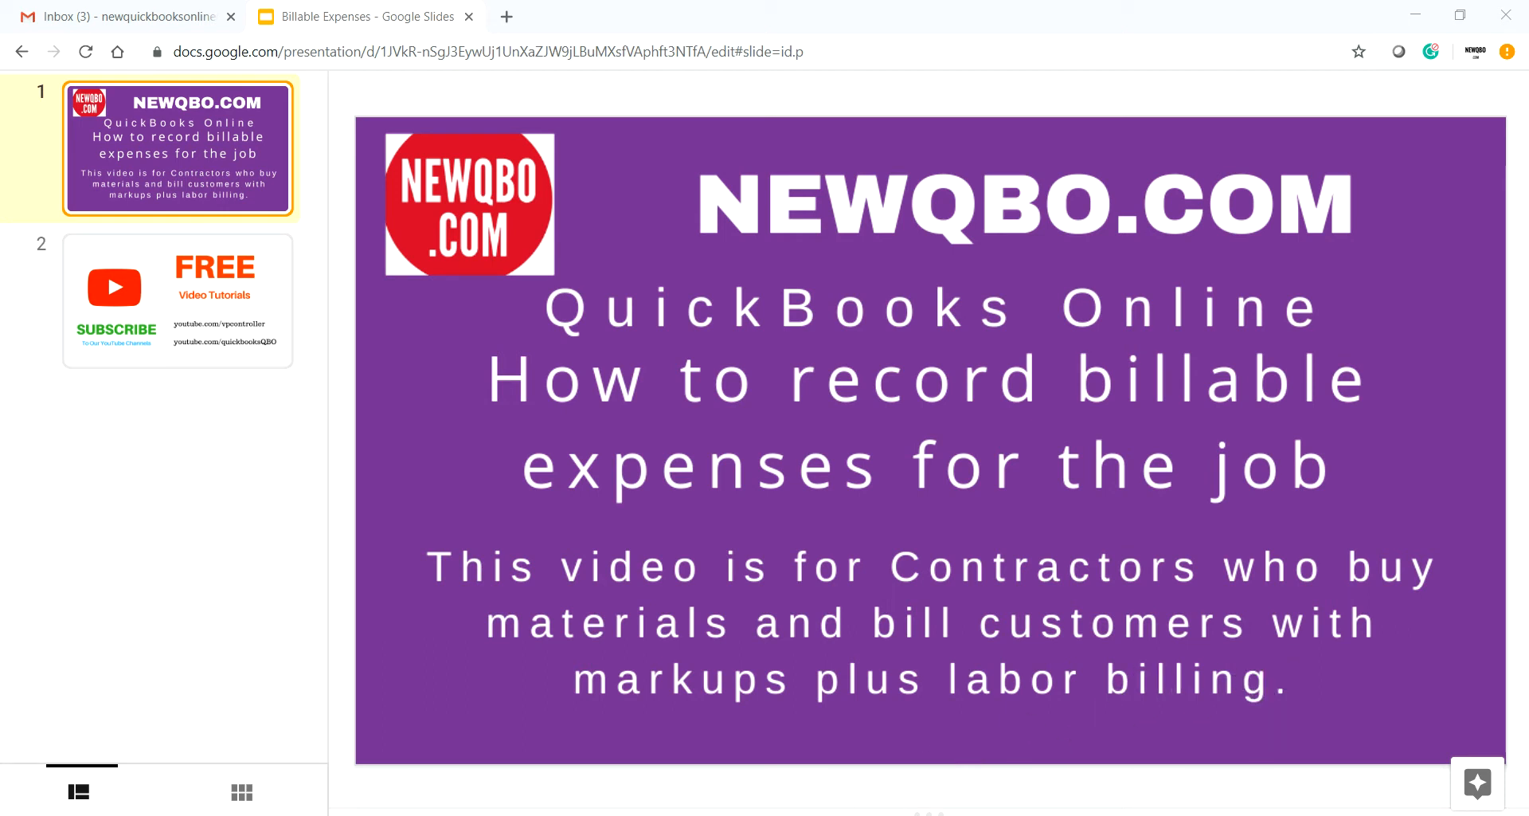
- Switch to the NEWQBO.COM site in the other Chrome window, maximize it and look through the home page's tutorials and menu
mouse_move(760, 815)
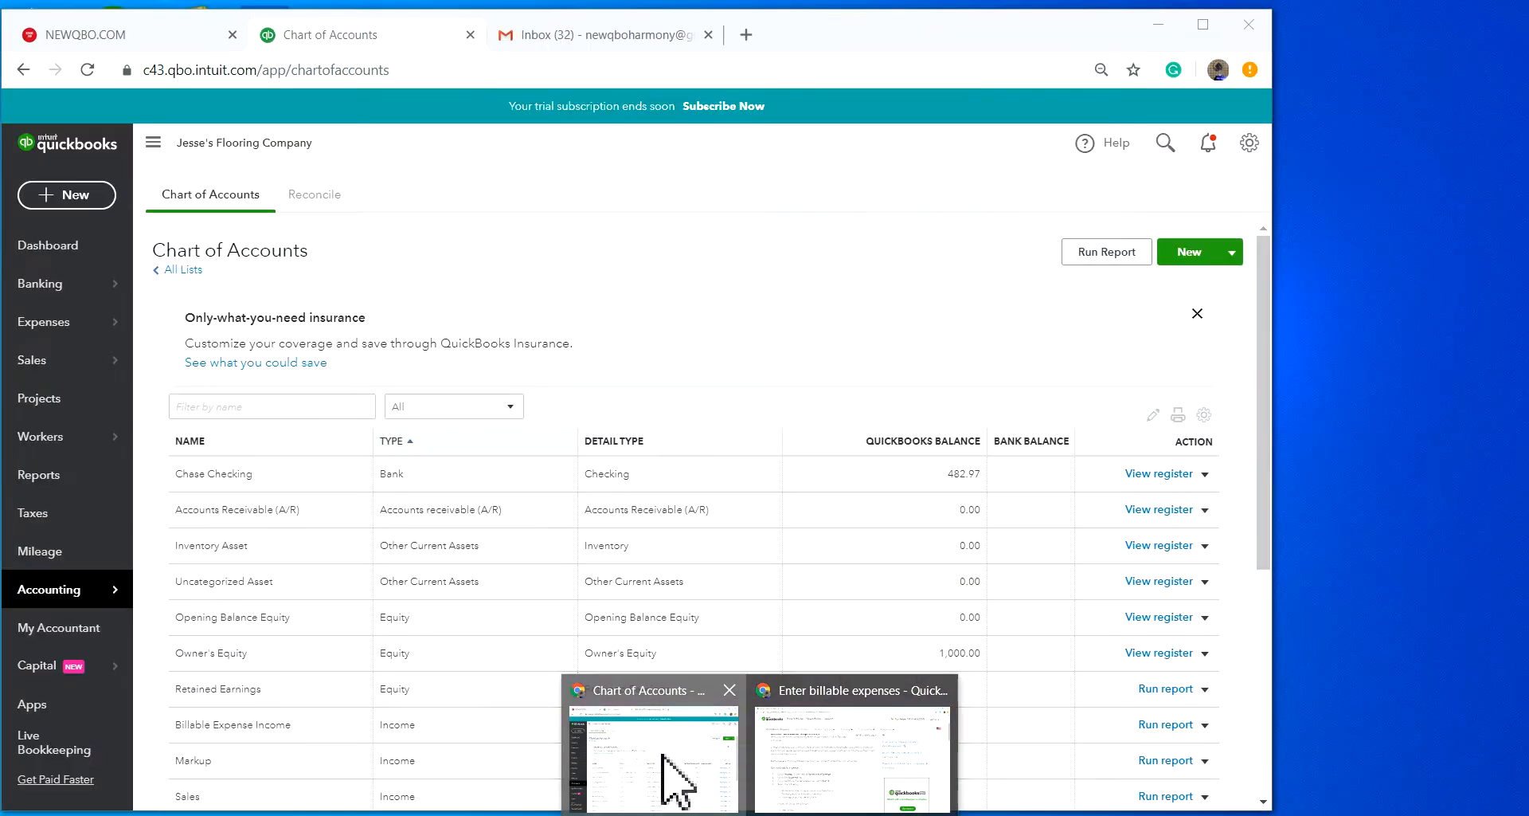
click(672, 779)
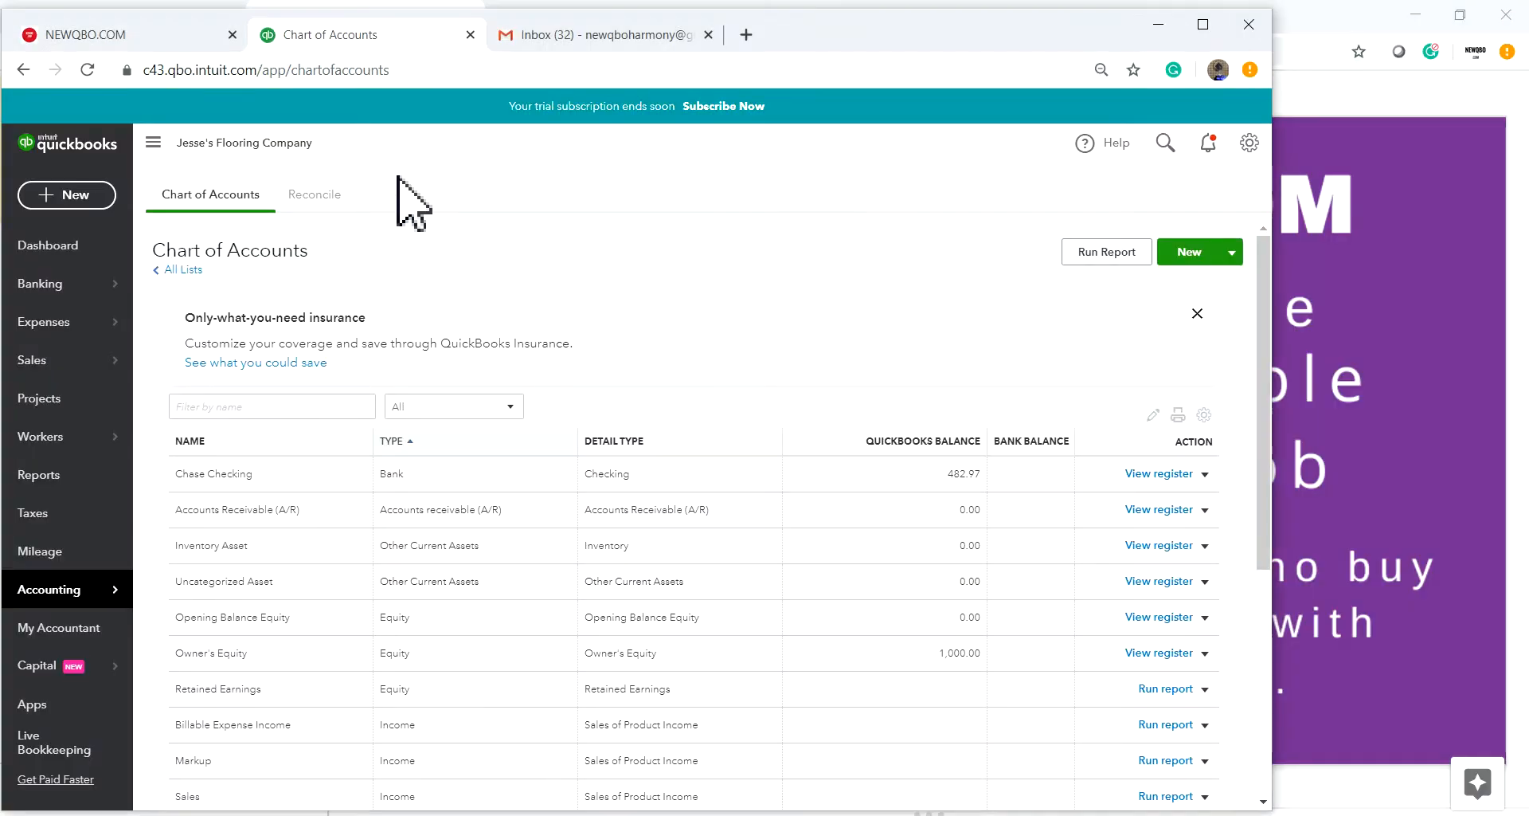
click(144, 26)
scroll(375, 266, up, 5)
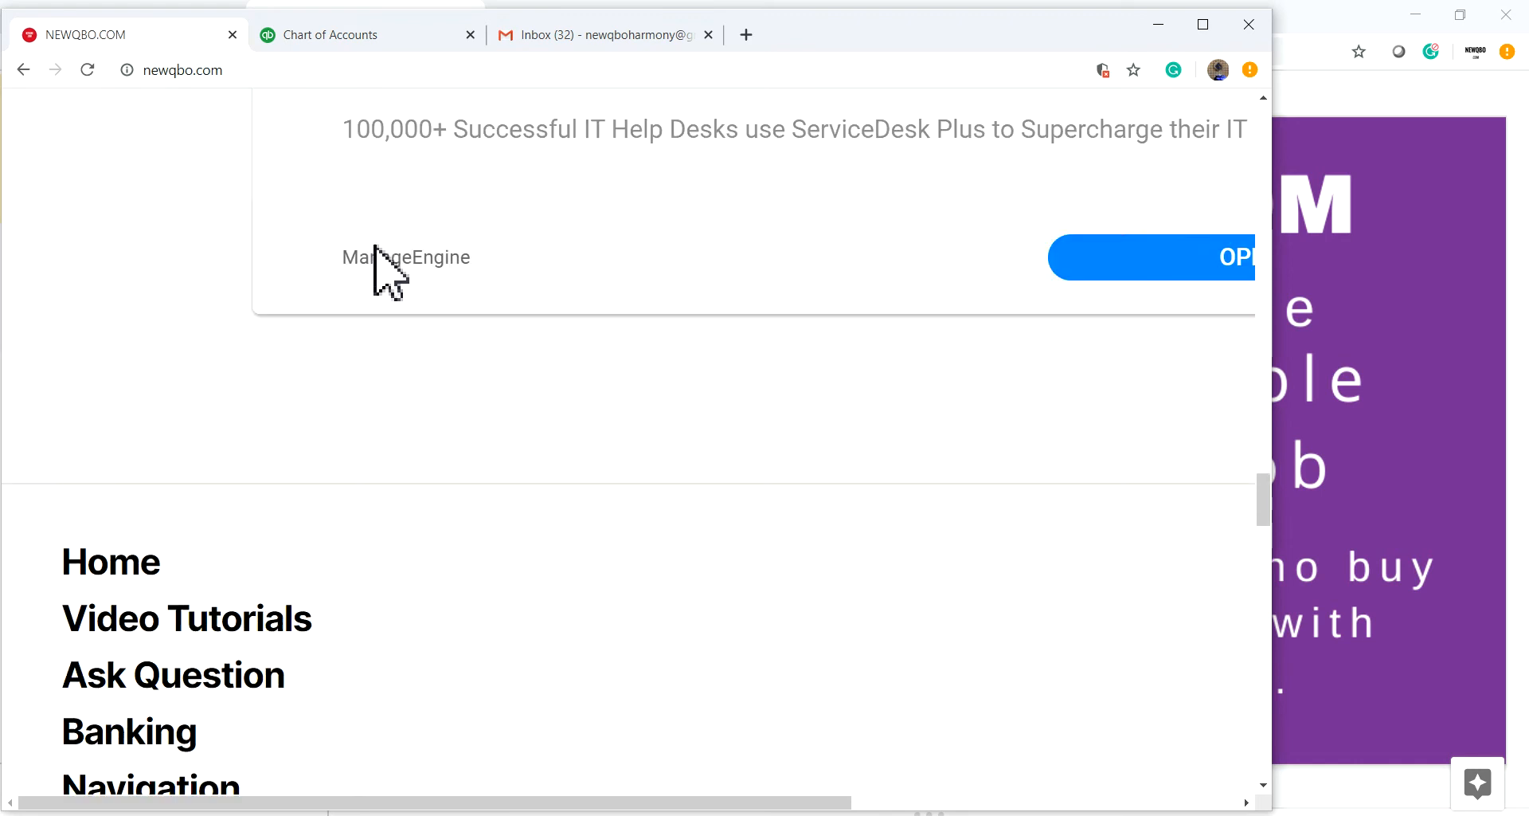
scroll(437, 307, up, 10)
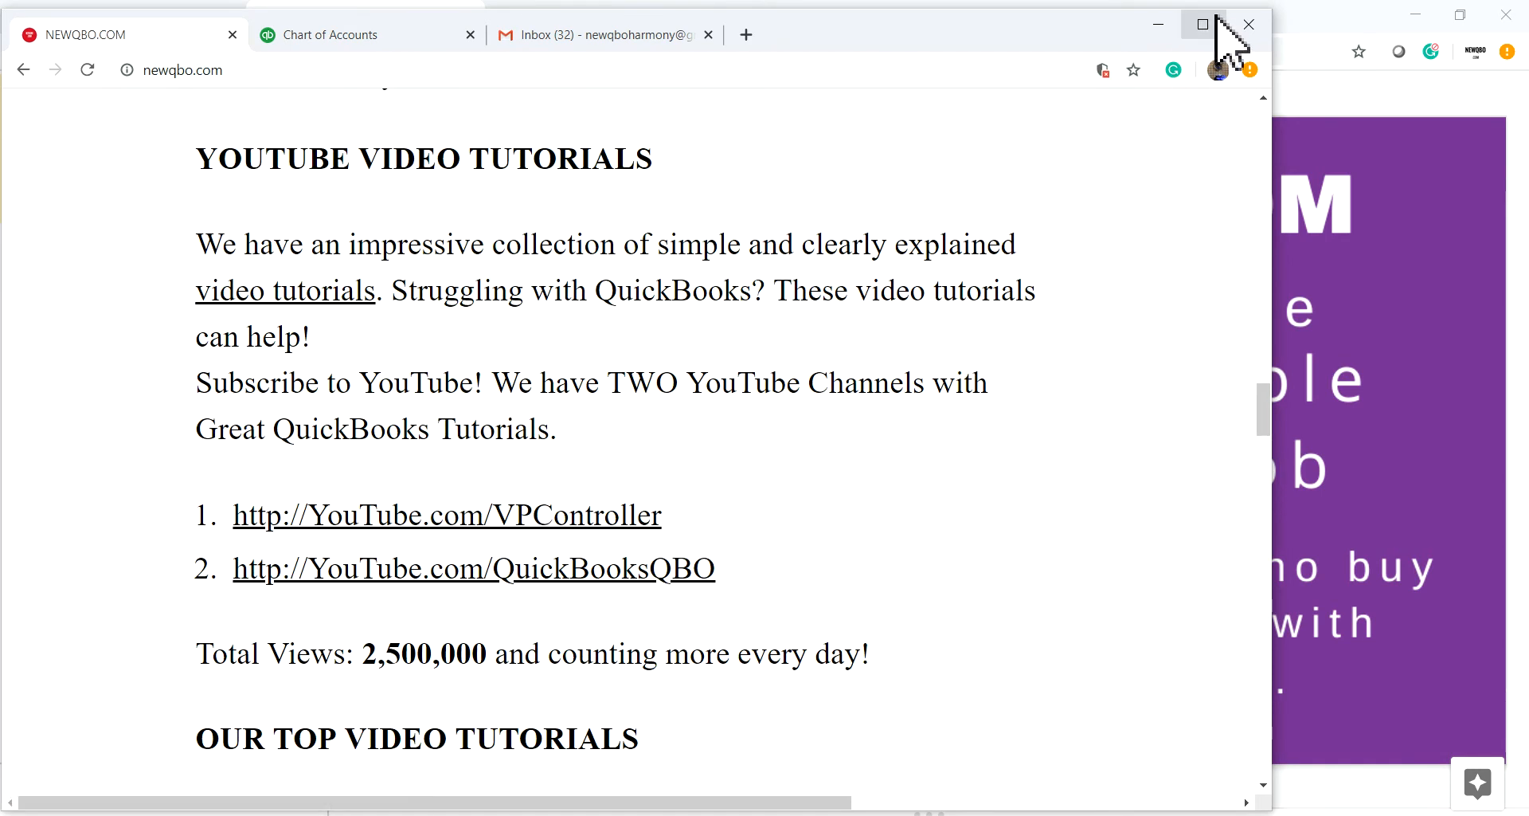
click(1203, 23)
scroll(120, 284, down, 15)
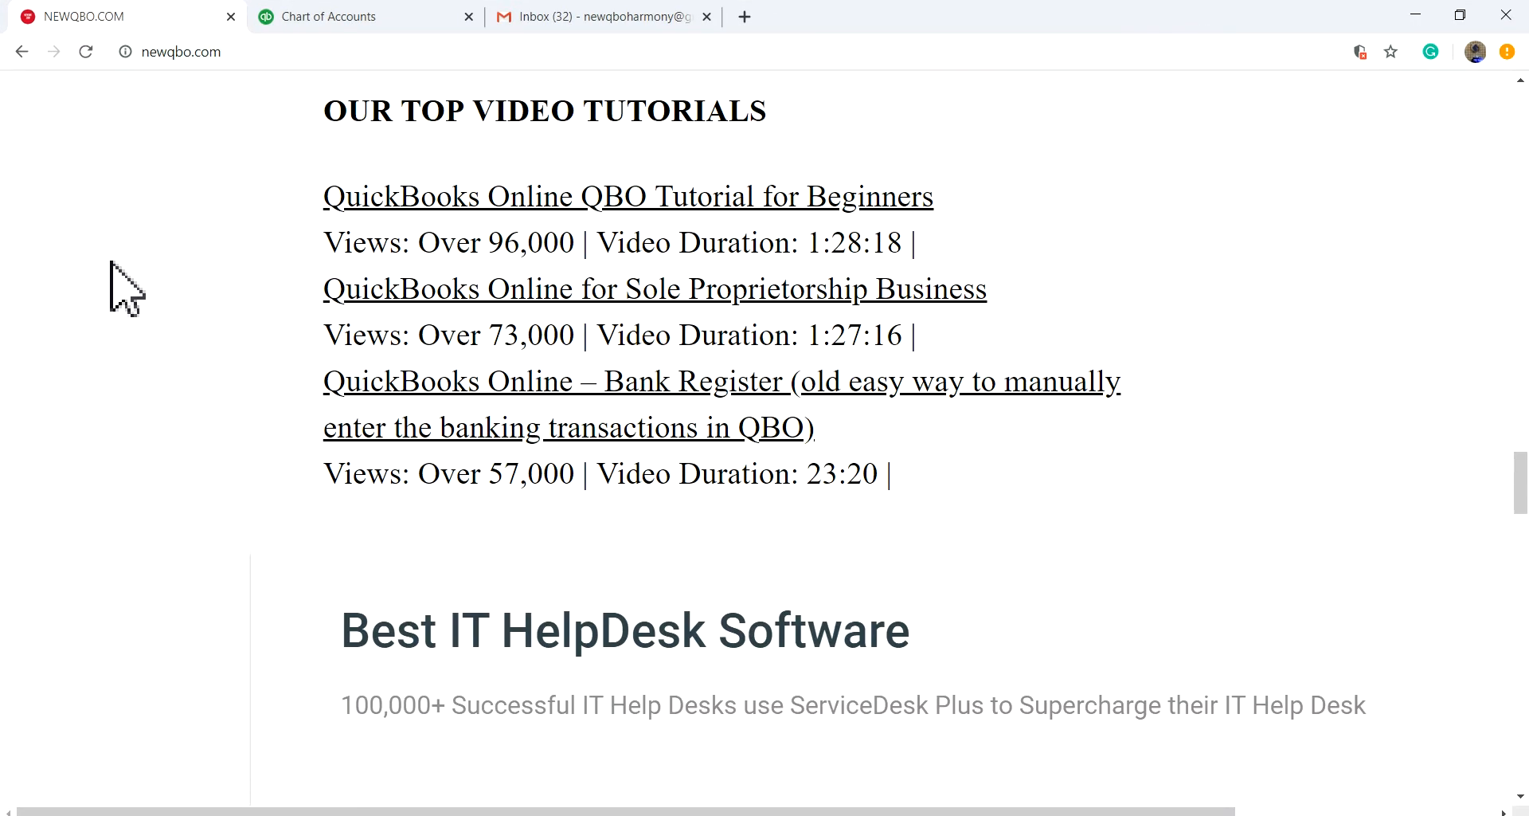
scroll(112, 290, down, 5)
scroll(478, 307, up, 6)
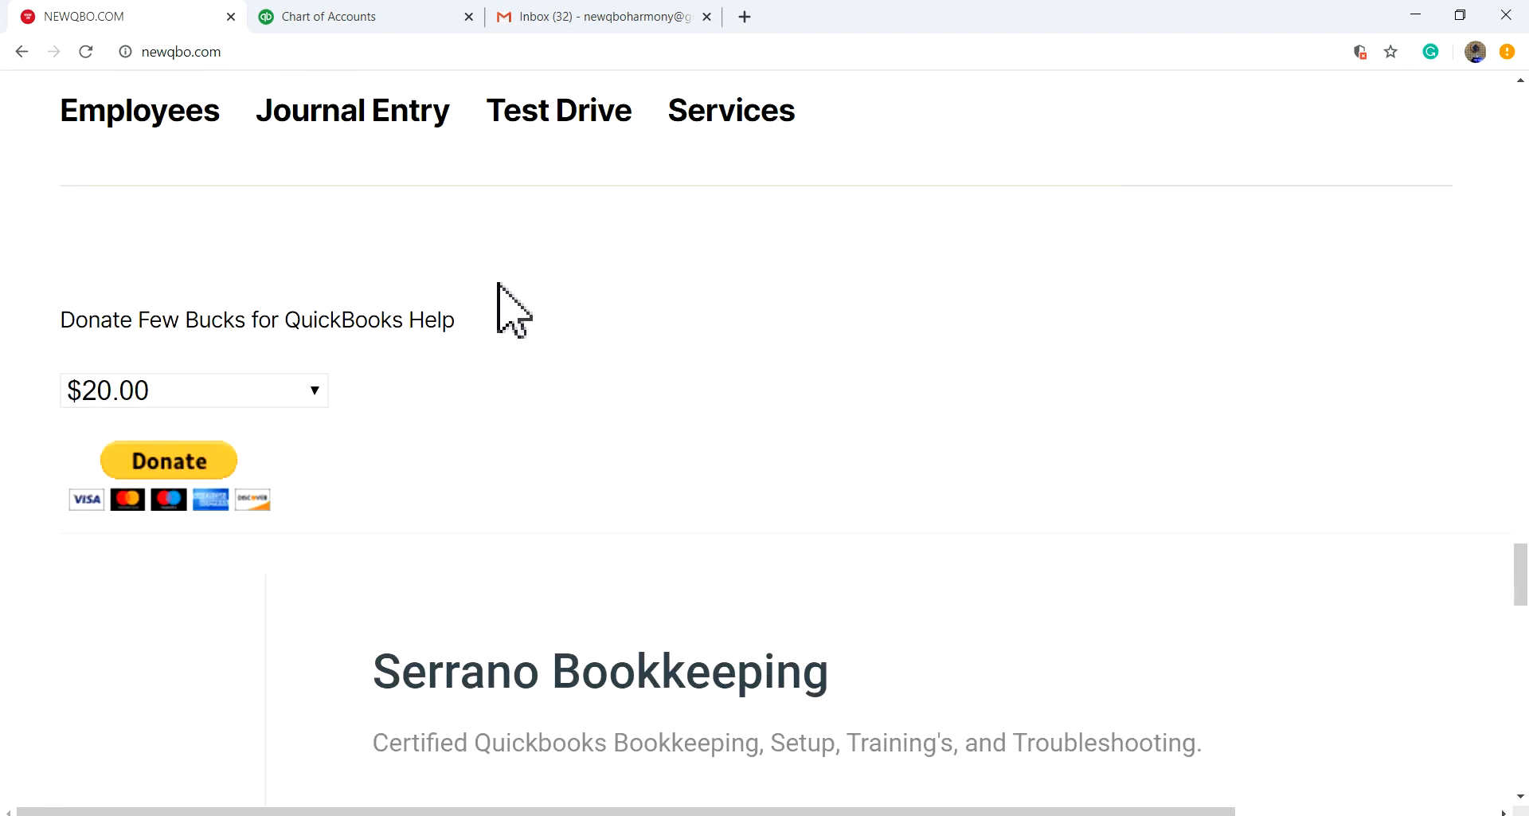
scroll(348, 328, down, 10)
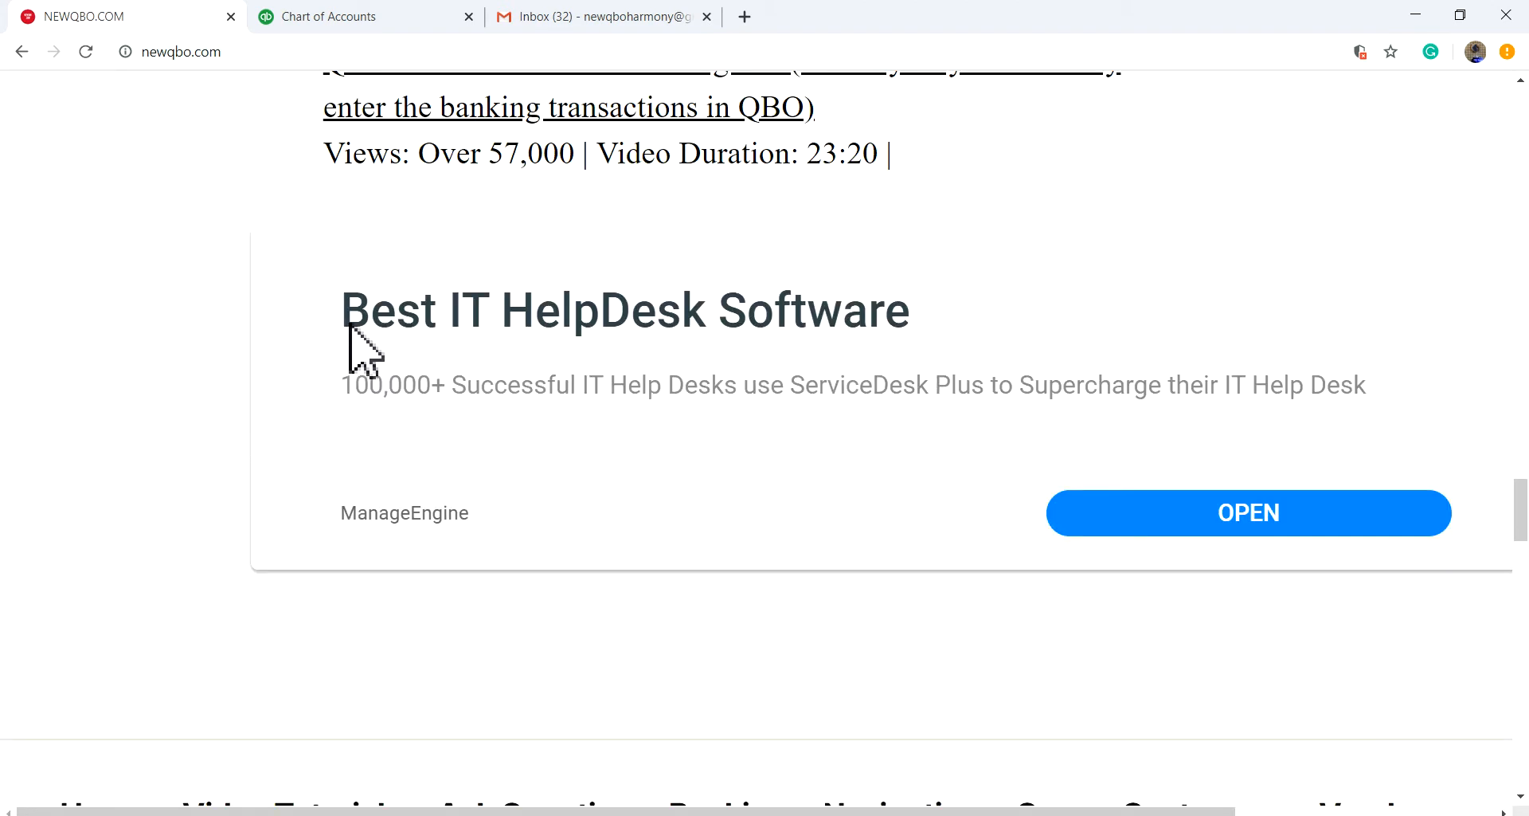
scroll(351, 351, up, 20)
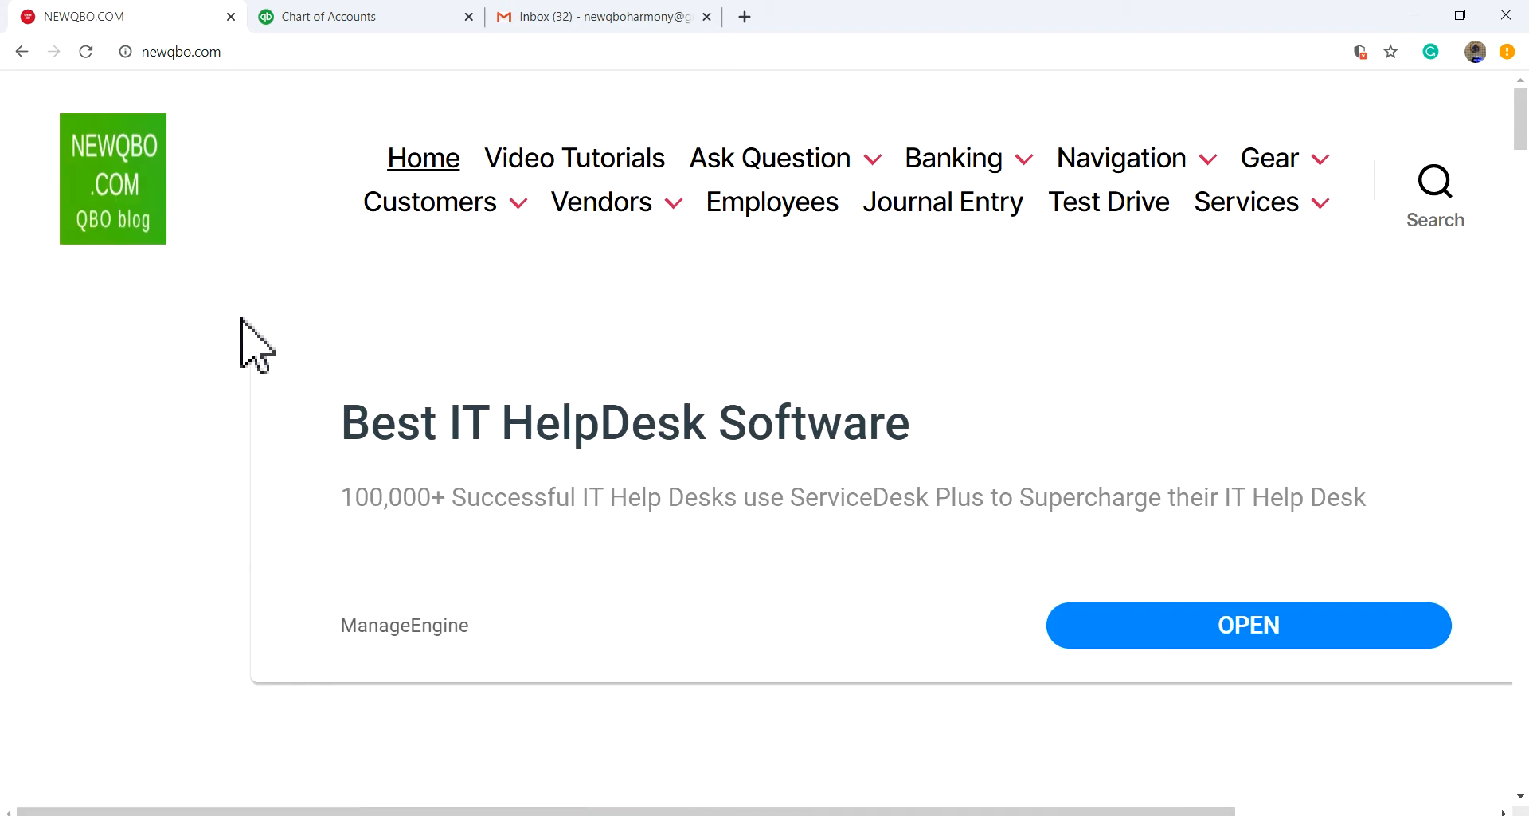
scroll(188, 324, down, 10)
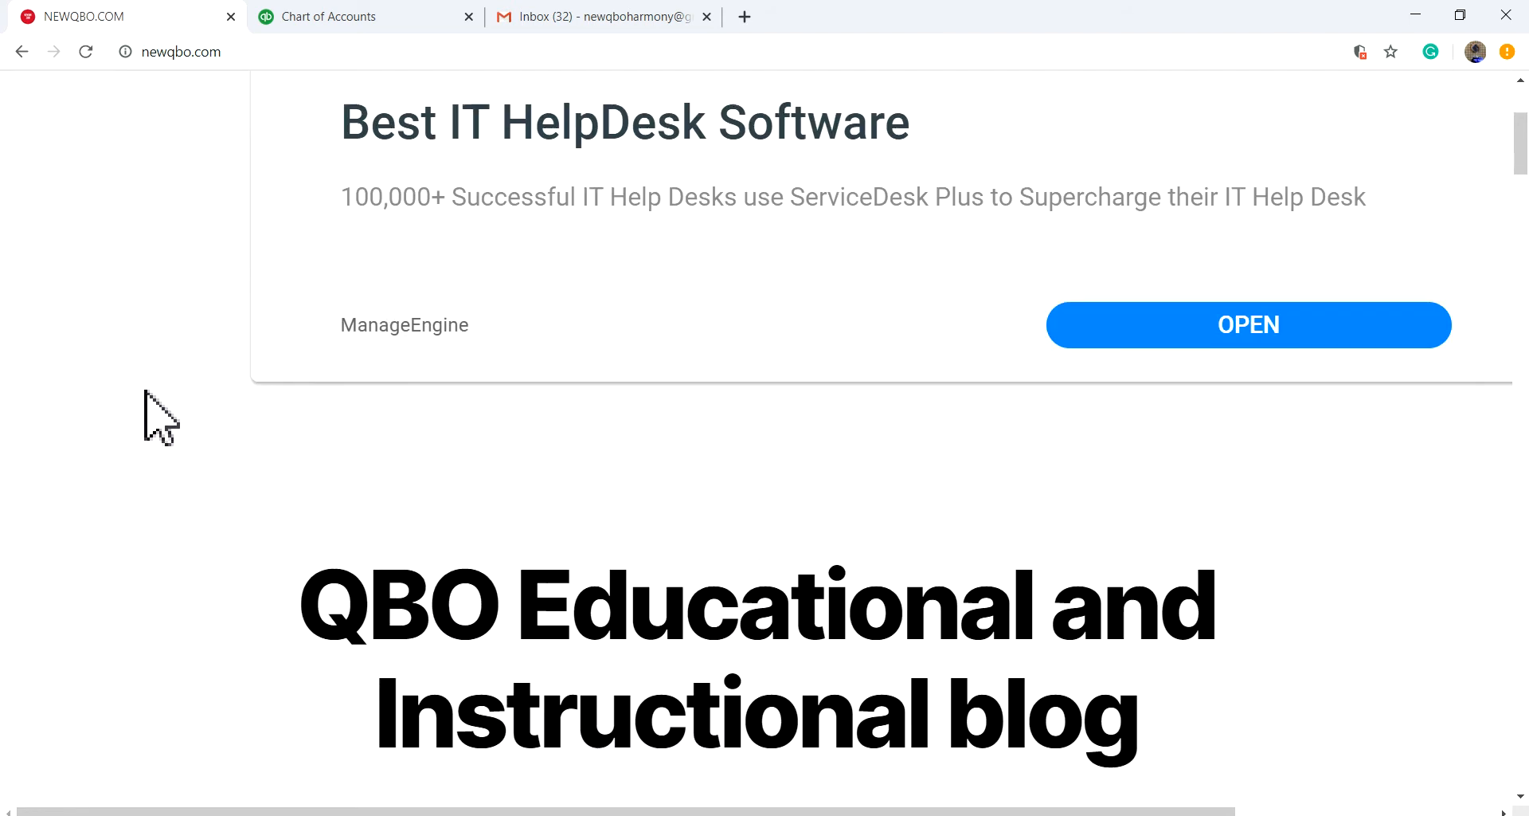
scroll(159, 417, down, 15)
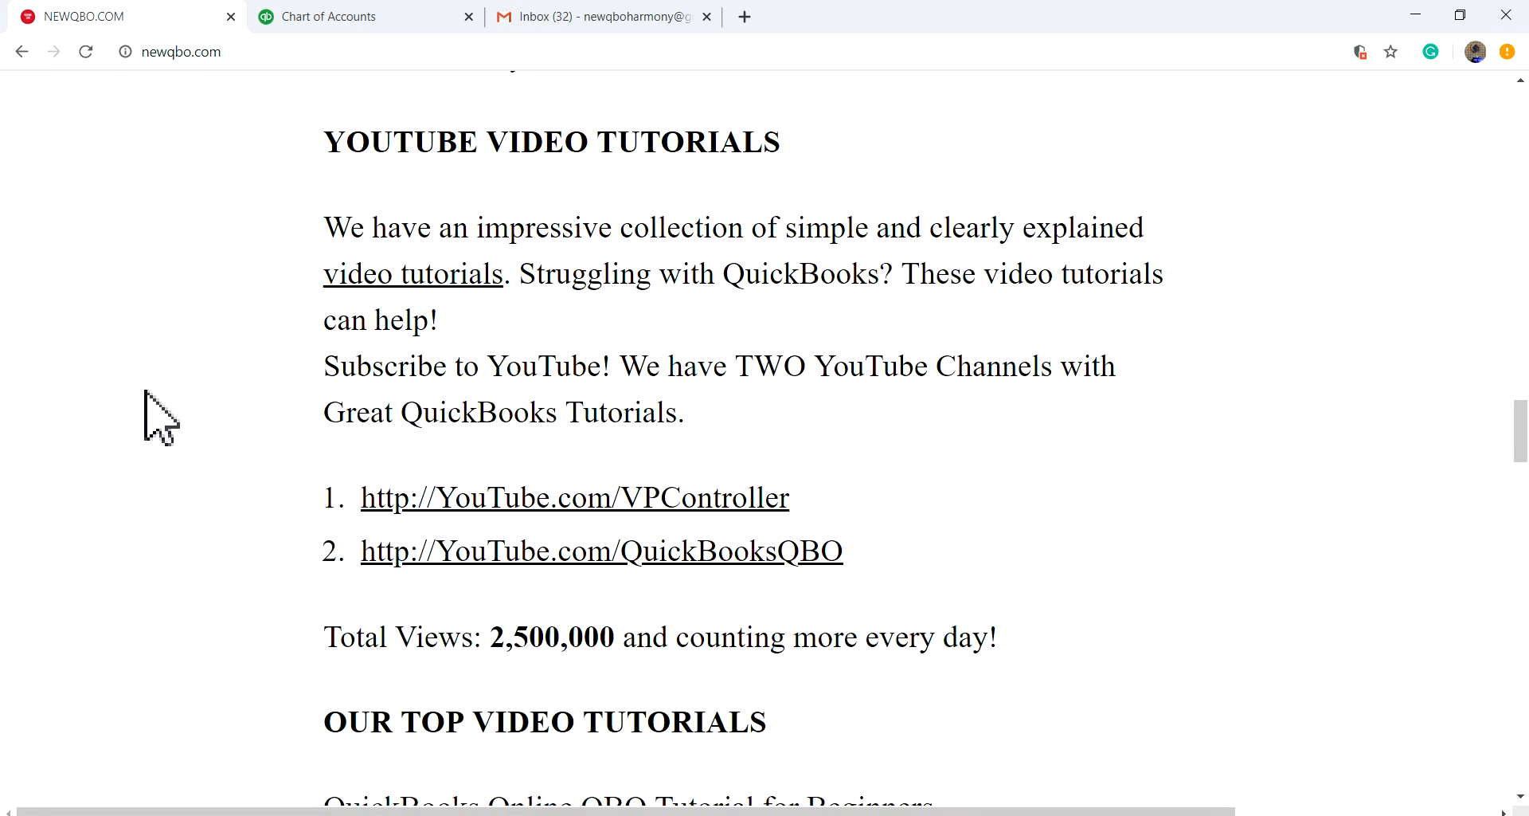
scroll(146, 392, down, 15)
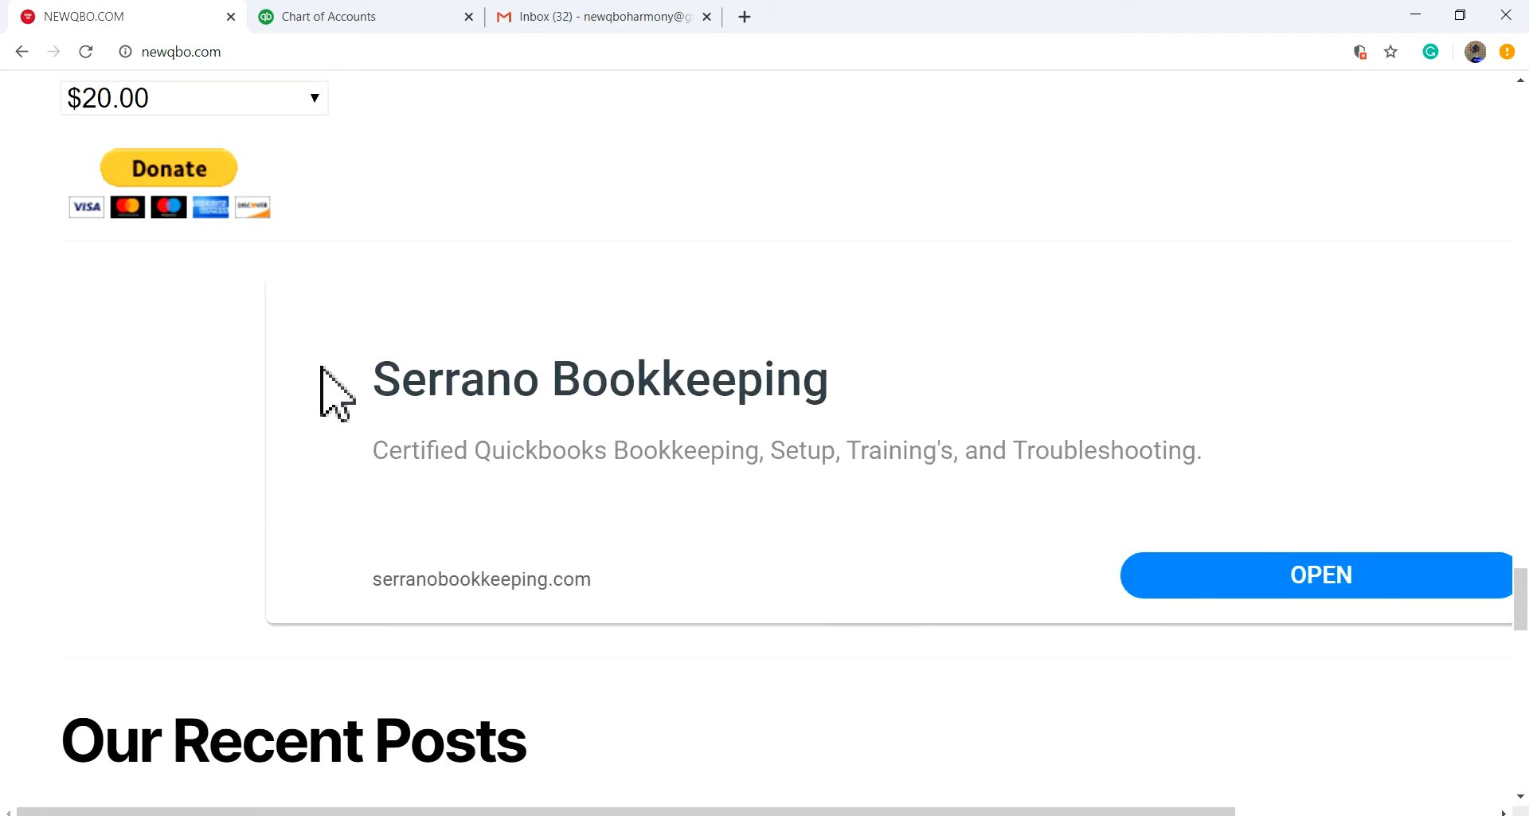
- Look at the available donation amounts under Donate Few Bucks for QuickBooks Help, leaving the selection as is
scroll(381, 391, up, 5)
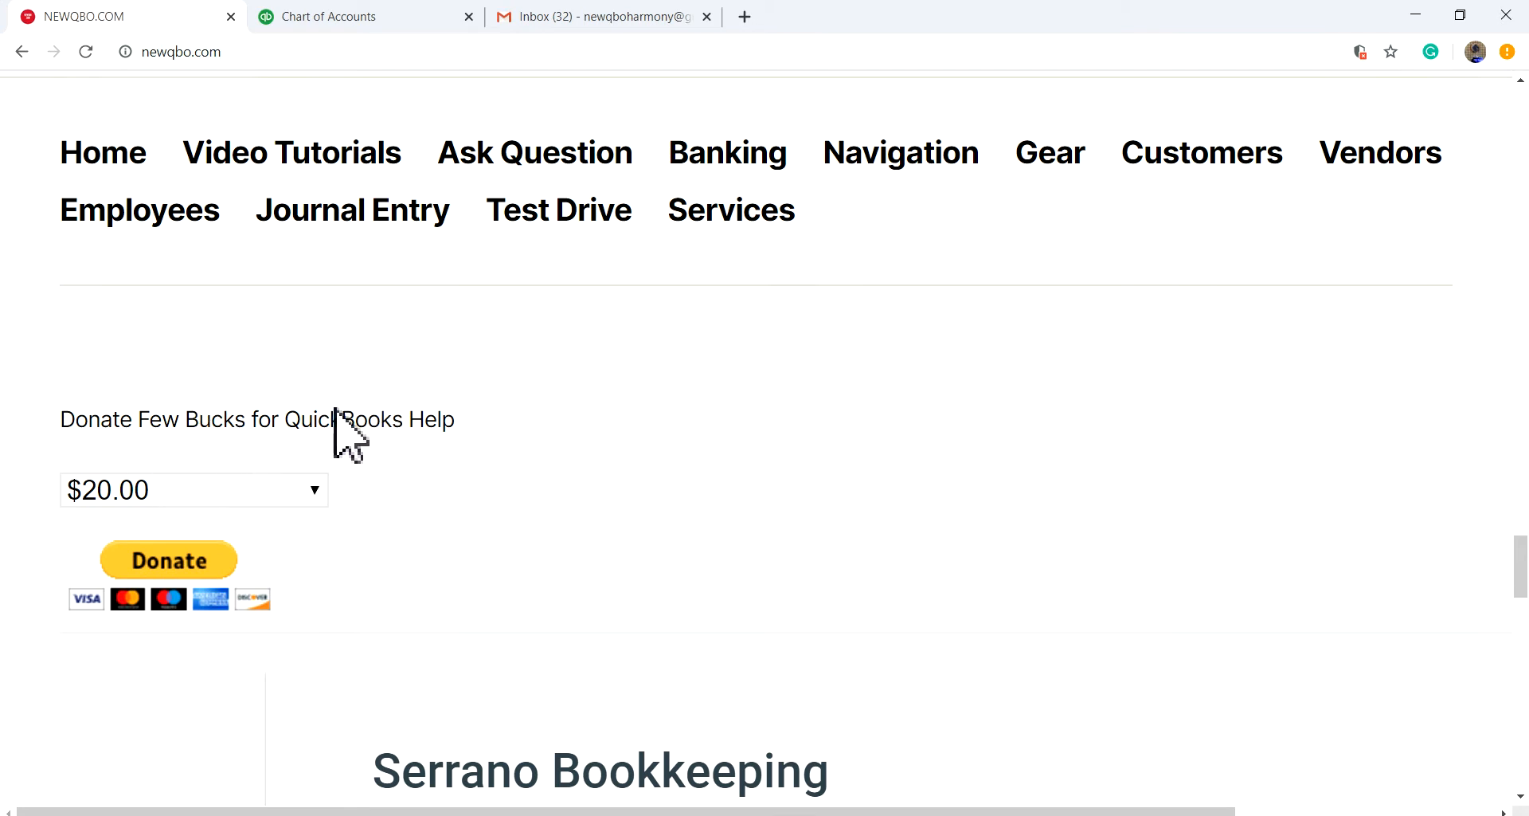
click(312, 489)
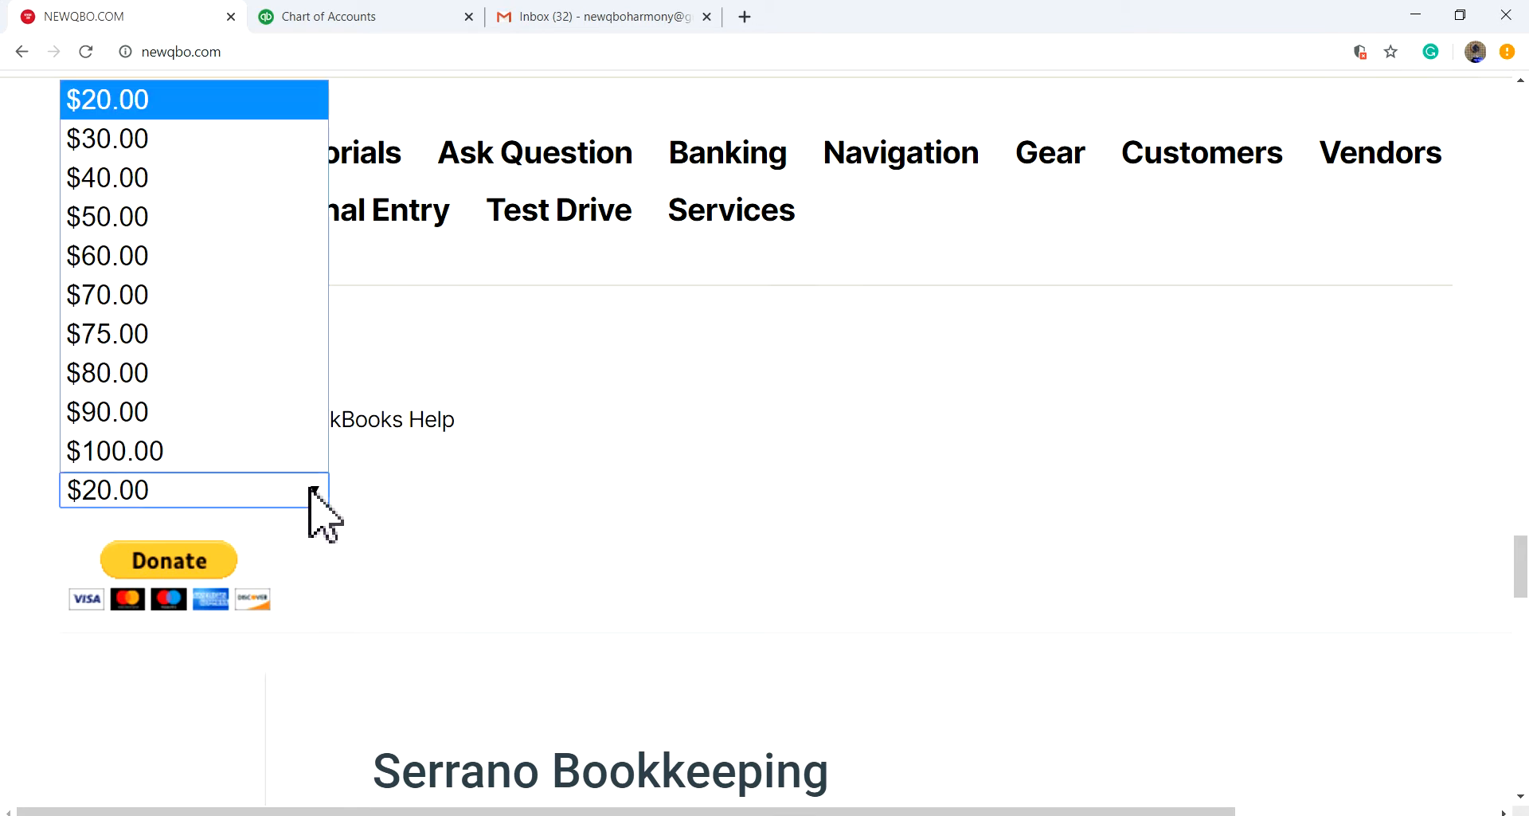
click(313, 489)
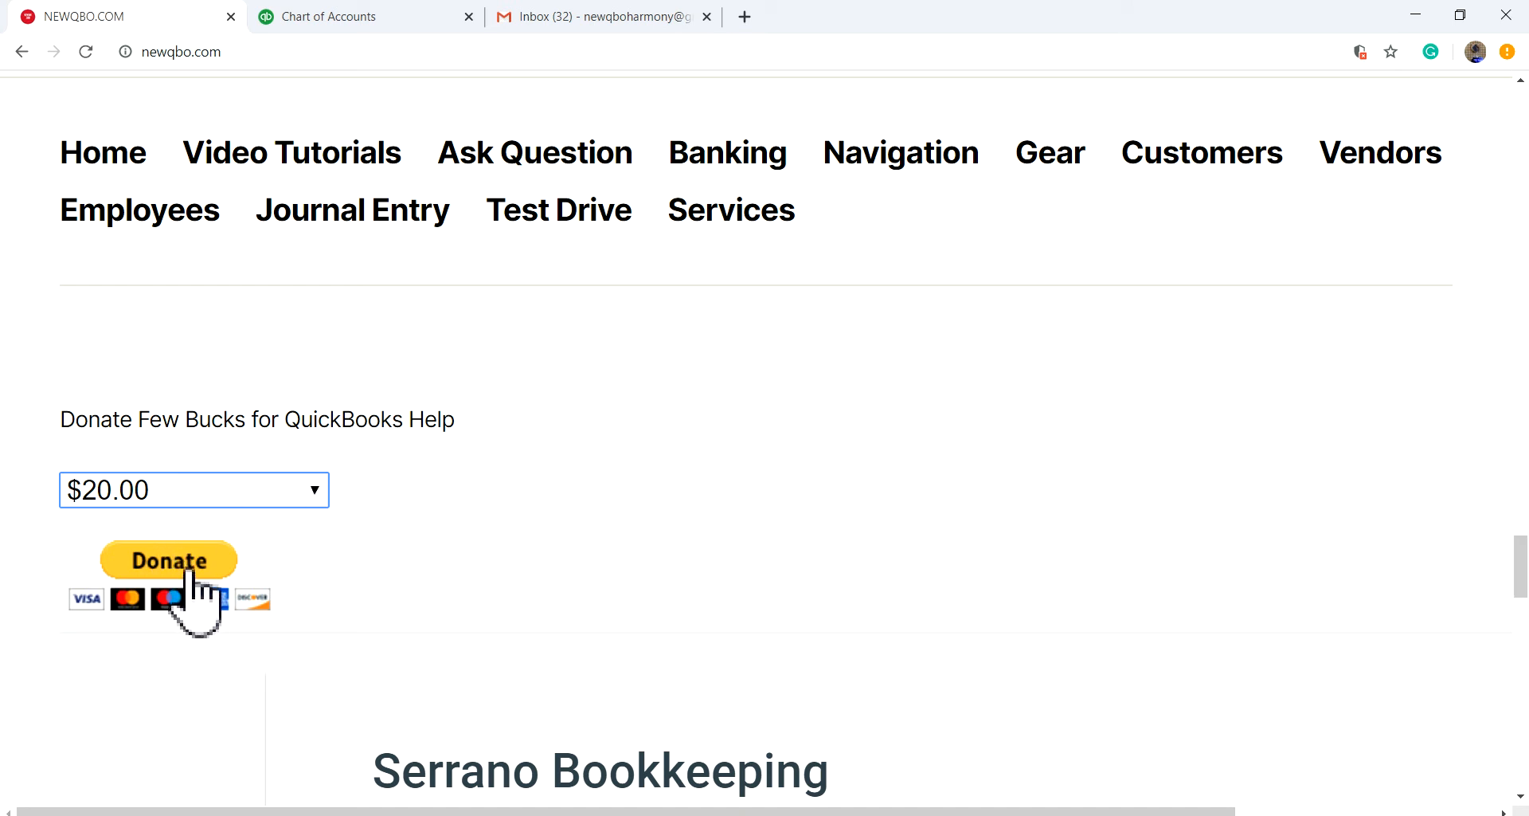
click(303, 492)
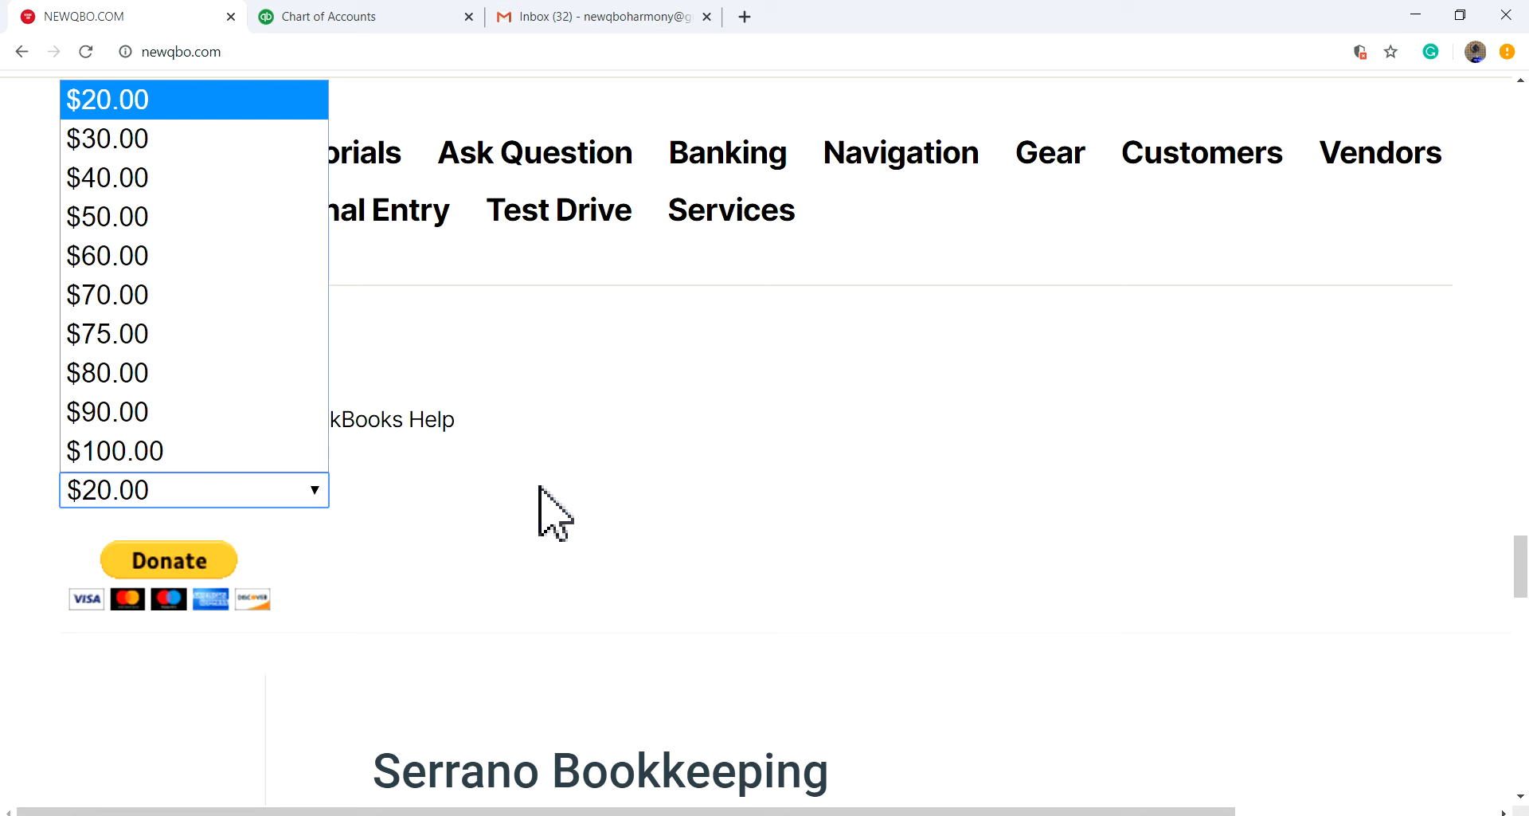
click(637, 455)
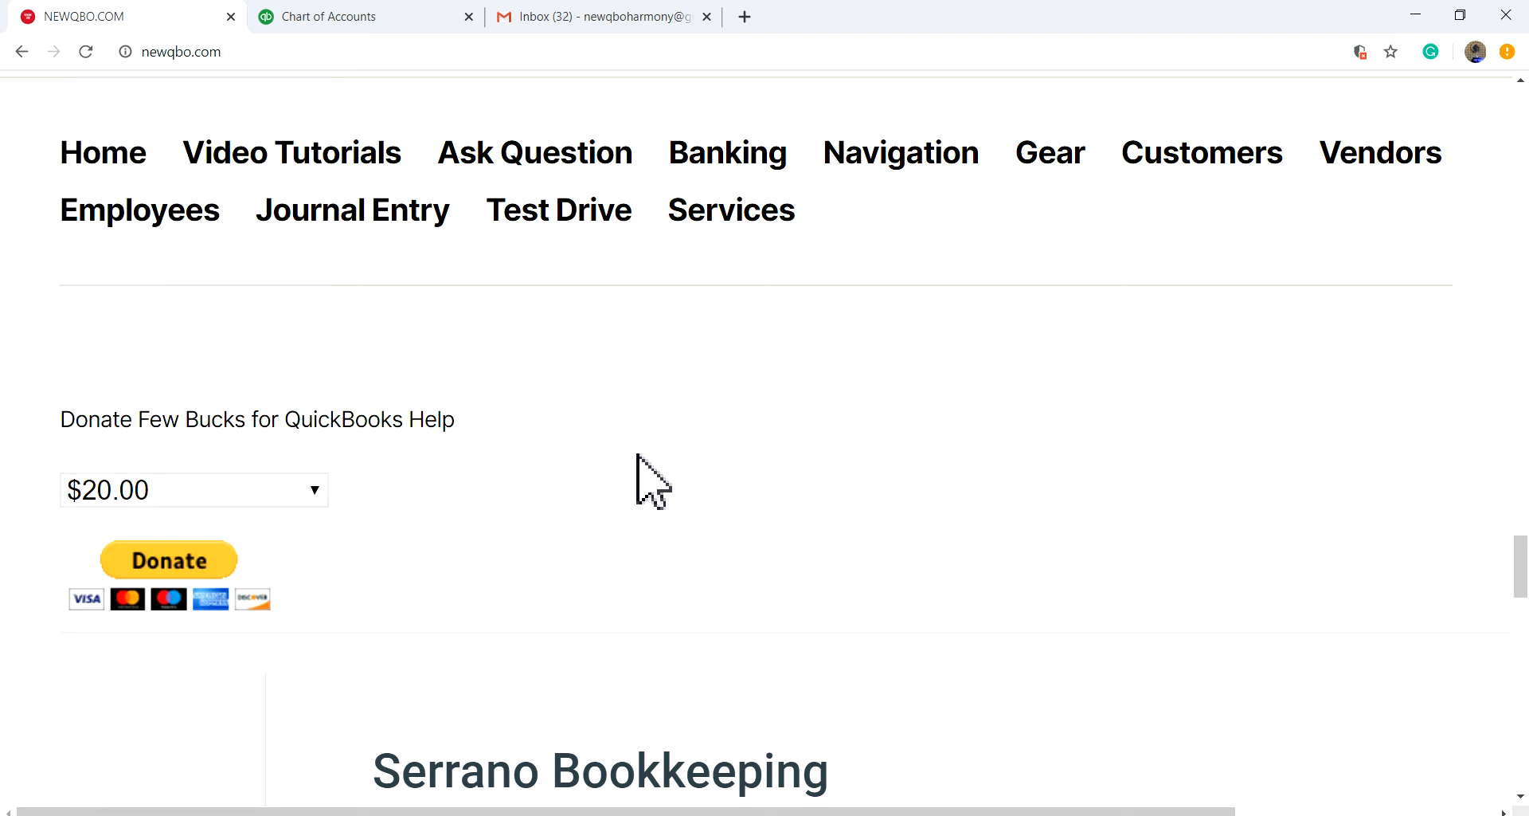
- Switch to QuickBooks Online, open the company dashboard and set the browser page zoom to 110%
click(362, 24)
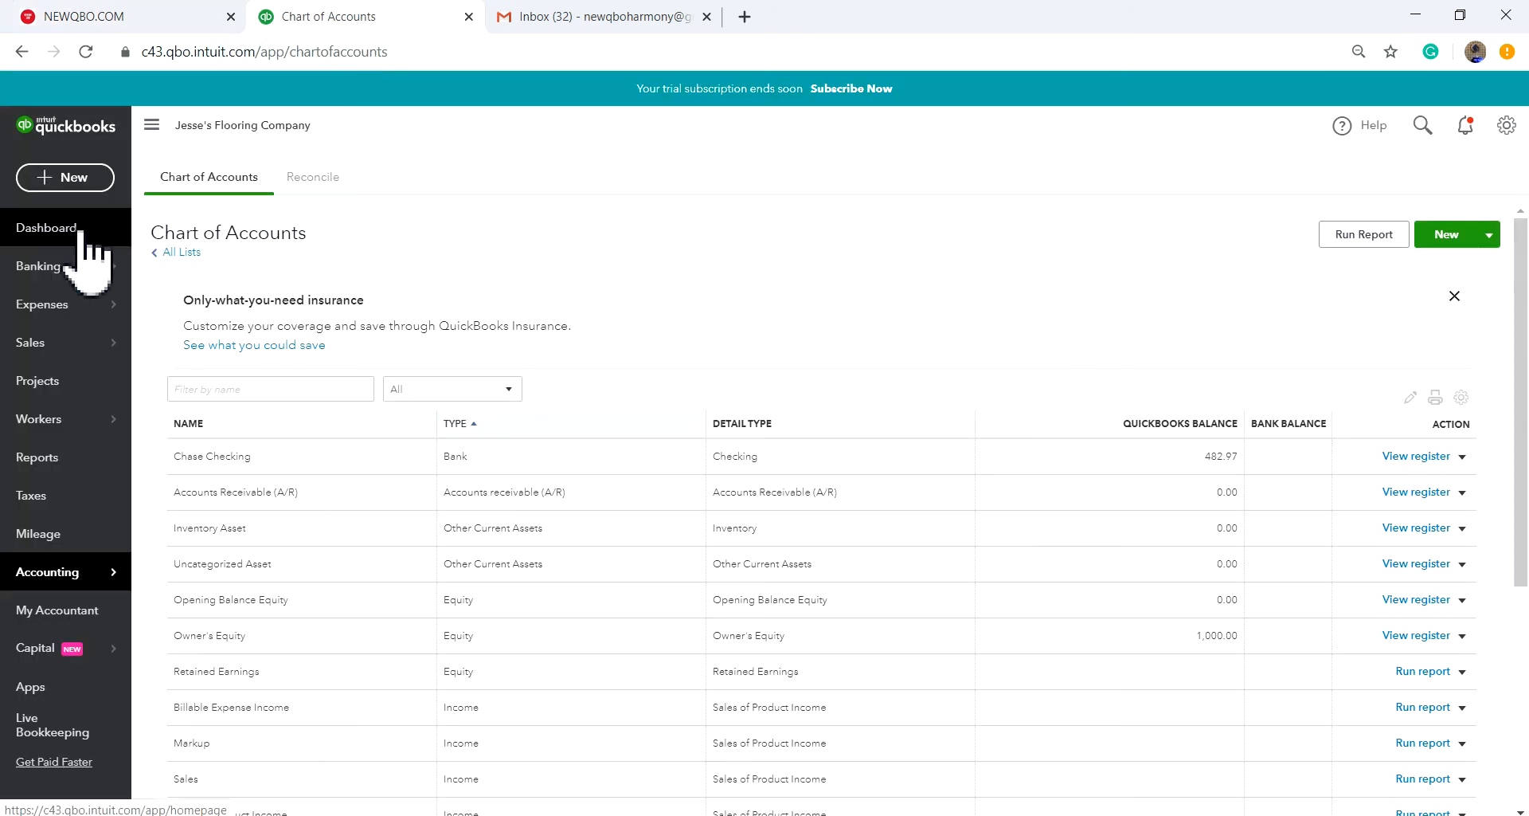
click(83, 232)
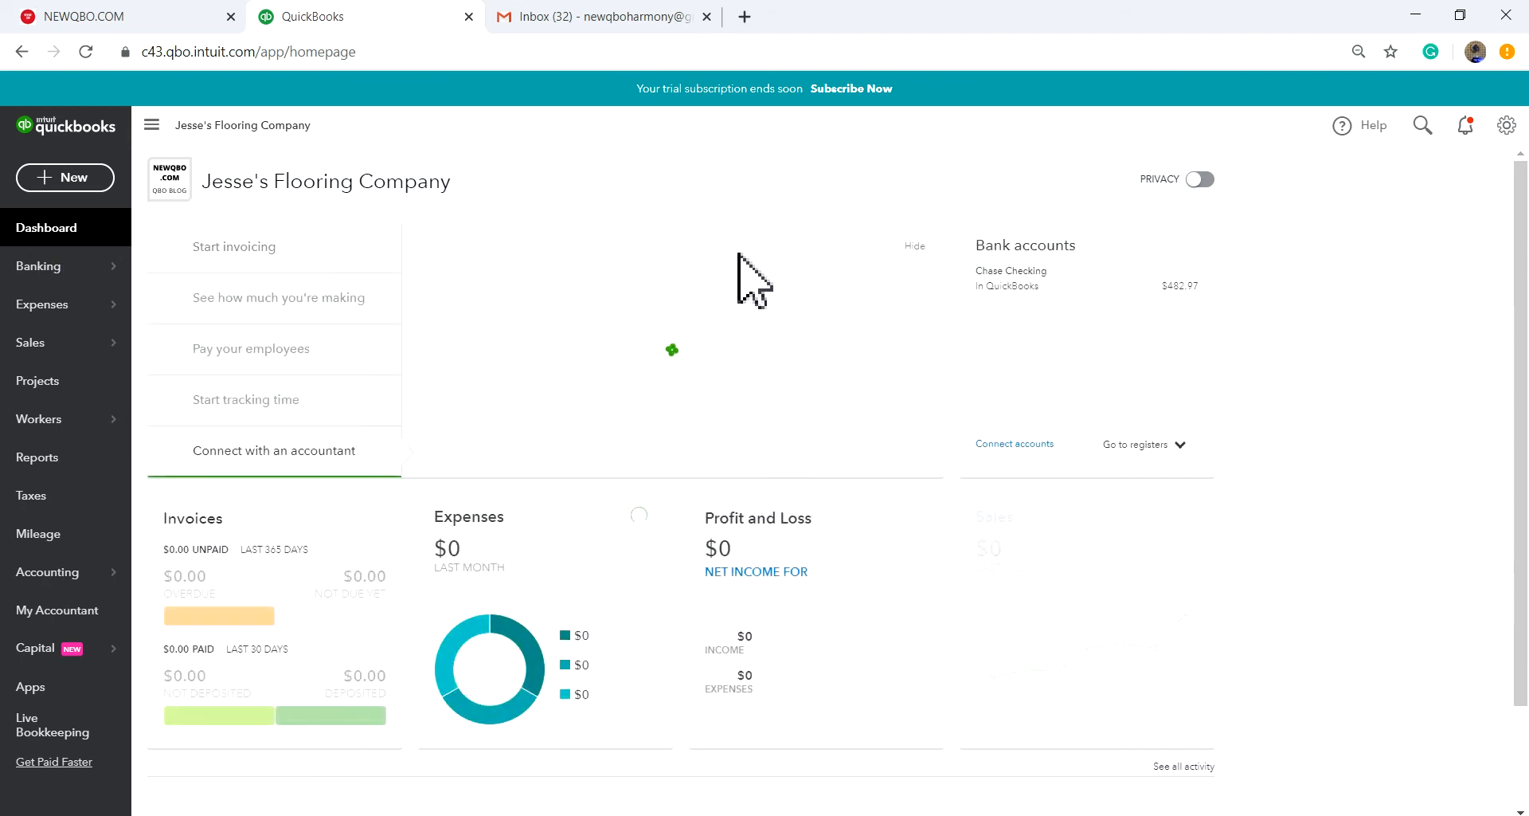
click(1508, 52)
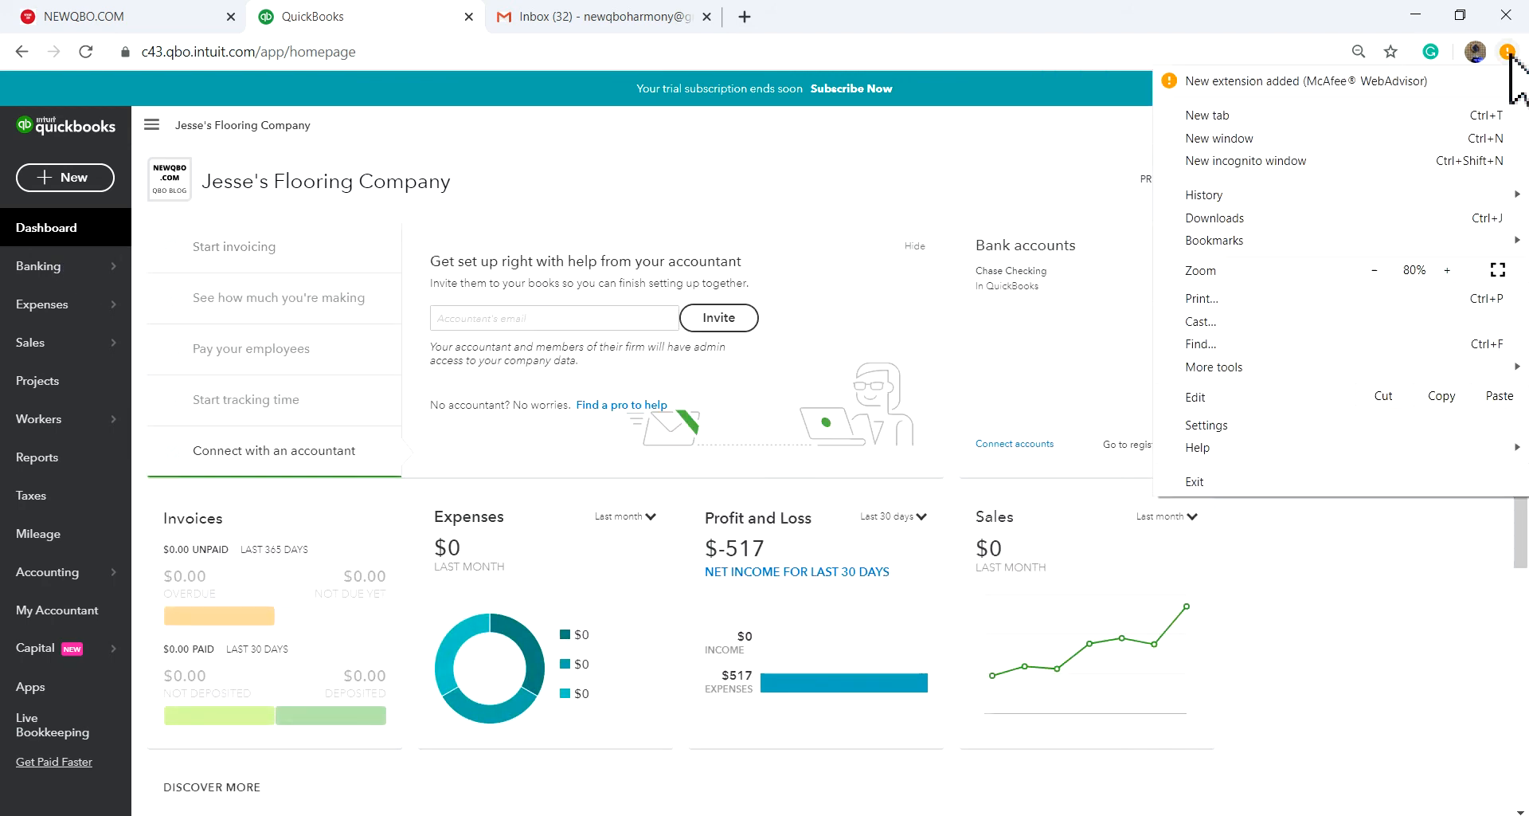
click(1444, 270)
click(1444, 270)
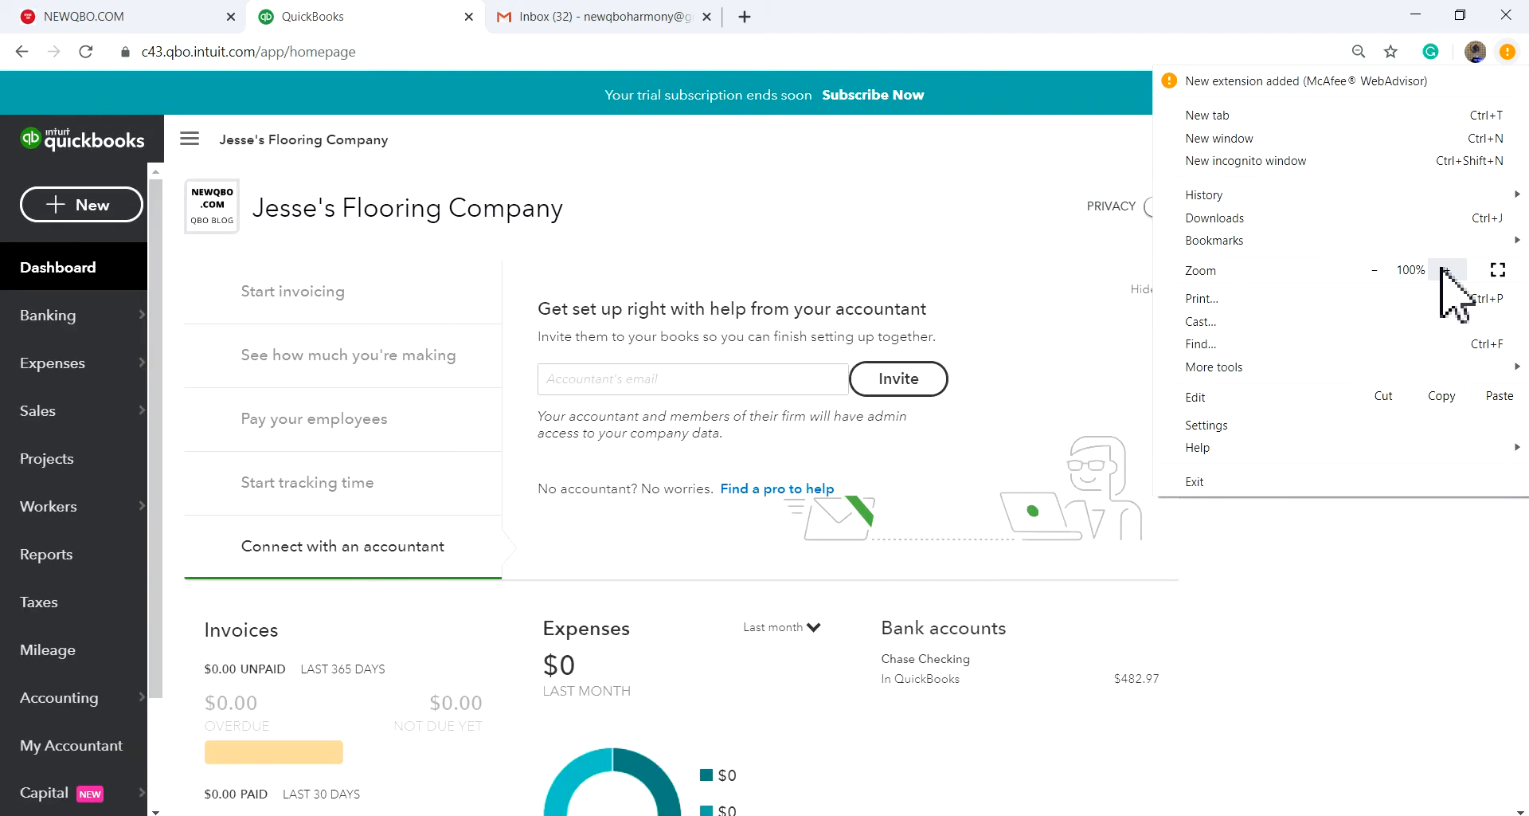
click(1443, 270)
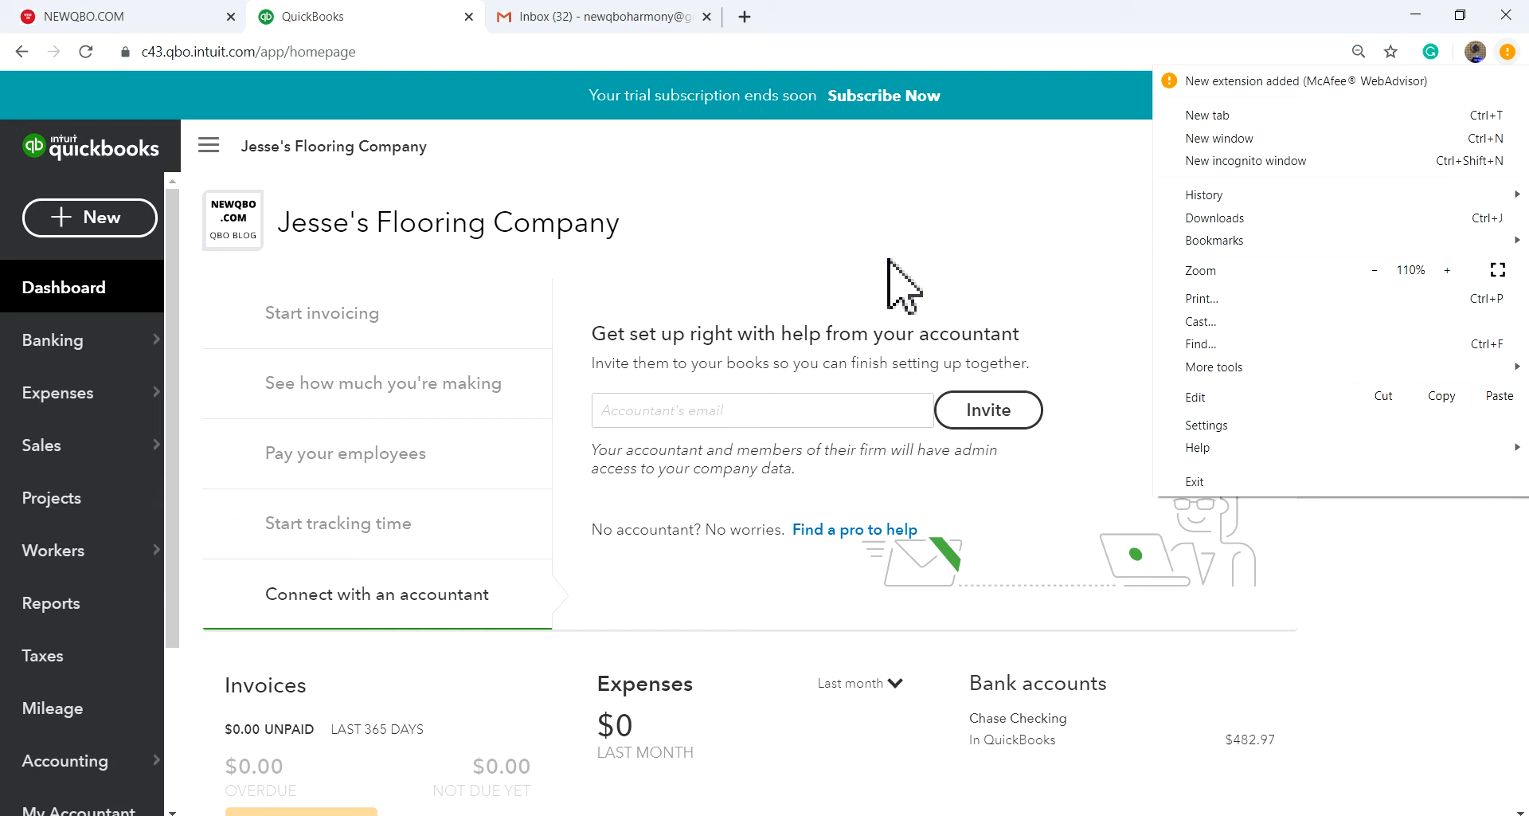
click(920, 253)
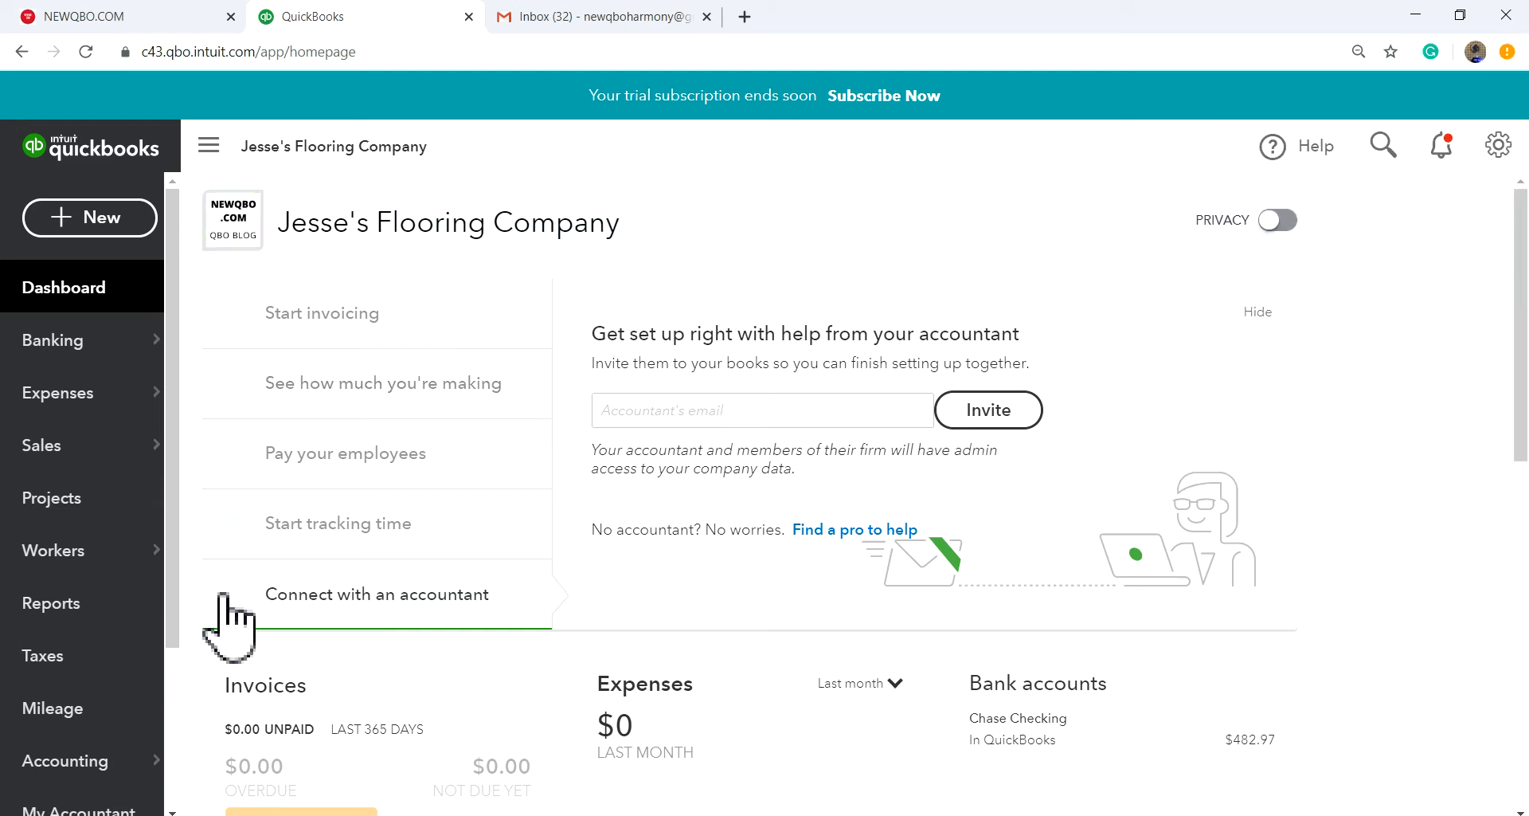
- Review the account list in the Chart of Accounts and open the Chase Checking bank register
scroll(47, 729, down, 3)
mouse_move(75, 534)
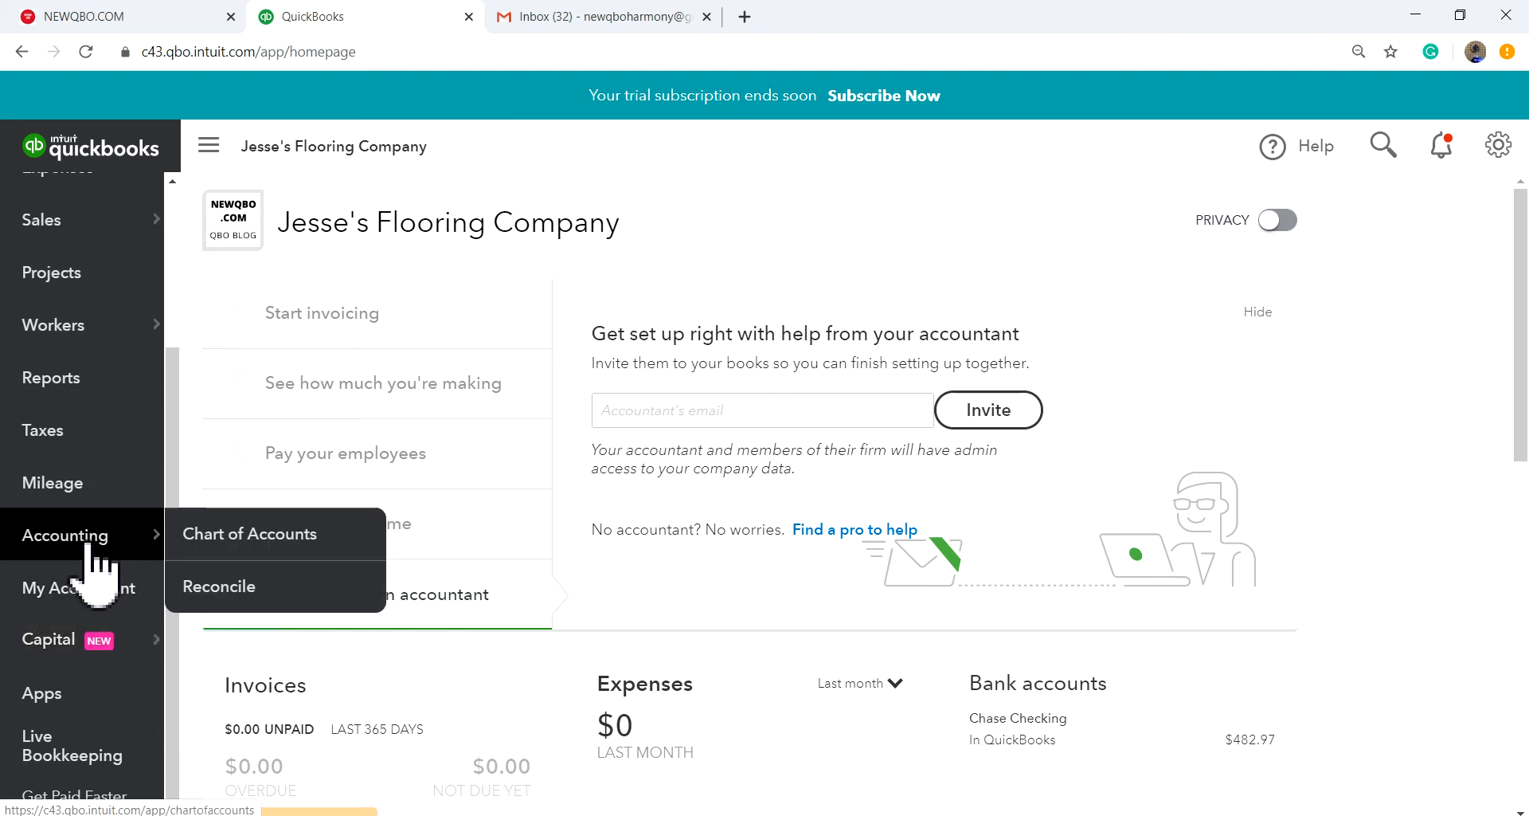
click(247, 543)
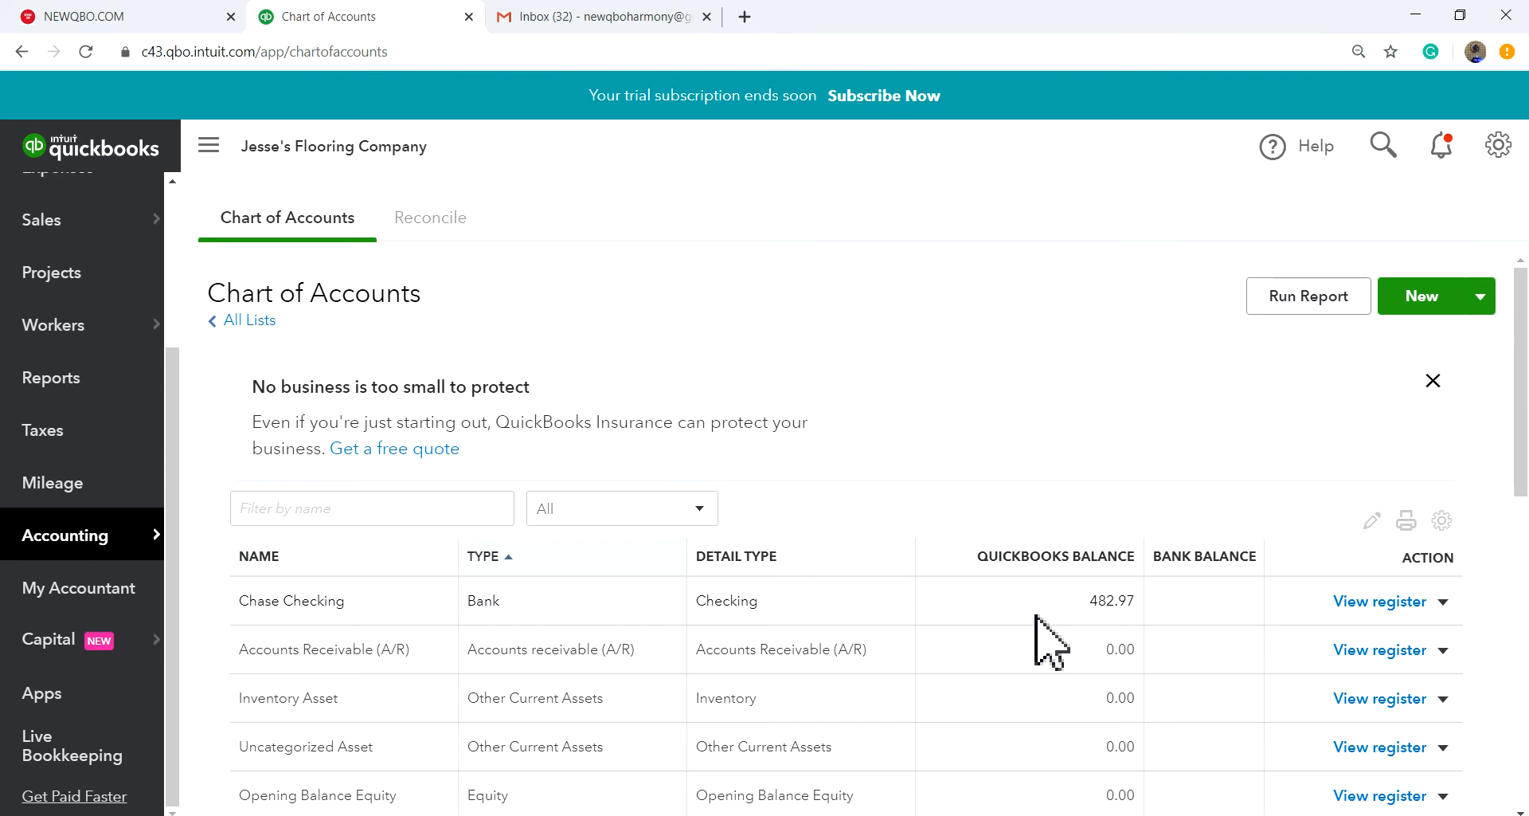
scroll(1035, 615, down, 3)
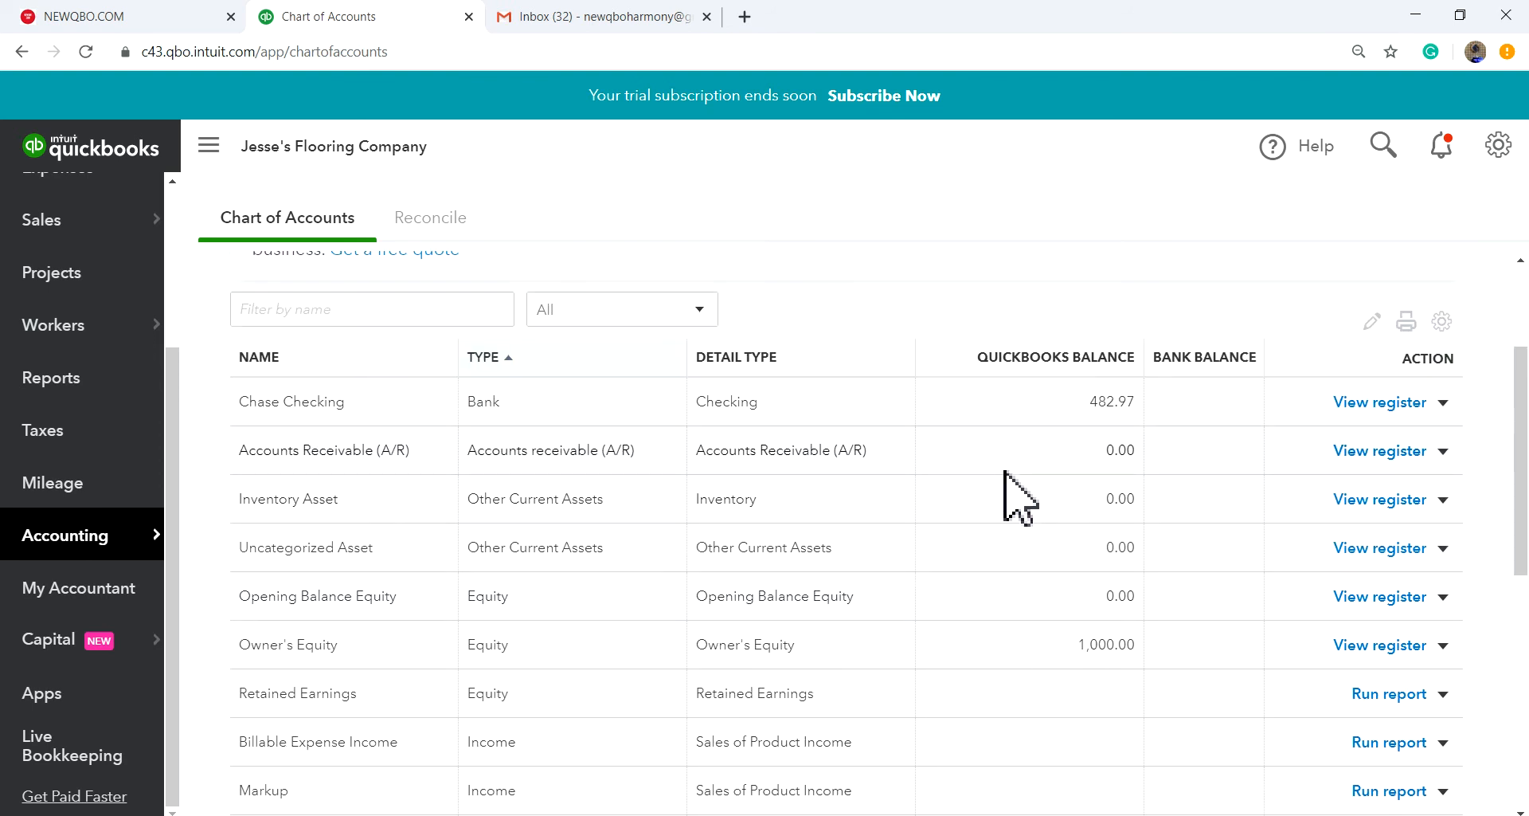
scroll(1020, 510, up, 1)
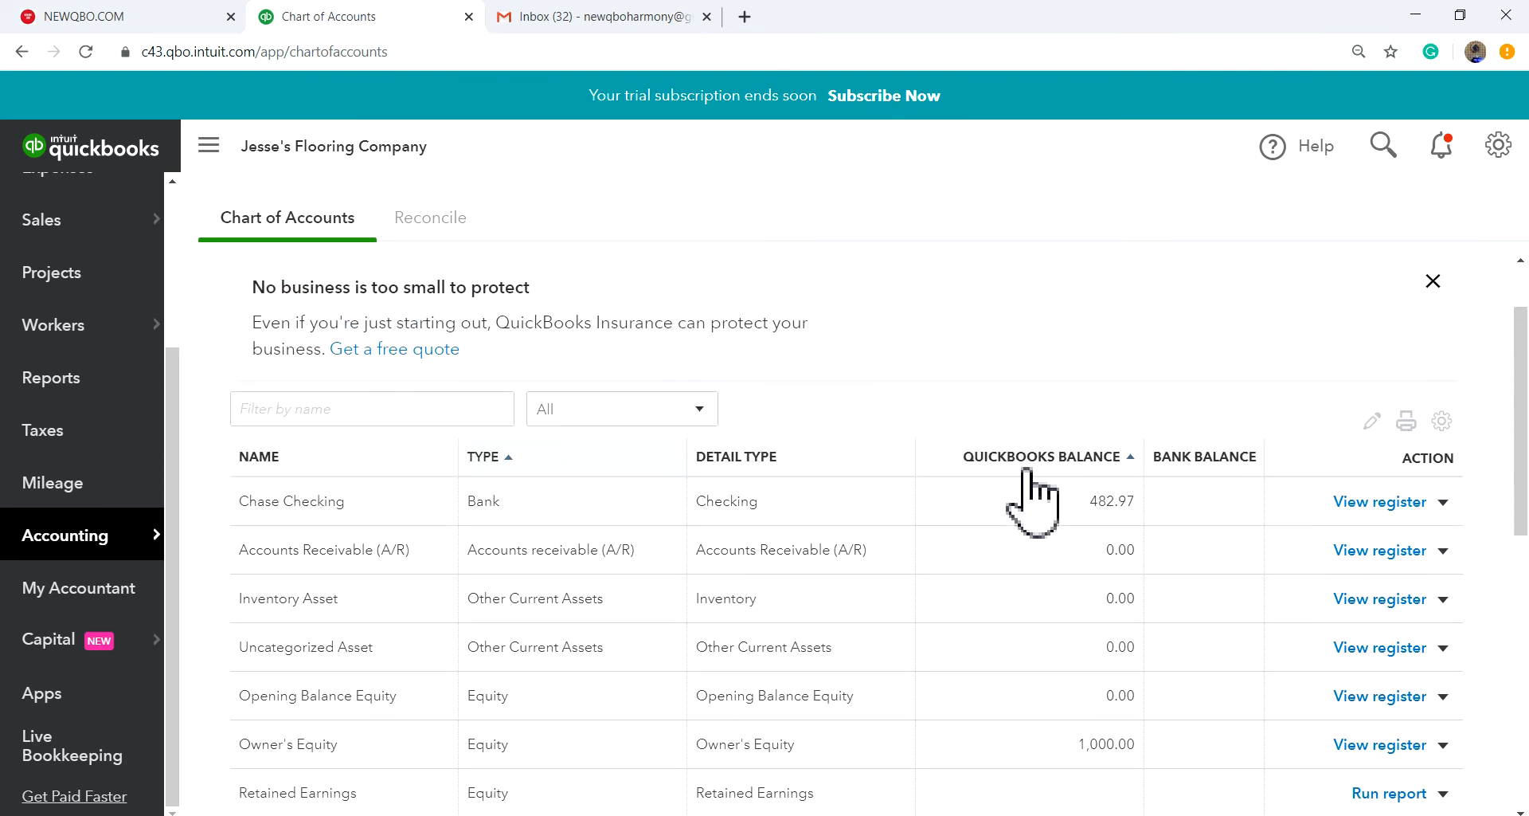
scroll(1067, 621, down, 2)
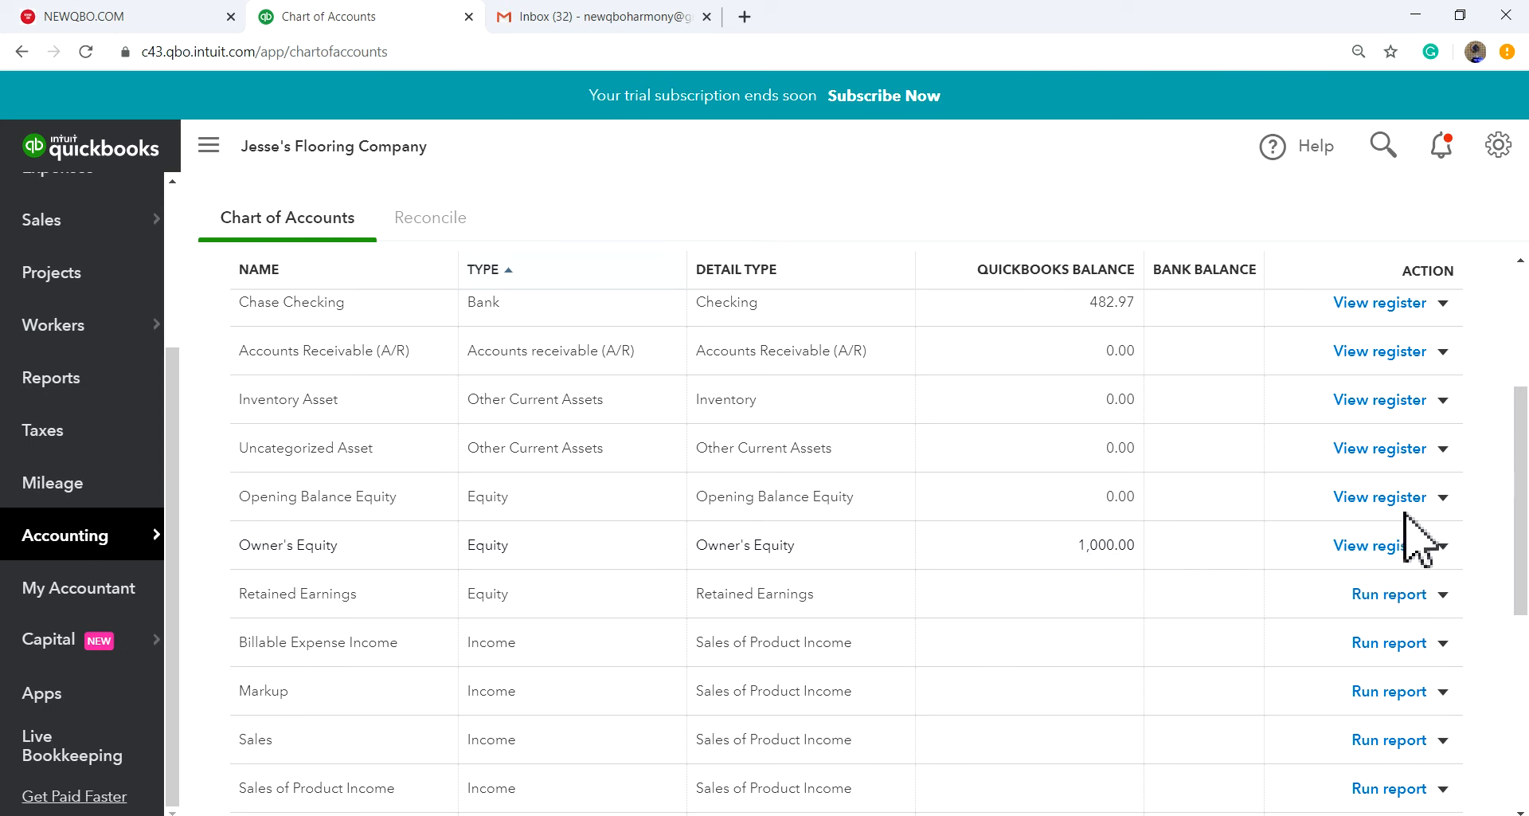
scroll(1302, 450, up, 4)
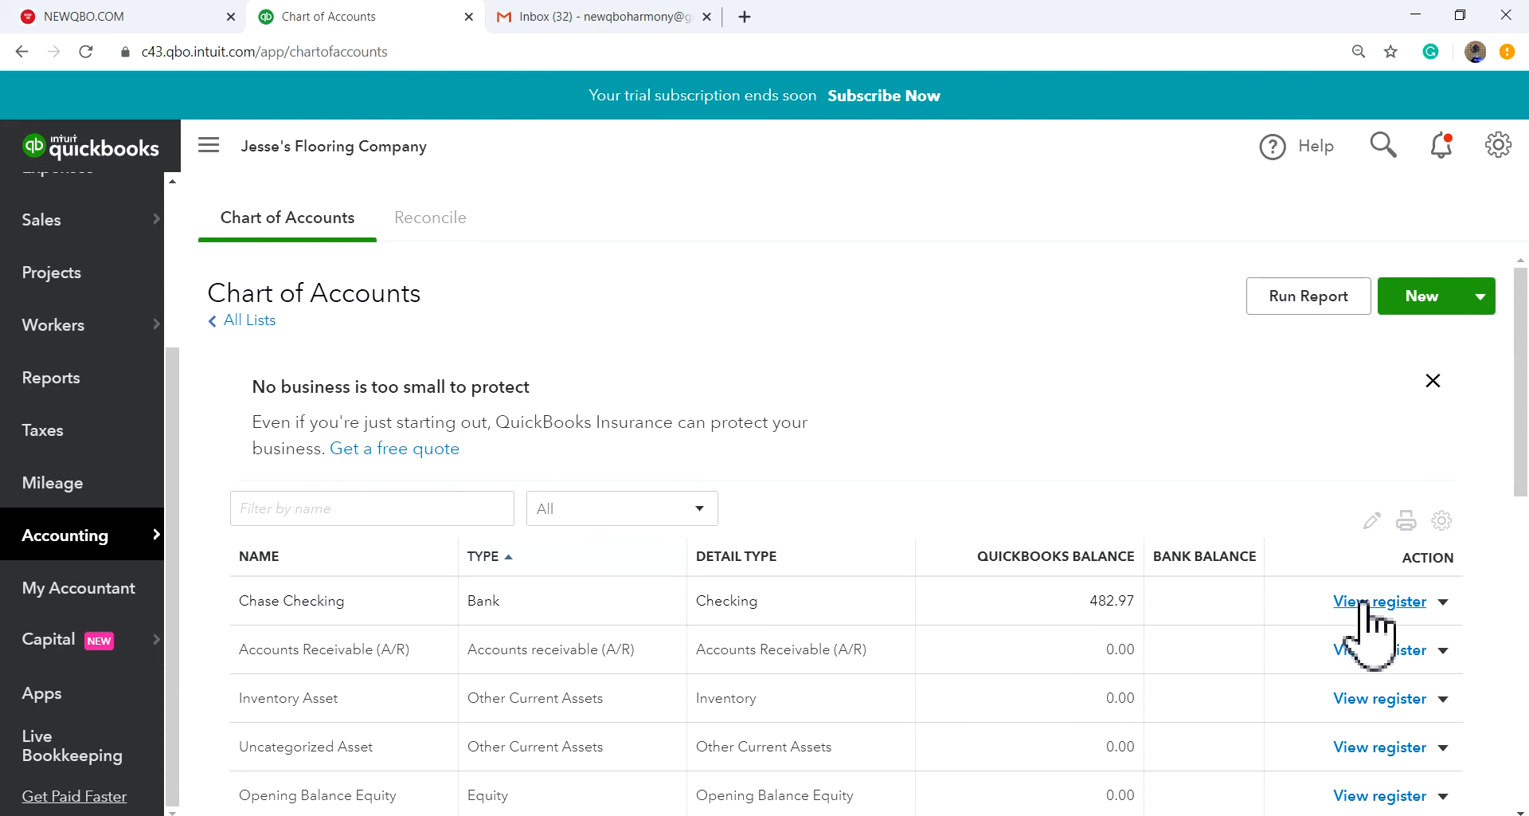
click(1396, 603)
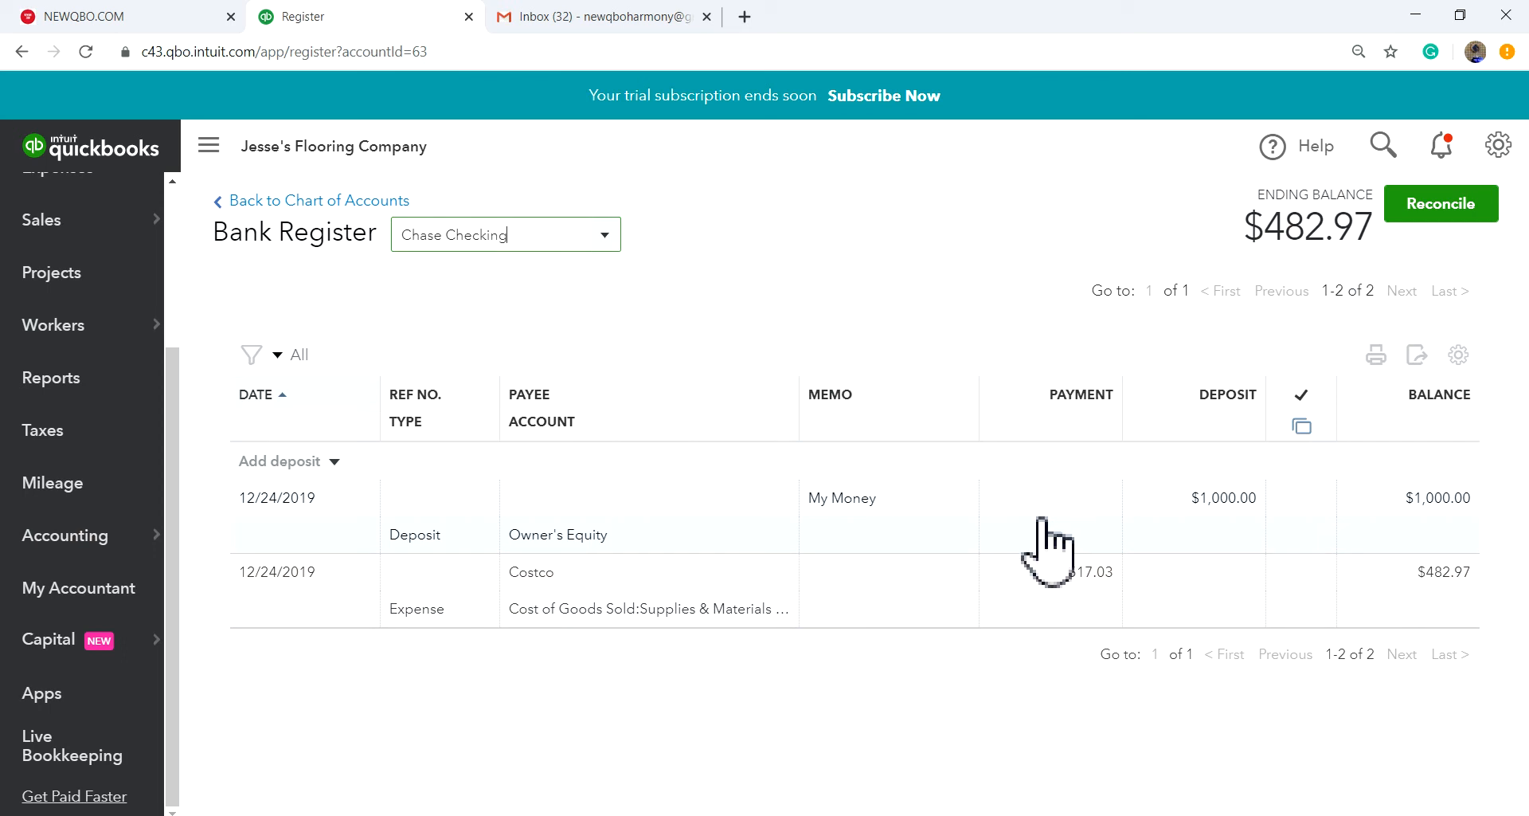
- Delete the 12/24/2019 Costco expense from the Chase Checking register
click(1085, 580)
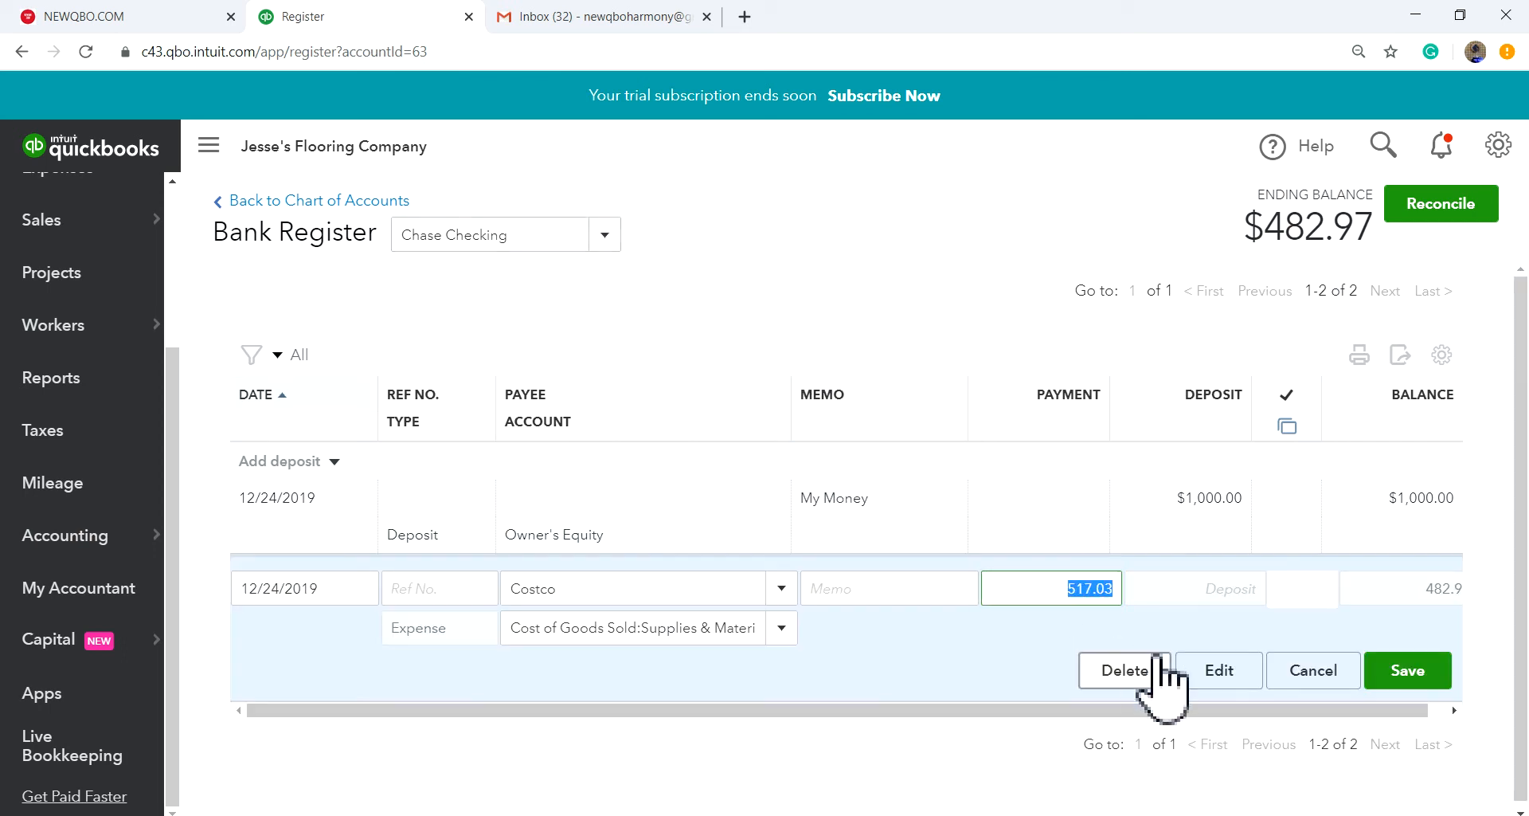
click(1125, 671)
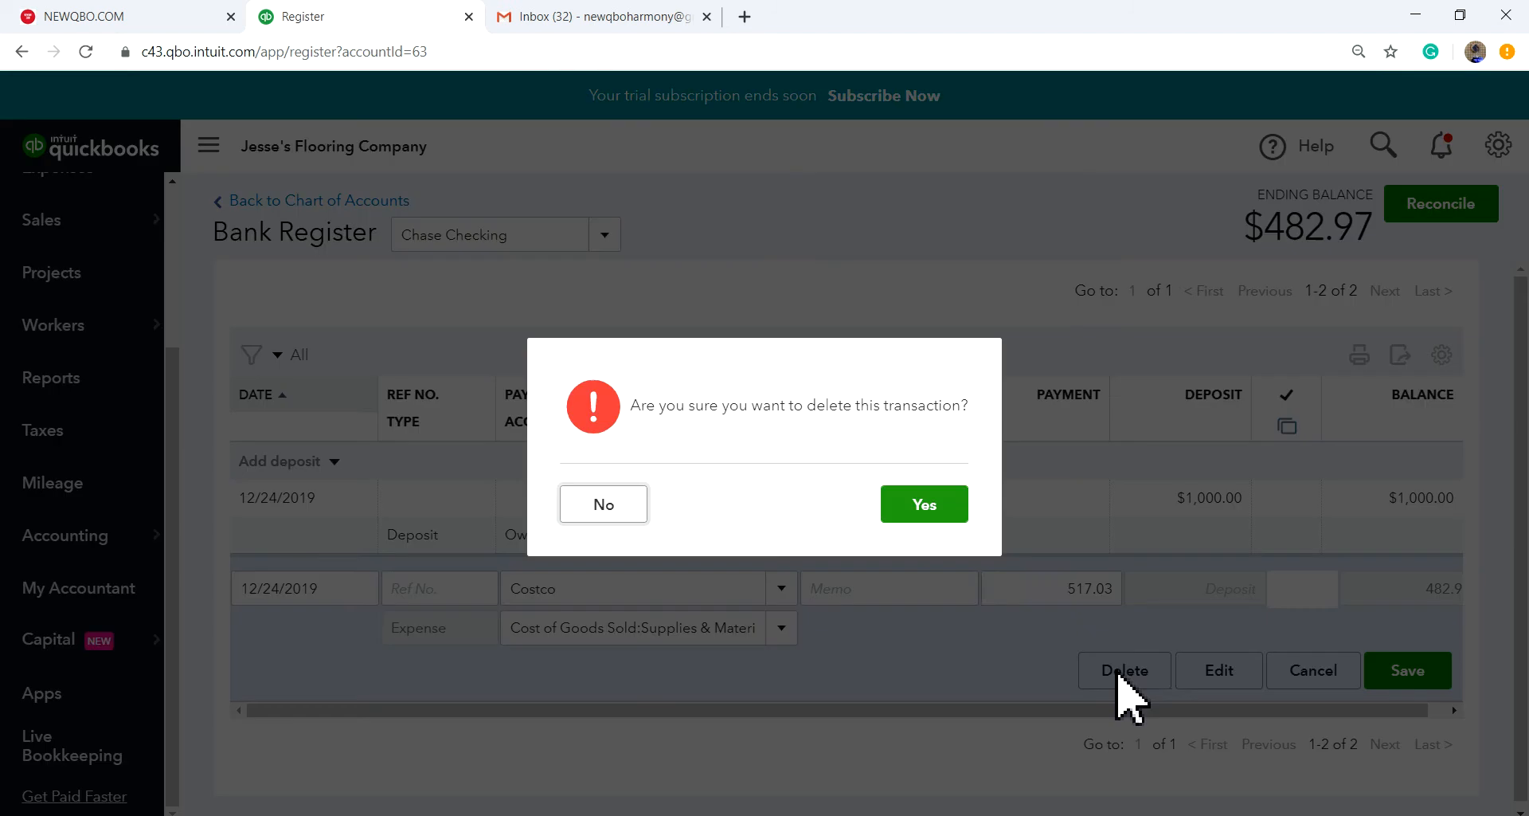
click(916, 508)
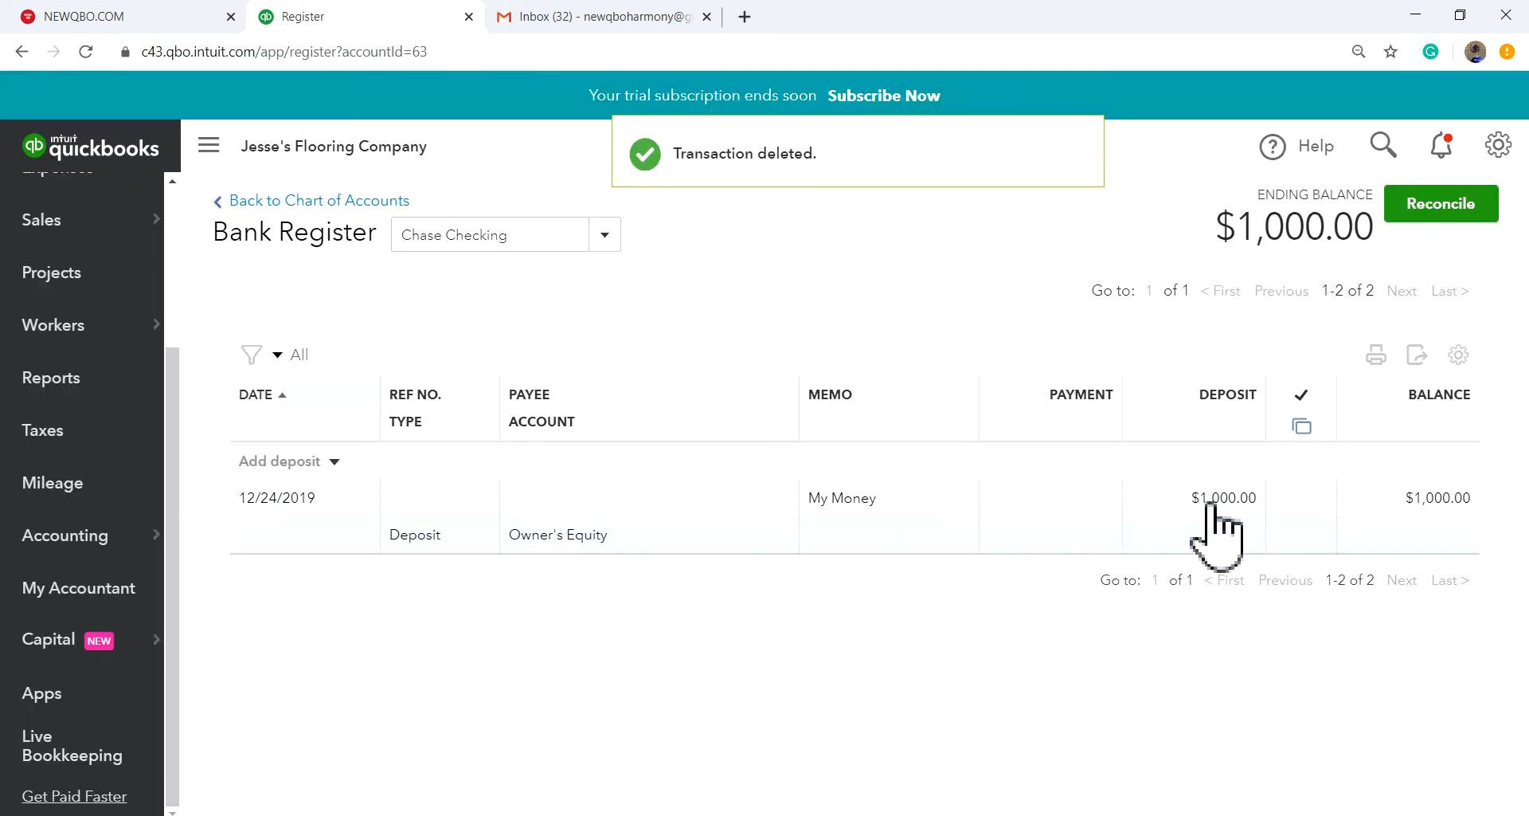
- Delete the 12/24/2019 "My Money" owner's equity deposit from the register and return to the Chart of Accounts
click(1209, 505)
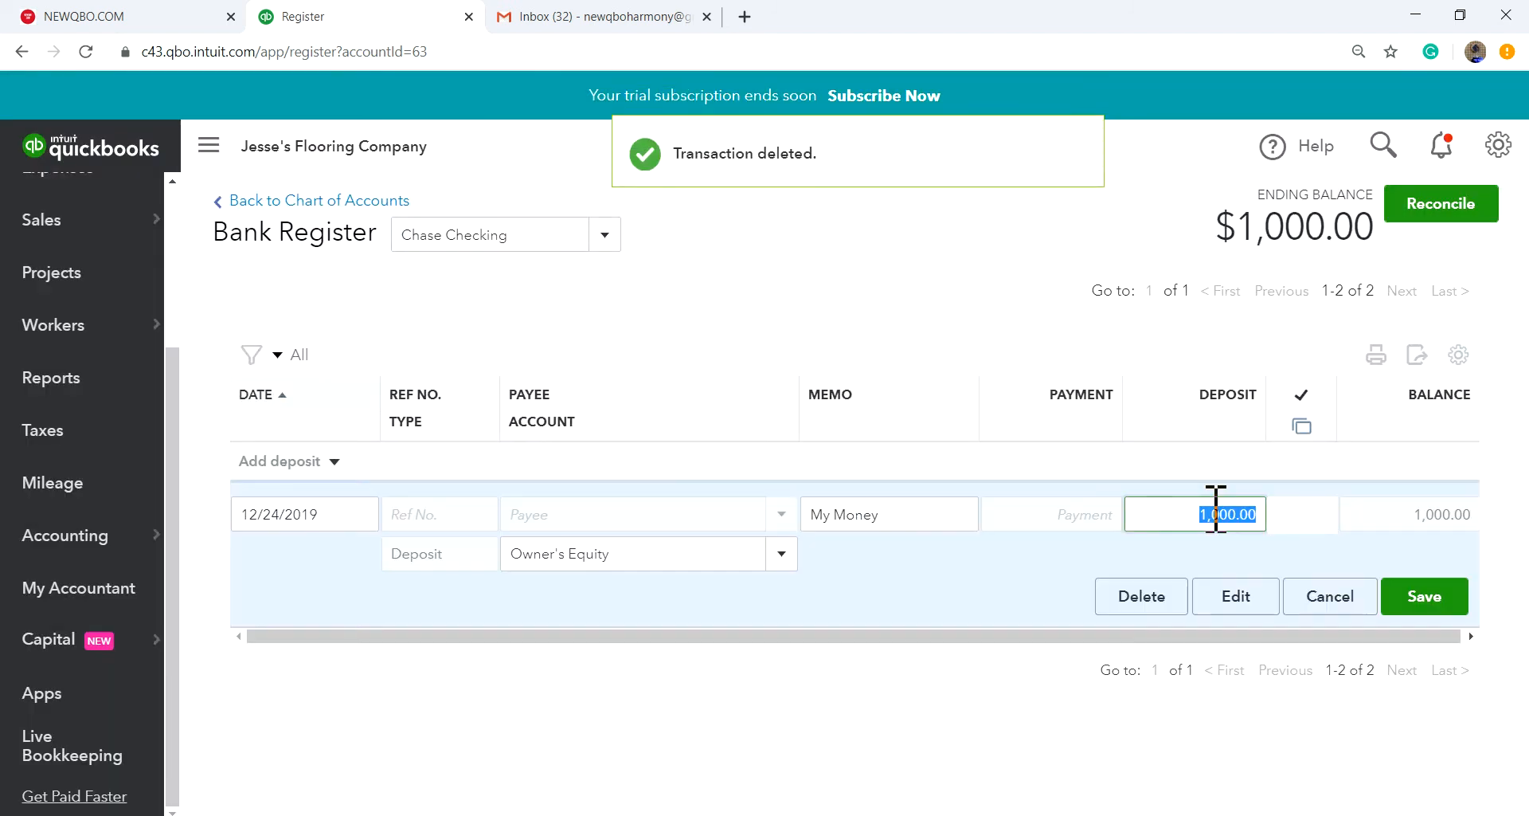
click(1144, 609)
click(916, 510)
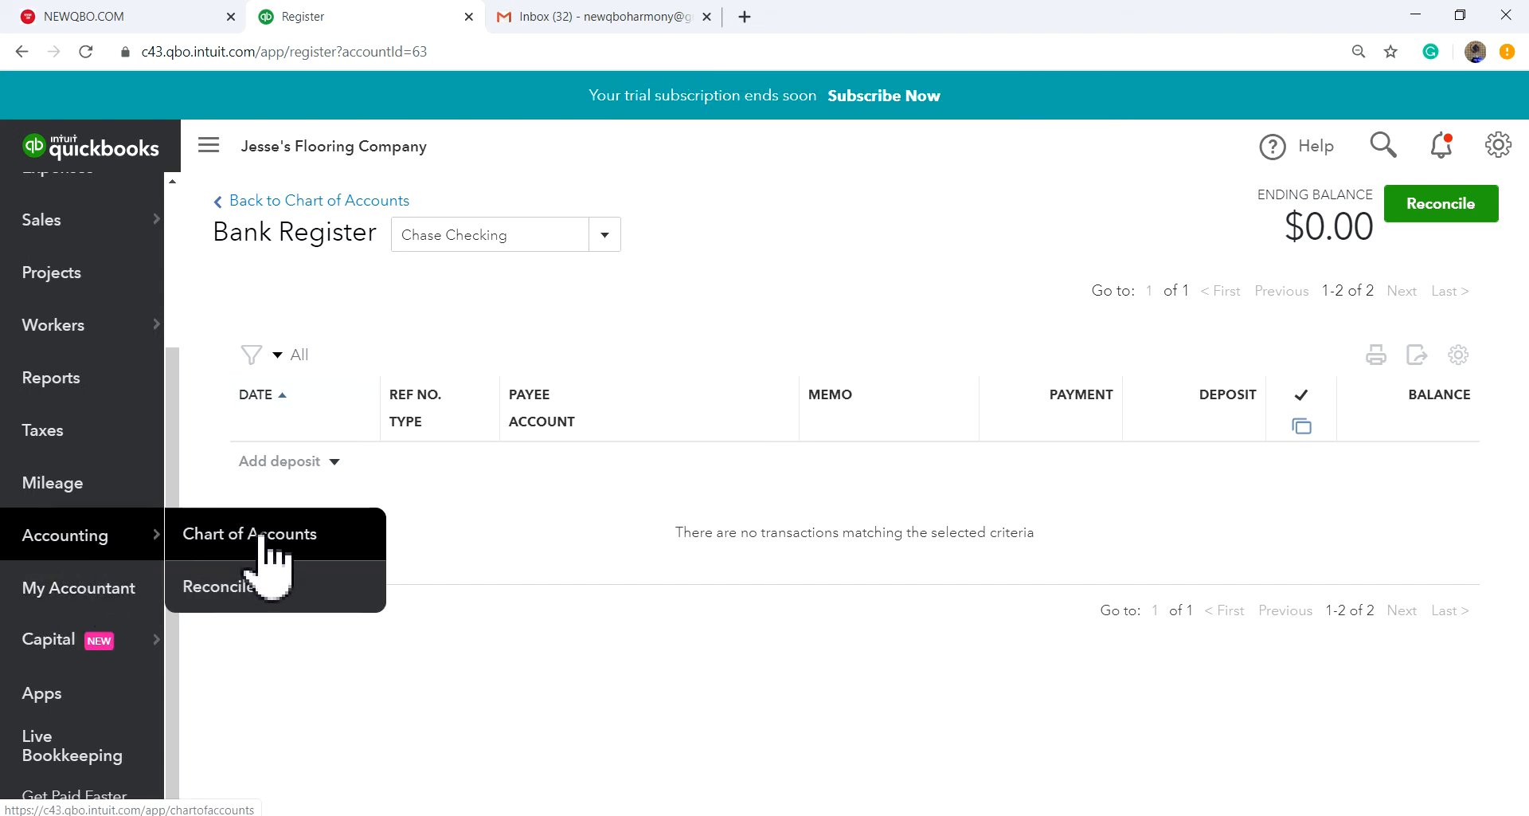
click(267, 558)
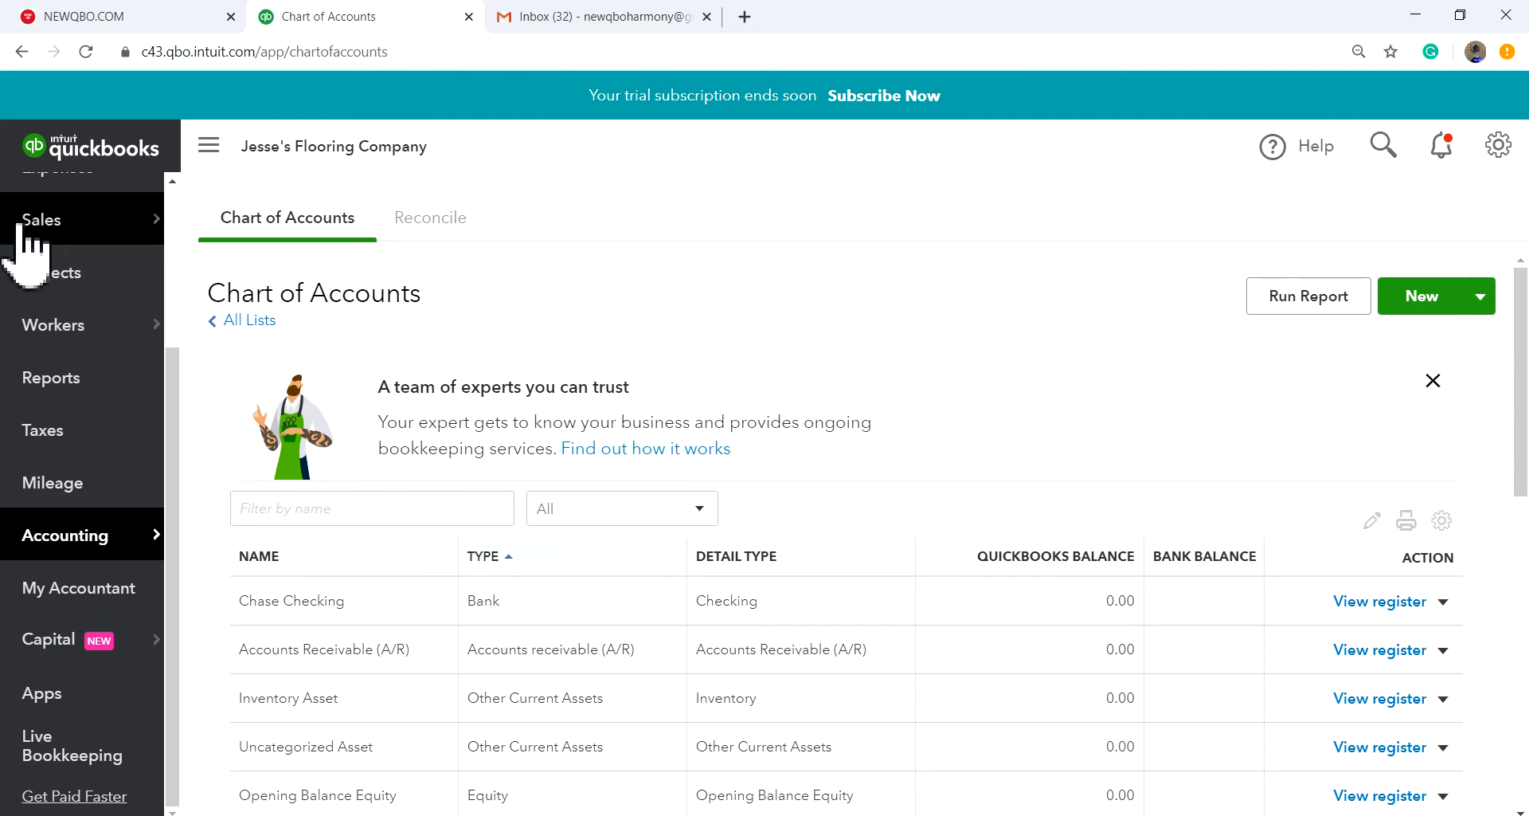
- Open the Banking page and start connecting a Chase account, continuing as far as the bank's sign-in window
scroll(48, 299, up, 3)
mouse_move(46, 342)
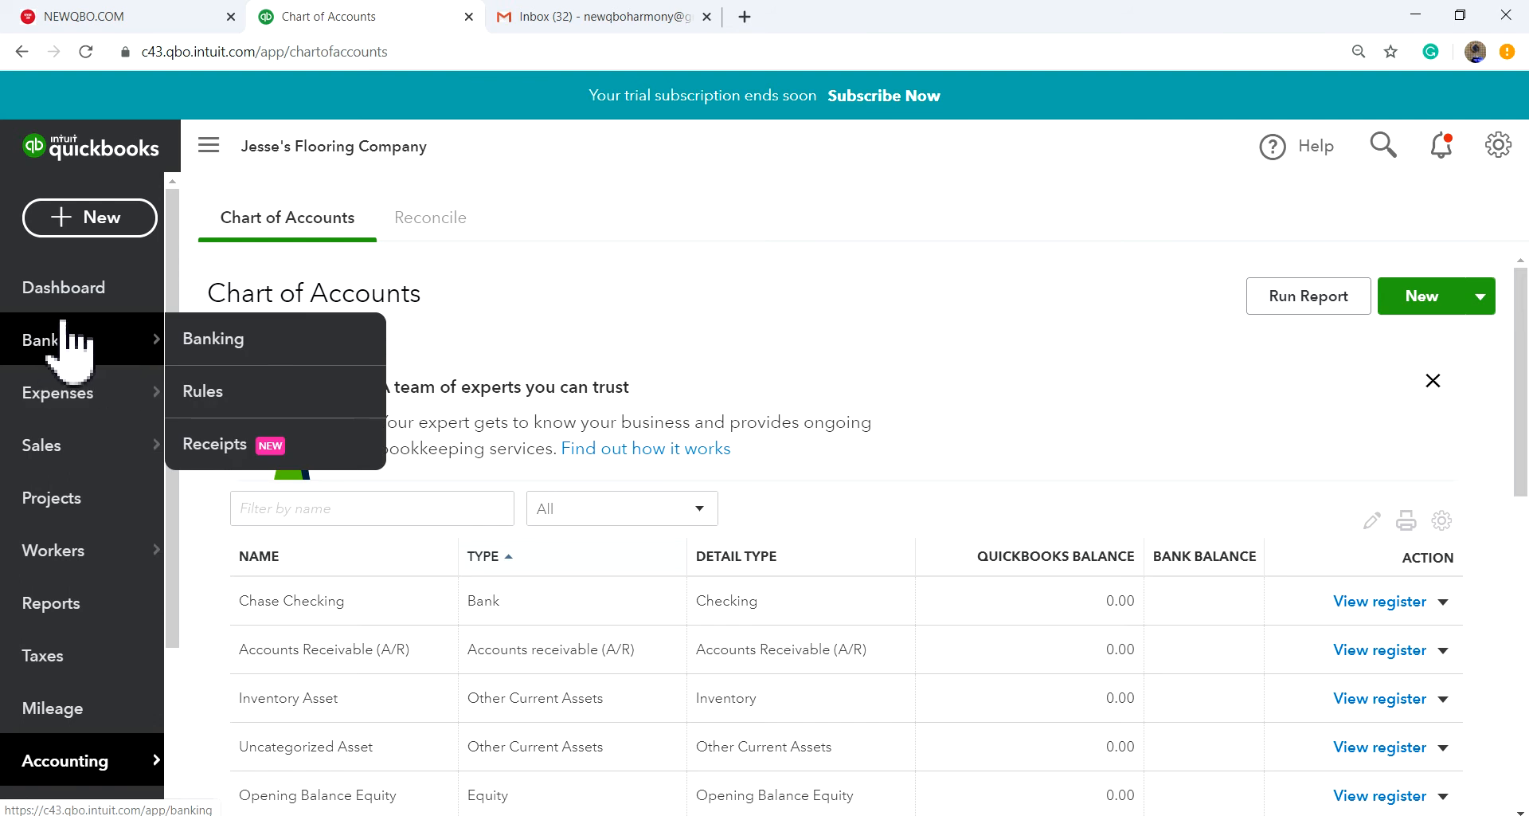
click(211, 342)
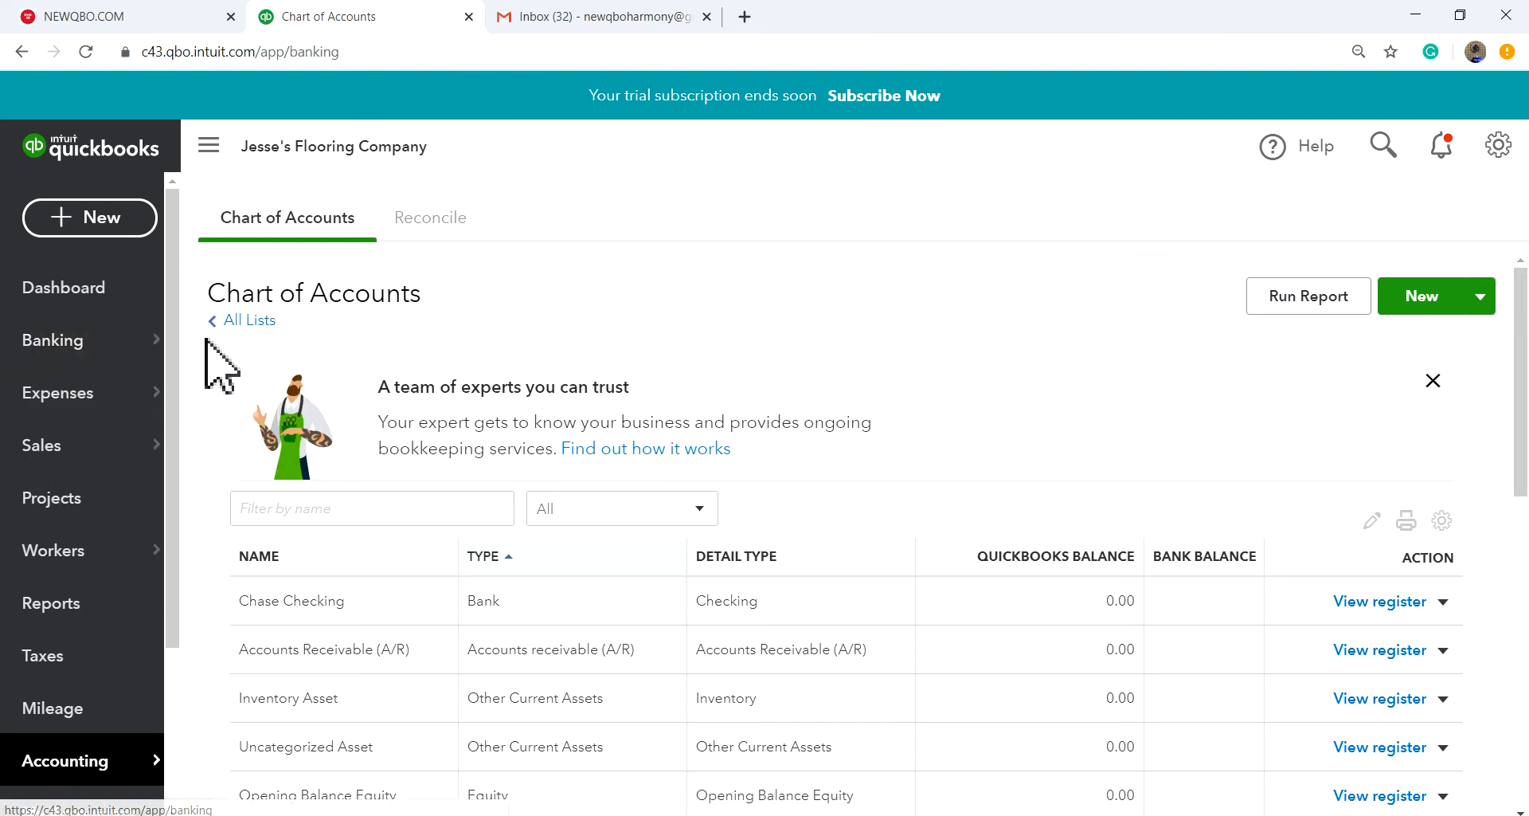
scroll(271, 593, down, 2)
click(328, 515)
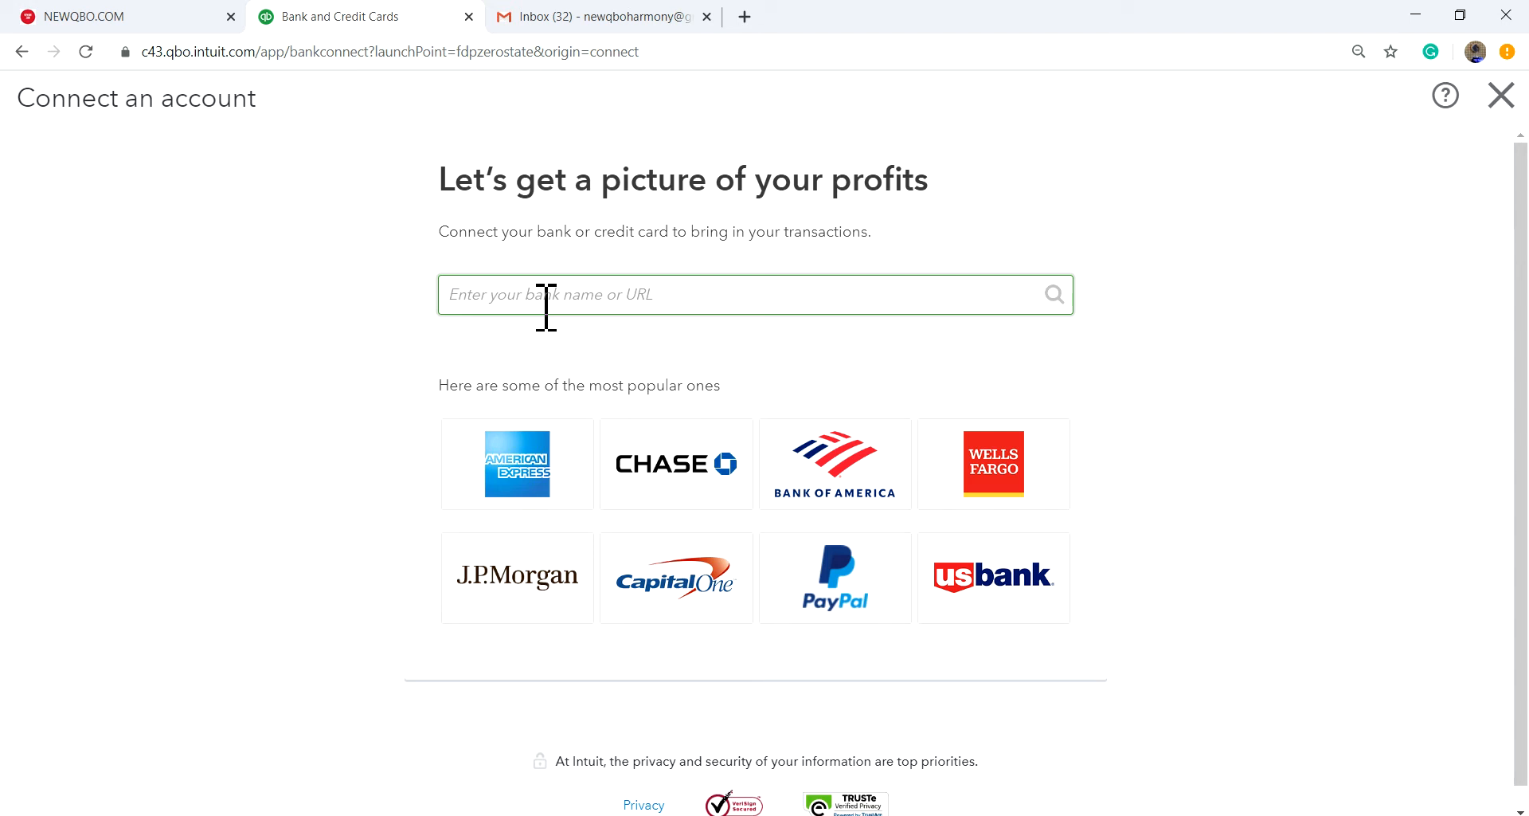
click(677, 503)
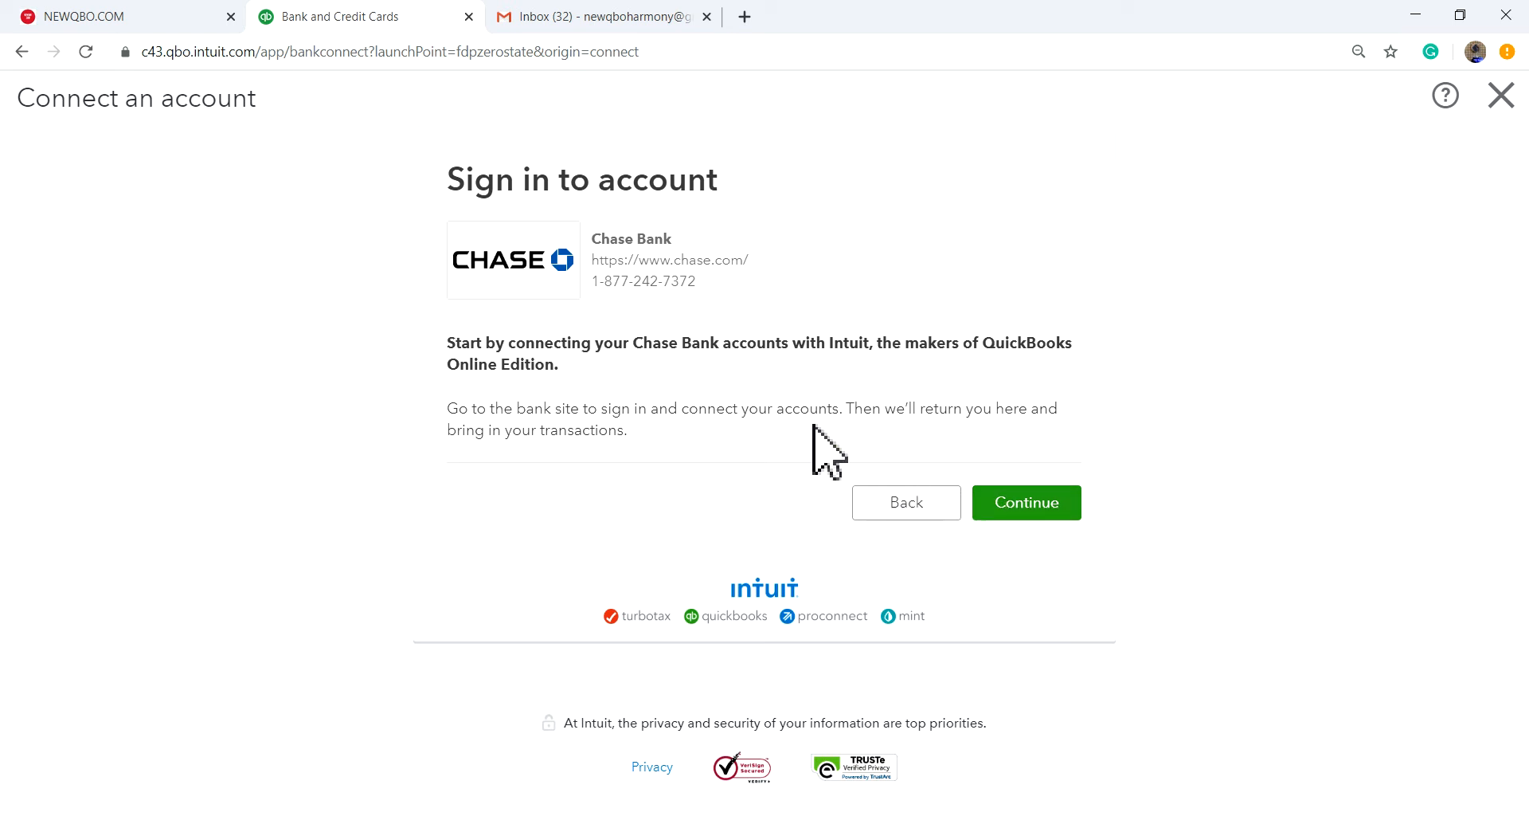
click(1018, 503)
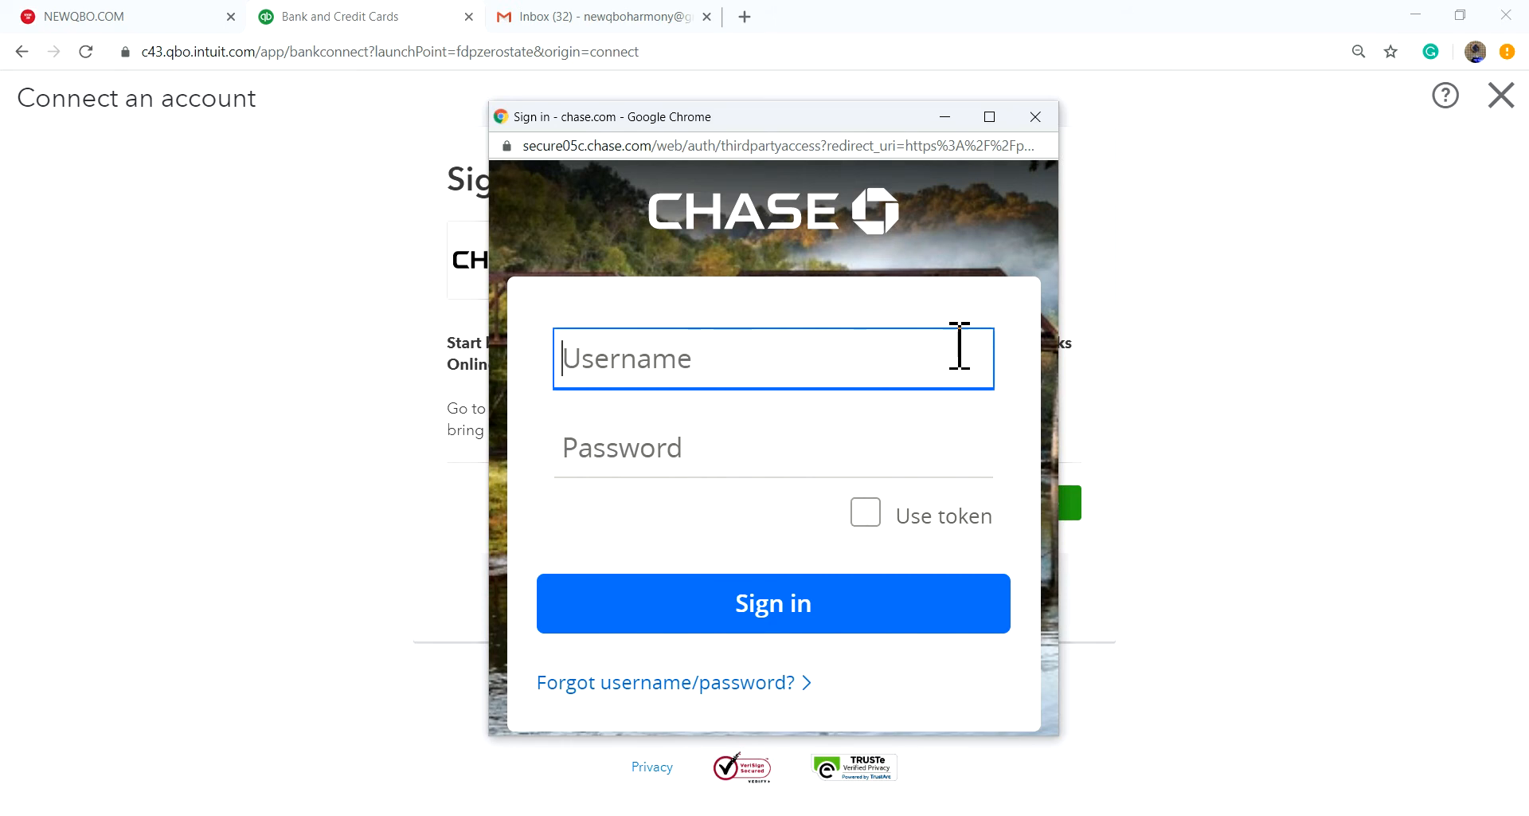
- Close the Chase sign-in window and exit the bank connection setup without linking an account
click(1035, 118)
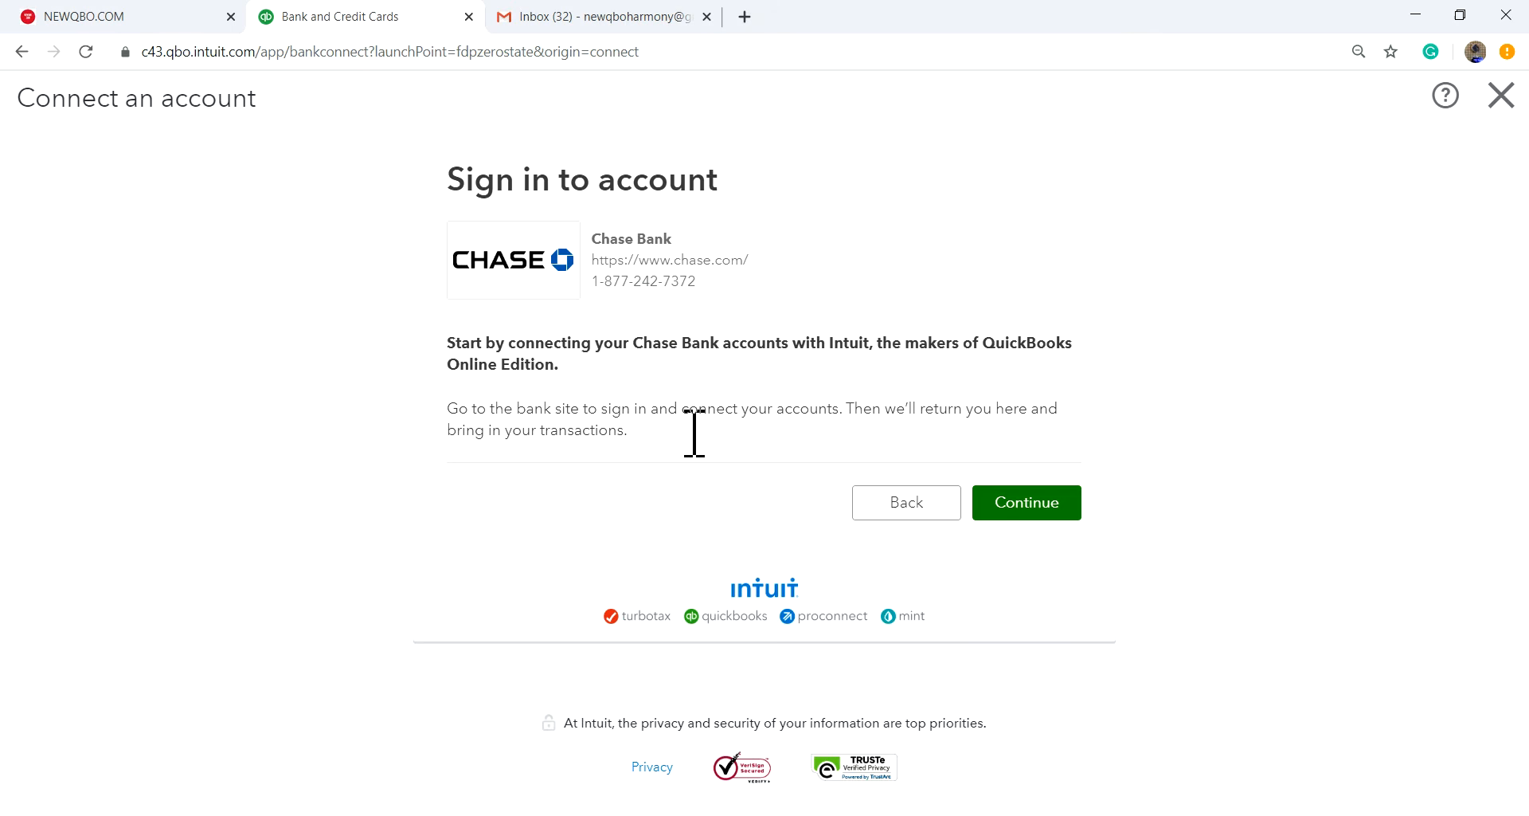
click(909, 505)
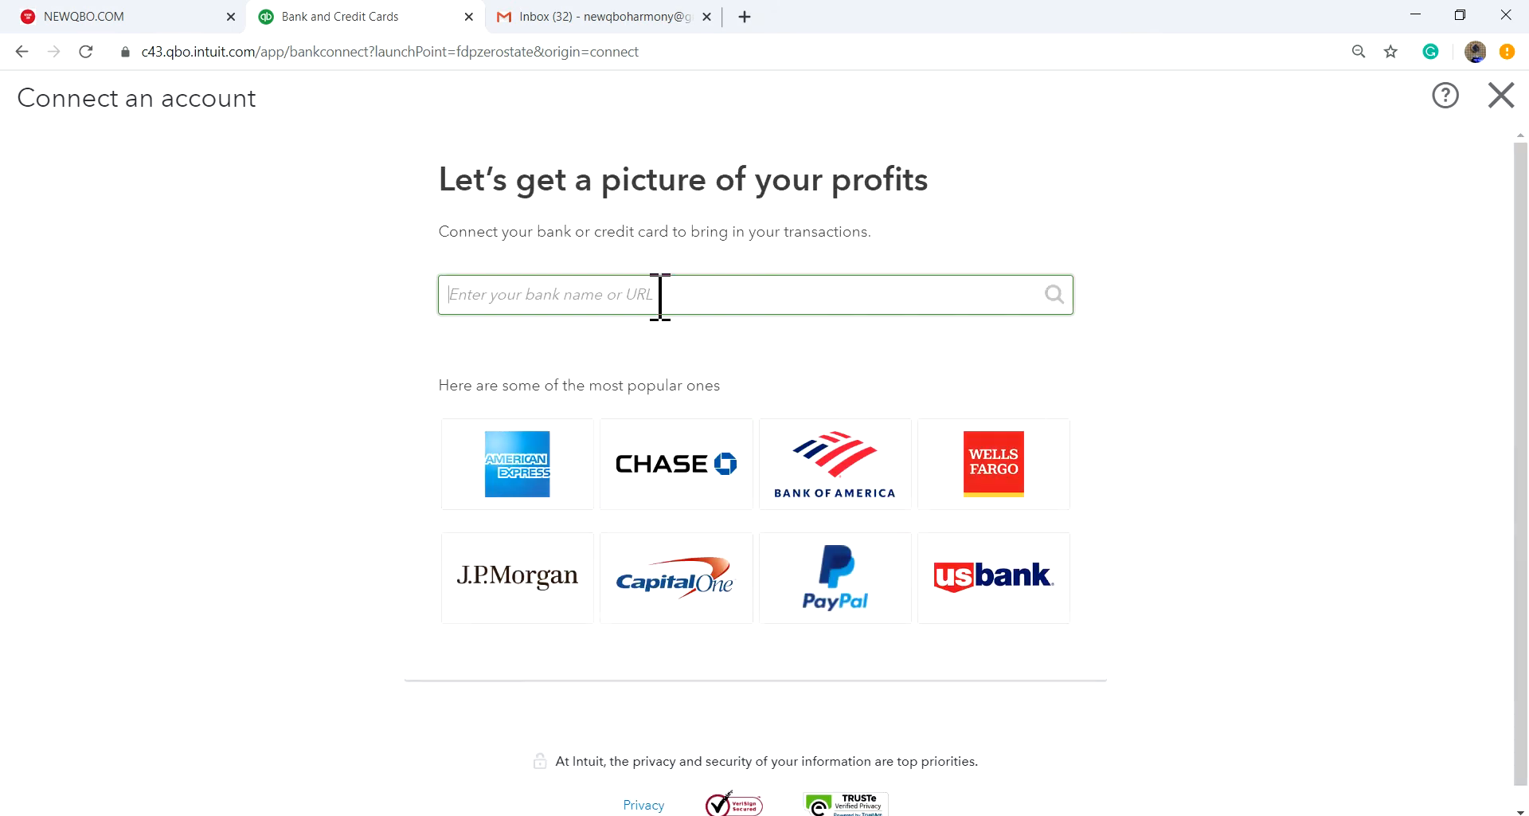
click(1485, 102)
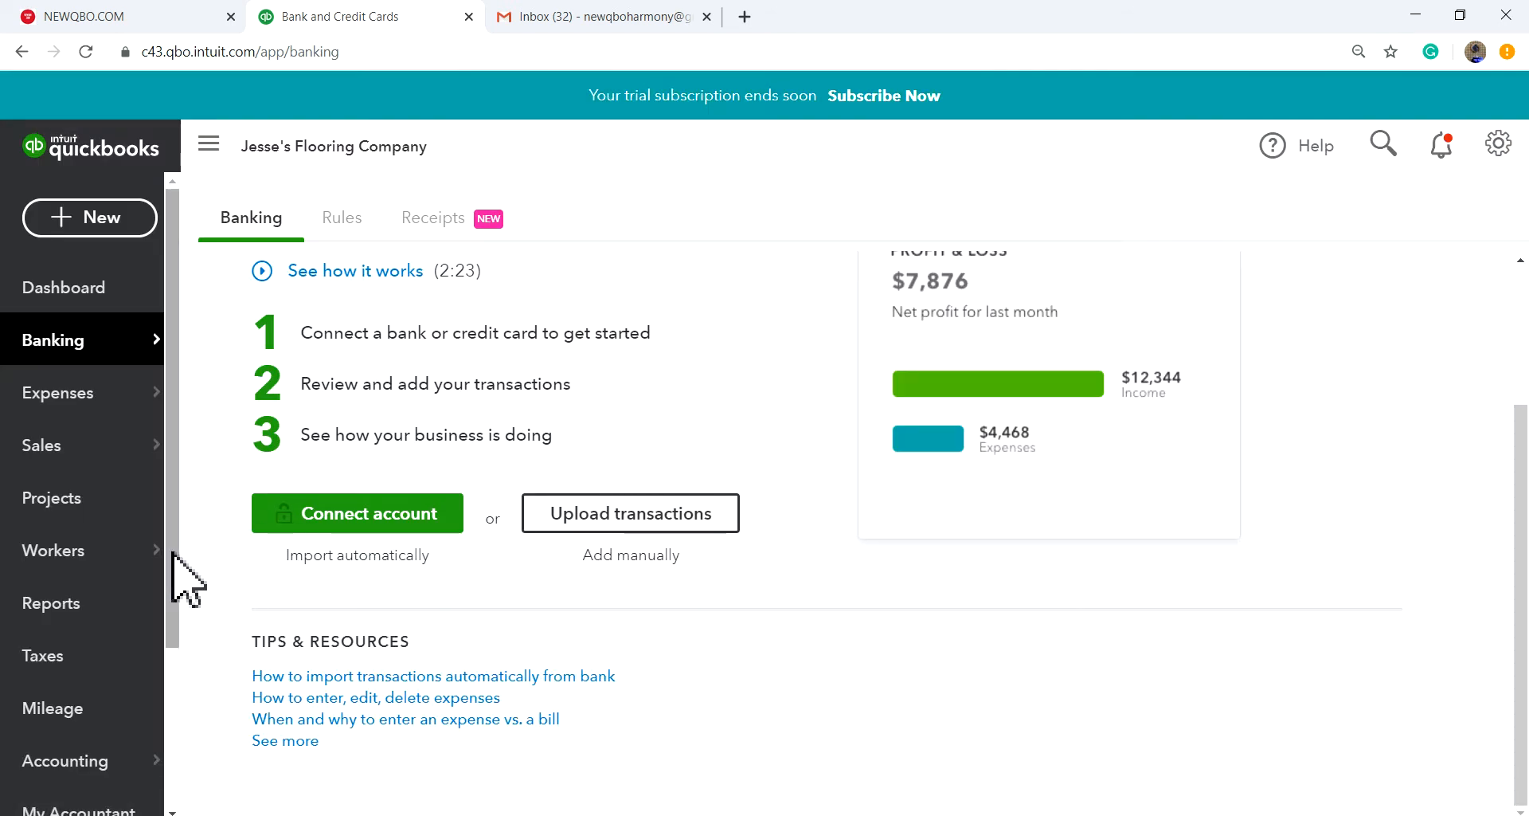
scroll(171, 581, down, 3)
scroll(72, 605, down, 1)
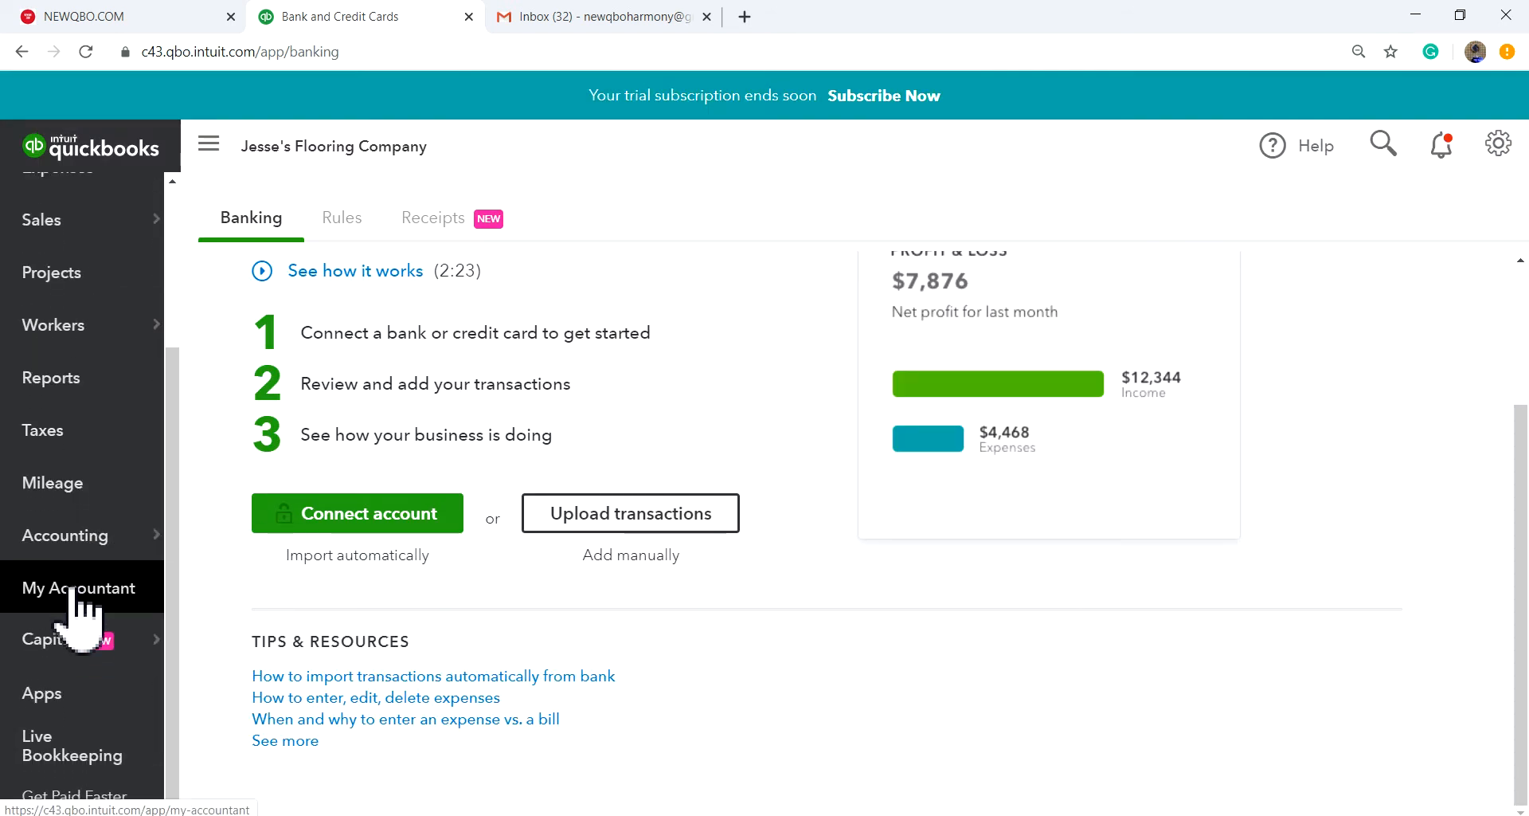
mouse_move(80, 548)
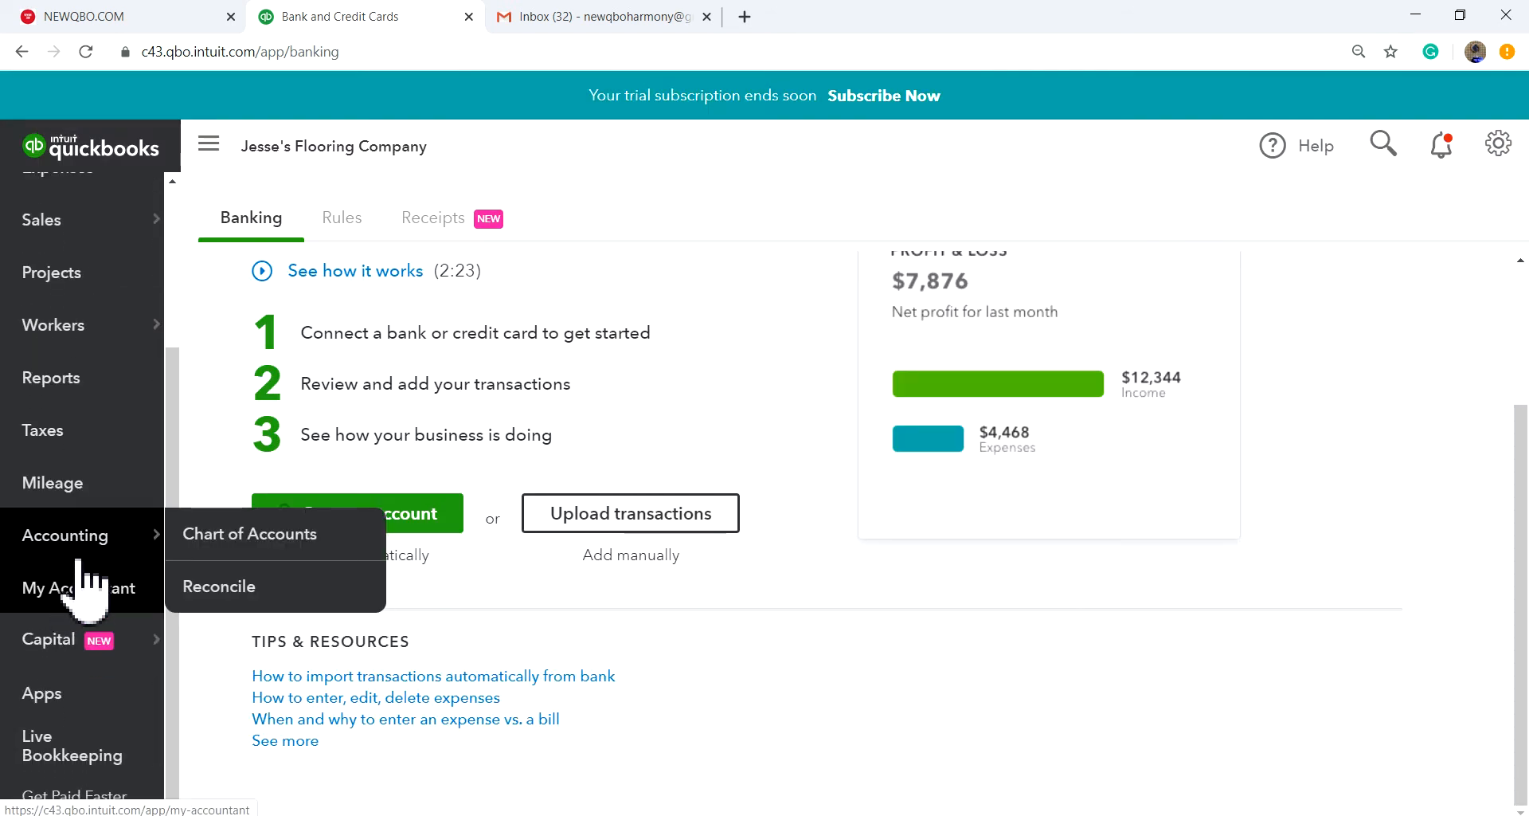
click(253, 538)
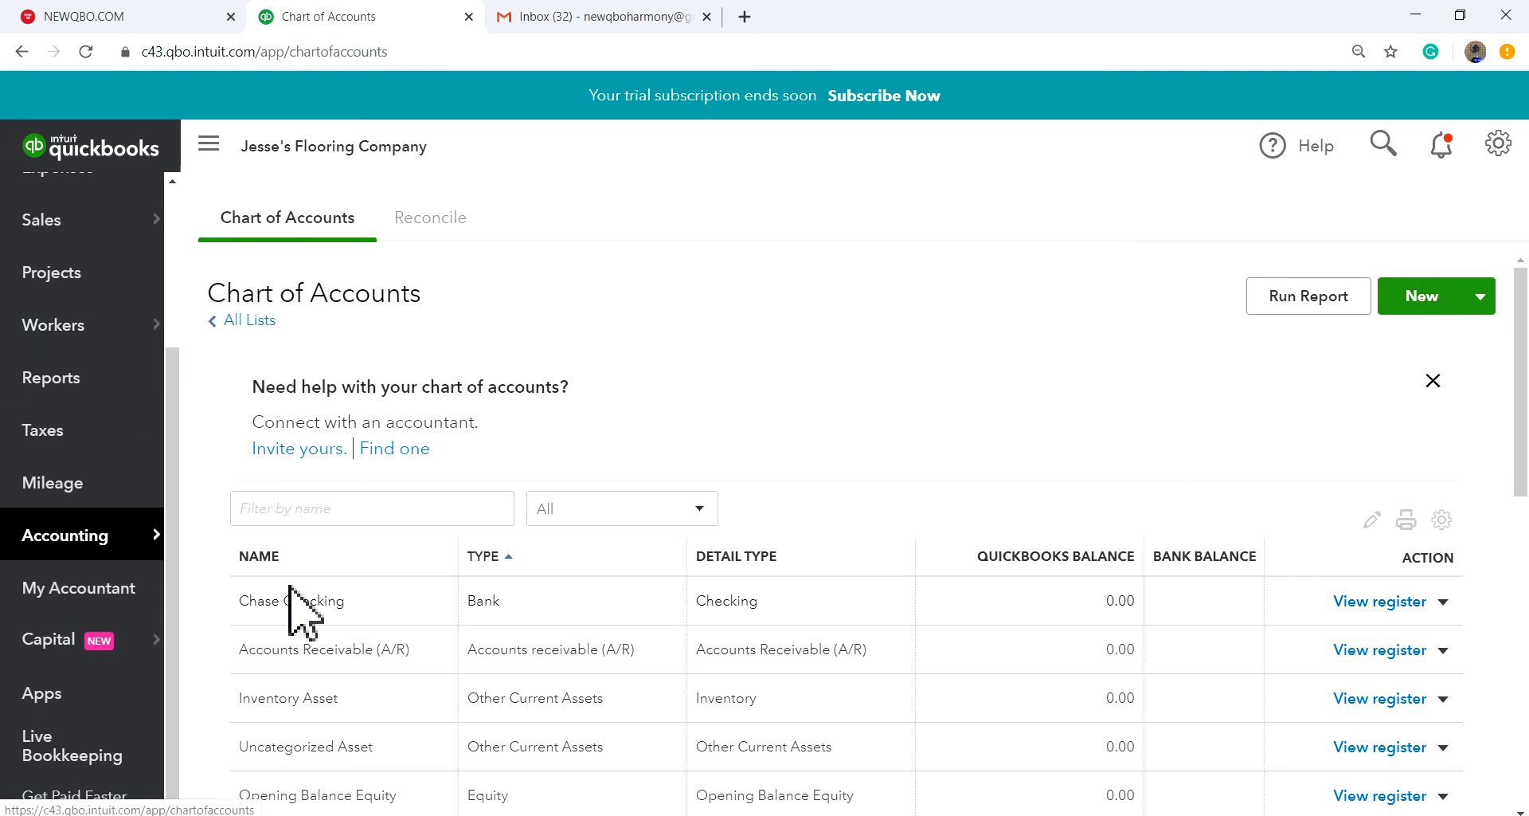
click(1445, 602)
click(1319, 669)
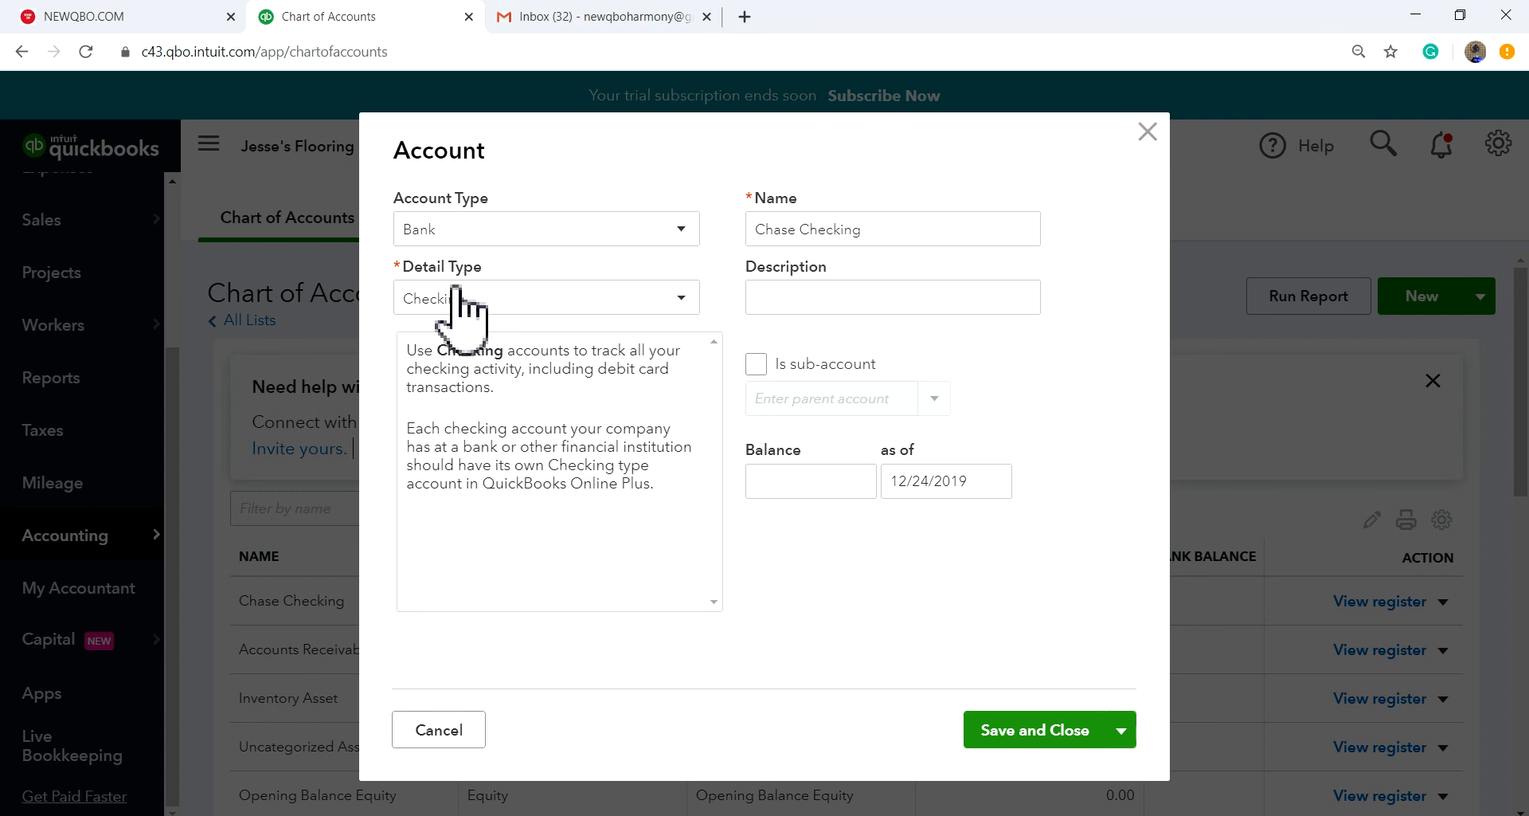
click(668, 303)
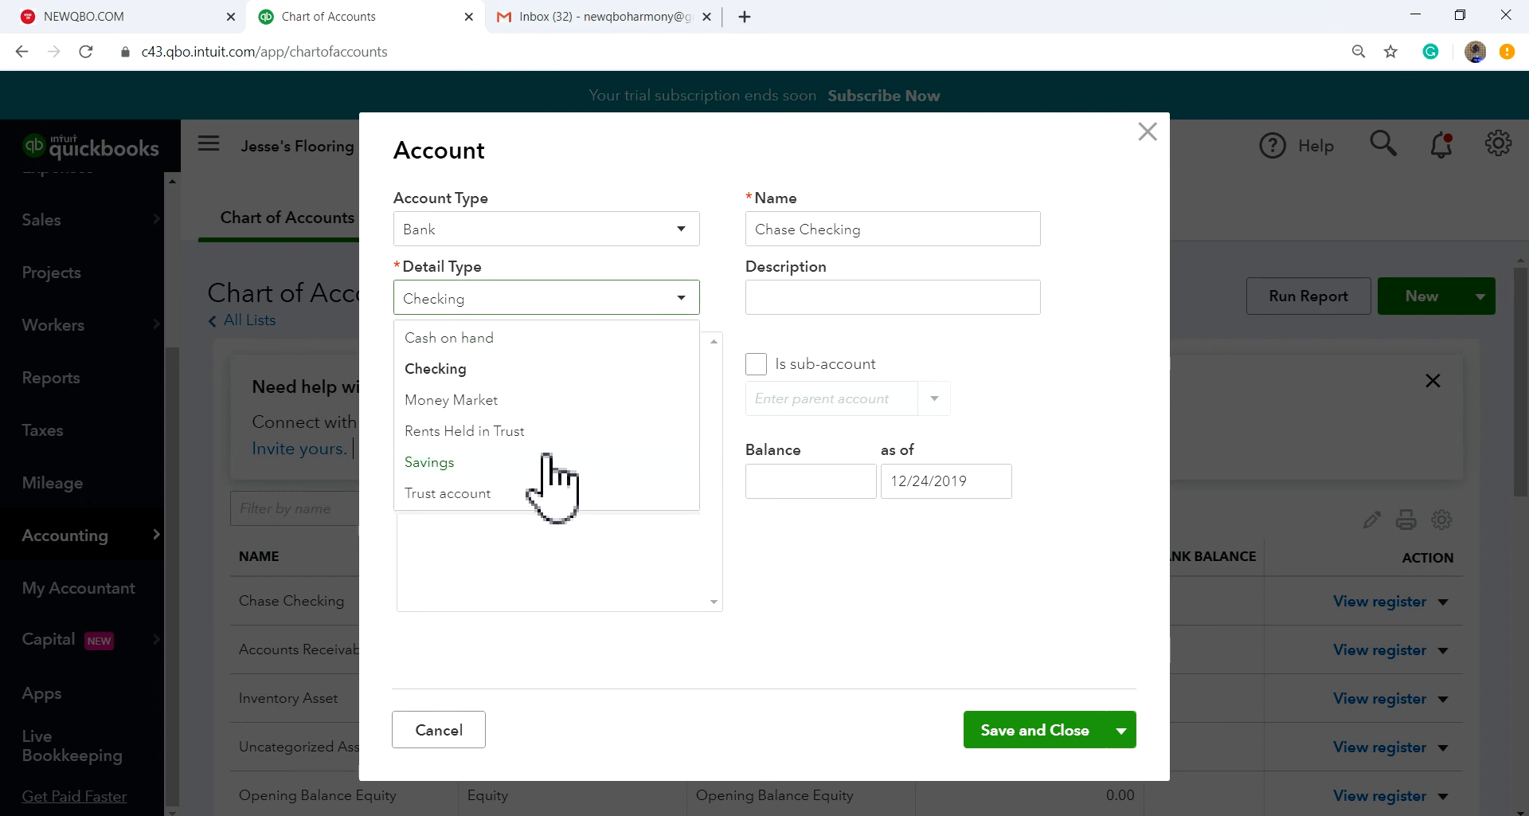
click(540, 370)
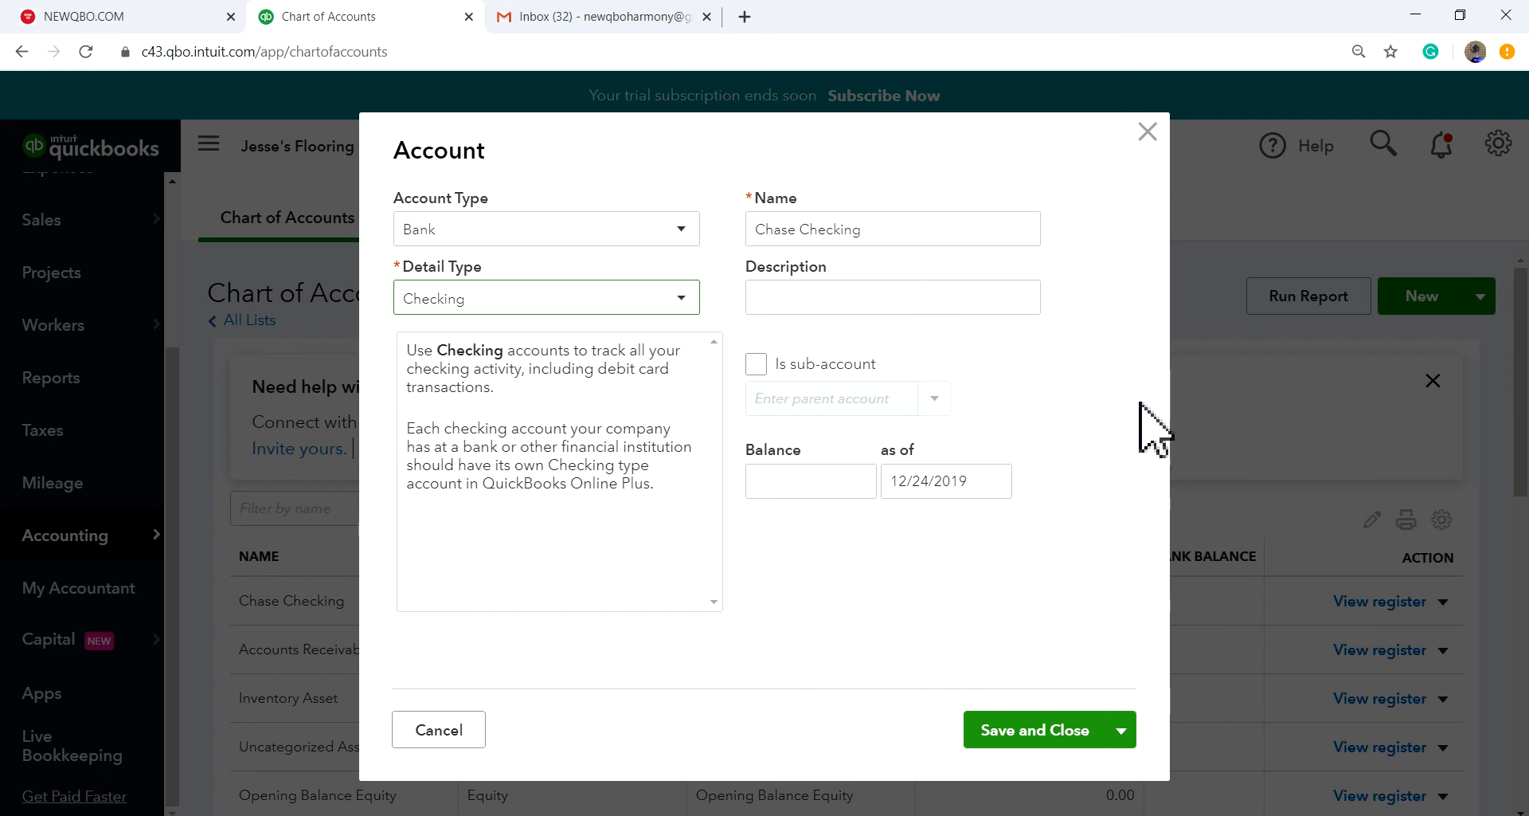
click(1147, 132)
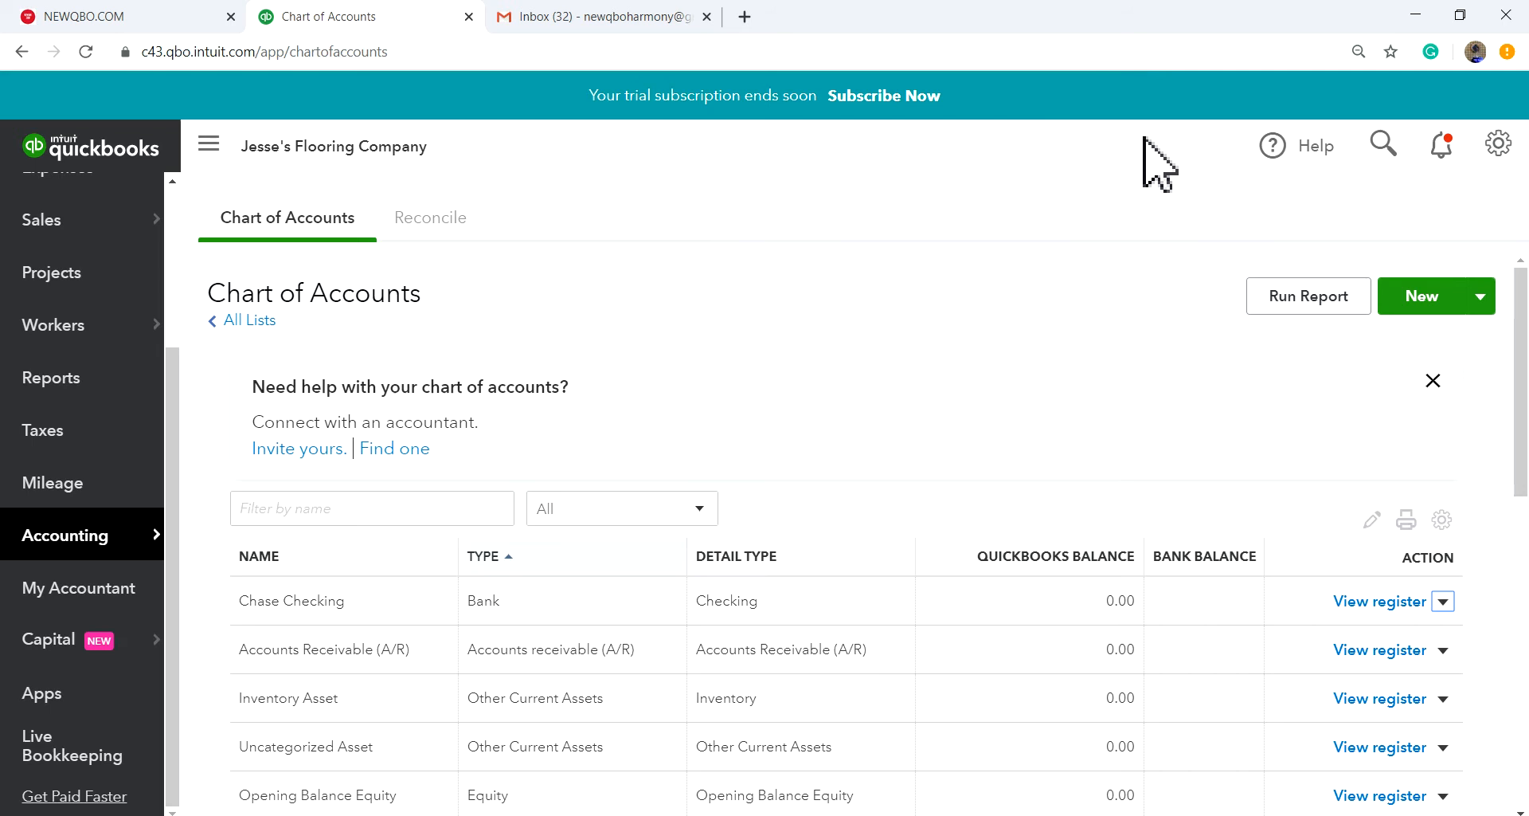
- Start a new Bank account with the detail type Checking and close the form without saving
click(1424, 295)
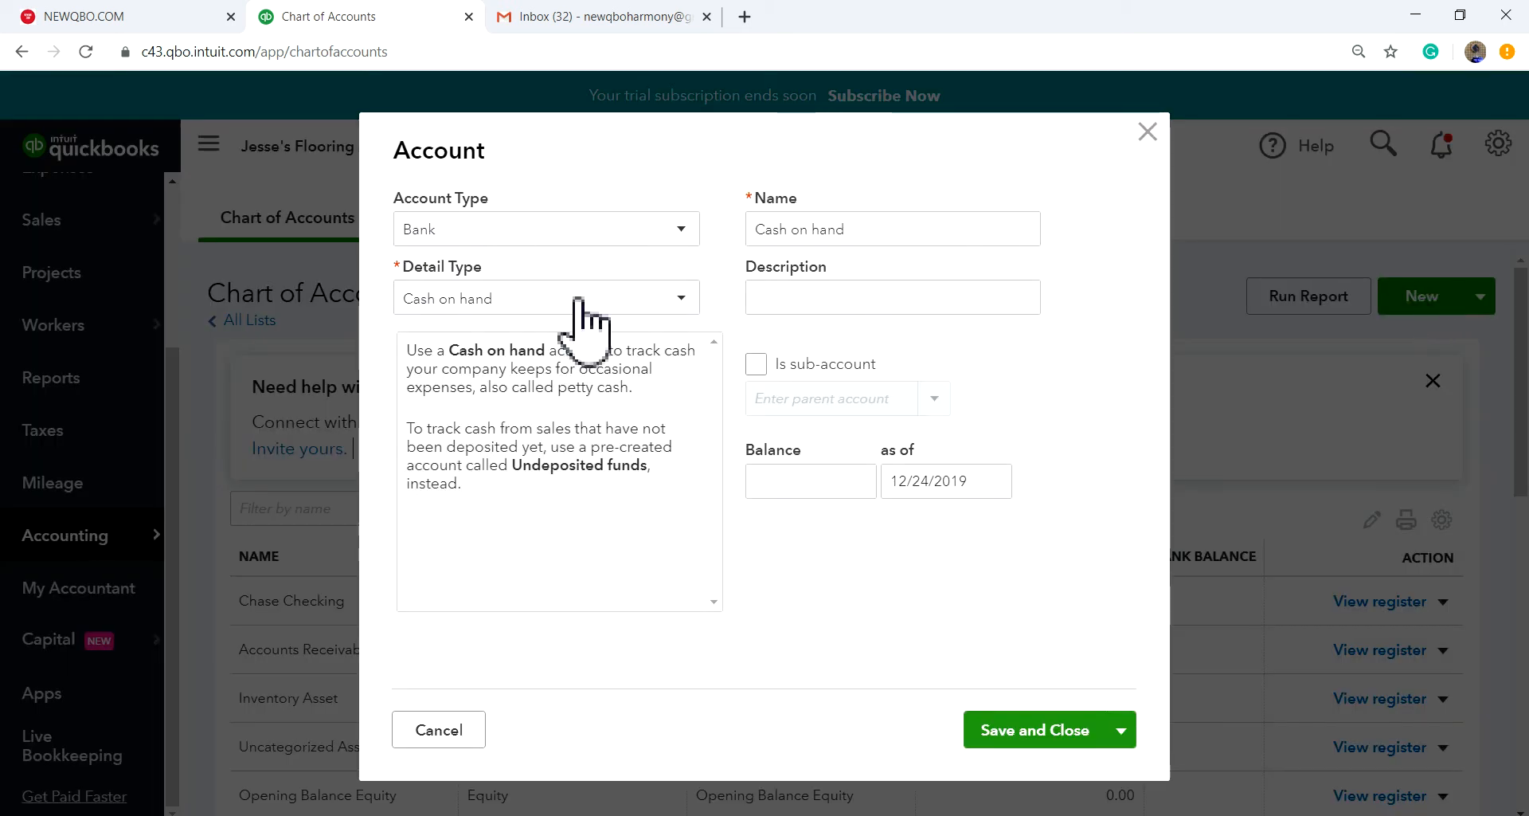
click(680, 302)
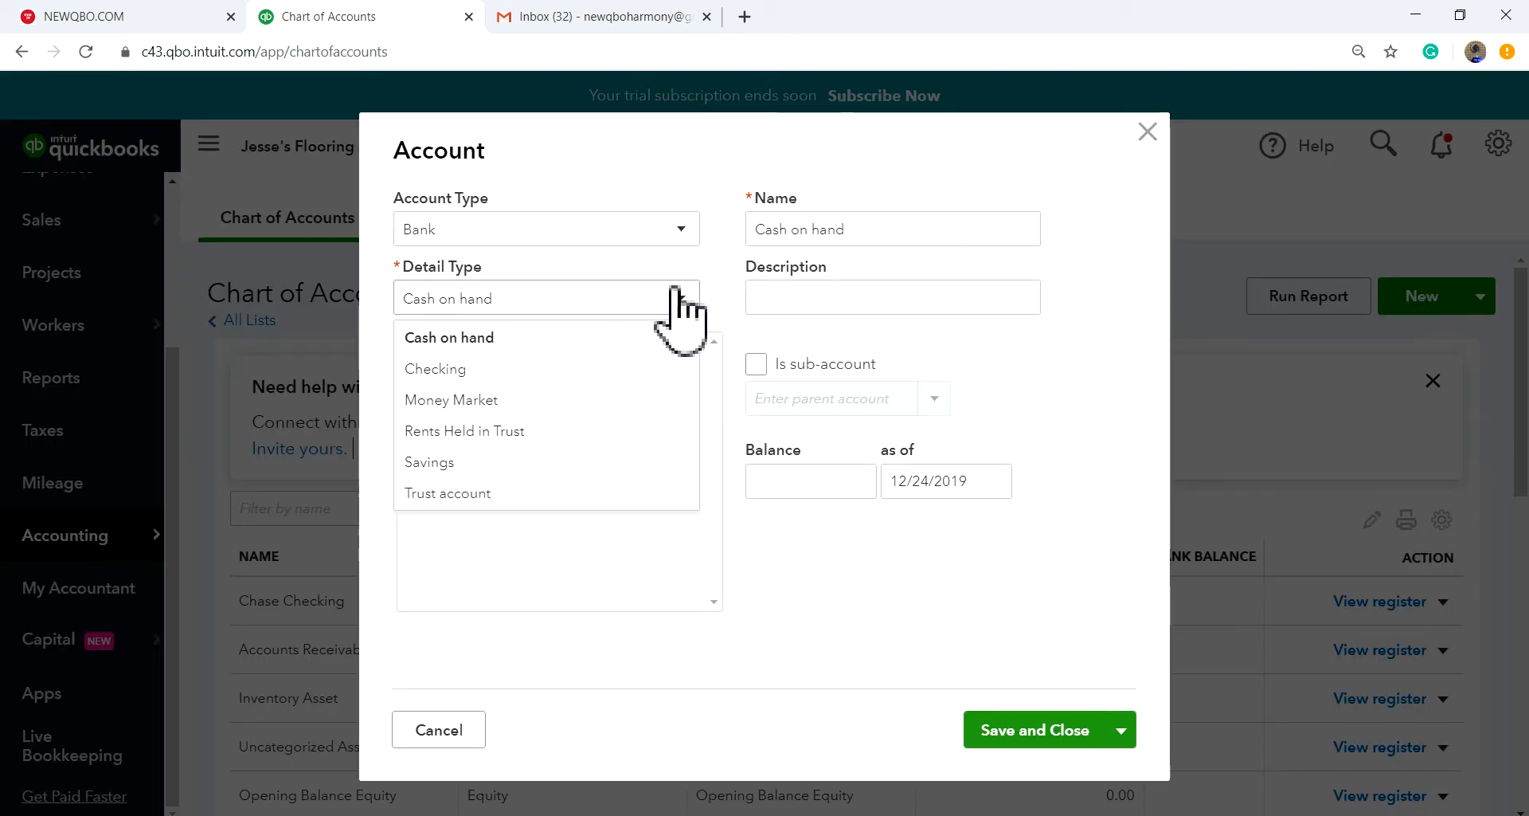
click(555, 370)
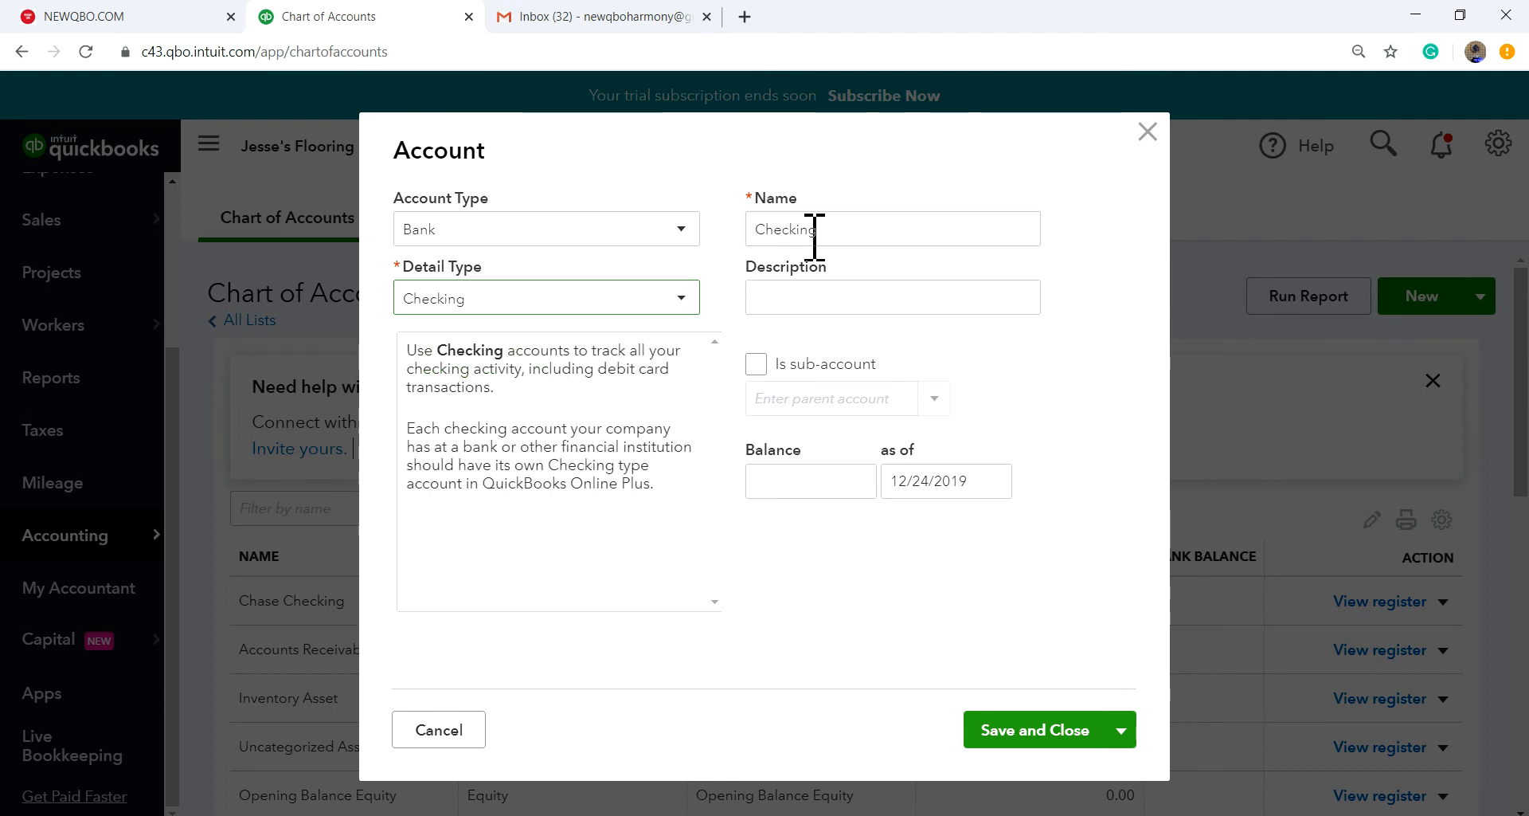
click(1149, 133)
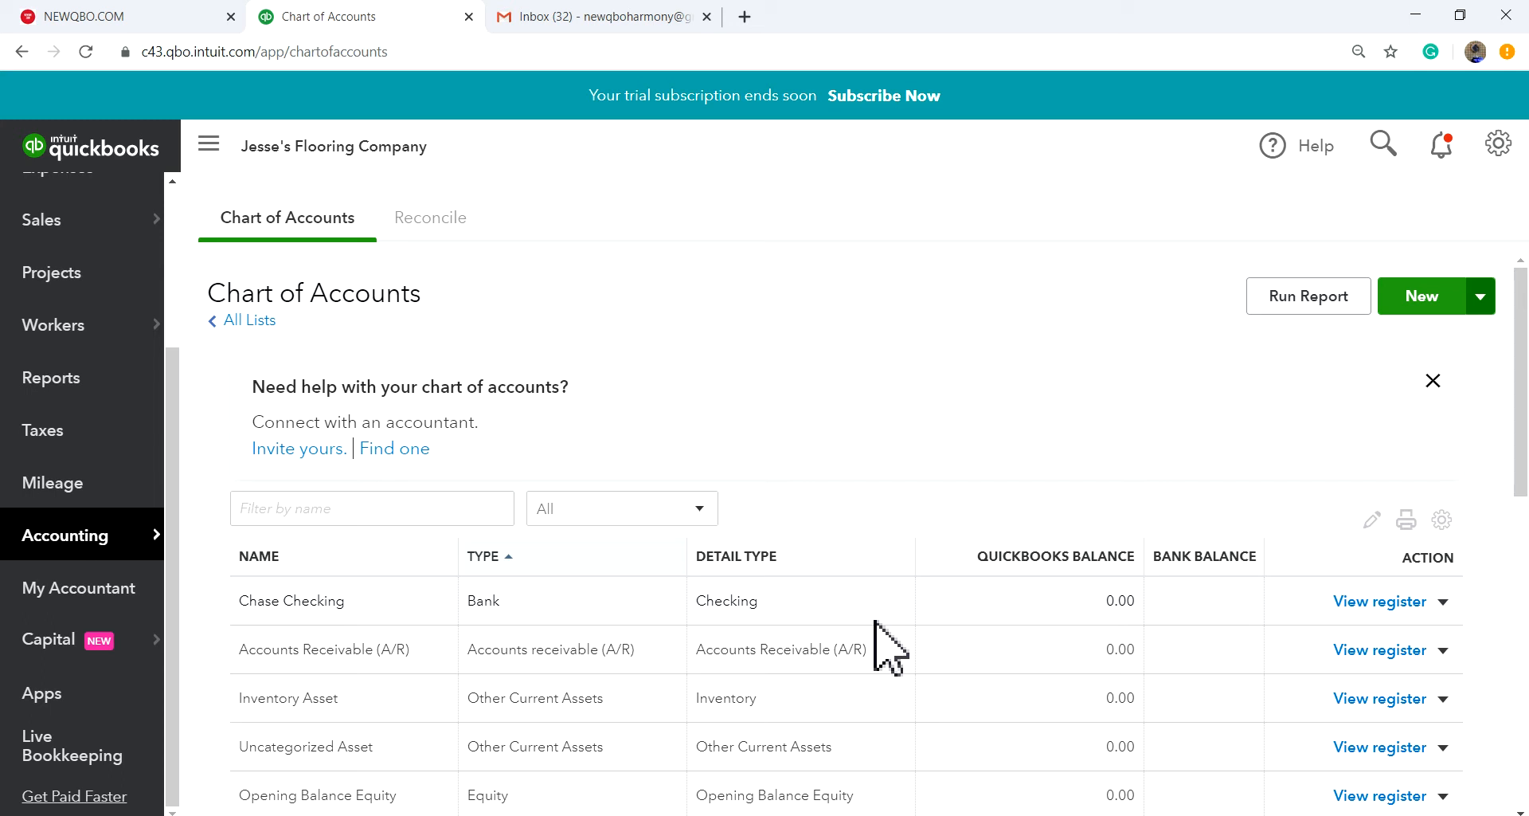
- View the Chase Checking bank register and return to the Chart of Accounts
click(1373, 607)
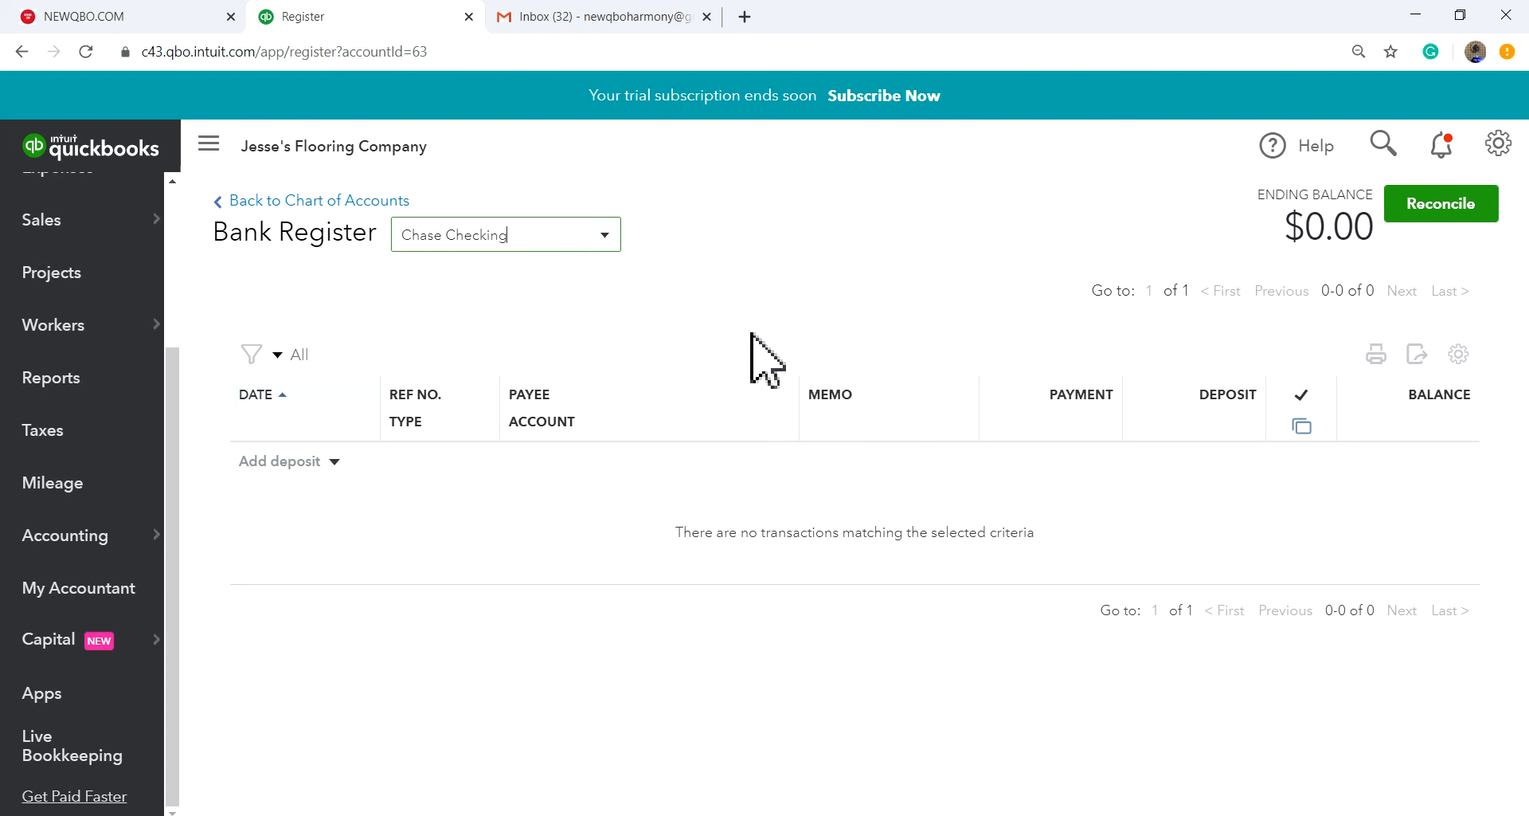
click(247, 200)
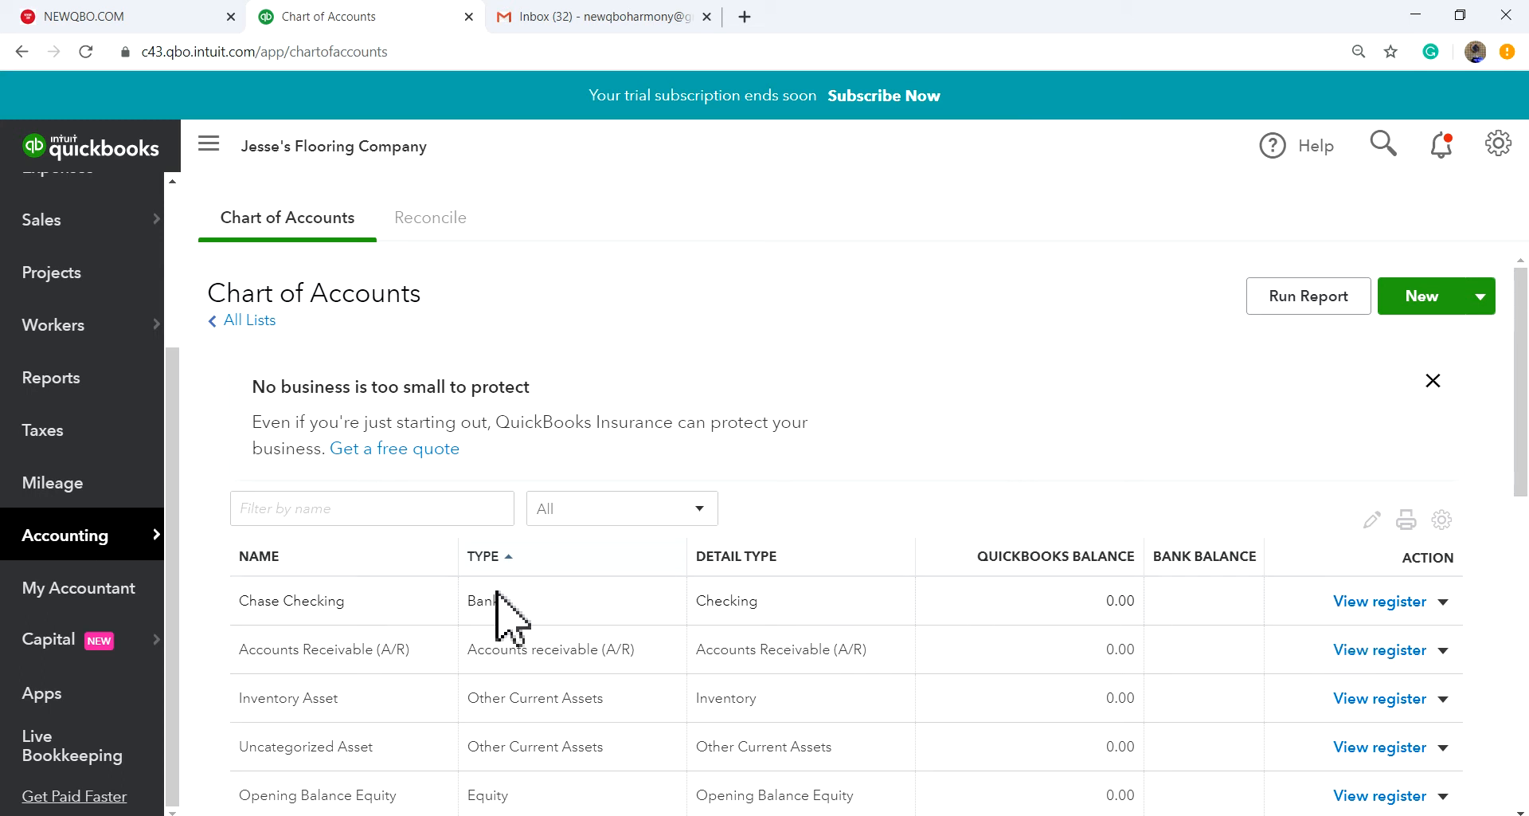
mouse_move(151, 538)
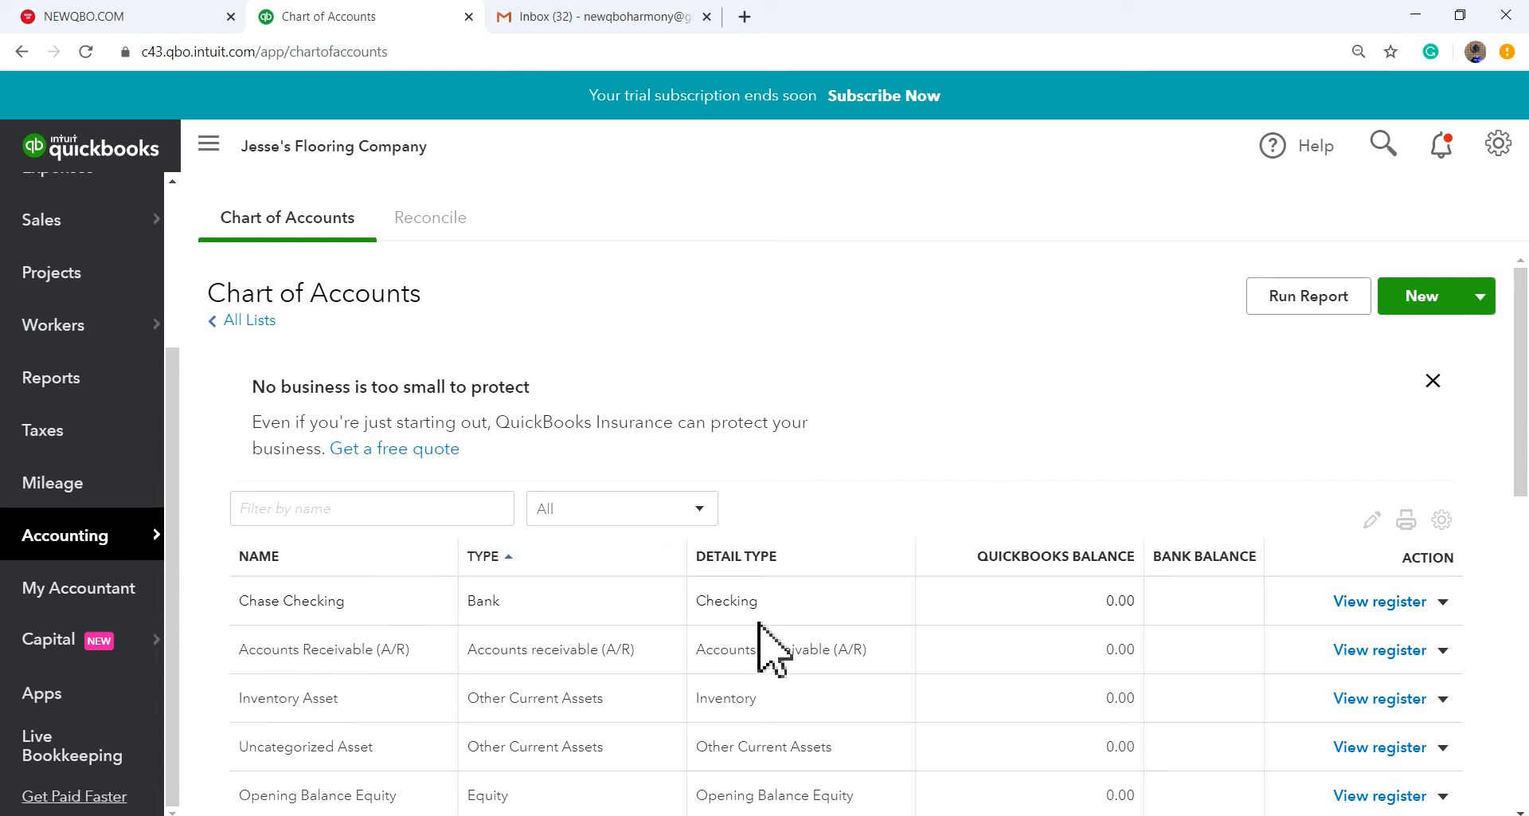
- Start a deposit in the Chase Checking register with the memo "Own Money" and an amount of 1000.00
click(1368, 603)
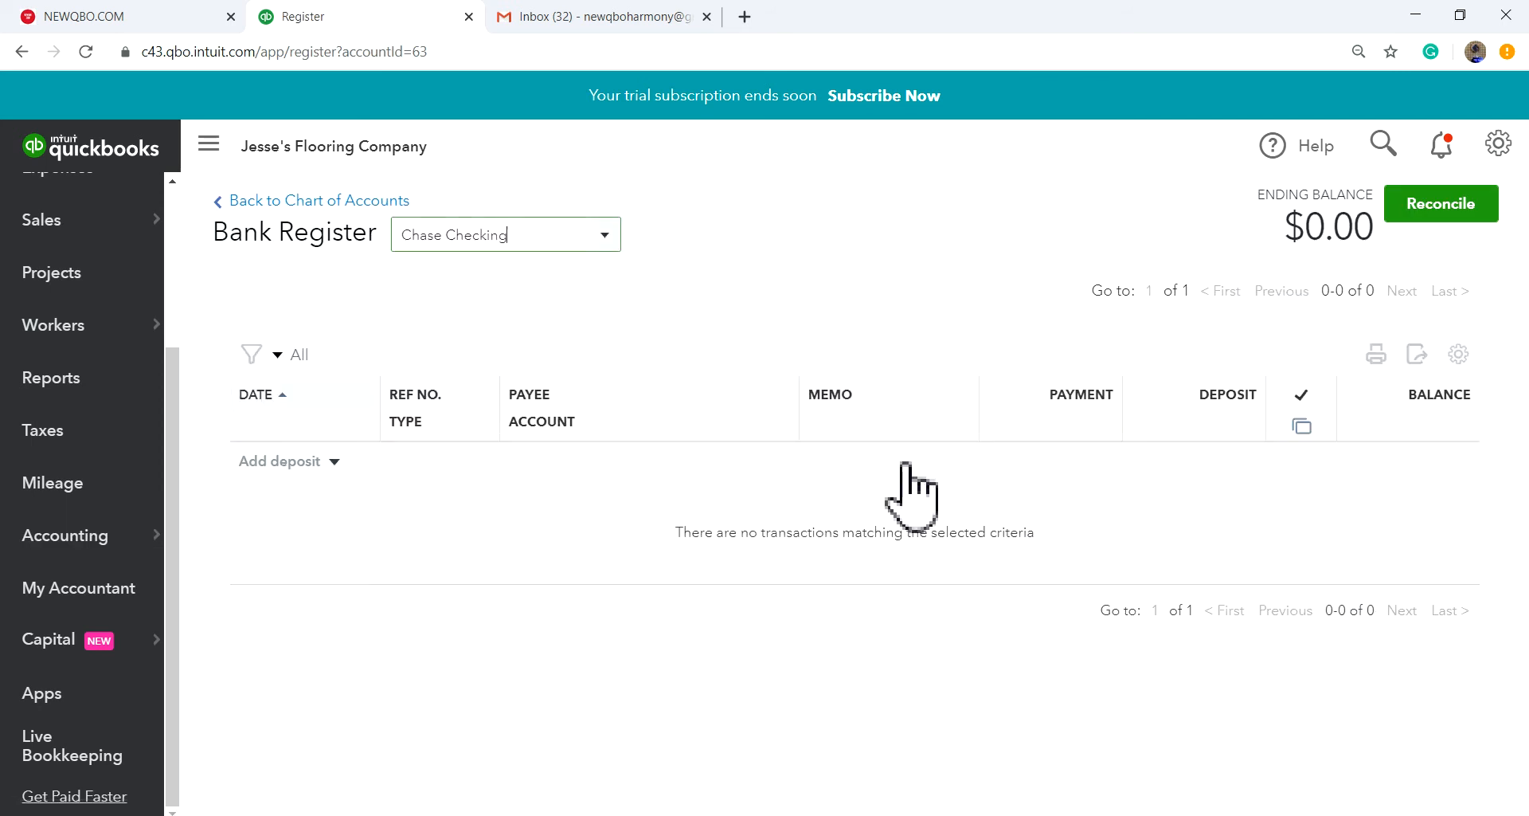
click(340, 461)
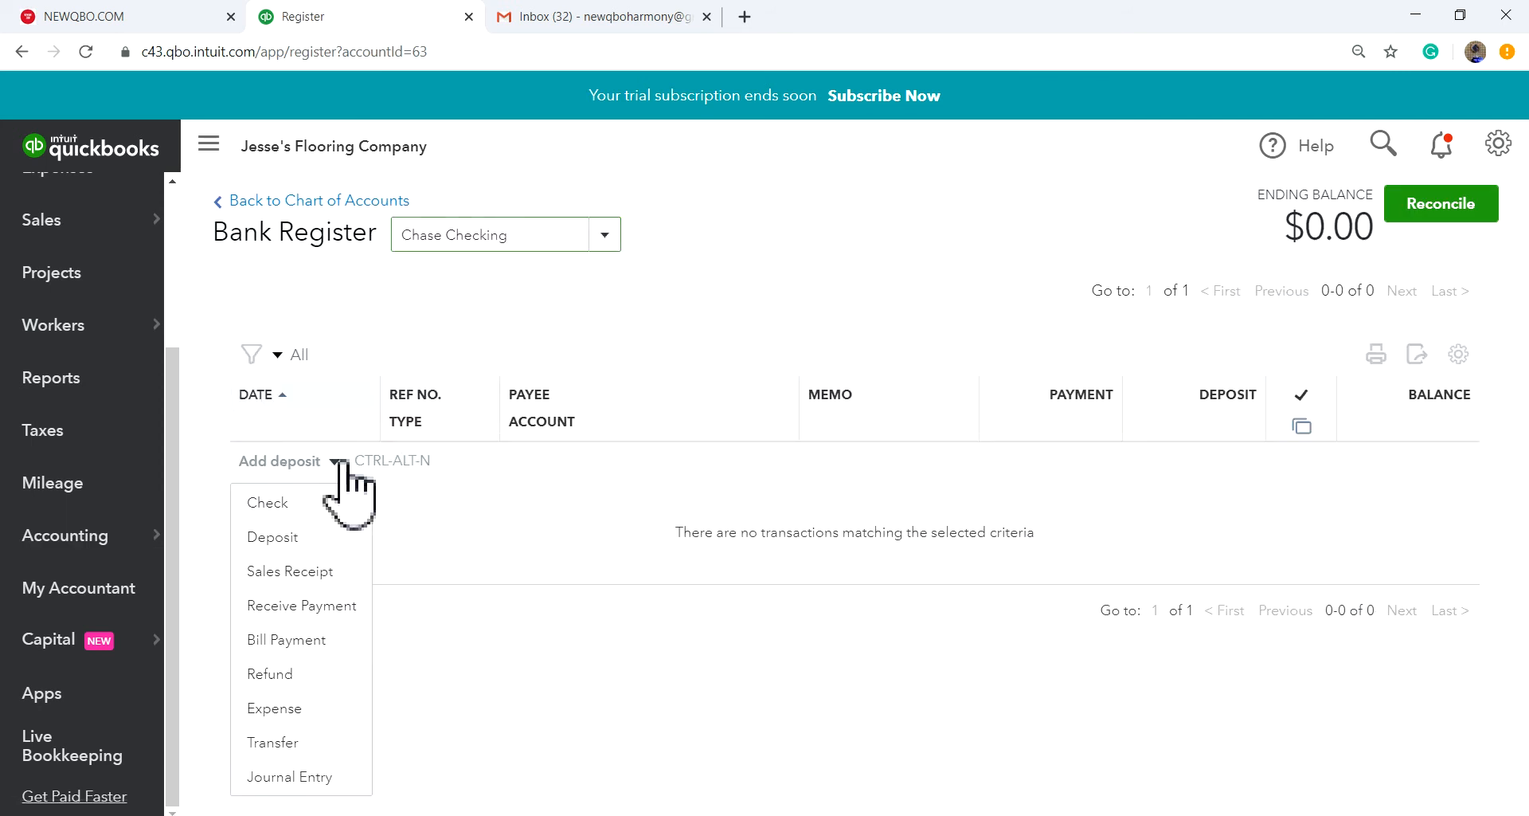
click(287, 538)
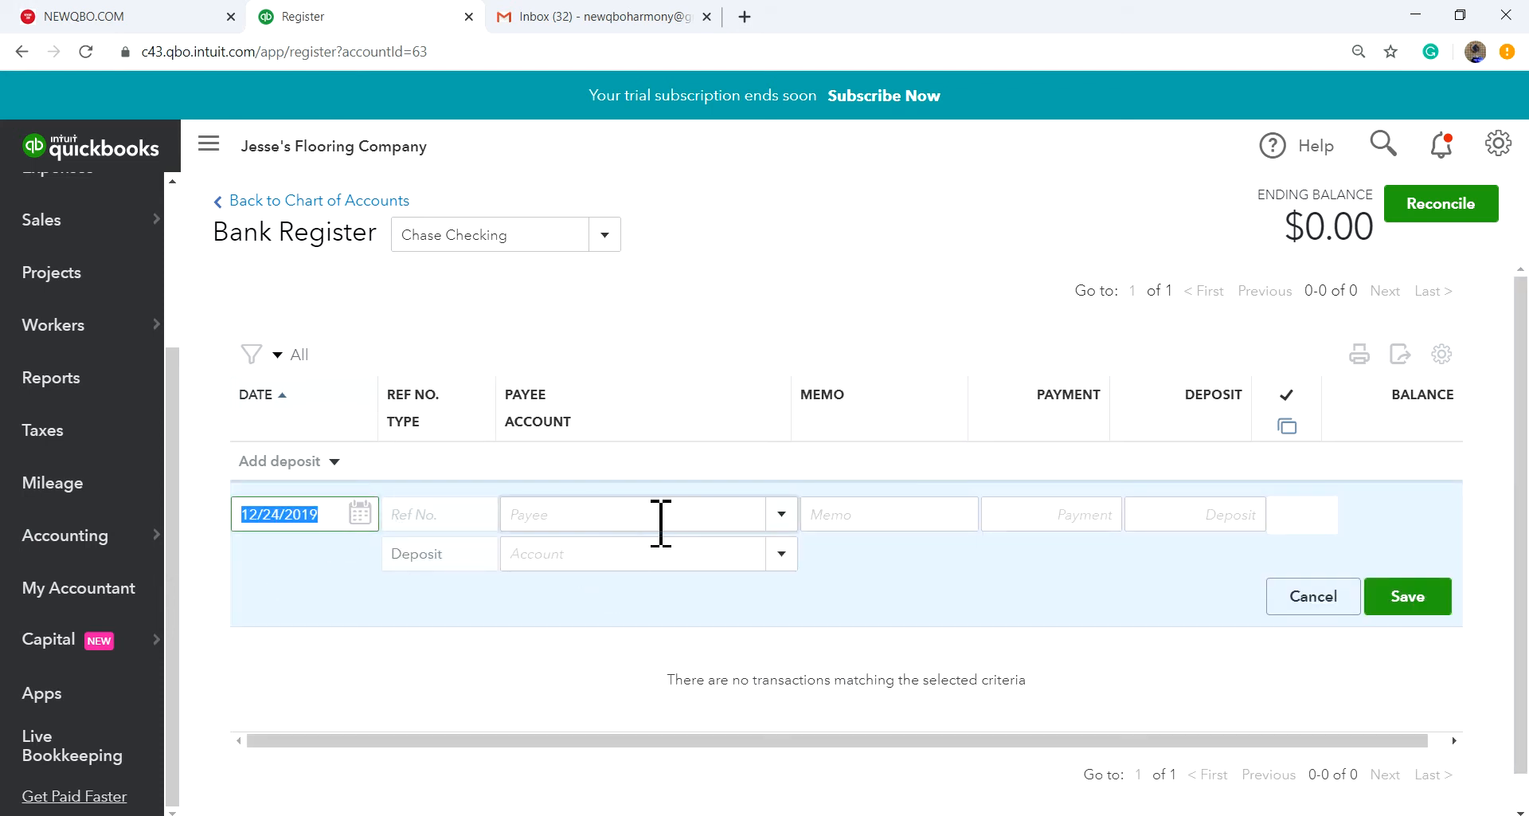
click(864, 522)
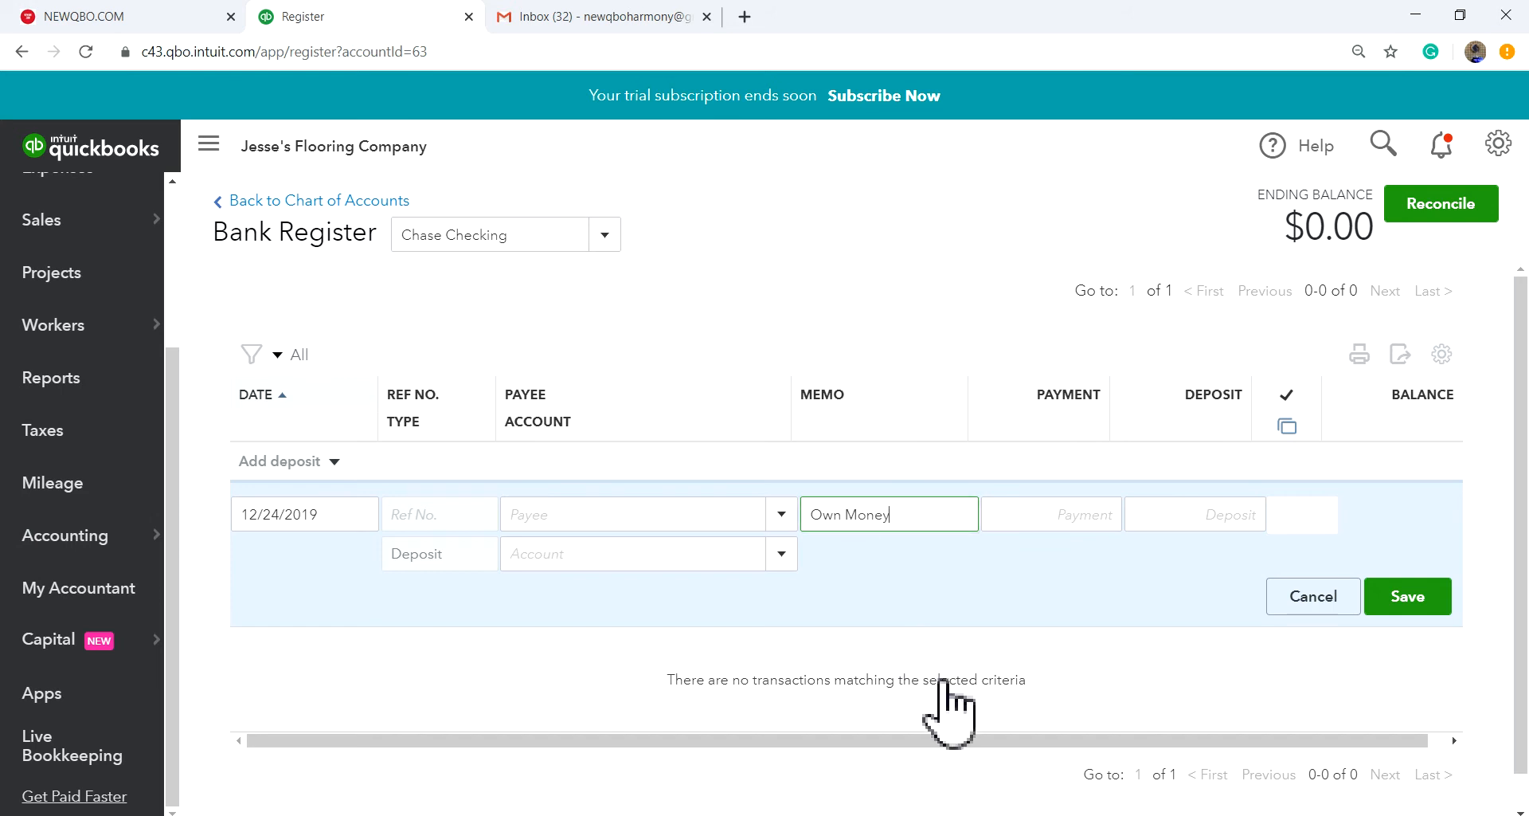
click(1211, 515)
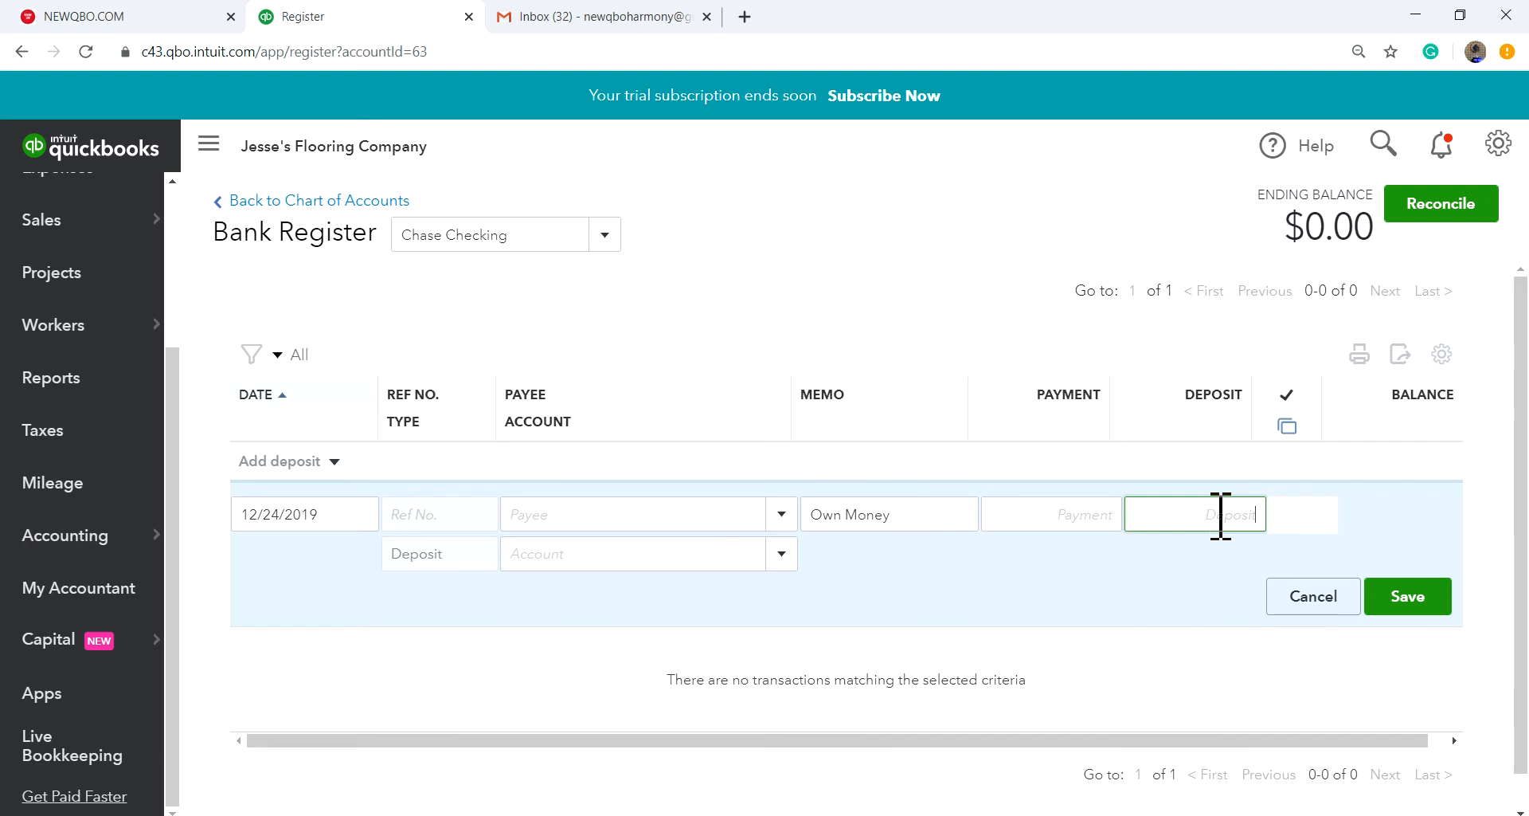
text(1000.00)
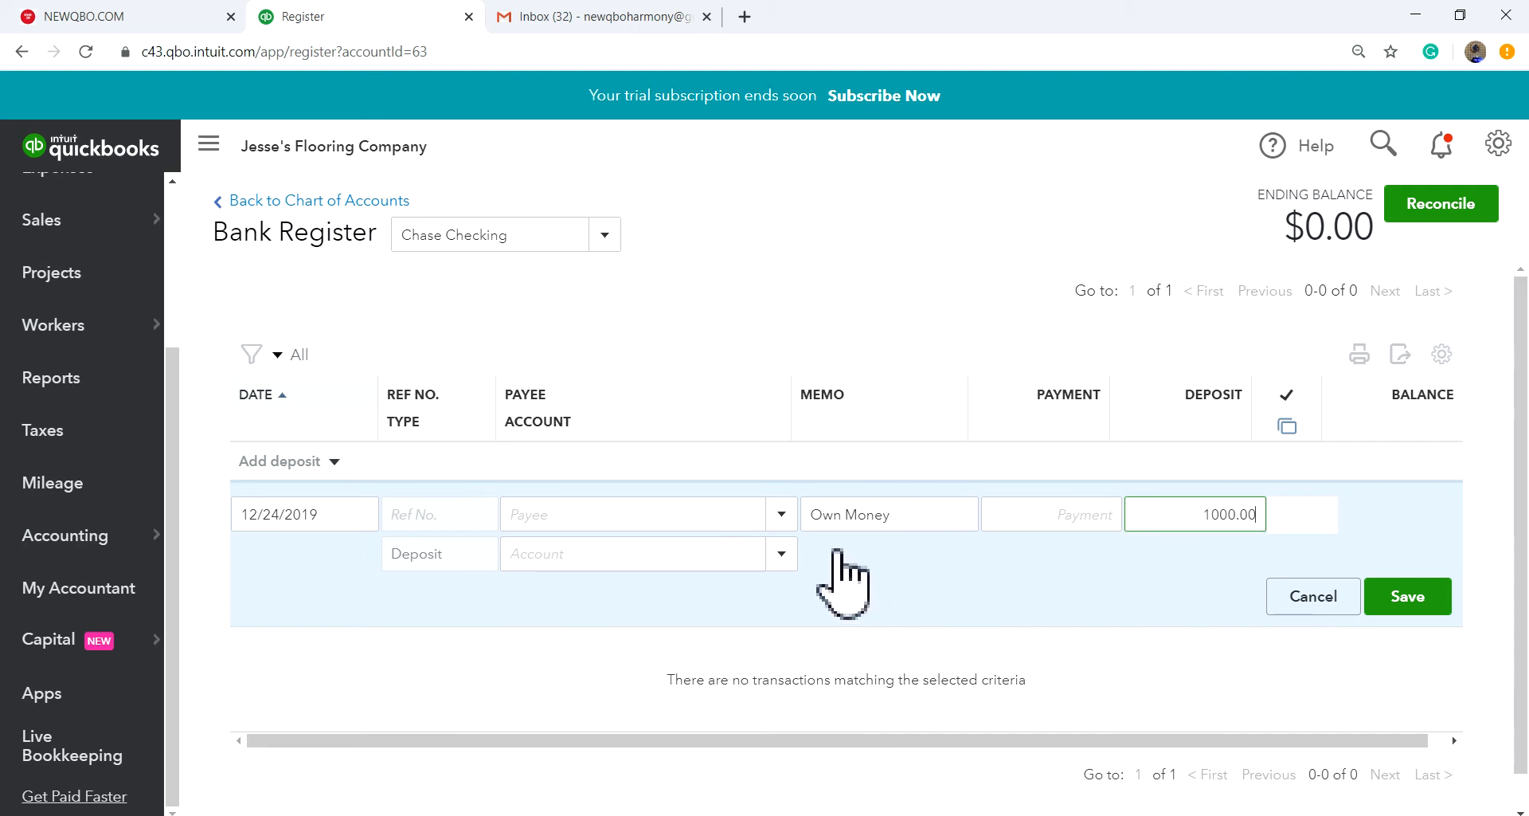
- Try to add and save an Equity account with the detail type and name Owner's Equity from the deposit's account choices
click(784, 555)
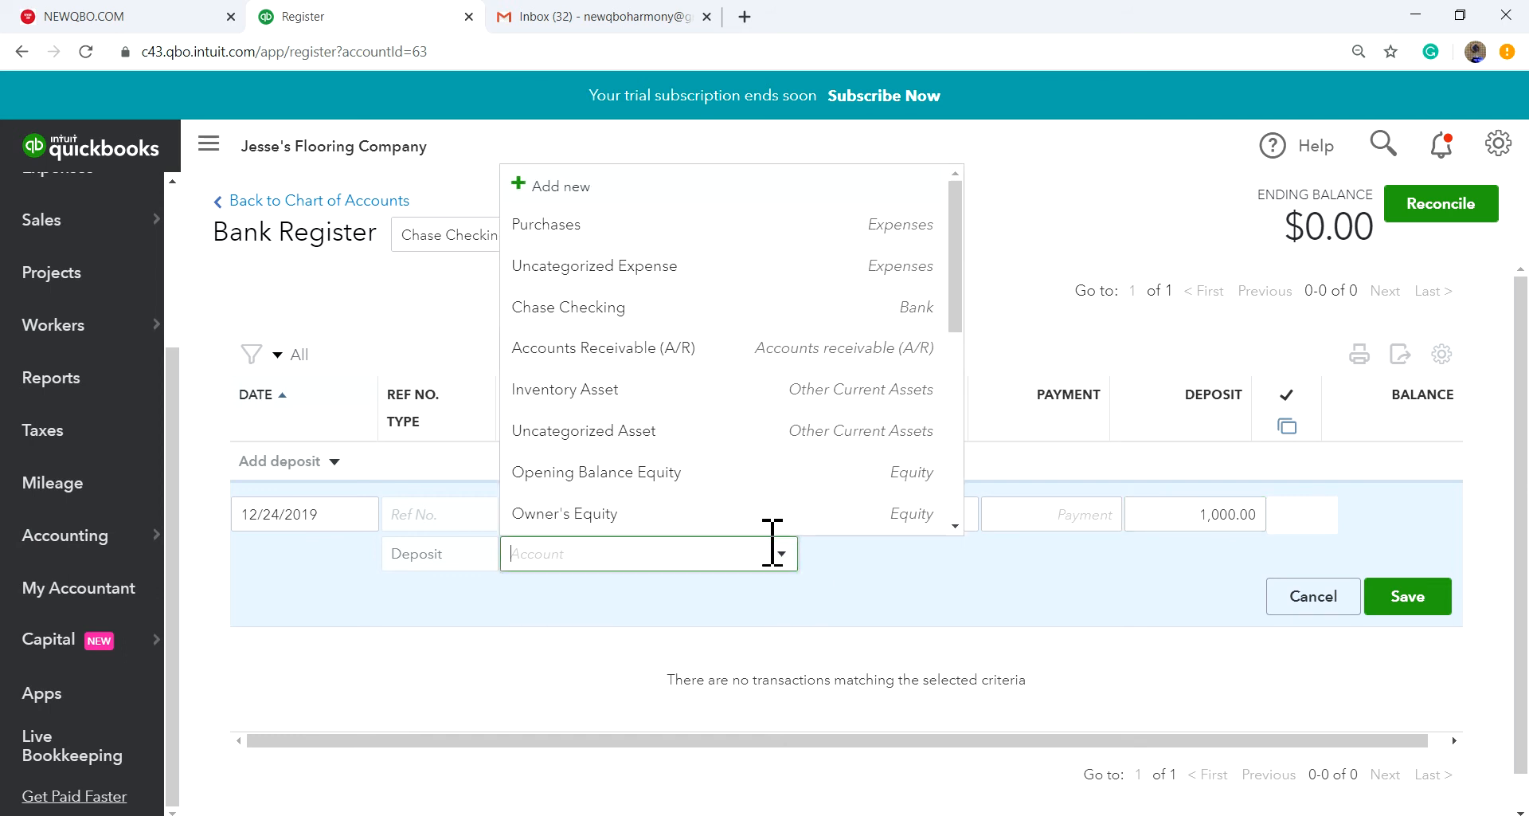
scroll(652, 430, down, 3)
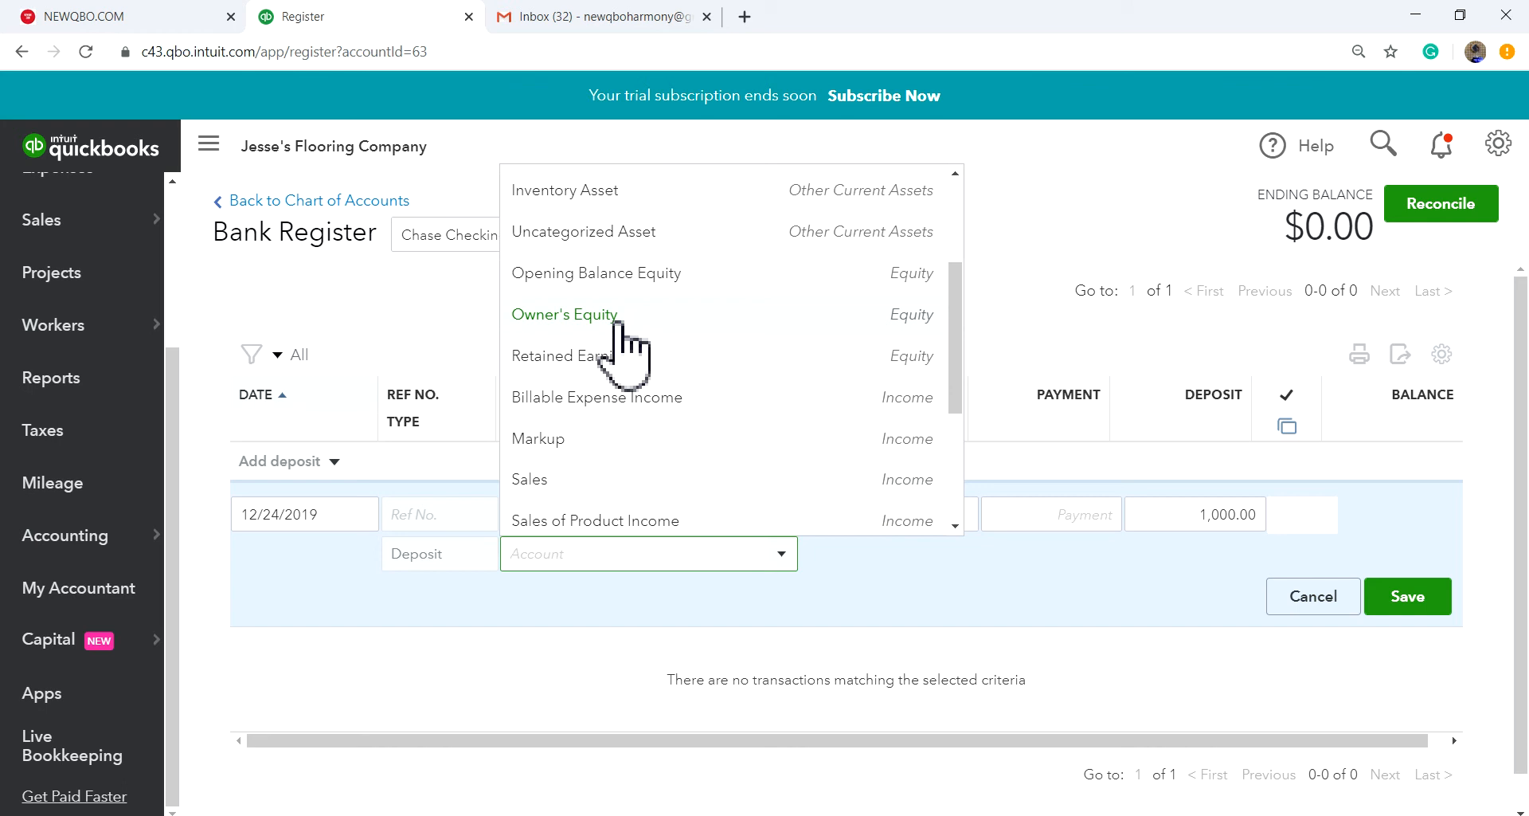
scroll(744, 358, up, 3)
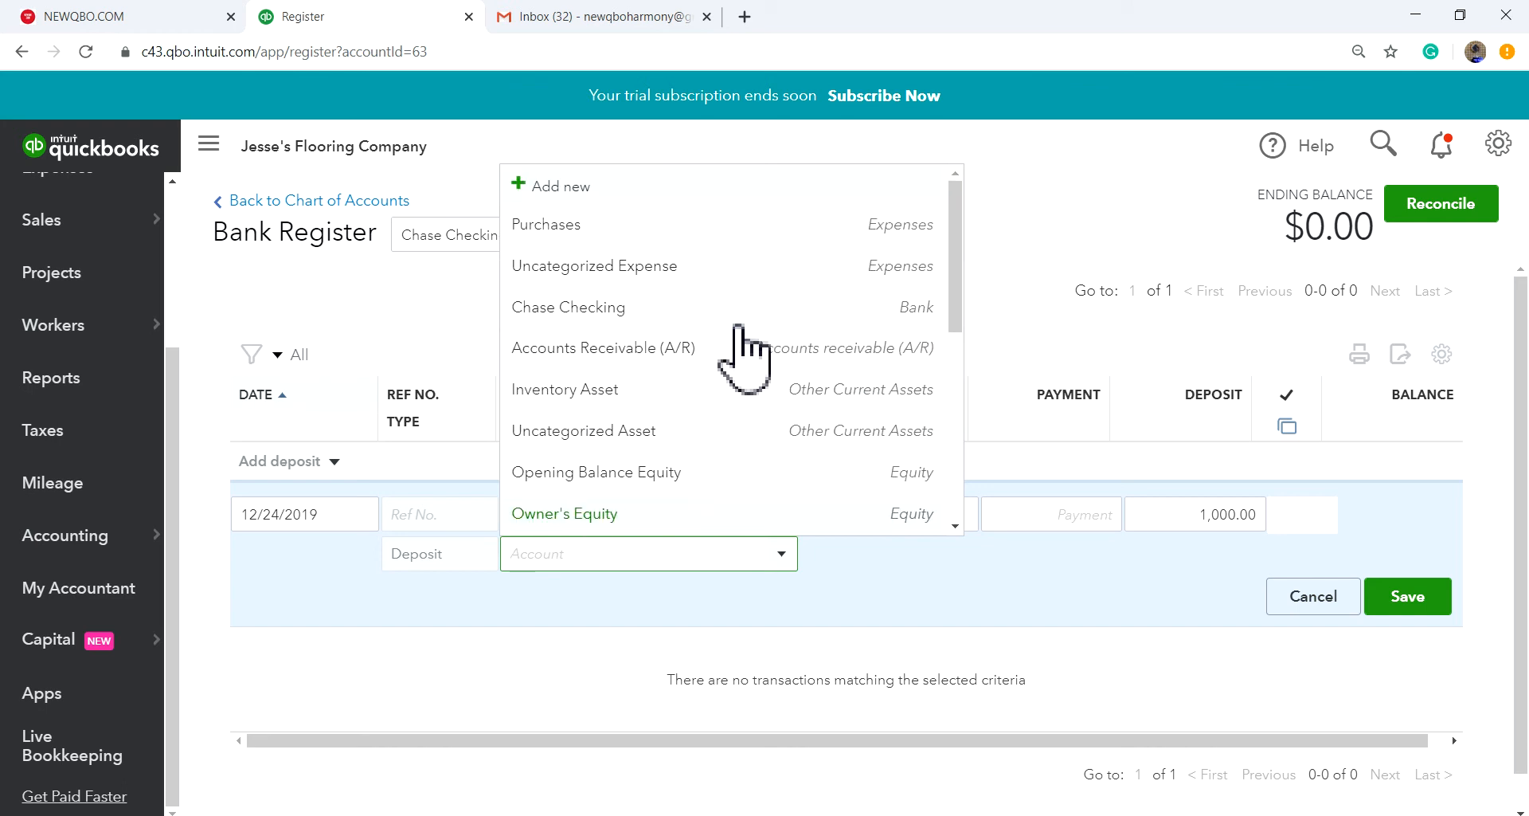
click(560, 185)
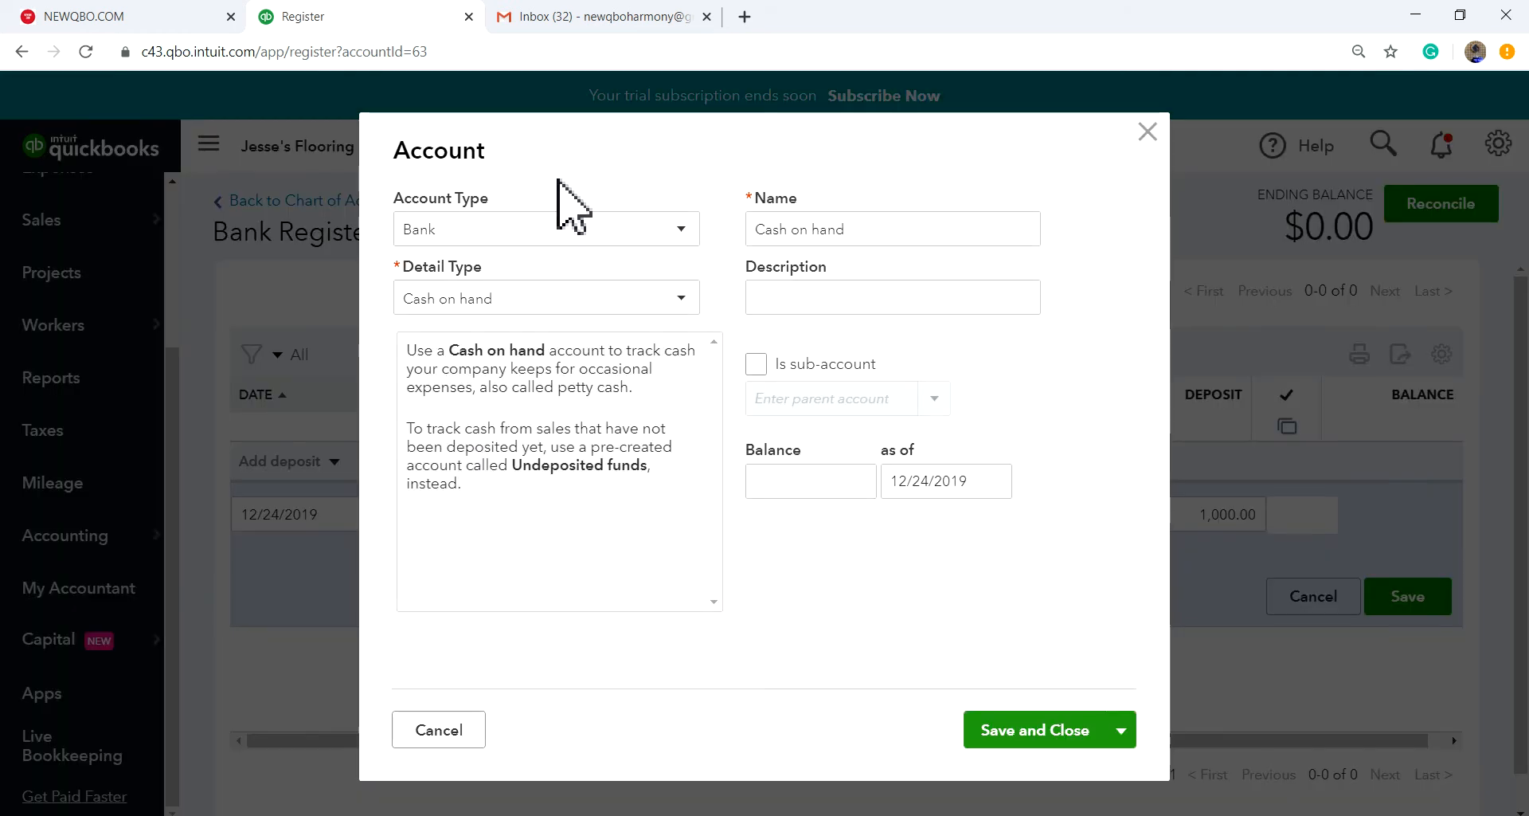
click(637, 231)
scroll(577, 428, down, 1)
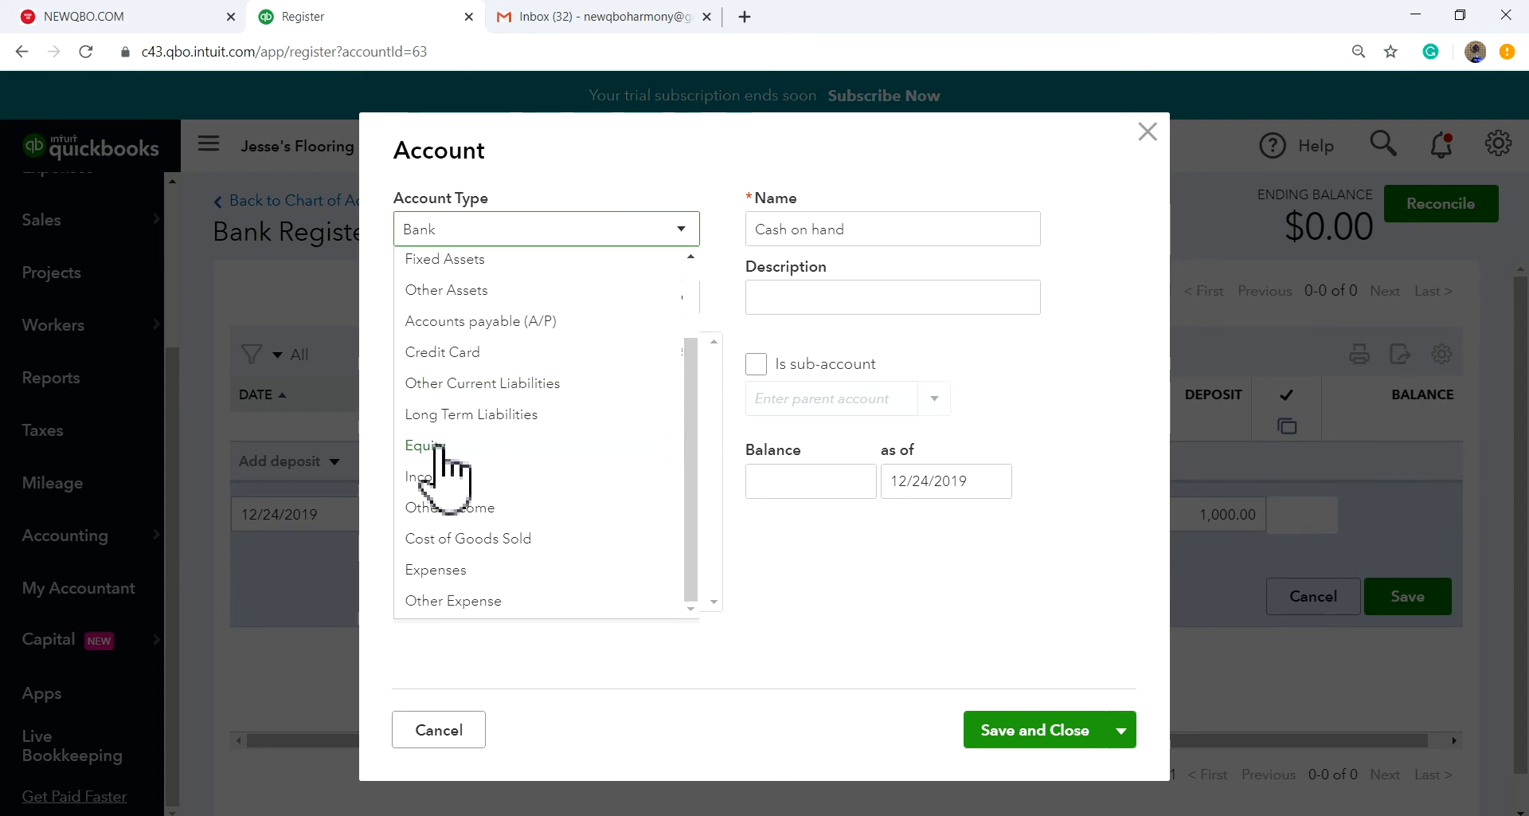
click(462, 445)
click(639, 297)
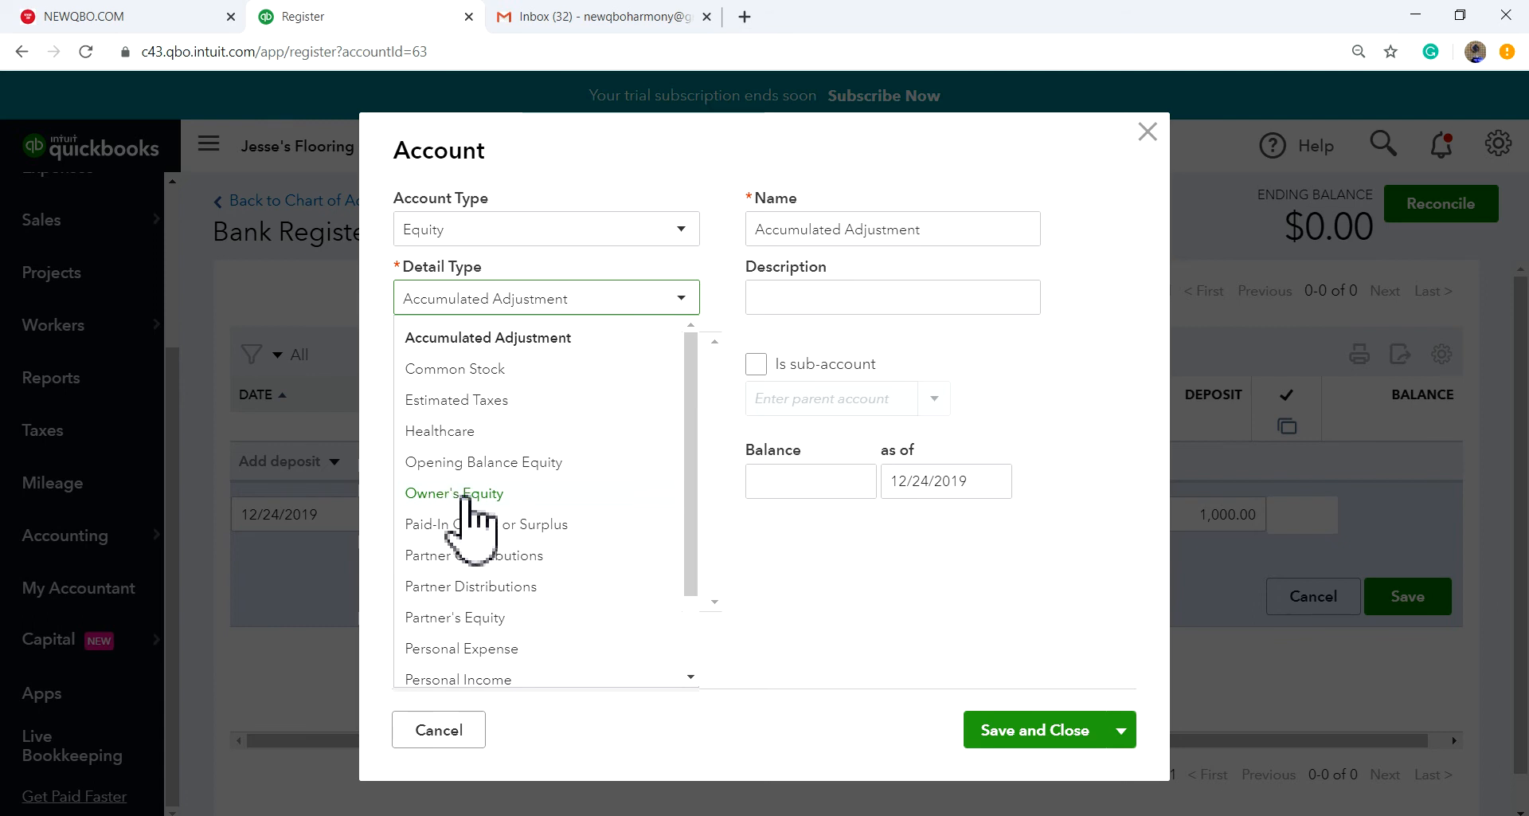
click(466, 494)
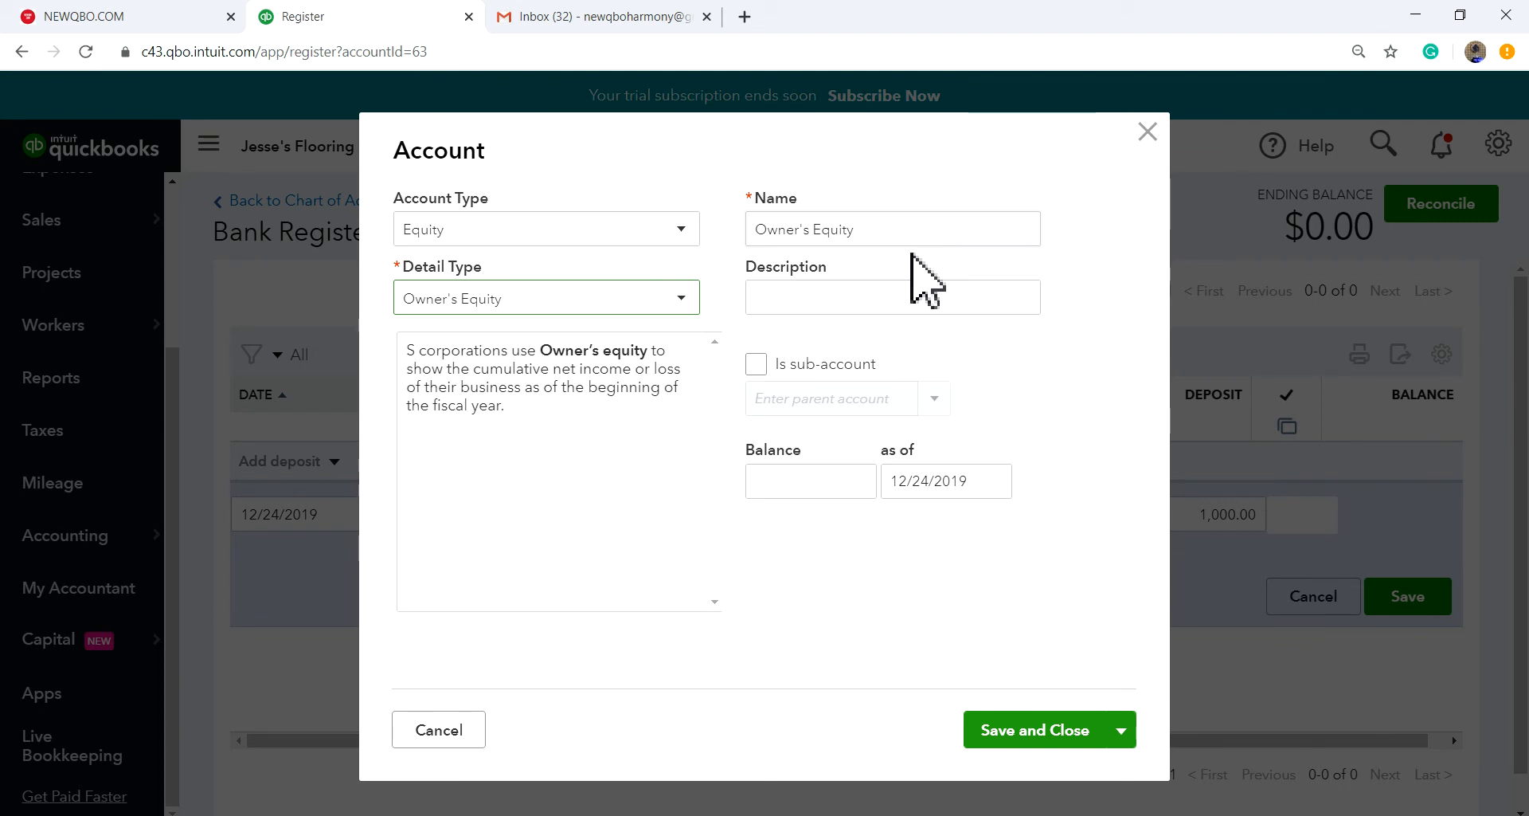
click(1028, 738)
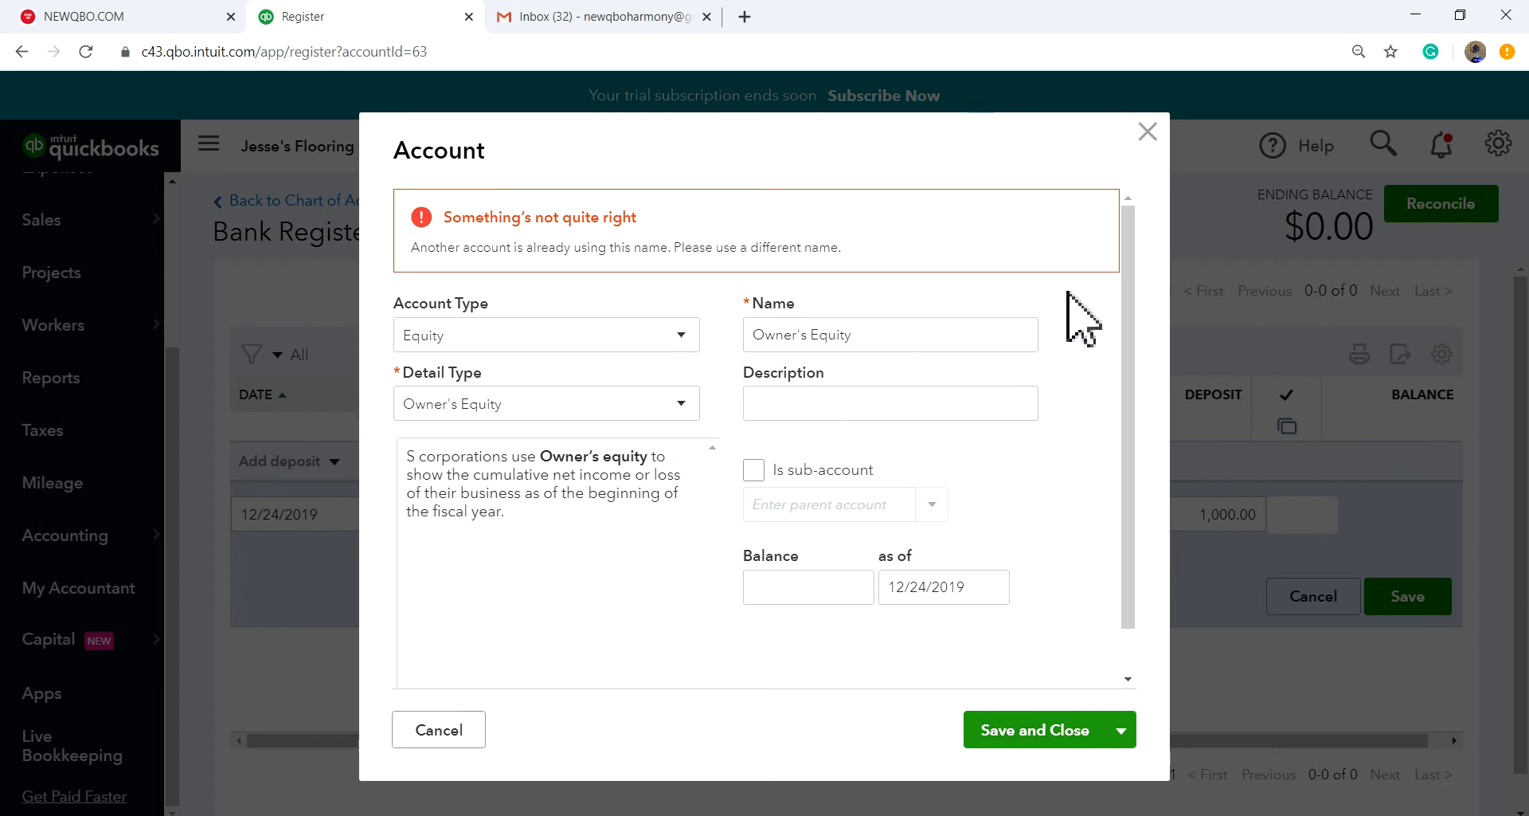
- Switch the new account's detail type to Partner's Equity and discard the account form
click(683, 405)
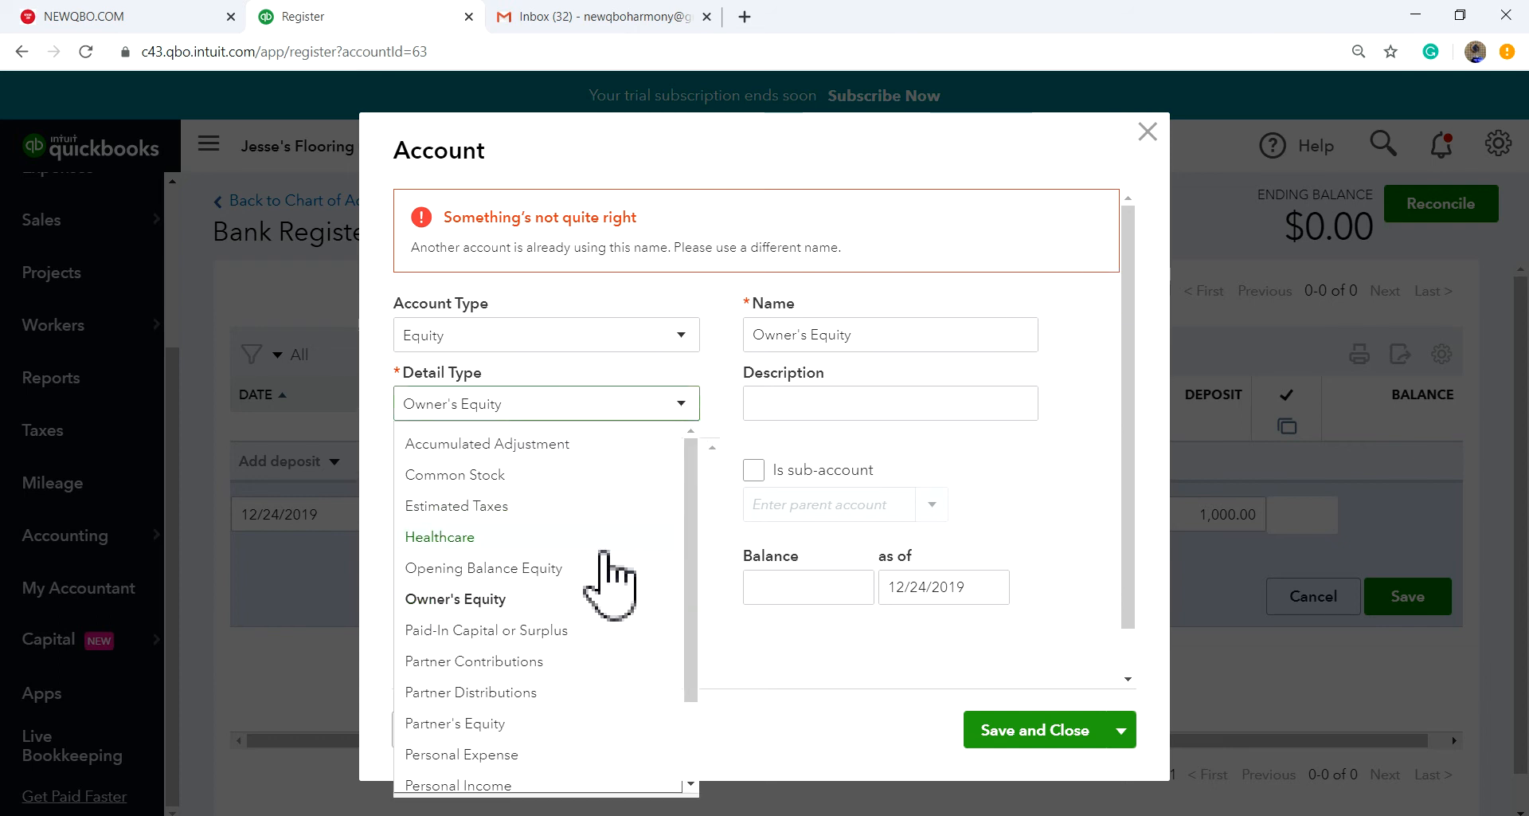
click(493, 726)
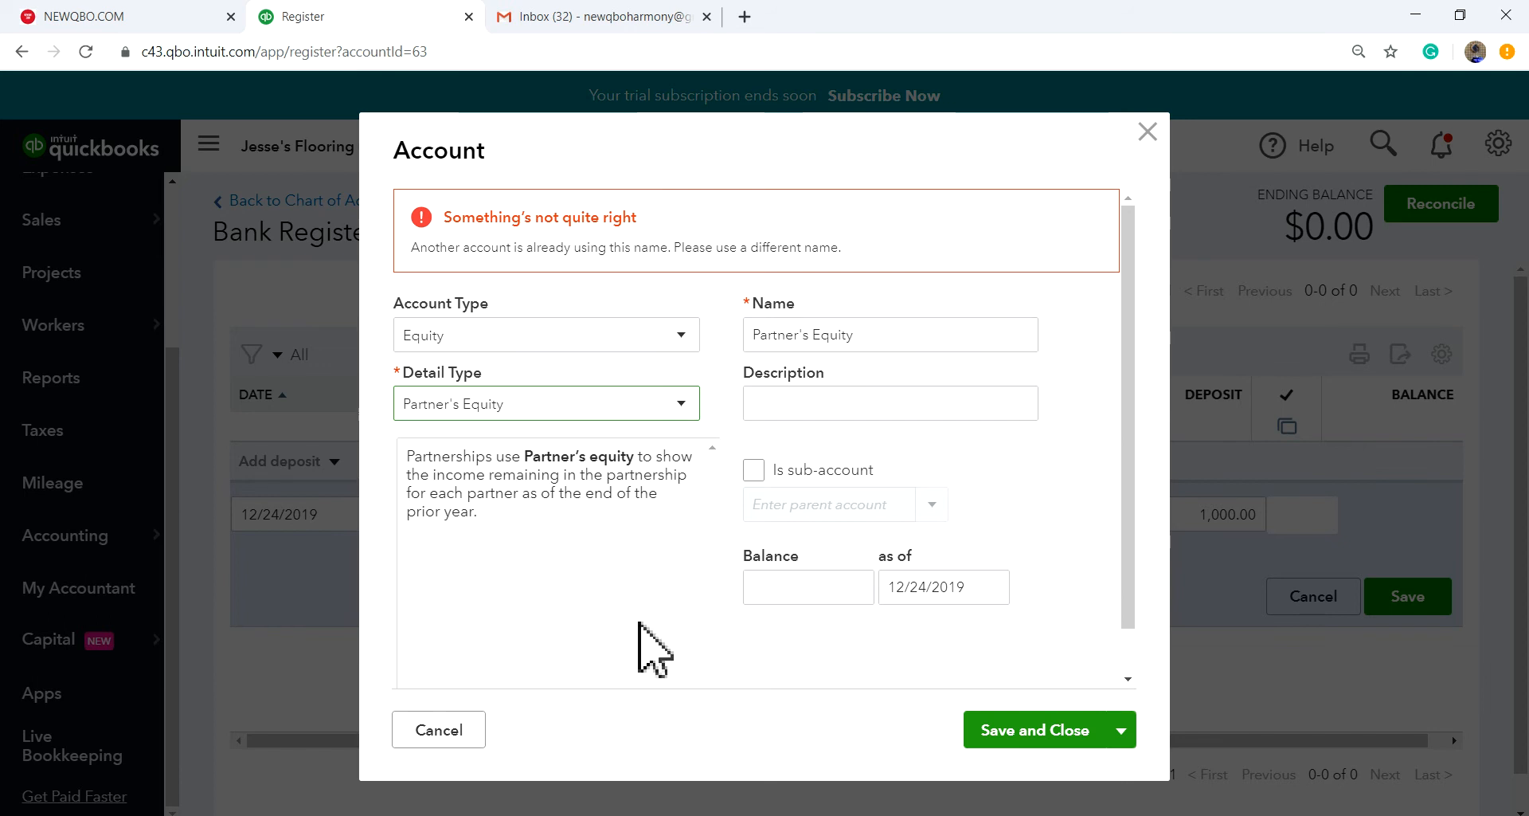
click(421, 740)
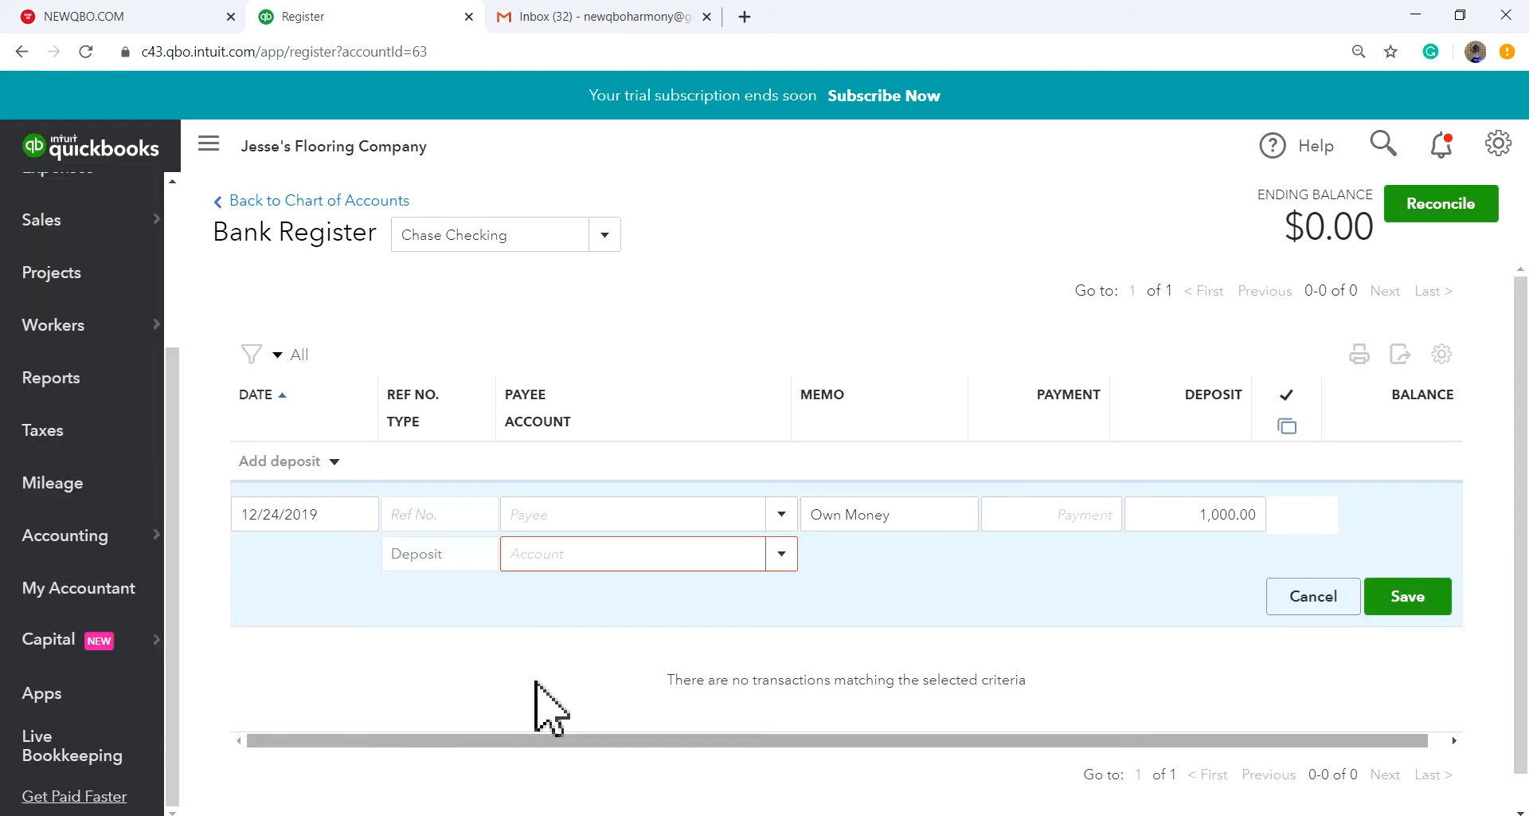
- Assign the "Own Money" deposit to the Owner's Equity account and save it
click(781, 554)
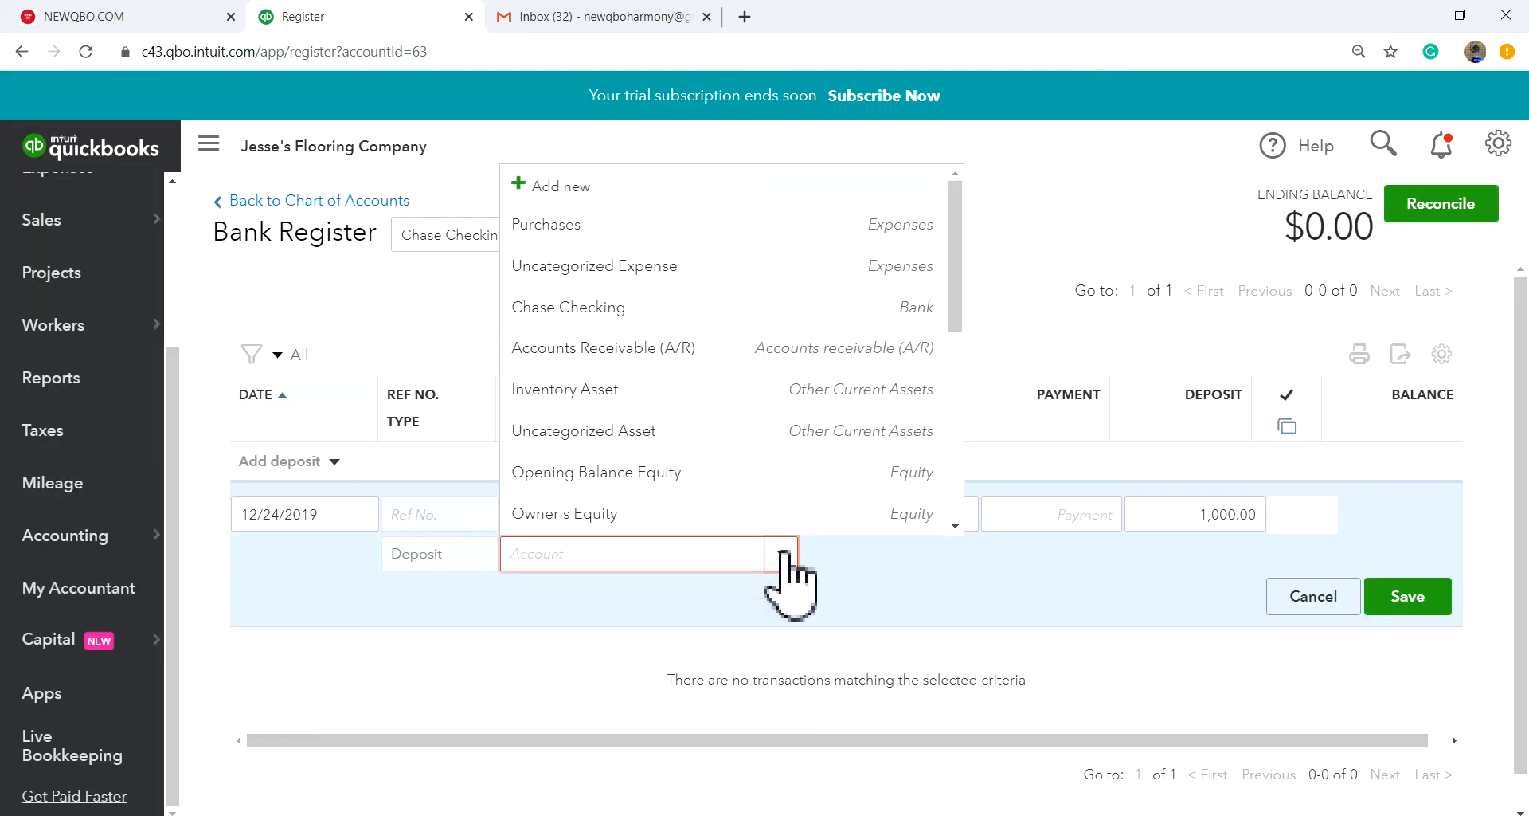
click(691, 514)
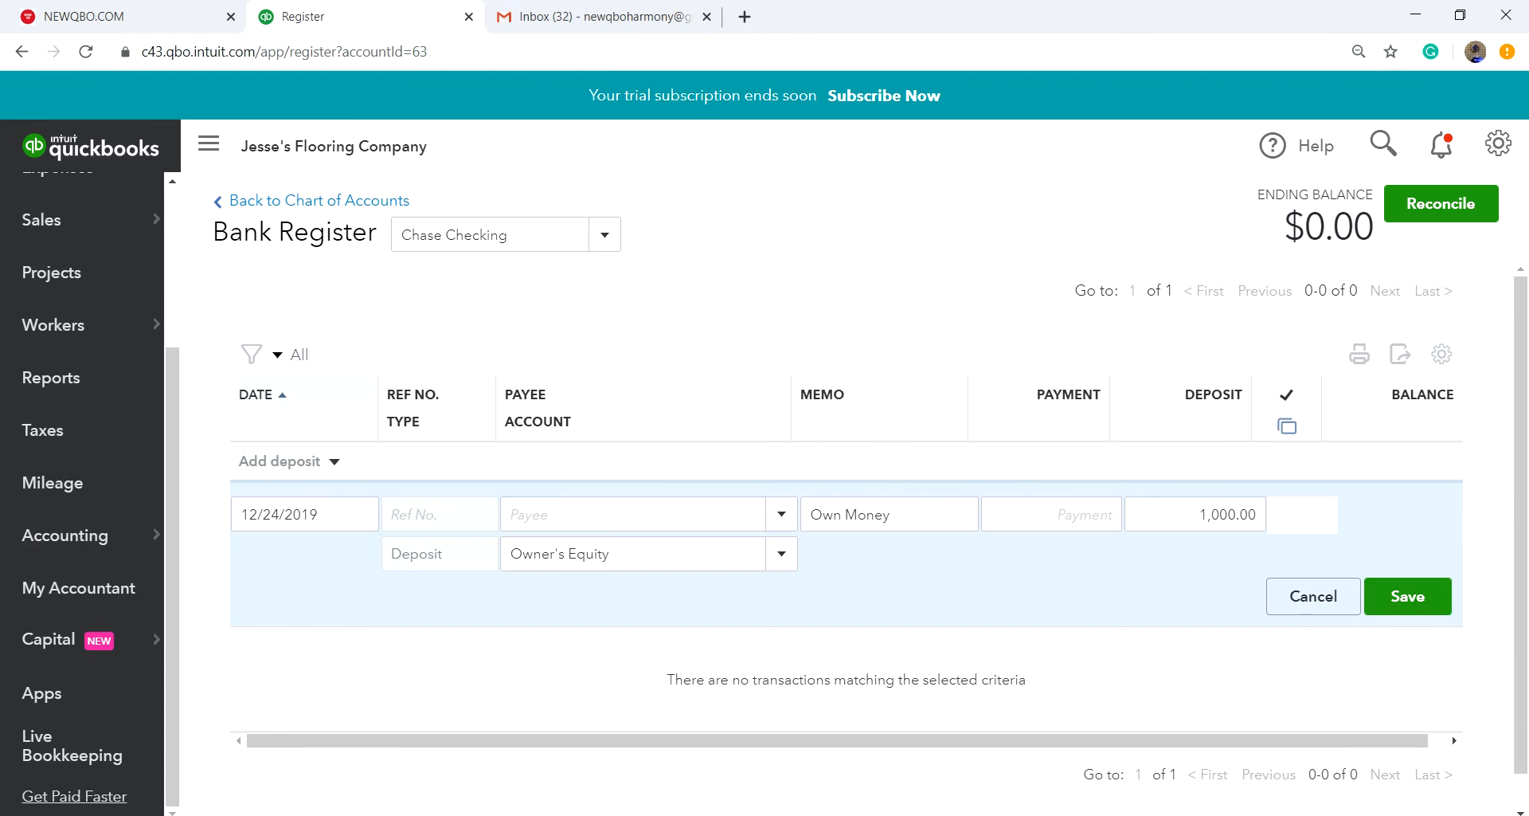
click(1420, 608)
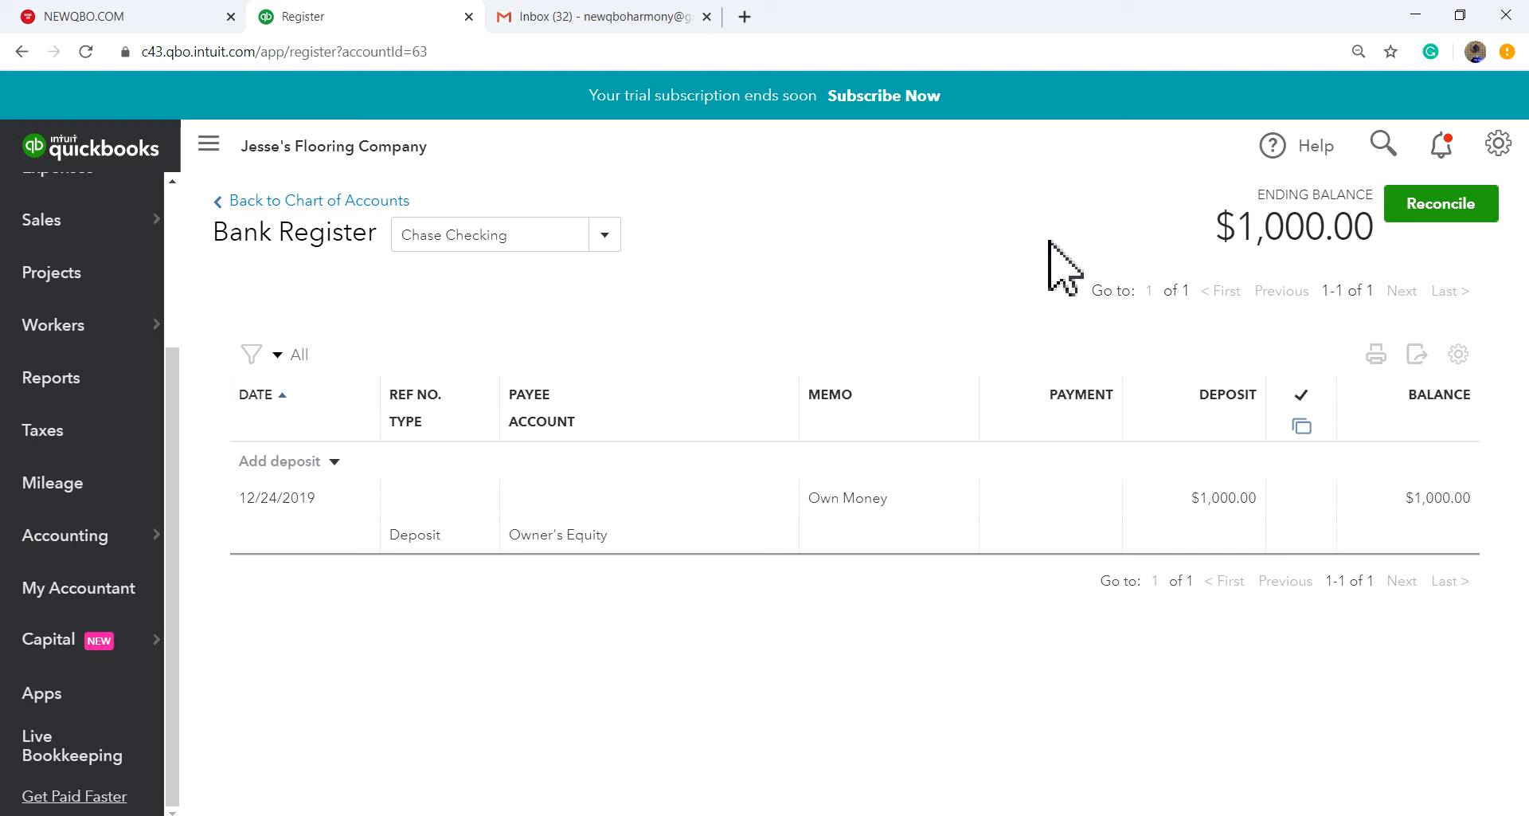
- Leave the bank register for the Chart of Accounts and go to the company Dashboard
click(247, 203)
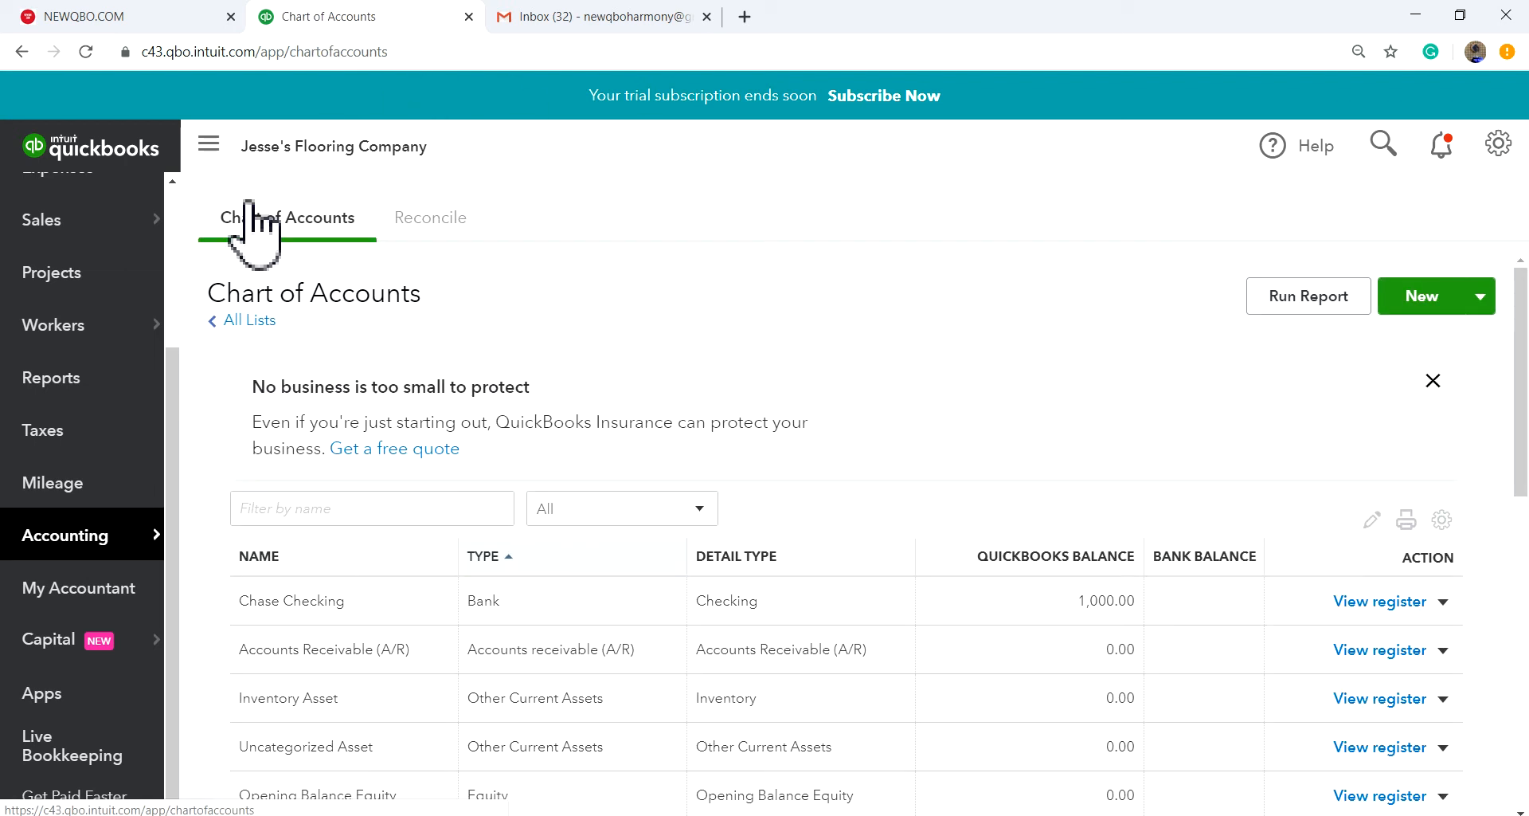
mouse_move(71, 239)
scroll(72, 239, up, 3)
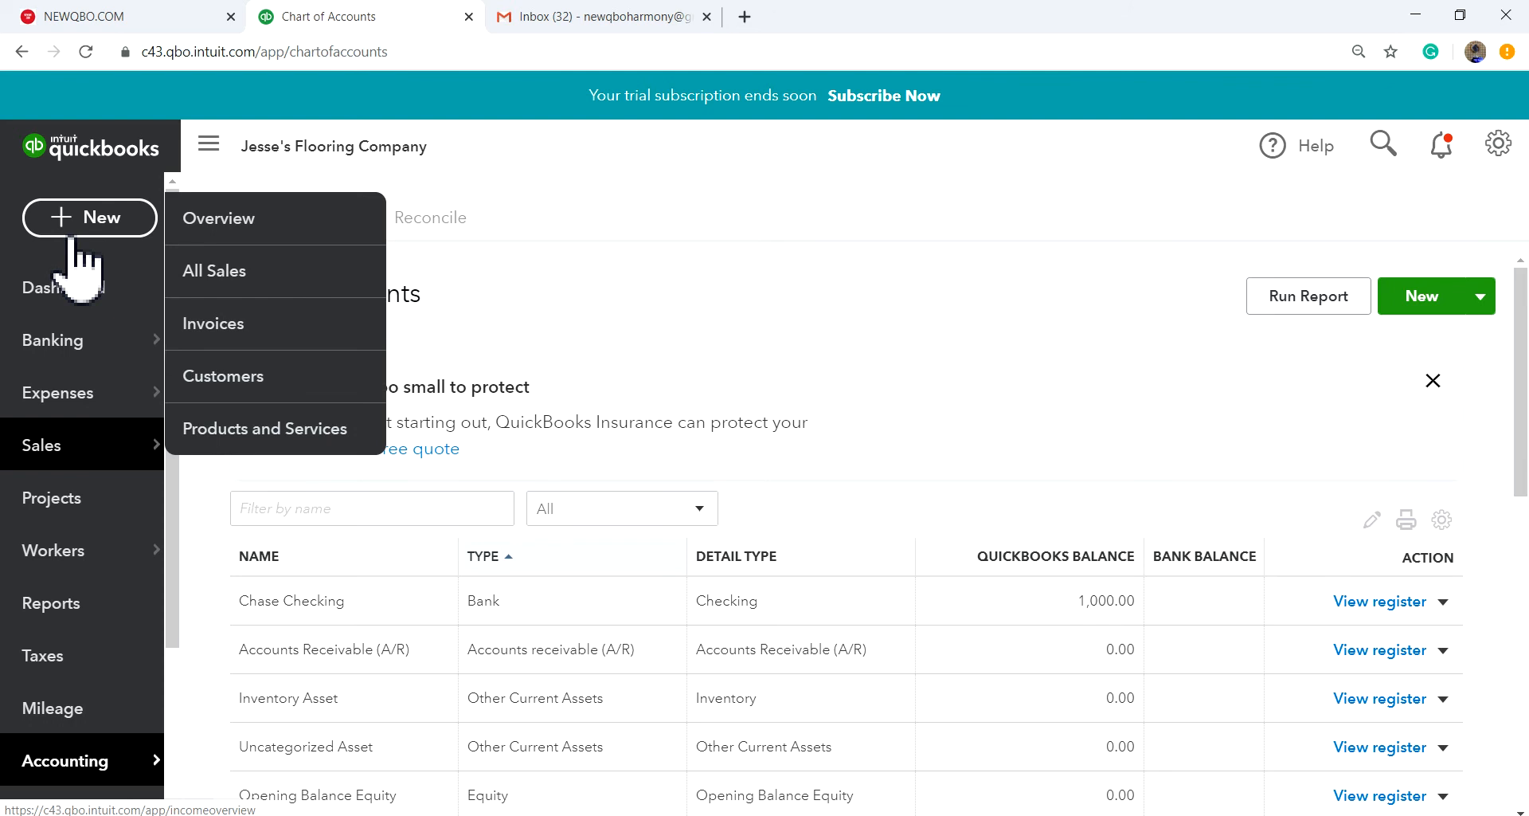
click(87, 301)
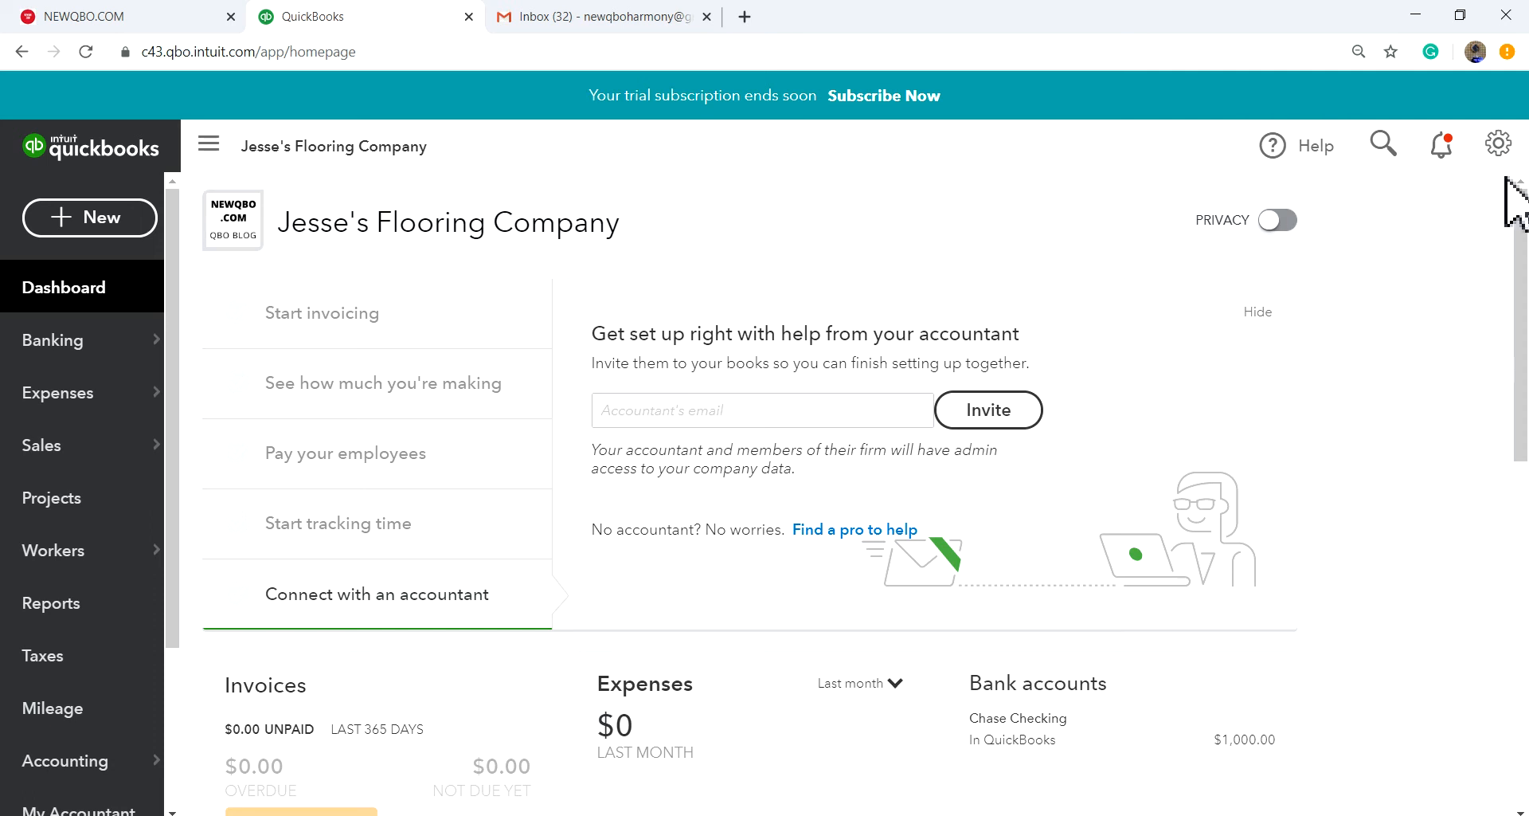
- Open the company's Expenses settings and bring up the Bills and expenses section for editing
click(1501, 148)
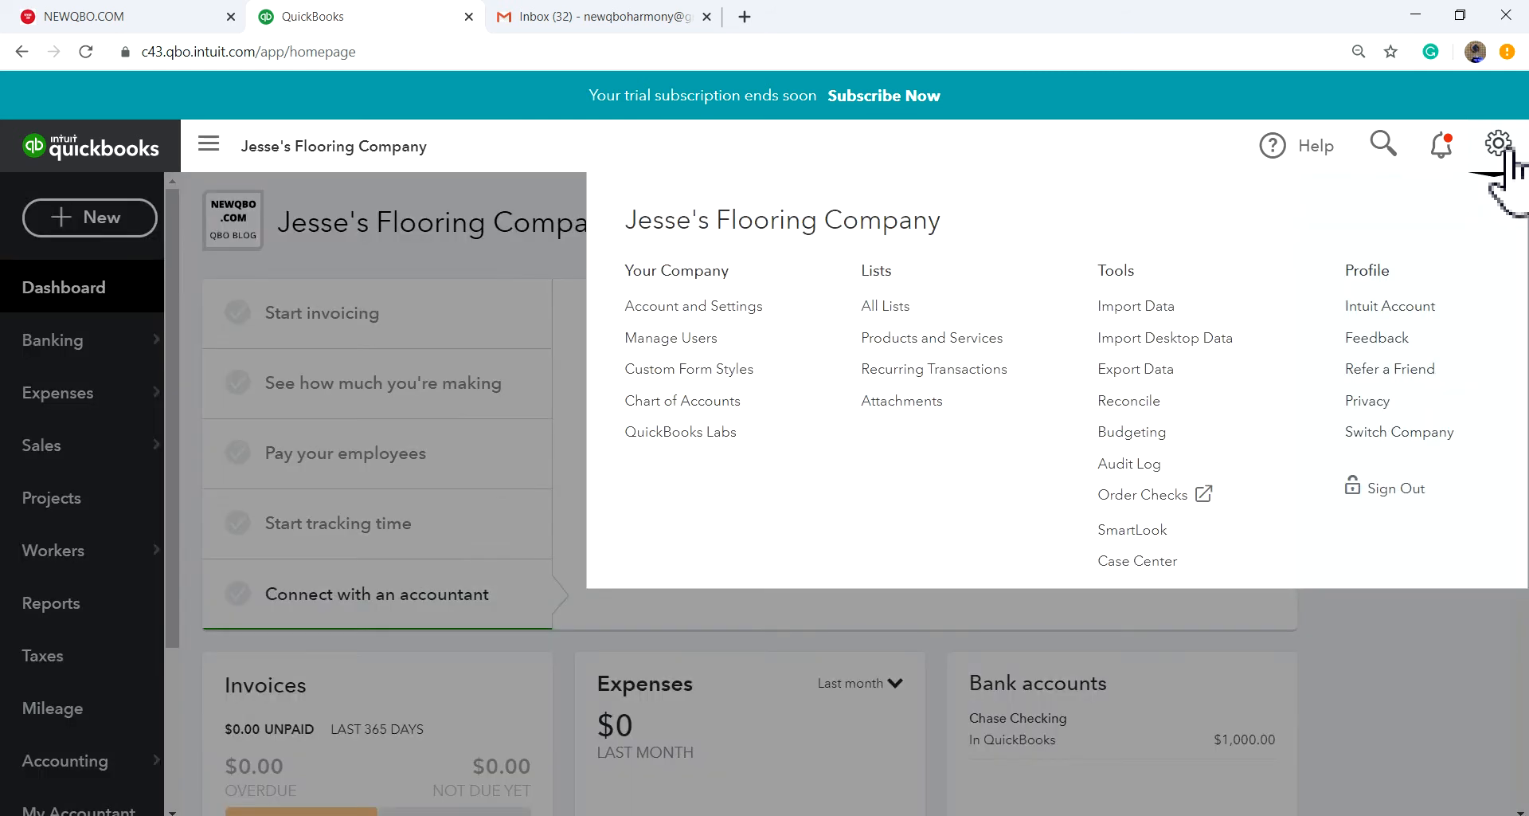
click(736, 308)
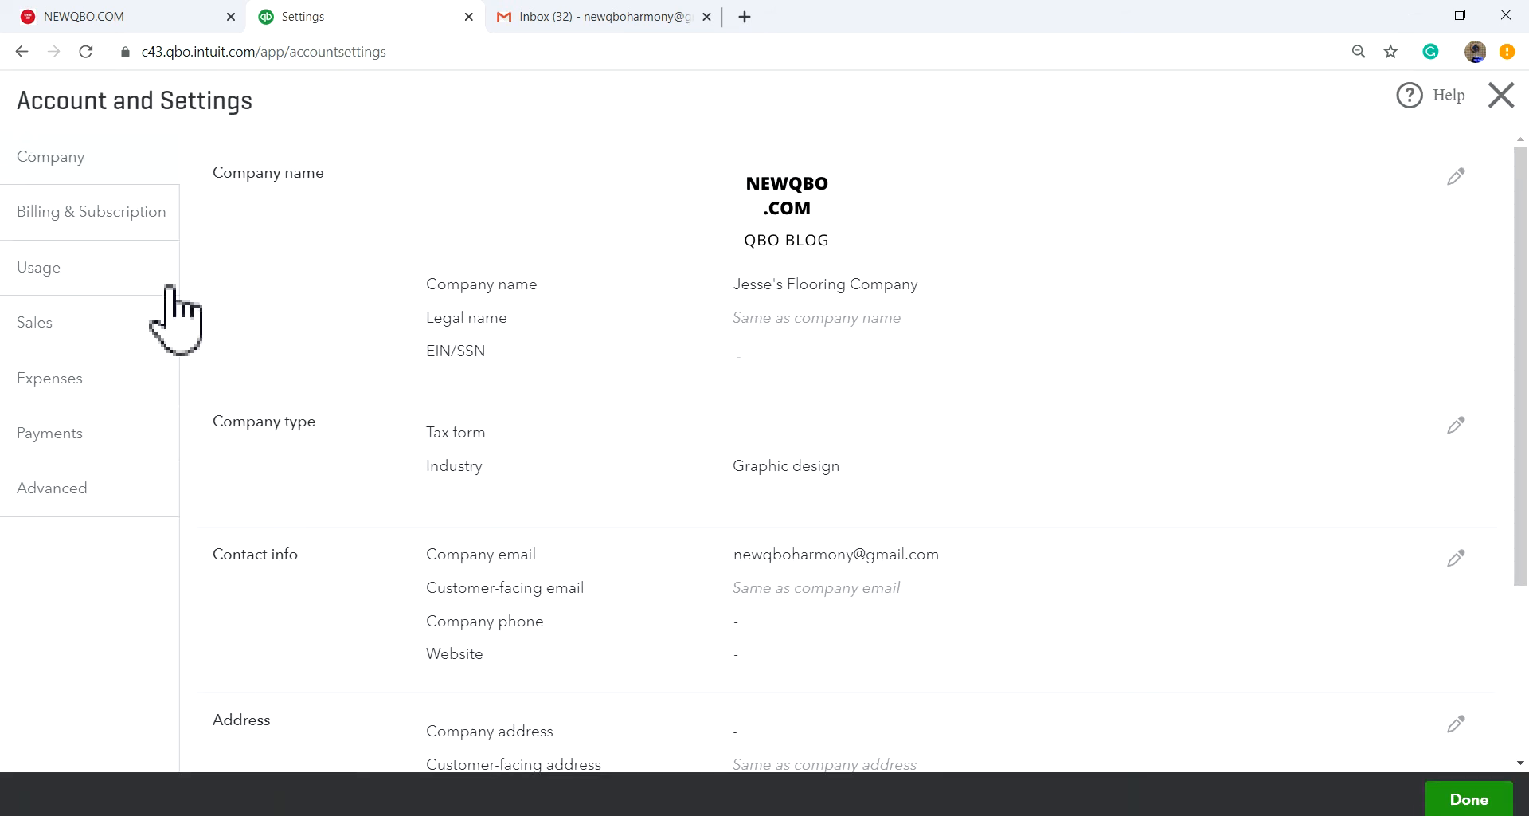
click(67, 415)
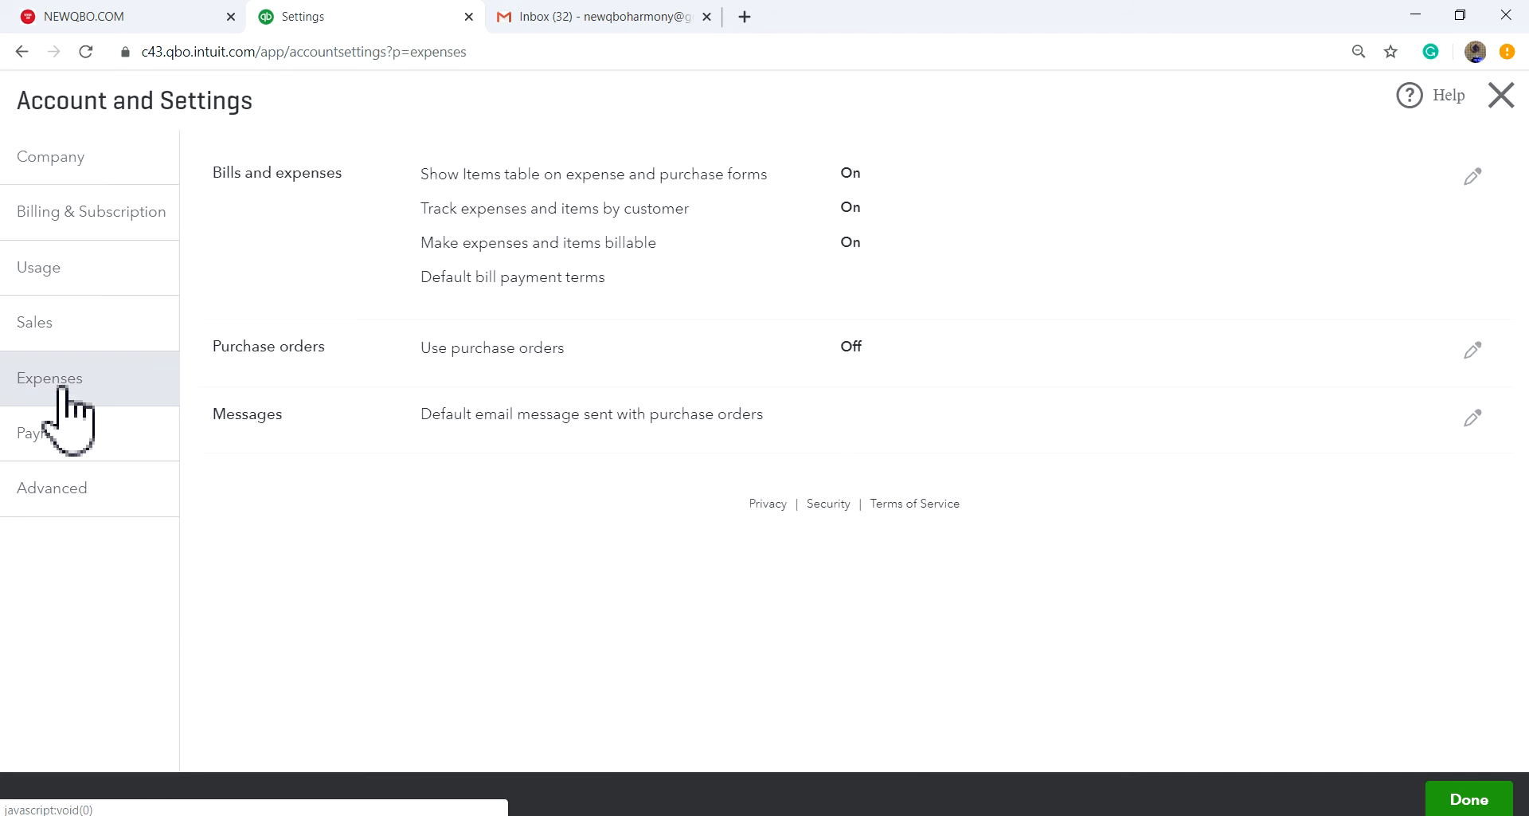
click(504, 177)
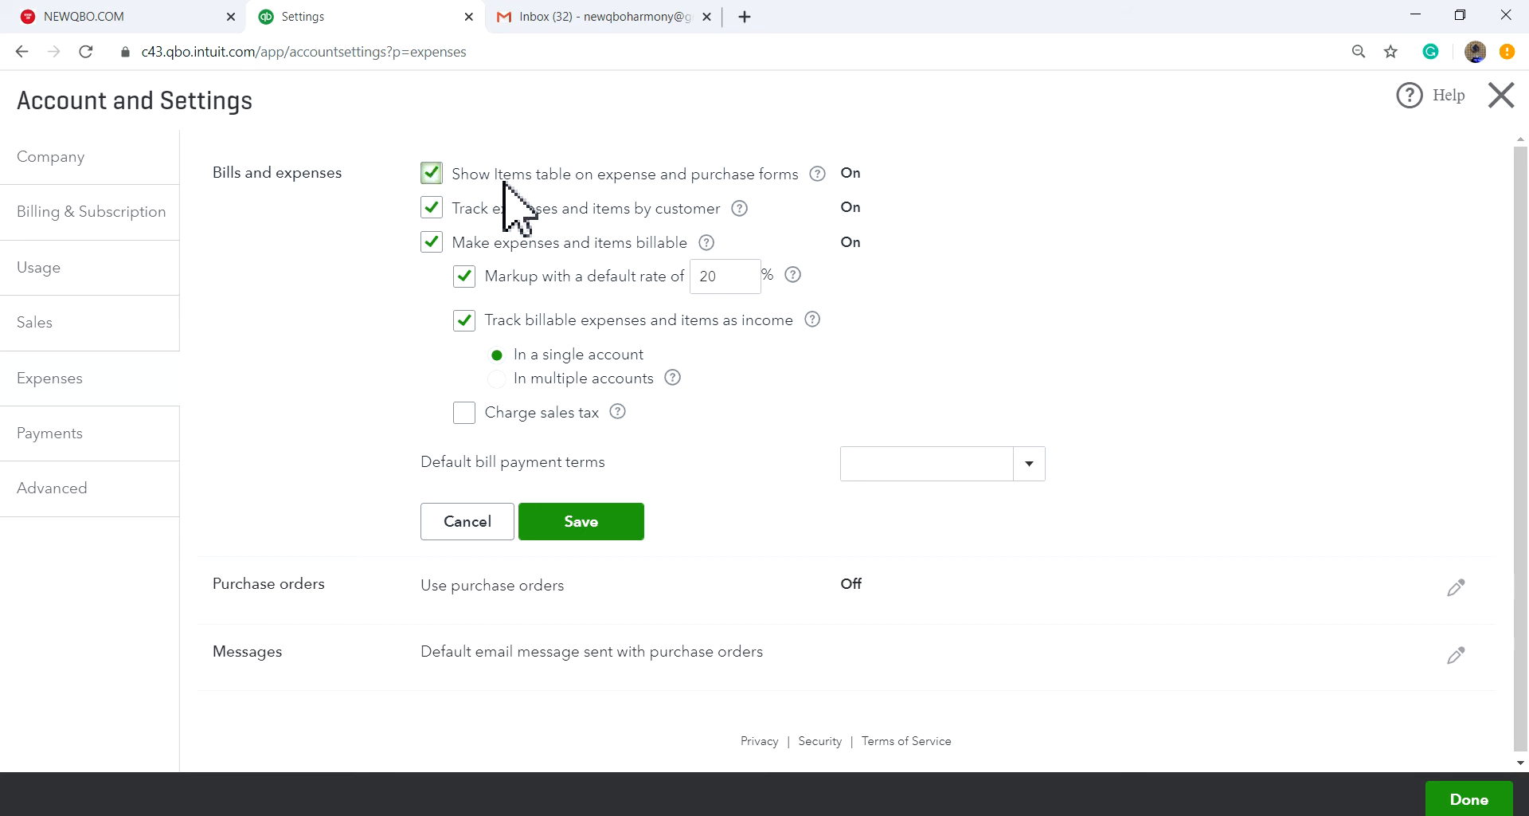
- Read the help notes on the Items table, tracking expenses by customer, and making expenses and items billable
click(825, 179)
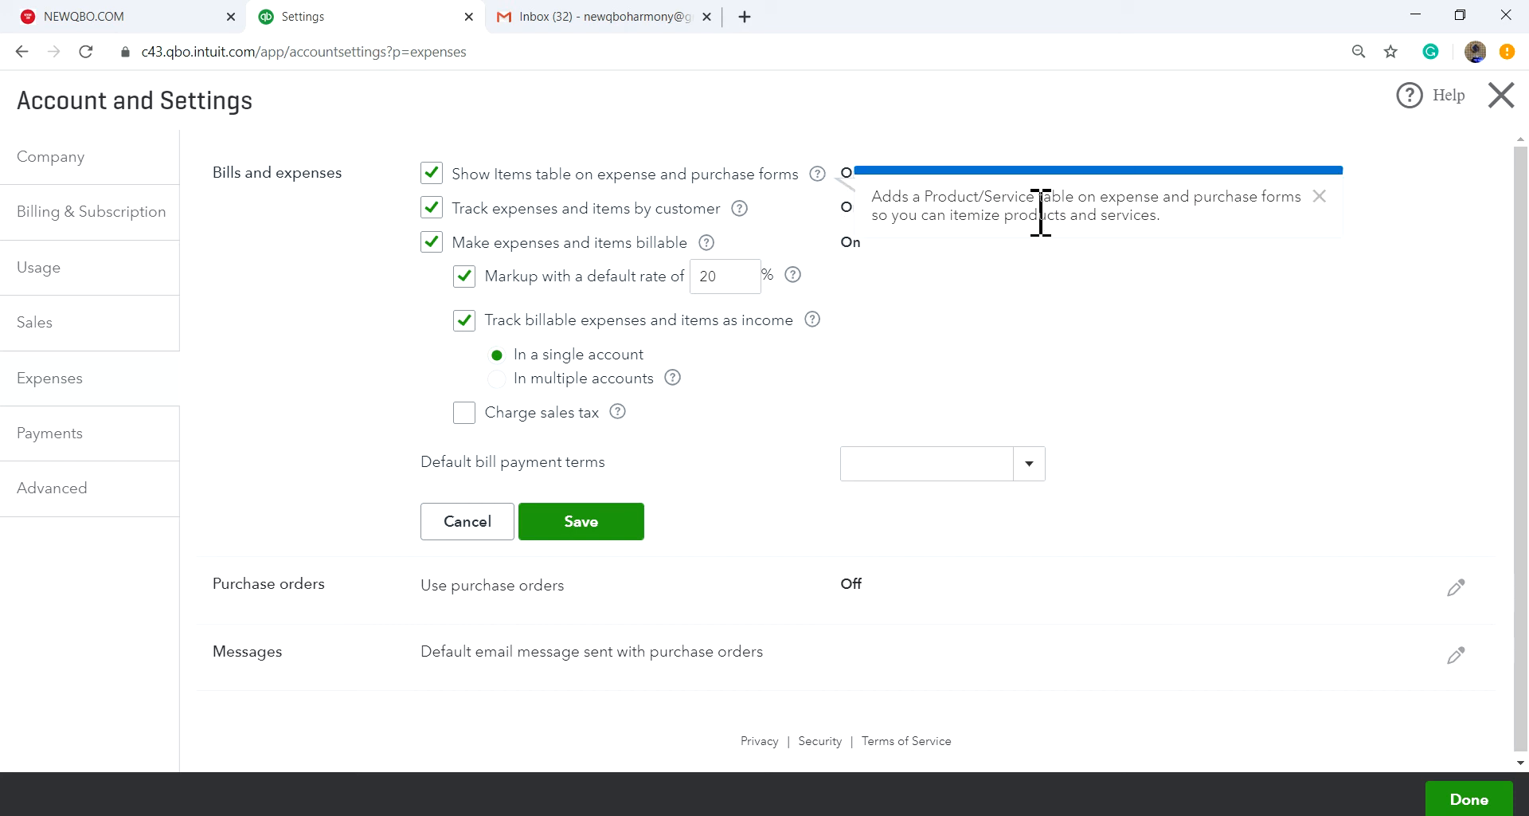
click(308, 207)
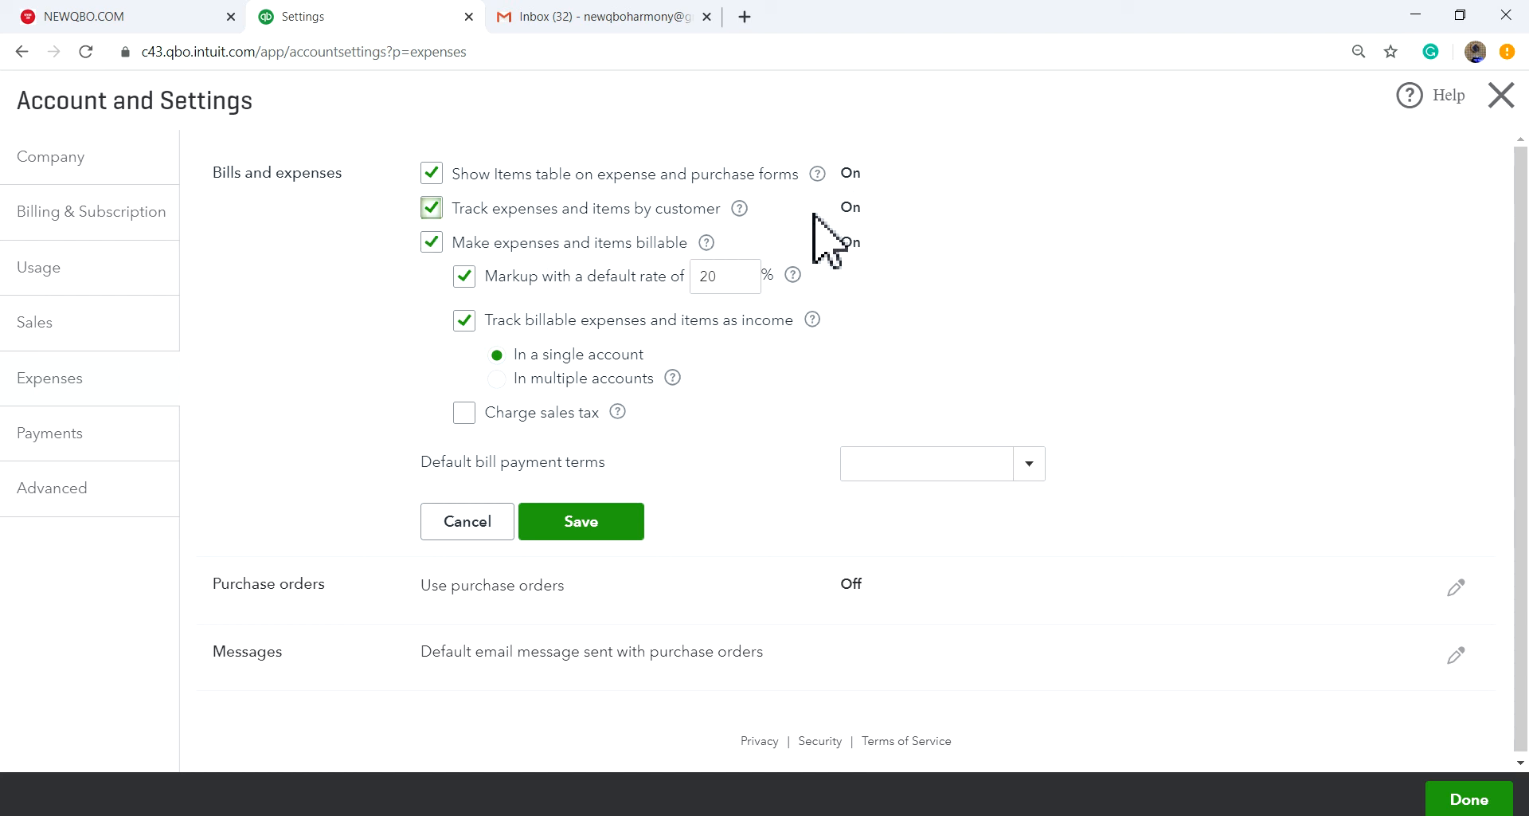
click(740, 209)
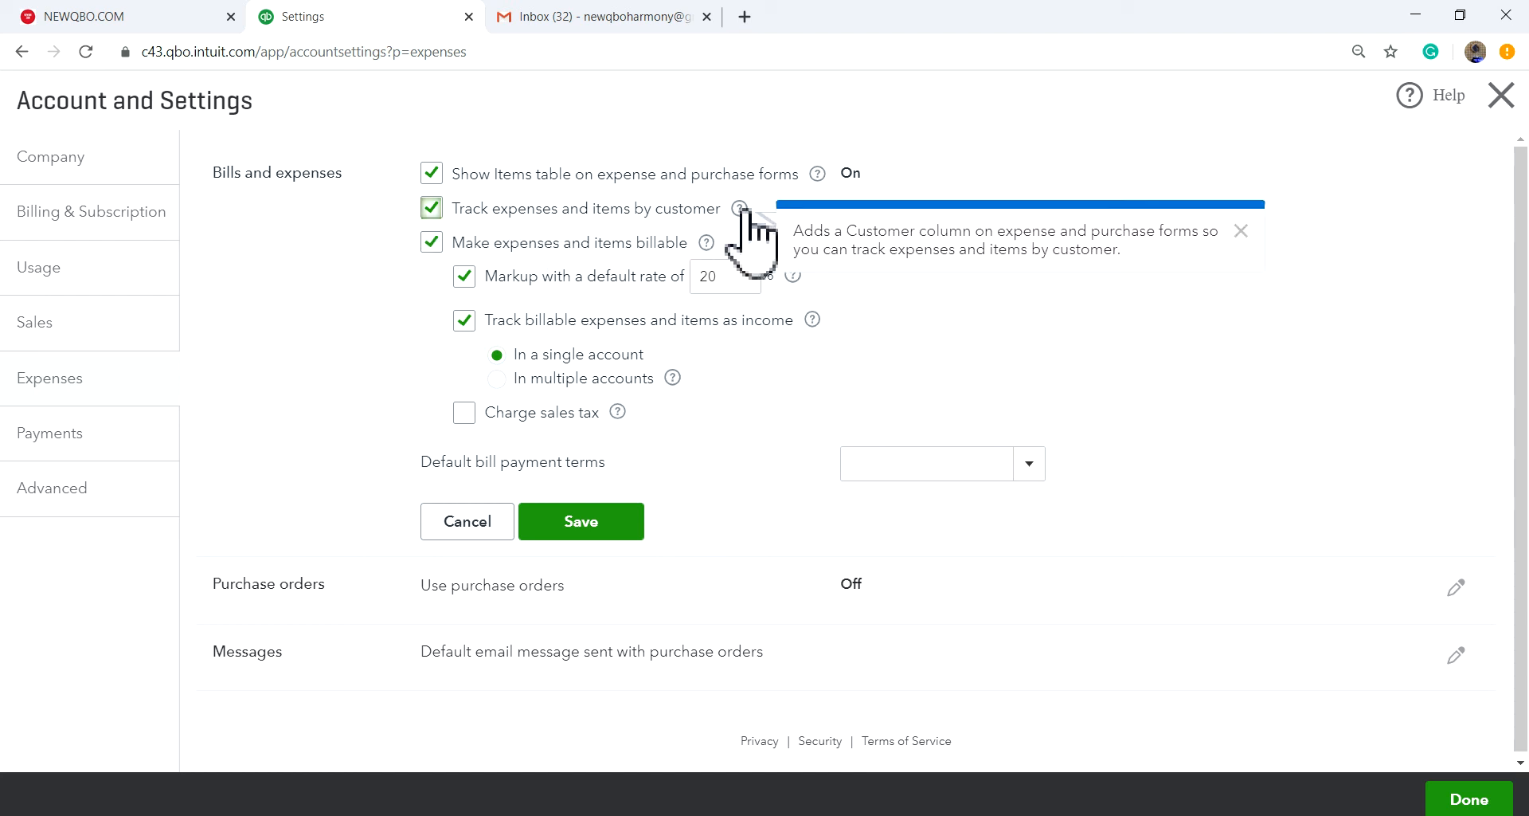
click(321, 246)
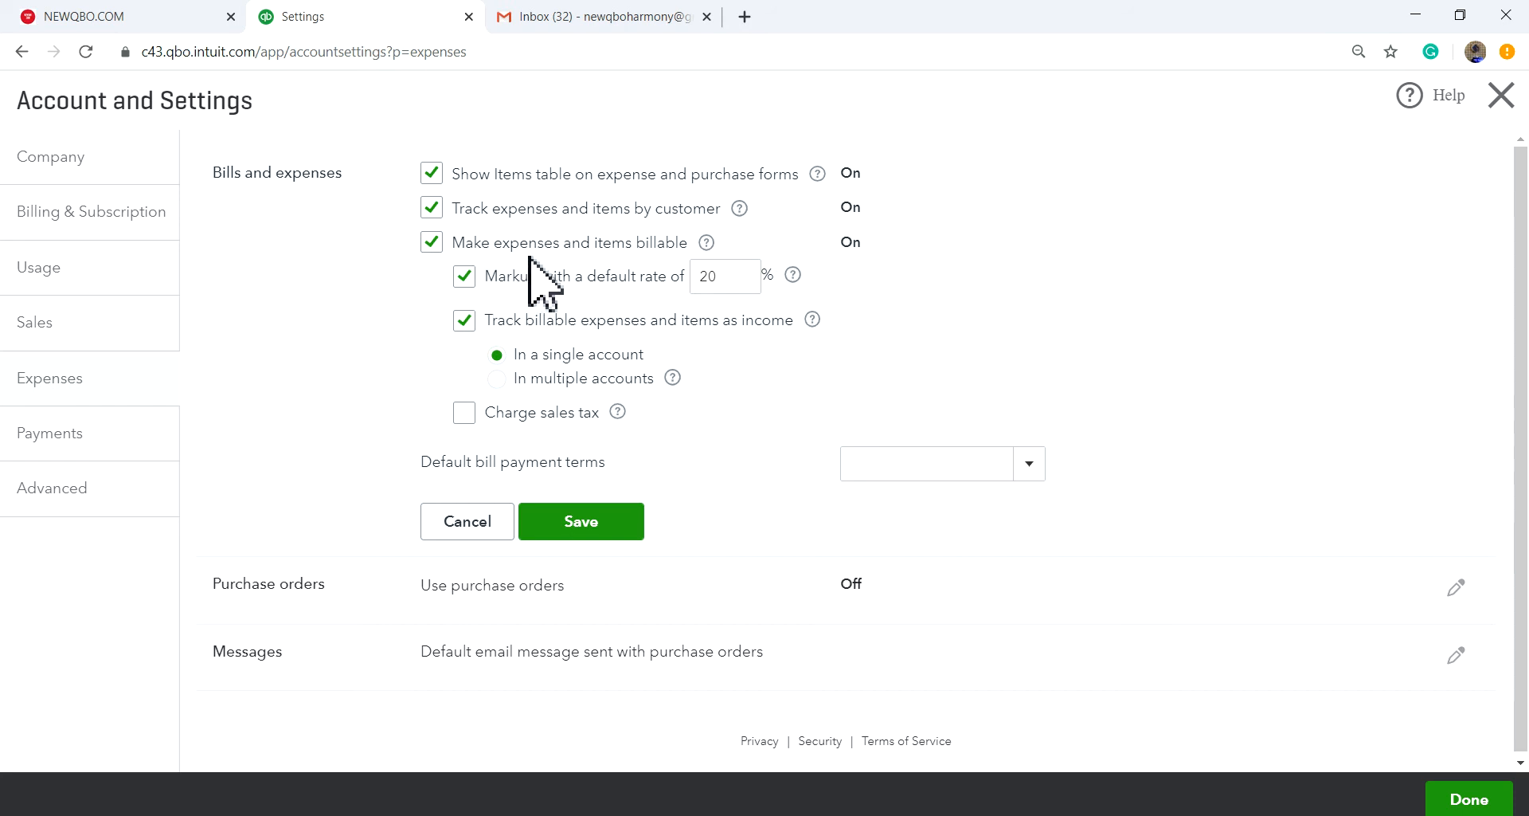
click(708, 246)
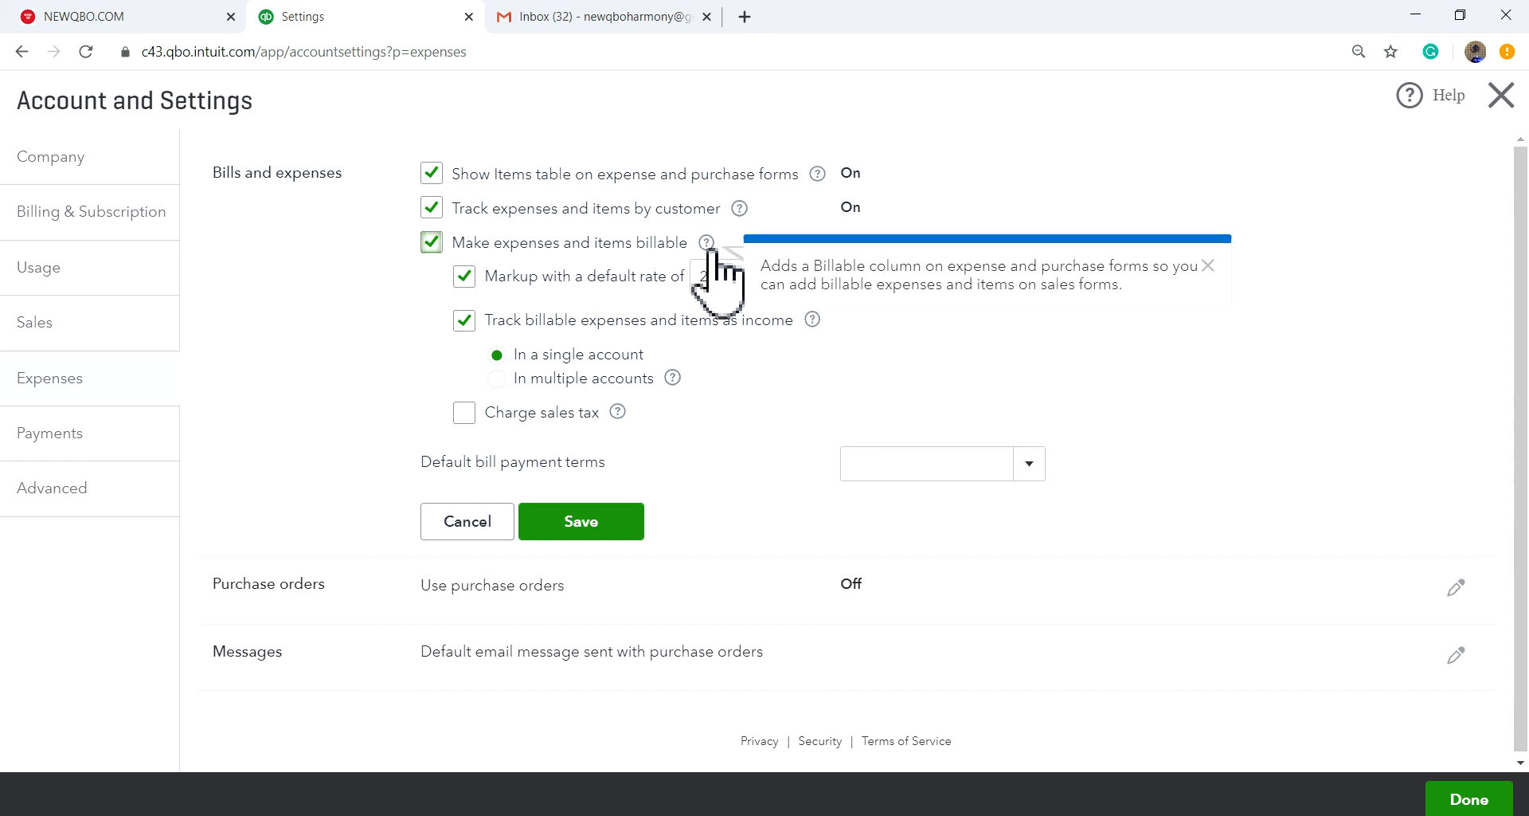
click(368, 301)
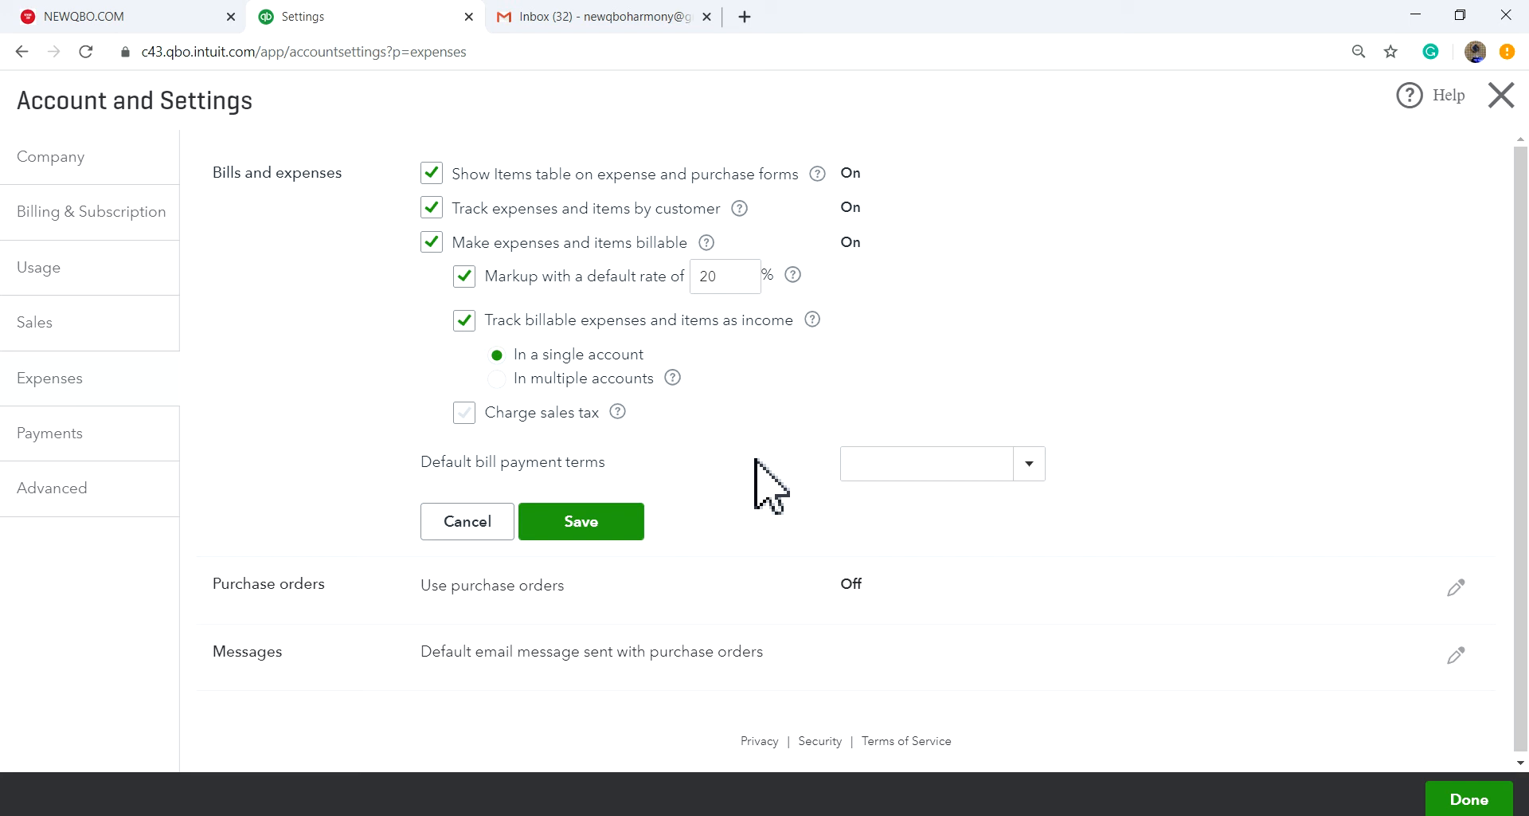
- Start a new default bill payment term, dismiss it without creating one, and save the Bills and expenses settings
click(1031, 469)
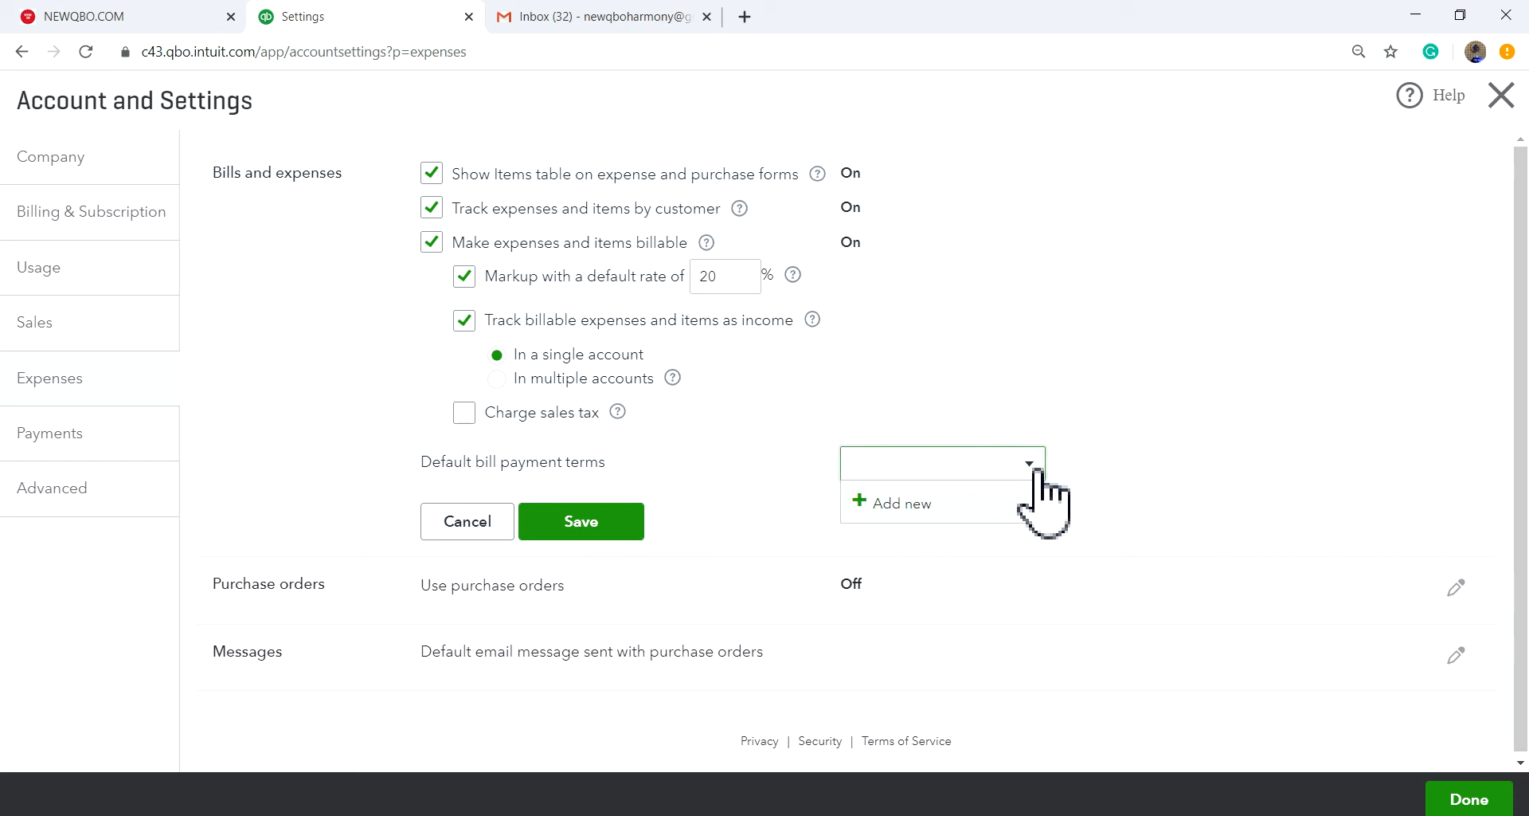
click(902, 504)
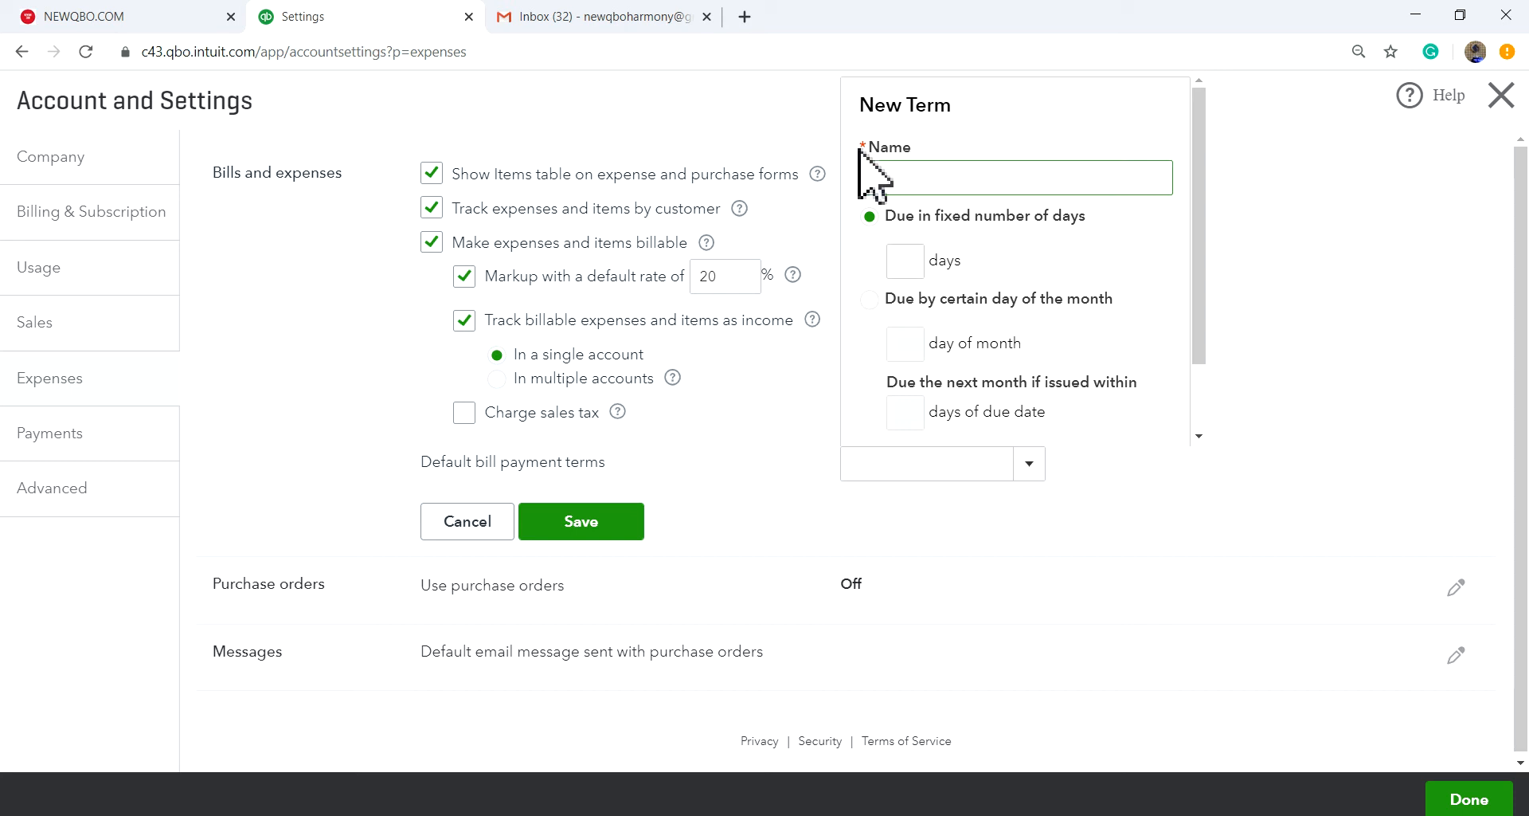
click(1287, 409)
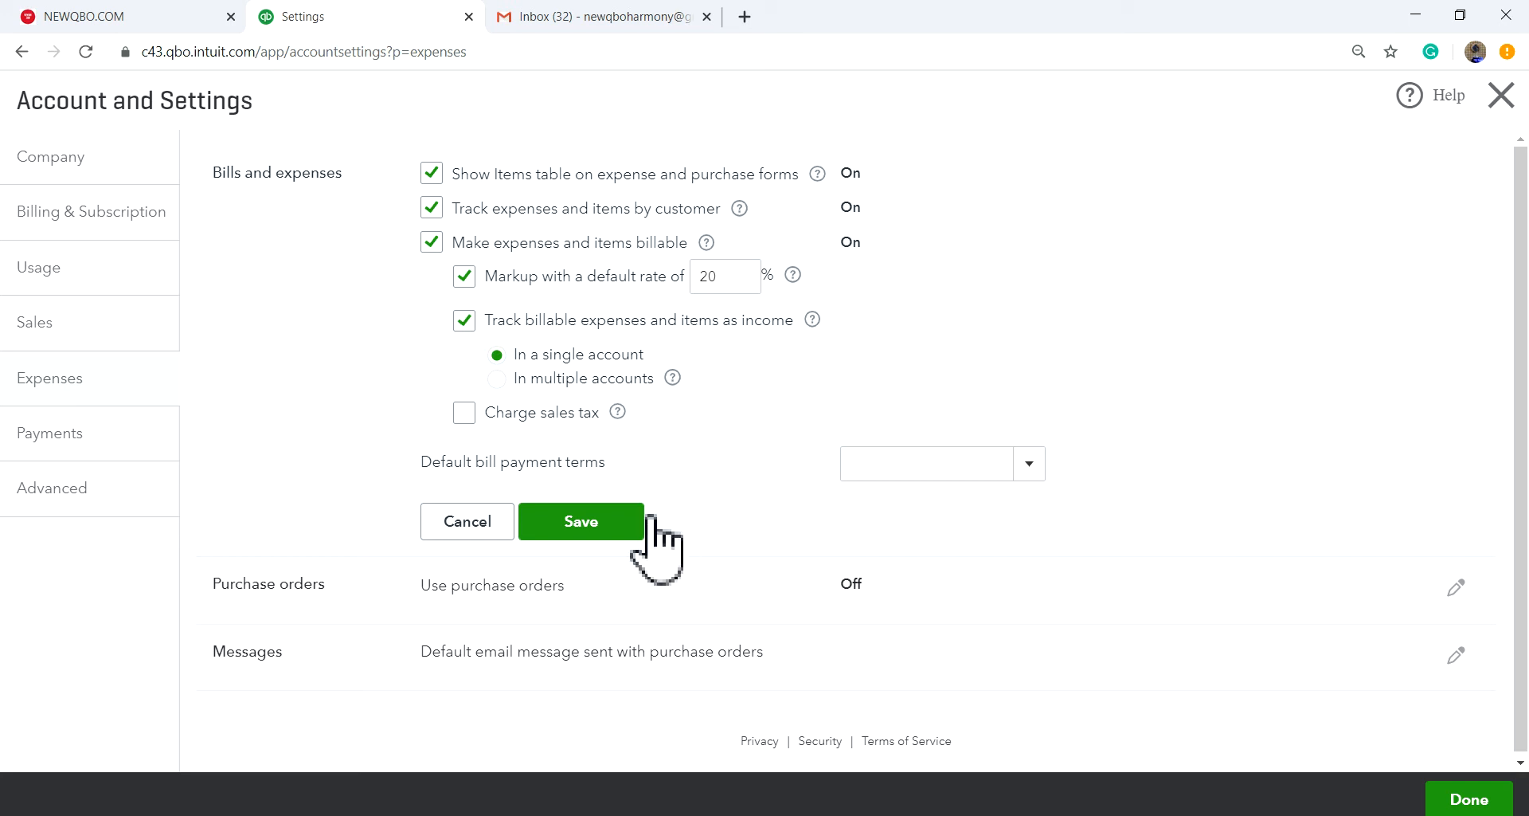
click(585, 526)
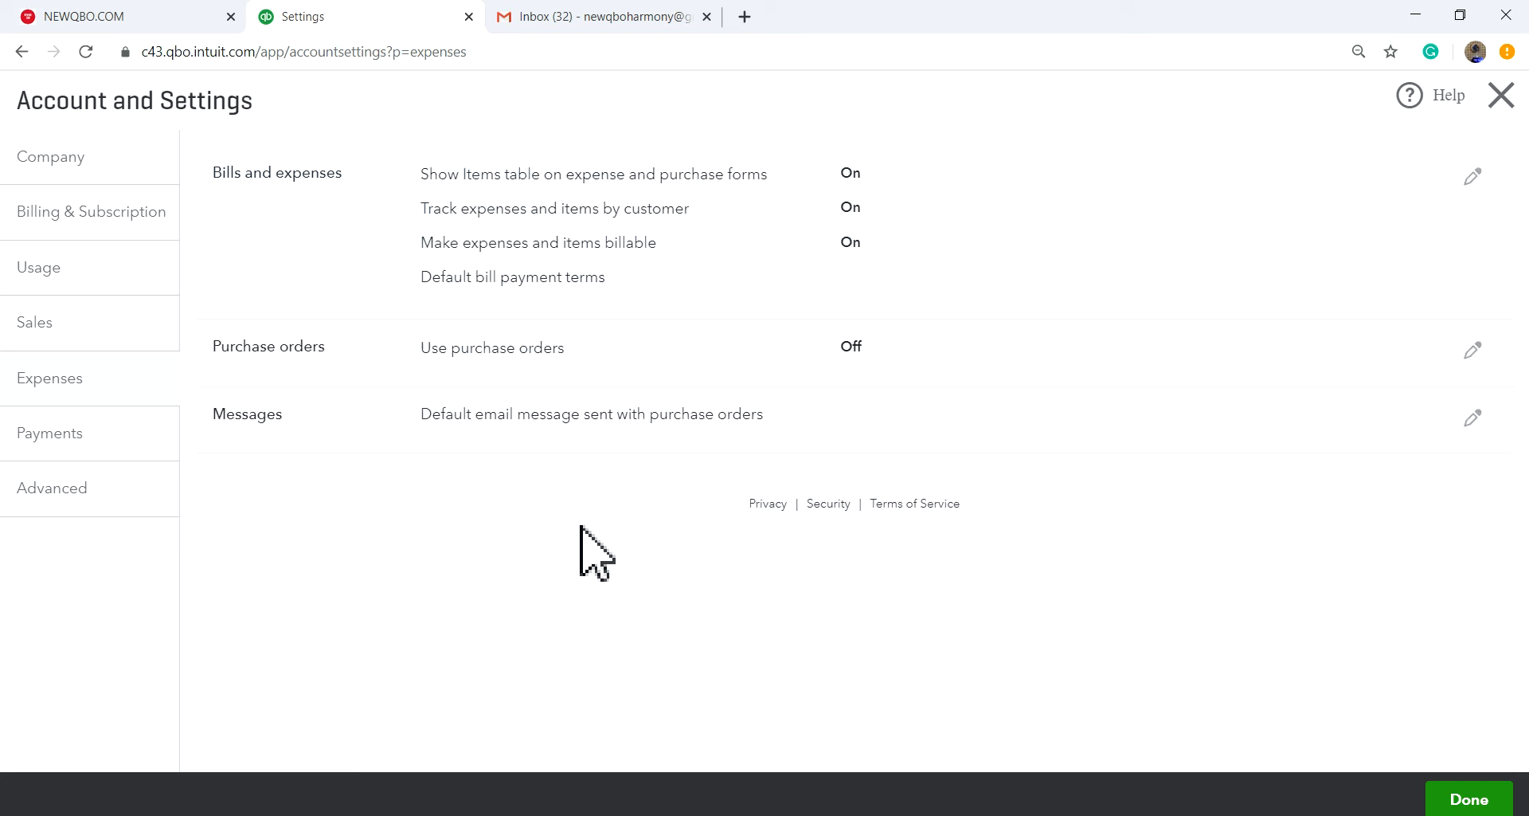
- Enable the use of purchase orders, save the setting, and finish with Account and Settings
click(849, 351)
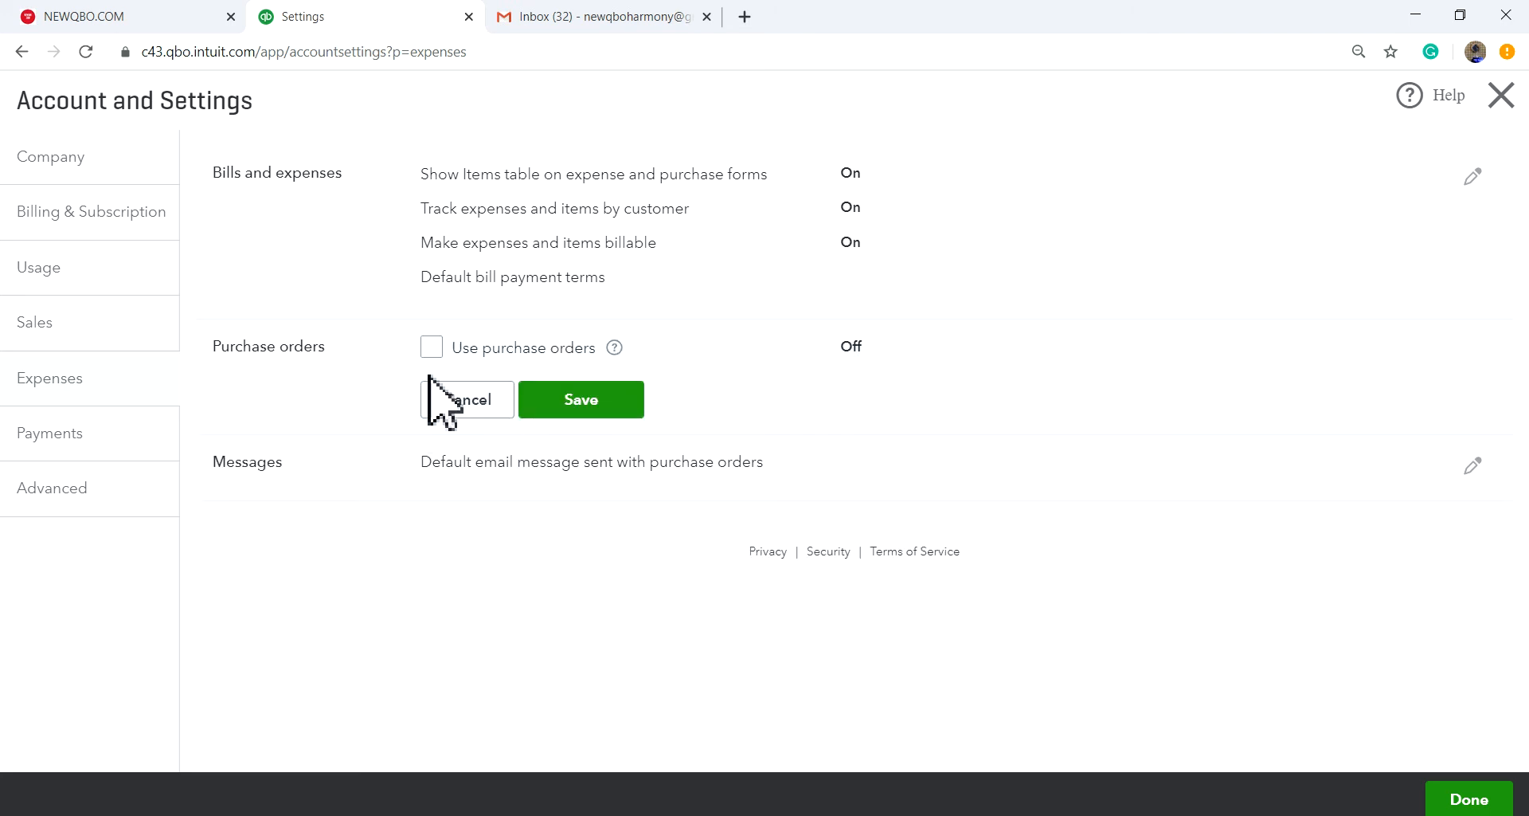
click(432, 349)
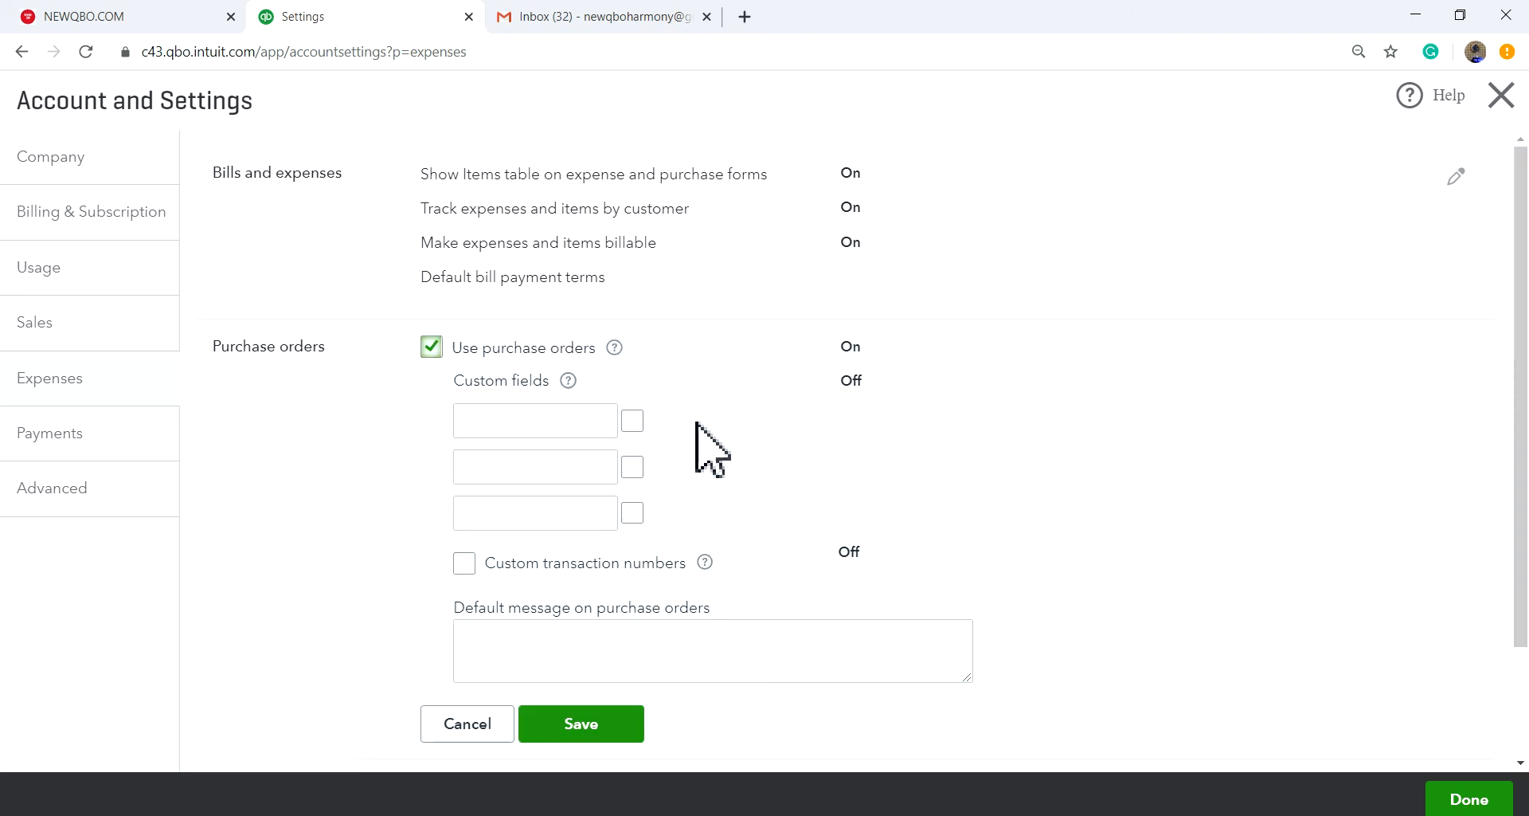
click(579, 724)
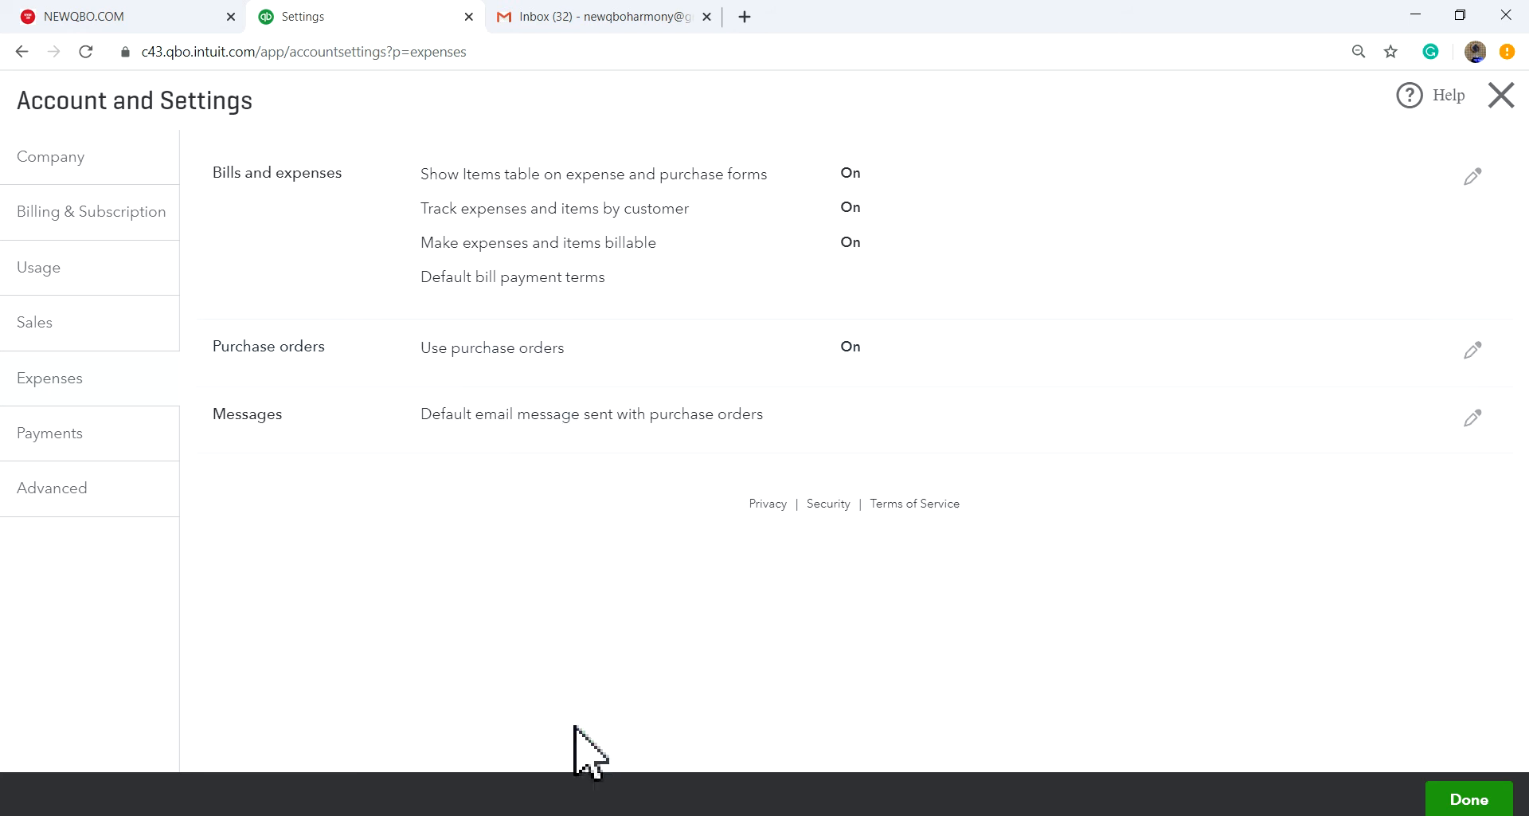
click(1469, 801)
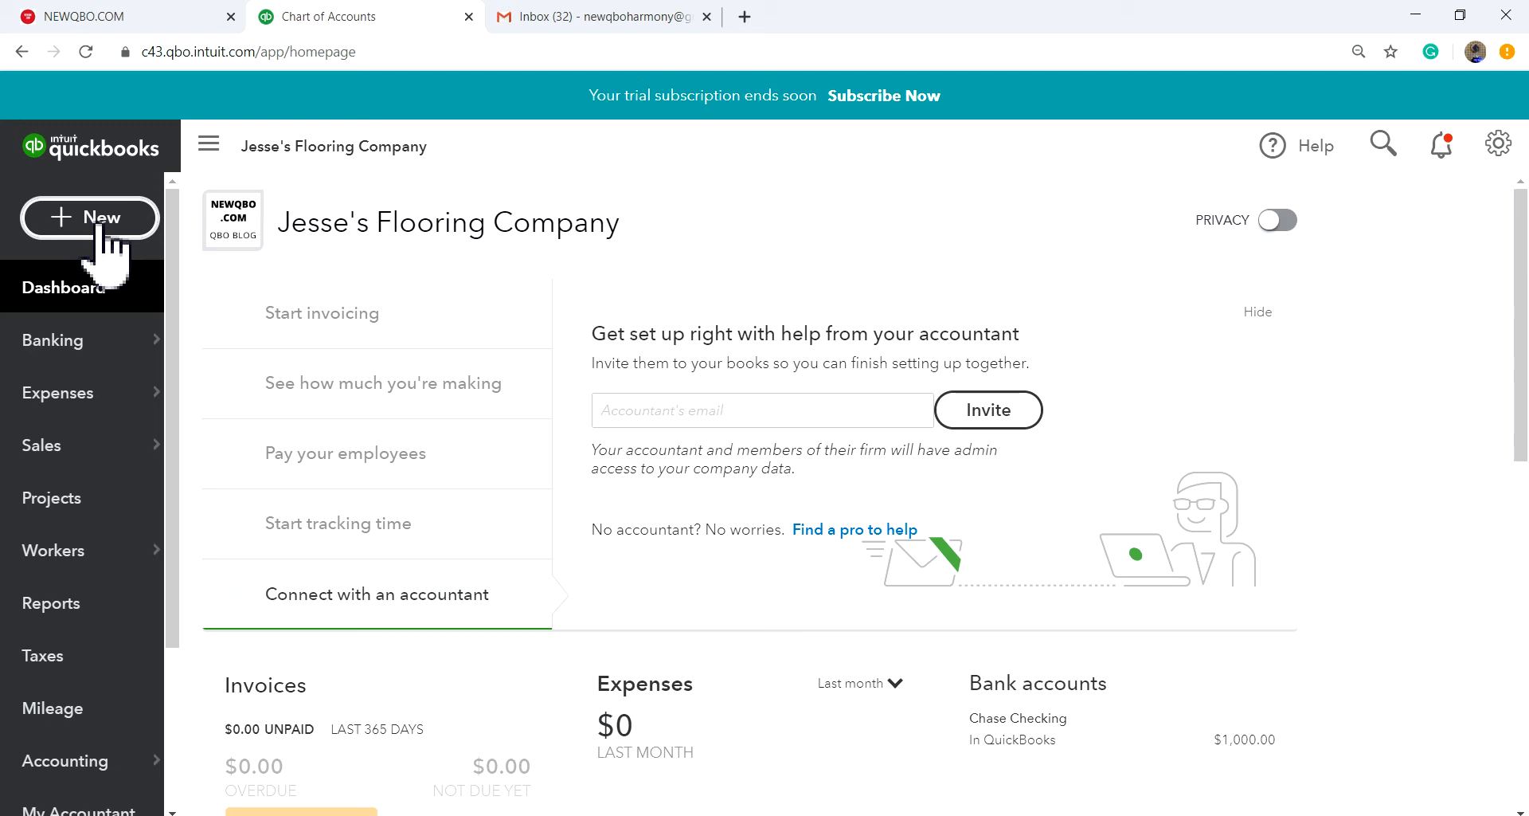
click(102, 219)
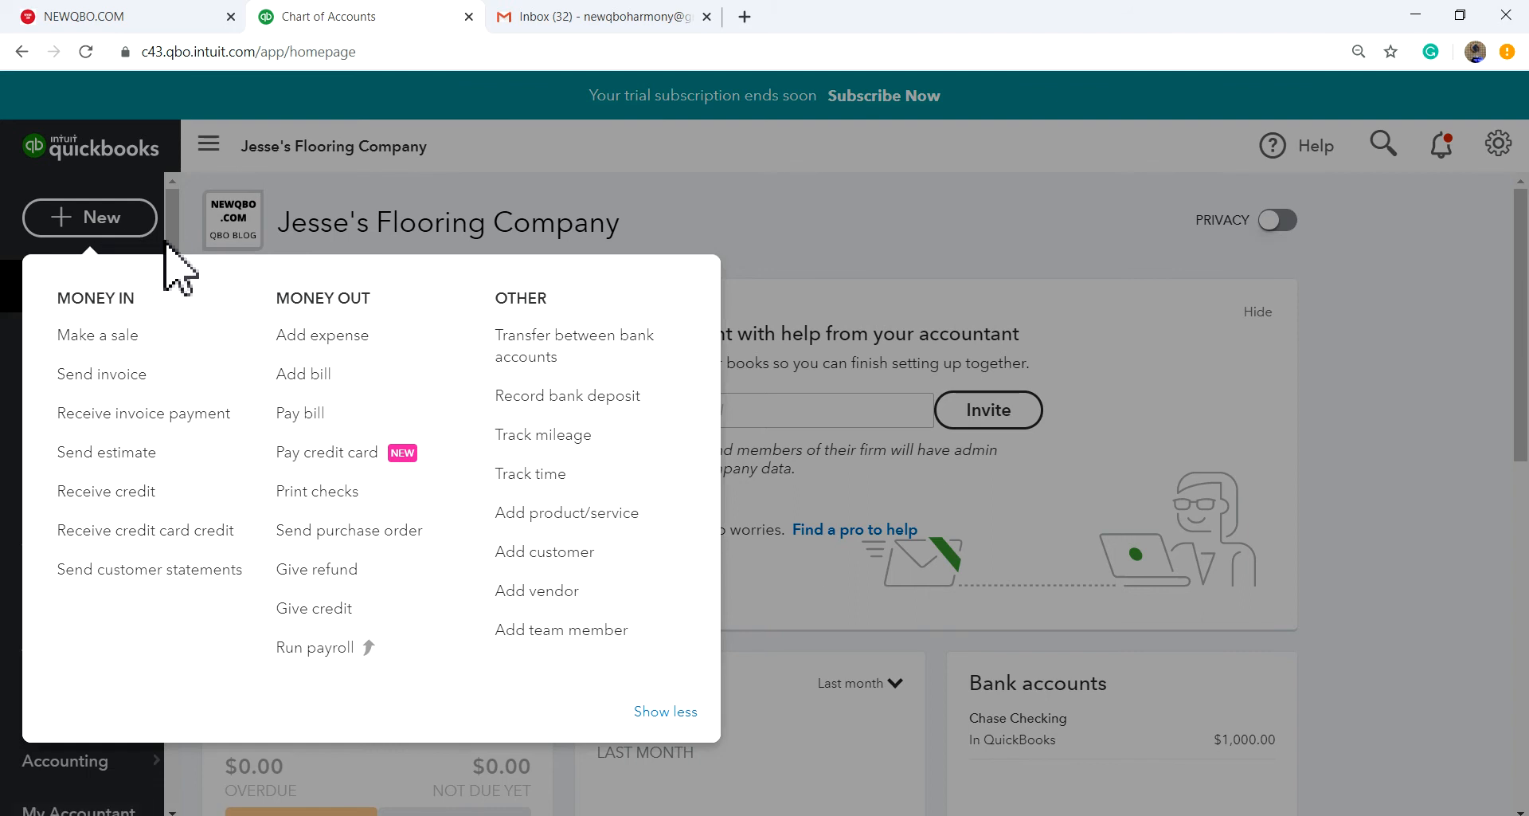
click(312, 345)
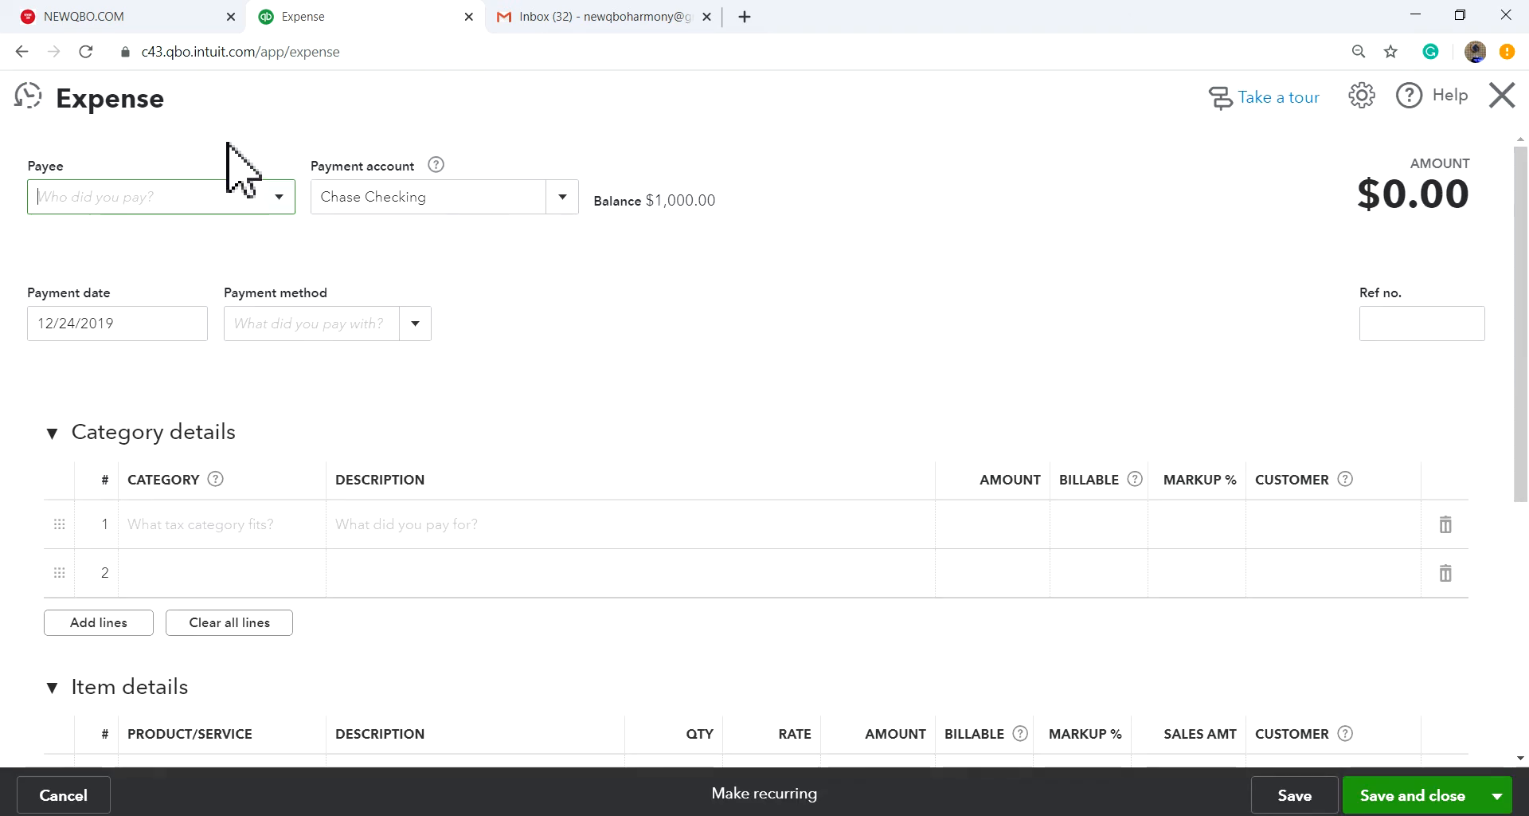
click(279, 197)
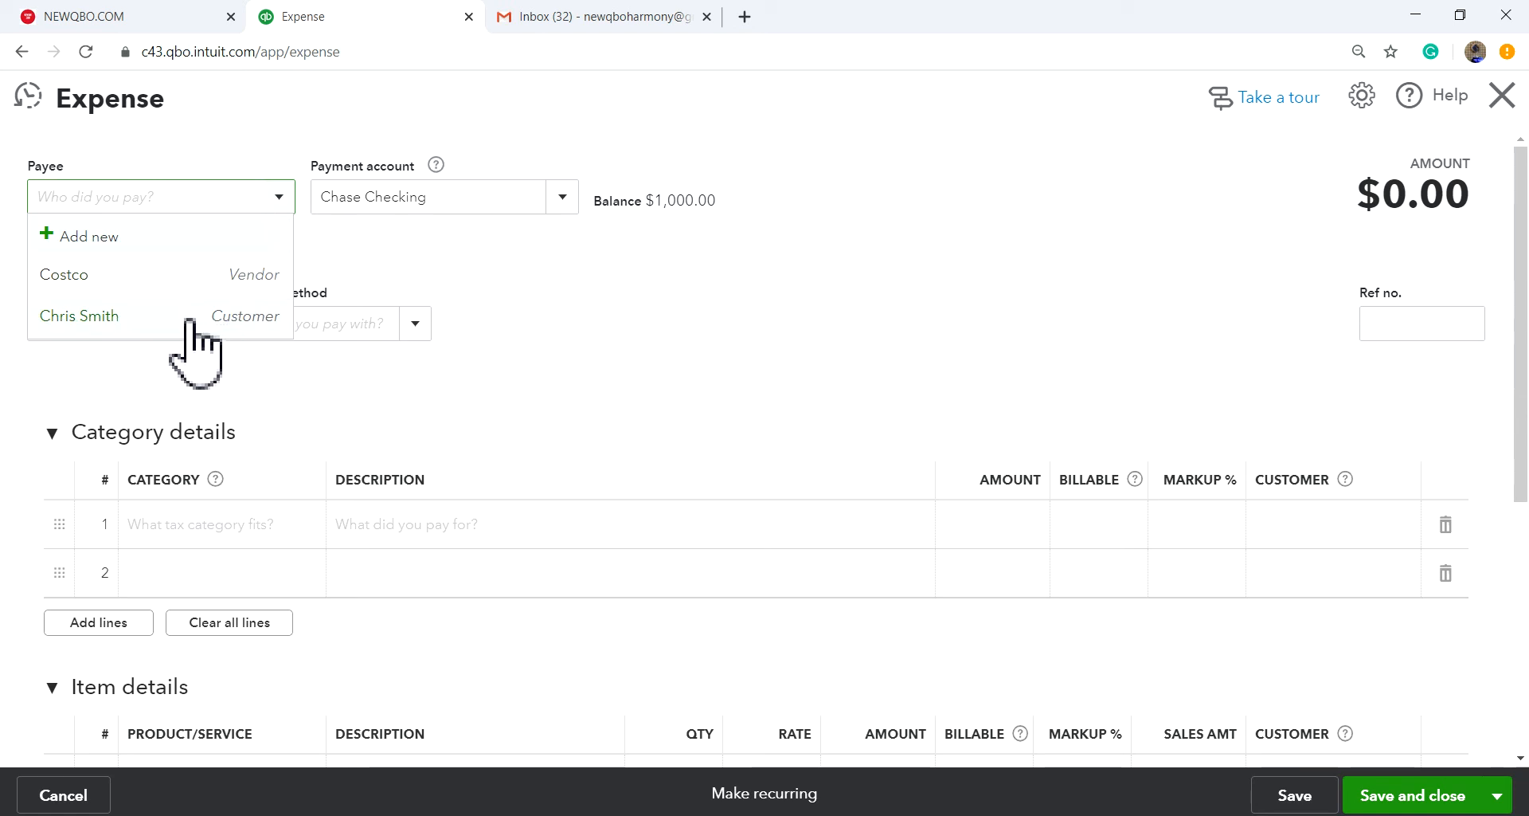
click(134, 279)
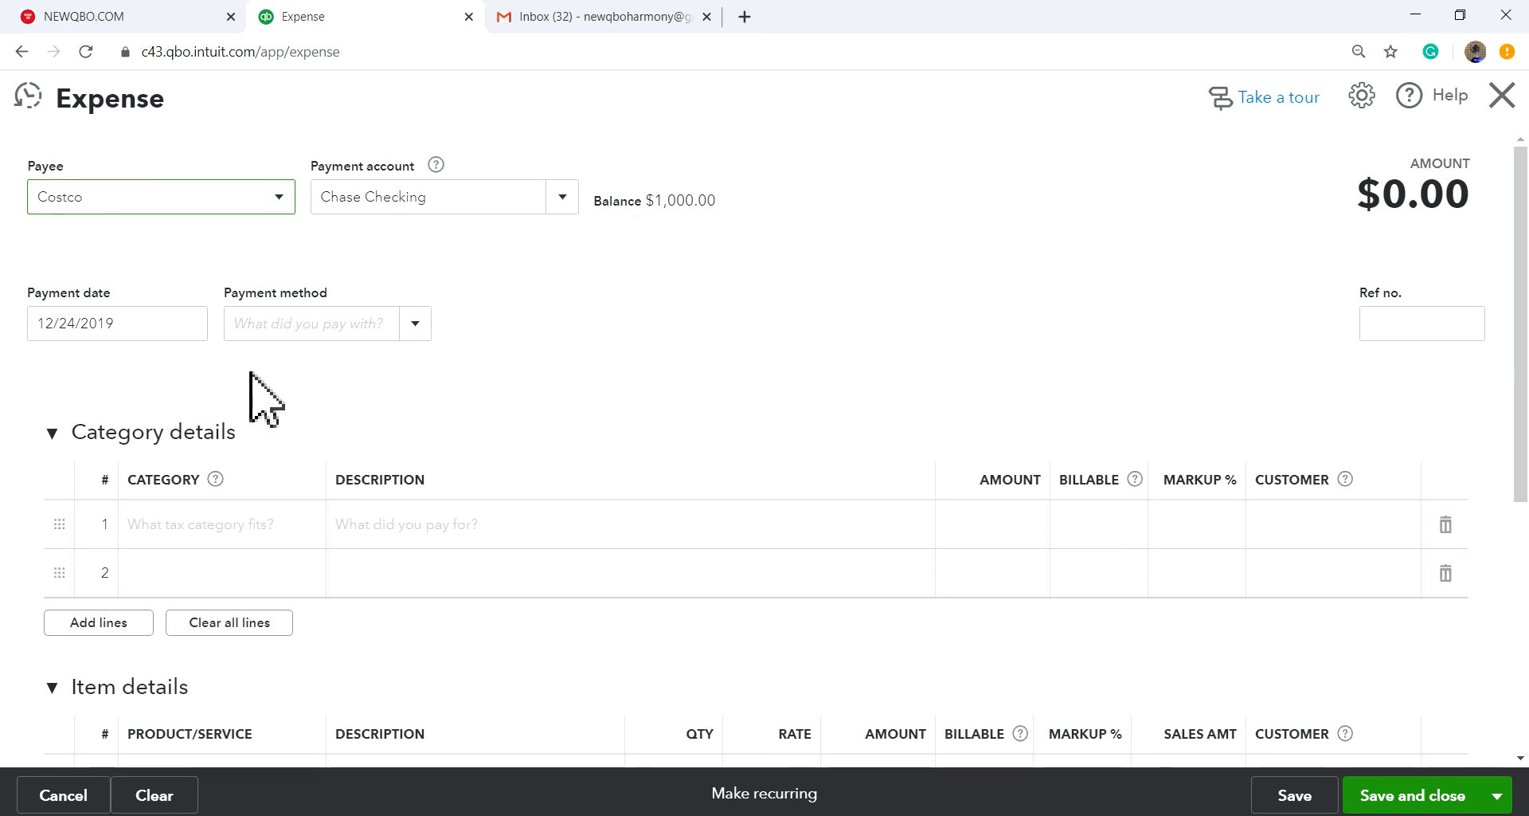
click(419, 325)
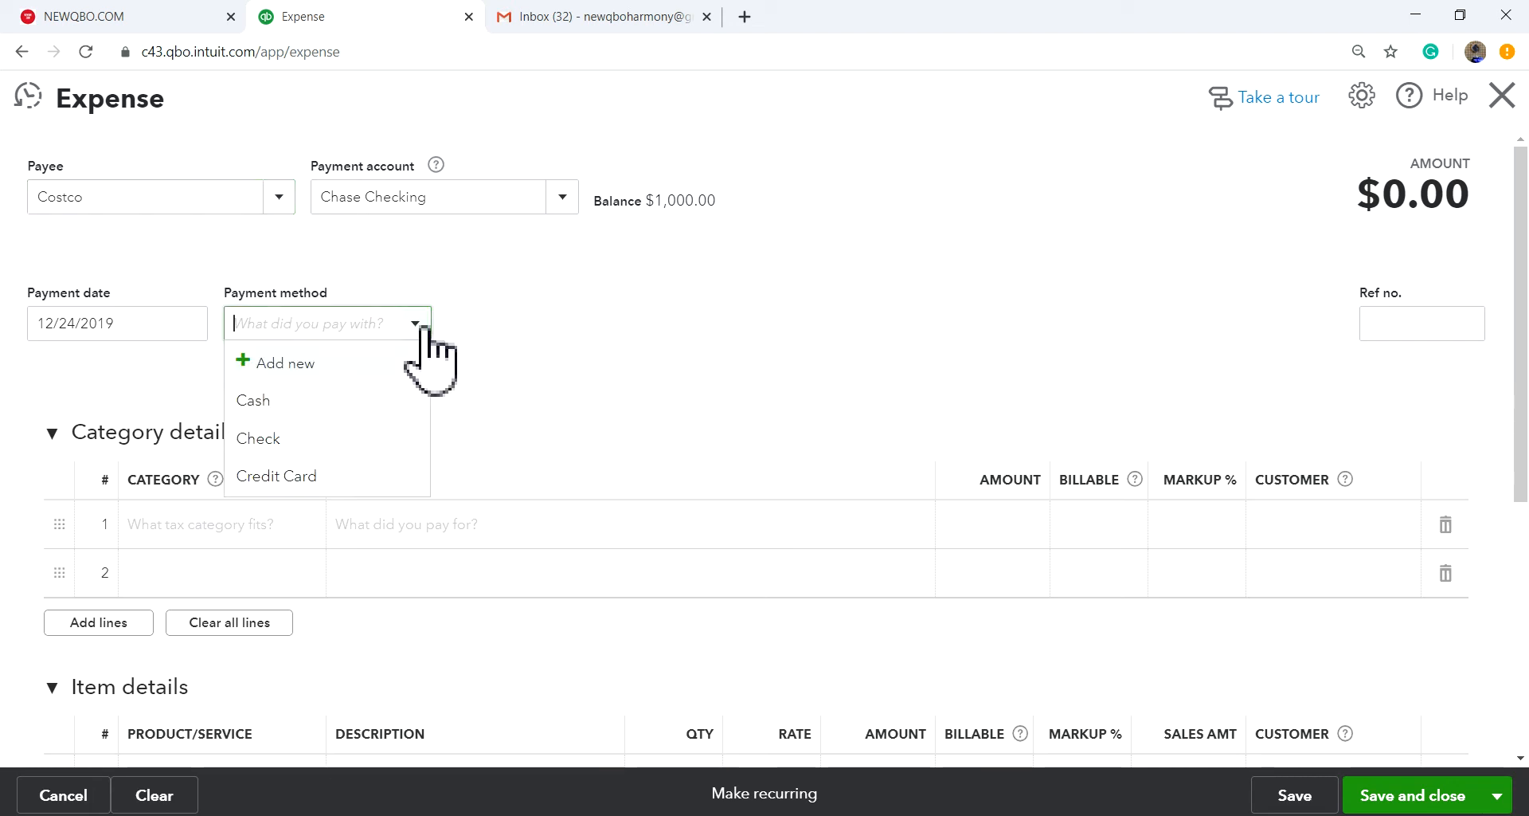
click(289, 441)
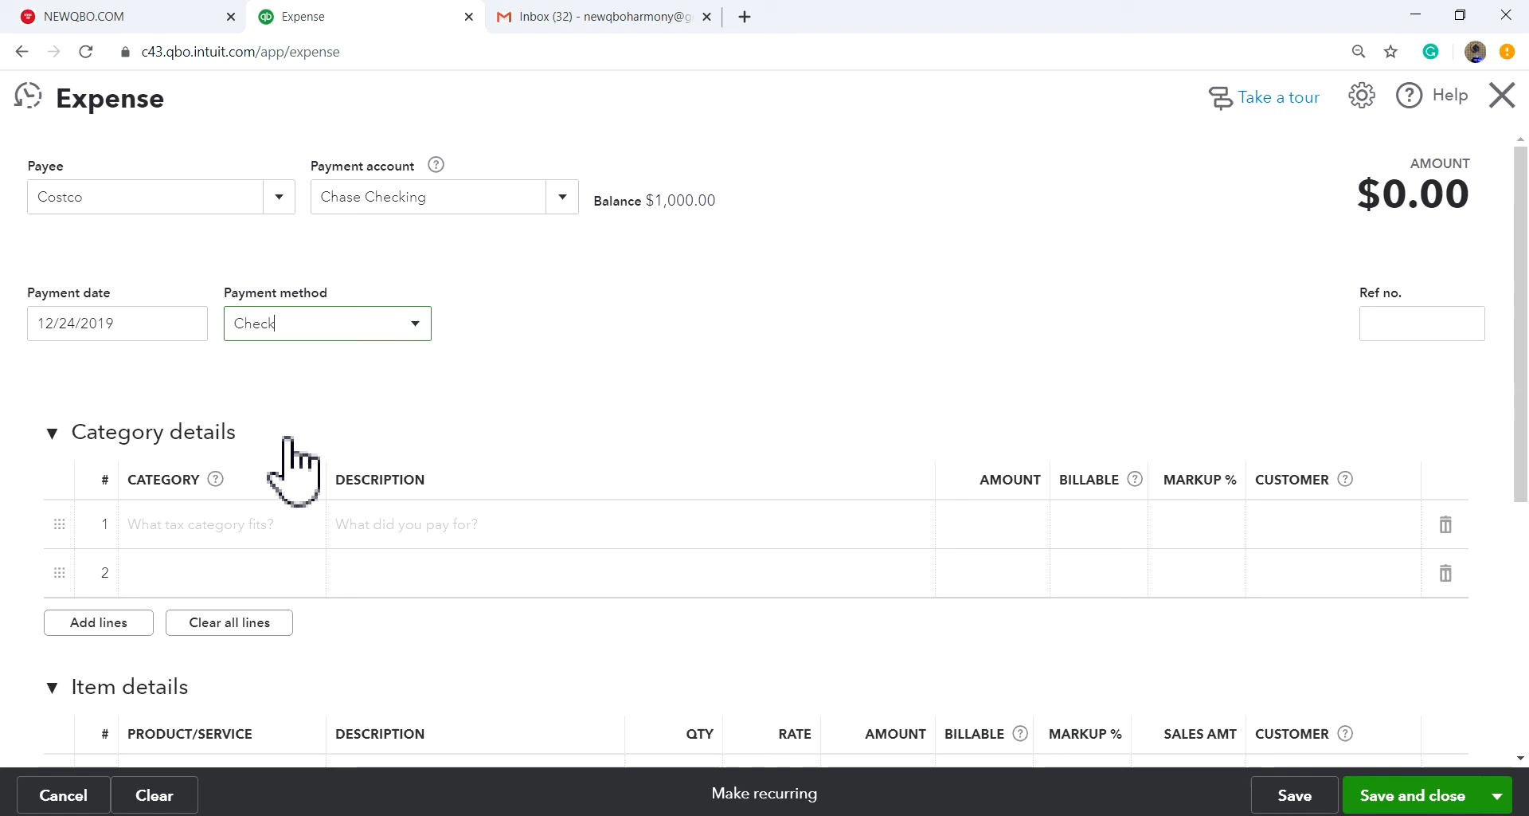
click(241, 529)
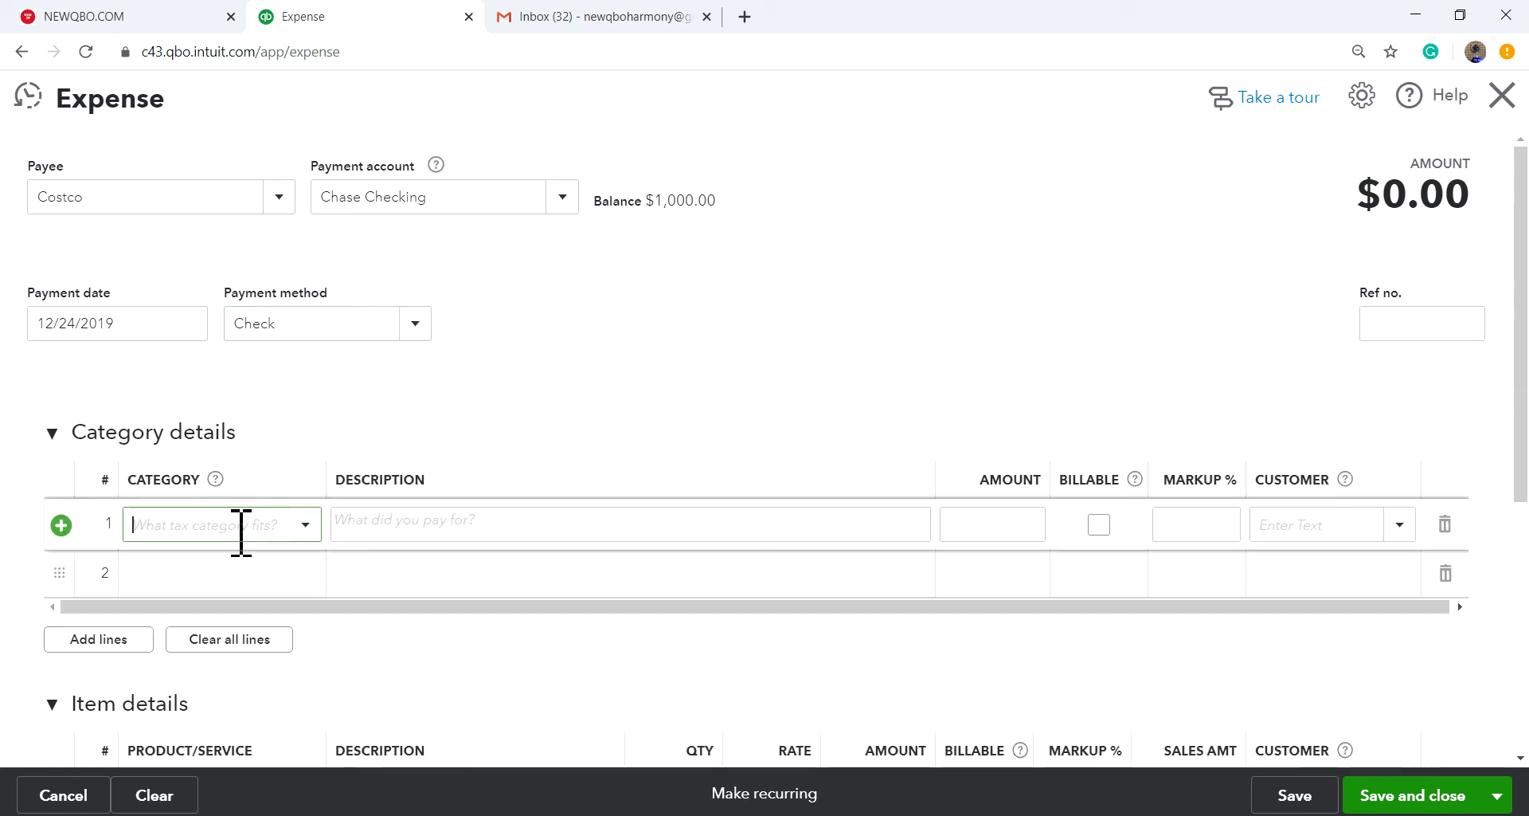
click(307, 526)
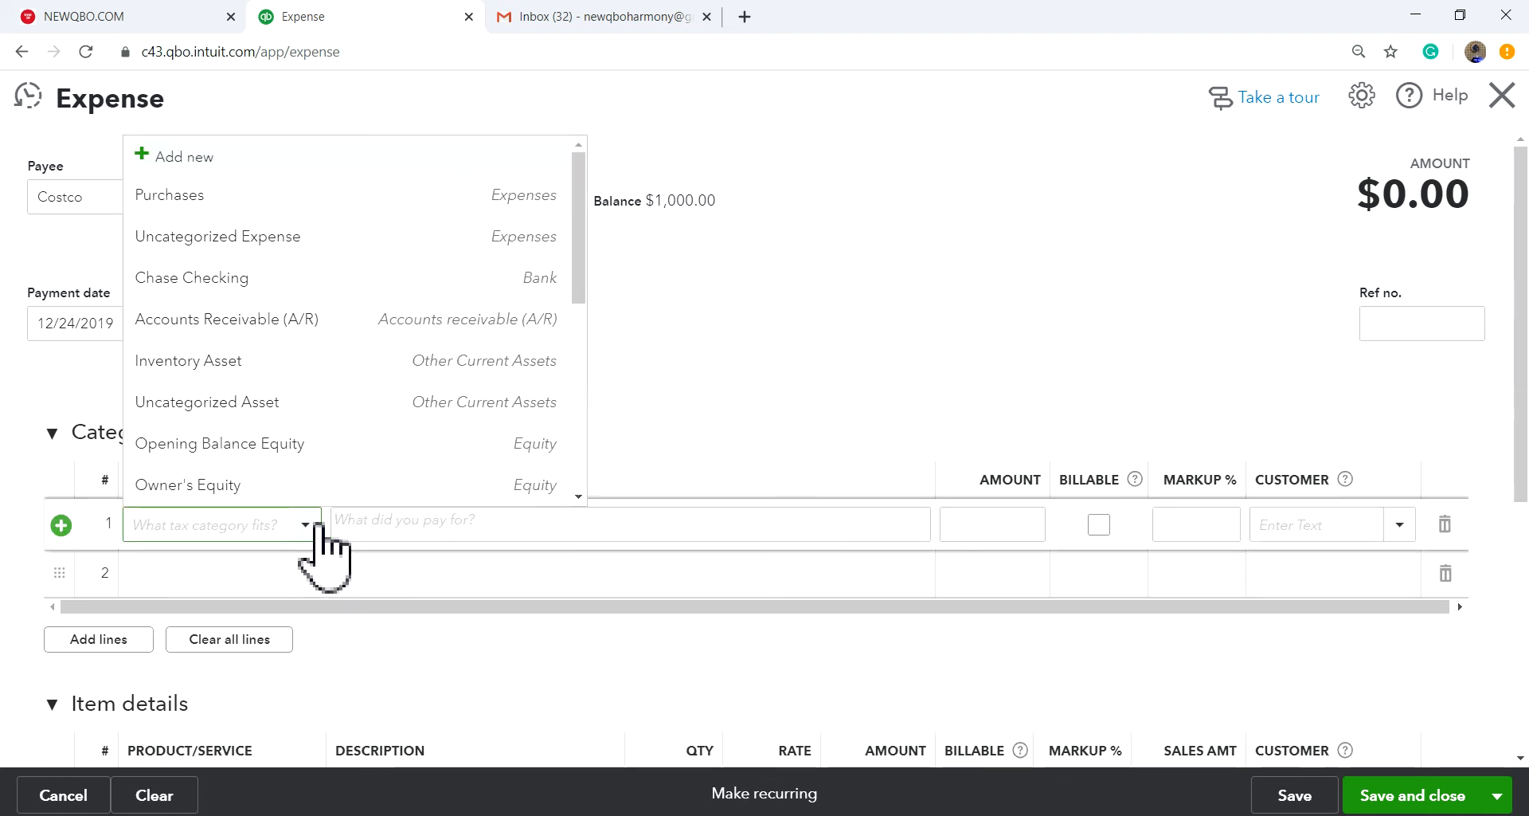
scroll(394, 398, down, 6)
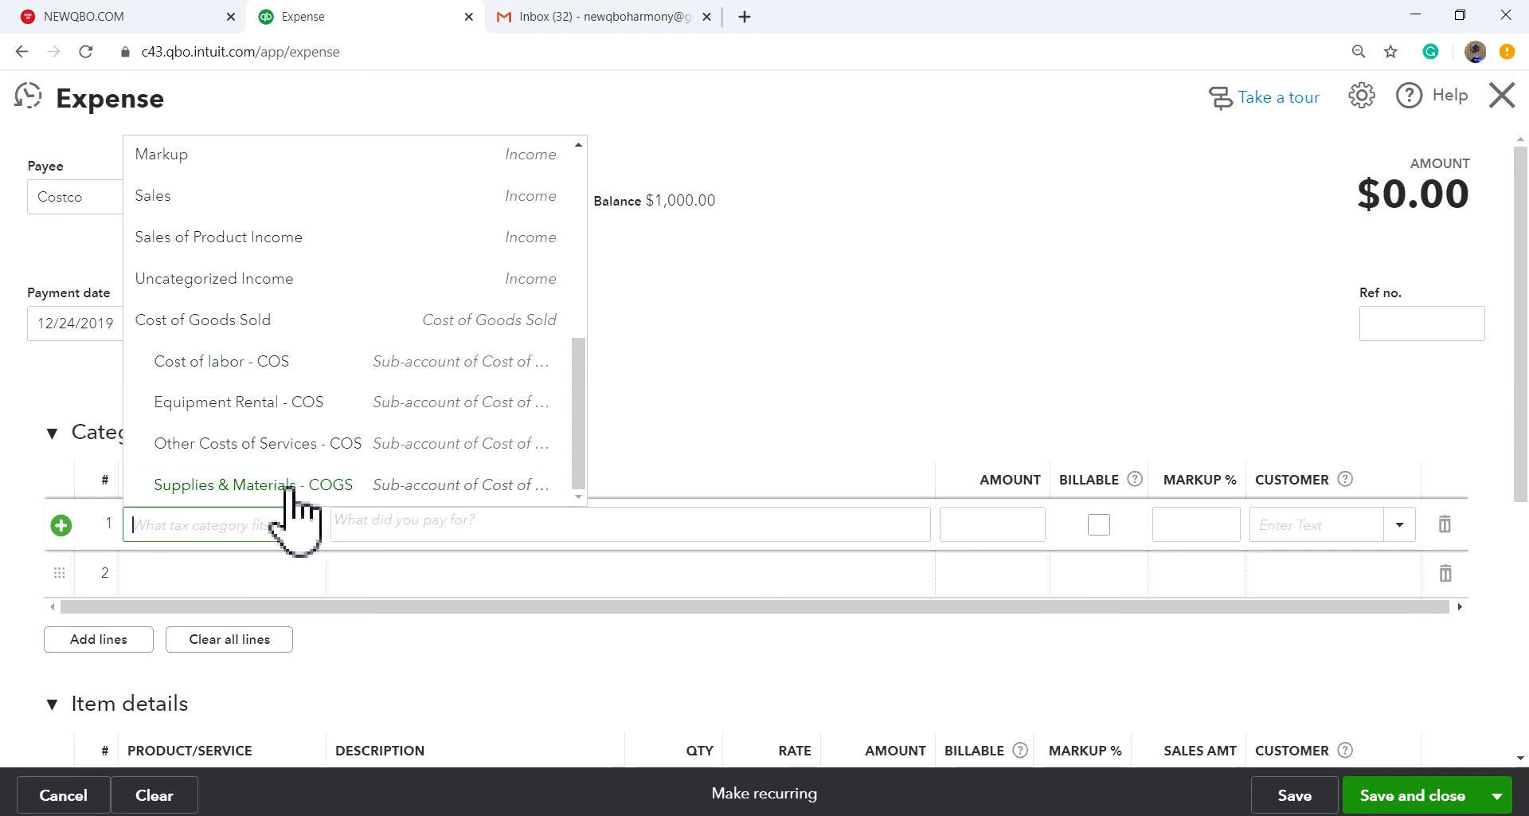
click(762, 314)
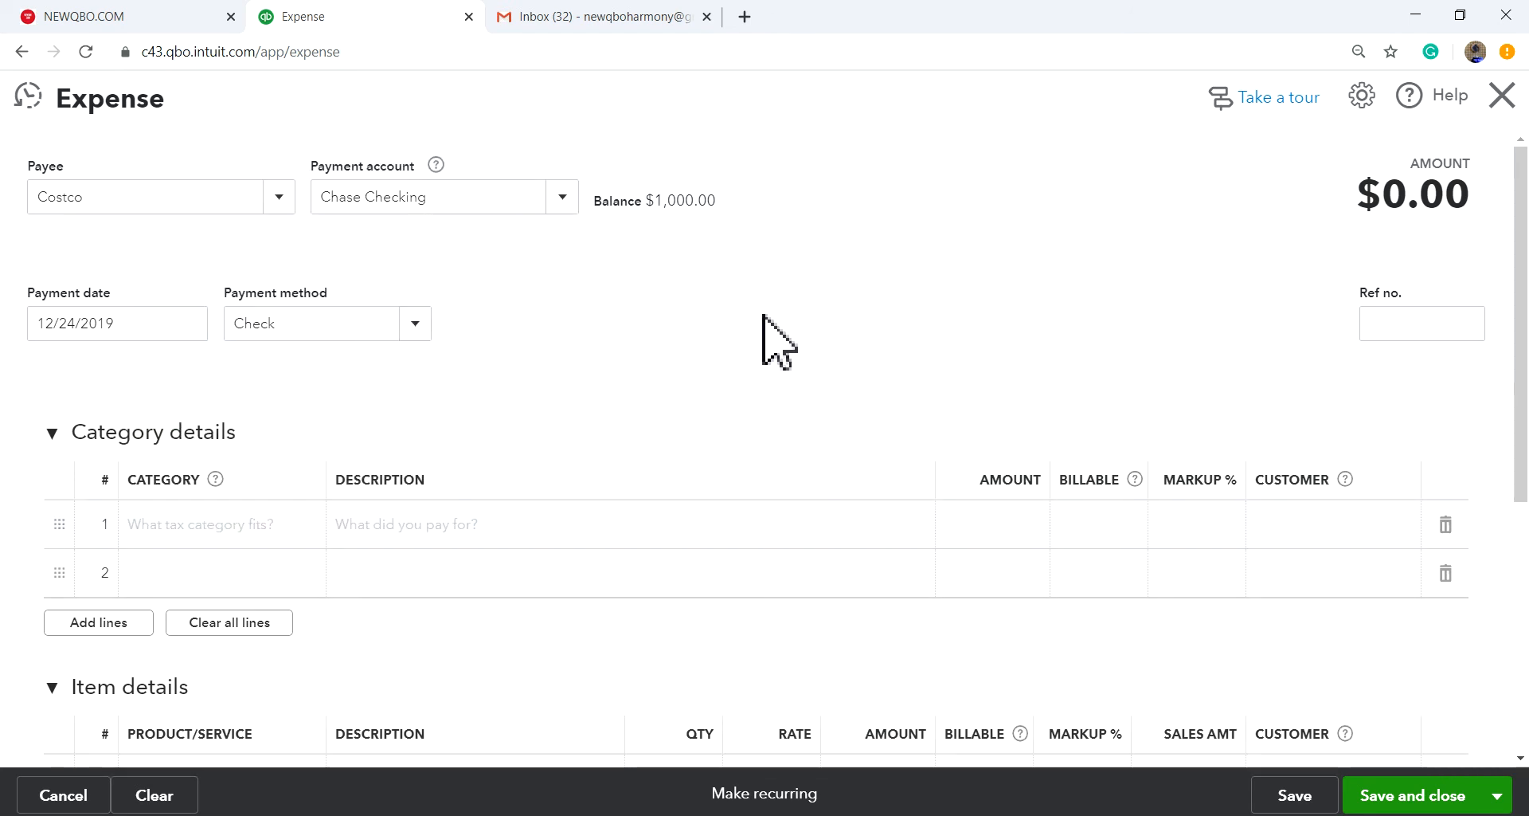
click(1508, 102)
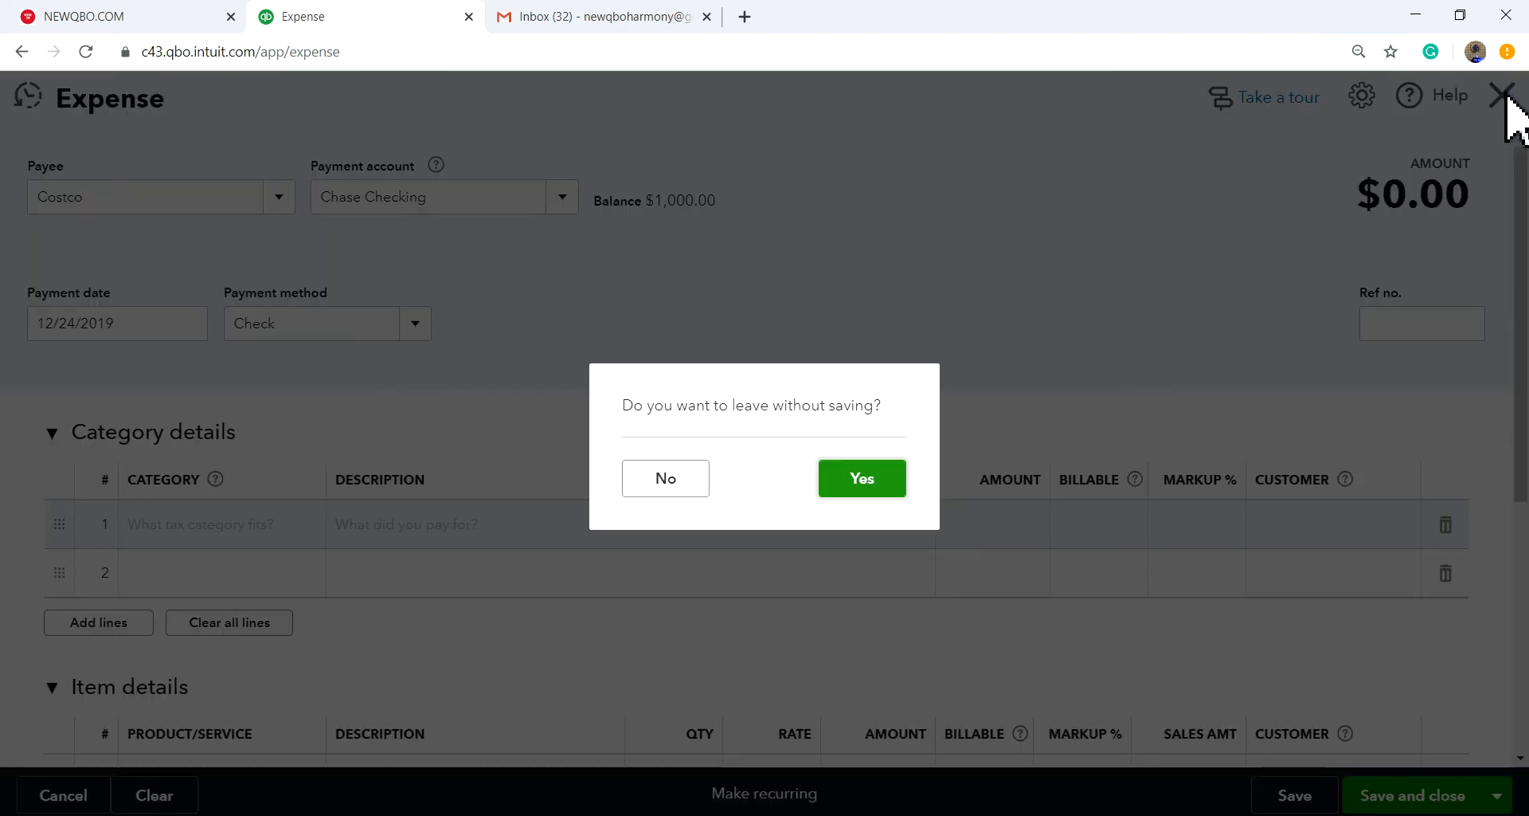
click(846, 486)
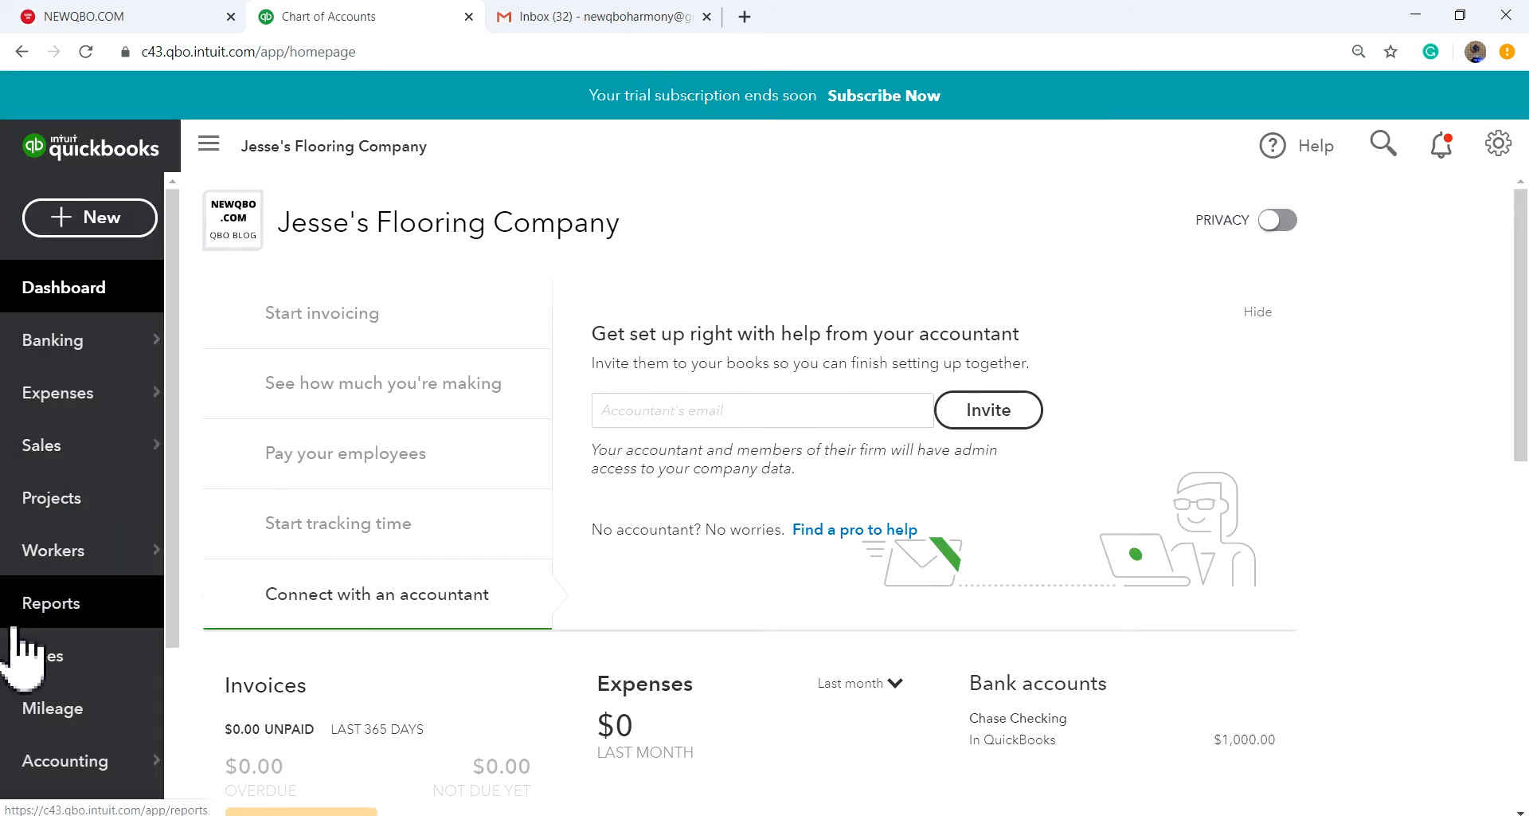
- Open the company's Chart of Accounts and locate the Cost of Goods Sold sub-accounts
scroll(48, 670, down, 3)
mouse_move(64, 548)
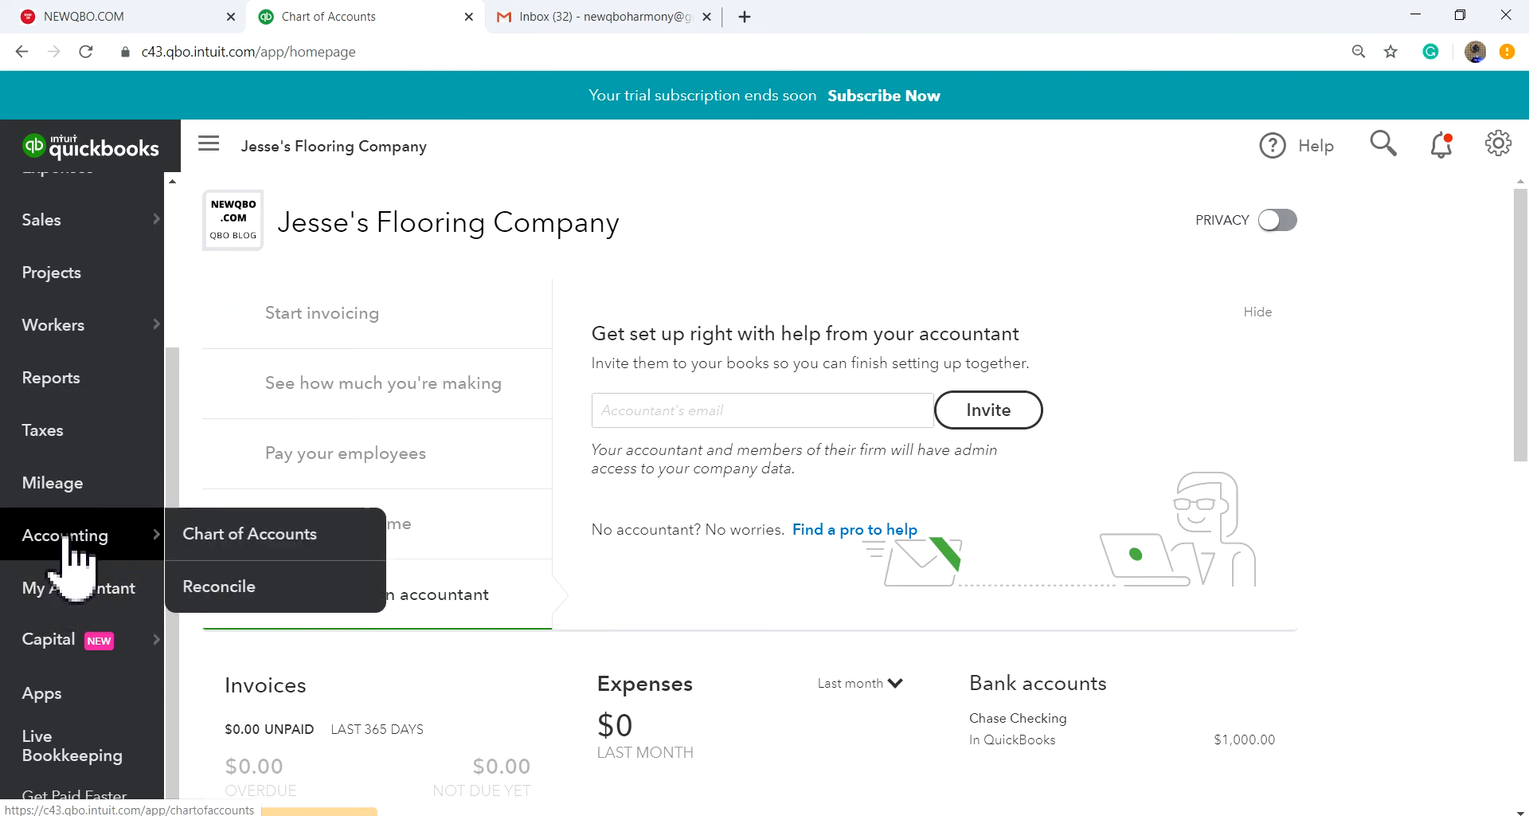
click(232, 541)
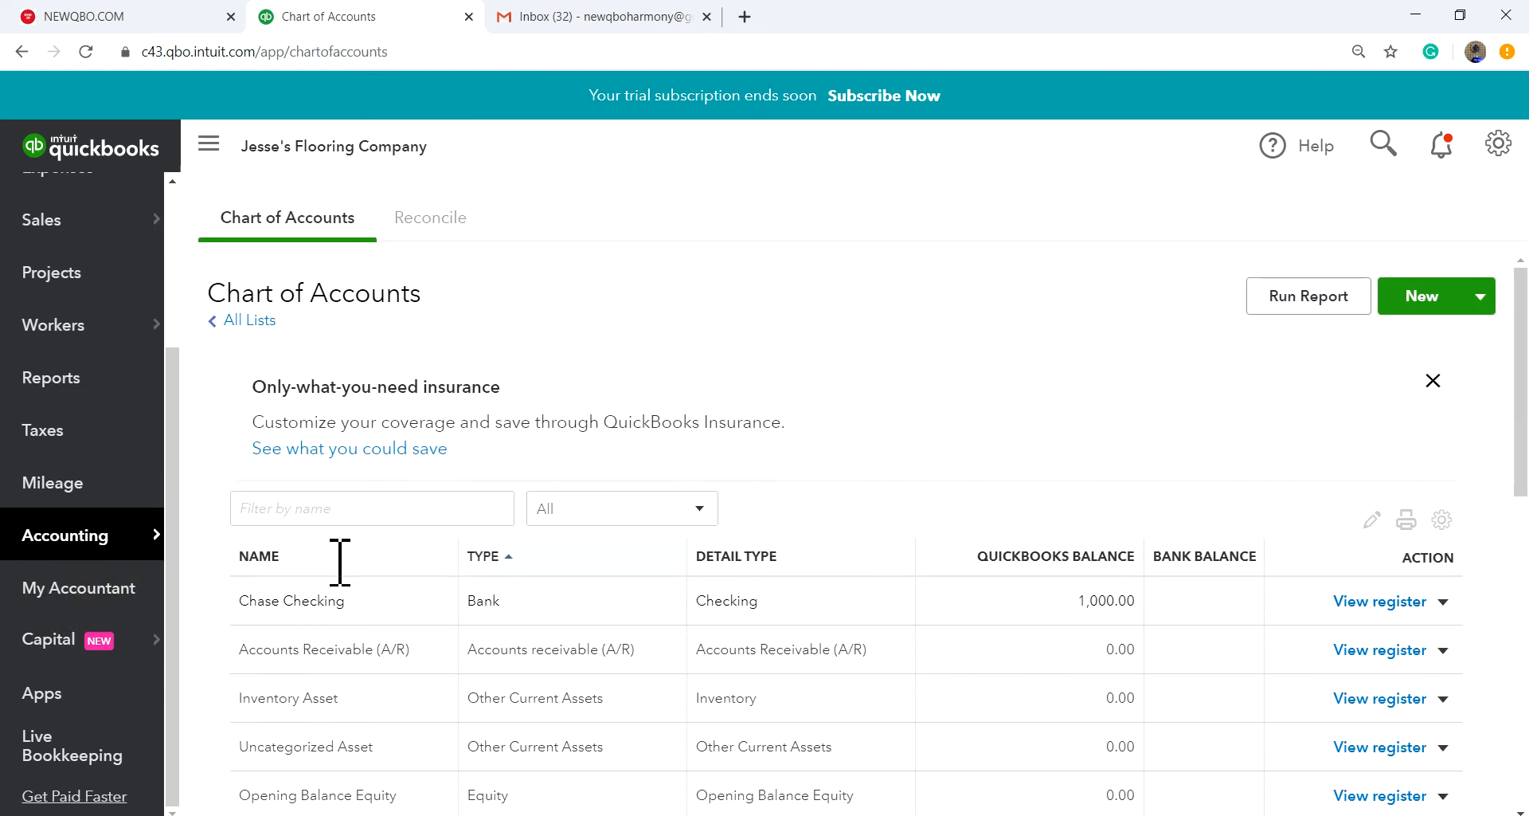
scroll(1014, 590, down, 8)
scroll(1014, 590, down, 2)
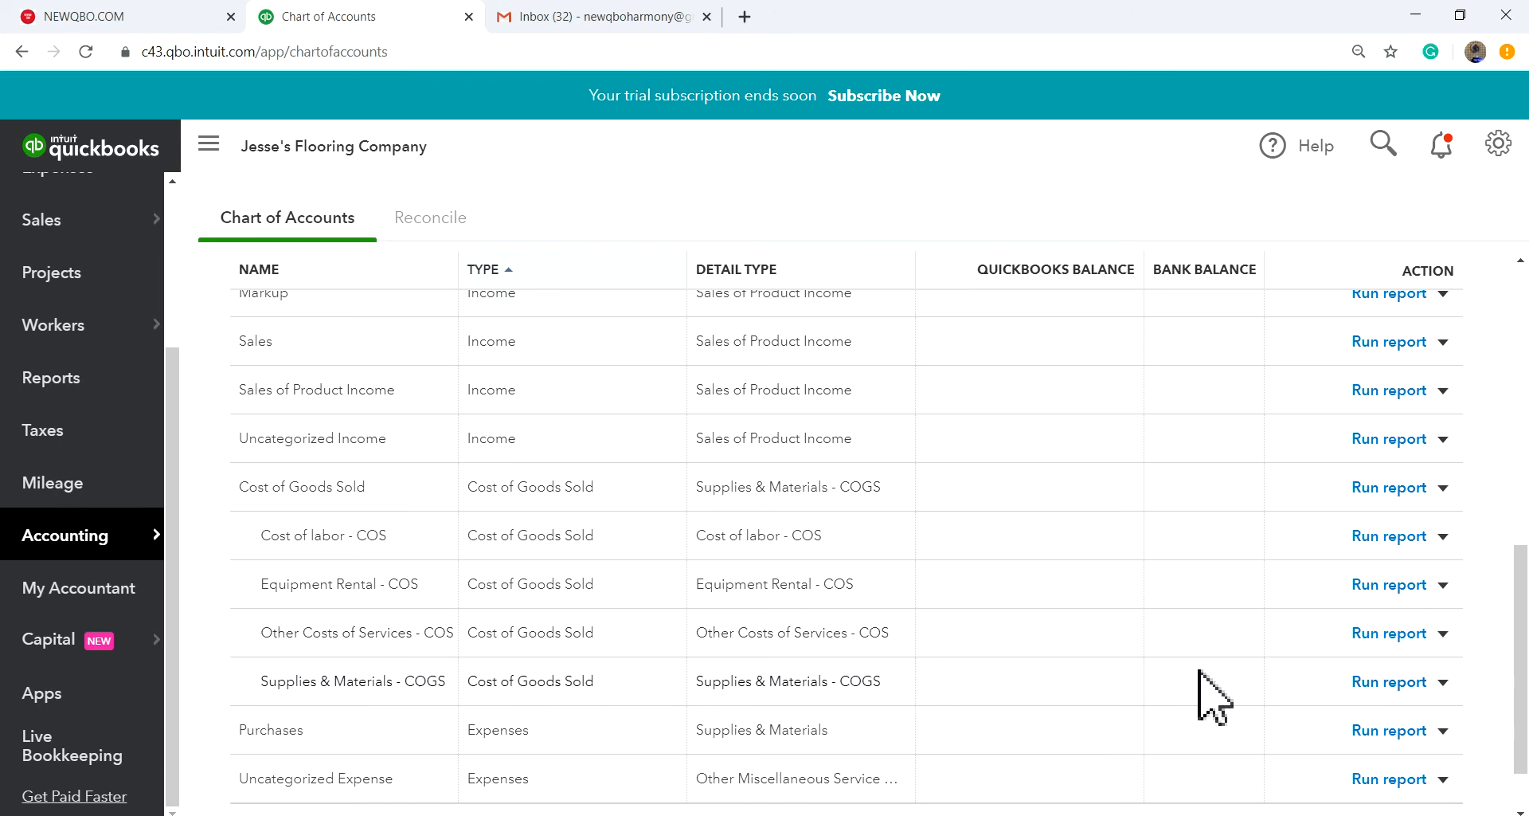
- Change the Supplies & Materials - COGS account's name and description to "Supplies & Materials - COS" and save the account
click(1444, 682)
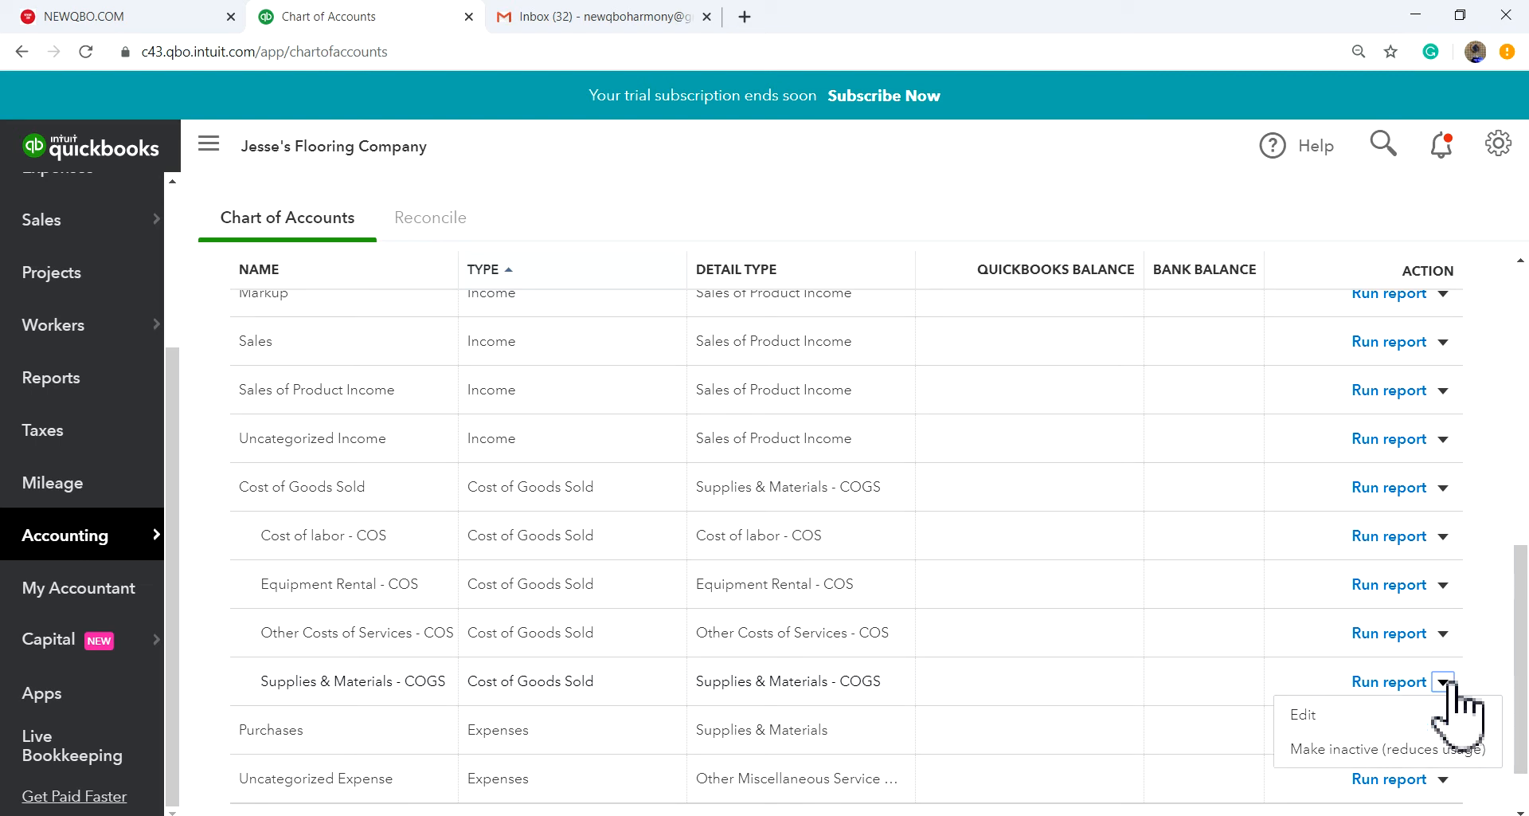
click(1306, 715)
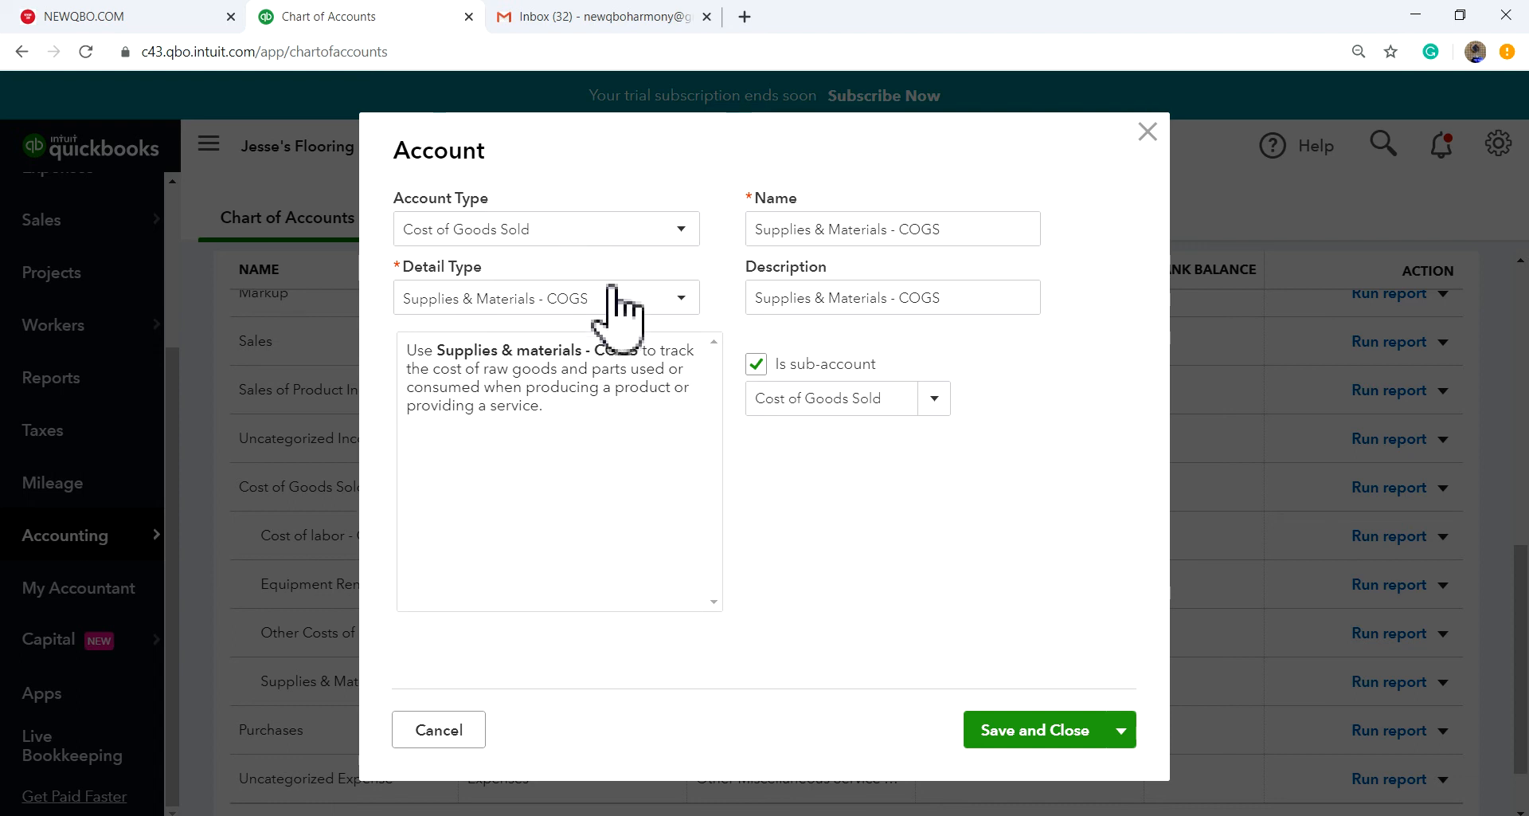
click(683, 300)
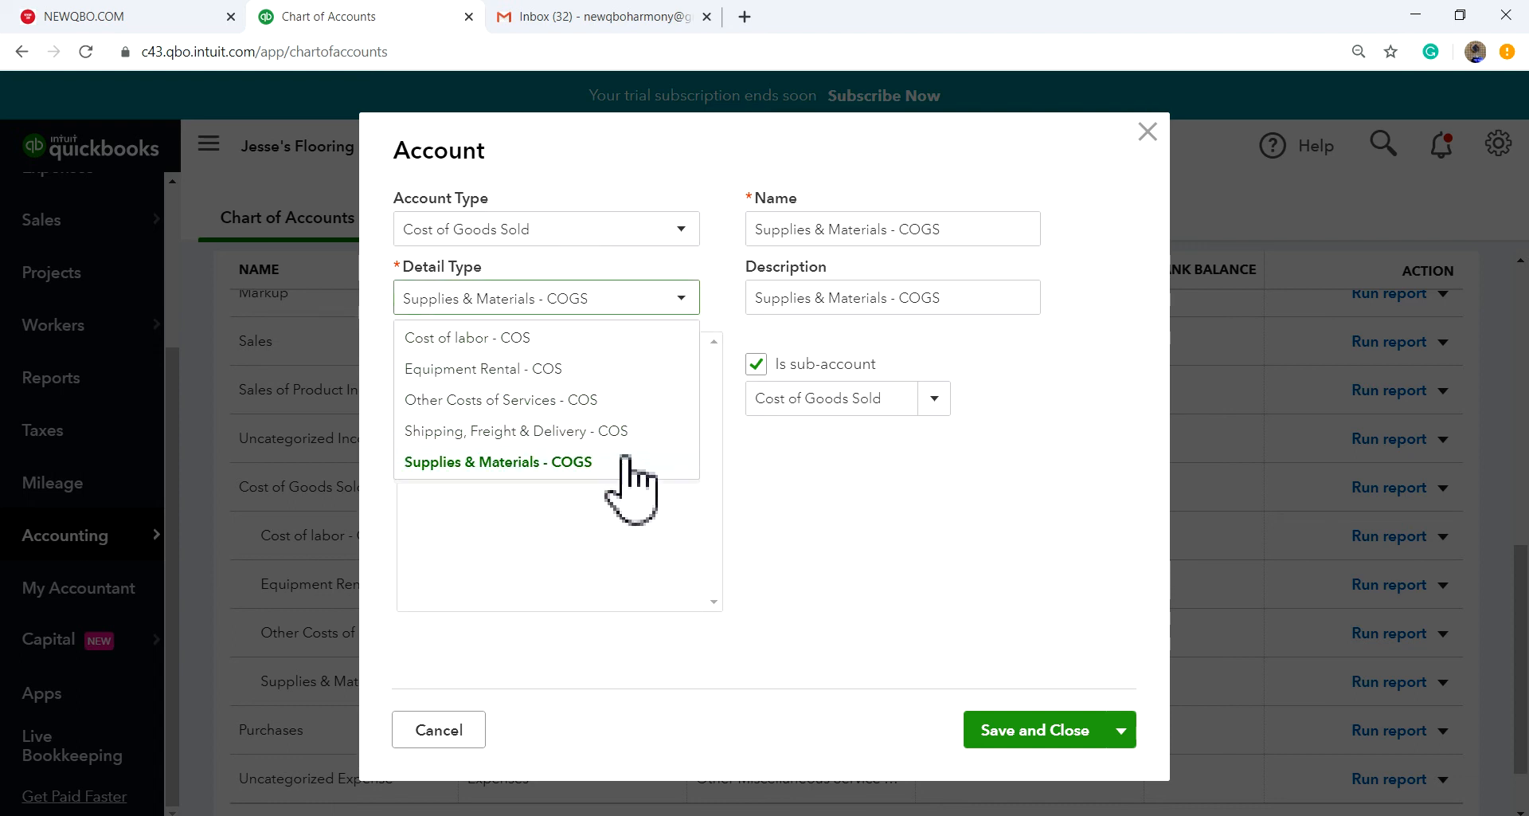
click(563, 463)
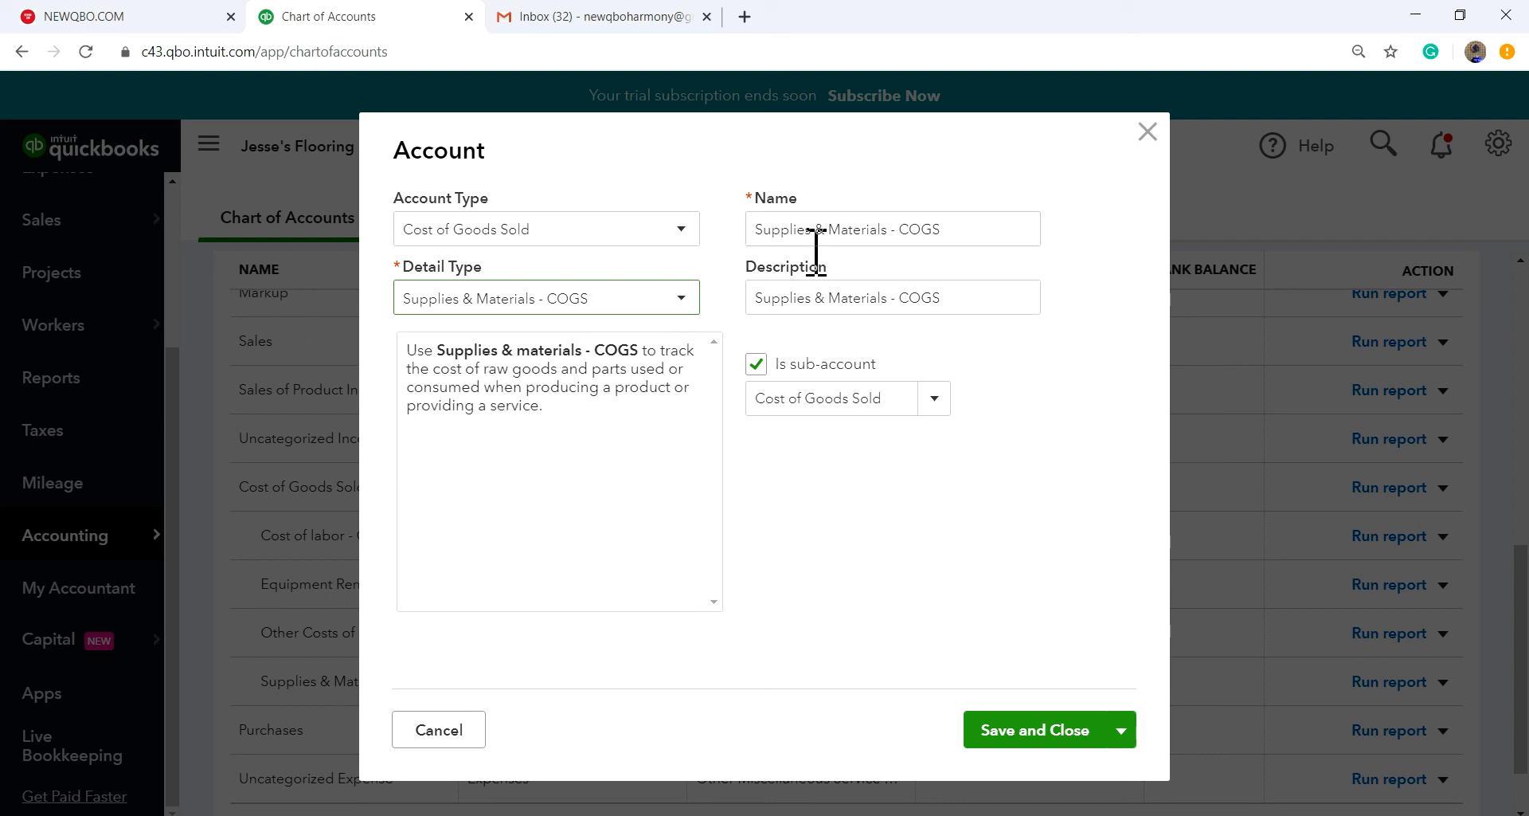
triple_click(972, 234)
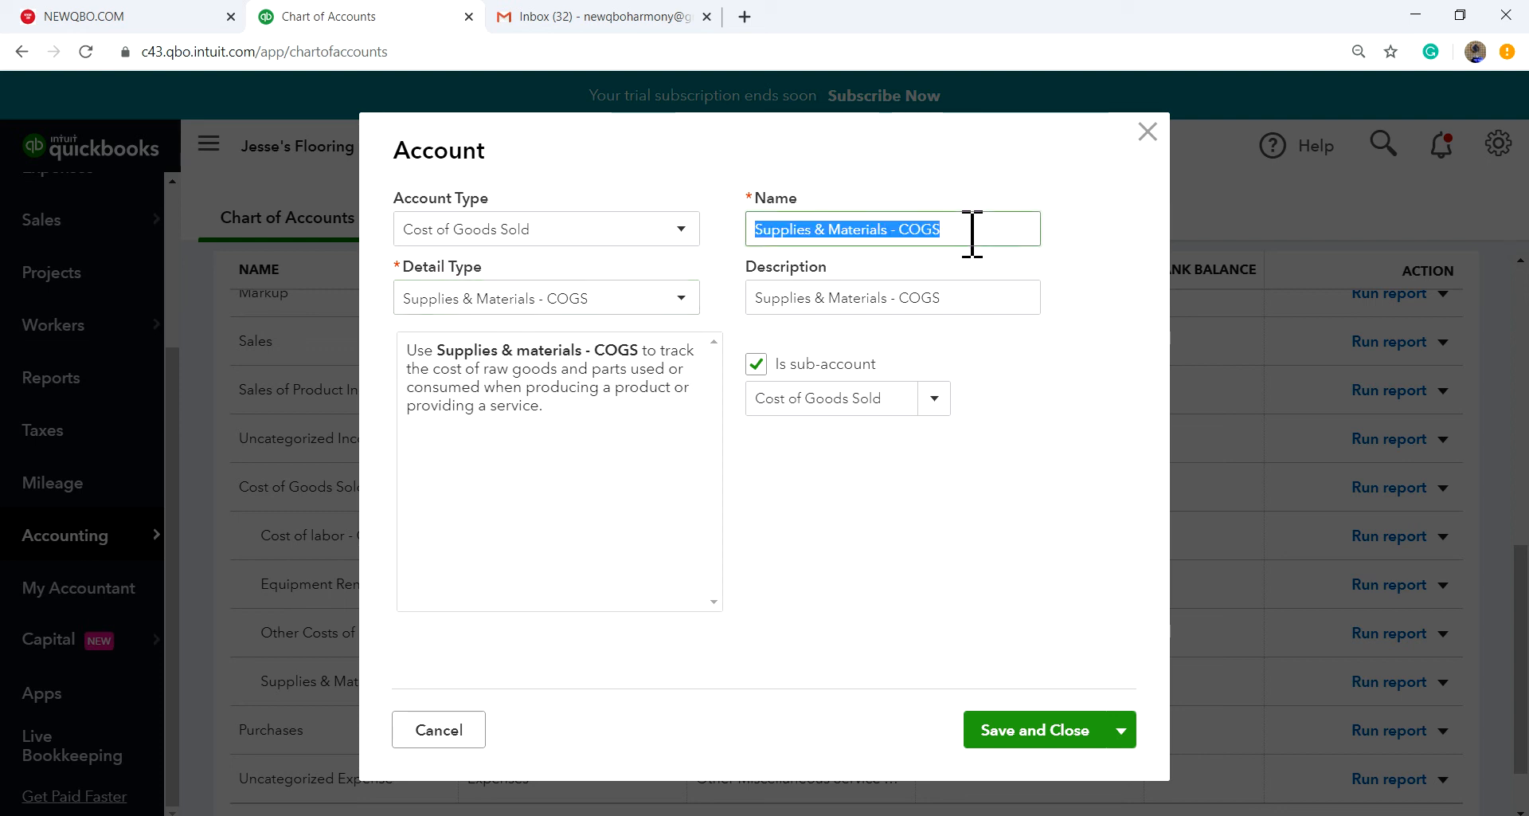
click(984, 234)
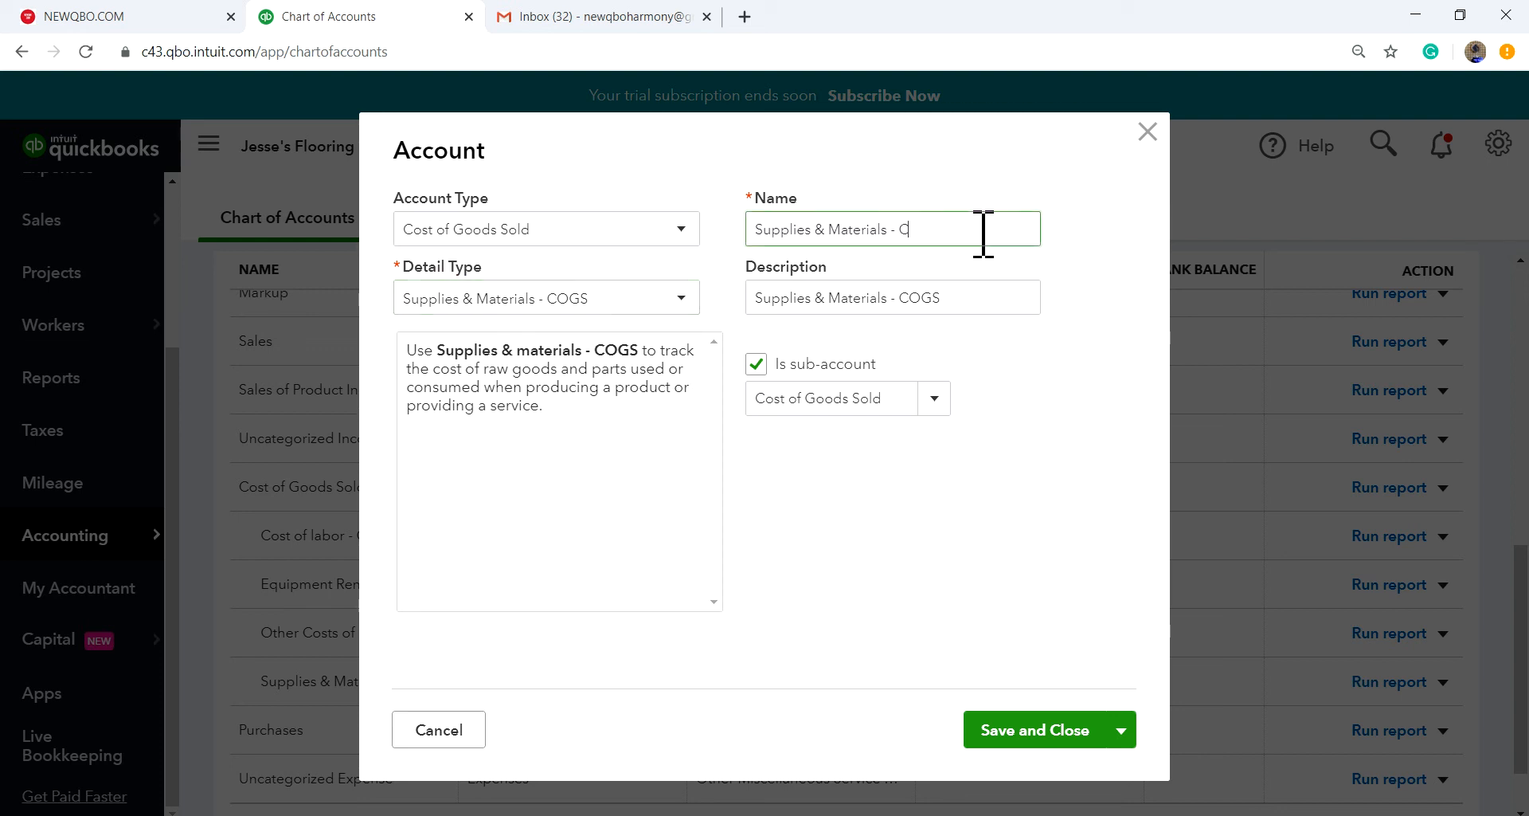
triple_click(968, 305)
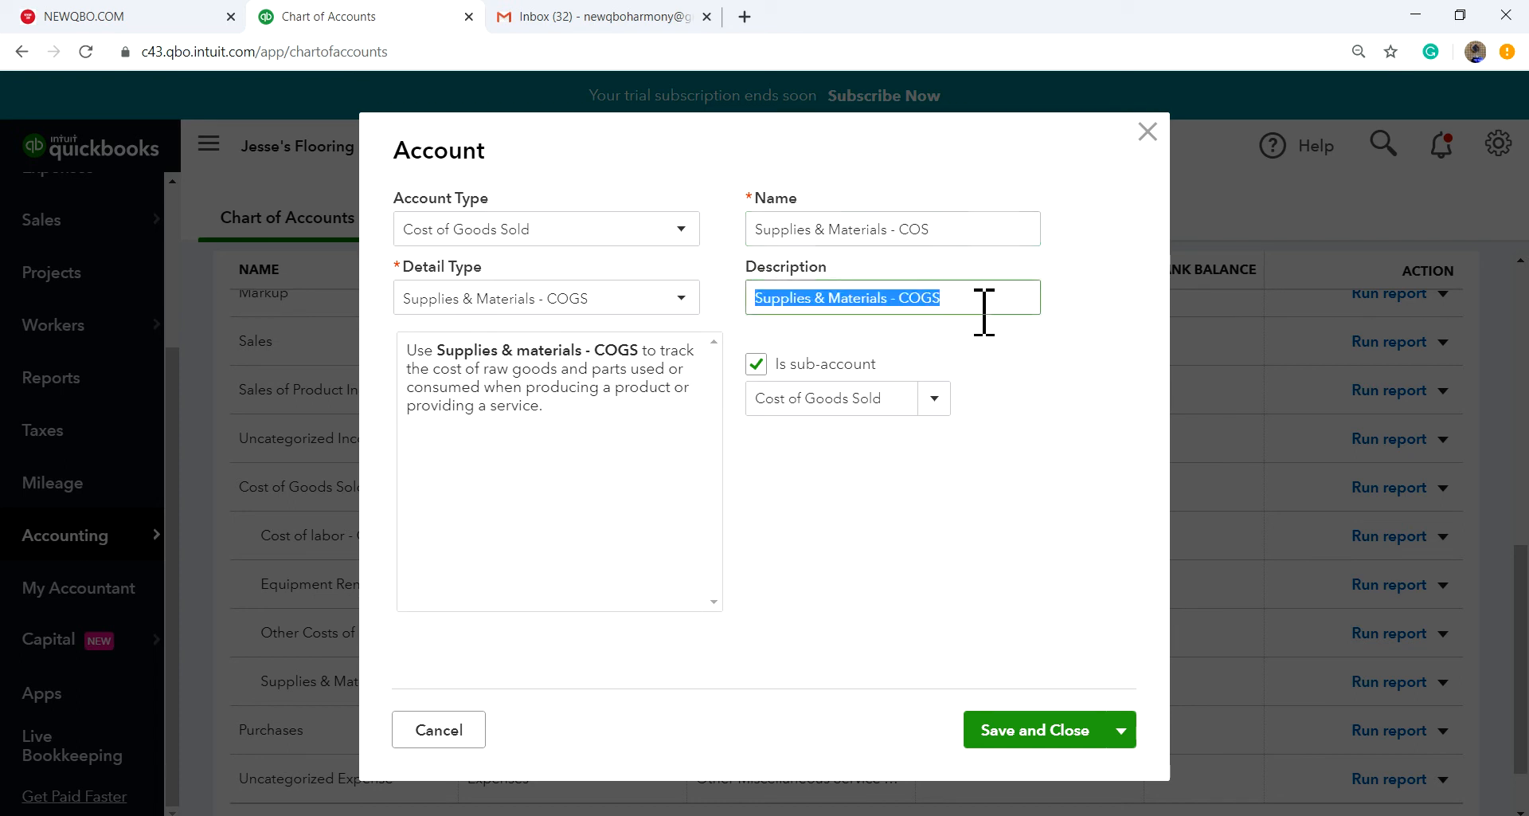
click(984, 312)
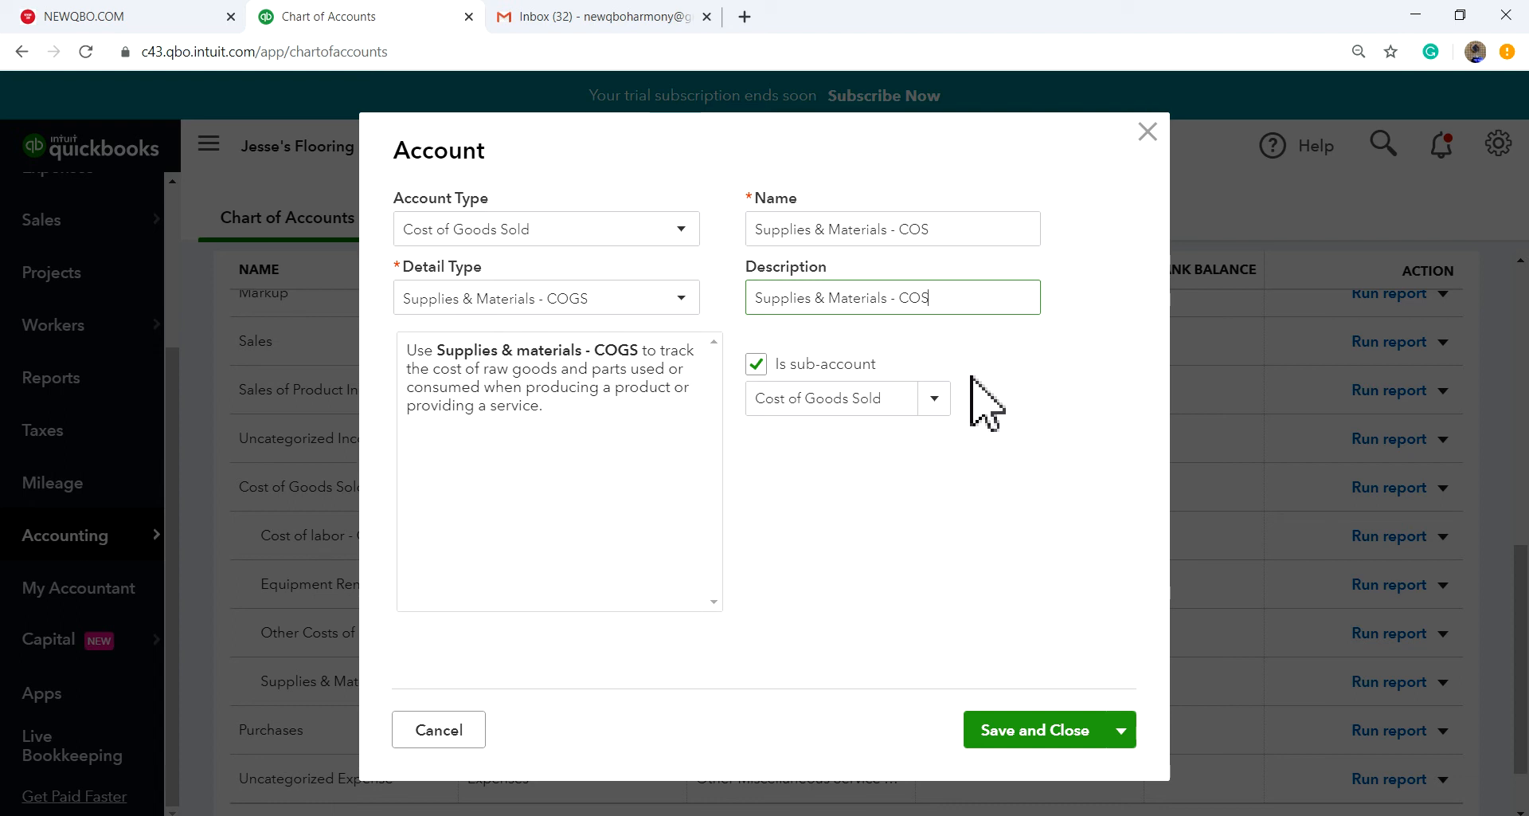
click(936, 404)
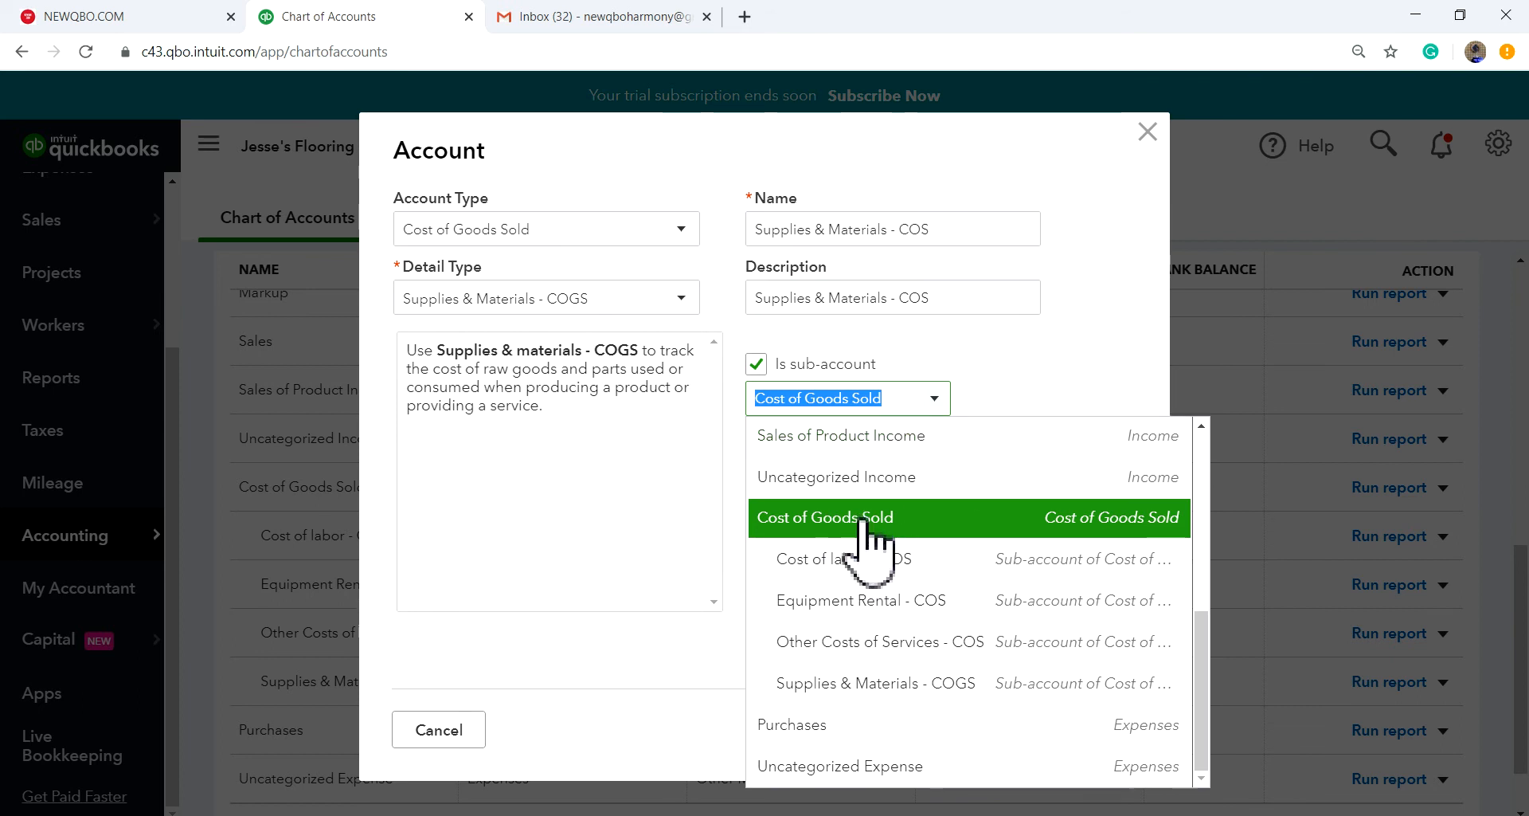
click(1008, 366)
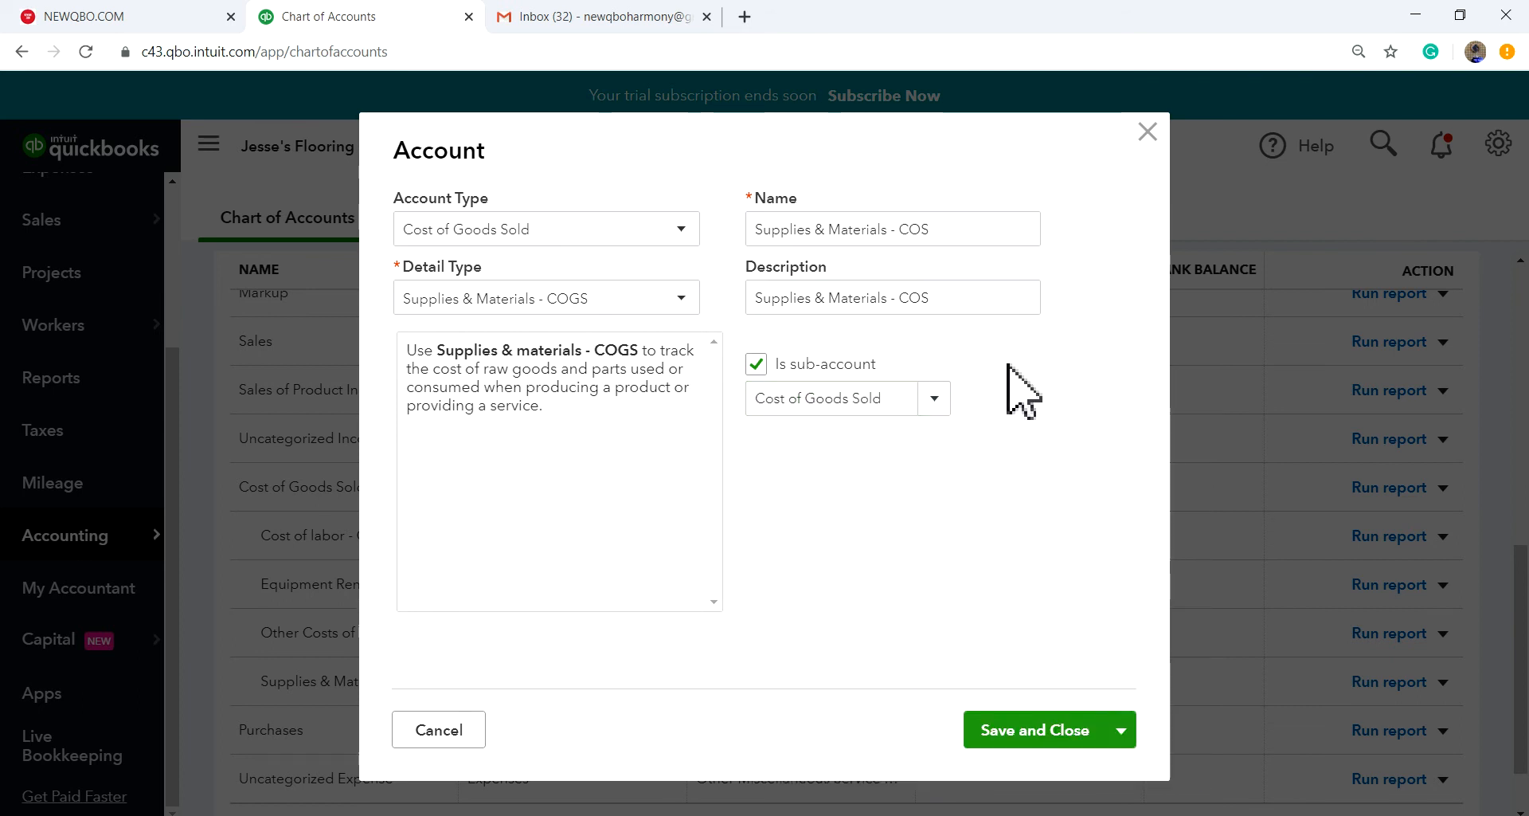
click(1030, 731)
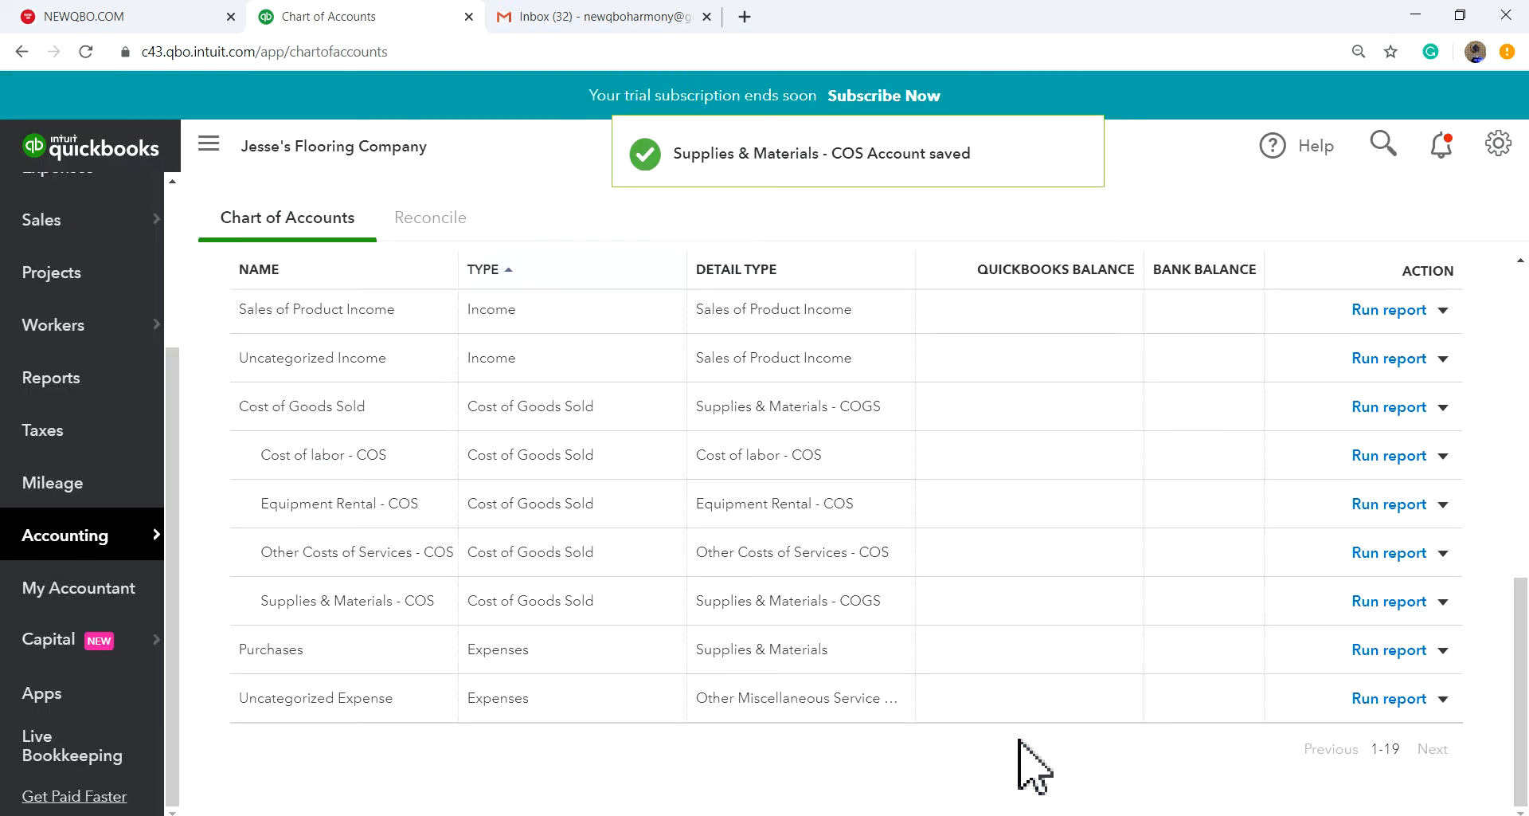
- Rename the parent Cost of Goods Sold account as "Cost of Sales", use the same text as its description, and save it
click(1445, 407)
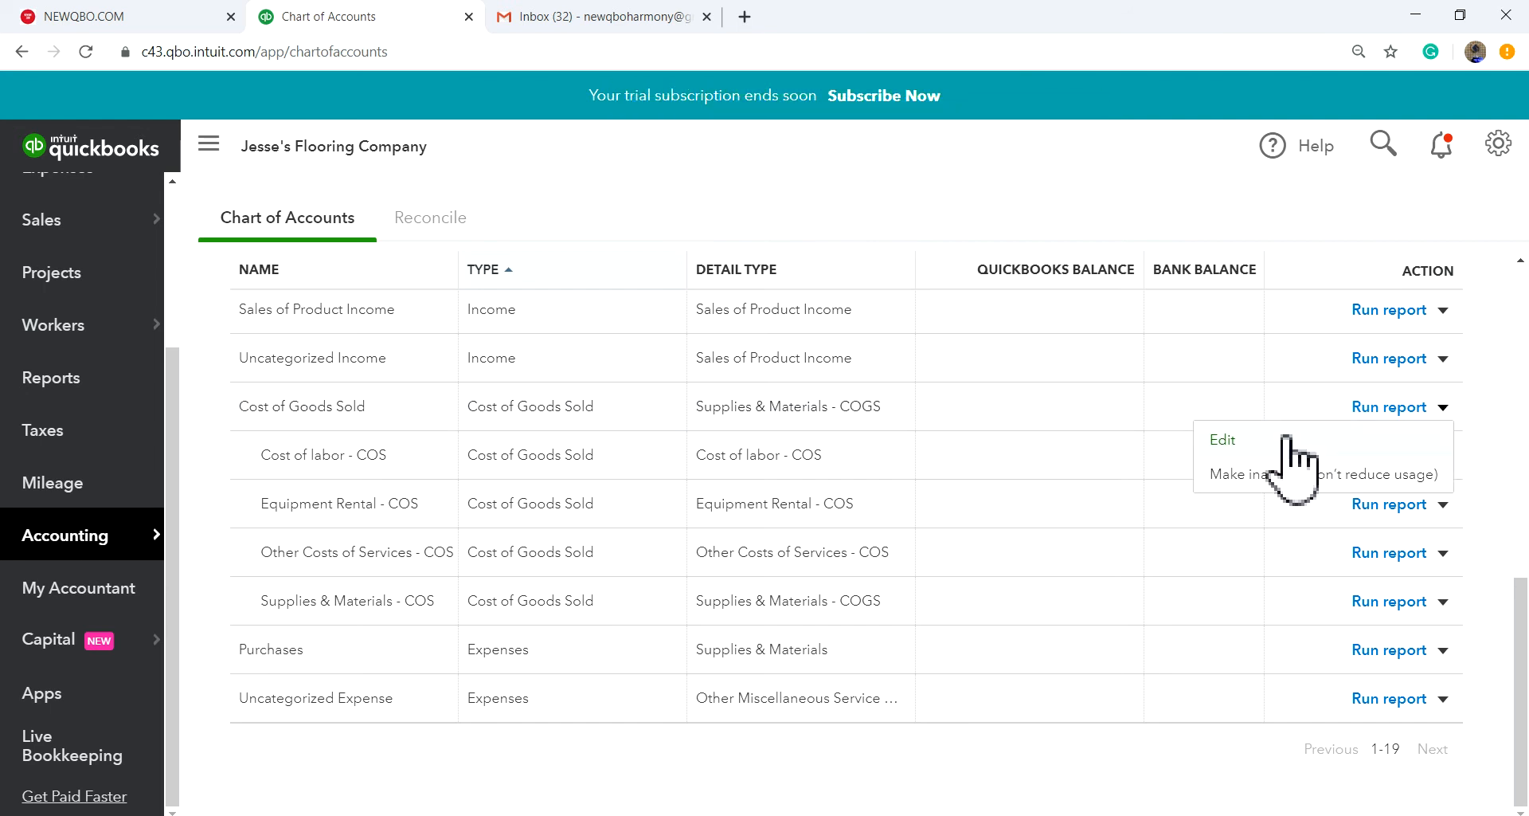
click(1223, 439)
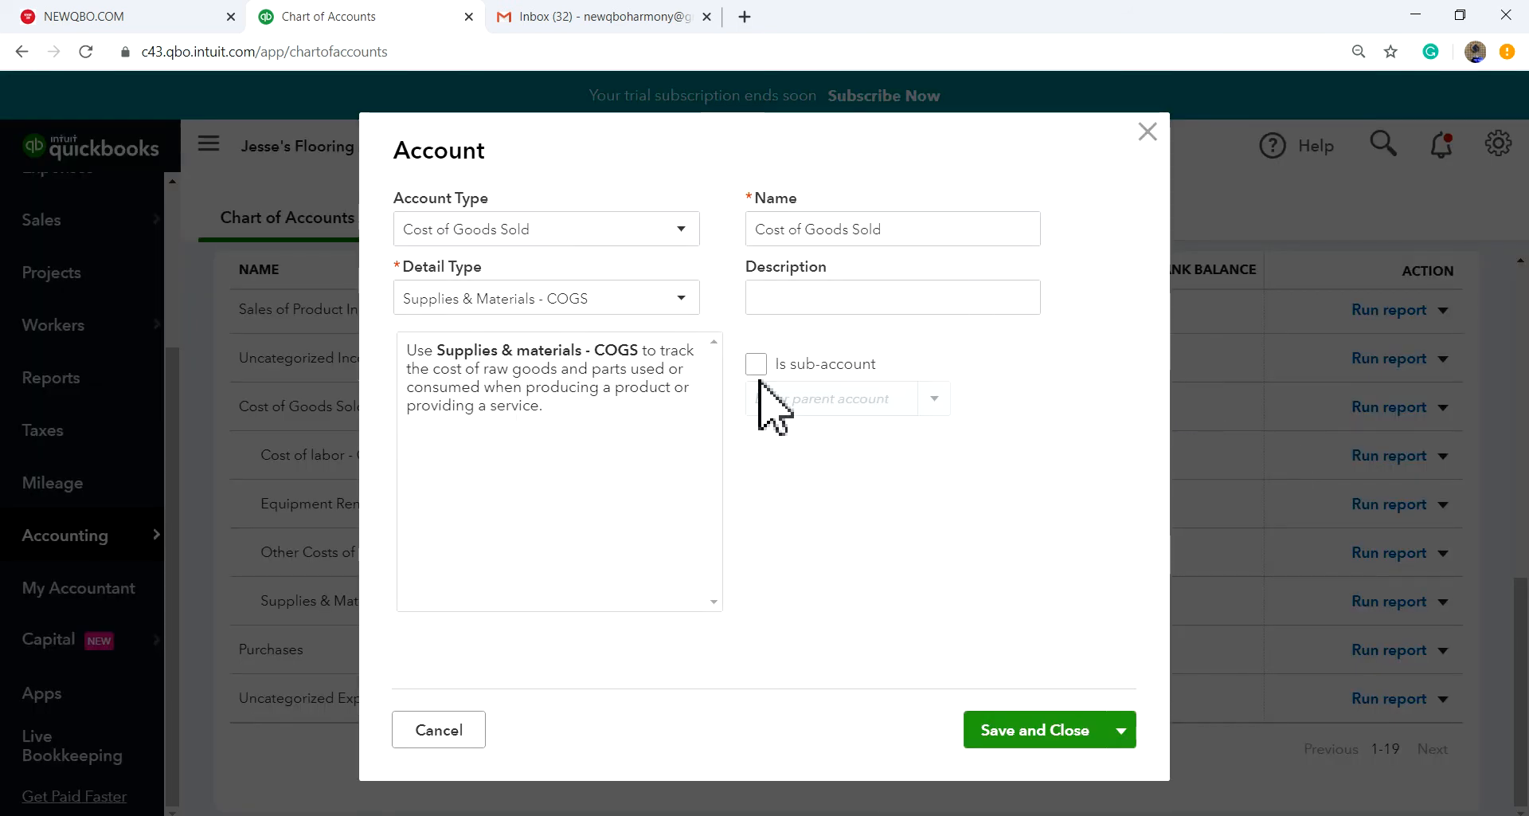
click(973, 235)
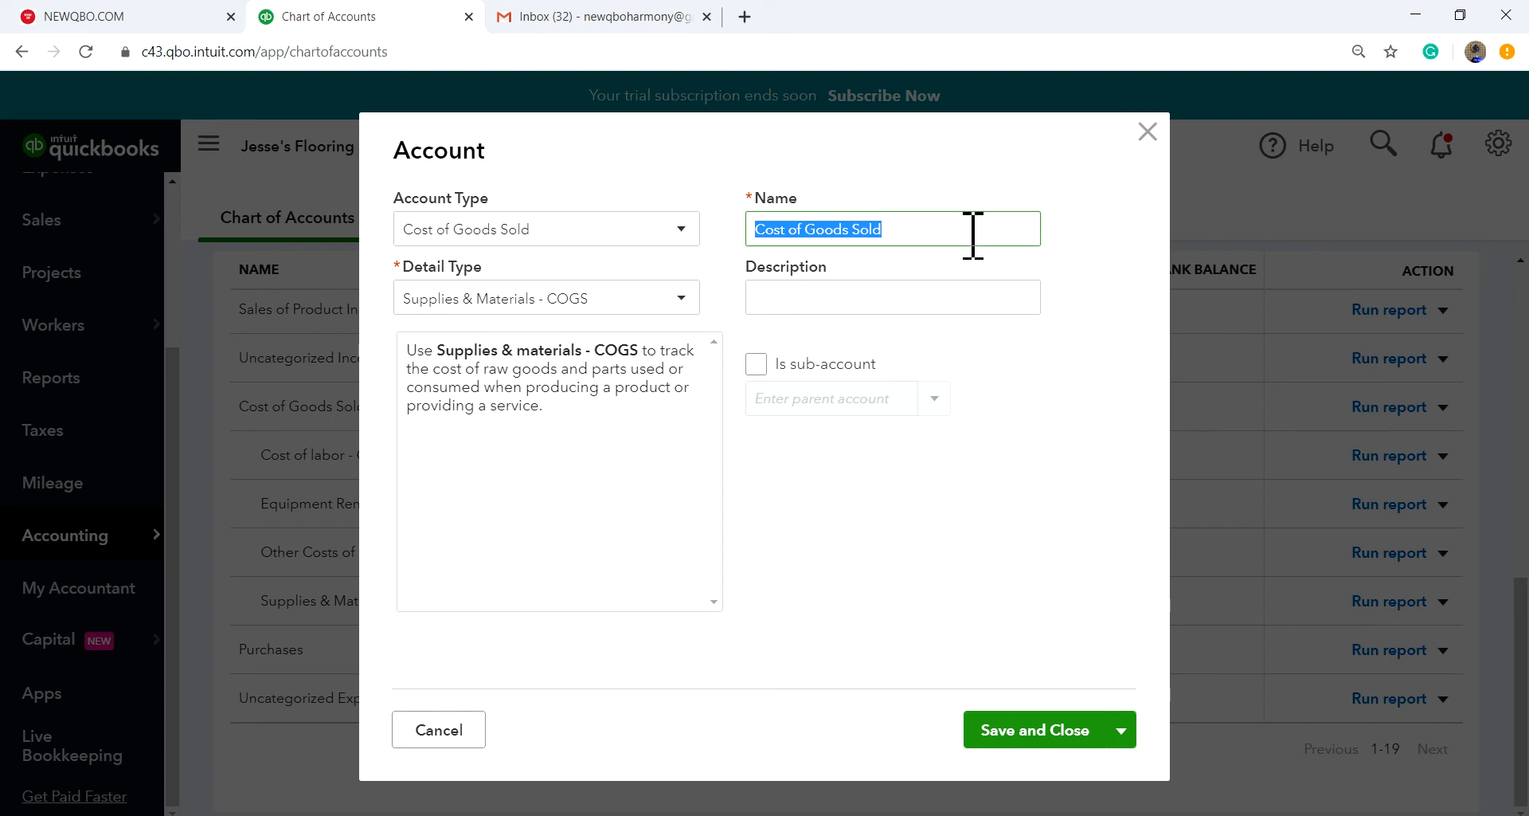
text(c)
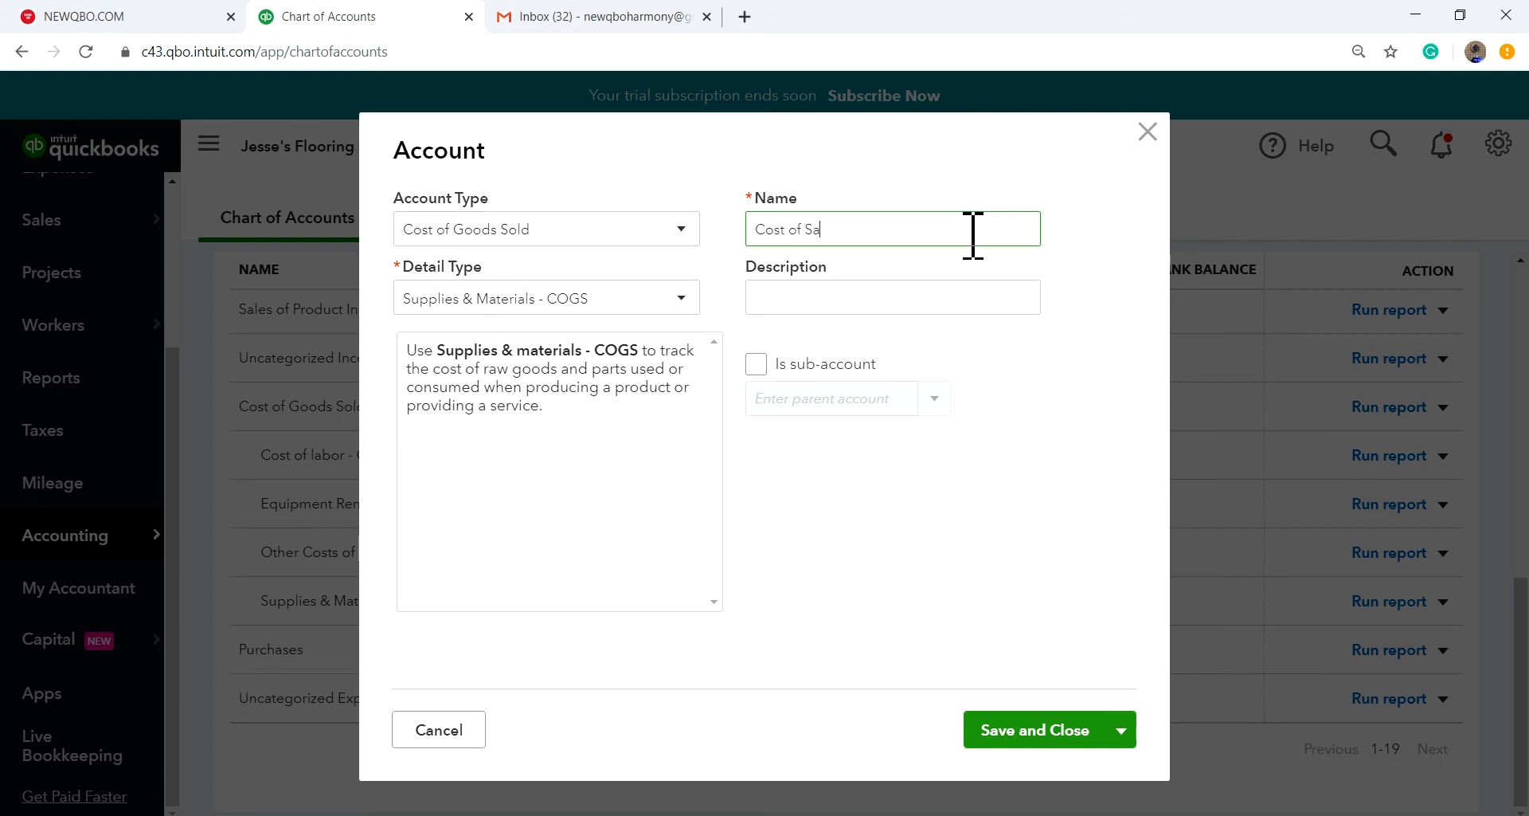
click(868, 297)
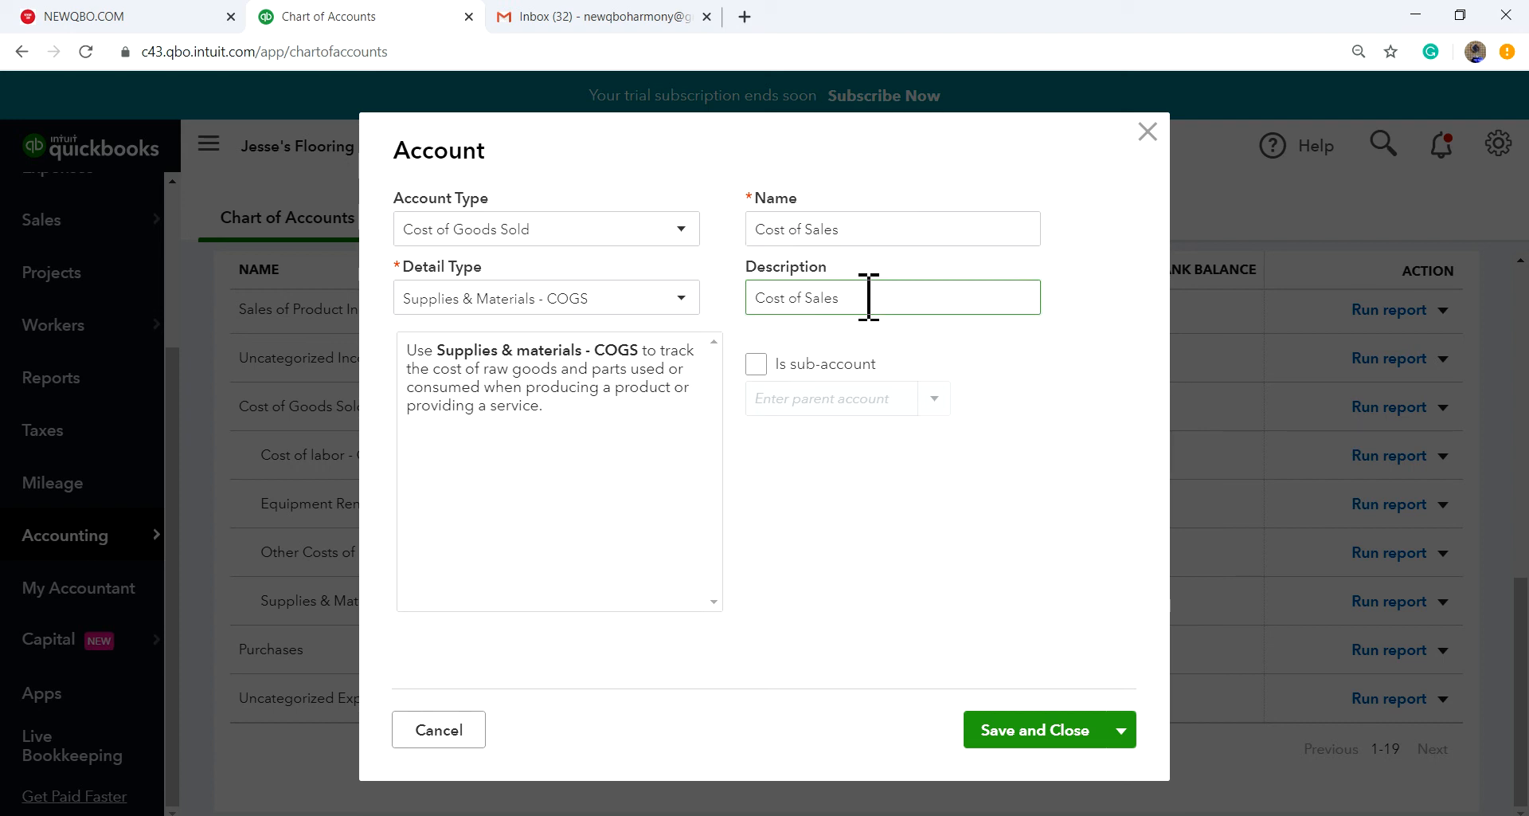
click(680, 298)
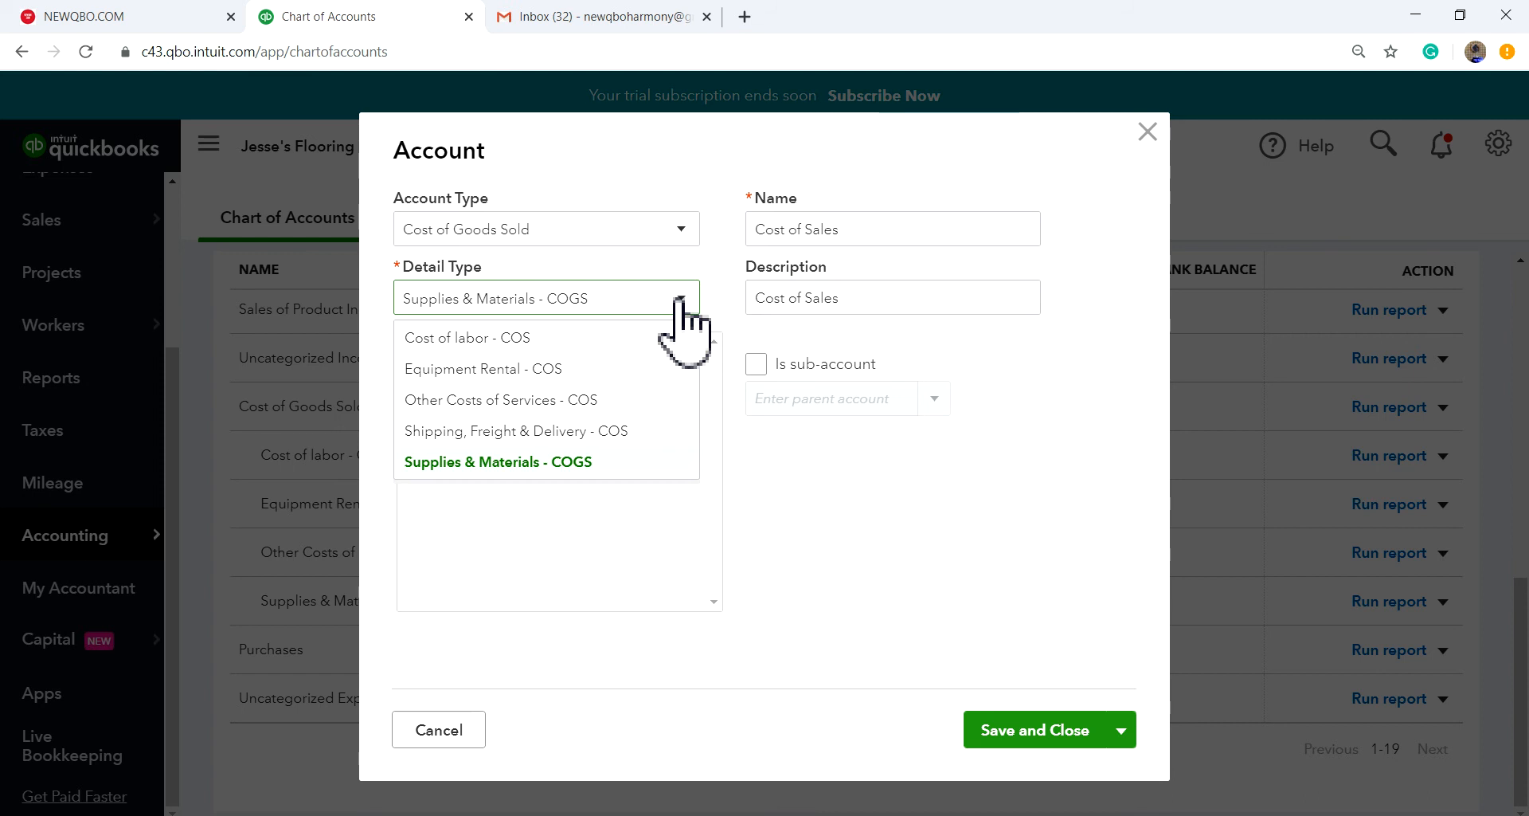
click(584, 464)
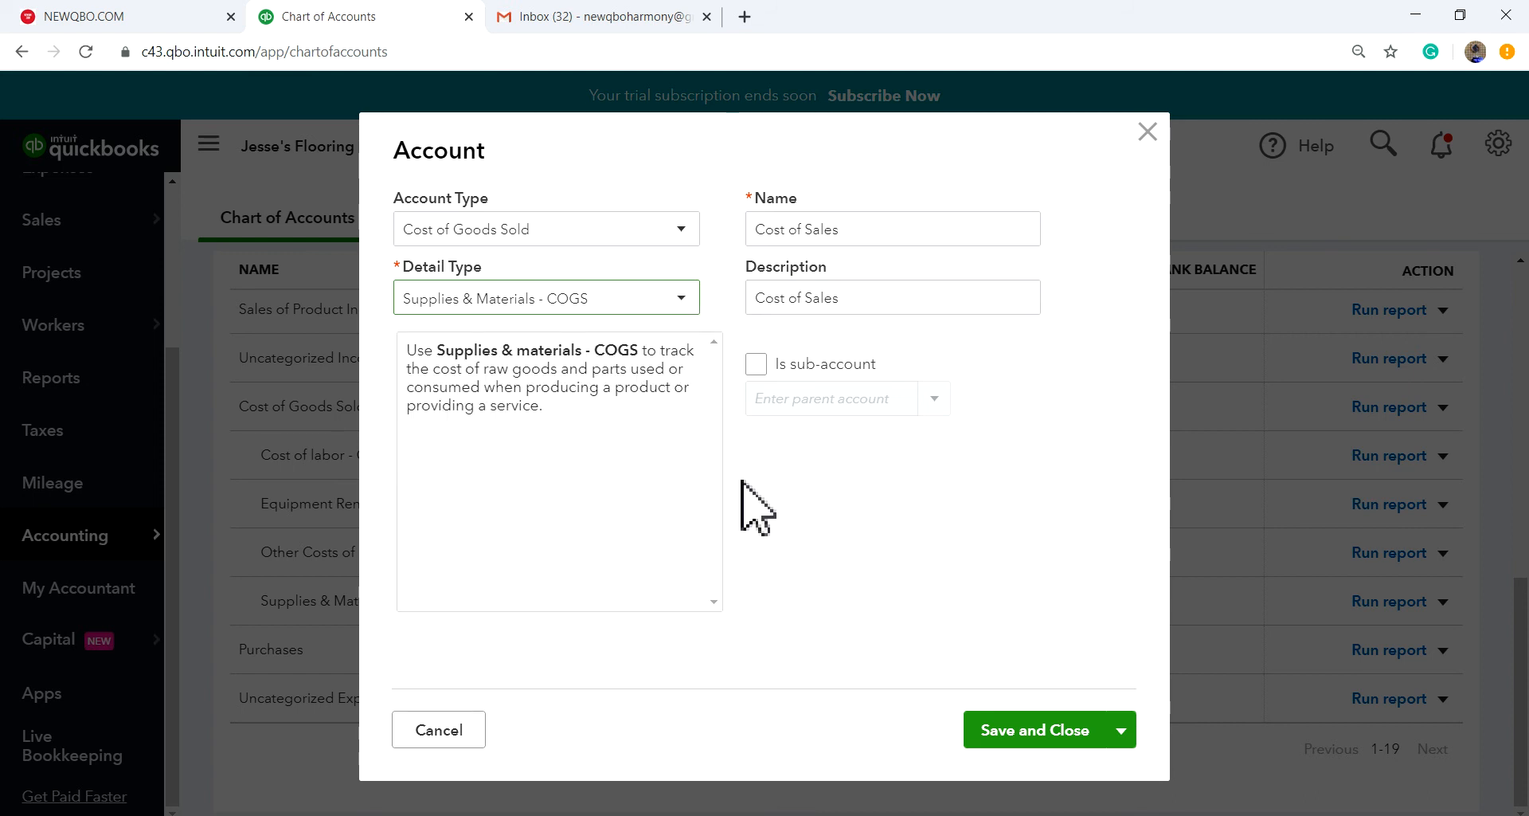
click(1012, 730)
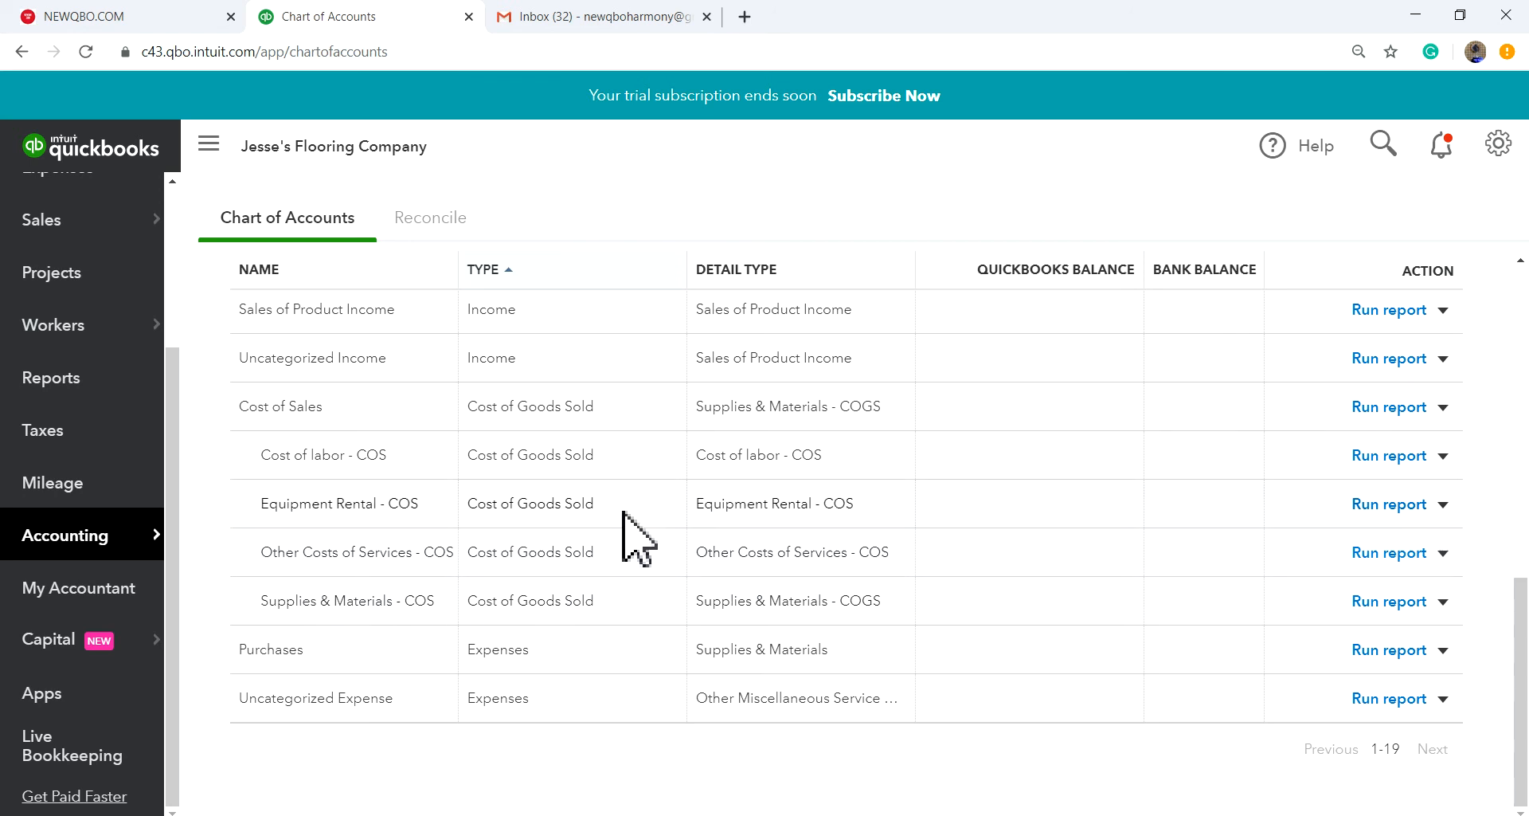
- Check which parent account the Cost of labor - COS account belongs to and save the account
click(1444, 456)
click(1303, 488)
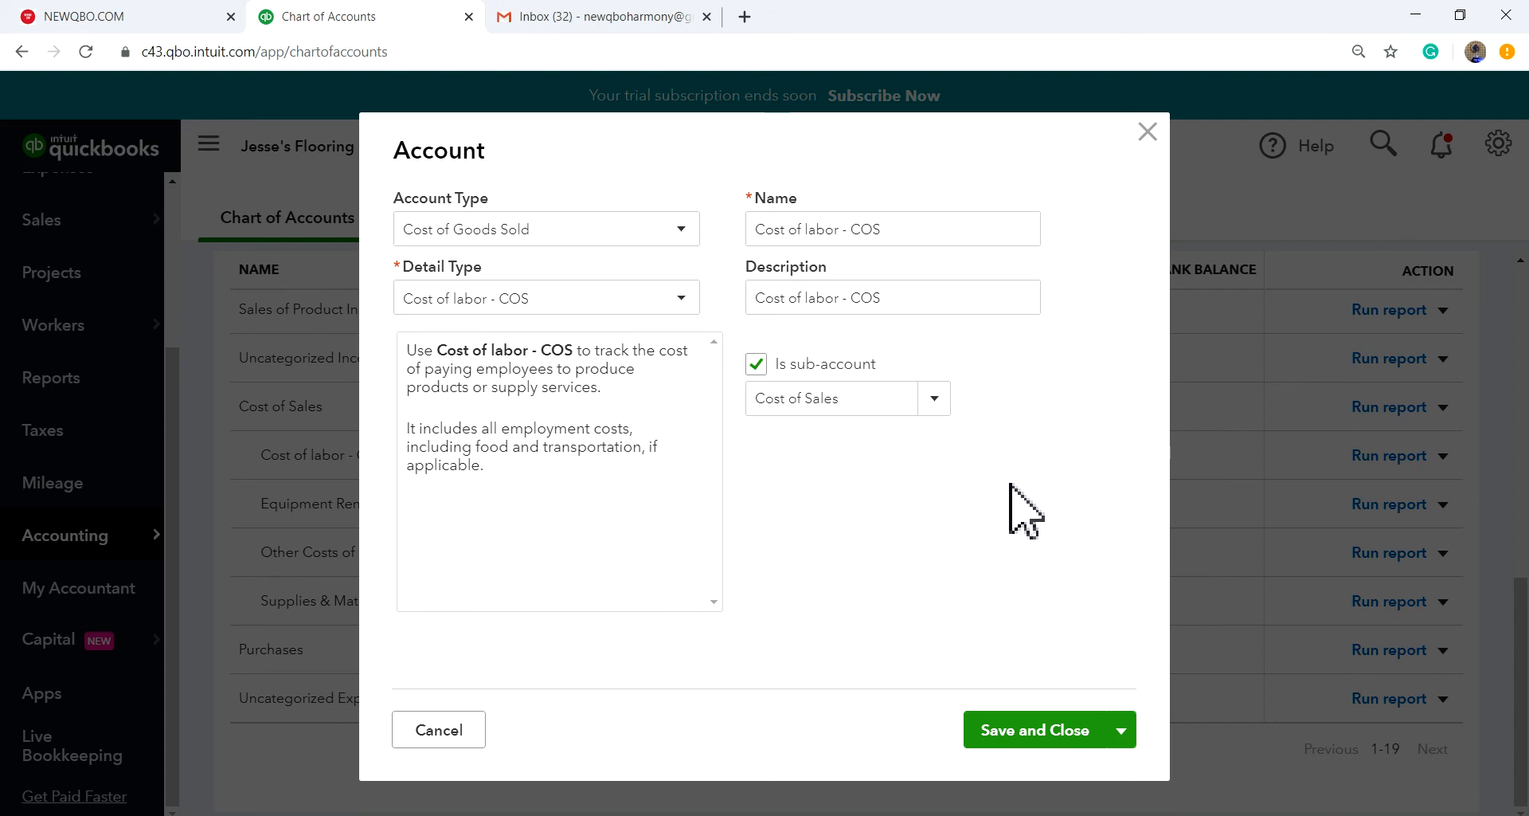
click(948, 405)
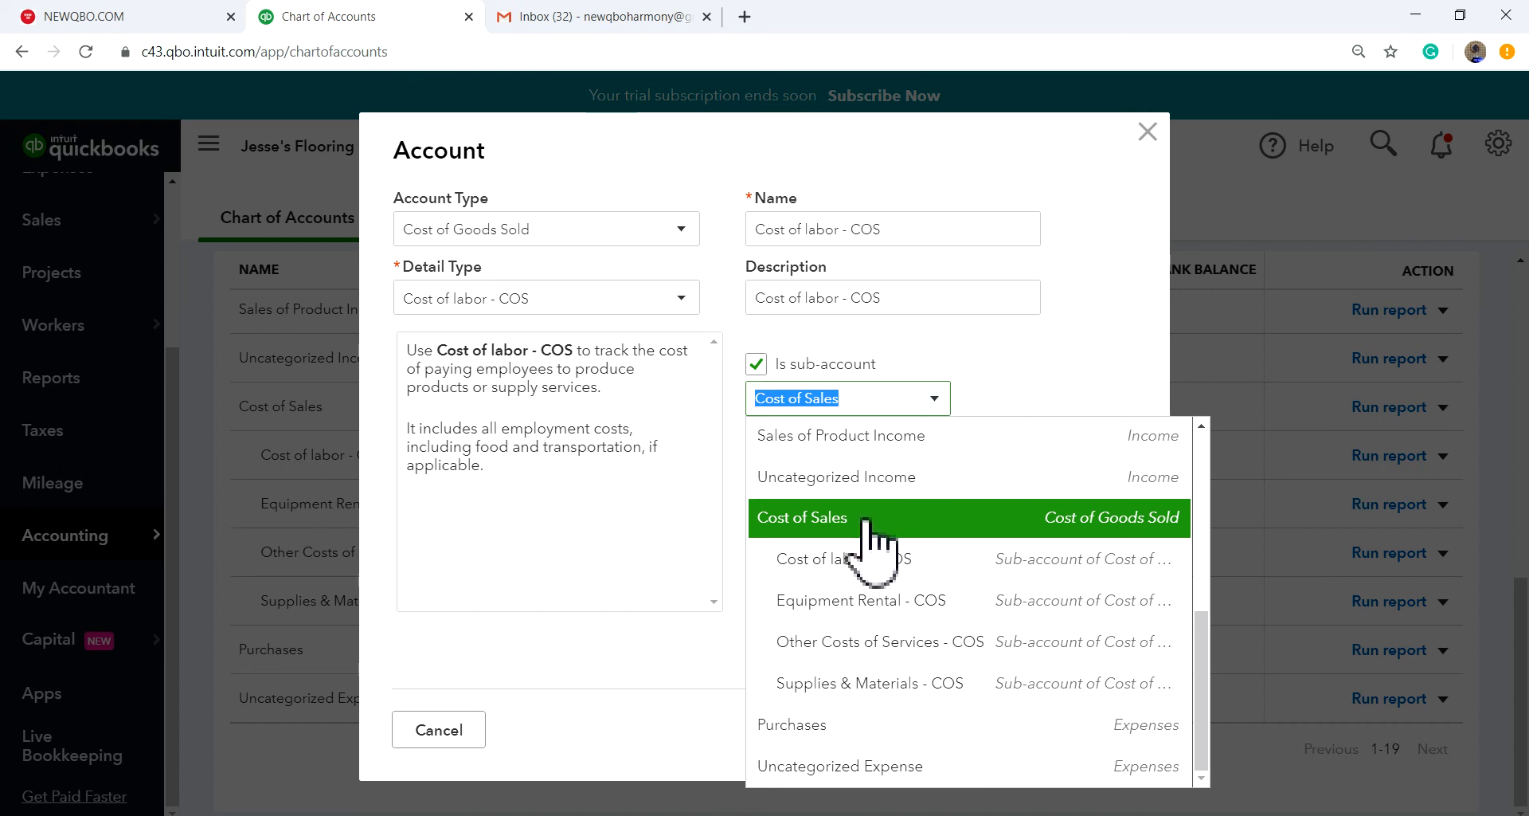
click(1029, 370)
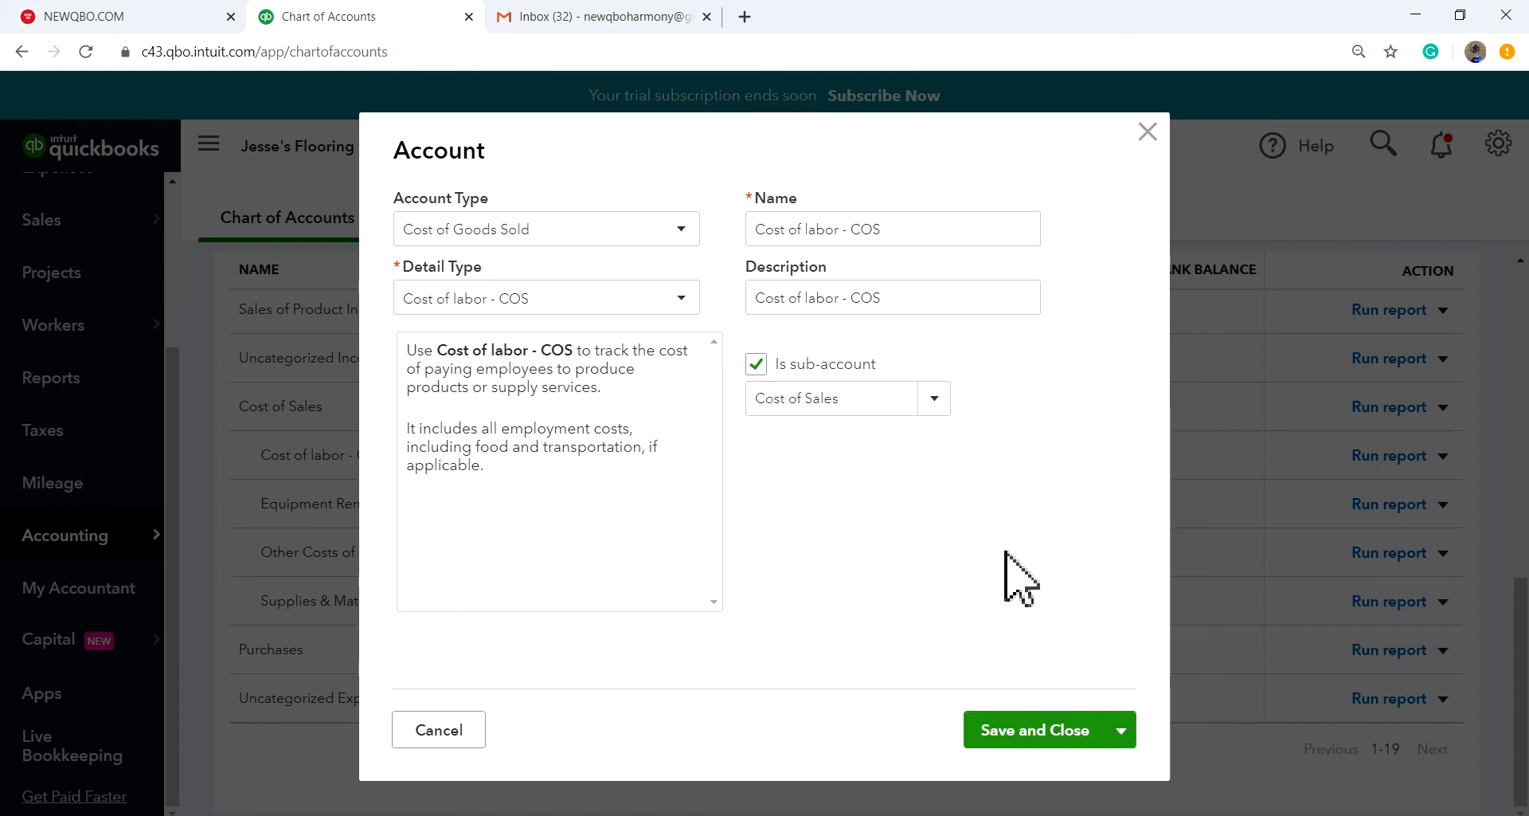
click(1043, 733)
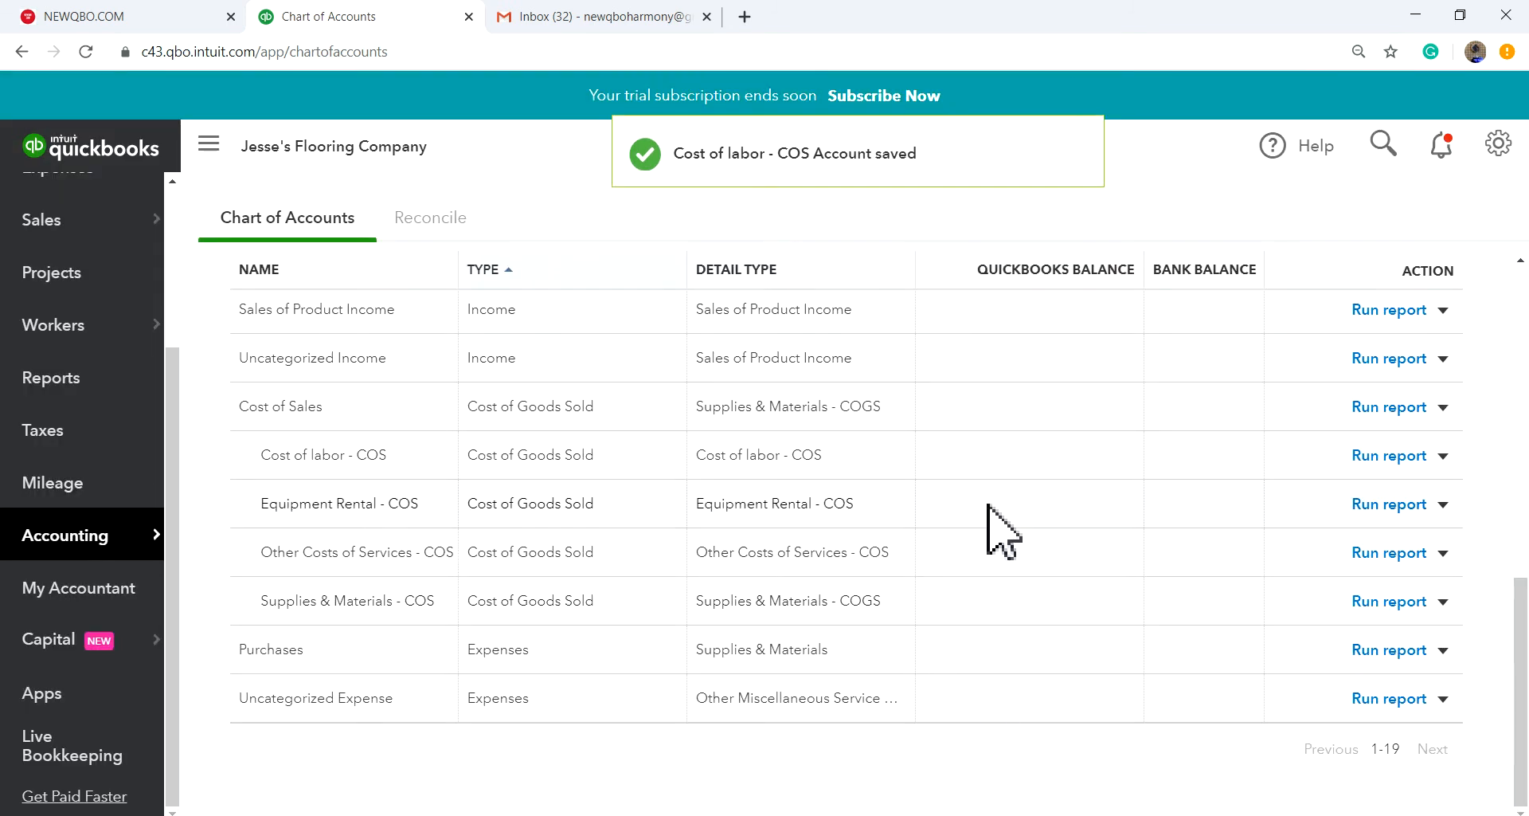
- Start a new expense from the company's dashboard and choose Costco as the payee
scroll(43, 371, up, 3)
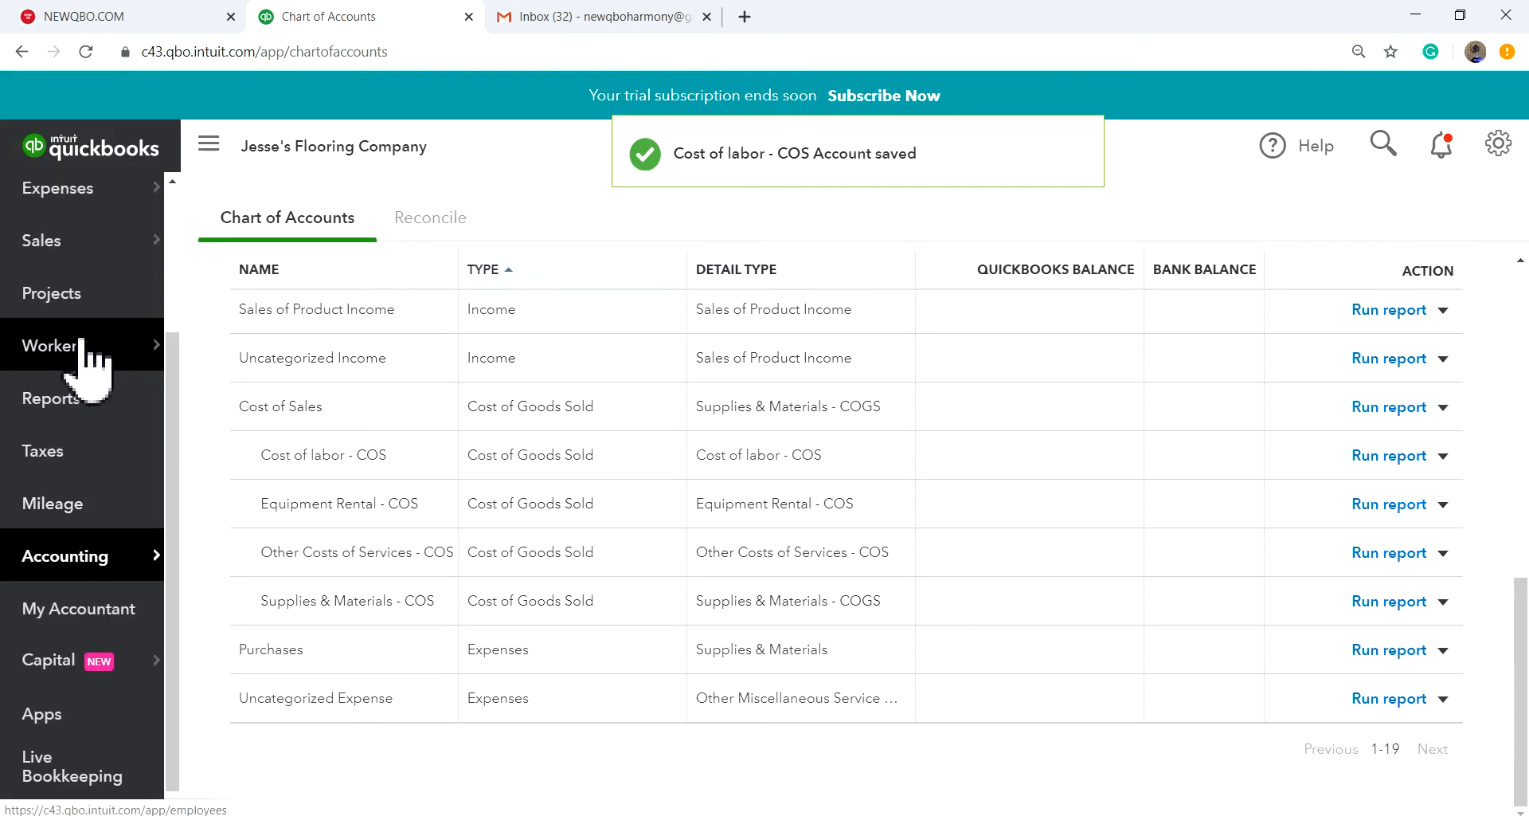
click(71, 289)
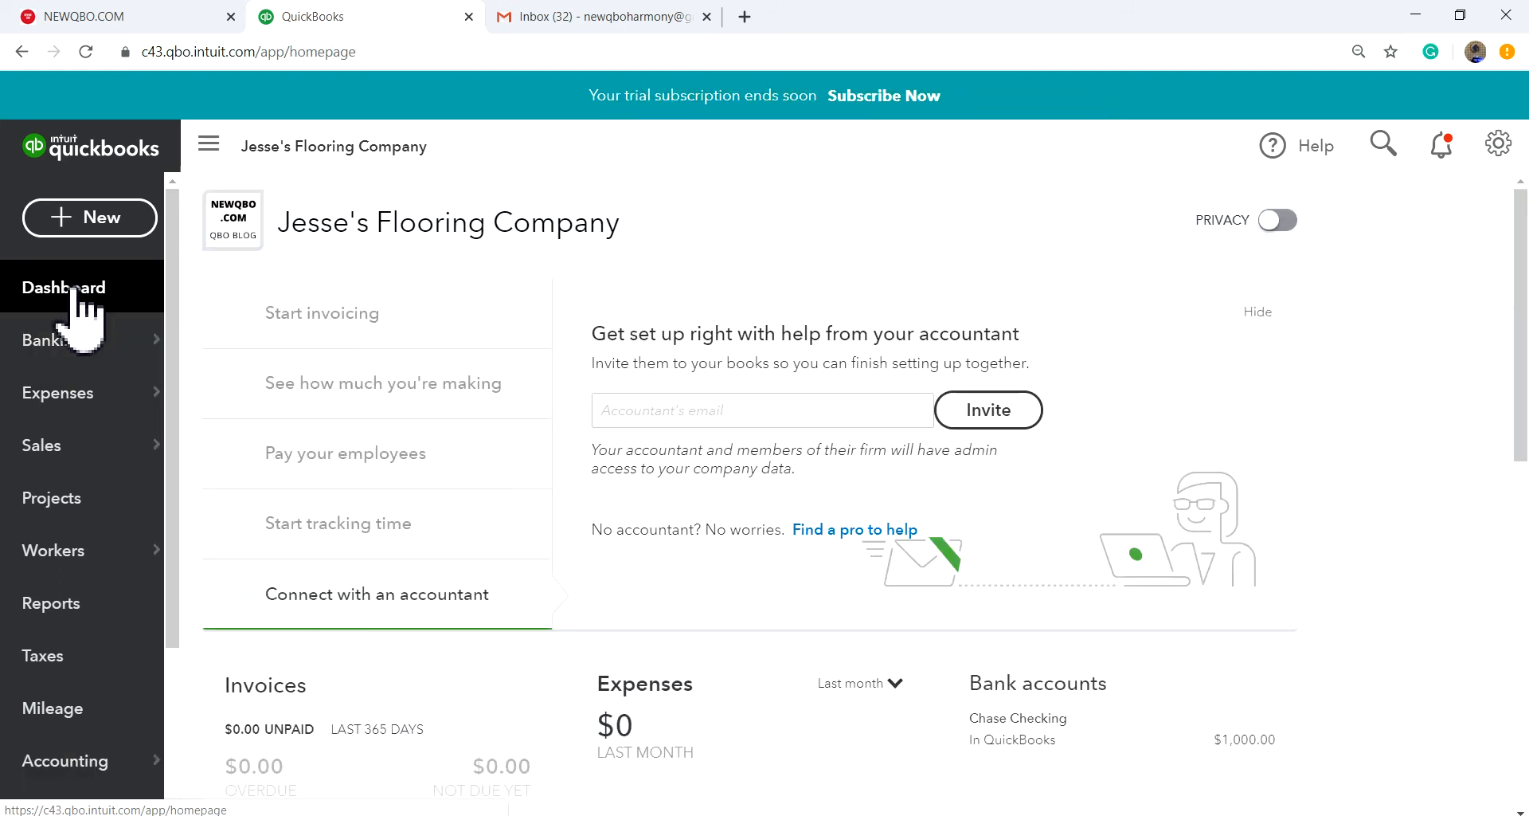
click(102, 220)
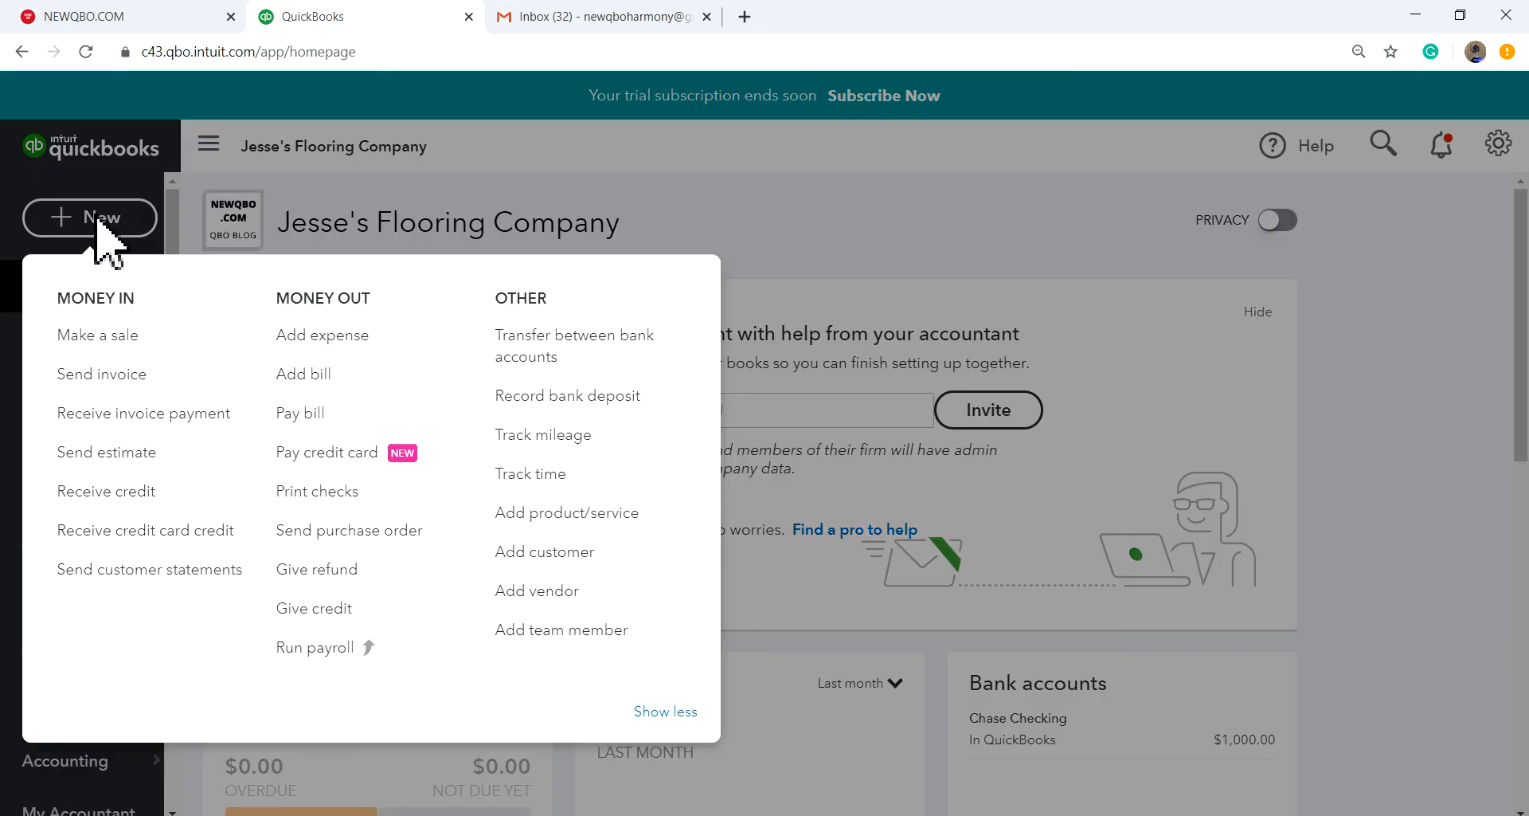
click(297, 341)
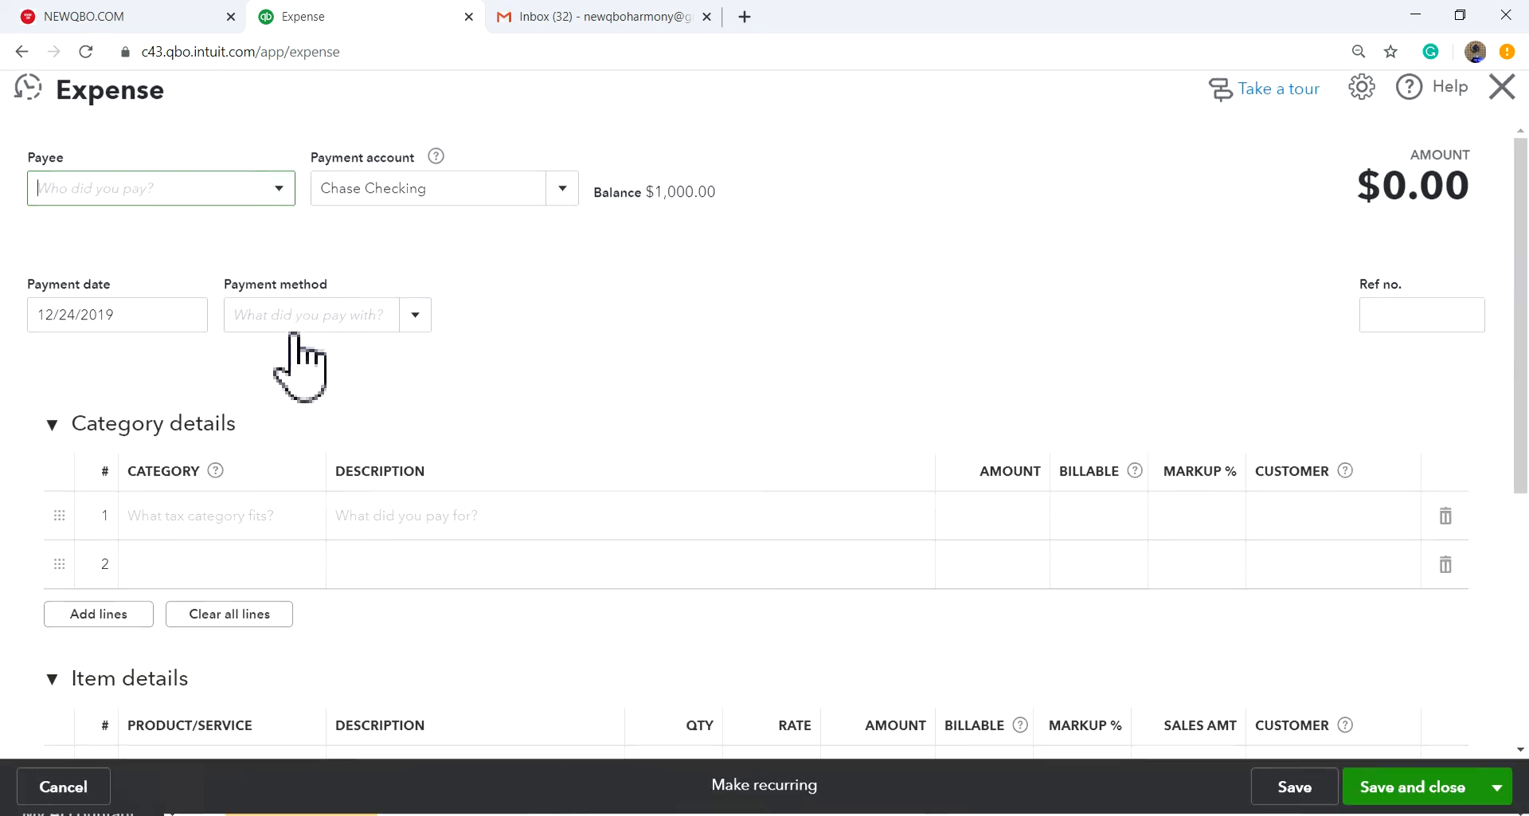
click(283, 199)
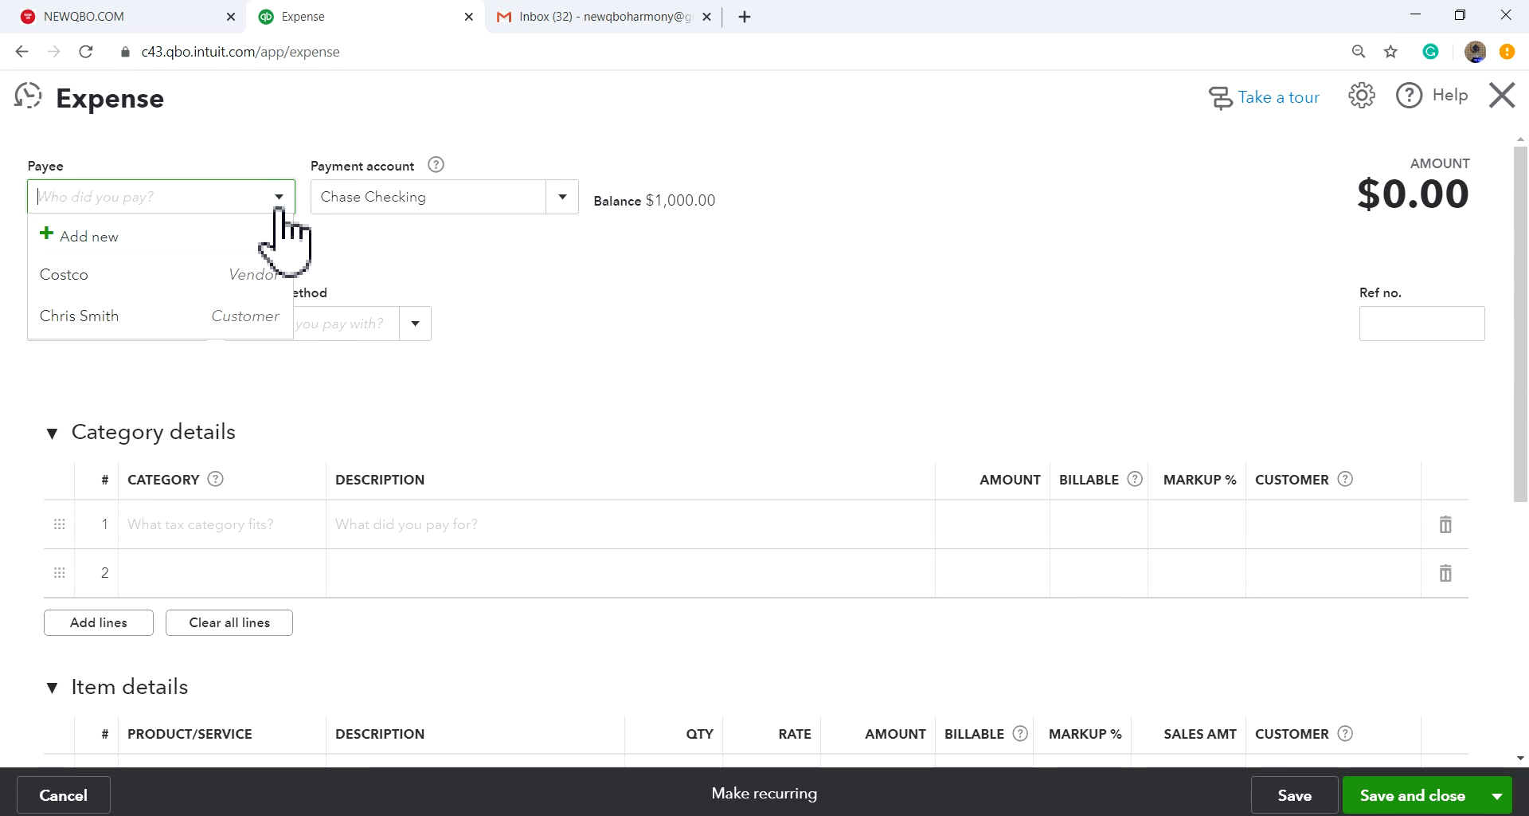
click(203, 279)
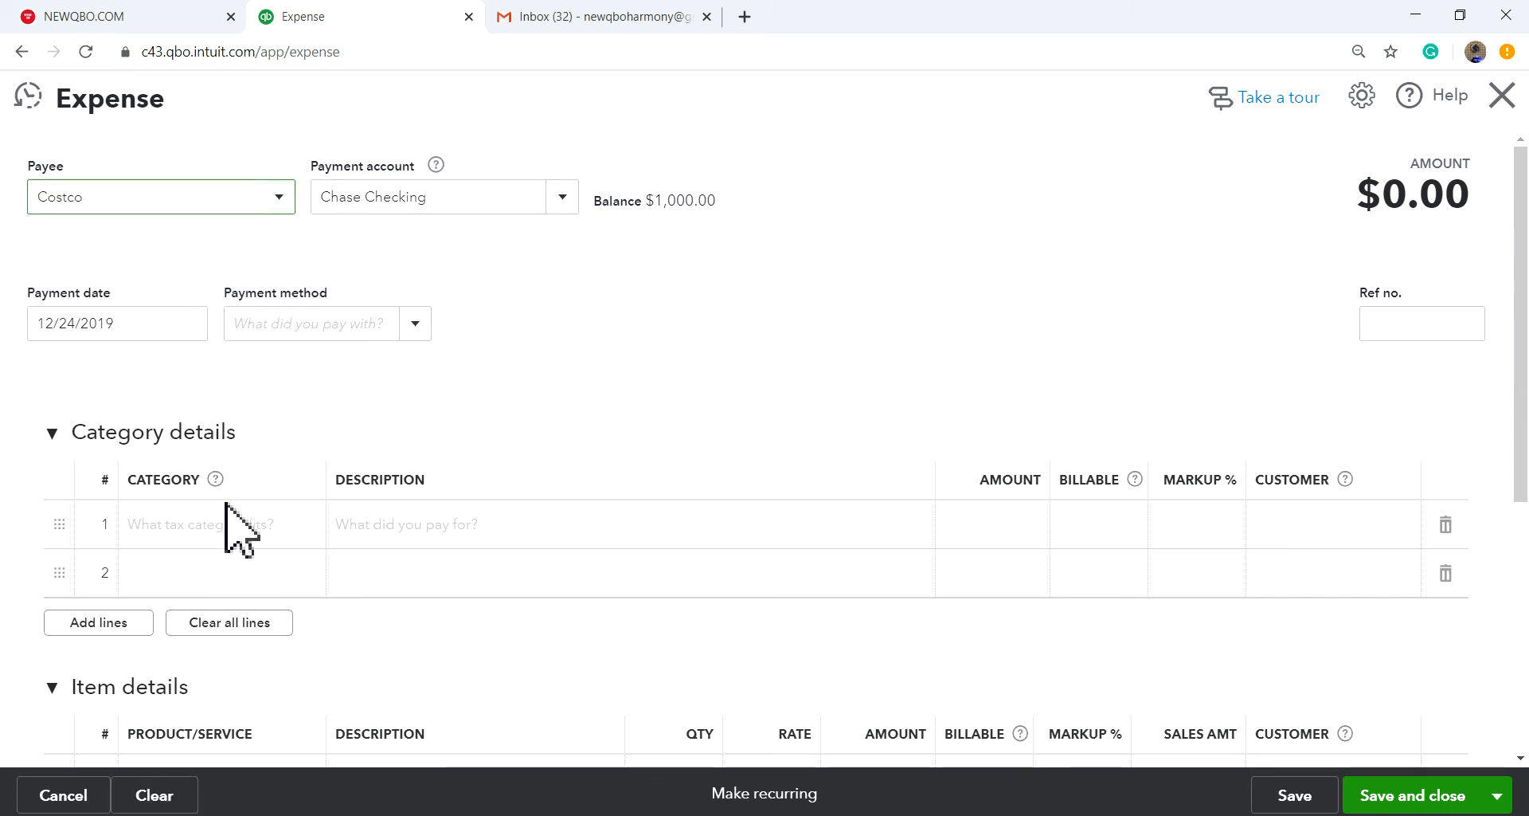
- Create a new payment method named "Debit/ATM Card" and use it for the Costco expense
click(422, 325)
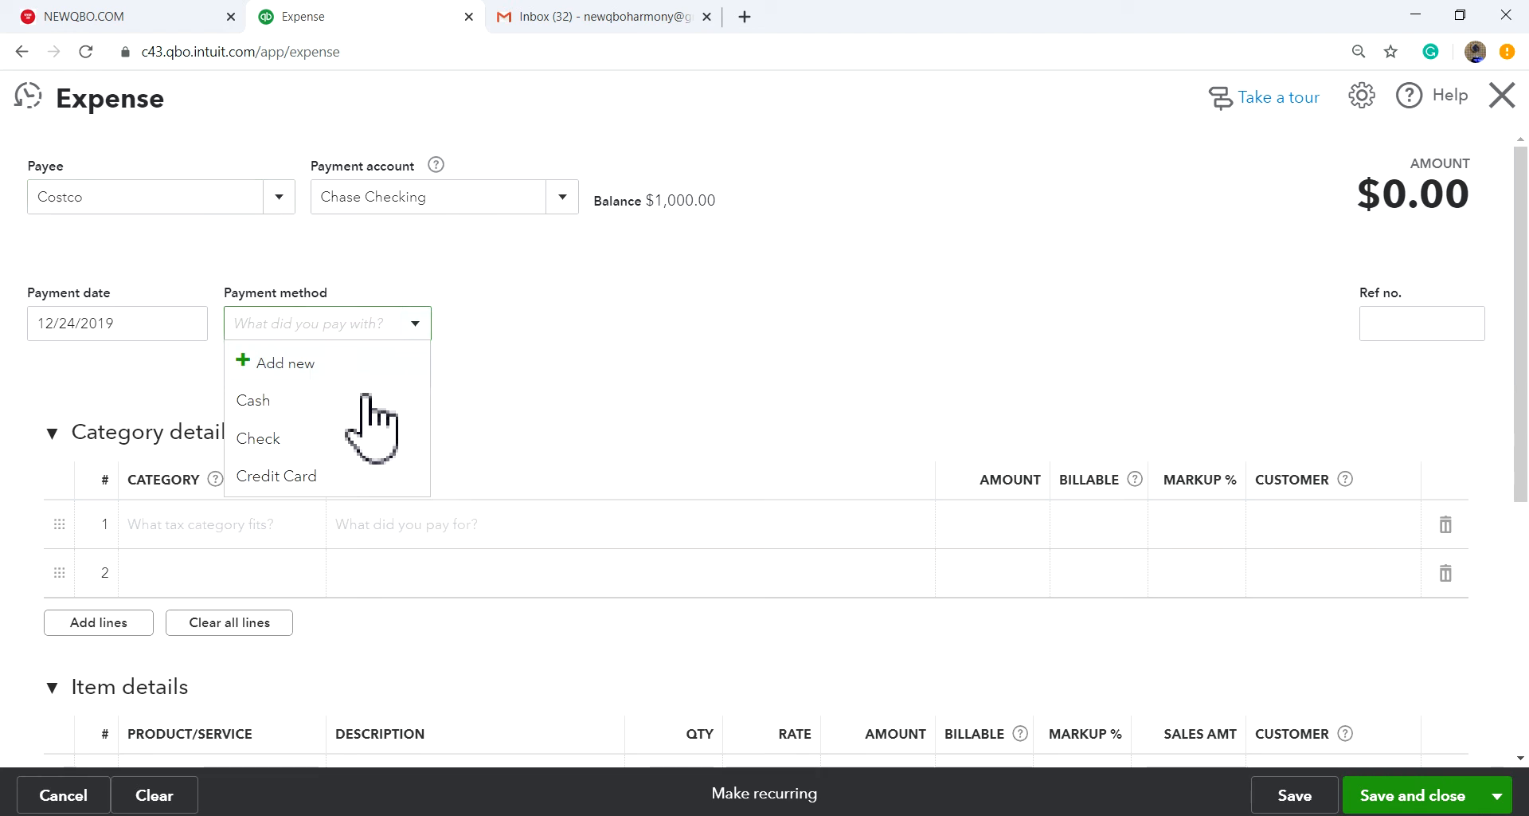
click(306, 437)
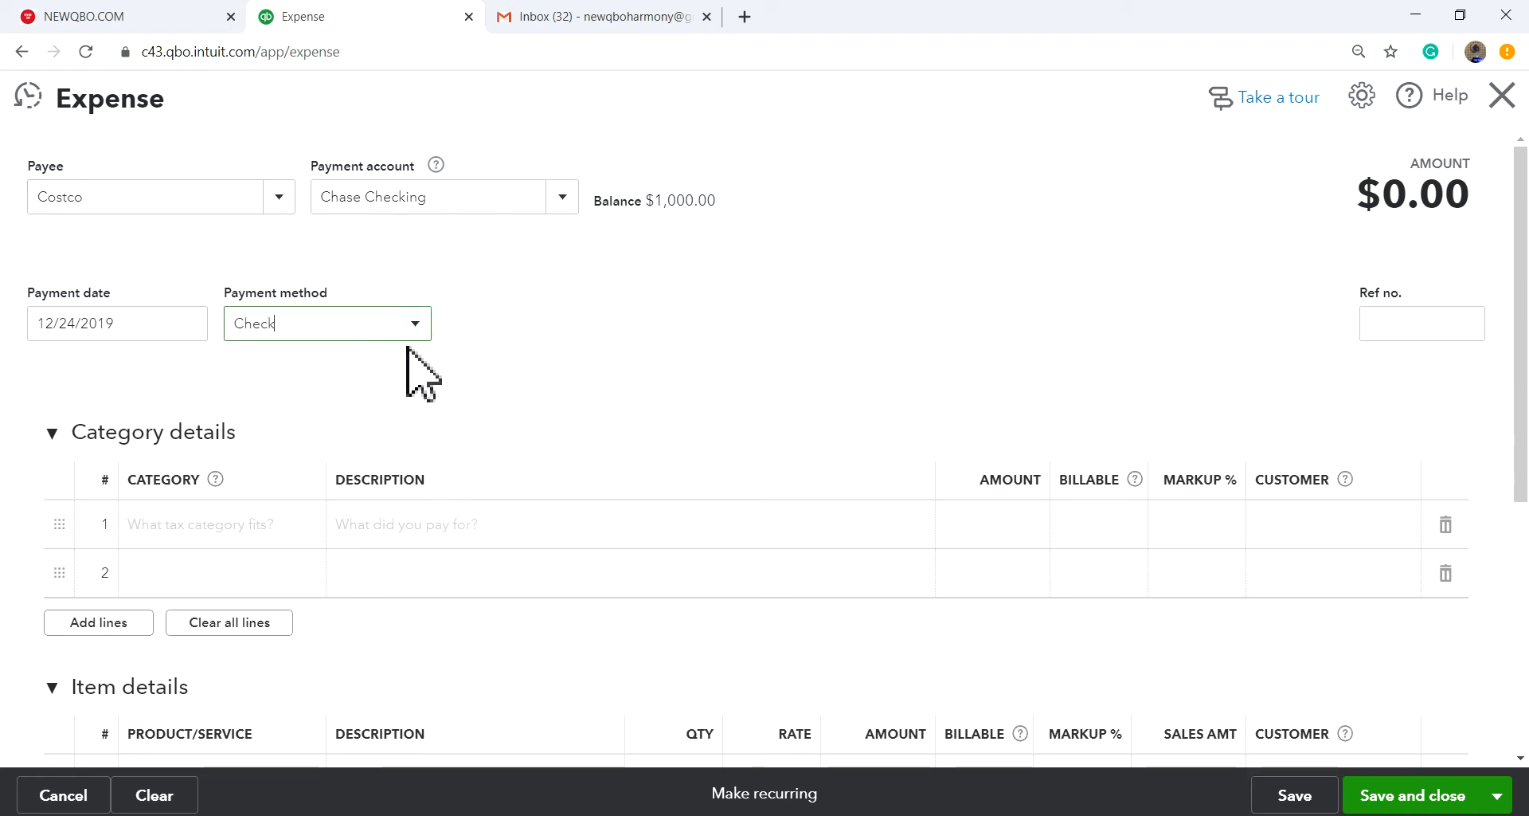
click(415, 324)
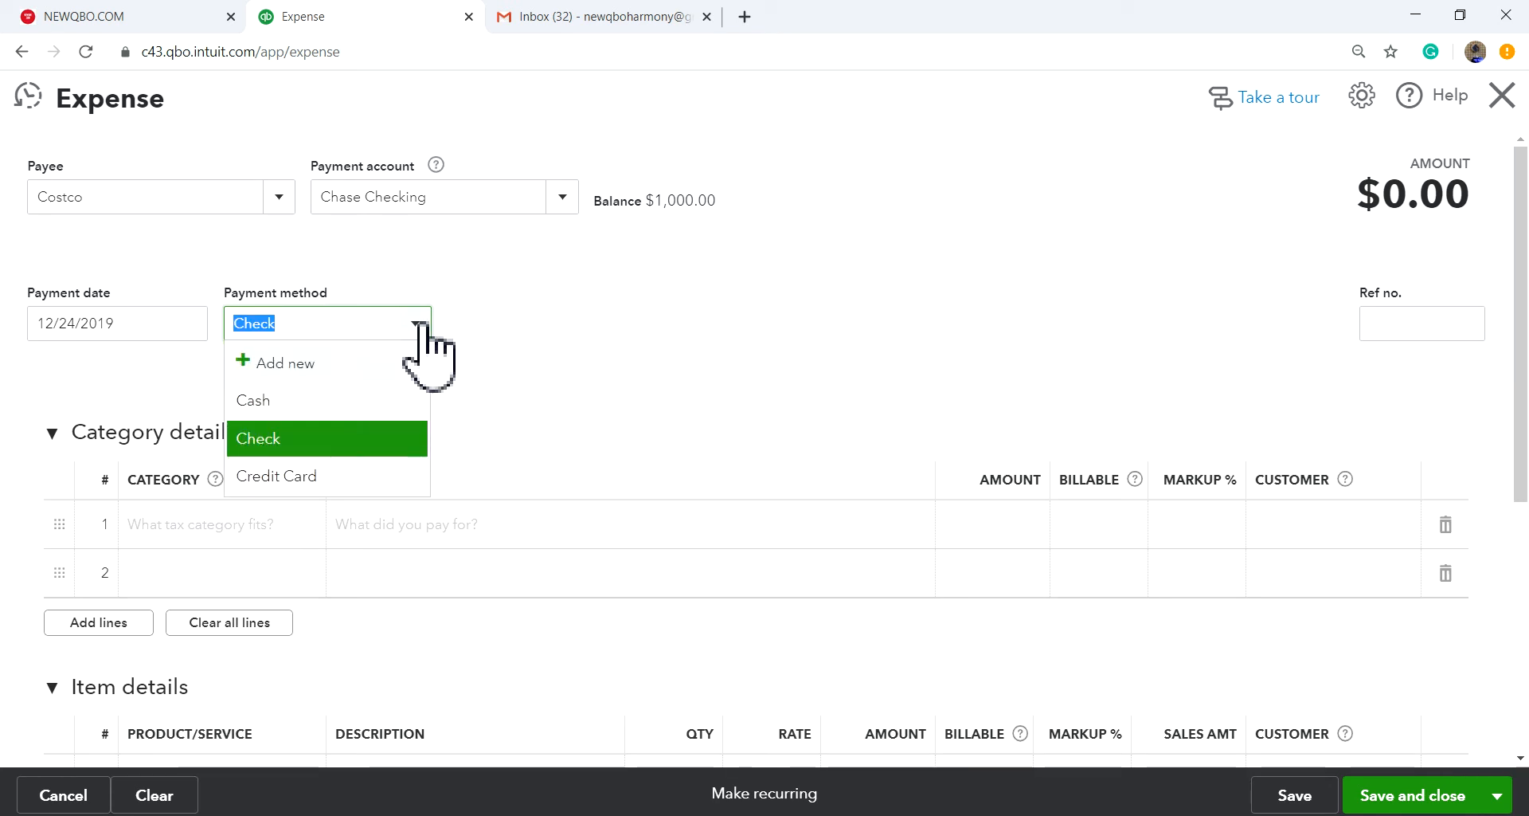
click(287, 365)
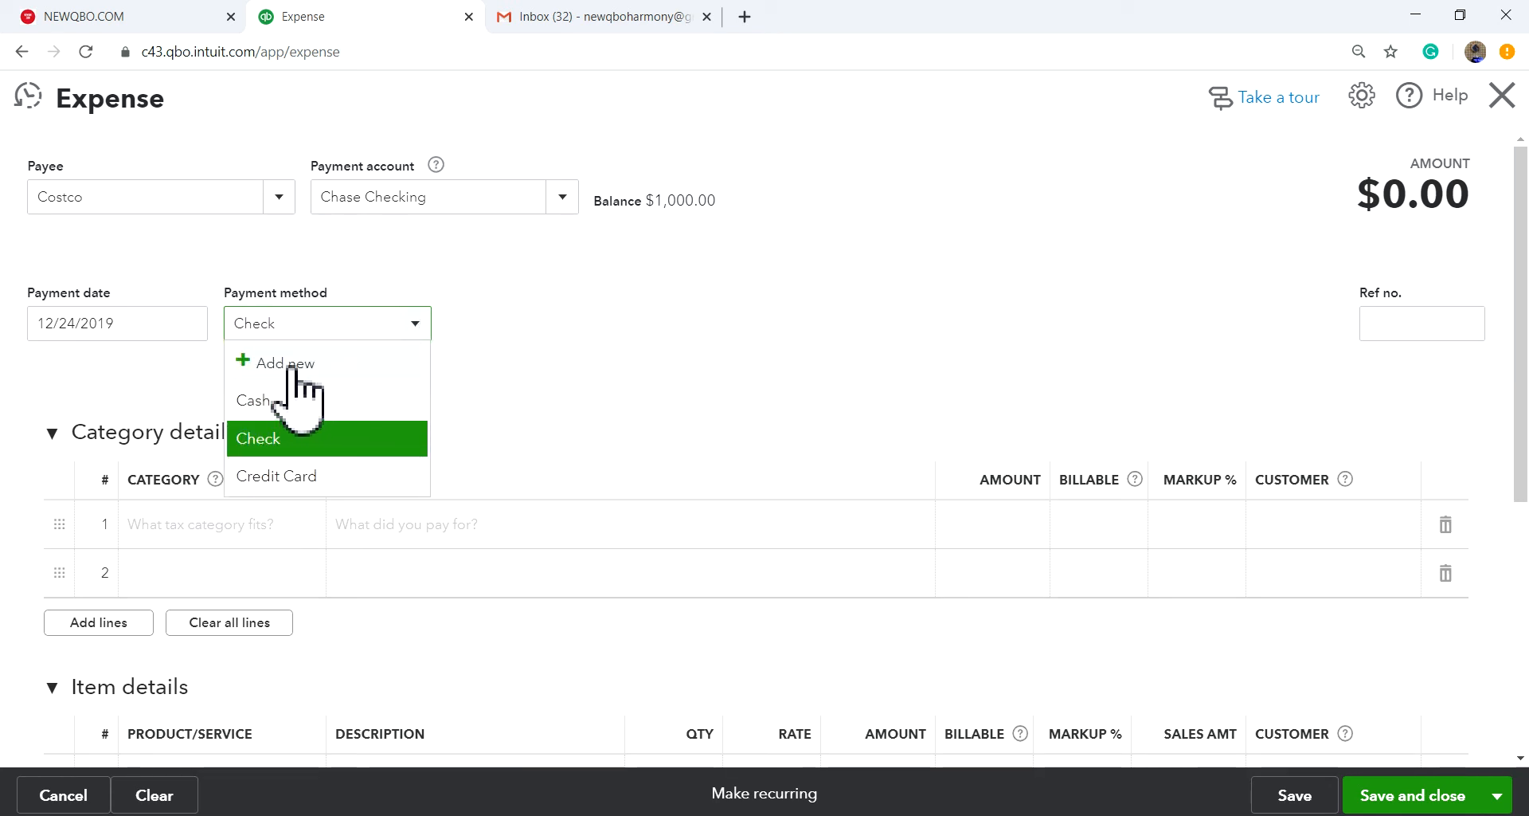
text(Debit)
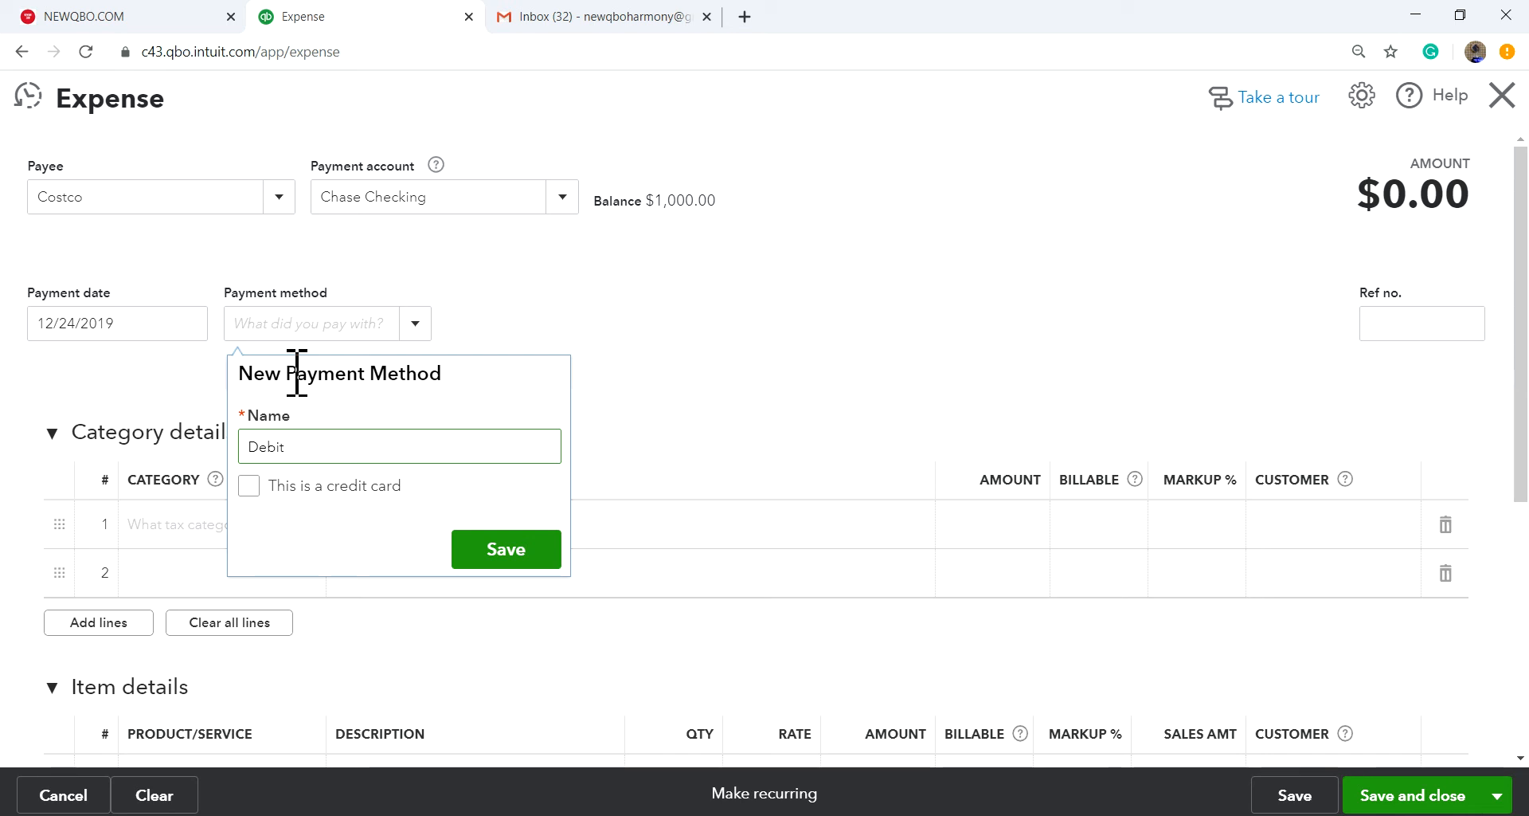
text(/ATM Card)
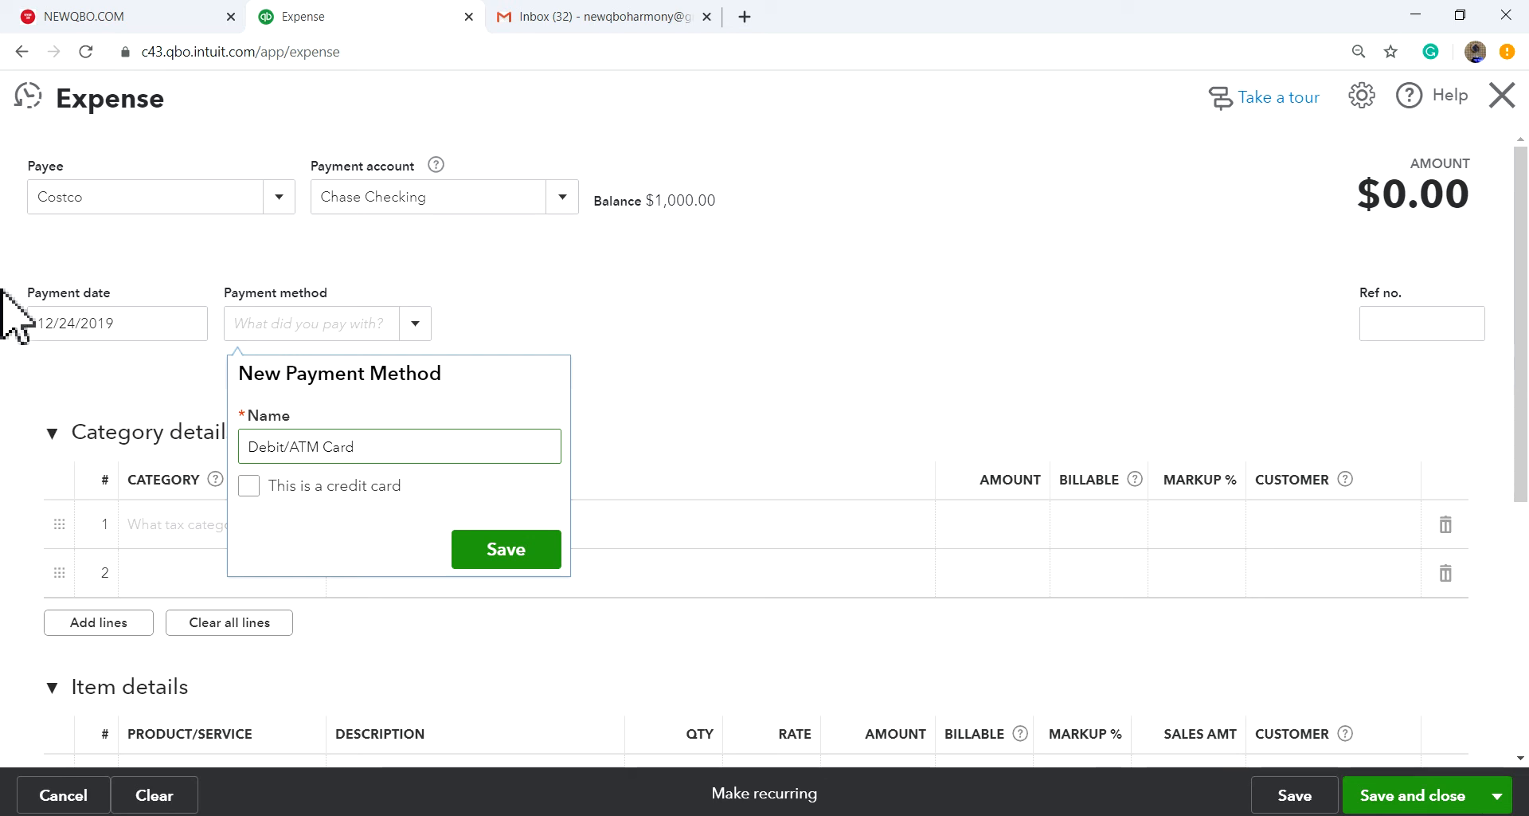
click(492, 550)
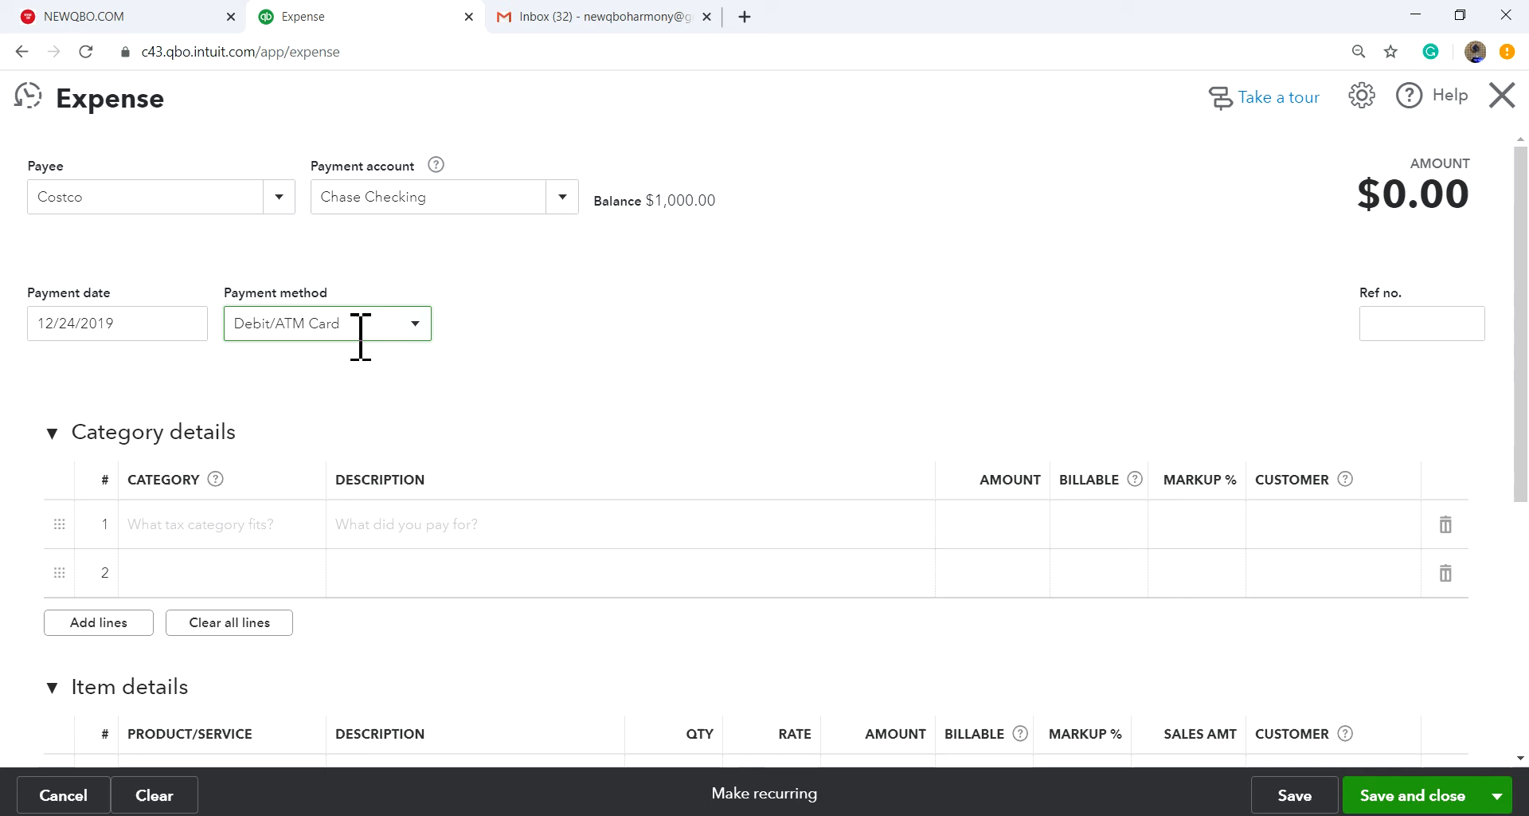
- Categorize the first category line of the expense as Supplies & Materials - COS under Cost of Sales
click(251, 525)
click(308, 526)
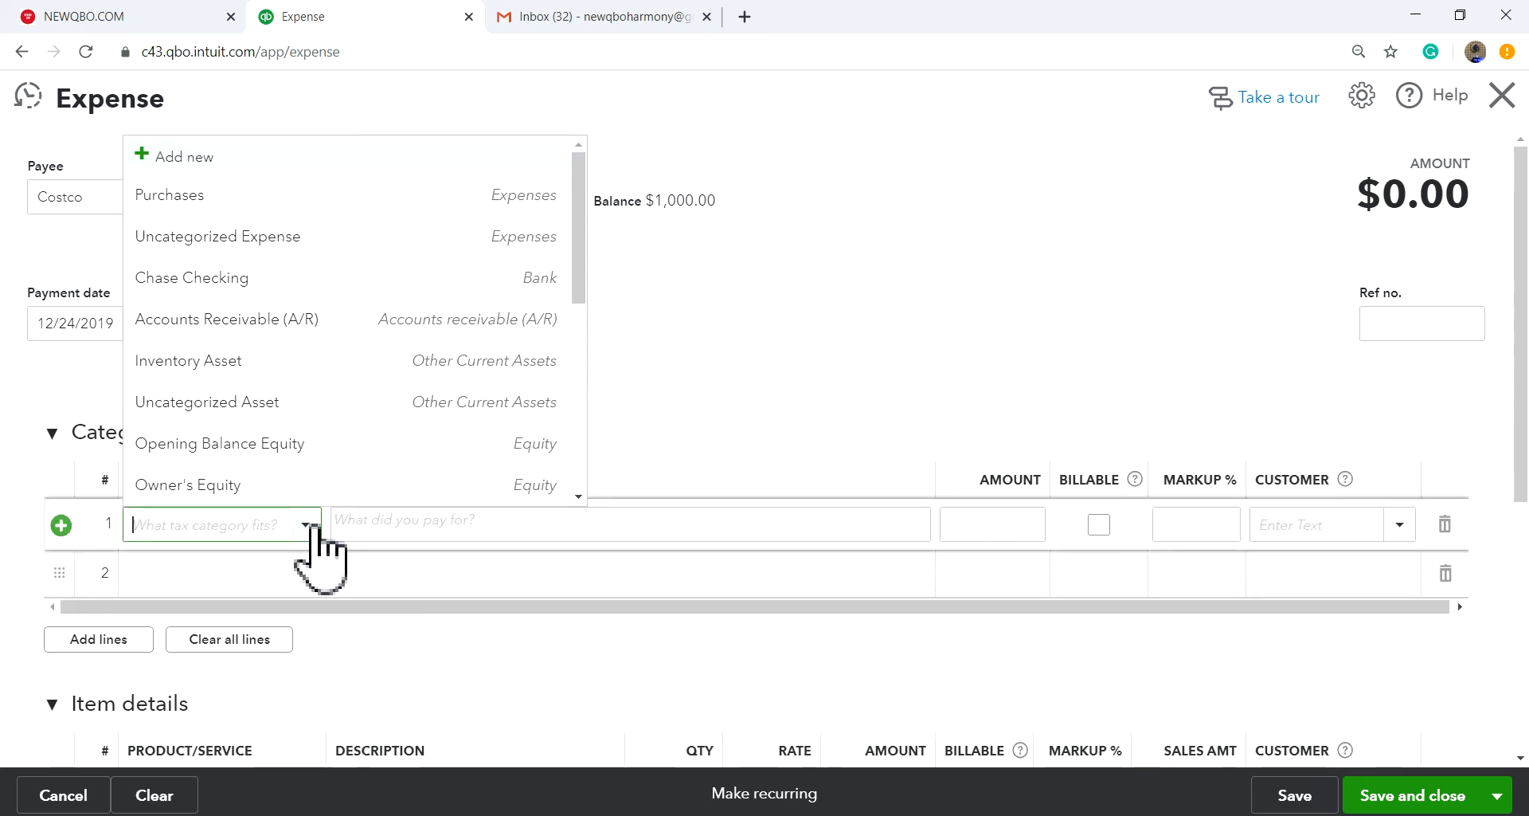
scroll(430, 422, down, 4)
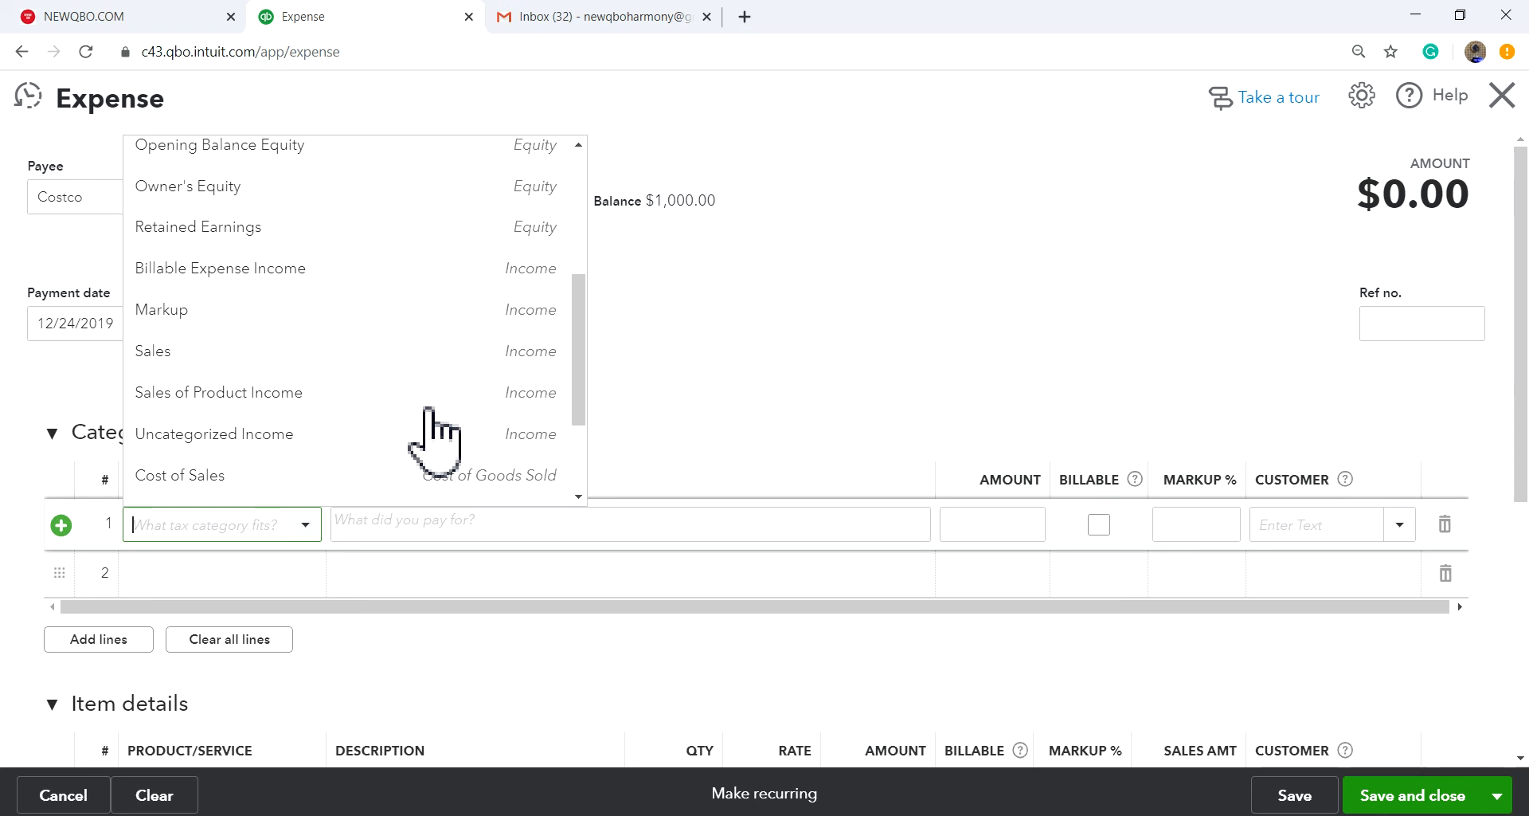
scroll(429, 410, down, 2)
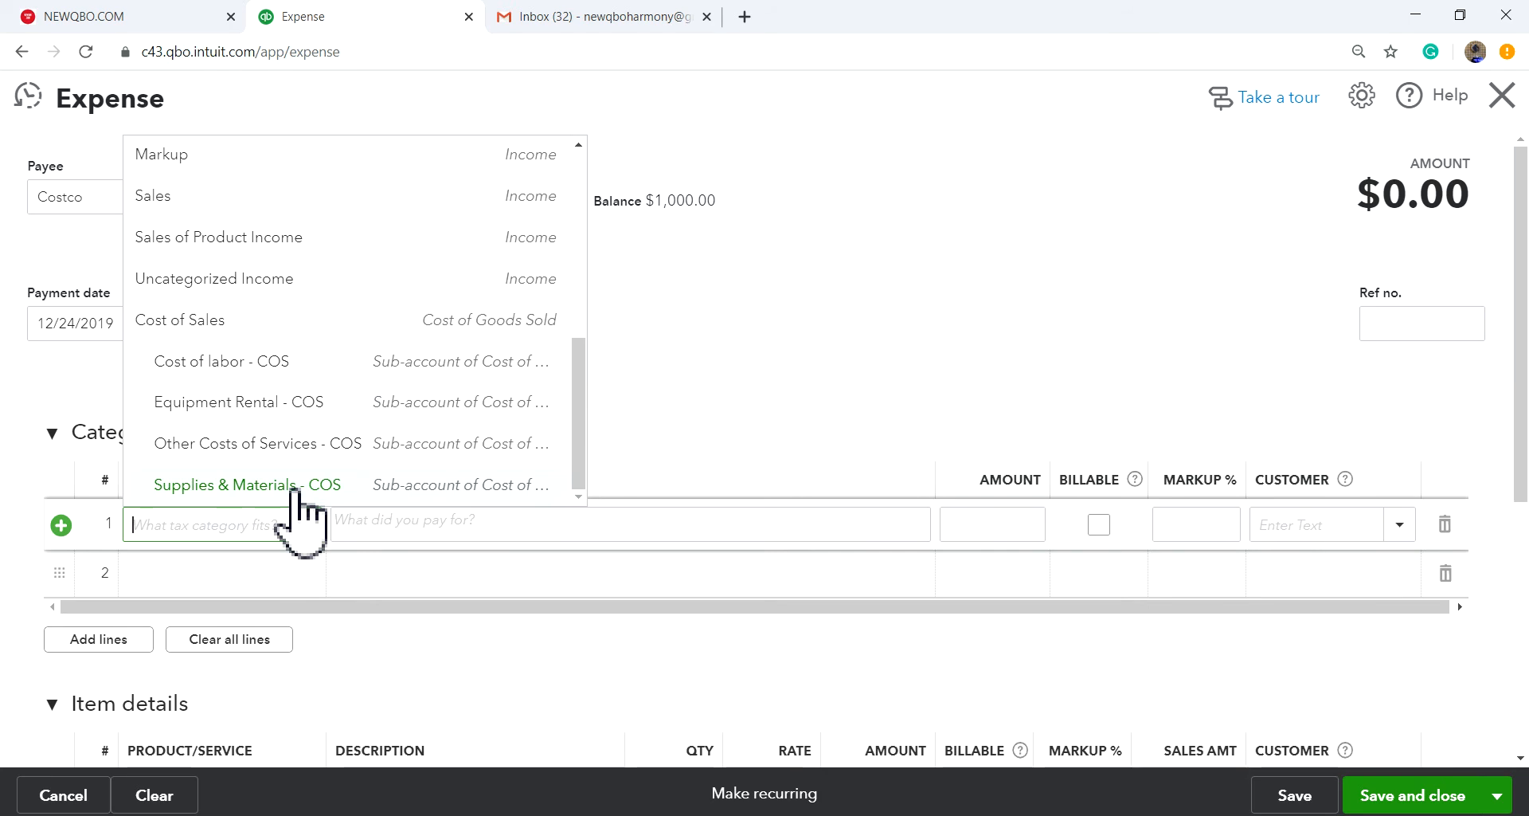
click(294, 488)
- Describe the first category line as "Bought Materials from Costco" and set its amount to 517.03
click(417, 533)
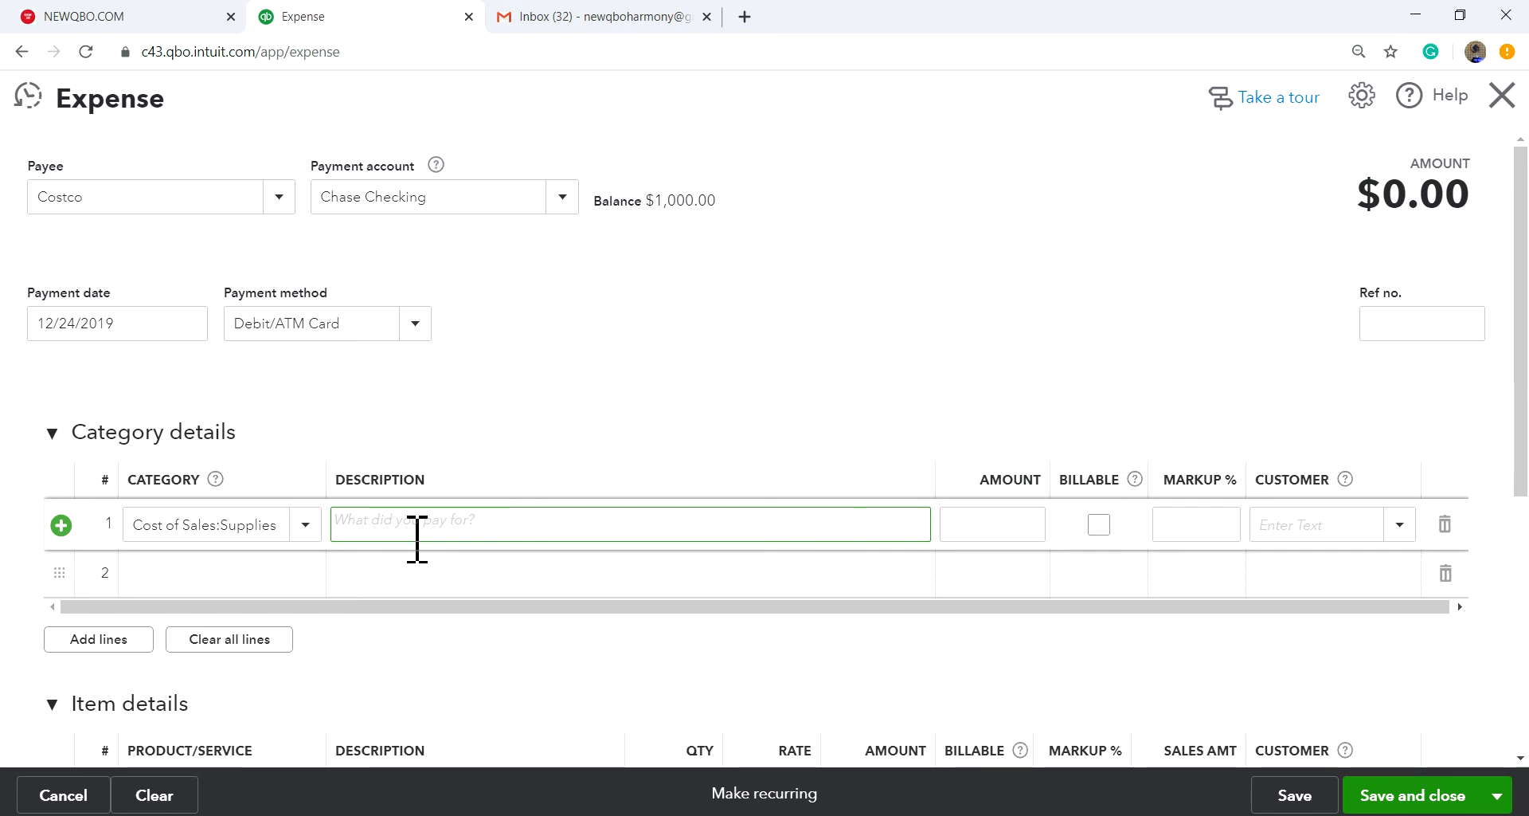
text(I)
key(BackSpace)
text(Boufh)
key(BackSpace)
key(BackSpace)
text(ght)
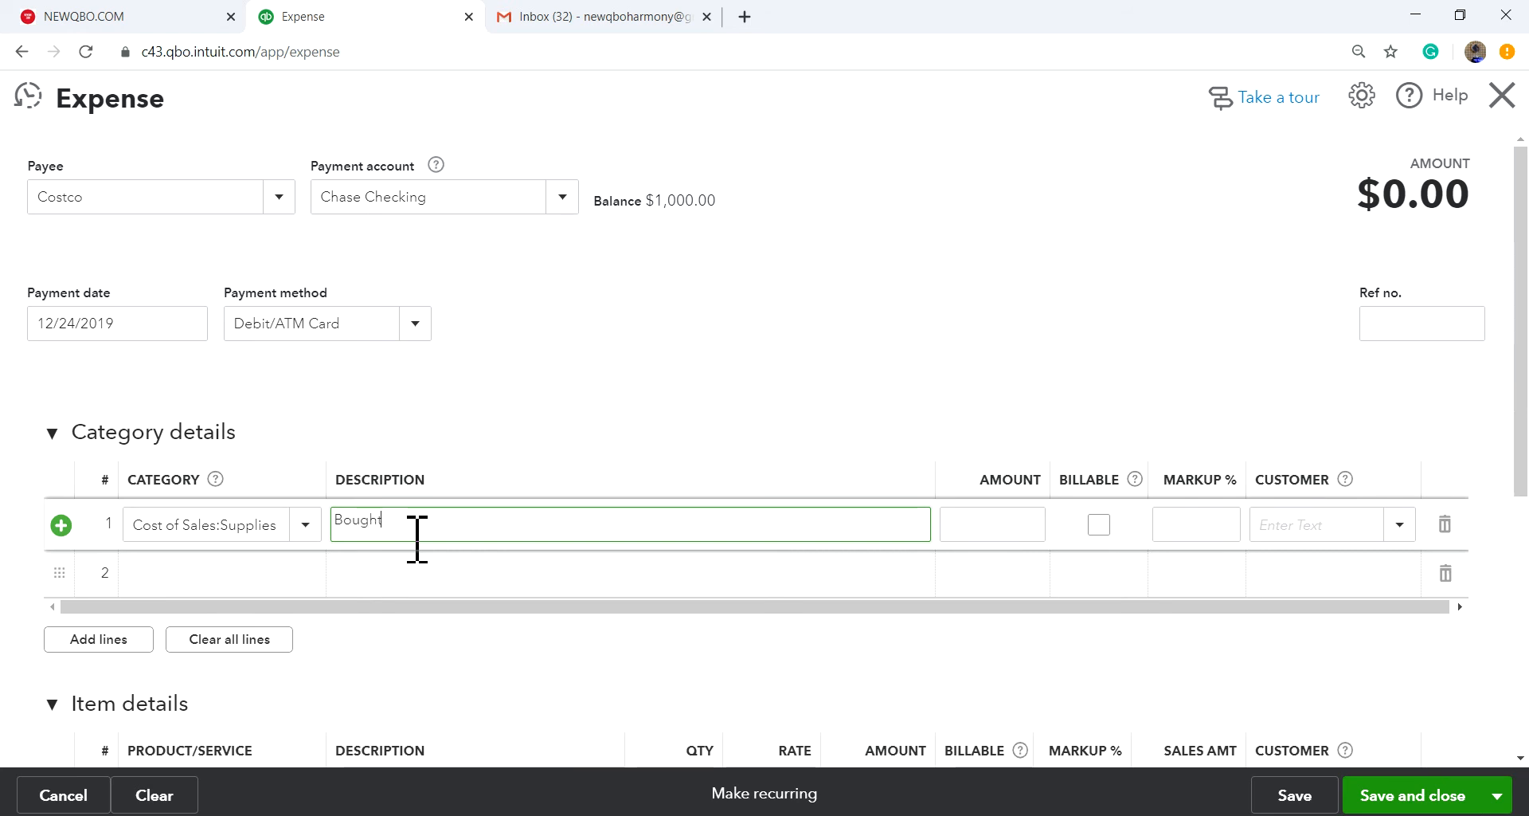
text( Mater)
key(BackSpace)
key(BackSpace)
text(rials)
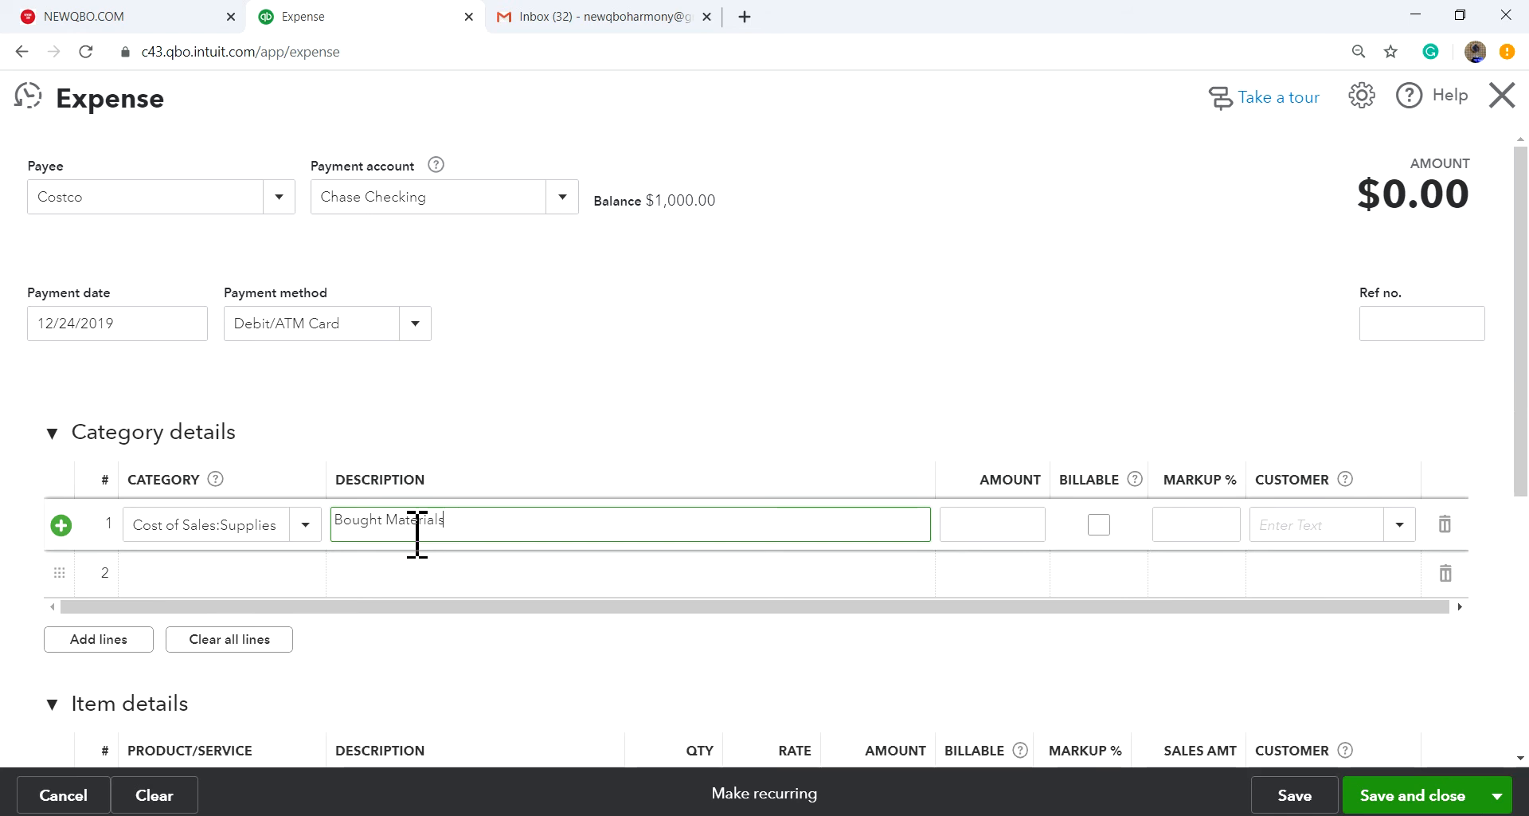
text( from Costco)
key(Tab)
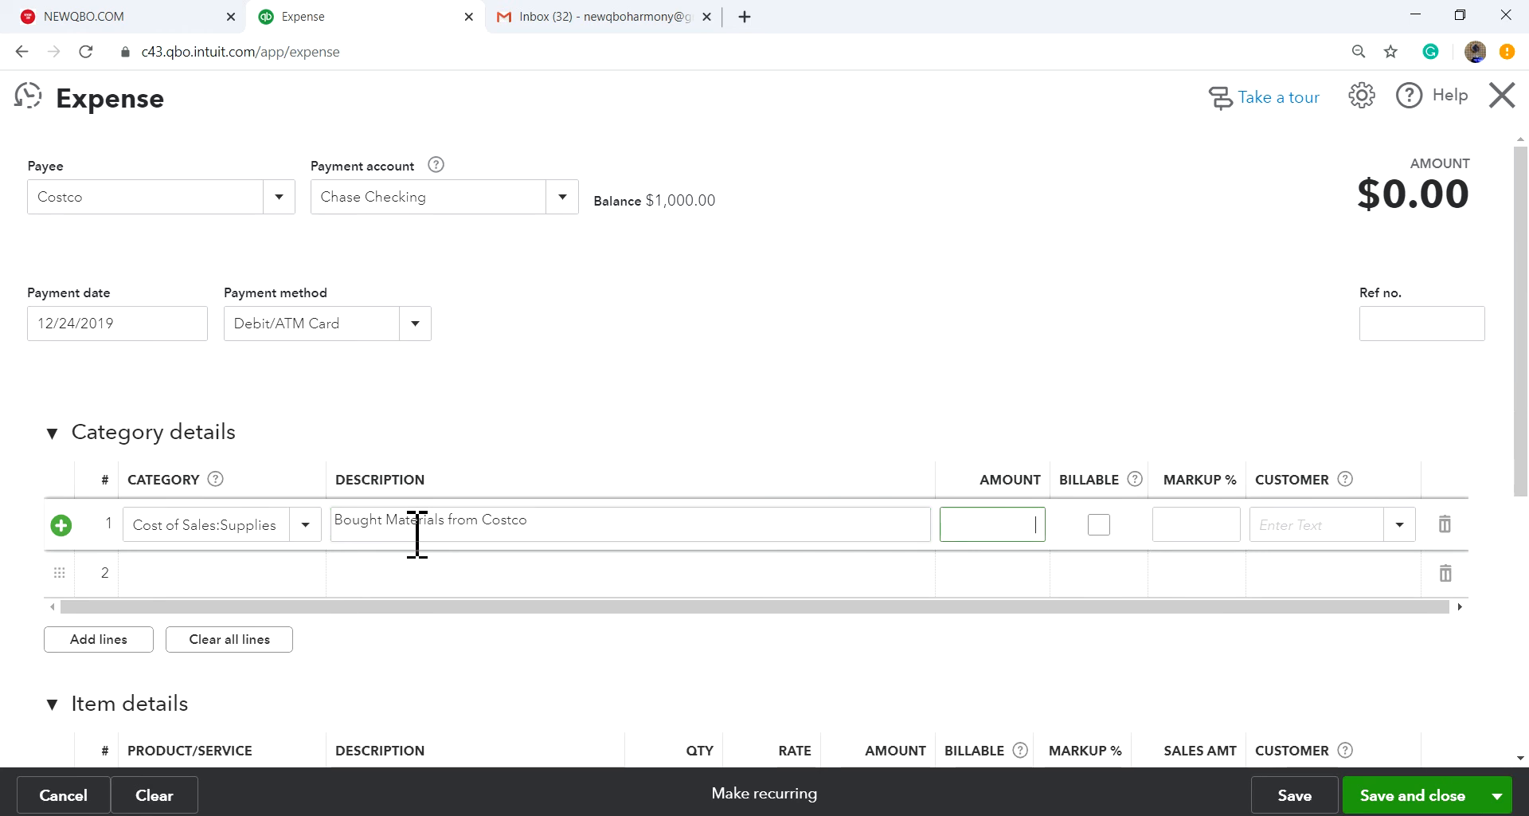
text(517.03)
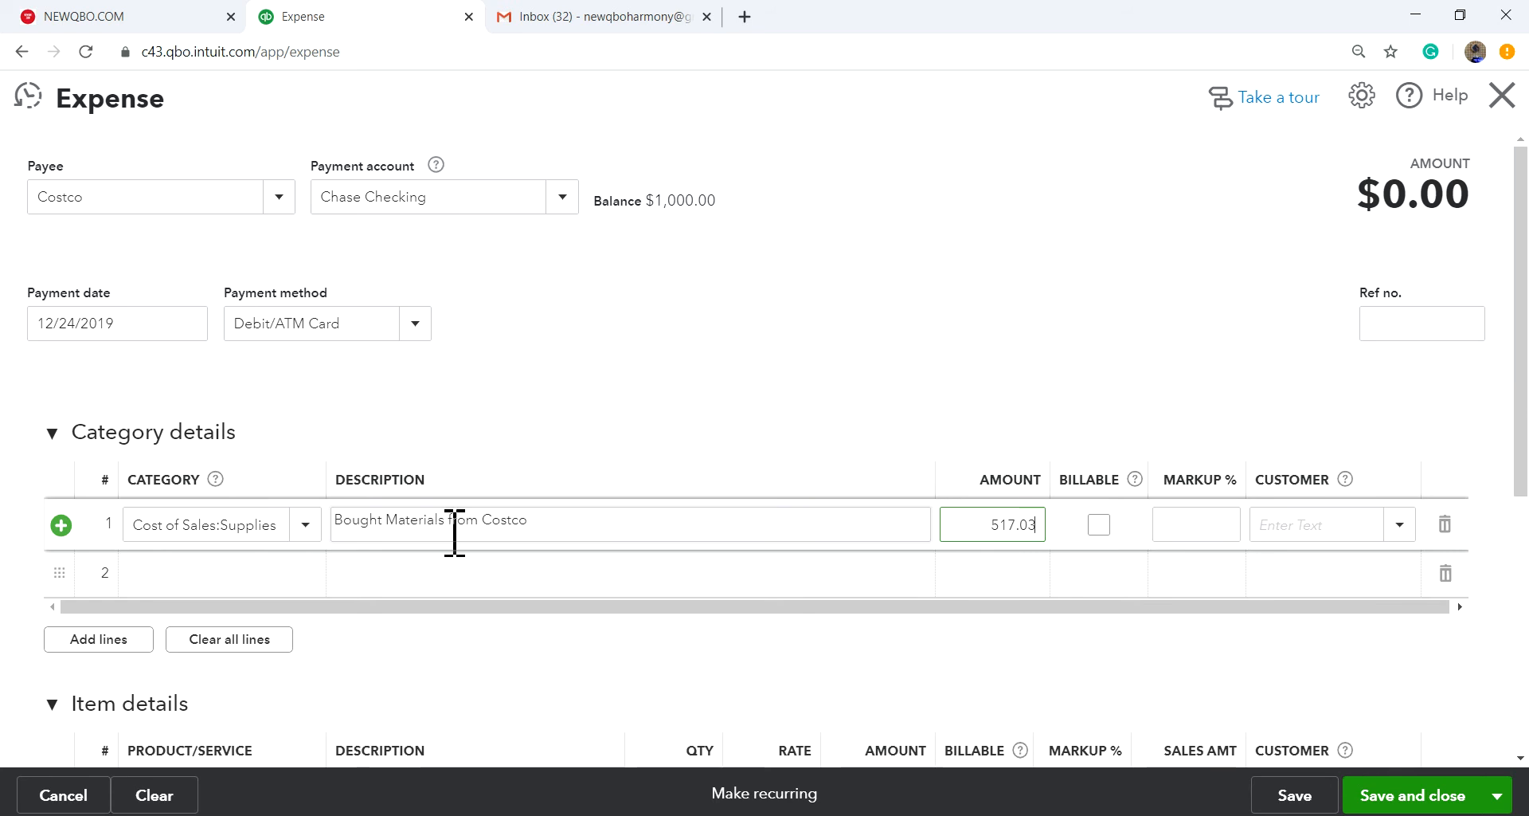
click(952, 341)
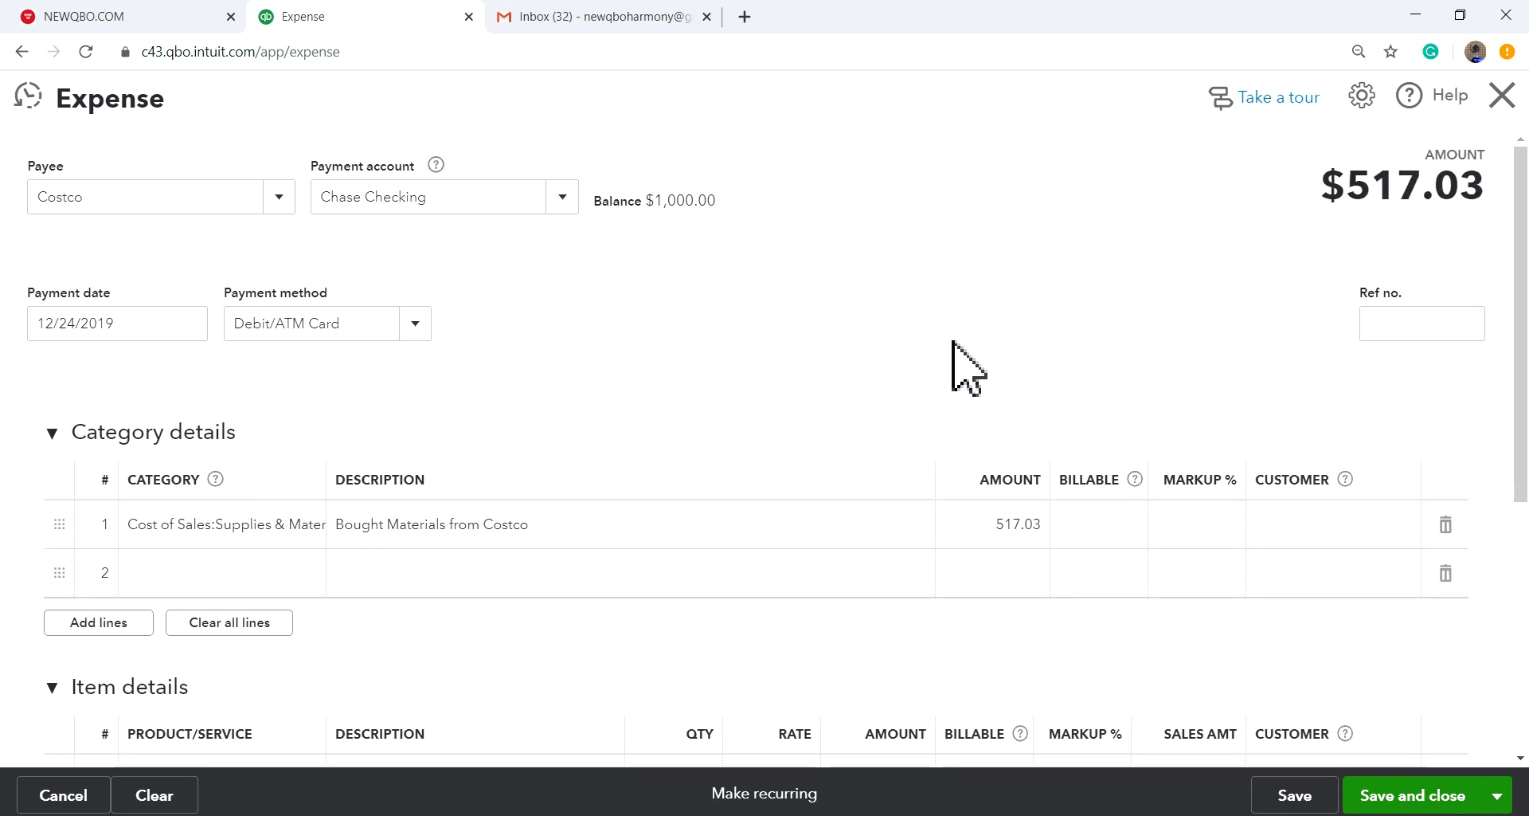
- Mark the materials line as billable with a 20% markup and assign it to the existing customer
click(1097, 527)
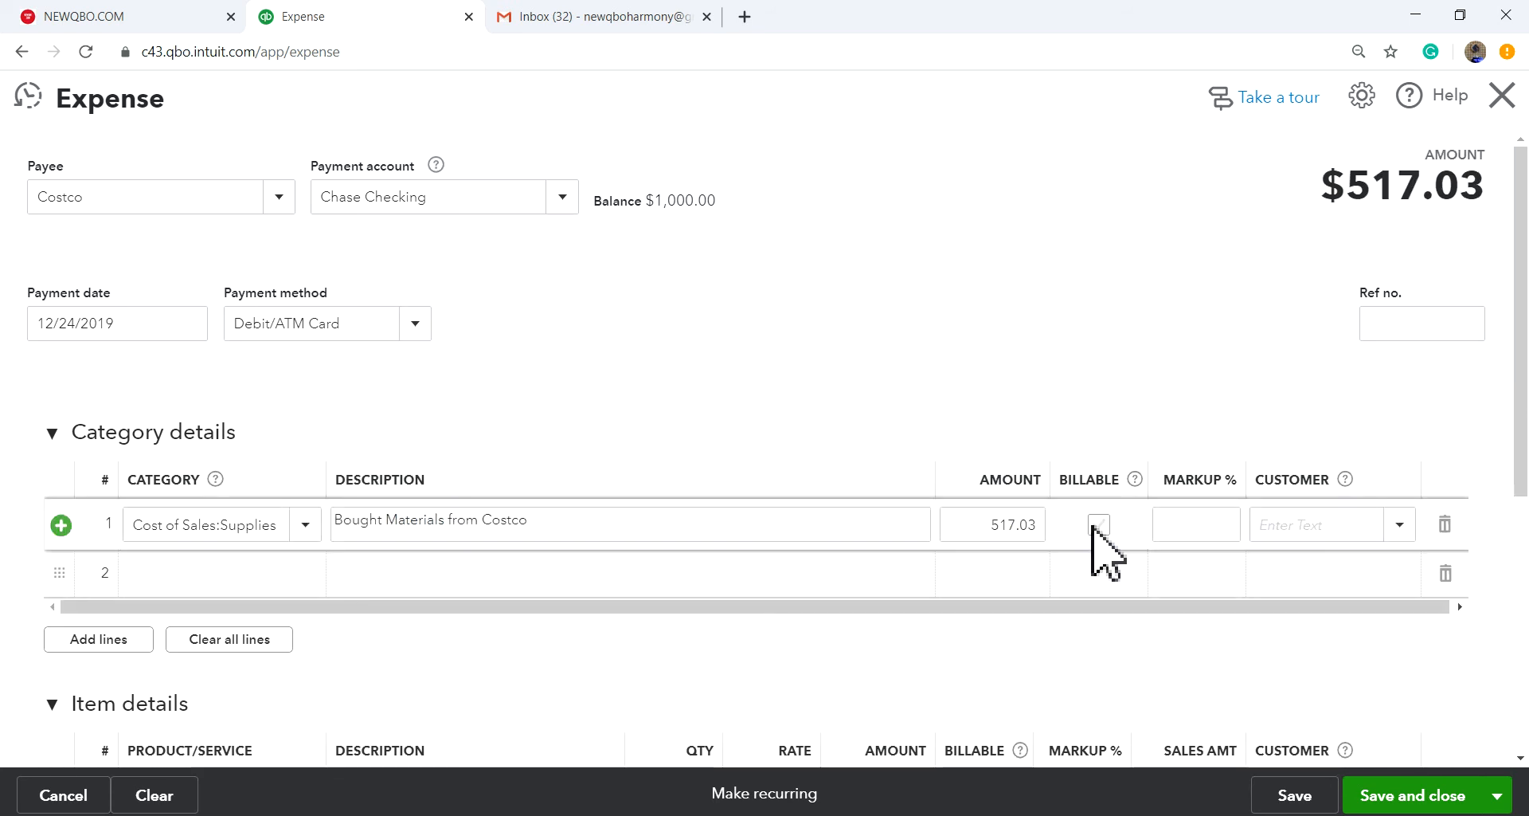
click(1098, 525)
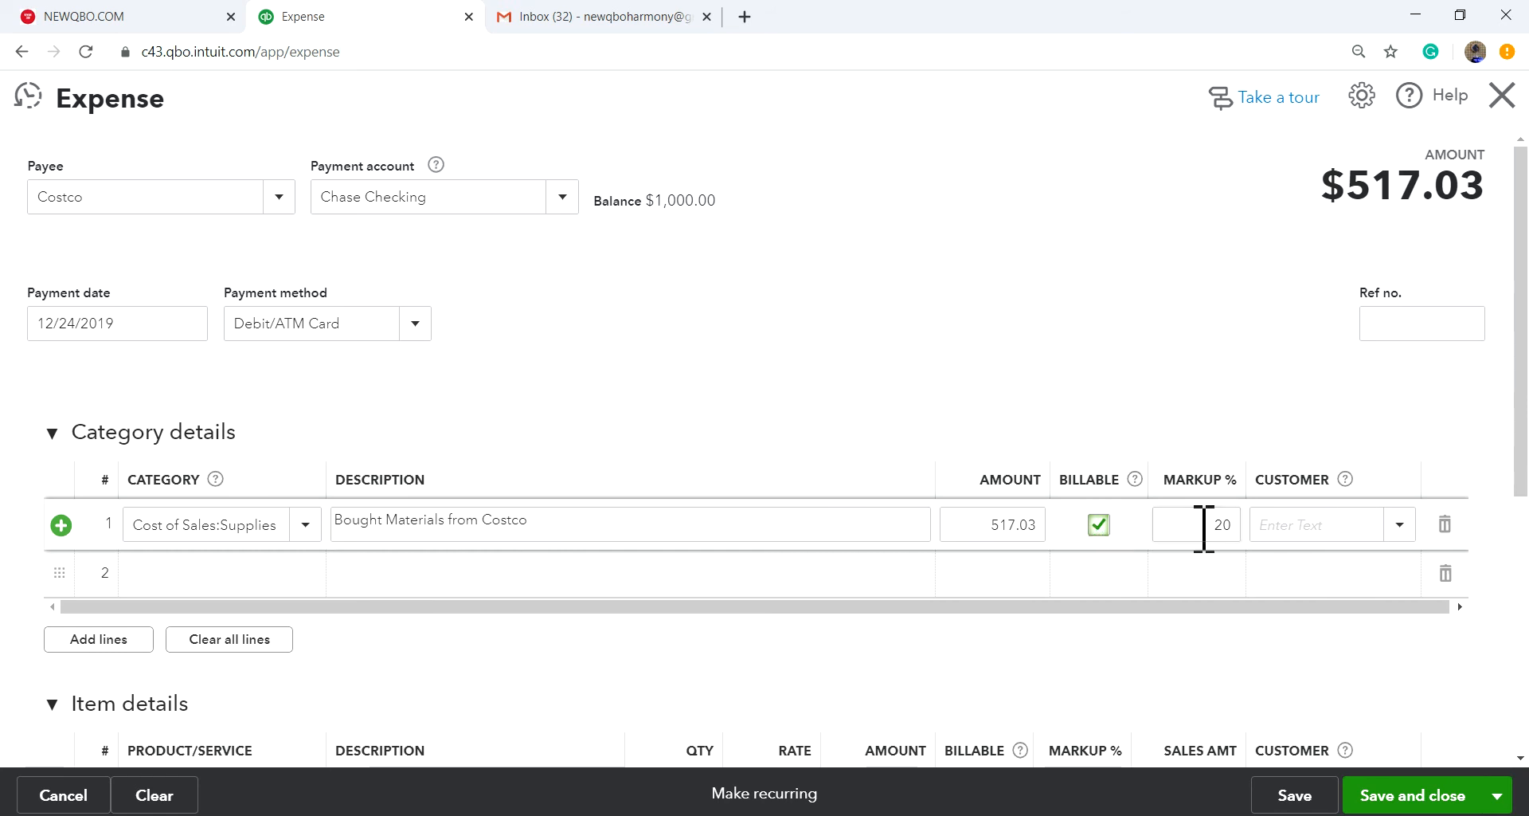
click(1247, 526)
text(25)
key(BackSpace)
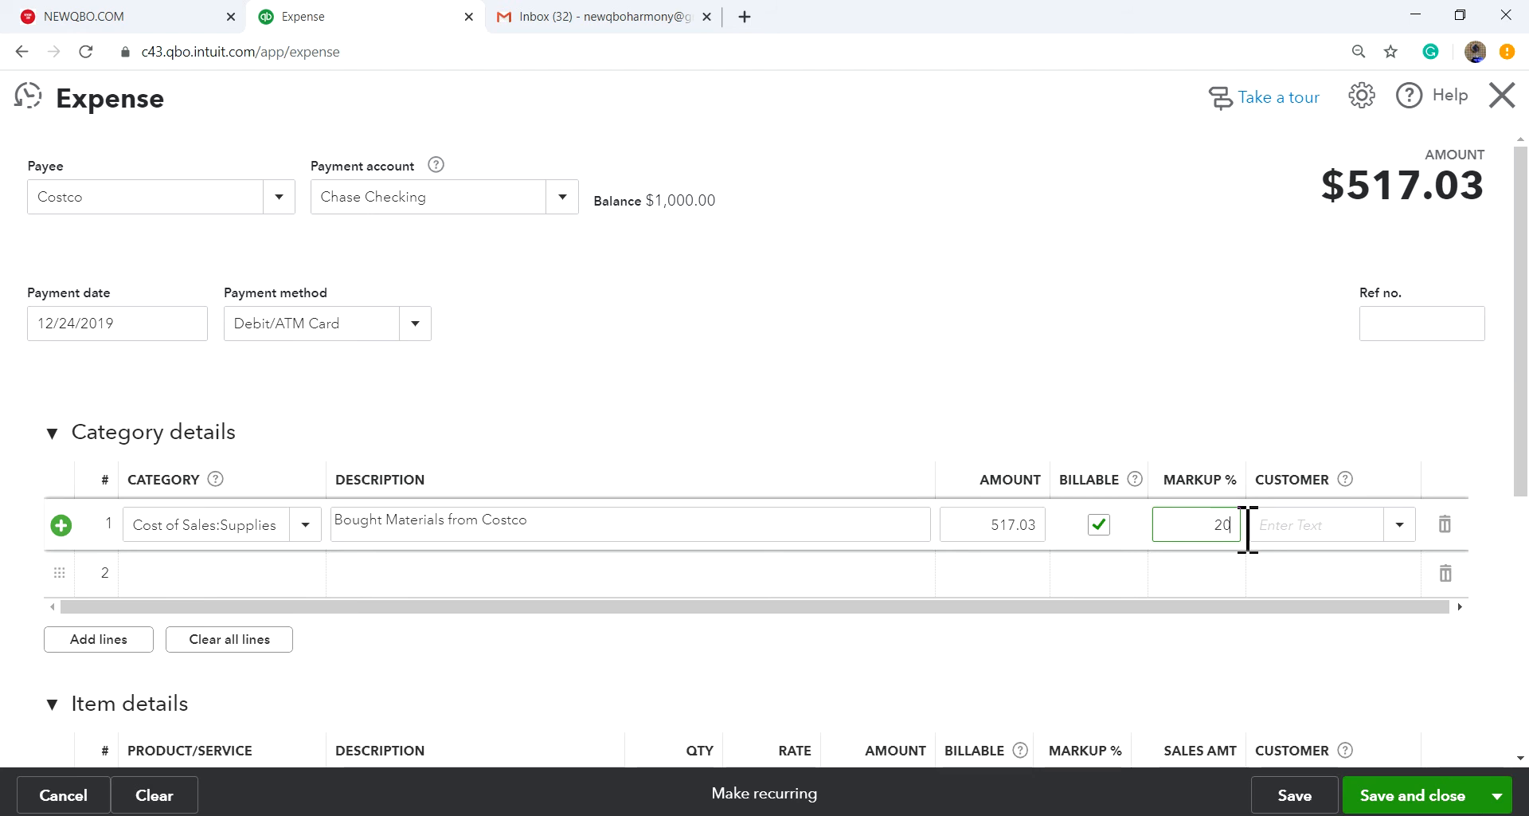
click(1411, 532)
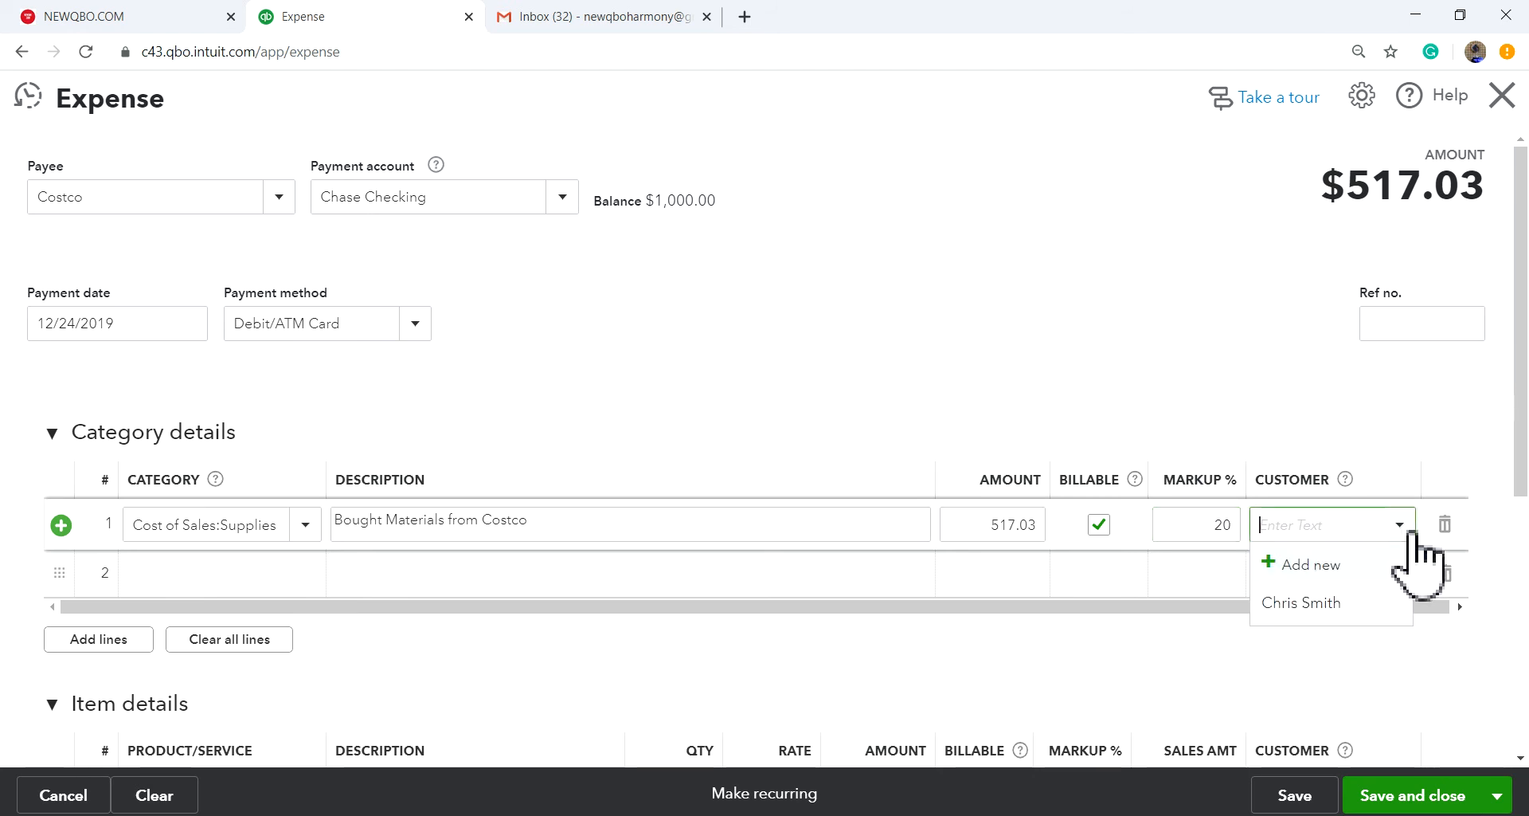
click(1300, 603)
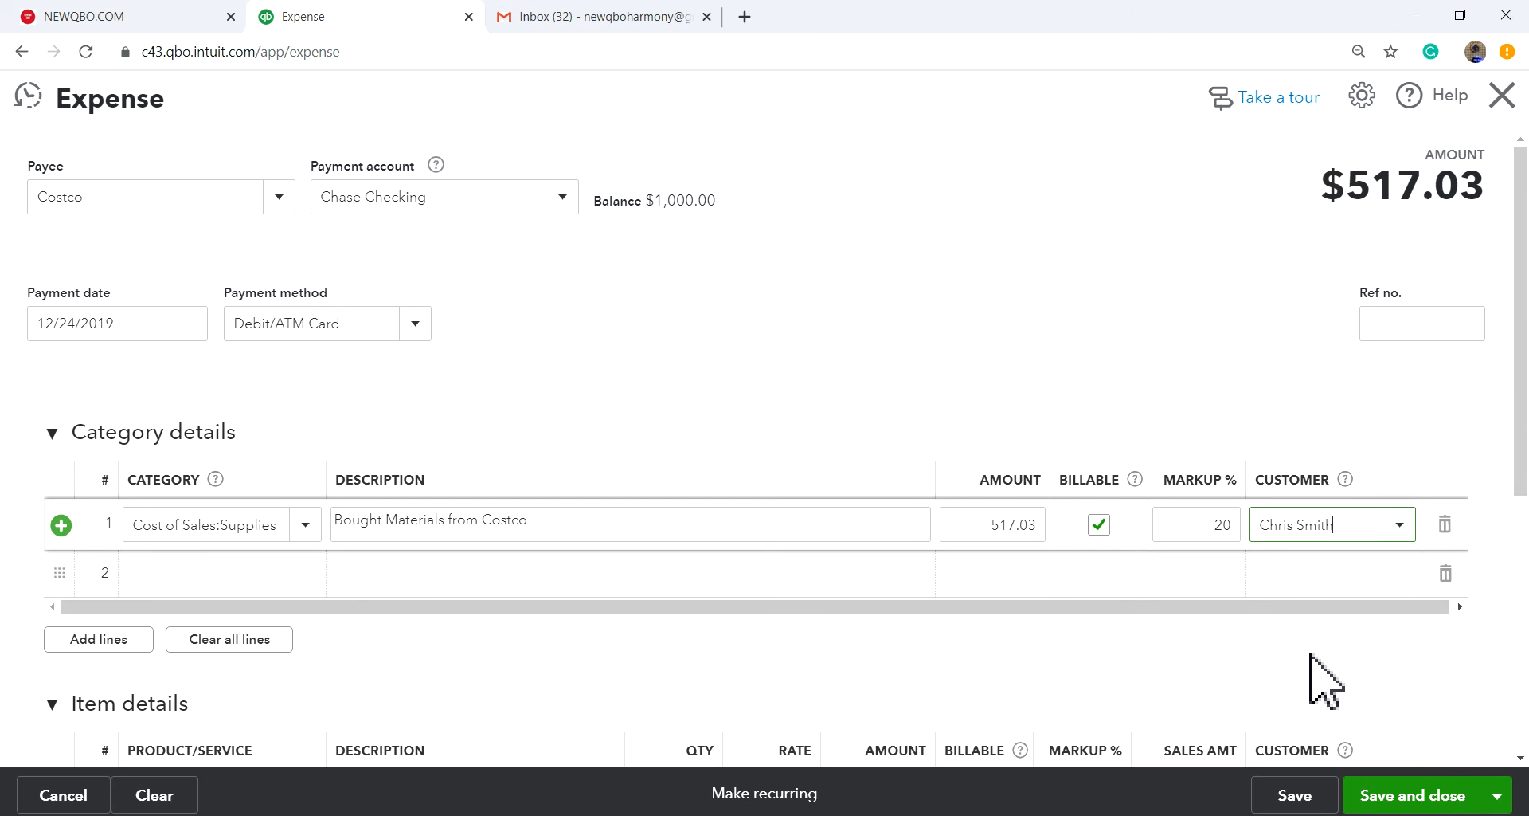
- Review the Costco expense, save it, and start a new blank expense
scroll(1009, 657, down, 1)
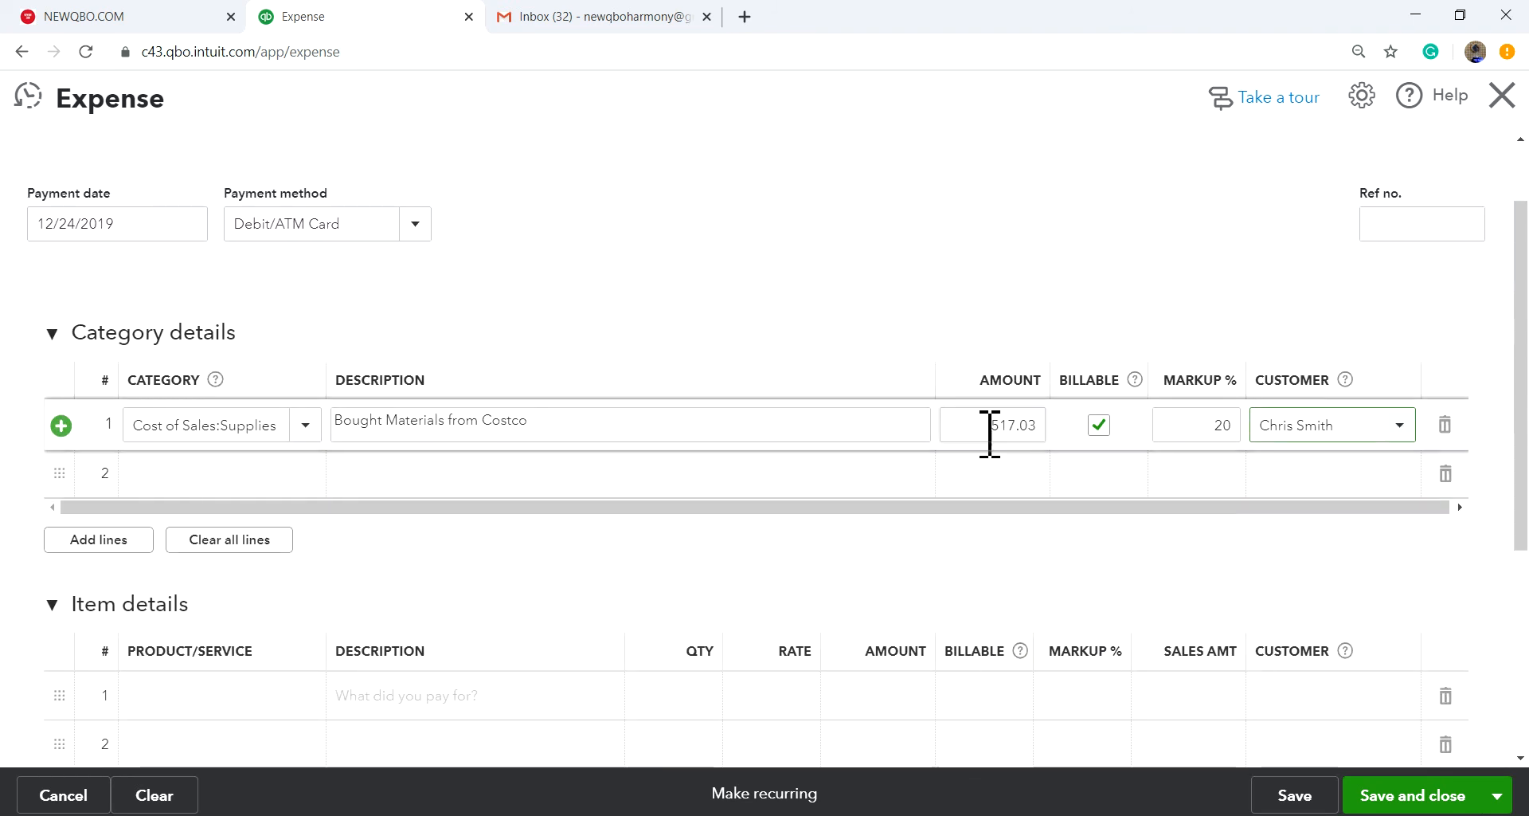
scroll(1264, 548, down, 1)
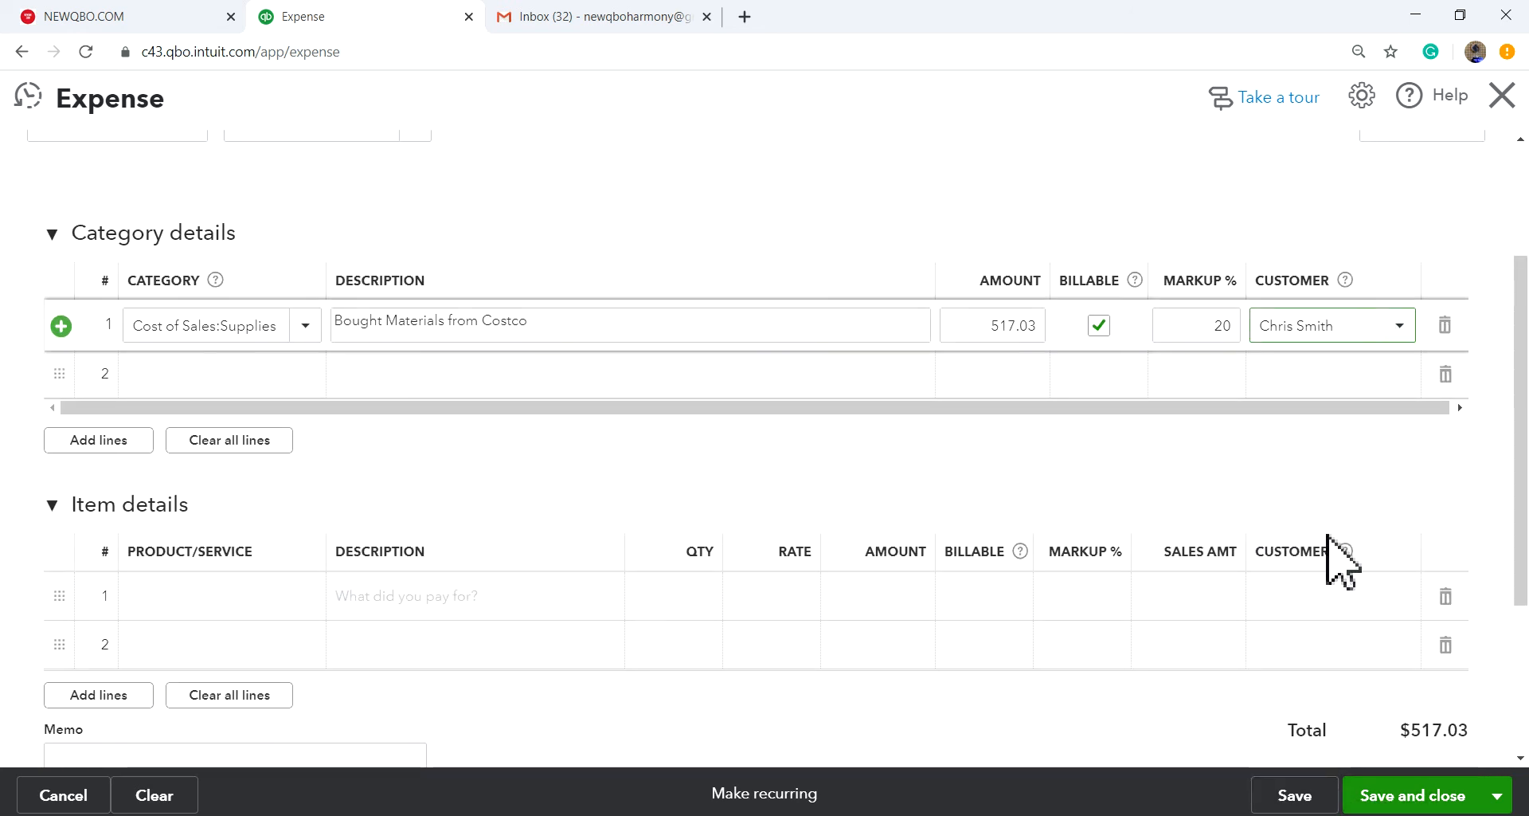
scroll(1332, 562, up, 1)
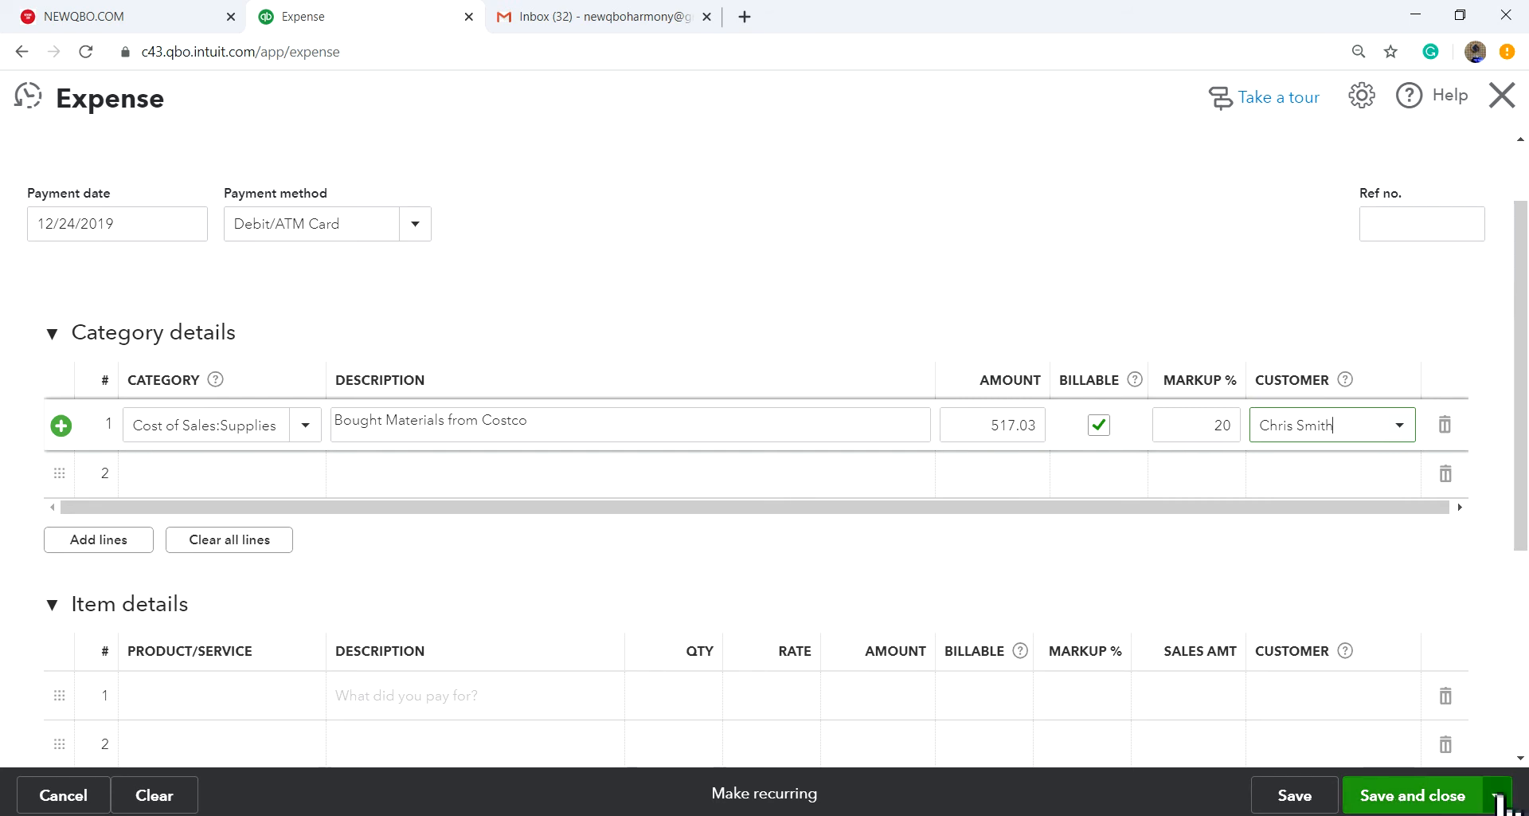
click(1498, 796)
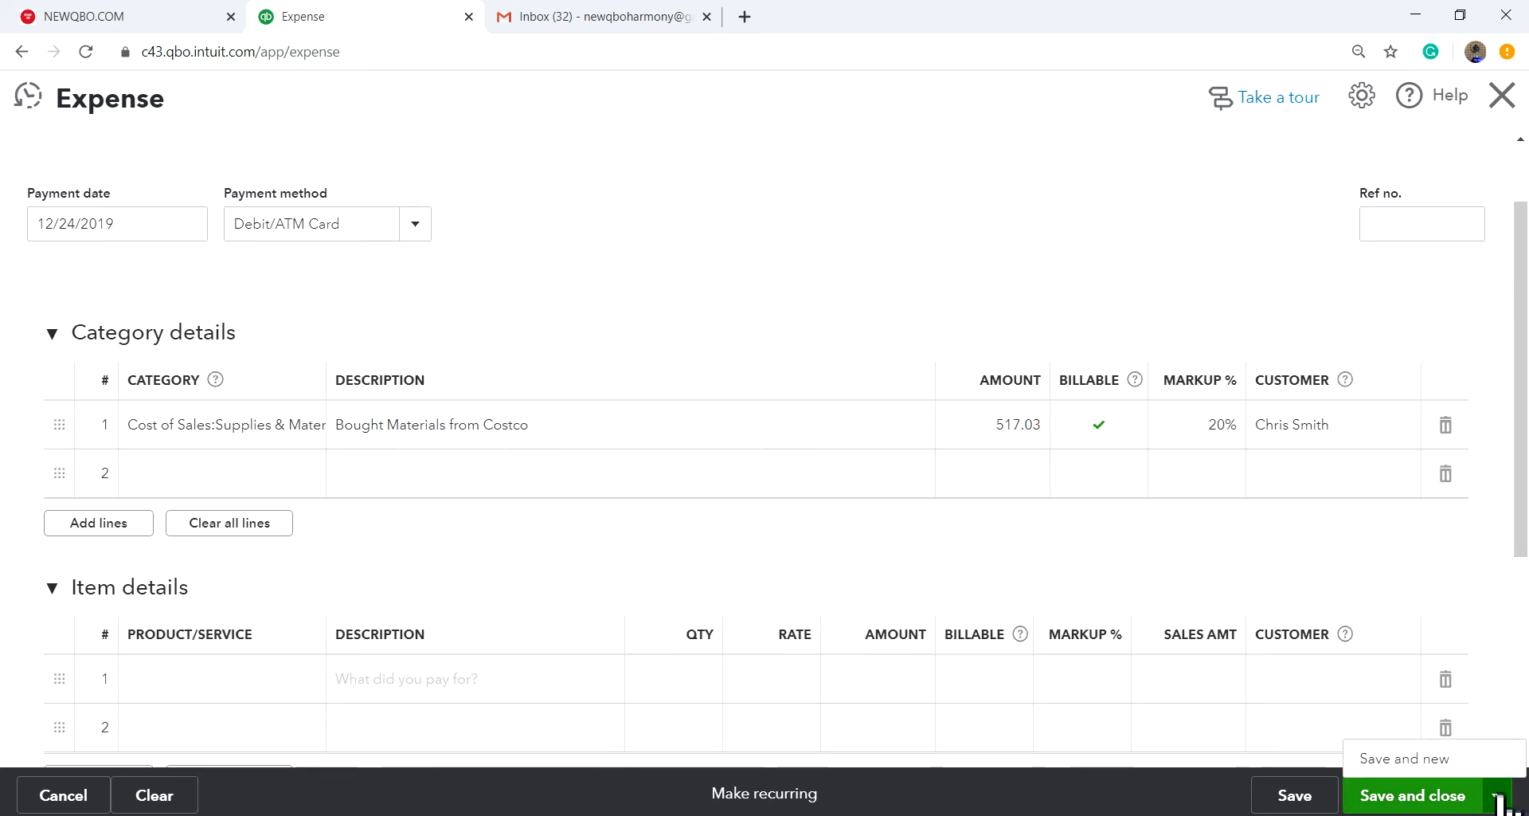
click(1393, 760)
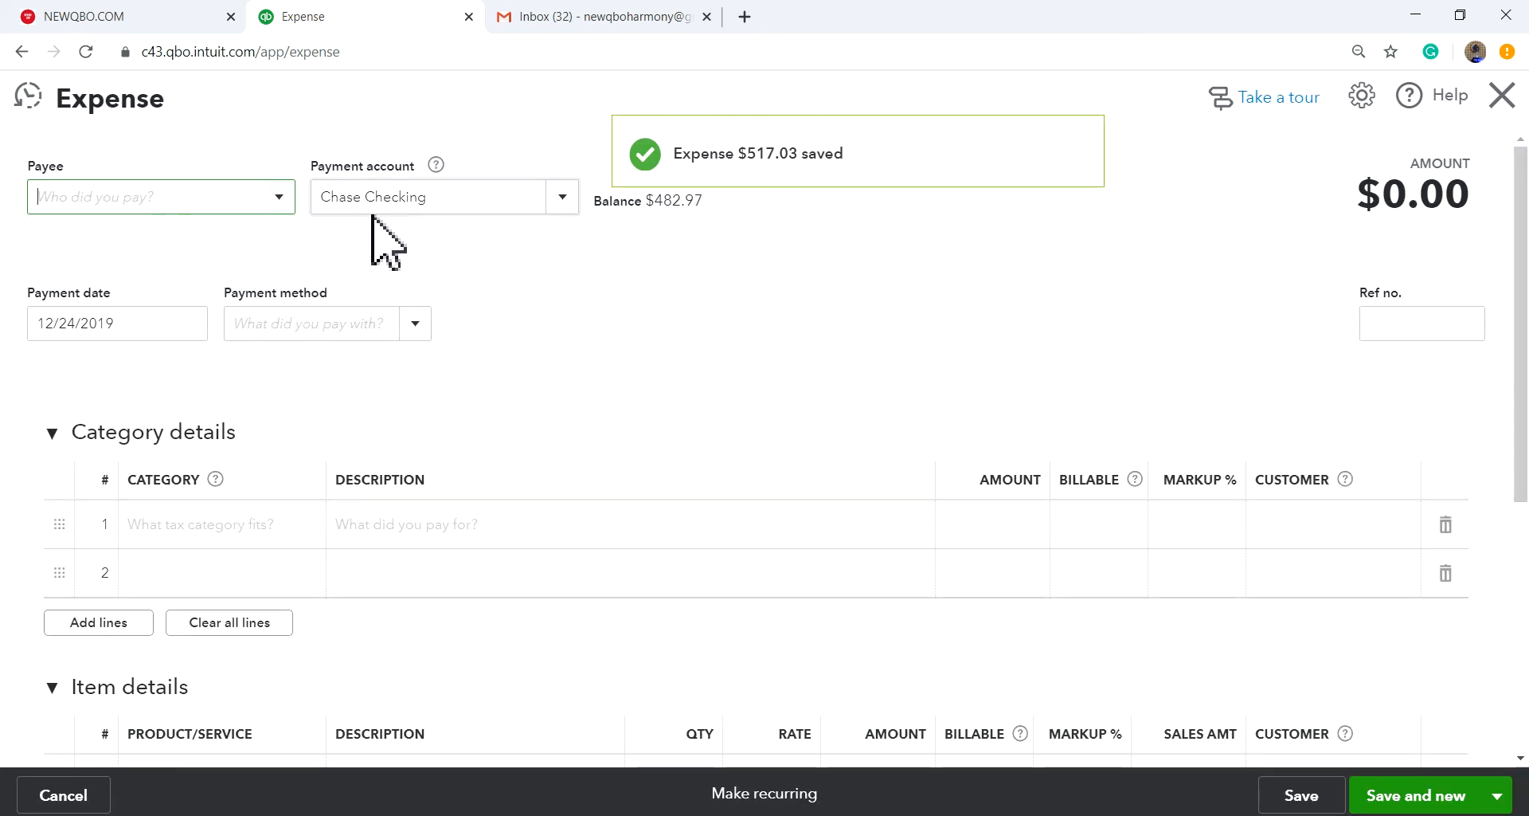
- Add Home Depot as a new vendor and use it as the payee of the new expense
click(276, 209)
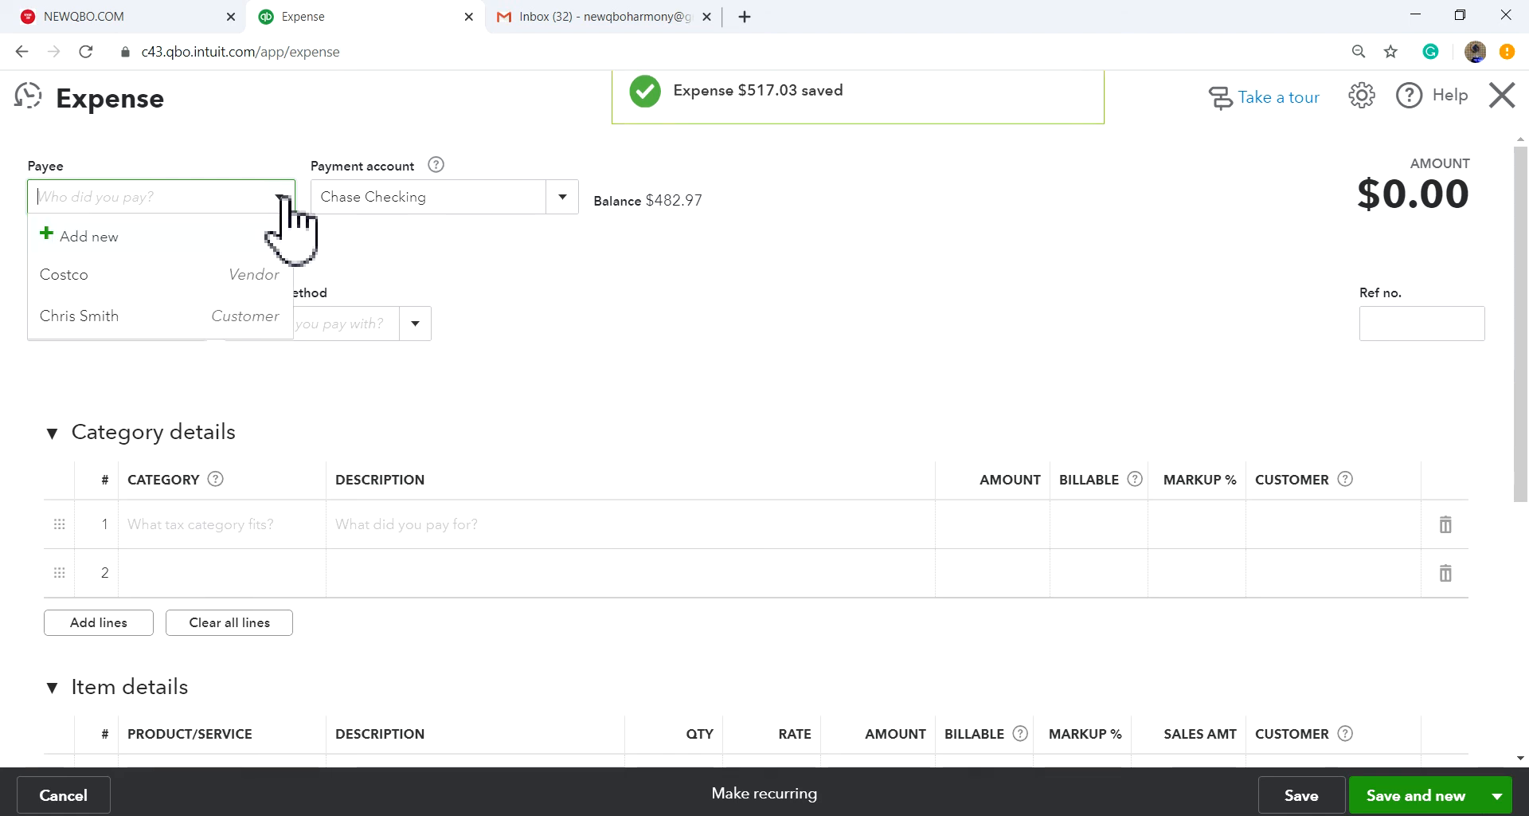
click(89, 239)
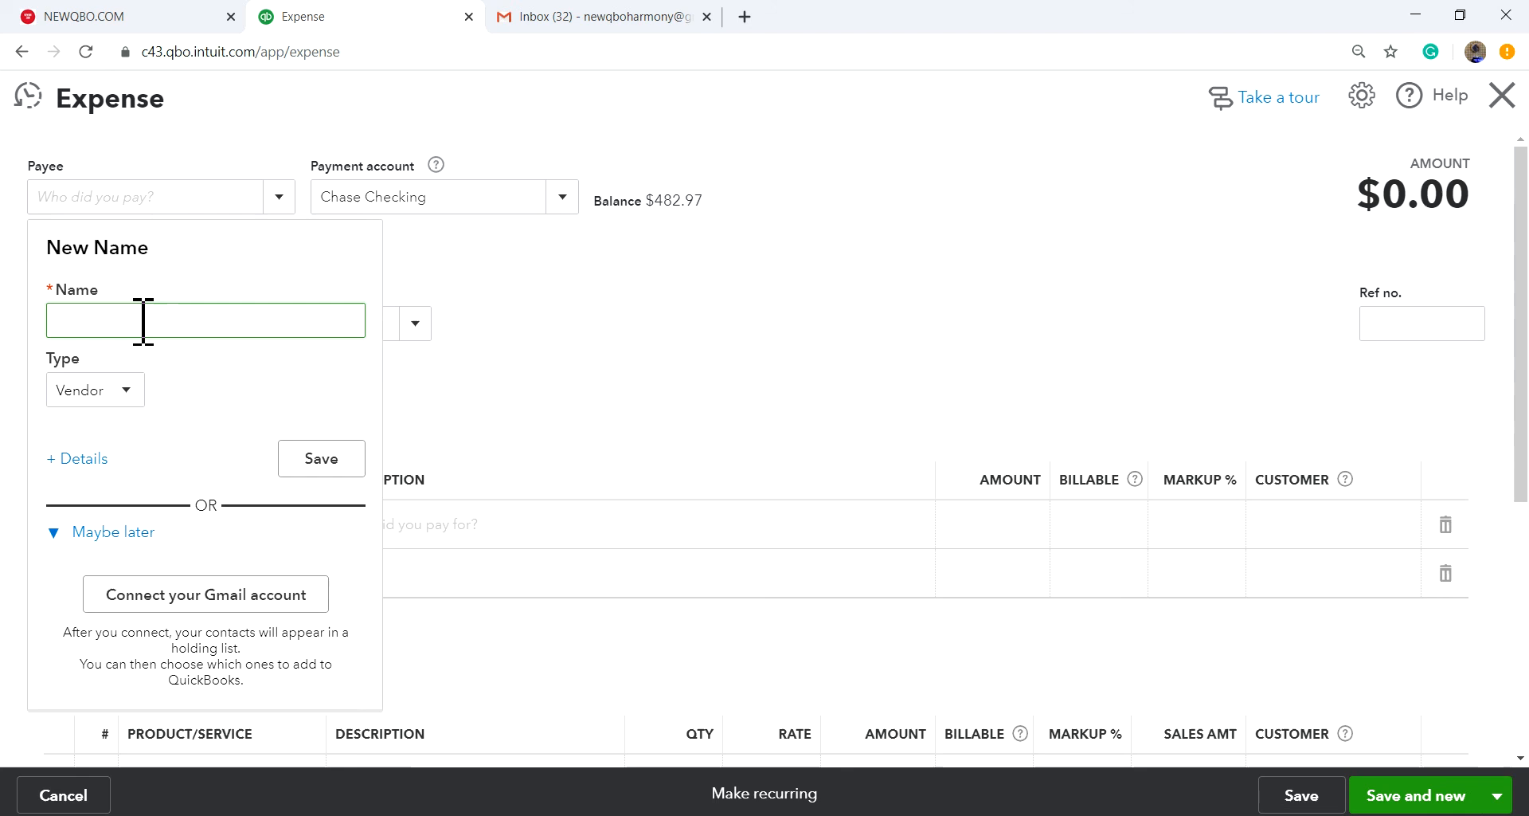
text(Ho)
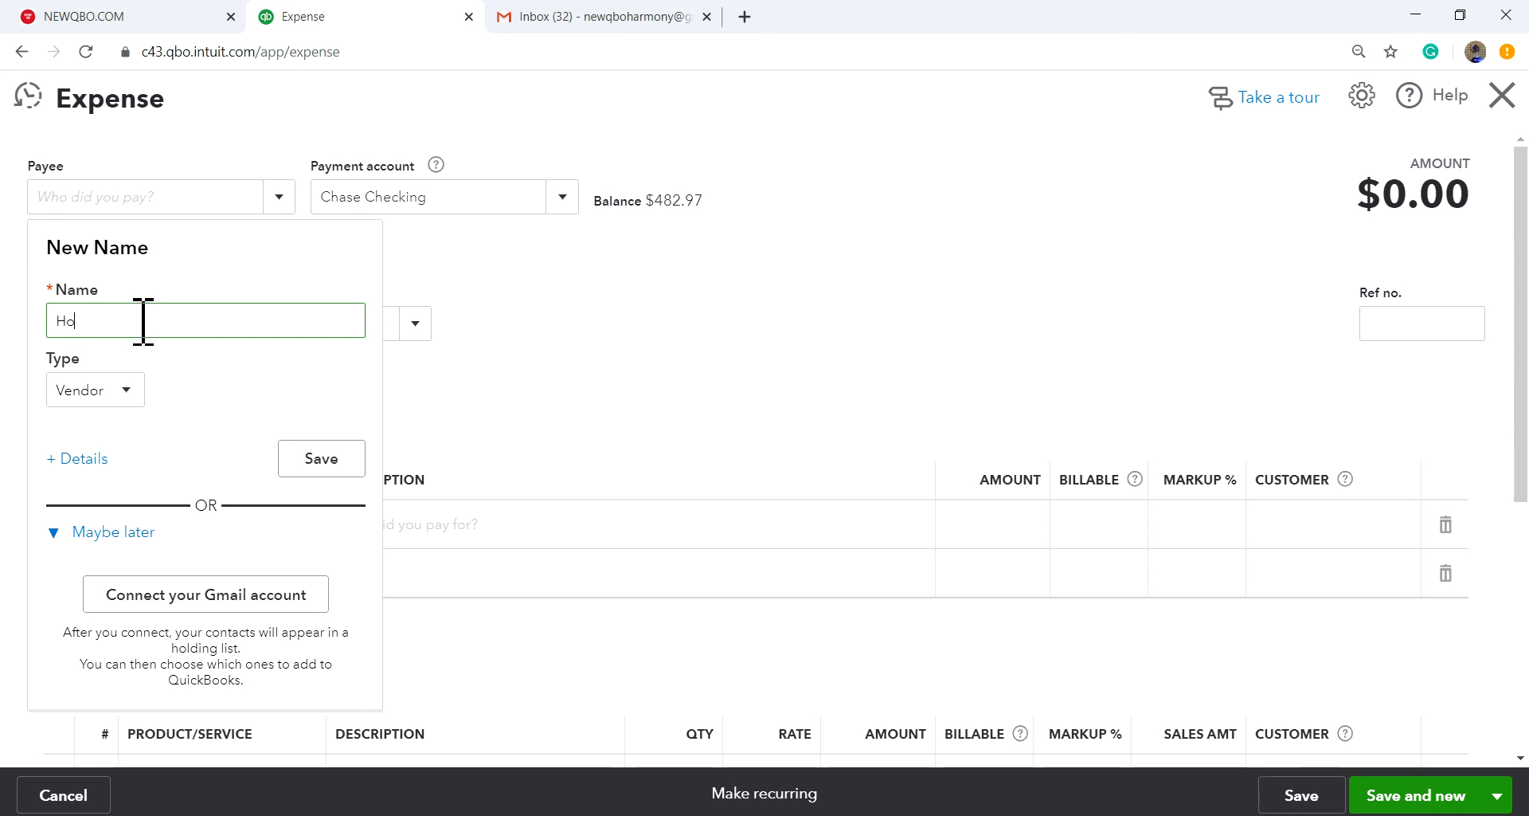
text(me Depot)
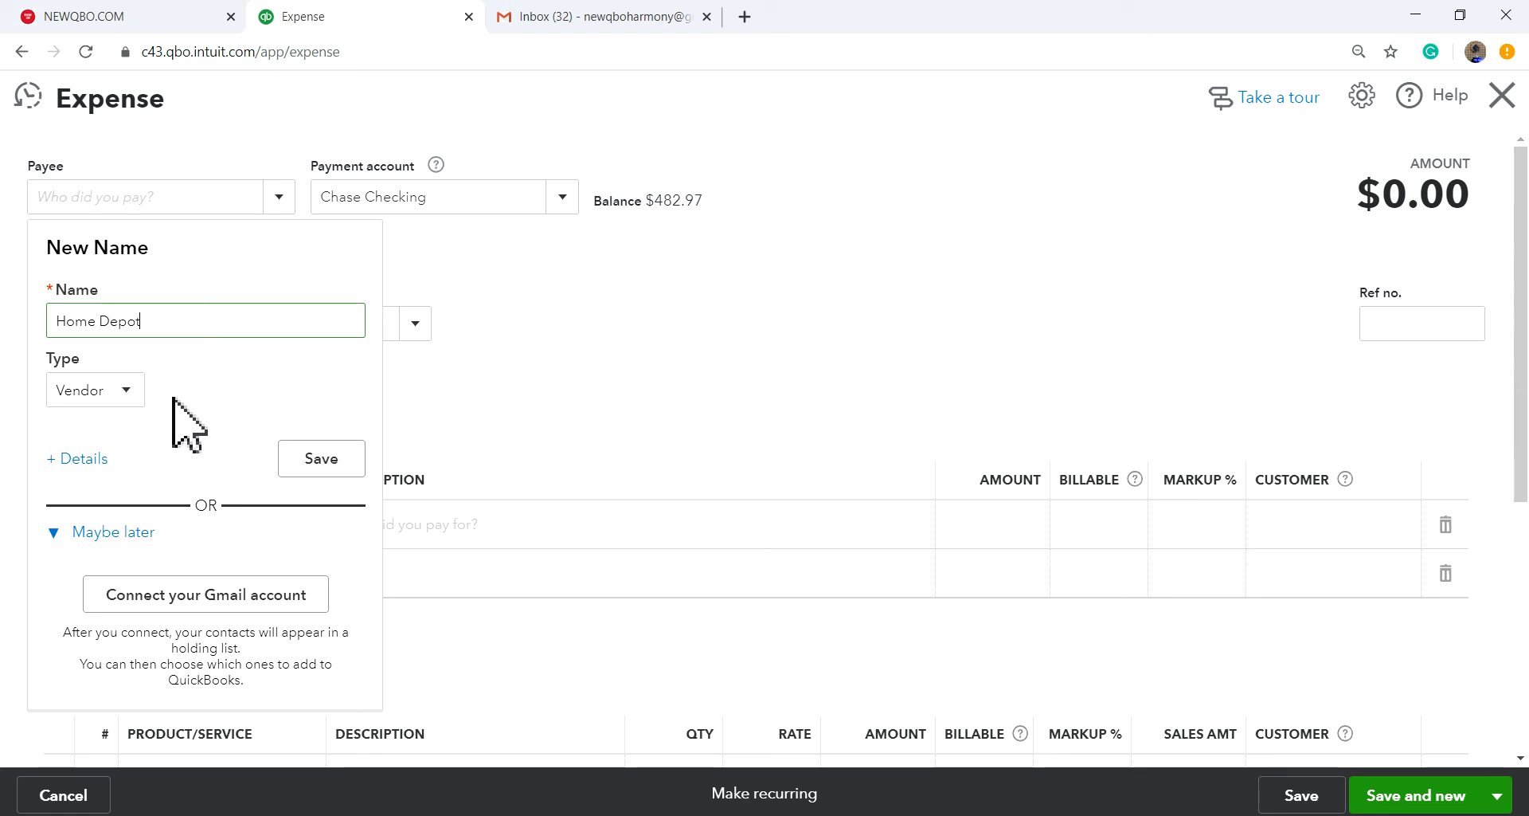
click(327, 472)
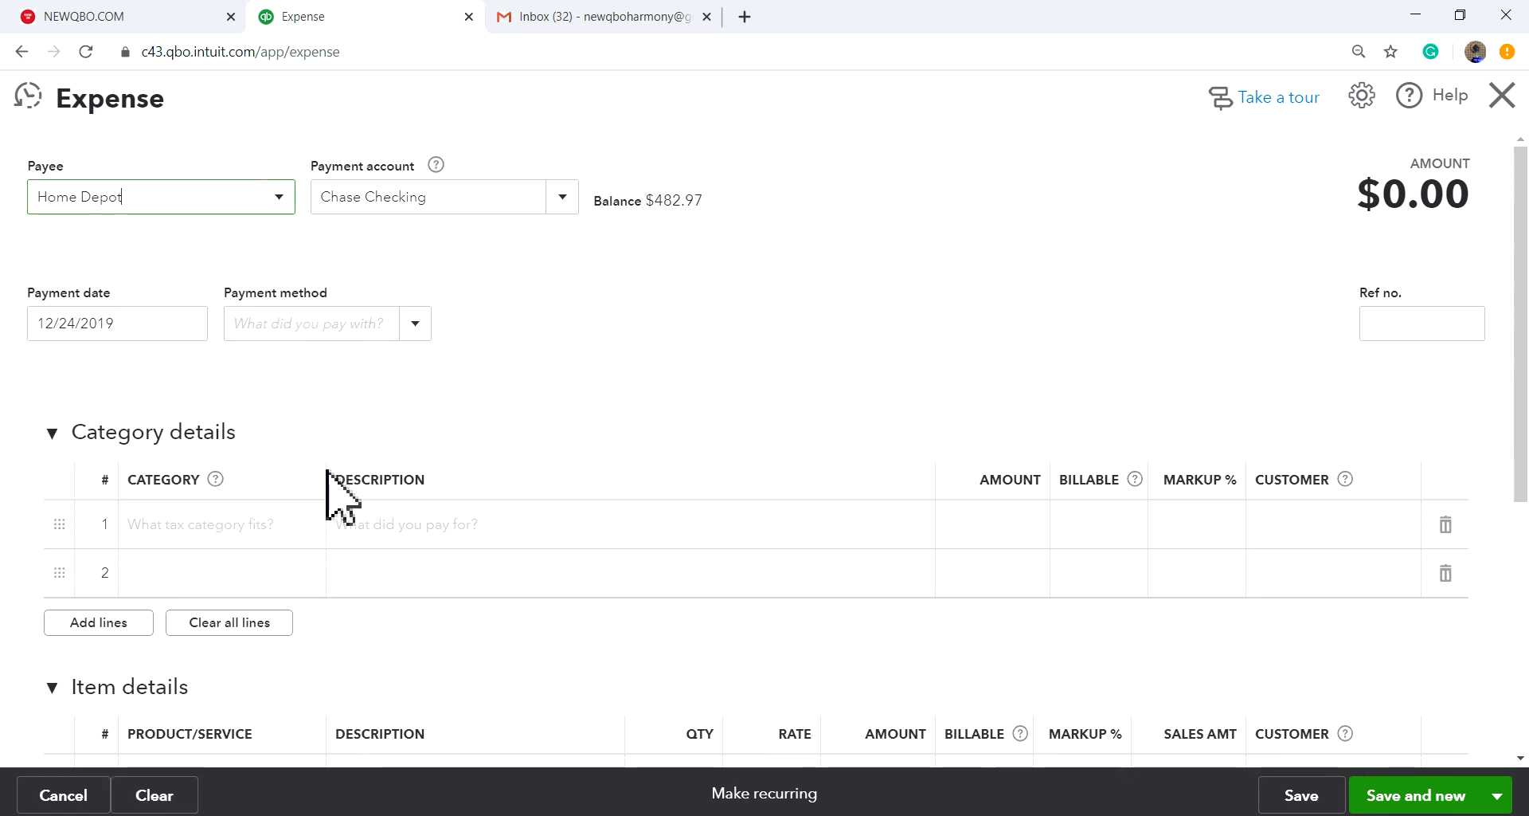
- Set the payment method to Debit/ATM Card and categorize the first category line as Supplies & Materials - COS
click(417, 324)
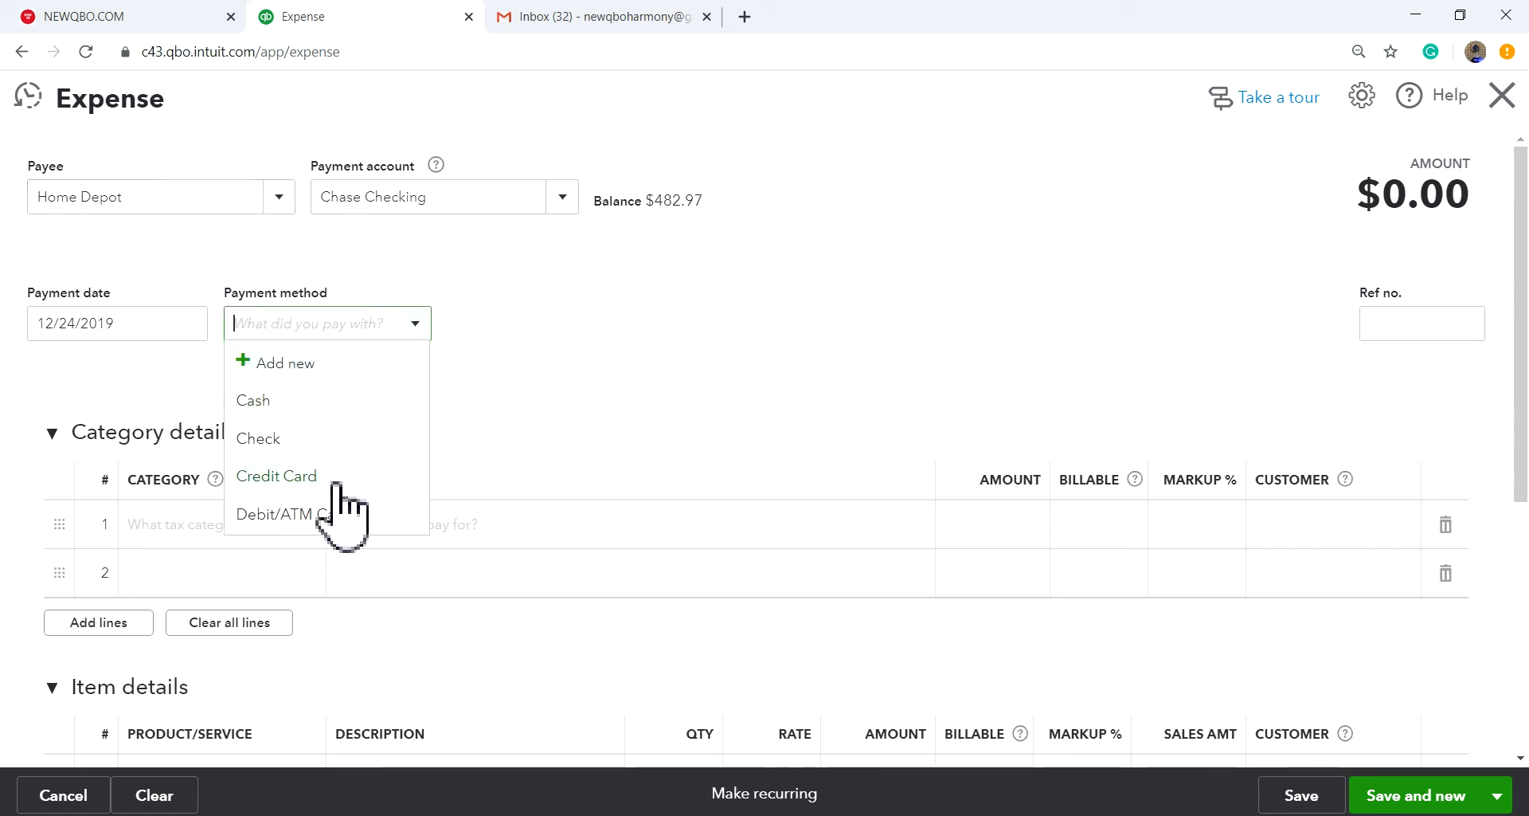
click(331, 515)
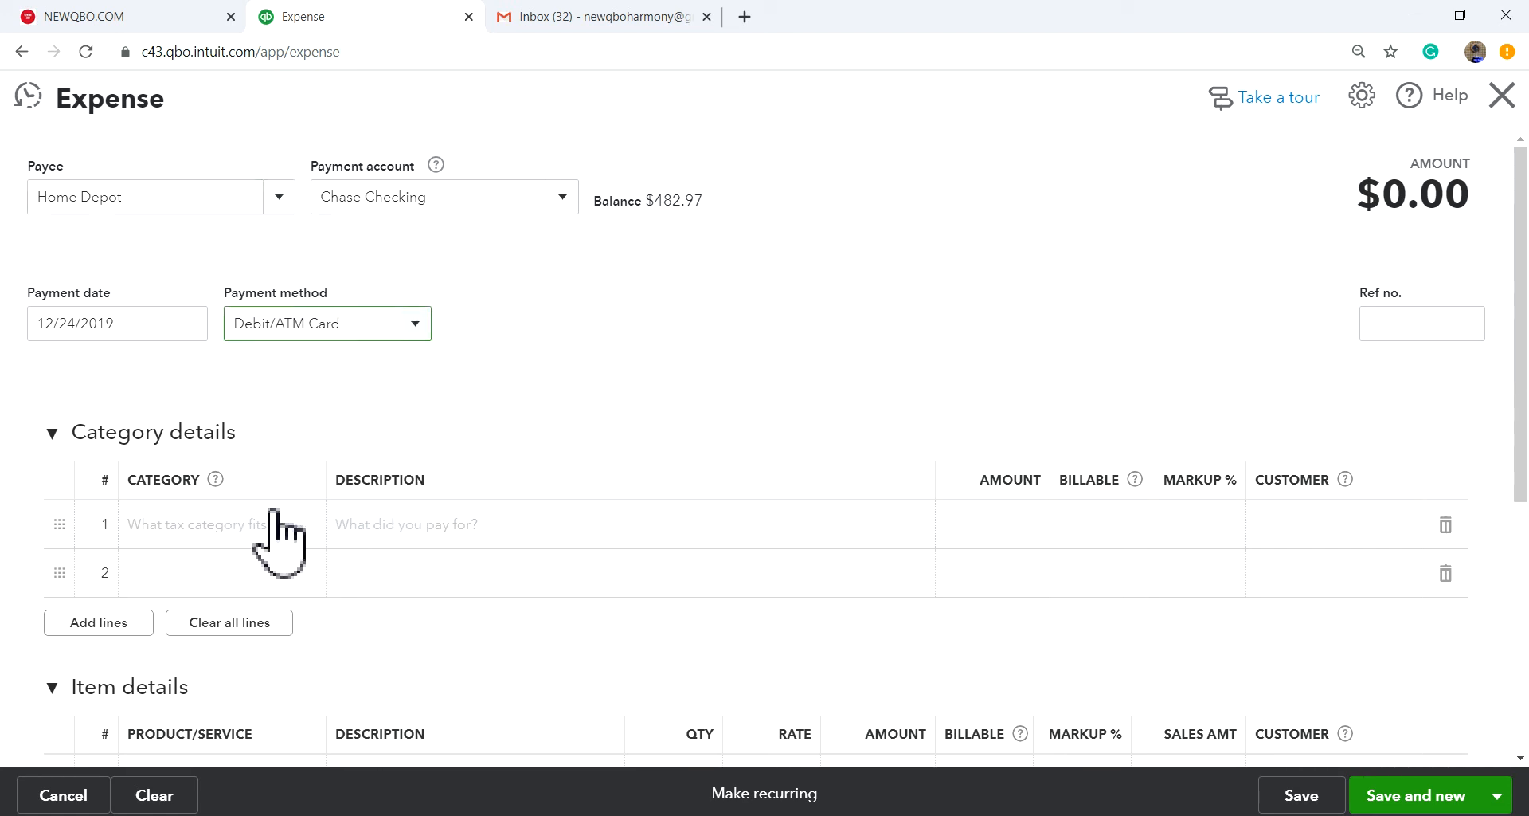
click(247, 527)
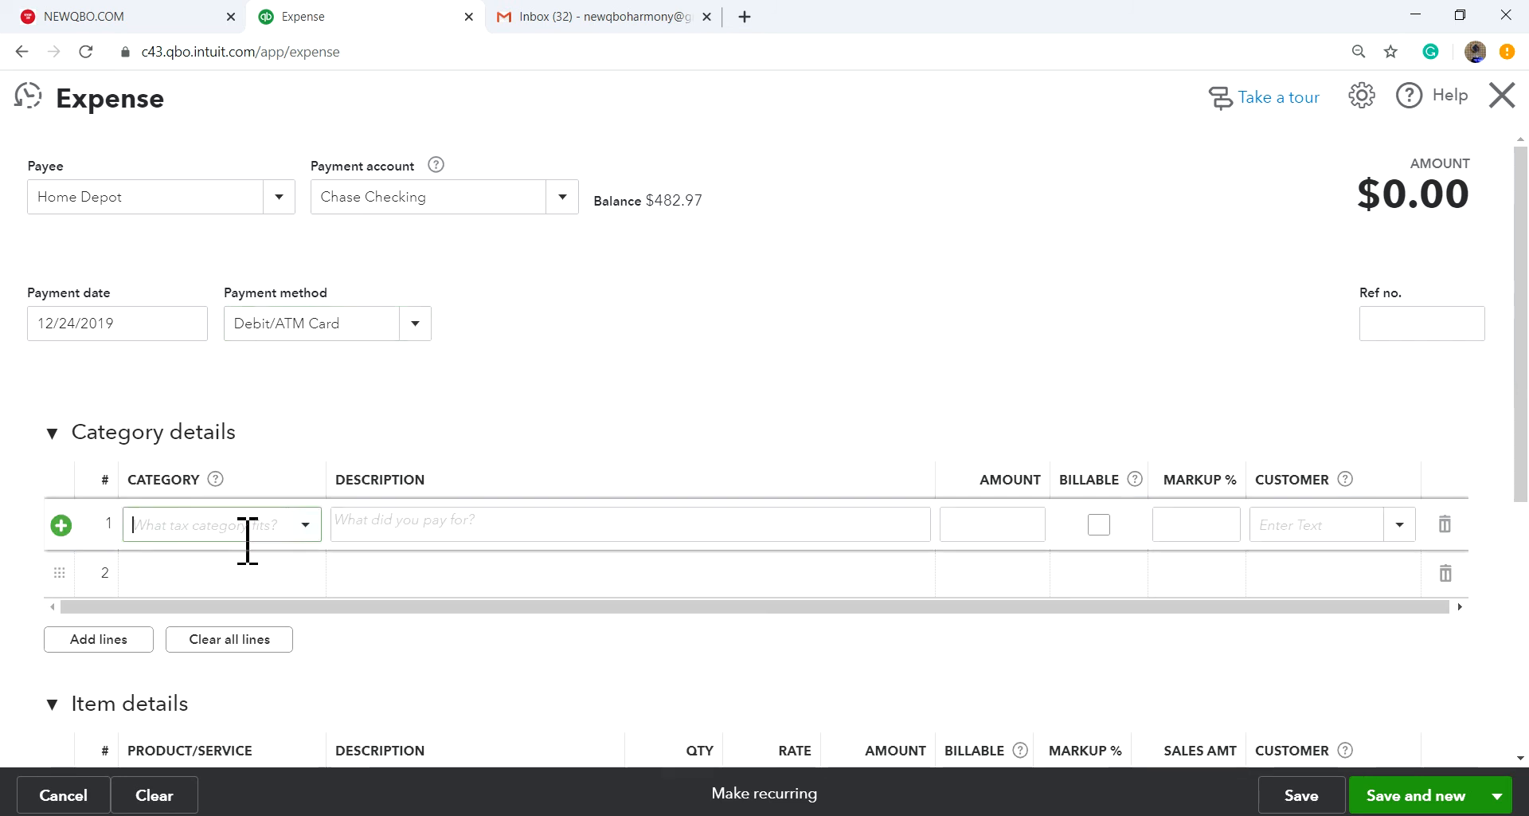
click(308, 526)
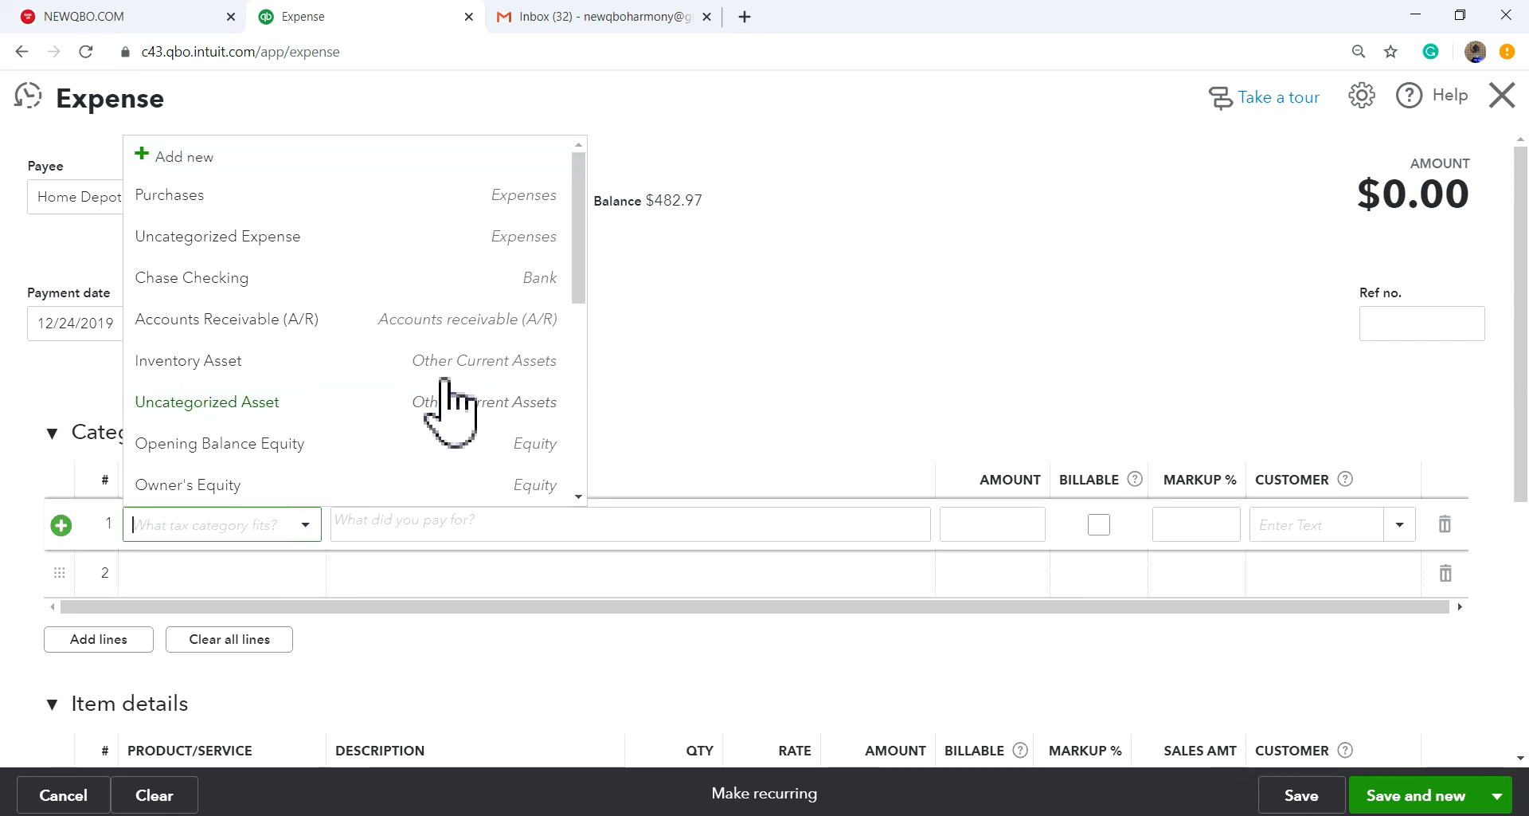
scroll(443, 403, down, 6)
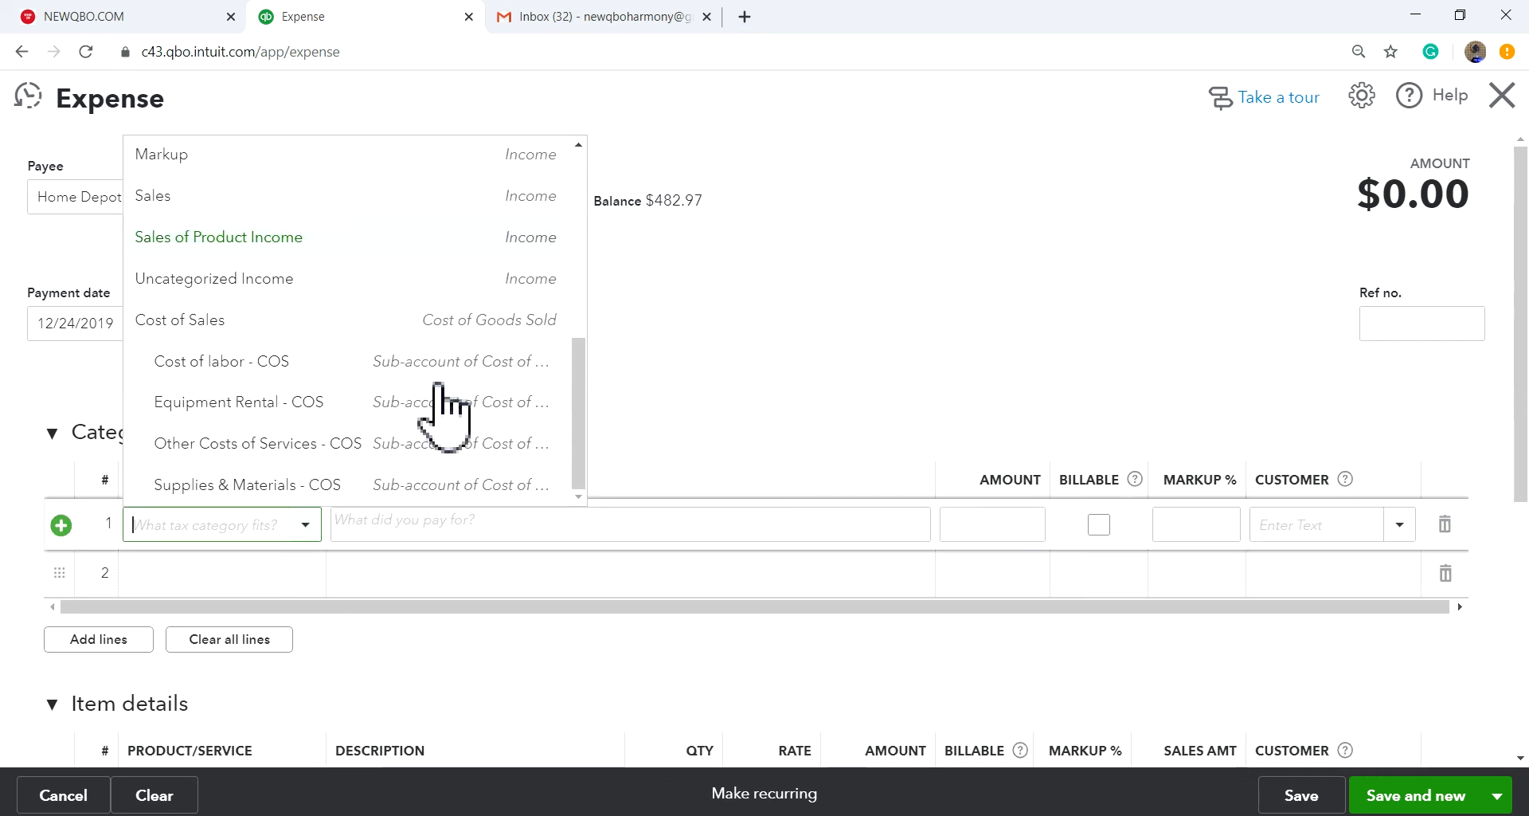
click(442, 487)
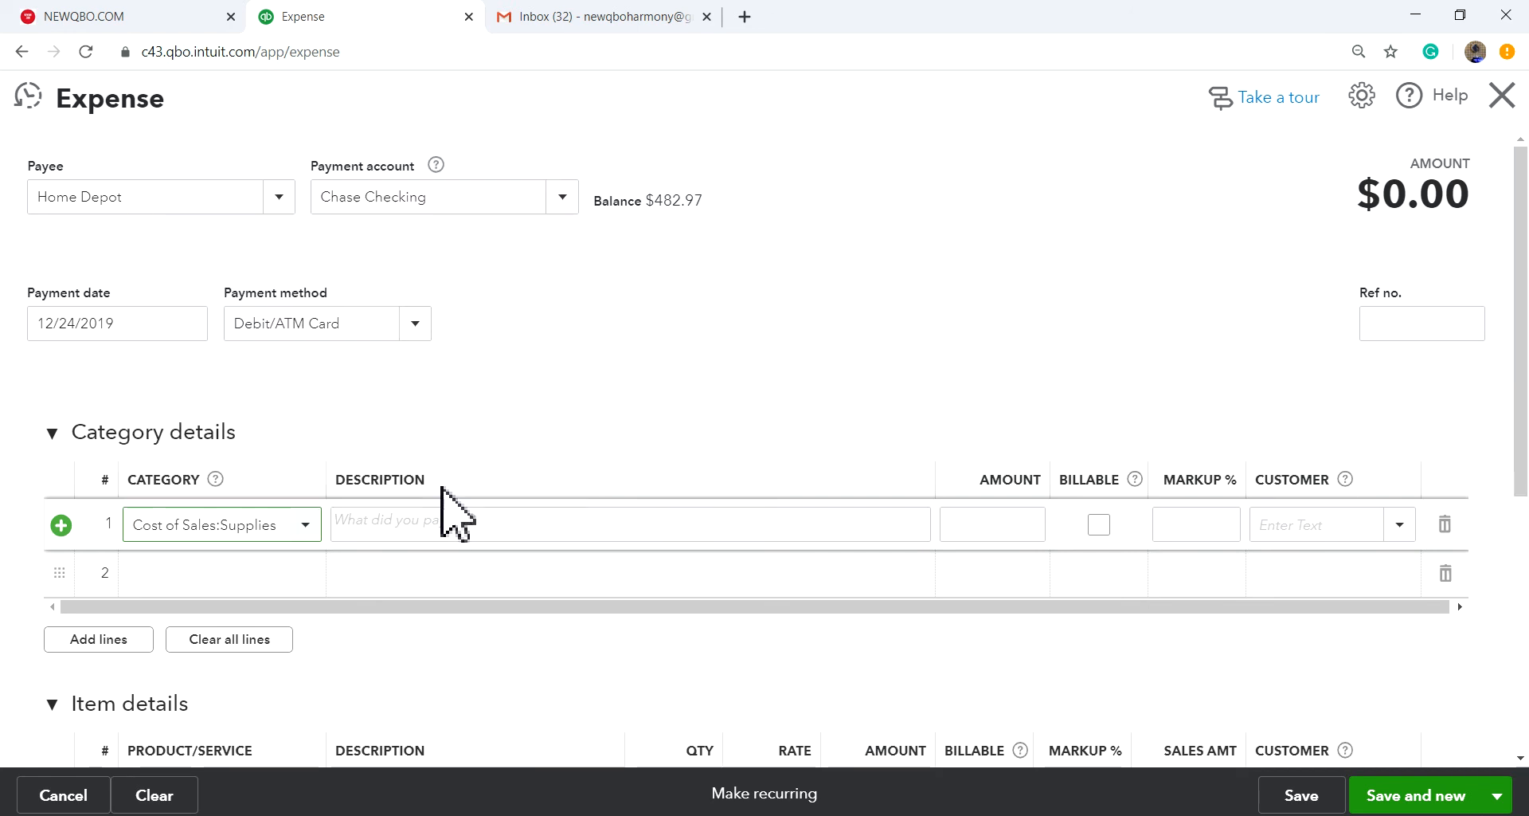
- Describe the first category line as "Materials from Home Depot" and set its amount to 259.88
click(565, 538)
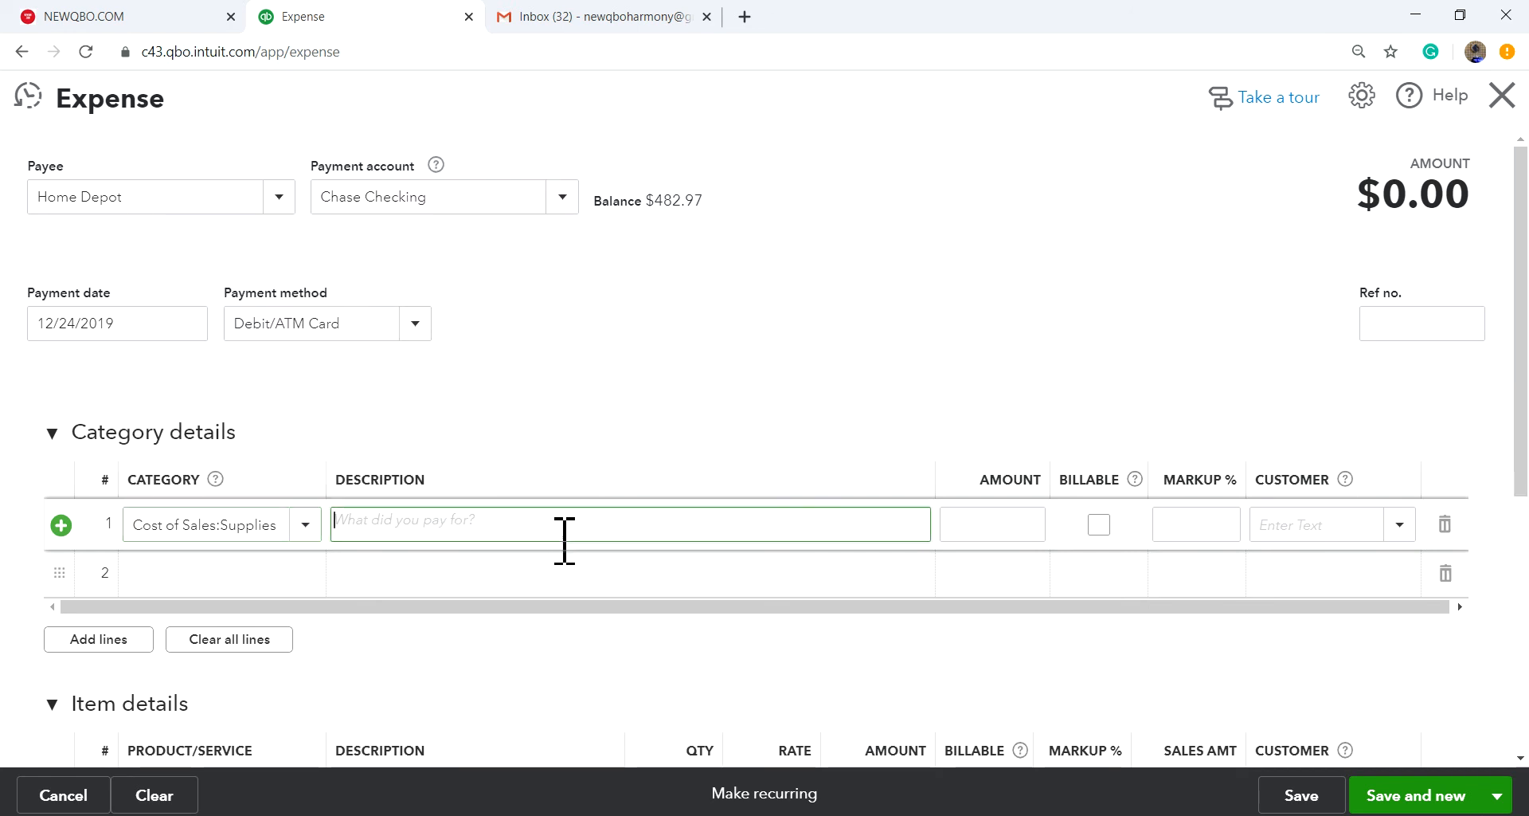
text(Materials from)
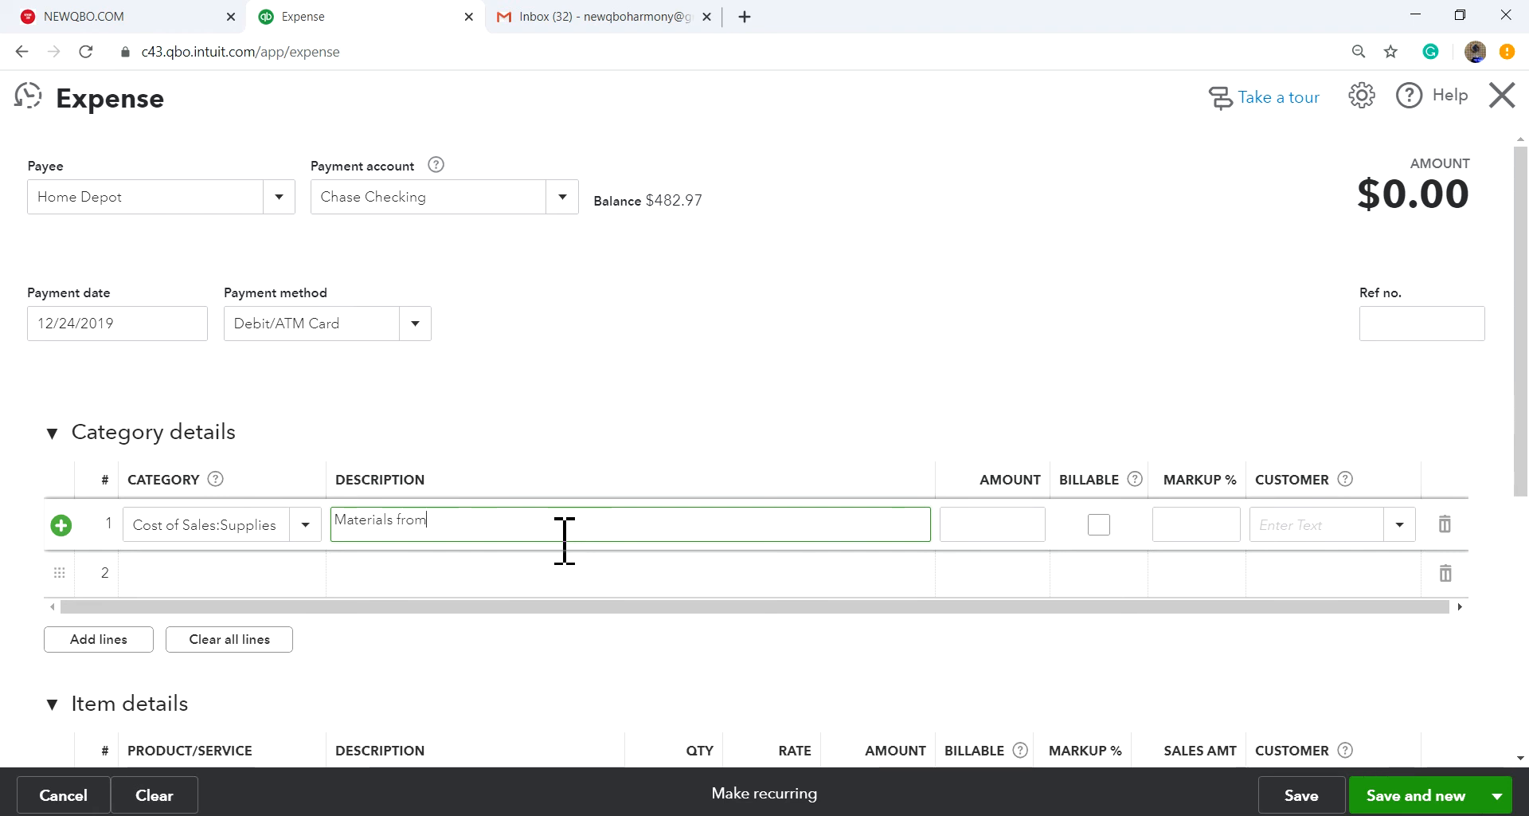
text( Home Depot)
key(Tab)
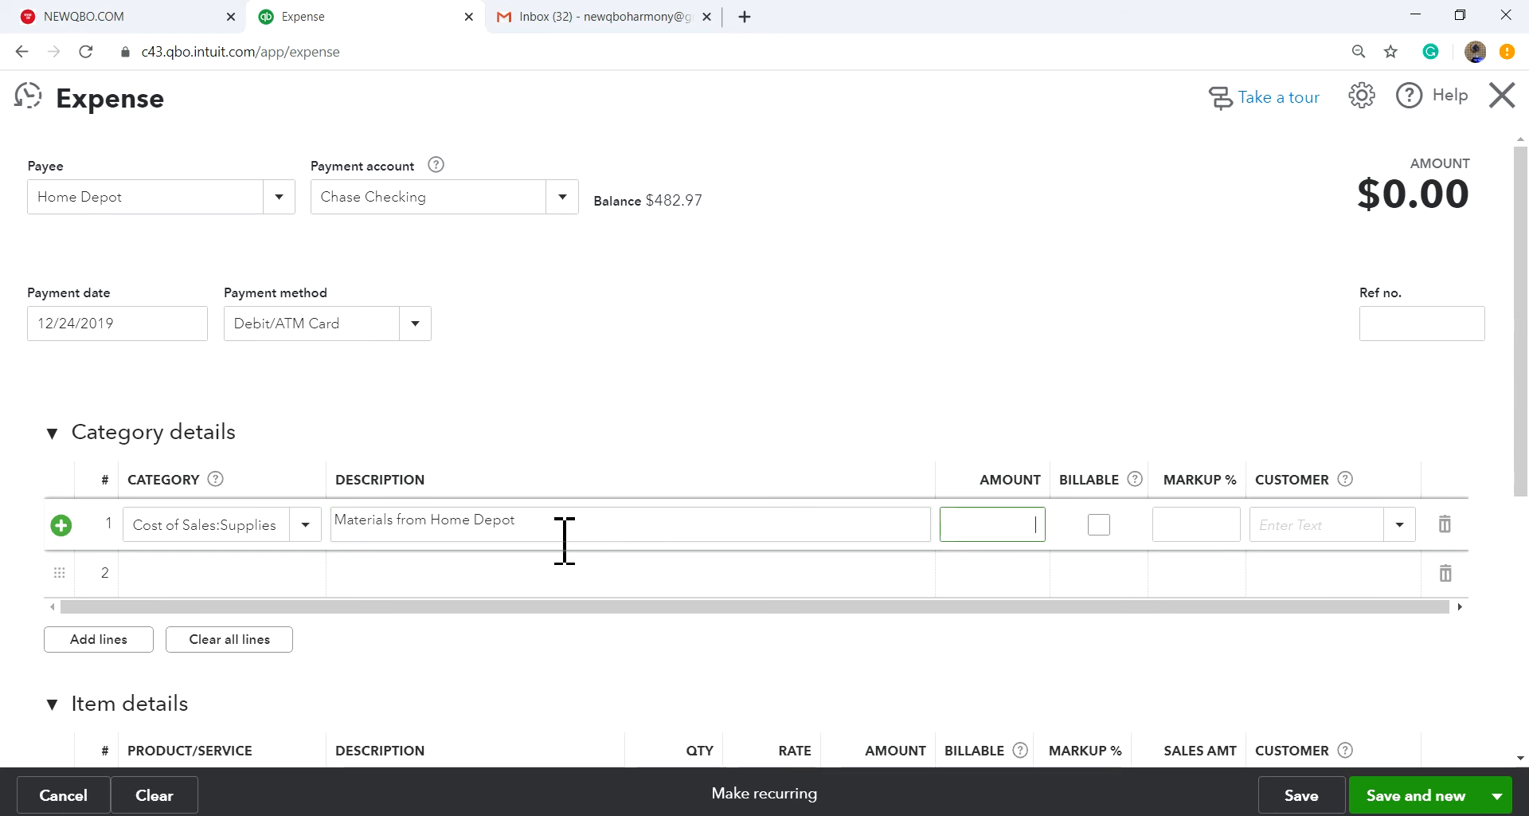
text(259.88)
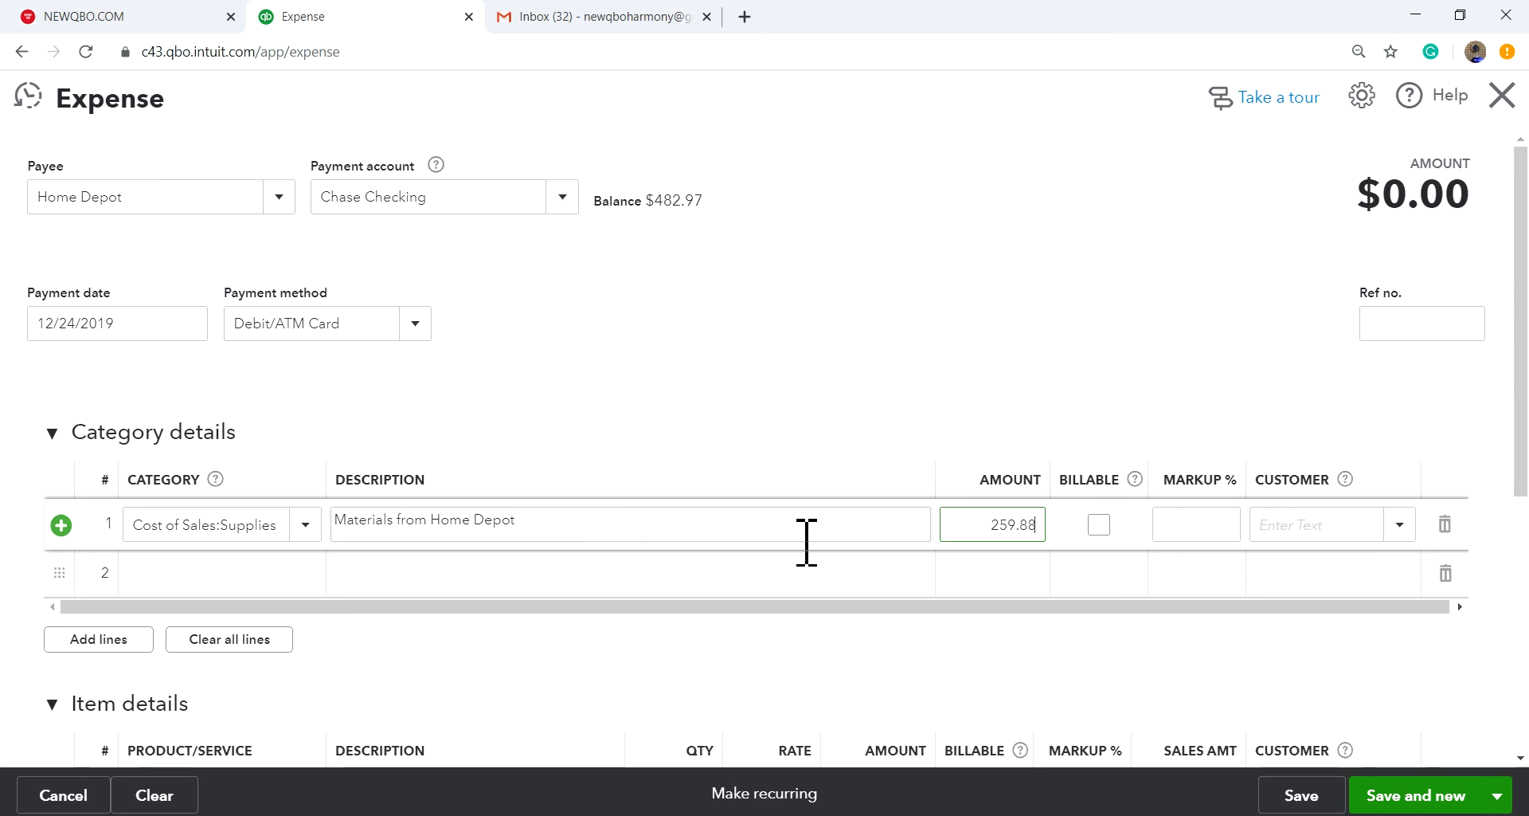
- Make the Home Depot line billable to the existing customer with a 20% markup, and save and close the expense
click(1099, 524)
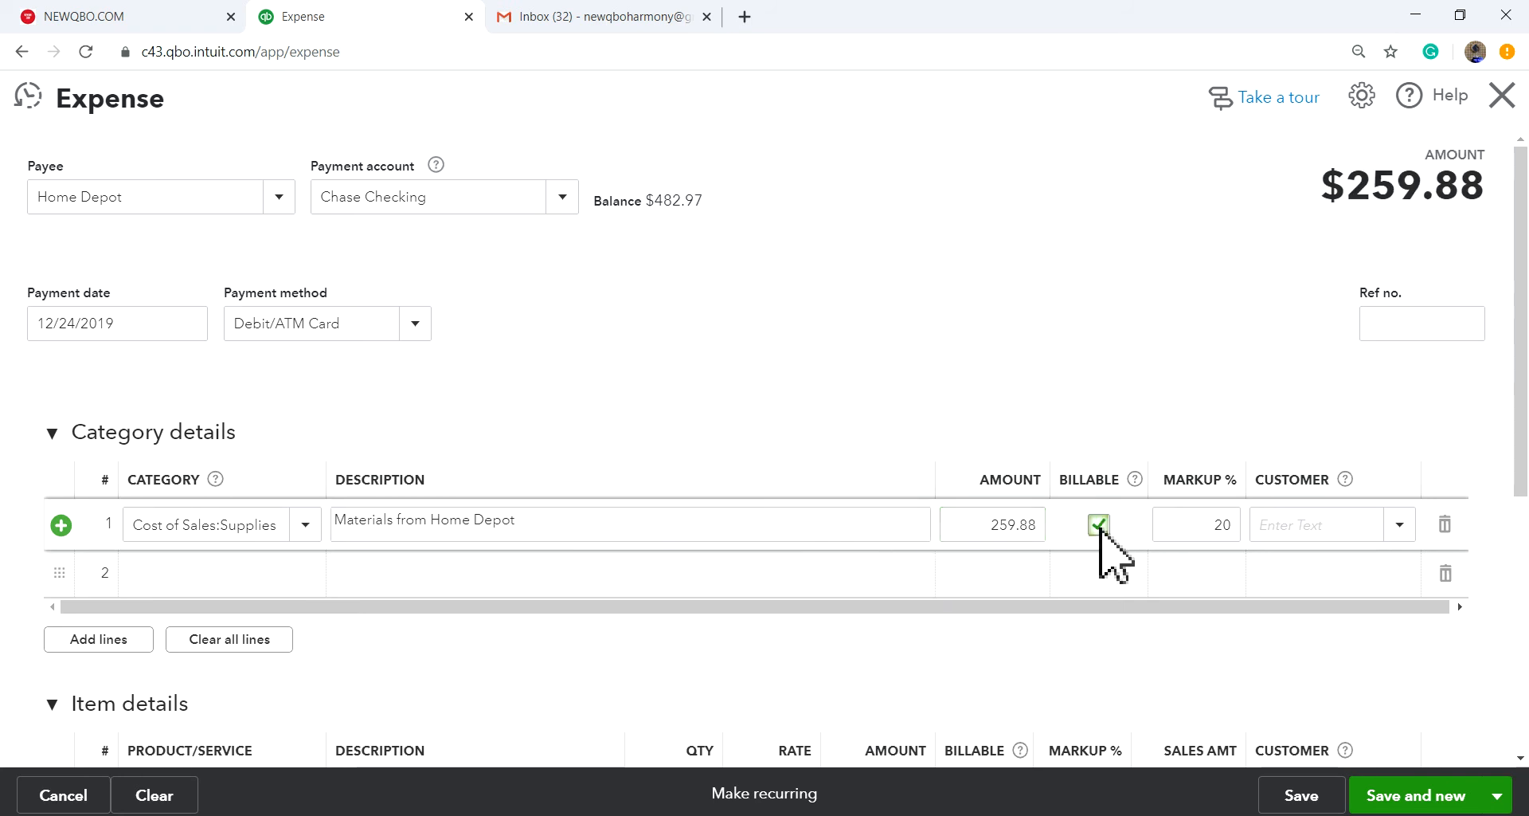
click(1411, 532)
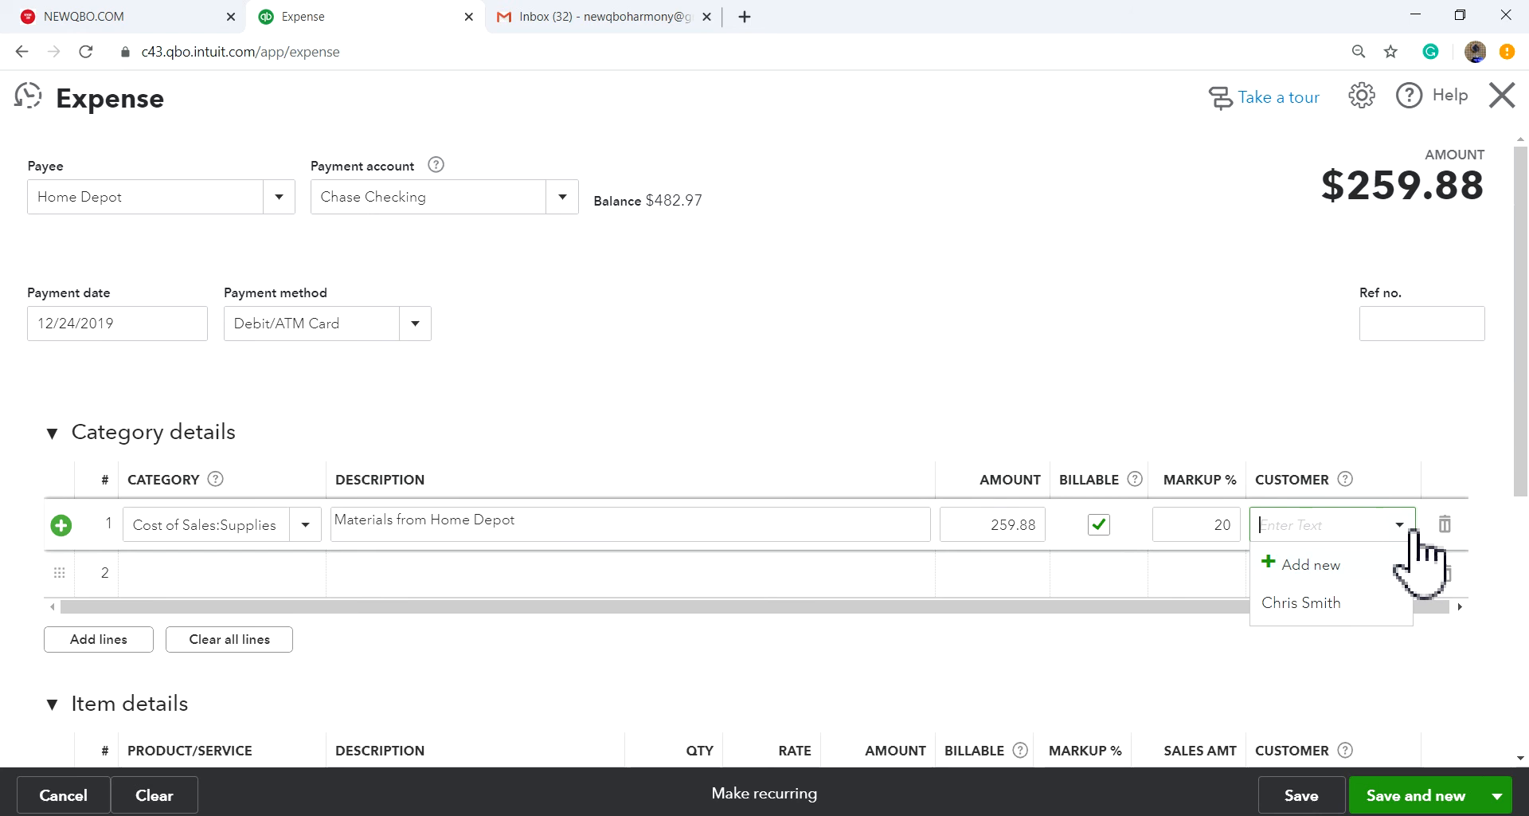
click(1305, 604)
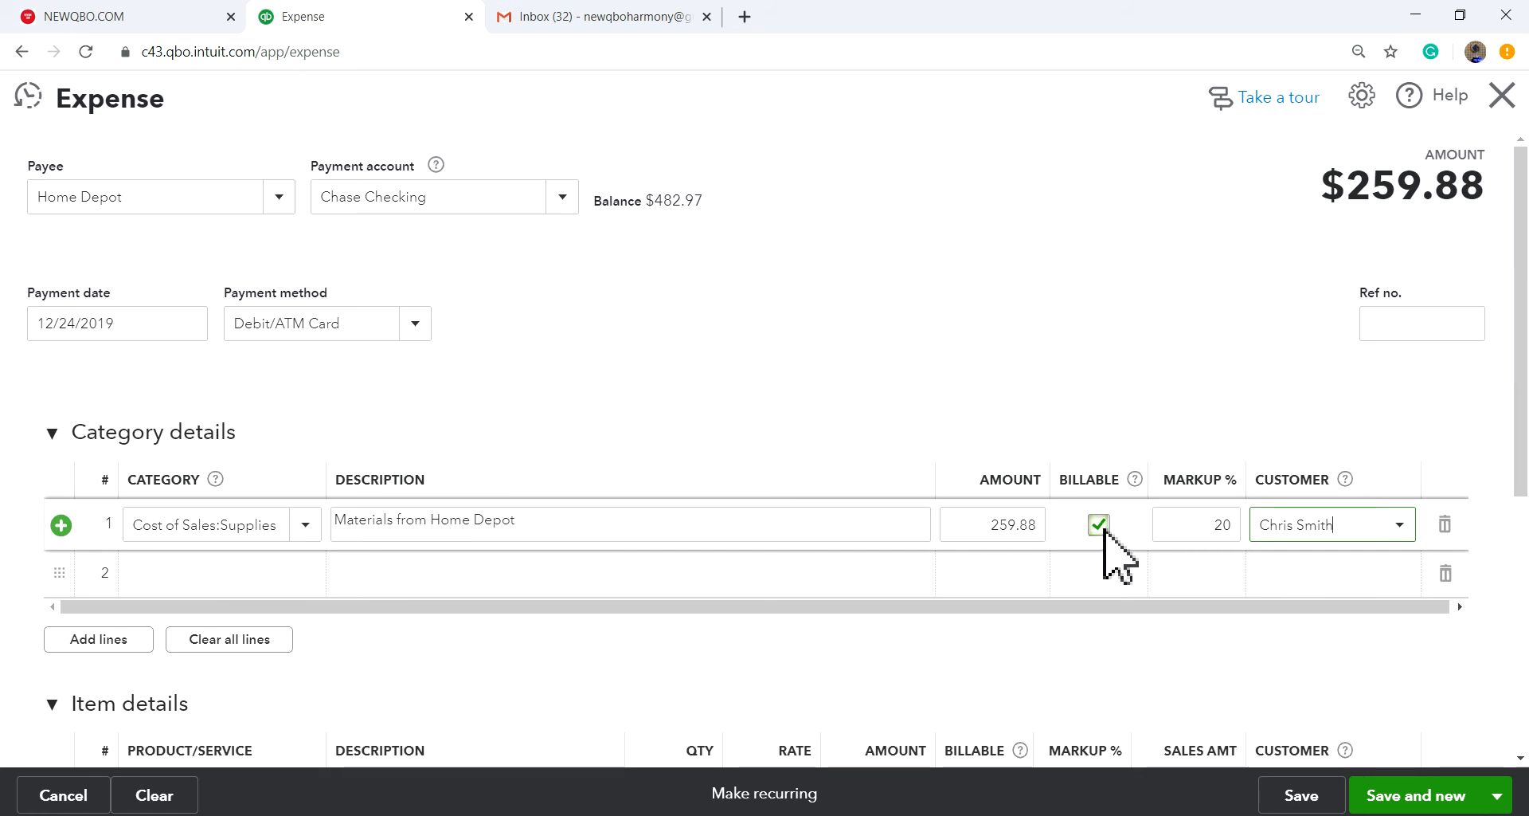
click(1099, 525)
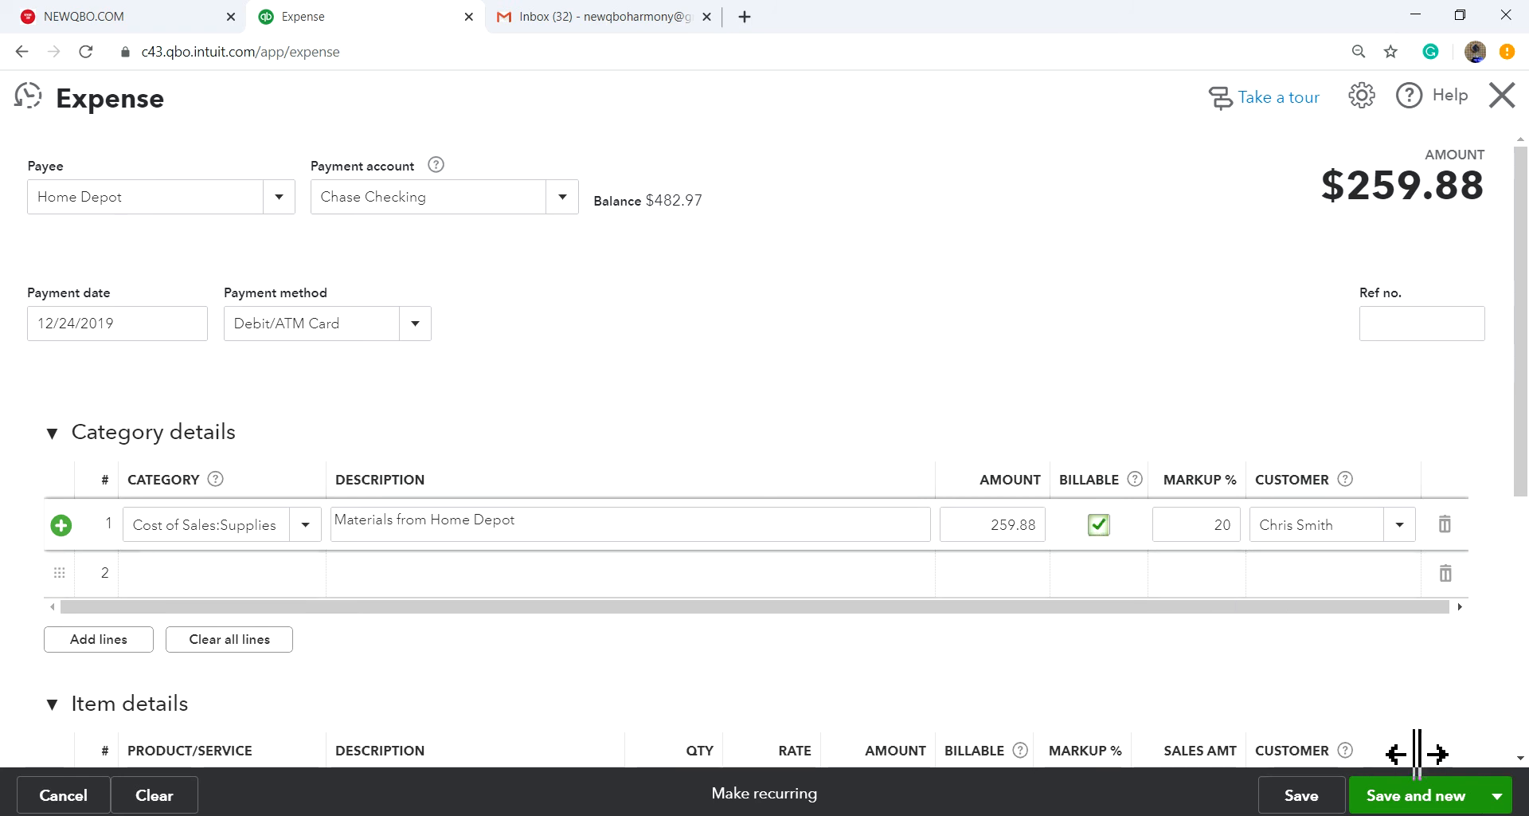
click(1499, 801)
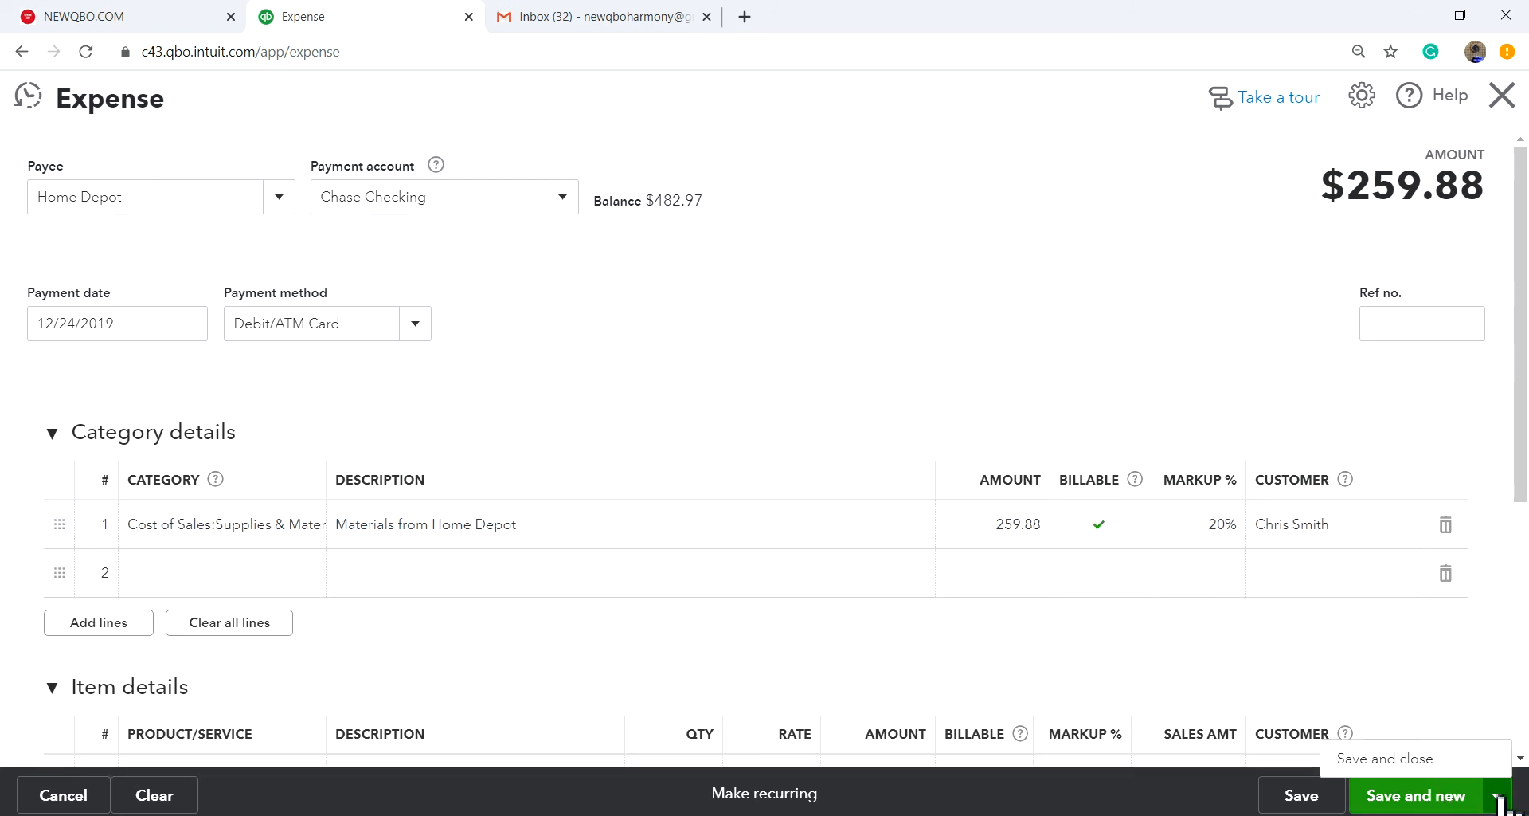
click(1390, 758)
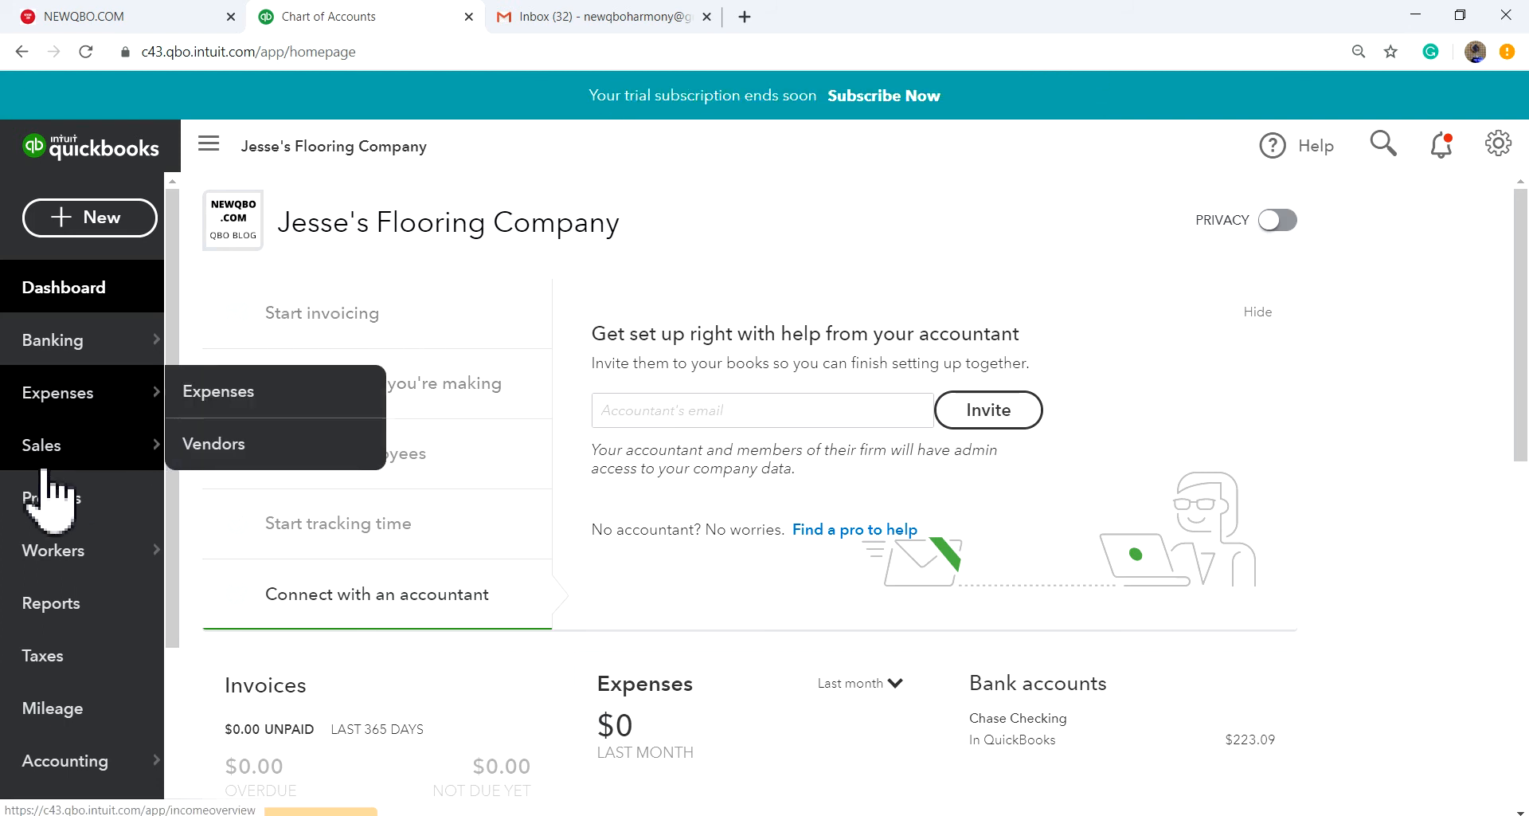
- Open the list of all sales transactions and filter it to unbilled income
mouse_move(43, 458)
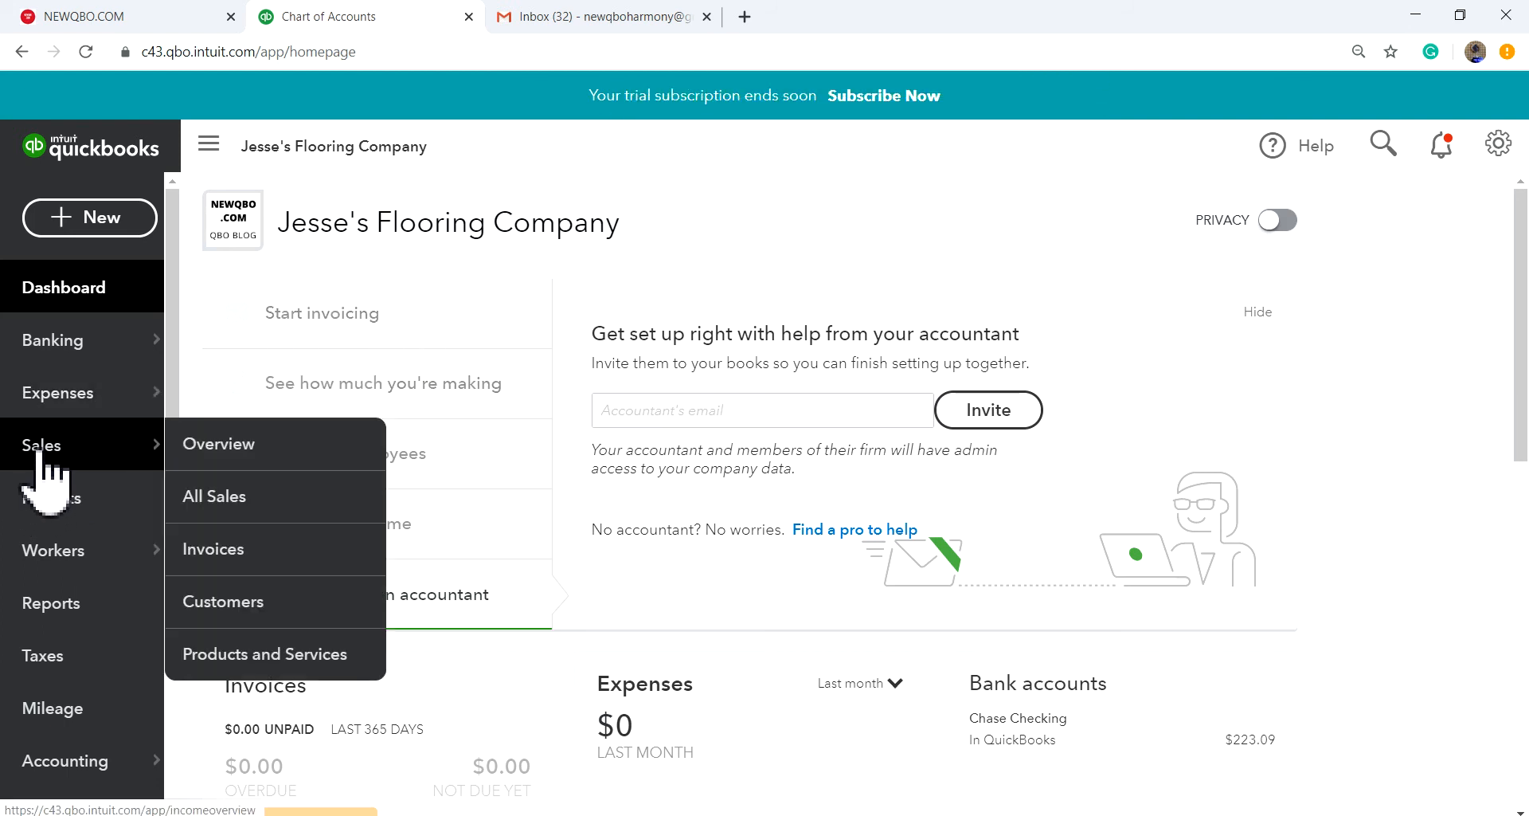
click(209, 451)
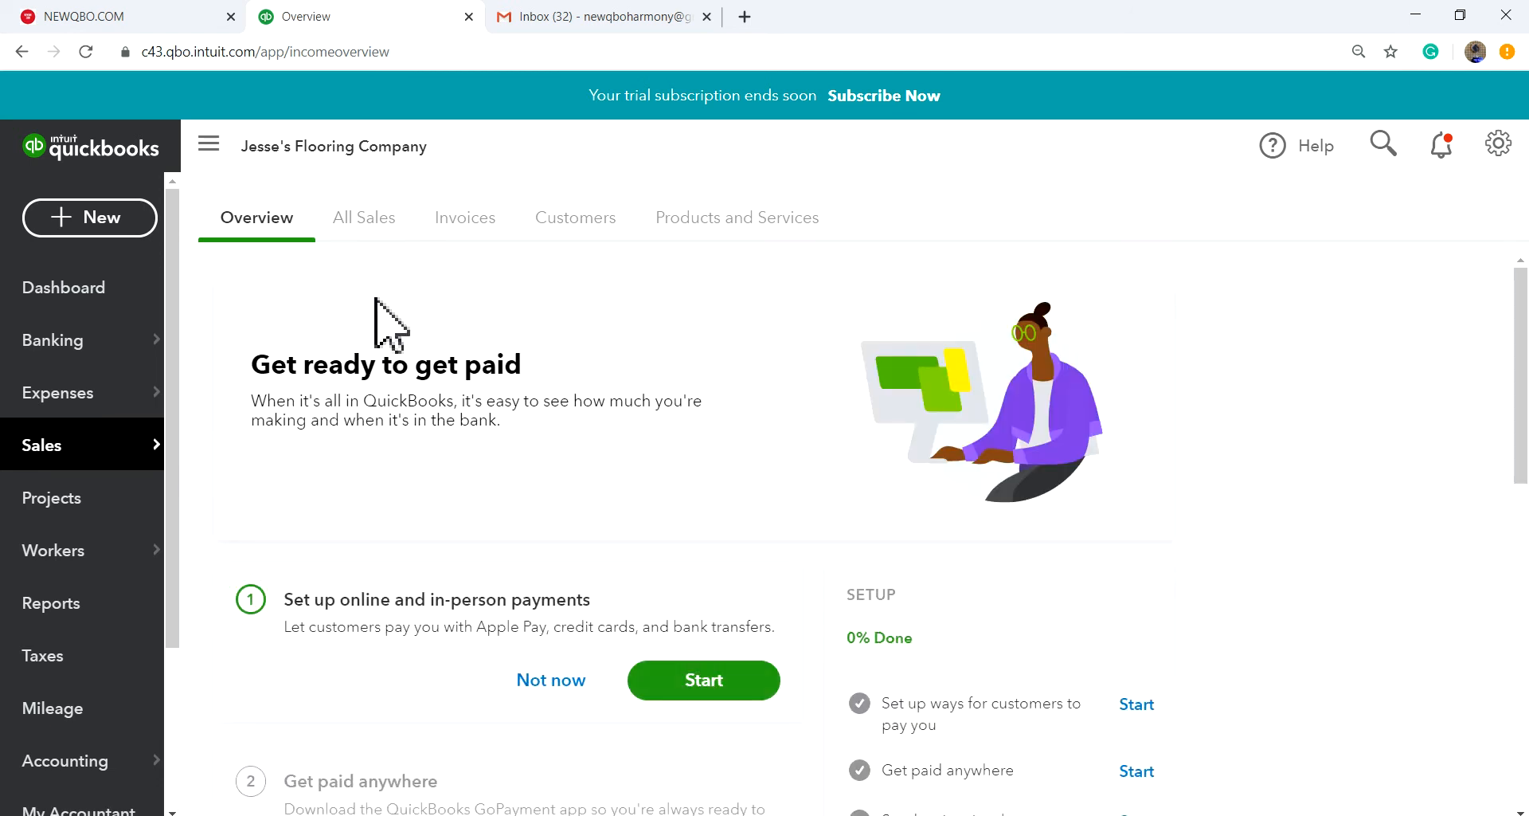
click(374, 227)
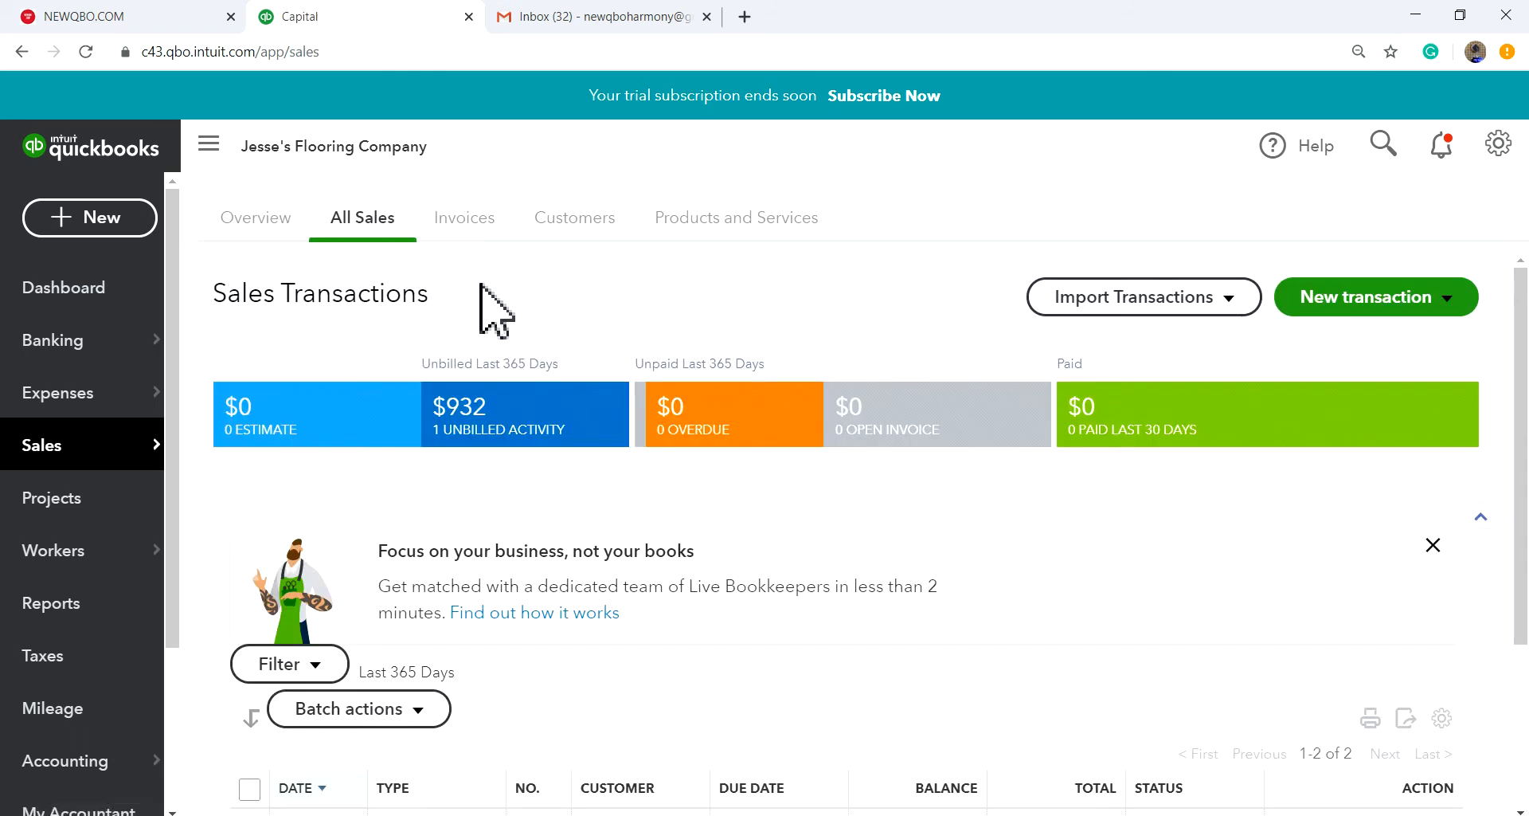
click(493, 416)
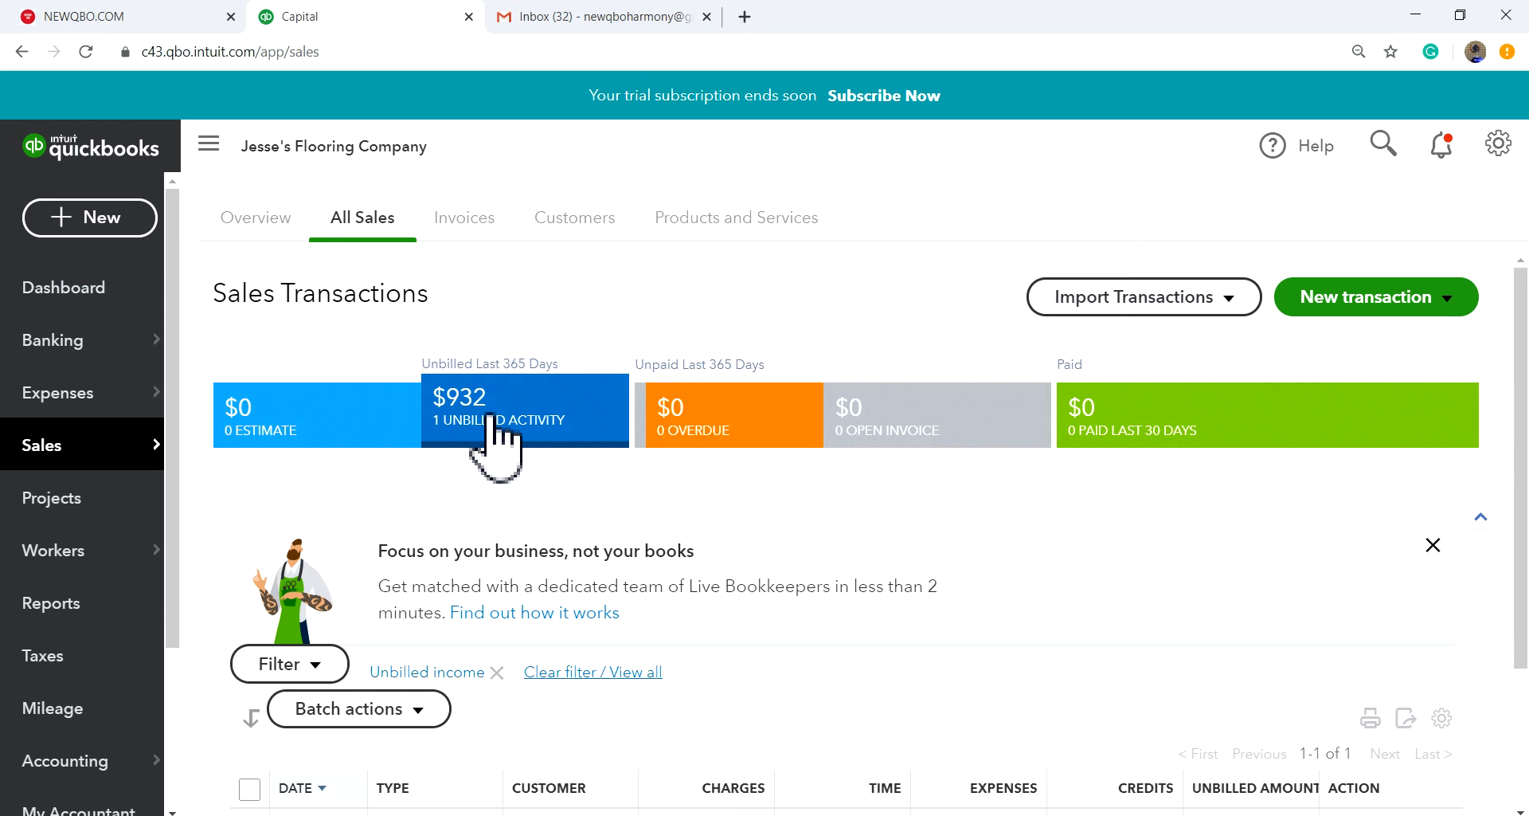
scroll(788, 625, down, 3)
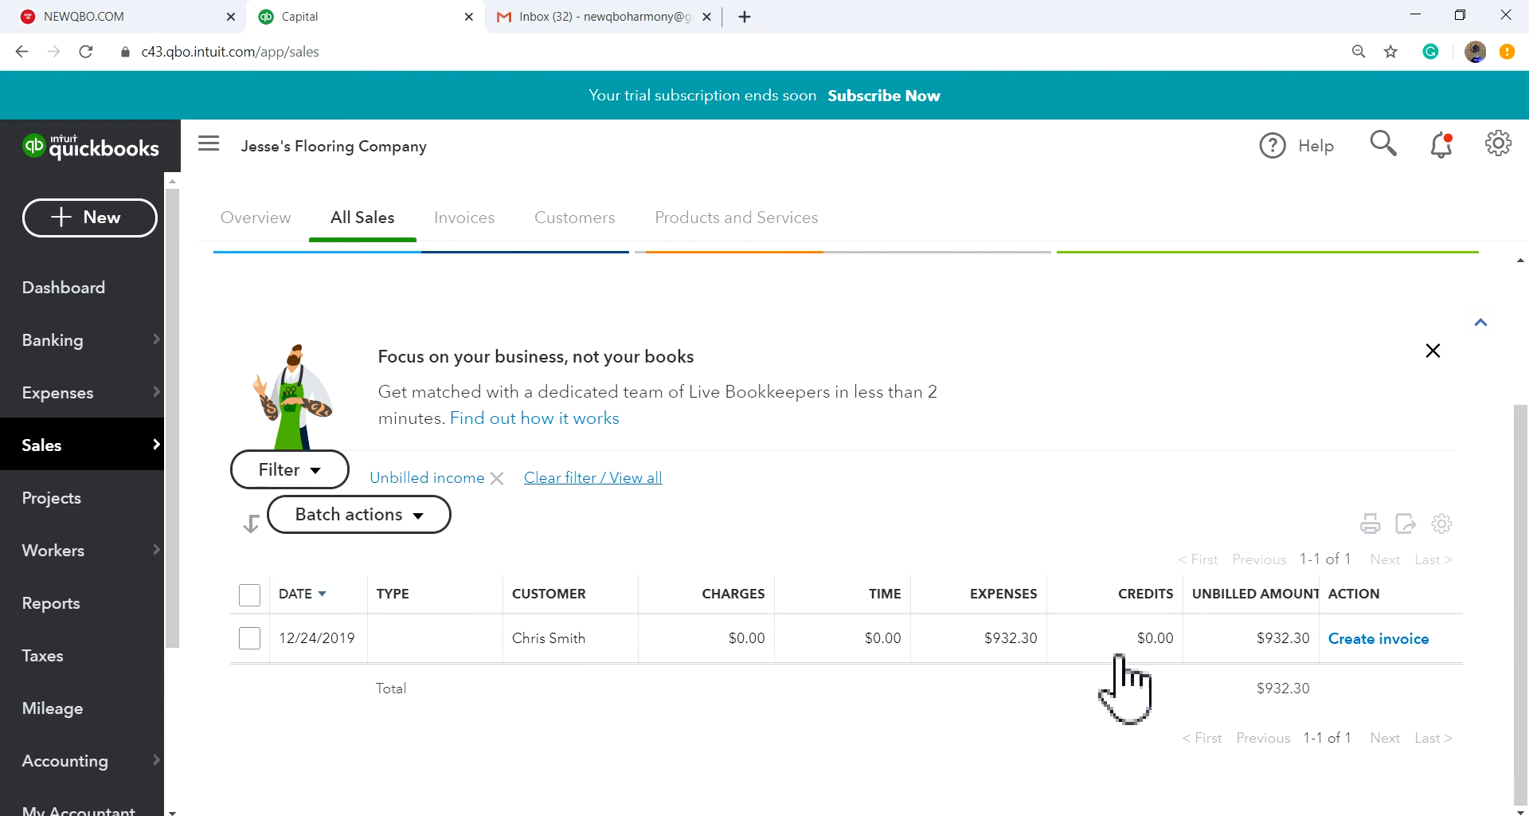
- Create an invoice from the customer's unbilled expenses, dismiss the invoicing introduction, and review the invoice's material and markup lines
click(1367, 641)
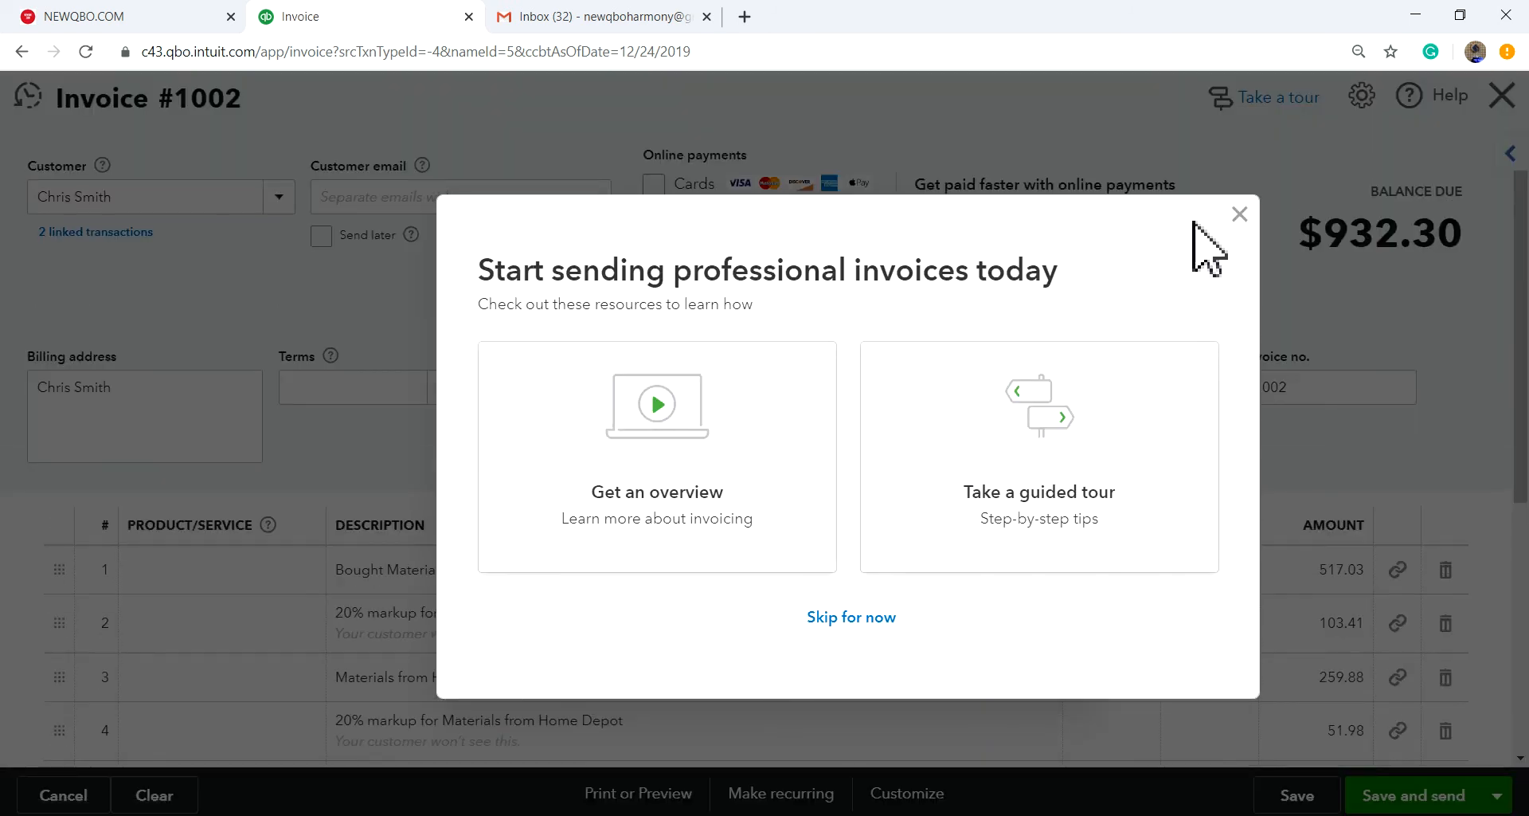
click(1240, 214)
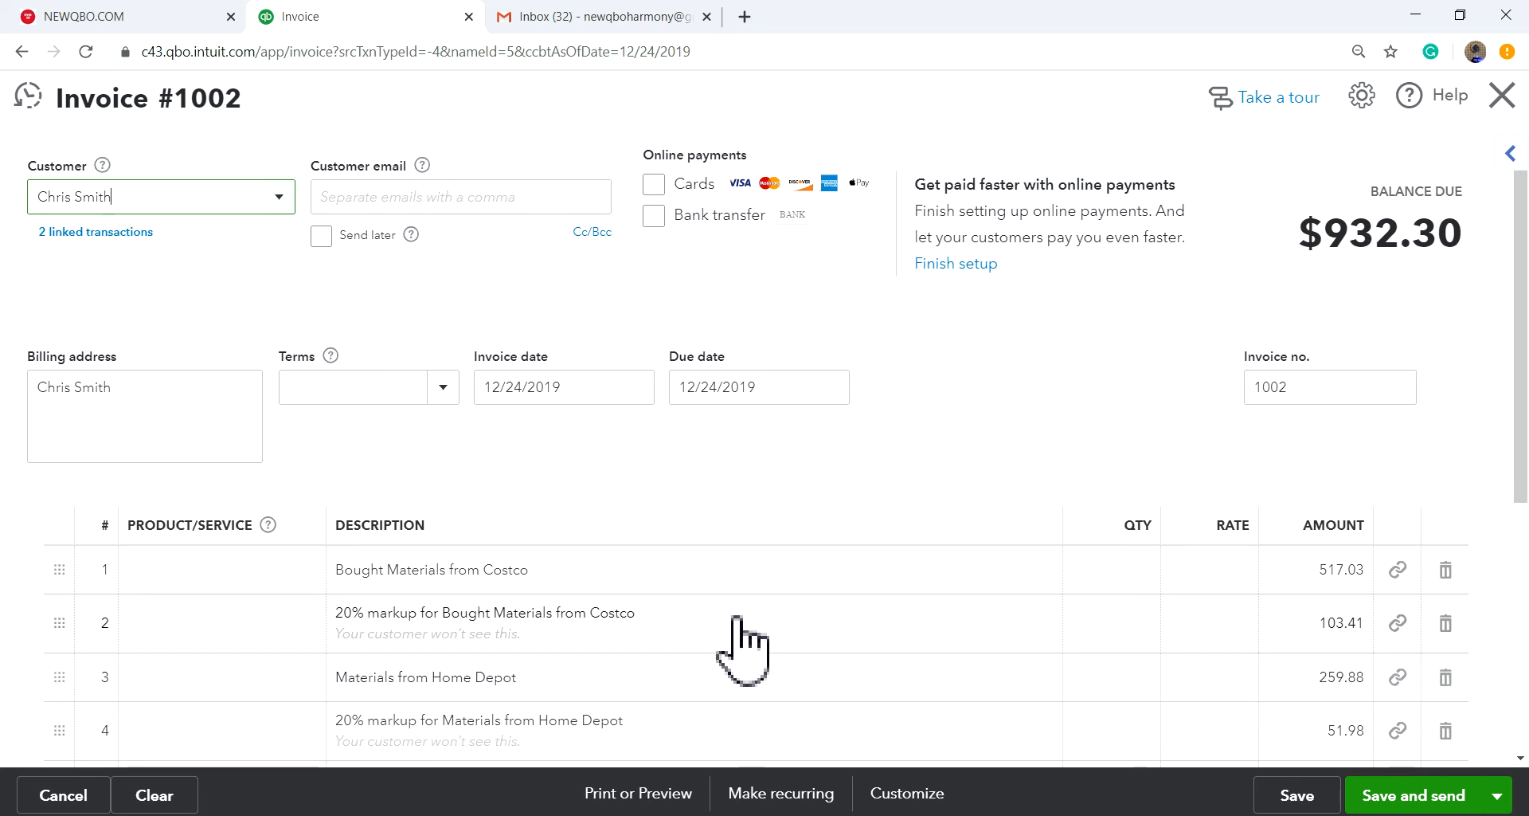
scroll(1263, 727, down, 4)
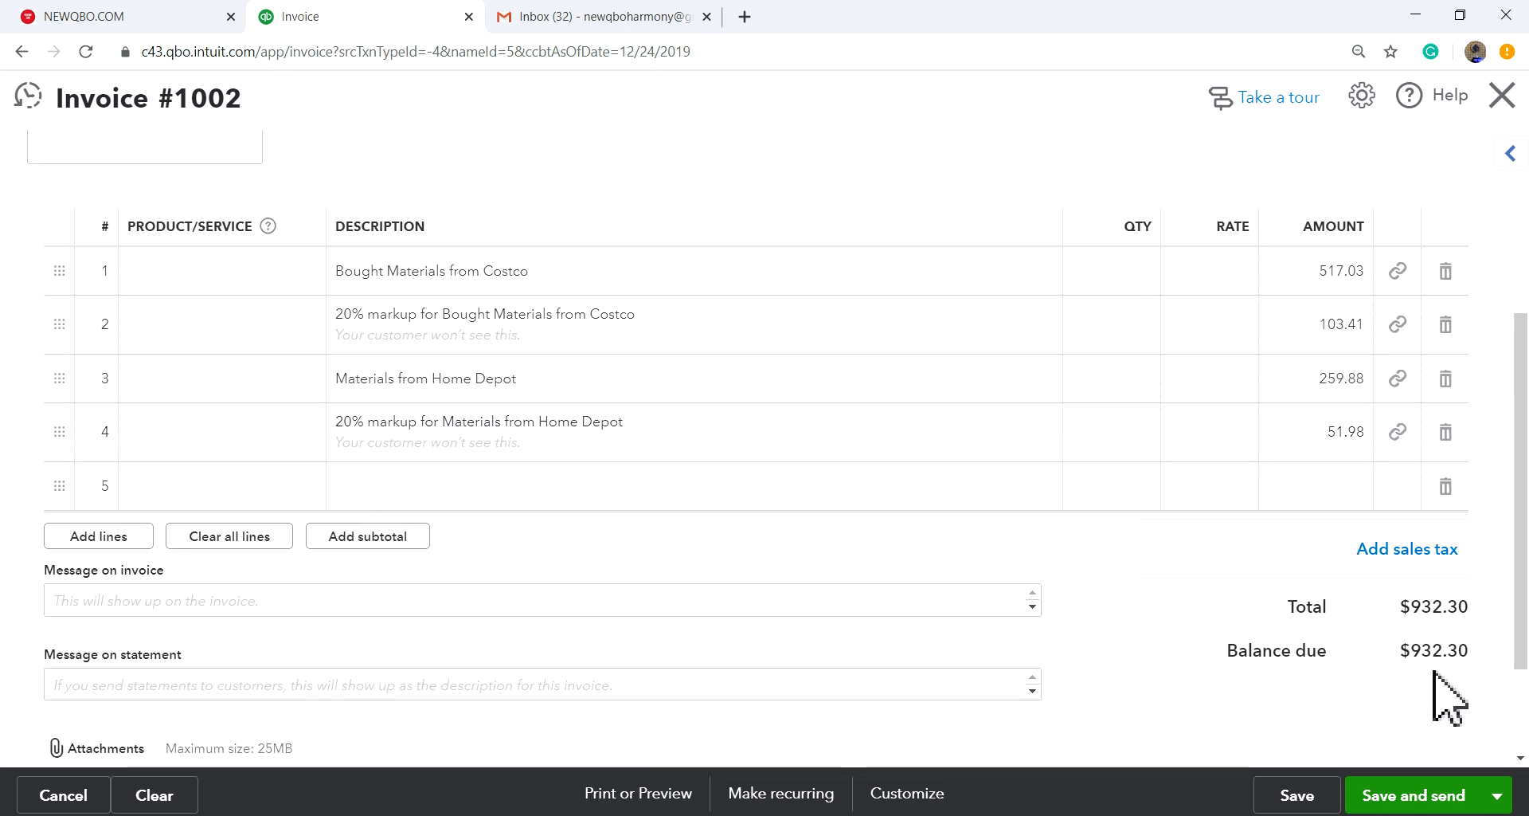
scroll(976, 505, up, 2)
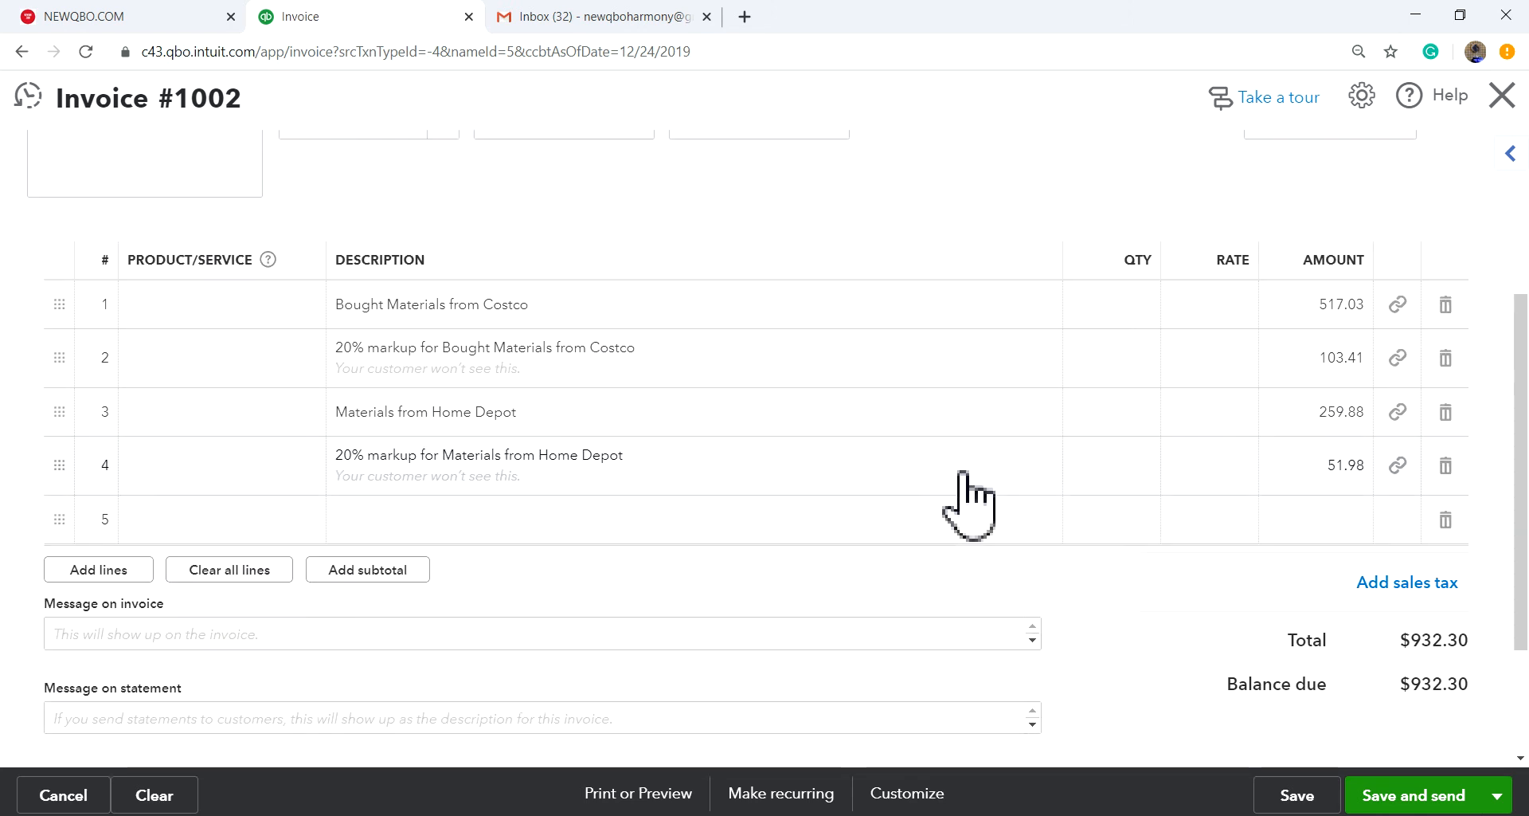
- Add the customer-facing message "Thank you for you business." to the invoice
scroll(983, 540, down, 3)
scroll(1020, 491, up, 5)
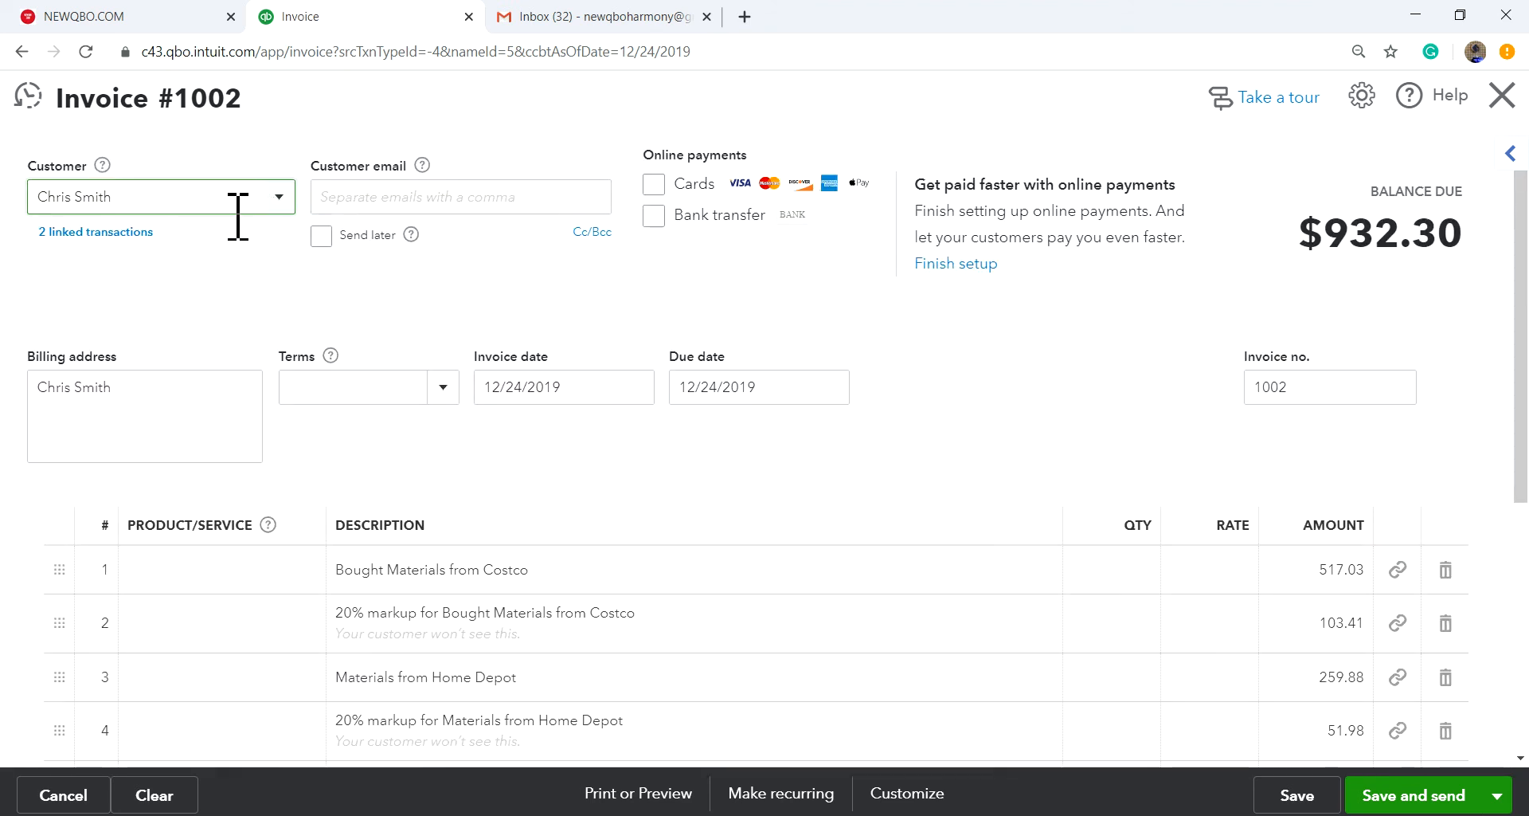
scroll(1052, 443, down, 5)
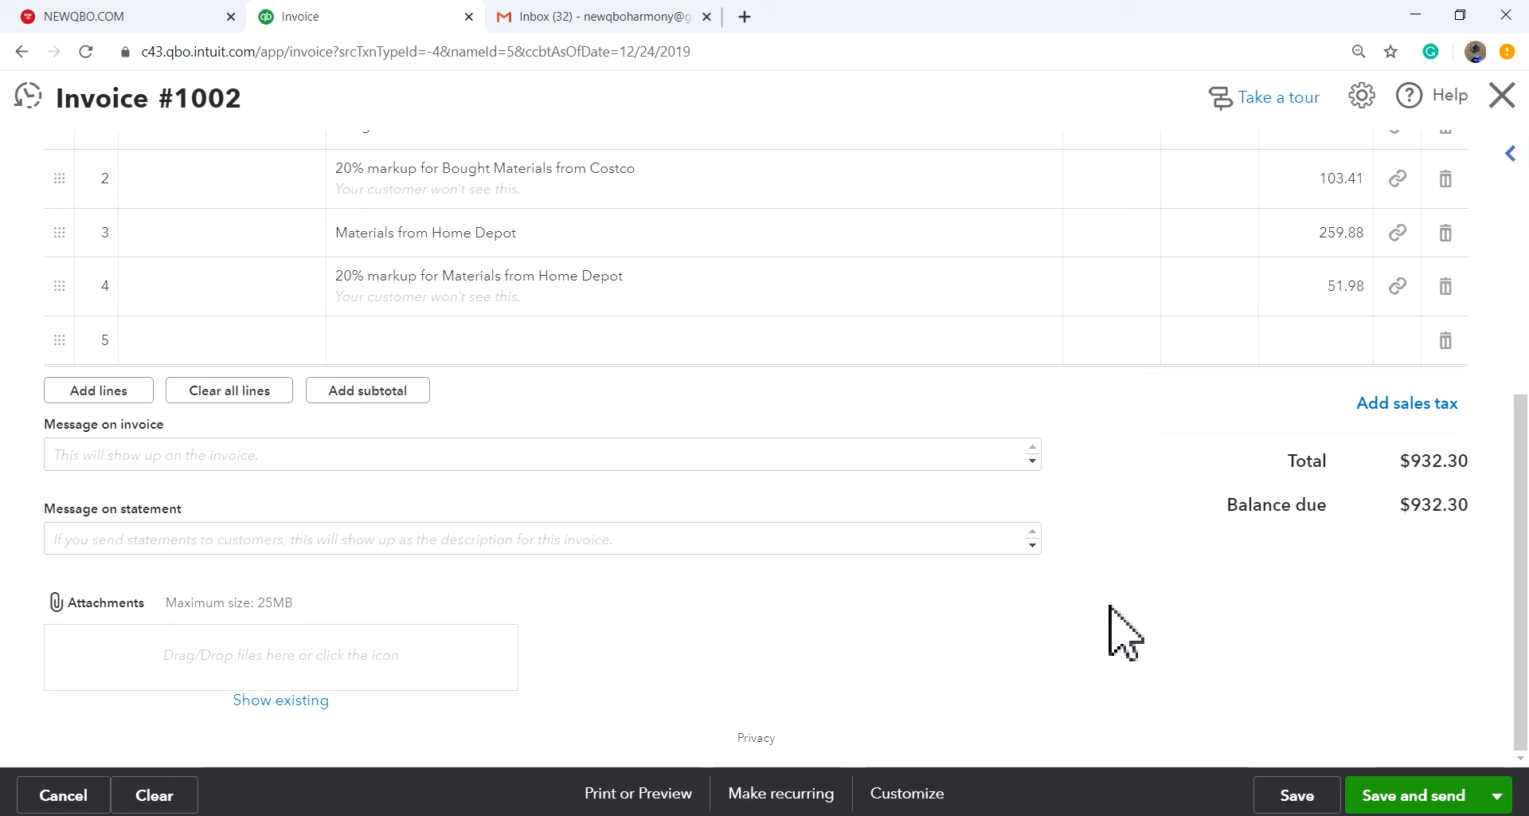
scroll(1126, 633, up, 1)
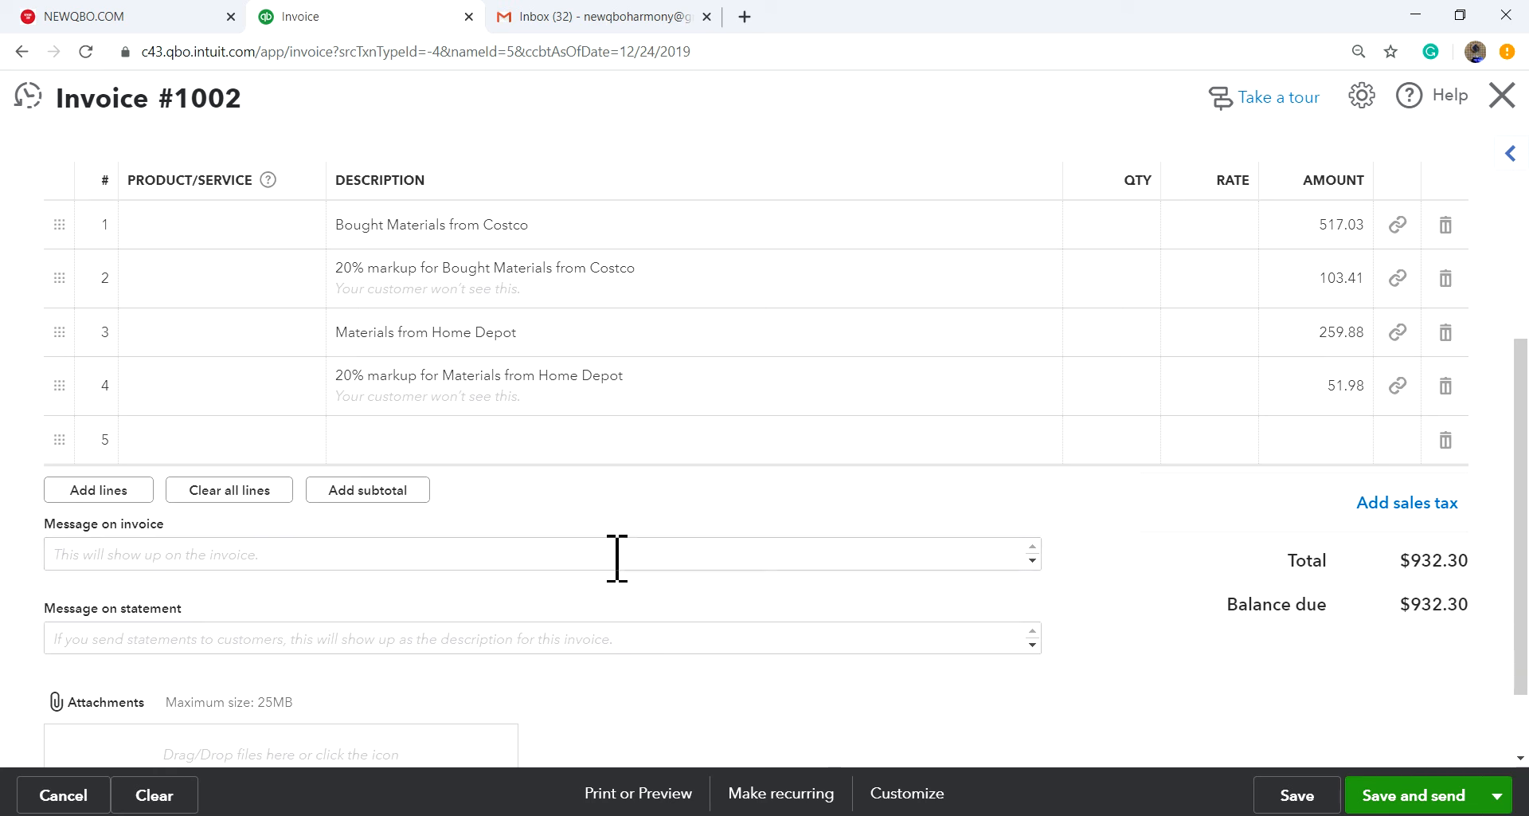
click(436, 562)
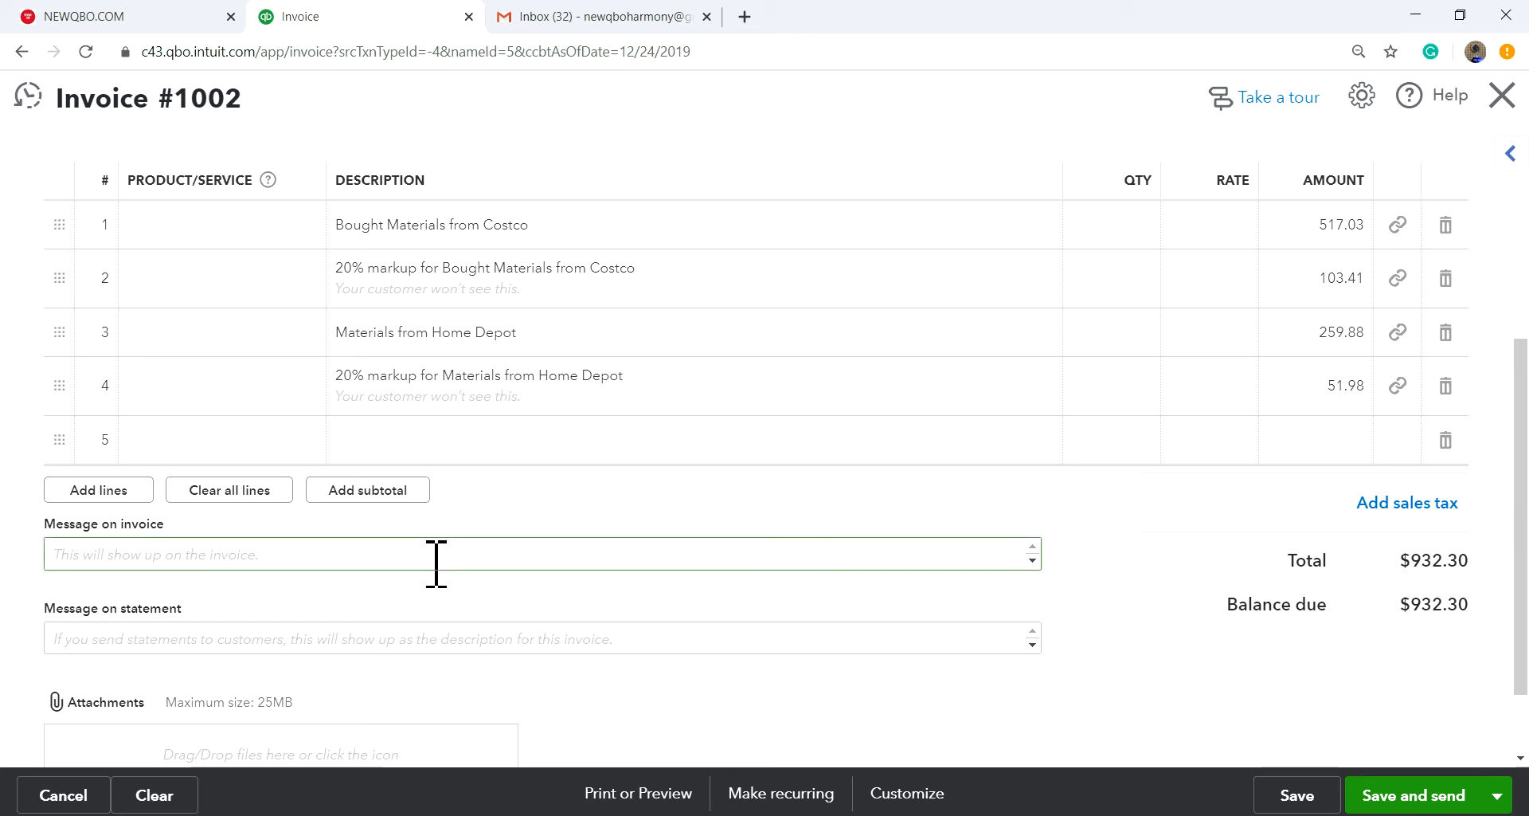
text(Thank you for you business.)
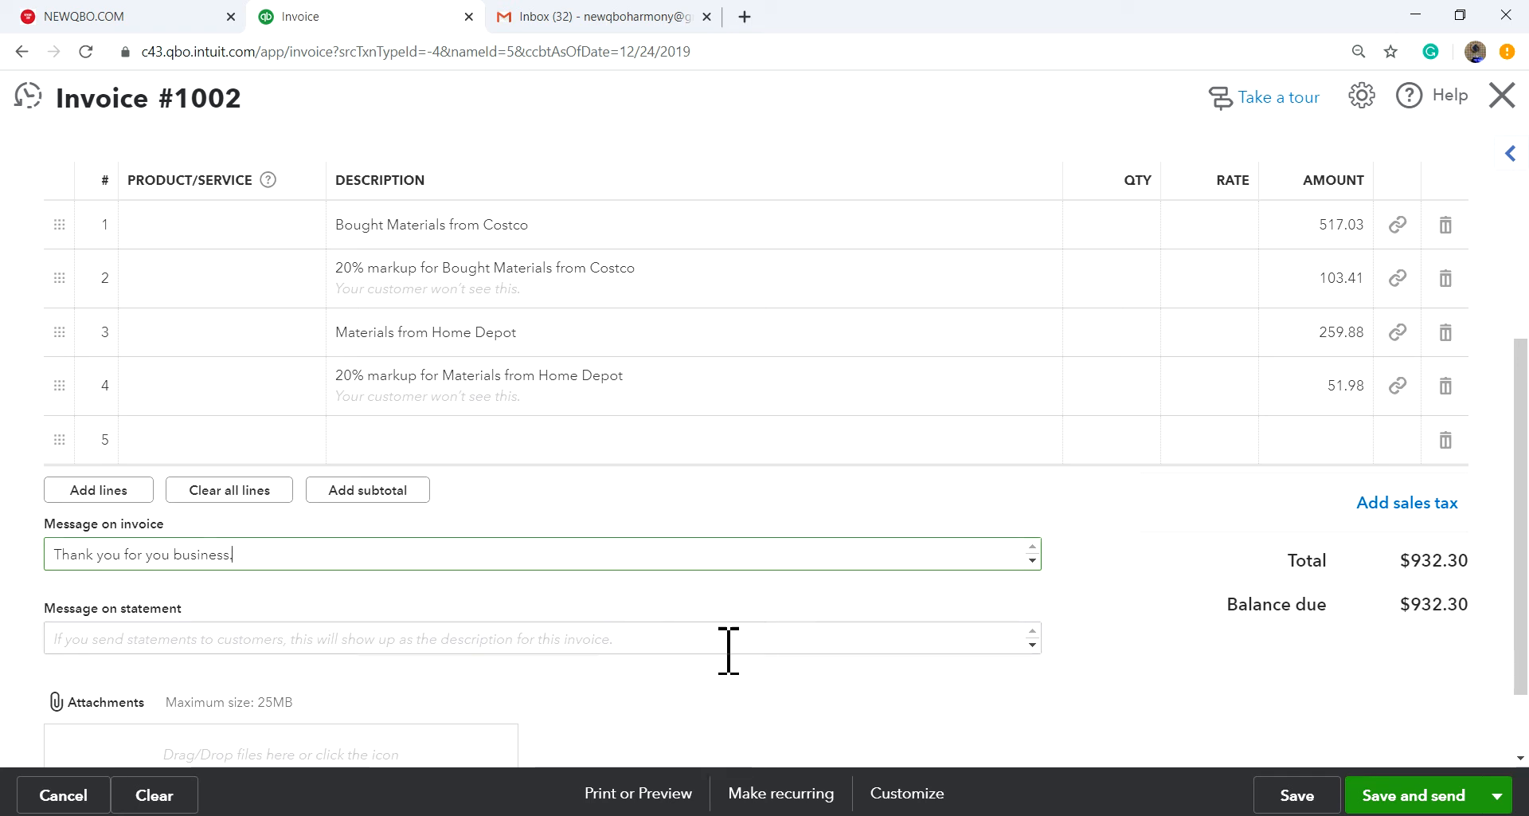
- Open the payment terms choices for the invoice
scroll(1012, 574, up, 3)
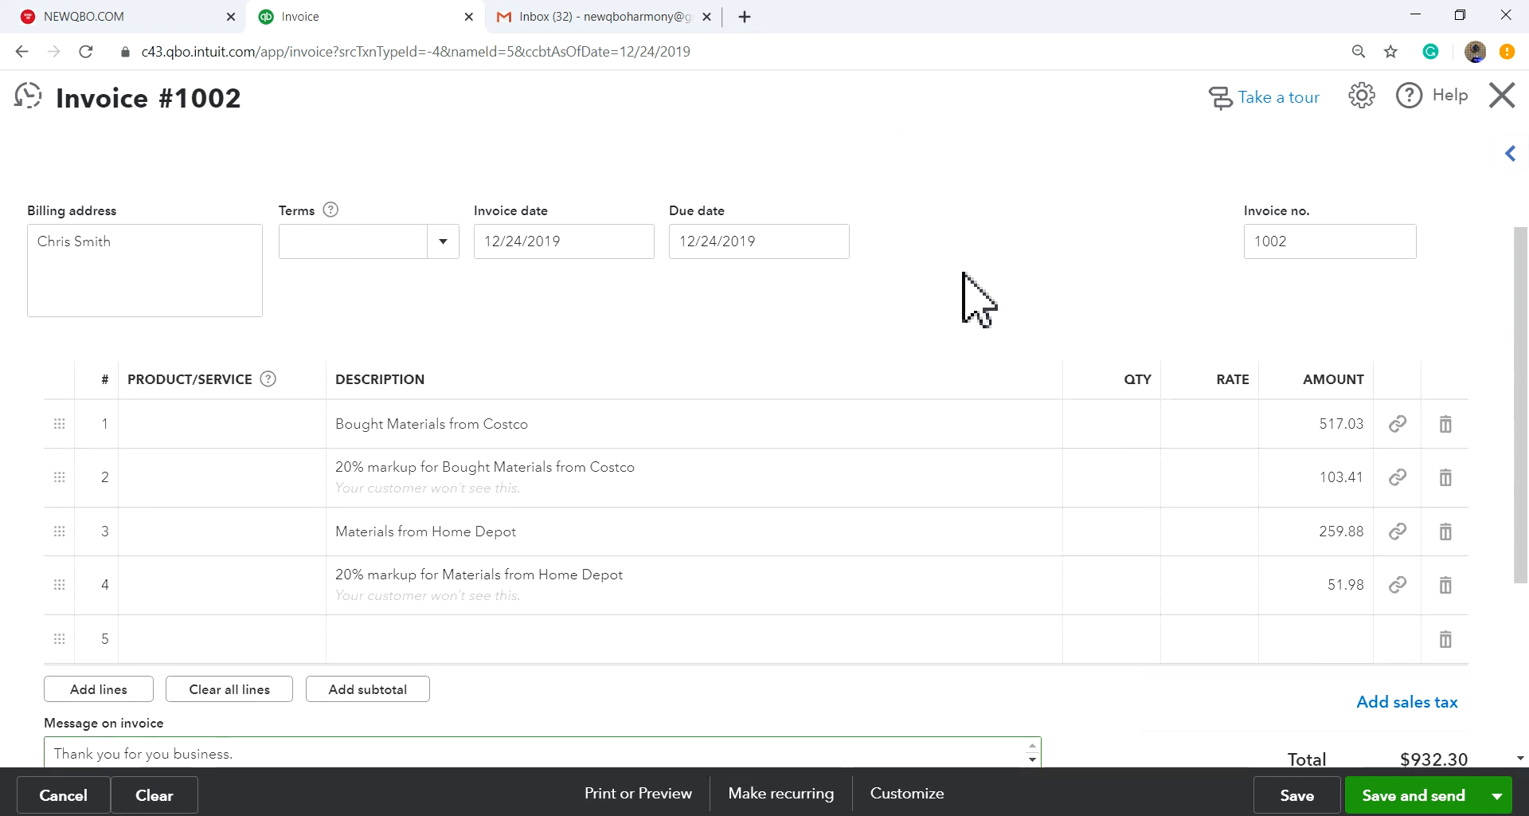
click(443, 239)
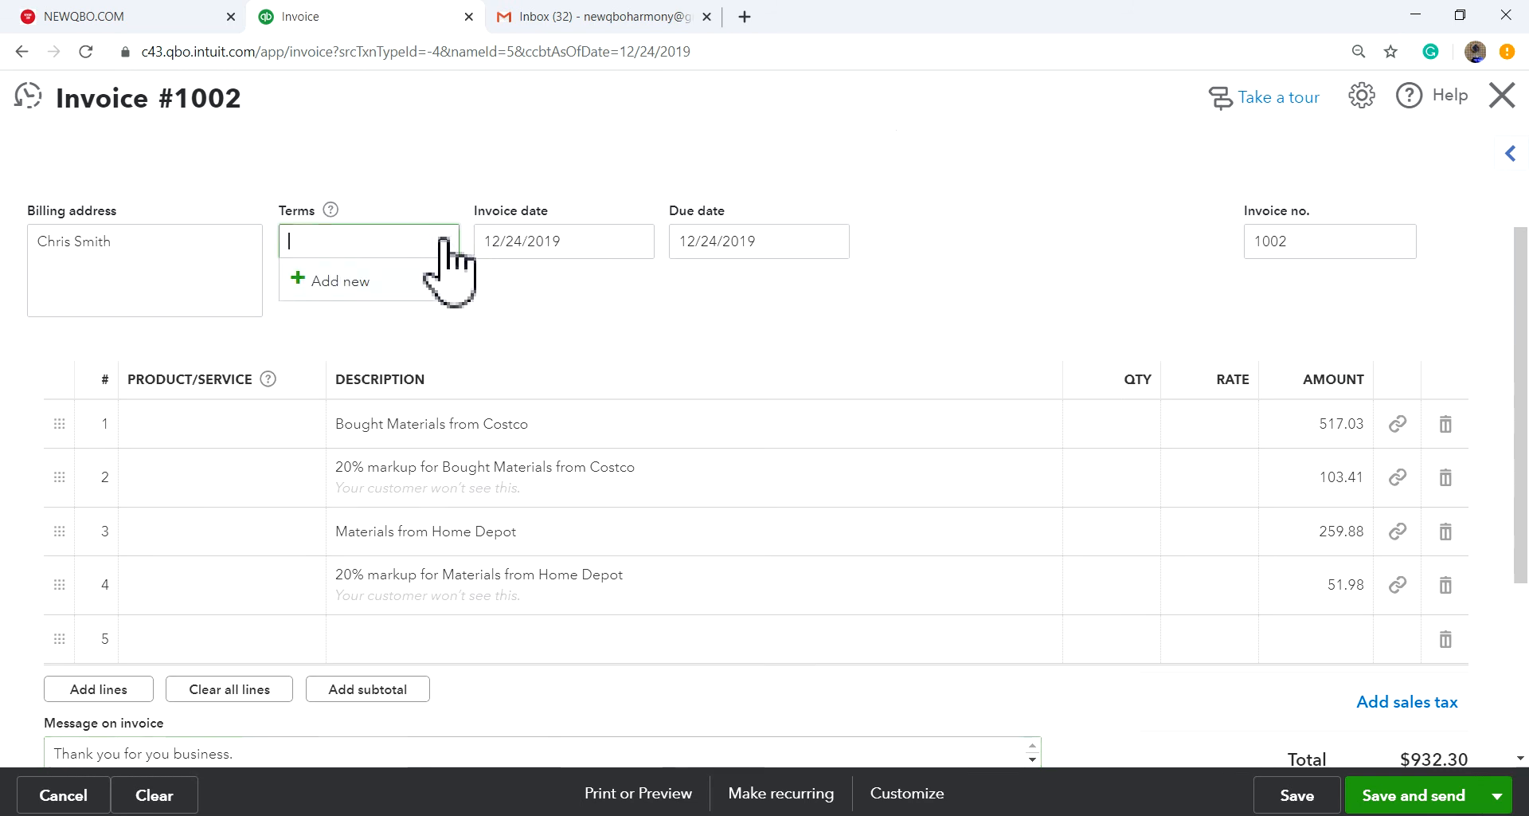
- Create a payment term named "Payment on receipt", due in a fixed 0 days, and apply it to the invoice
click(351, 282)
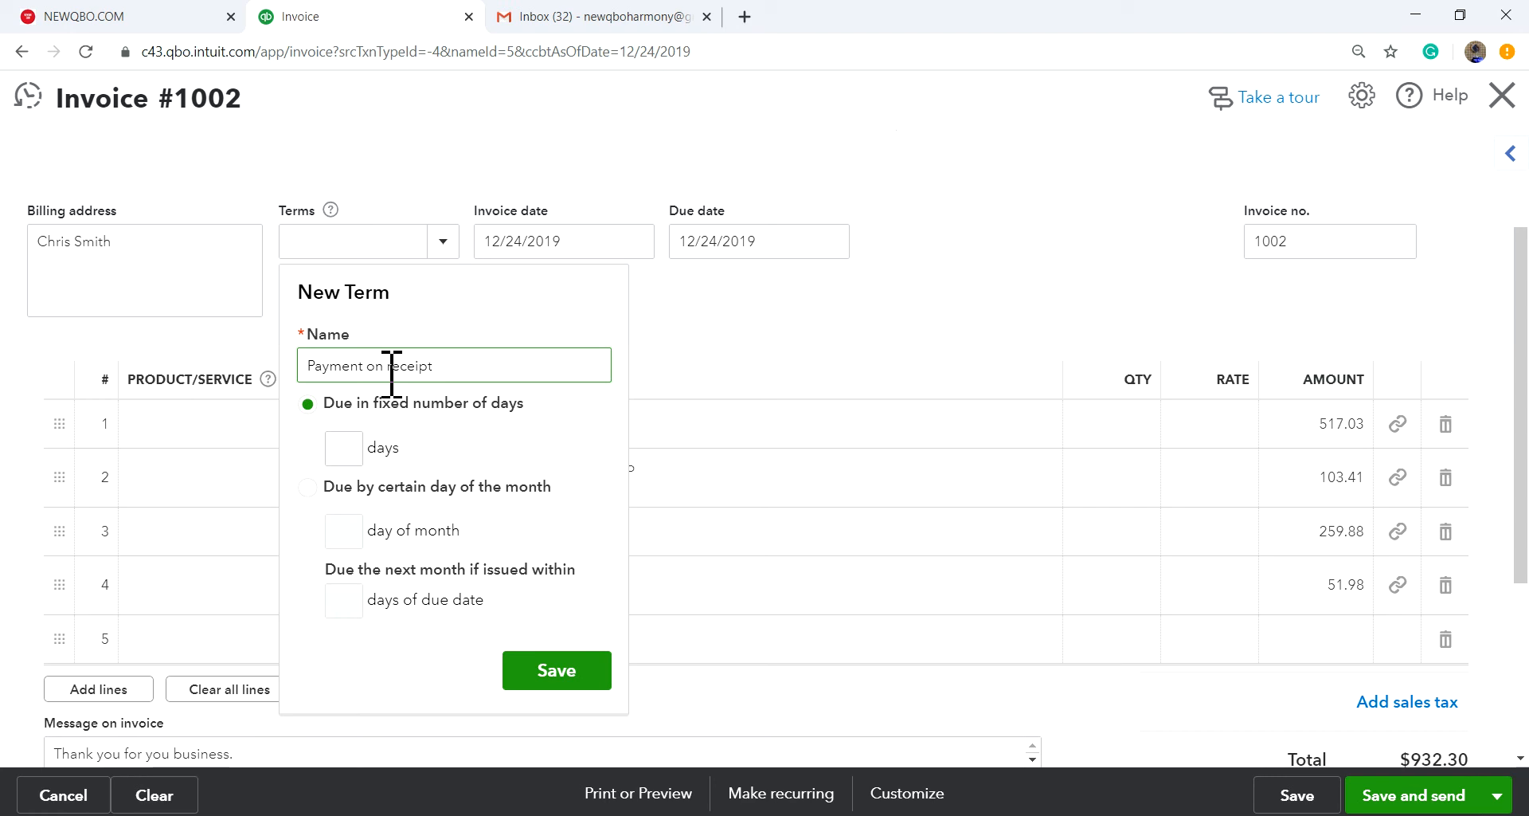
click(552, 677)
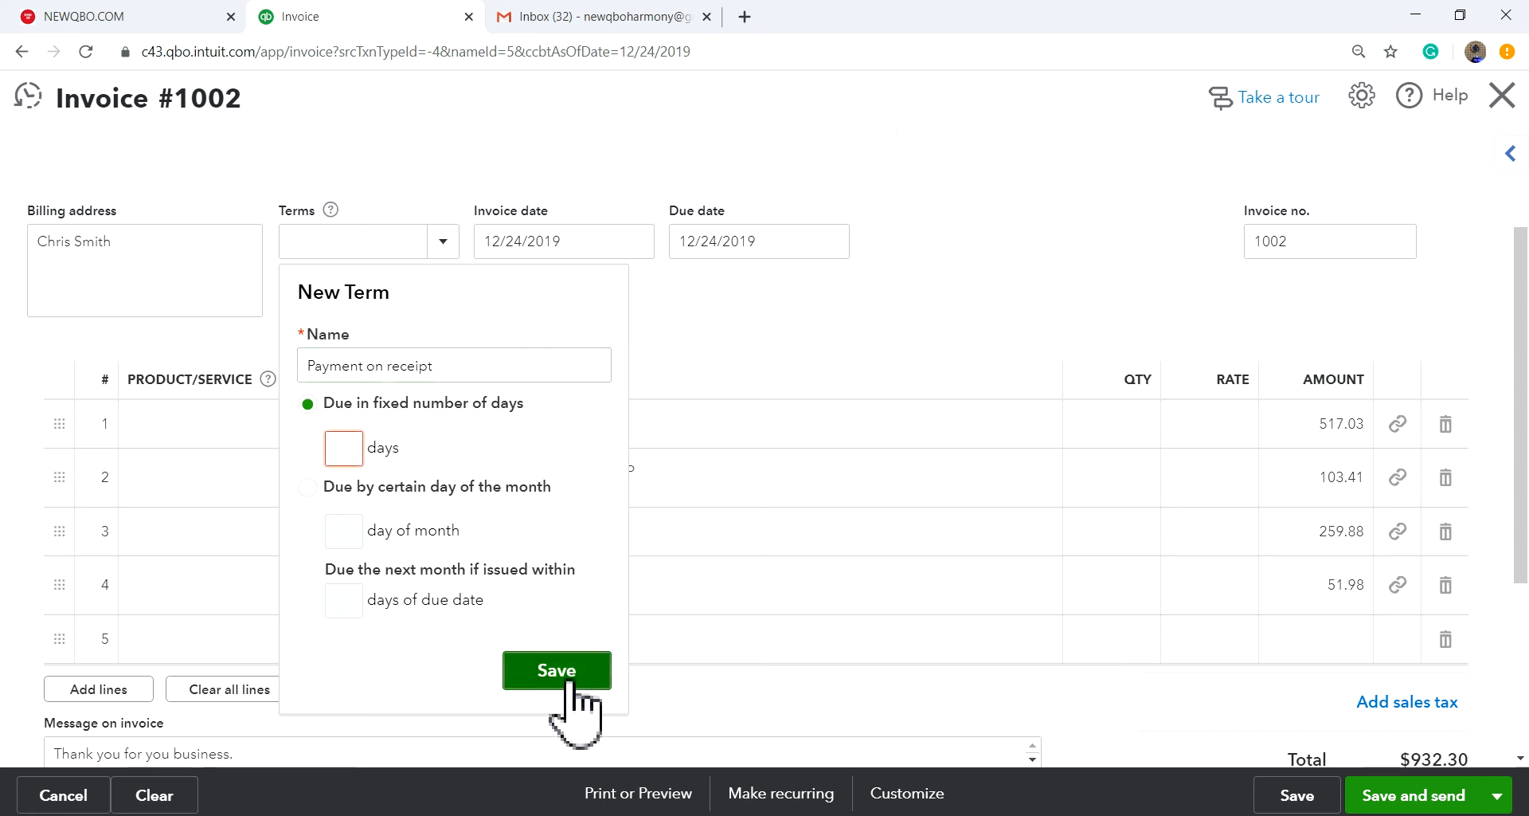
click(341, 447)
text(0)
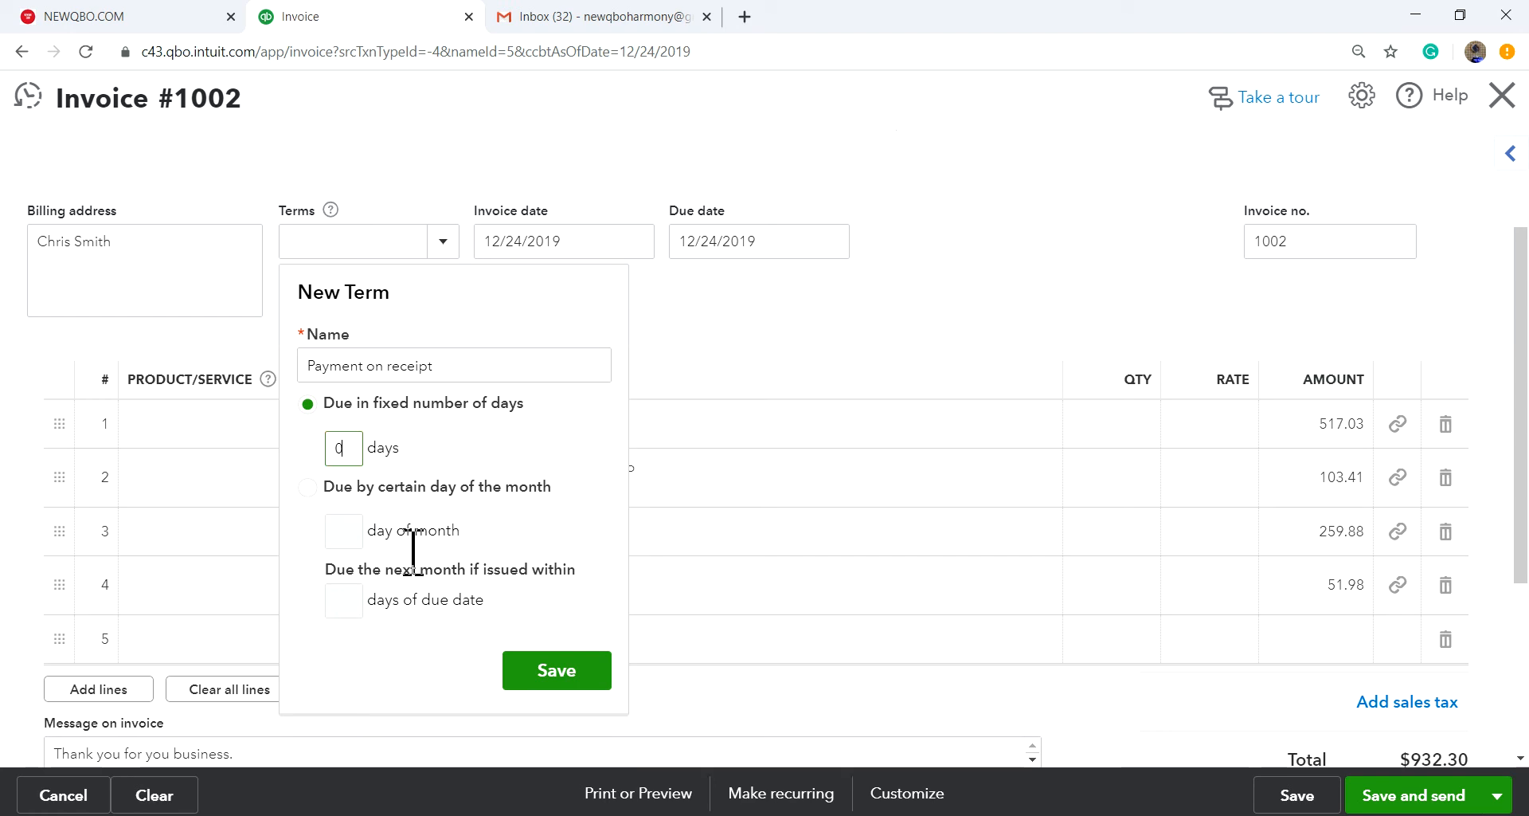
click(555, 671)
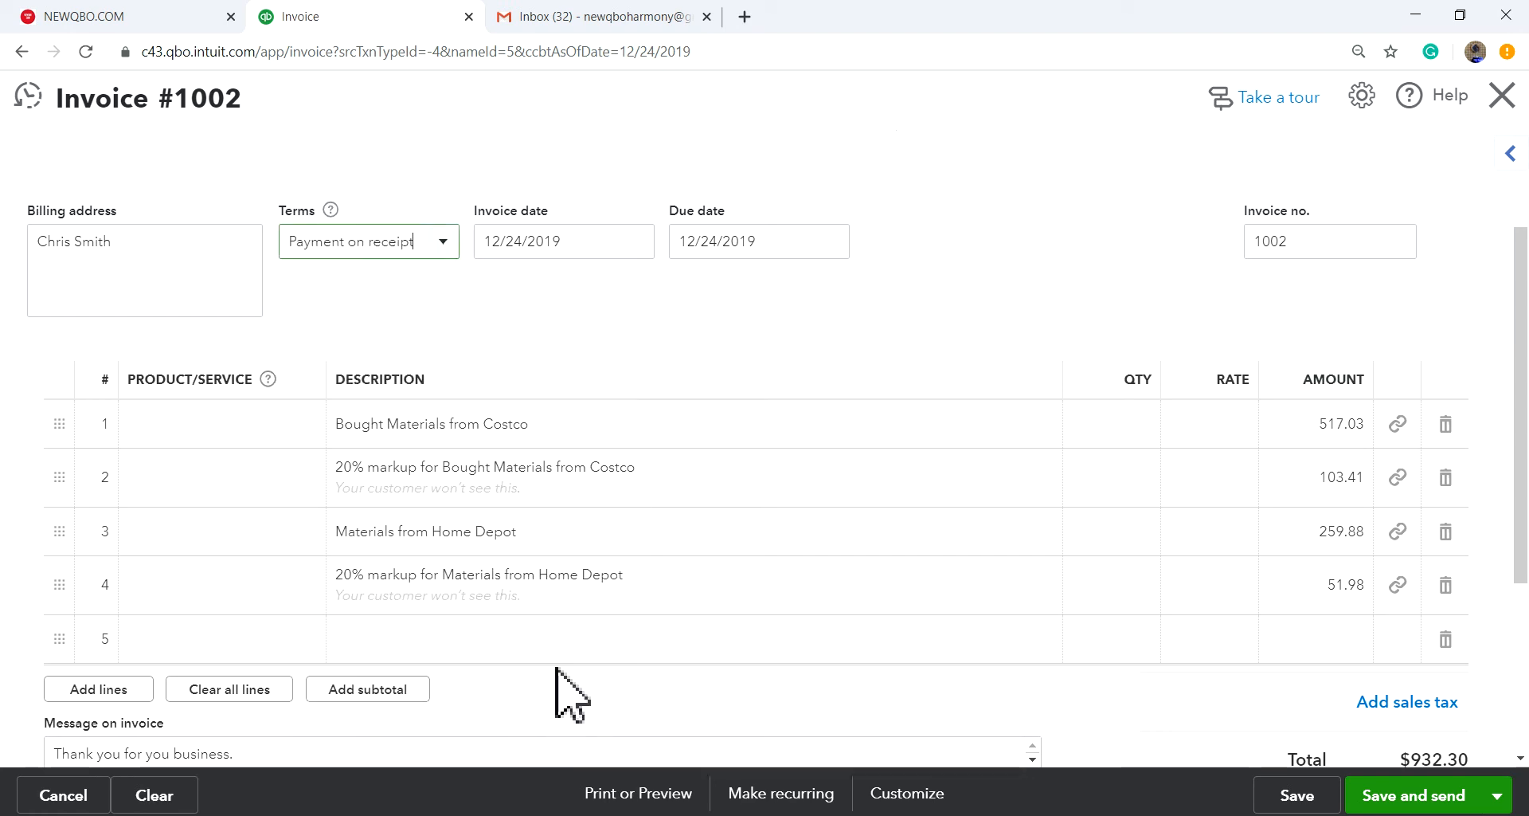
- Add a "10 days" payment term due in a fixed number of days, and set the invoice's terms back to Payment on receipt
click(443, 242)
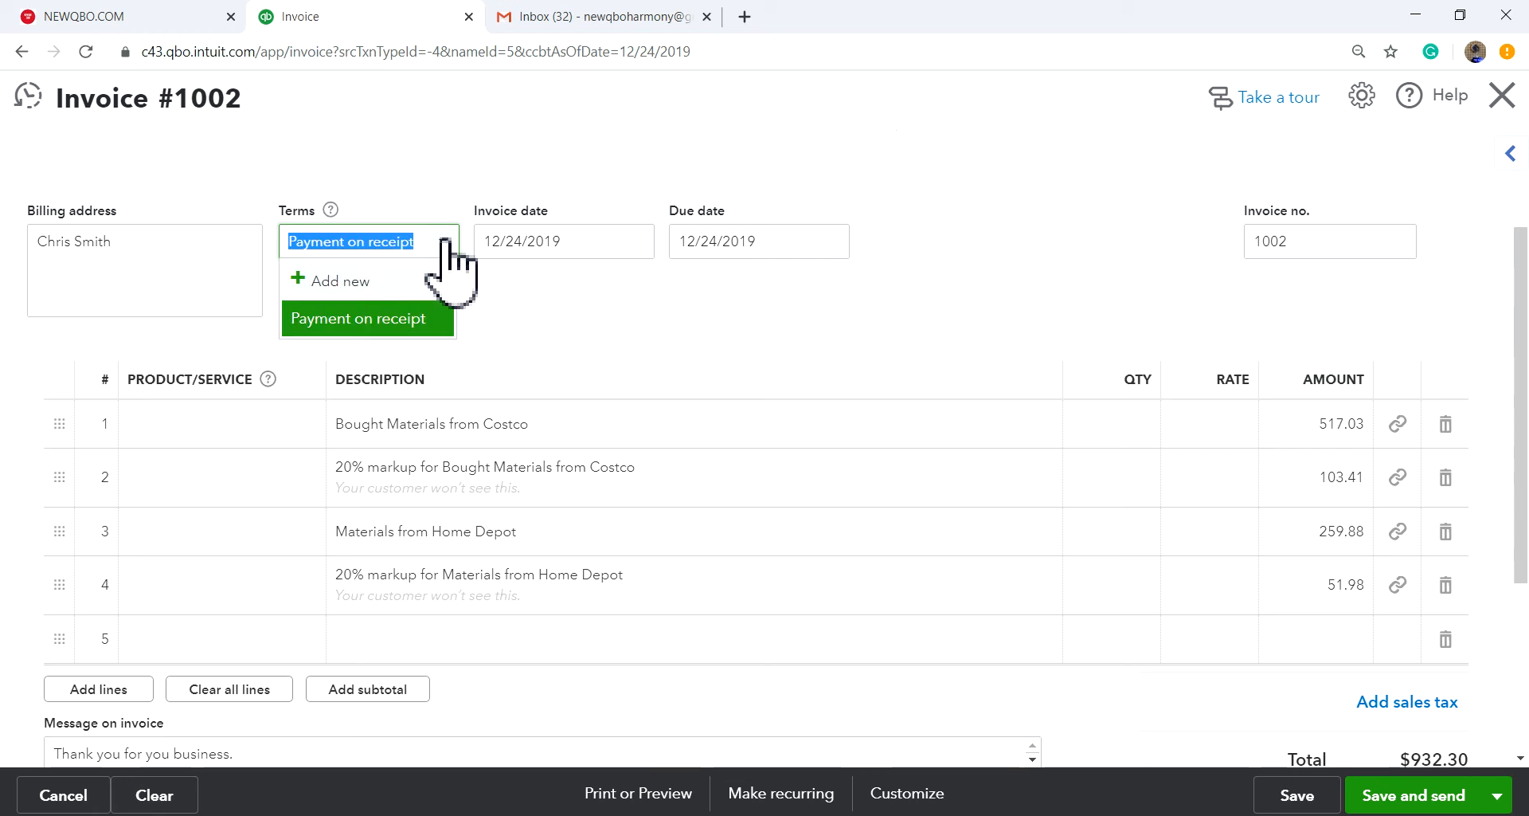
click(350, 282)
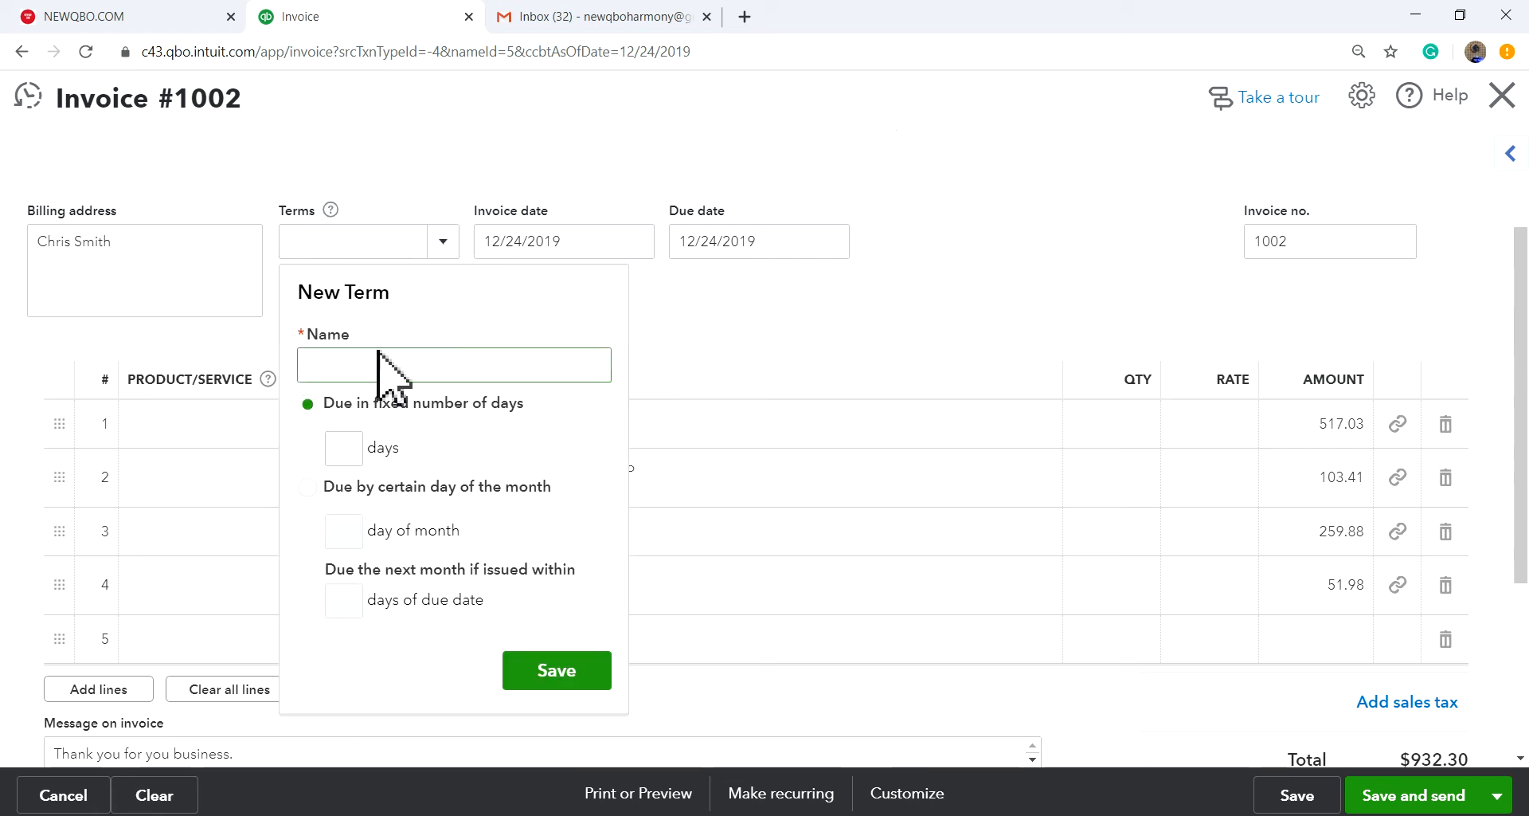
text(10 days)
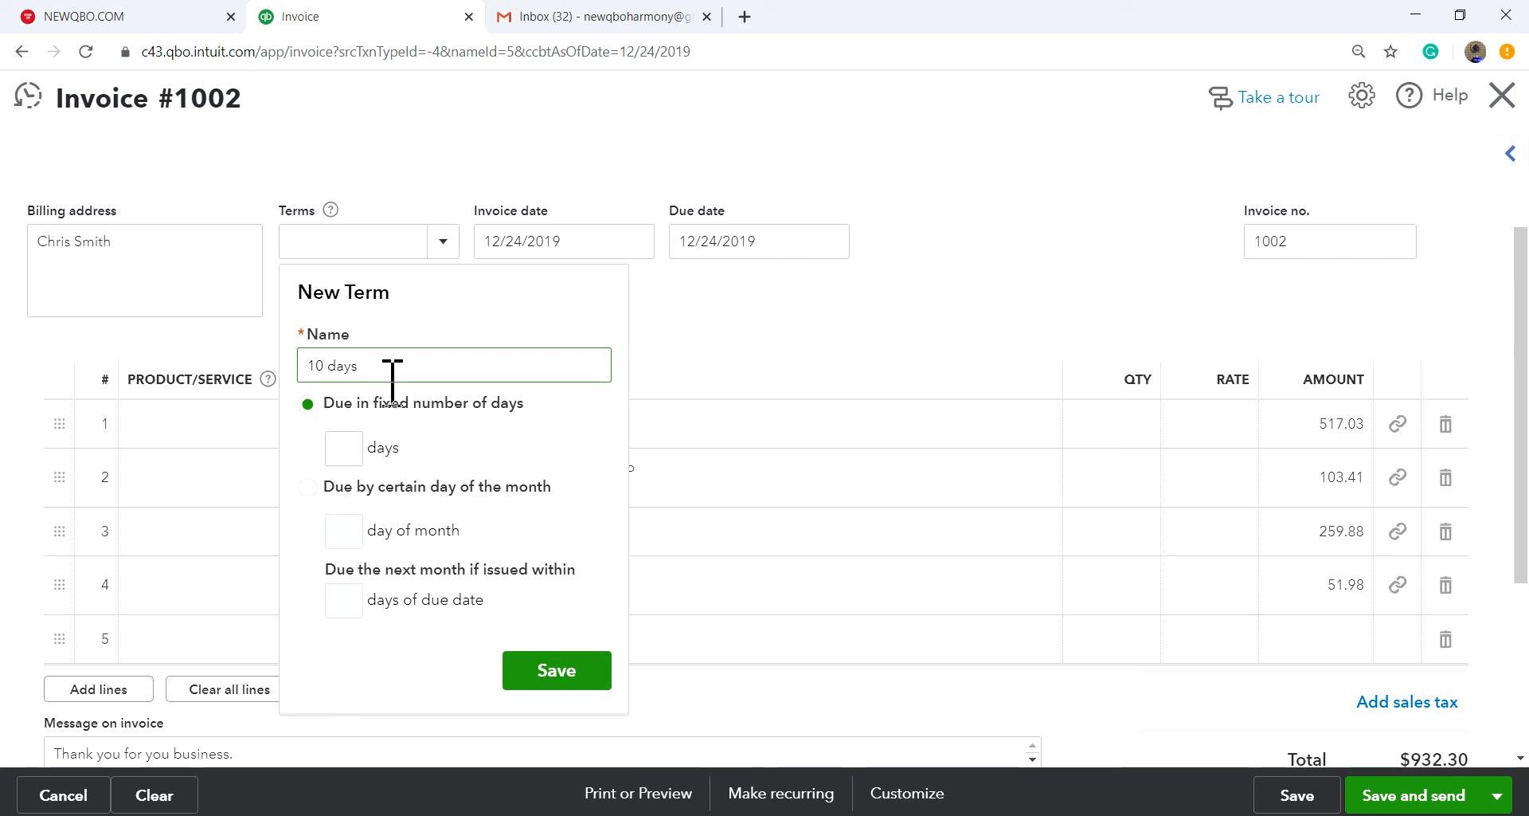
click(358, 447)
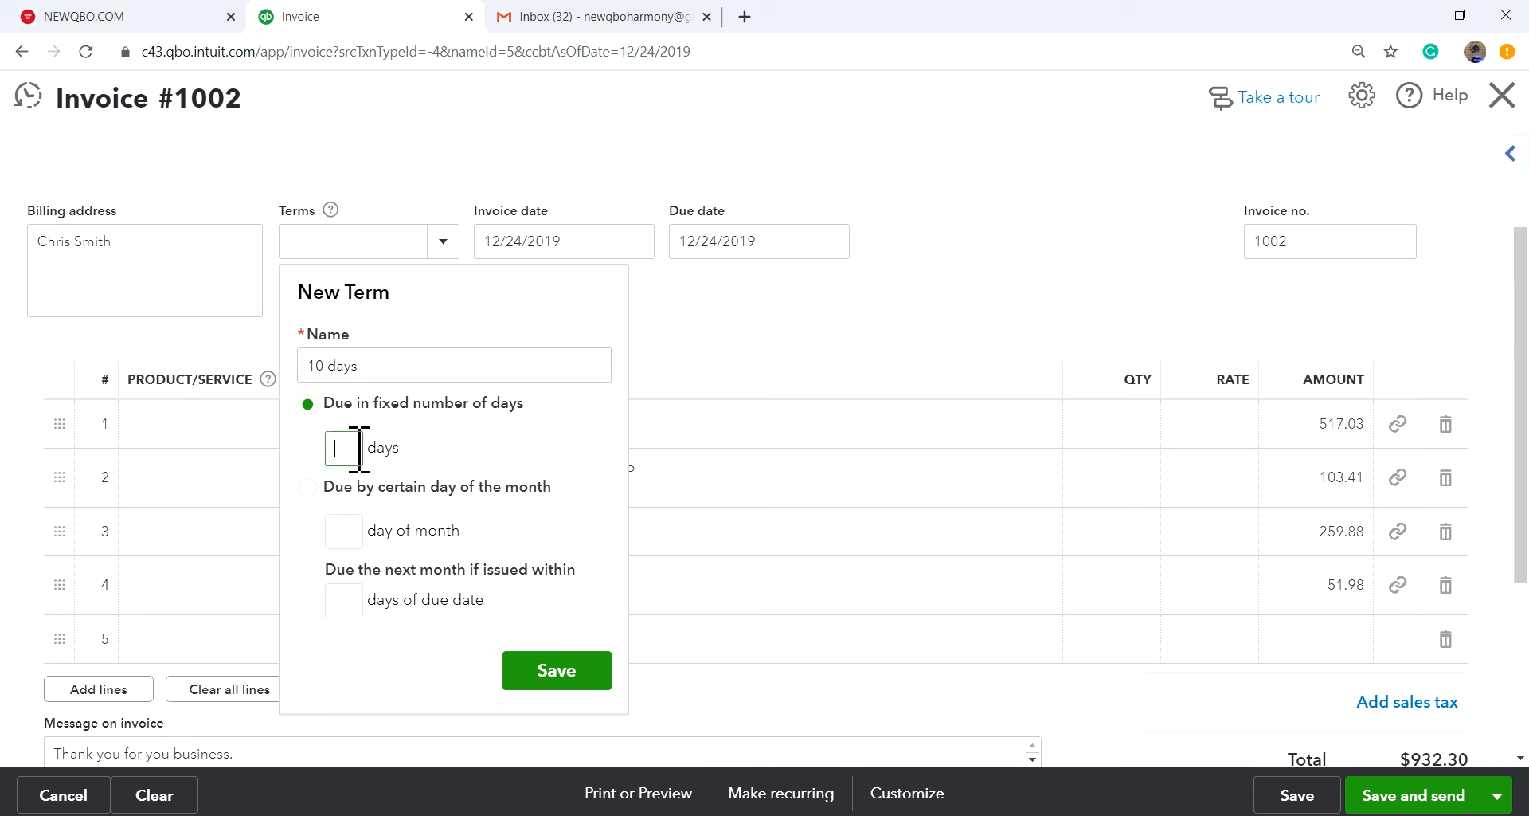
click(556, 675)
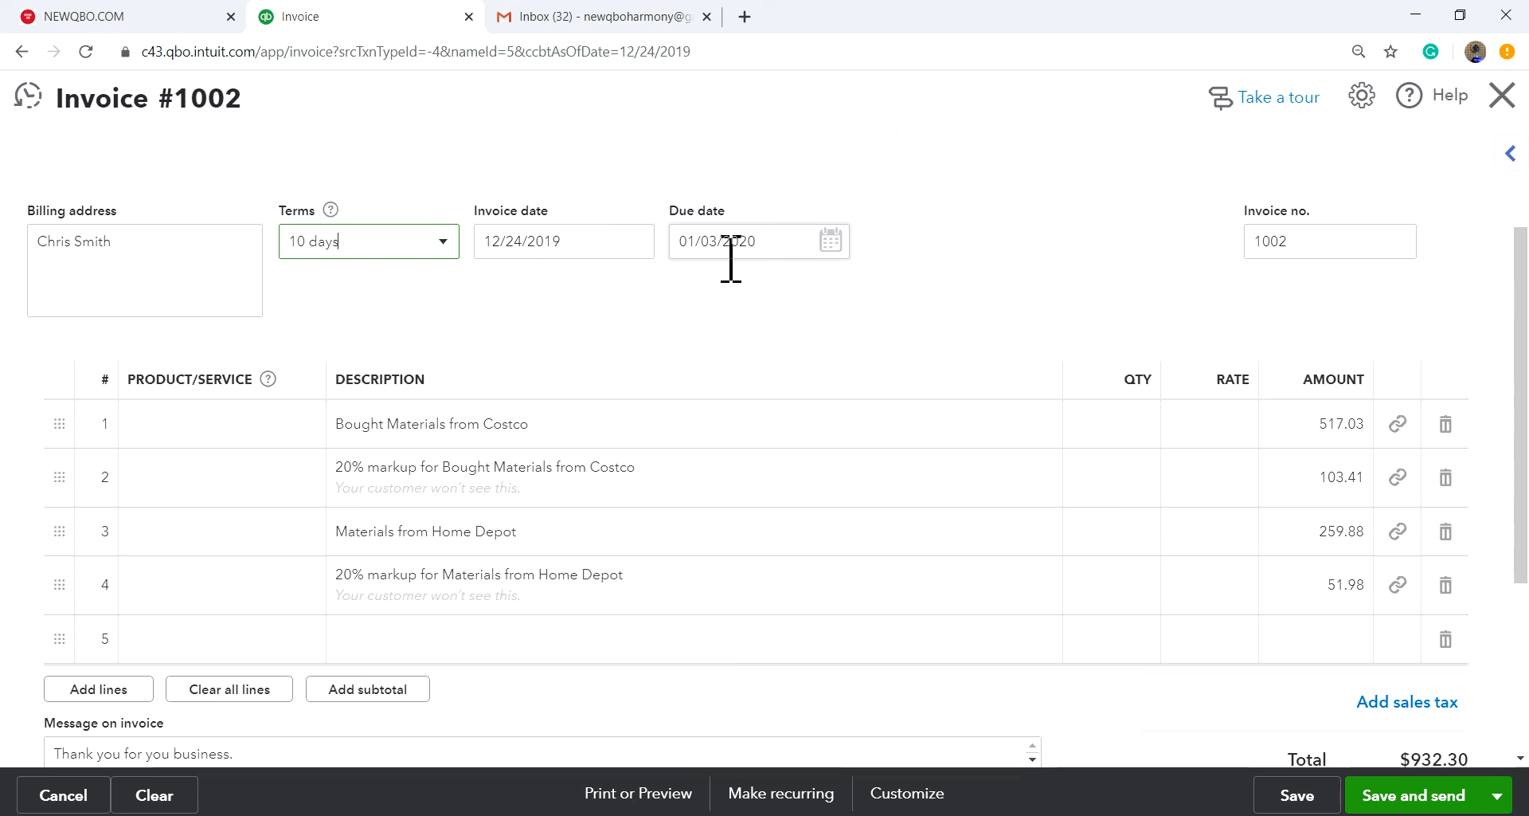
click(449, 242)
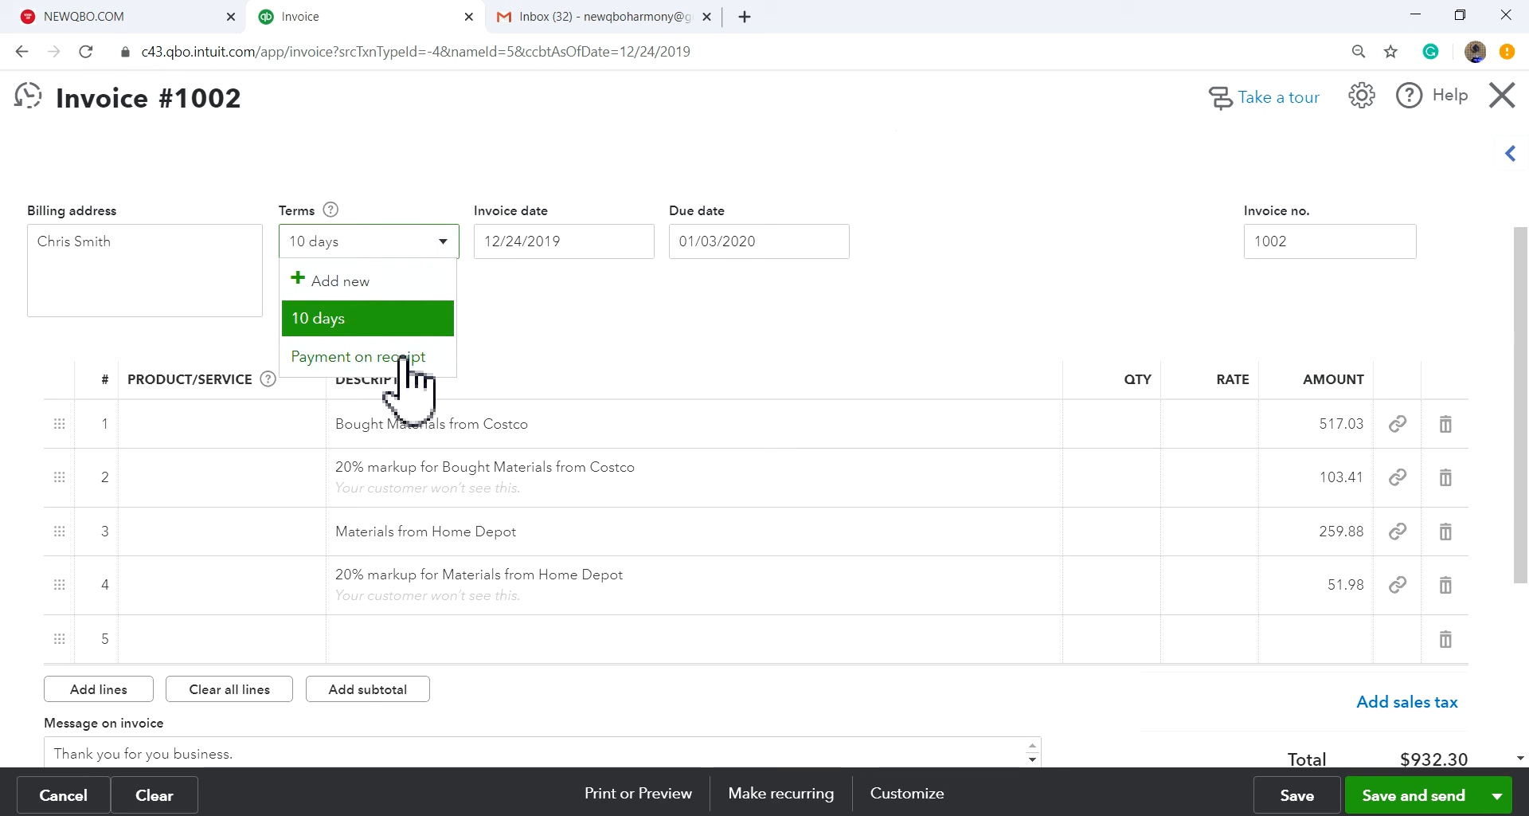
click(416, 360)
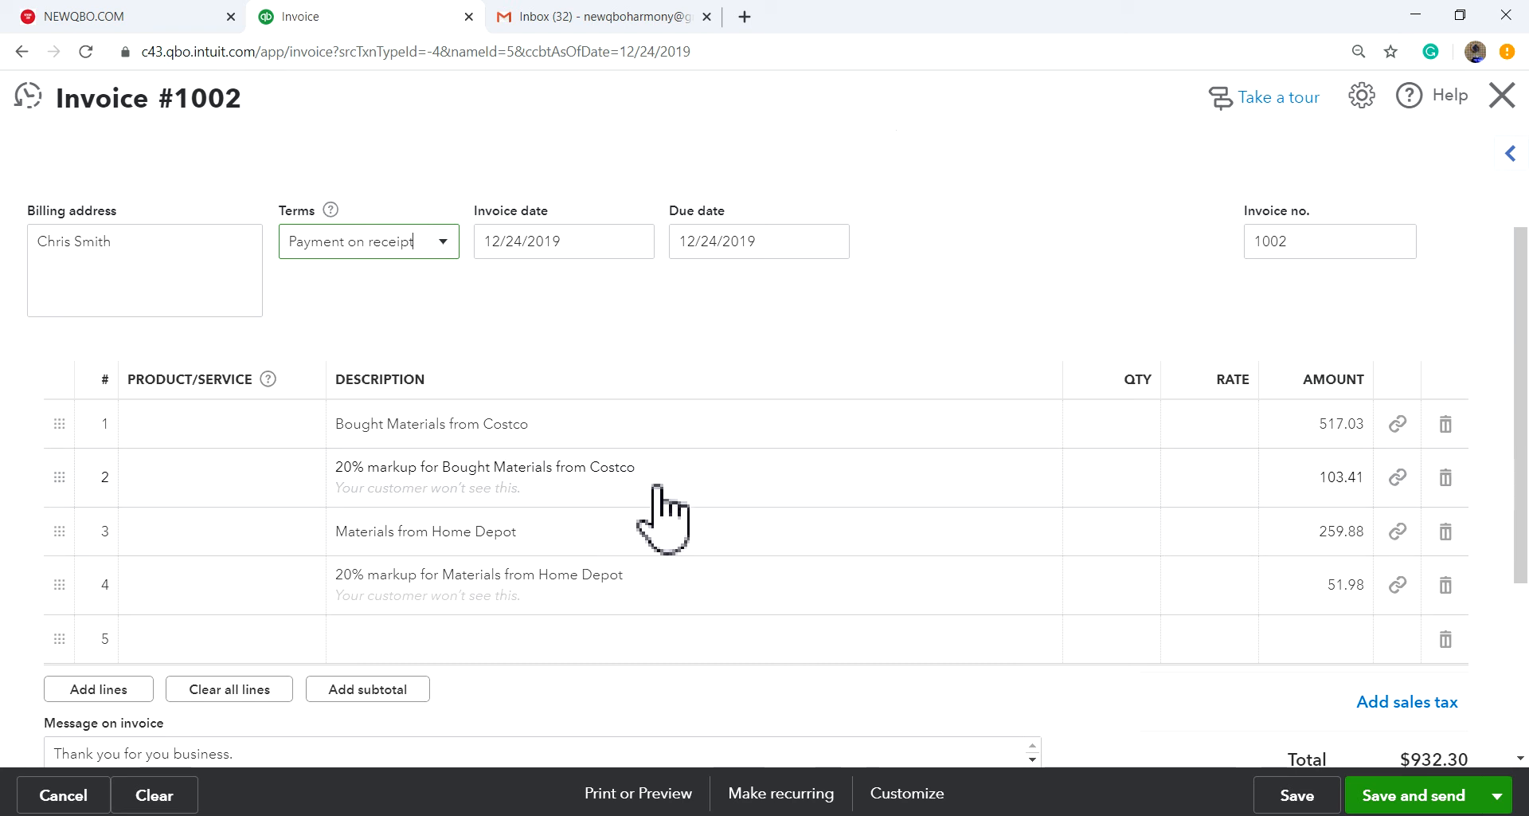
- Preview the printable invoice, check its terms, dates, line amounts and balance due, and close the preview
click(638, 795)
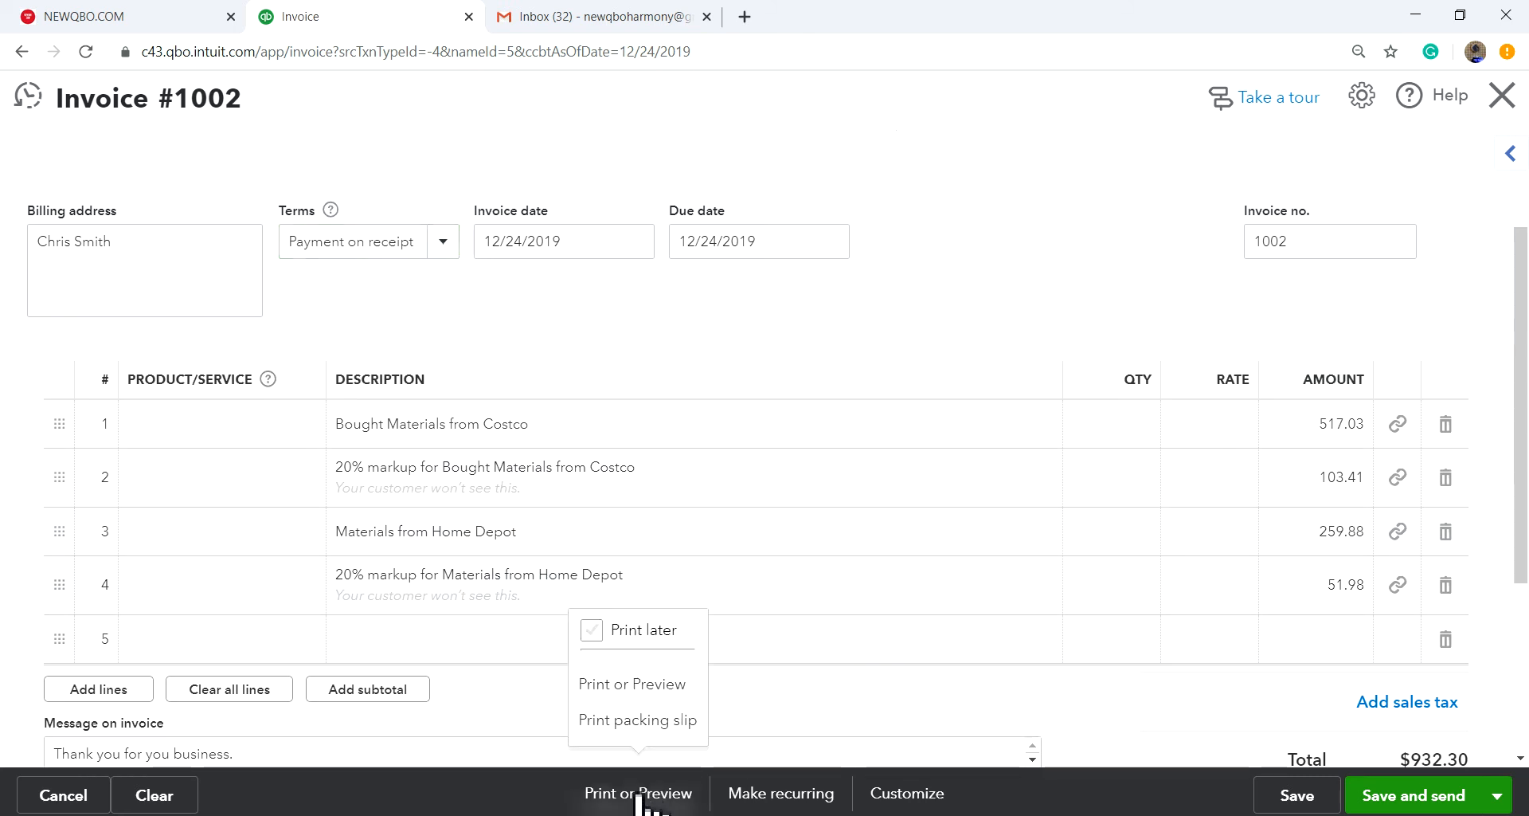
click(621, 693)
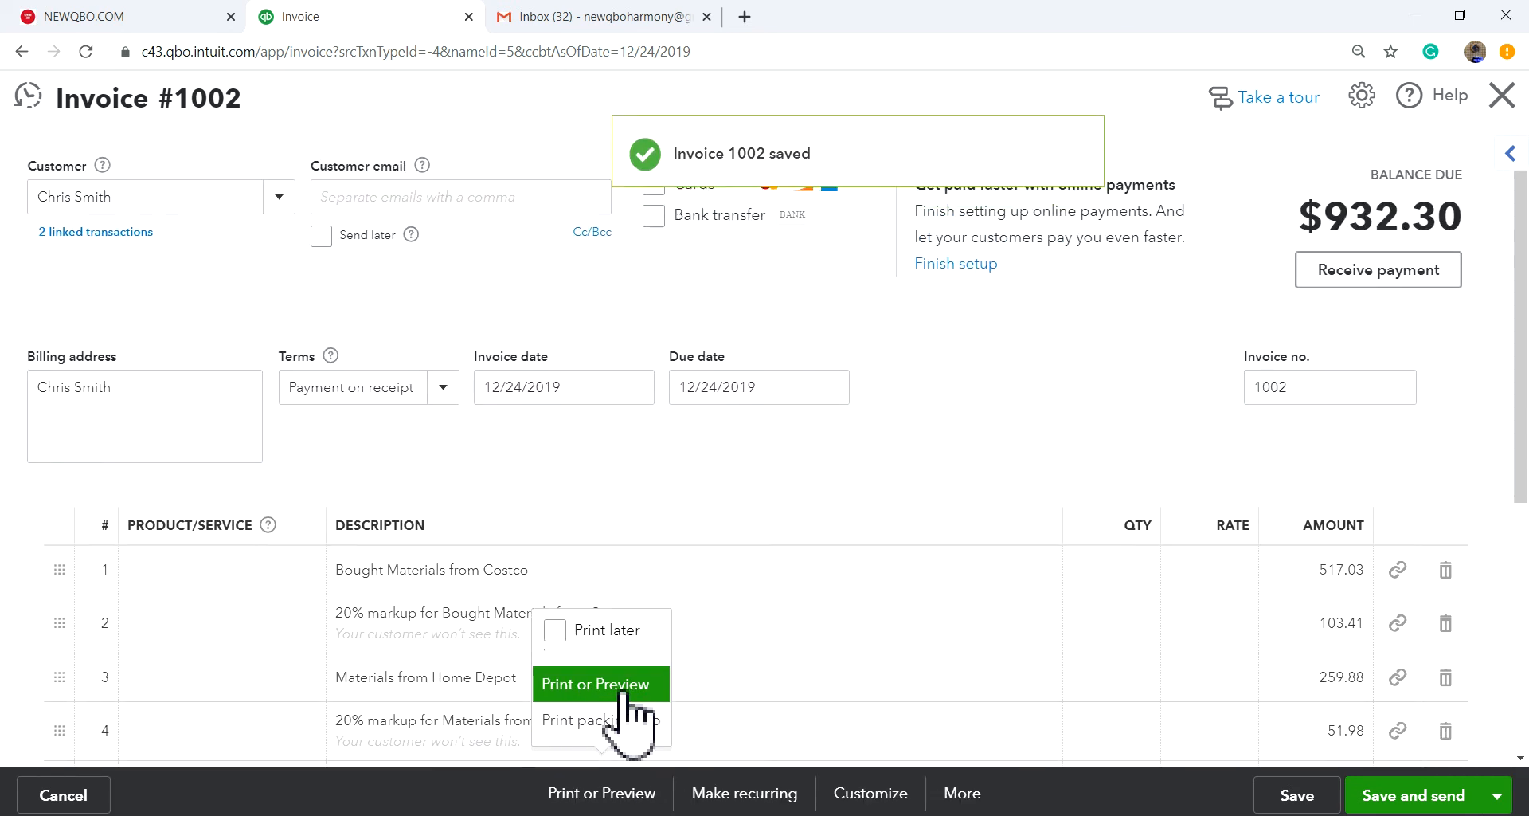
click(630, 683)
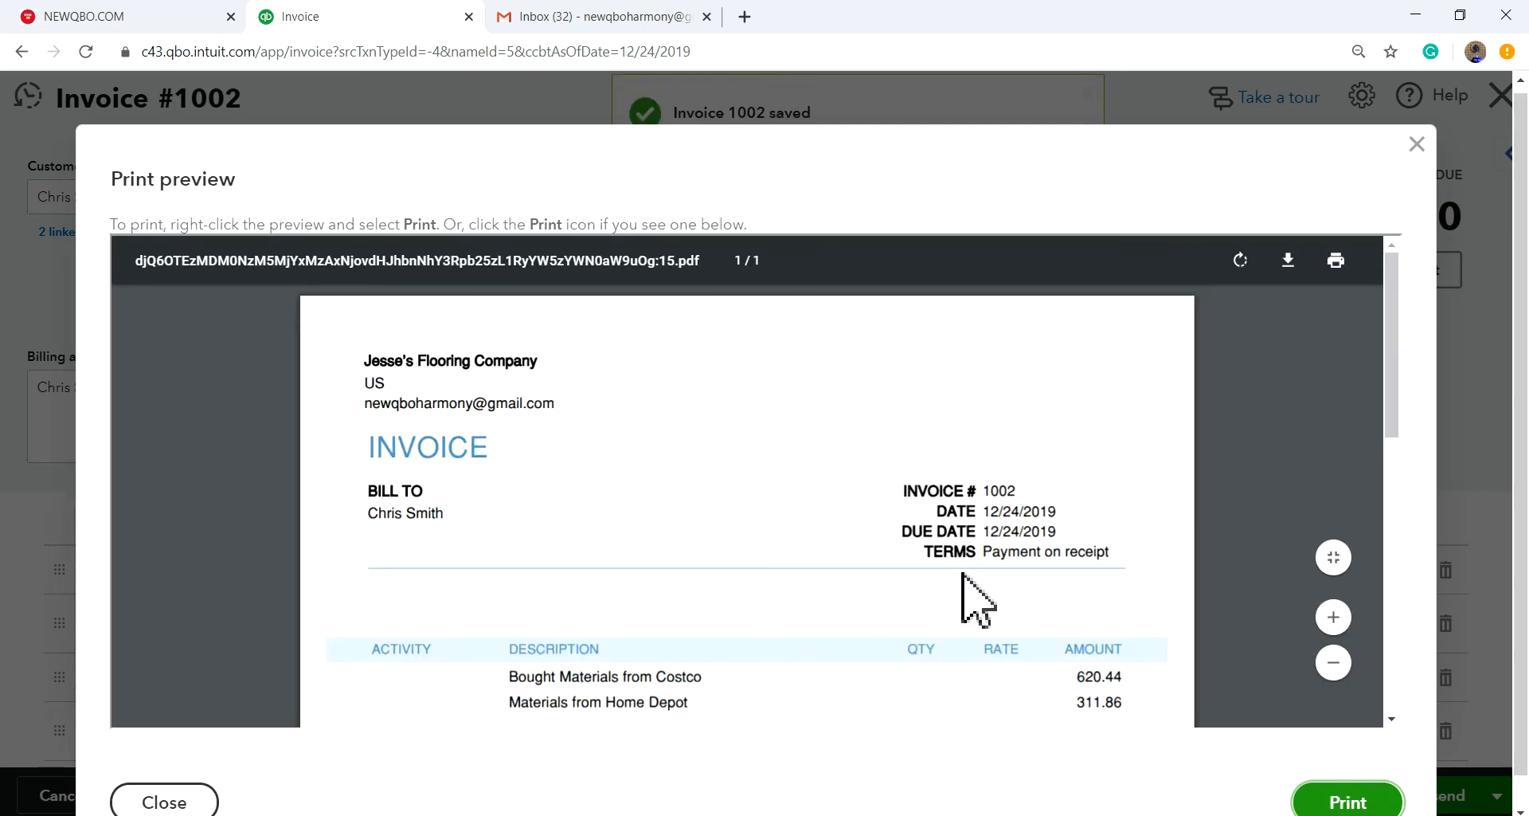
scroll(979, 601, down, 3)
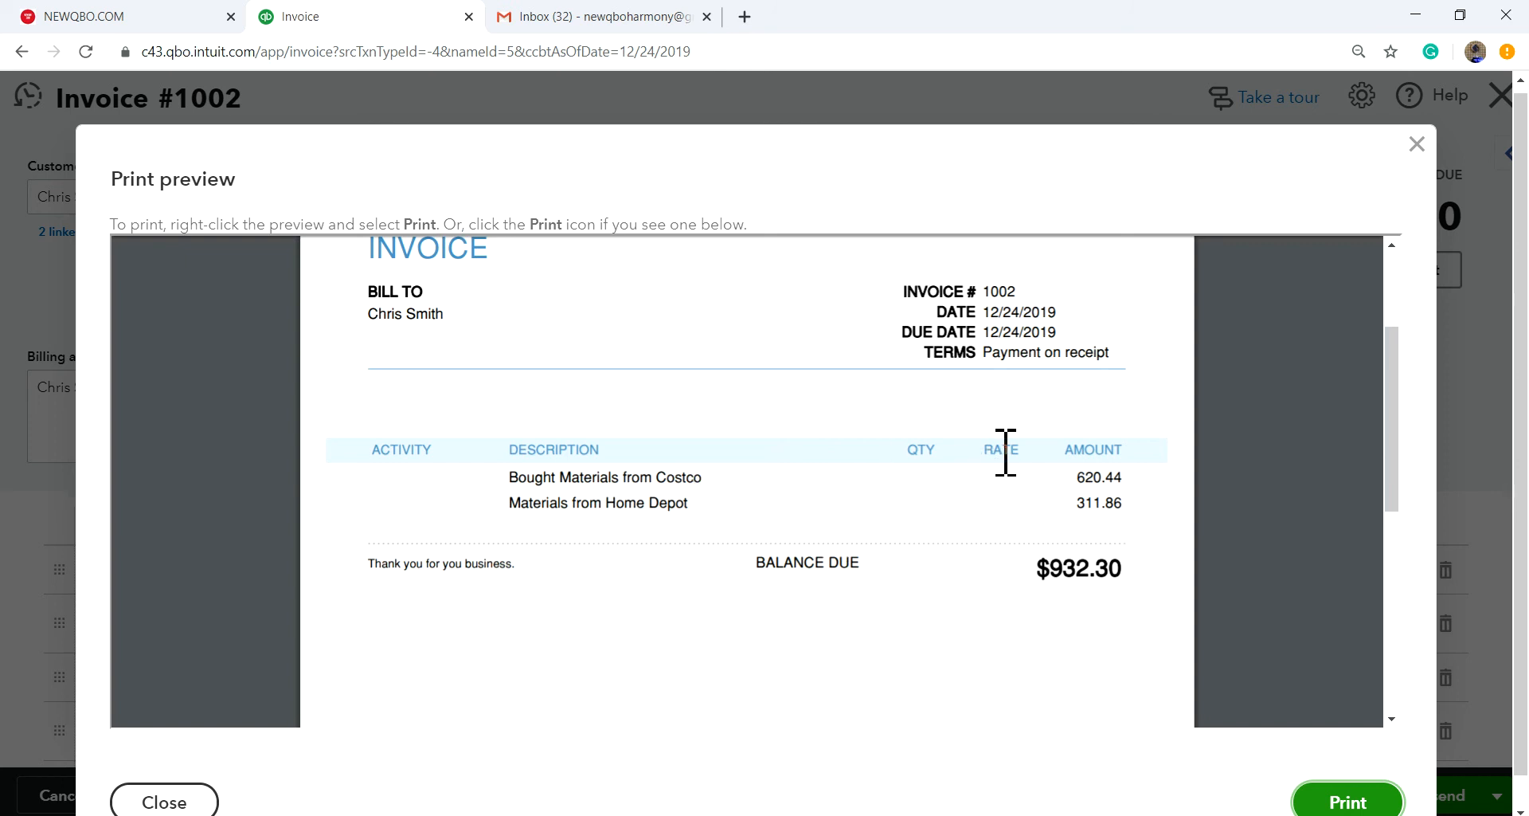
mouse_move(1349, 255)
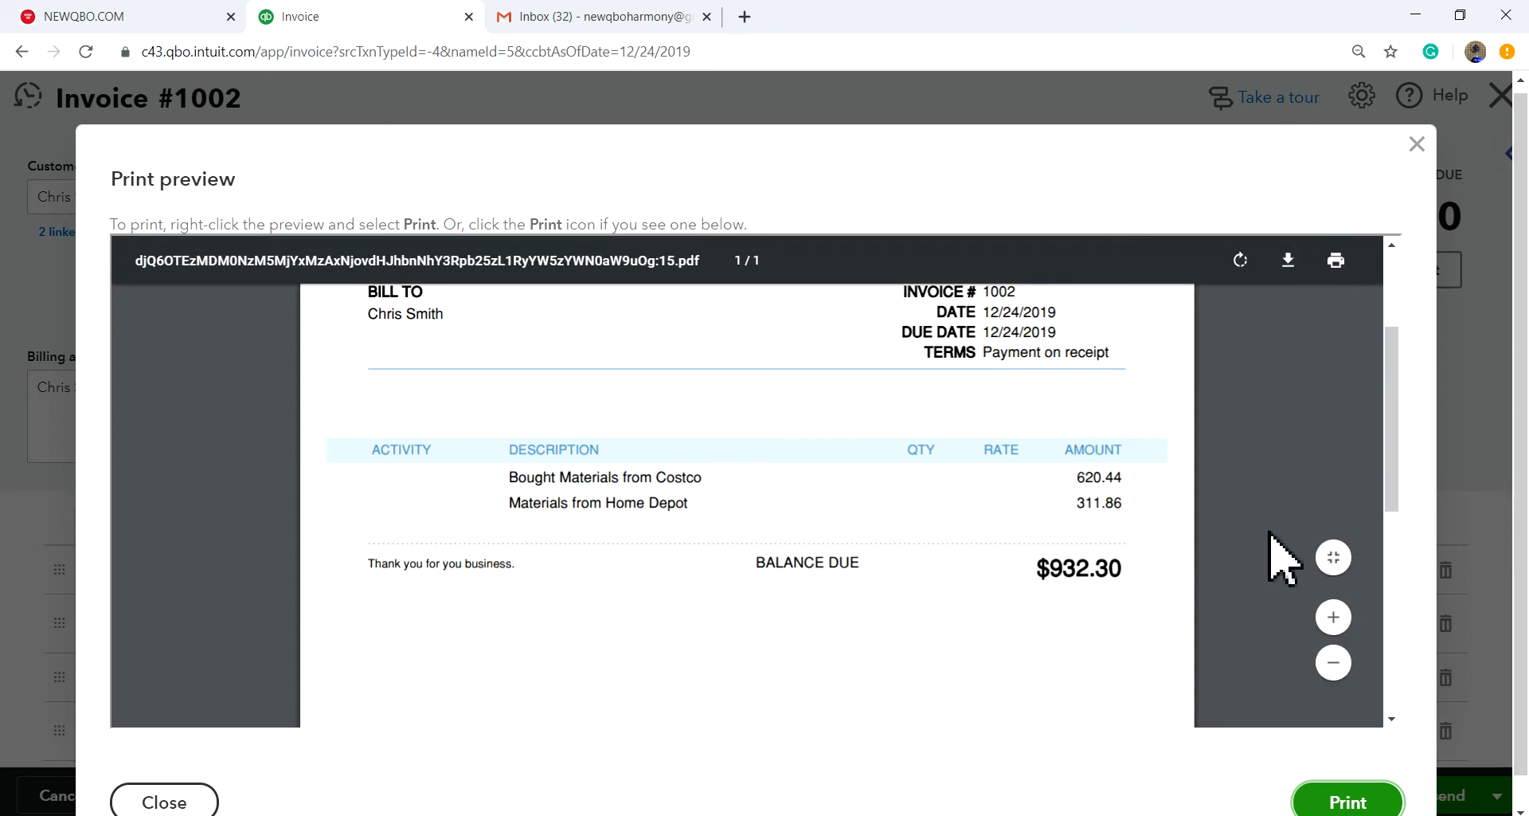
scroll(1144, 550, down, 5)
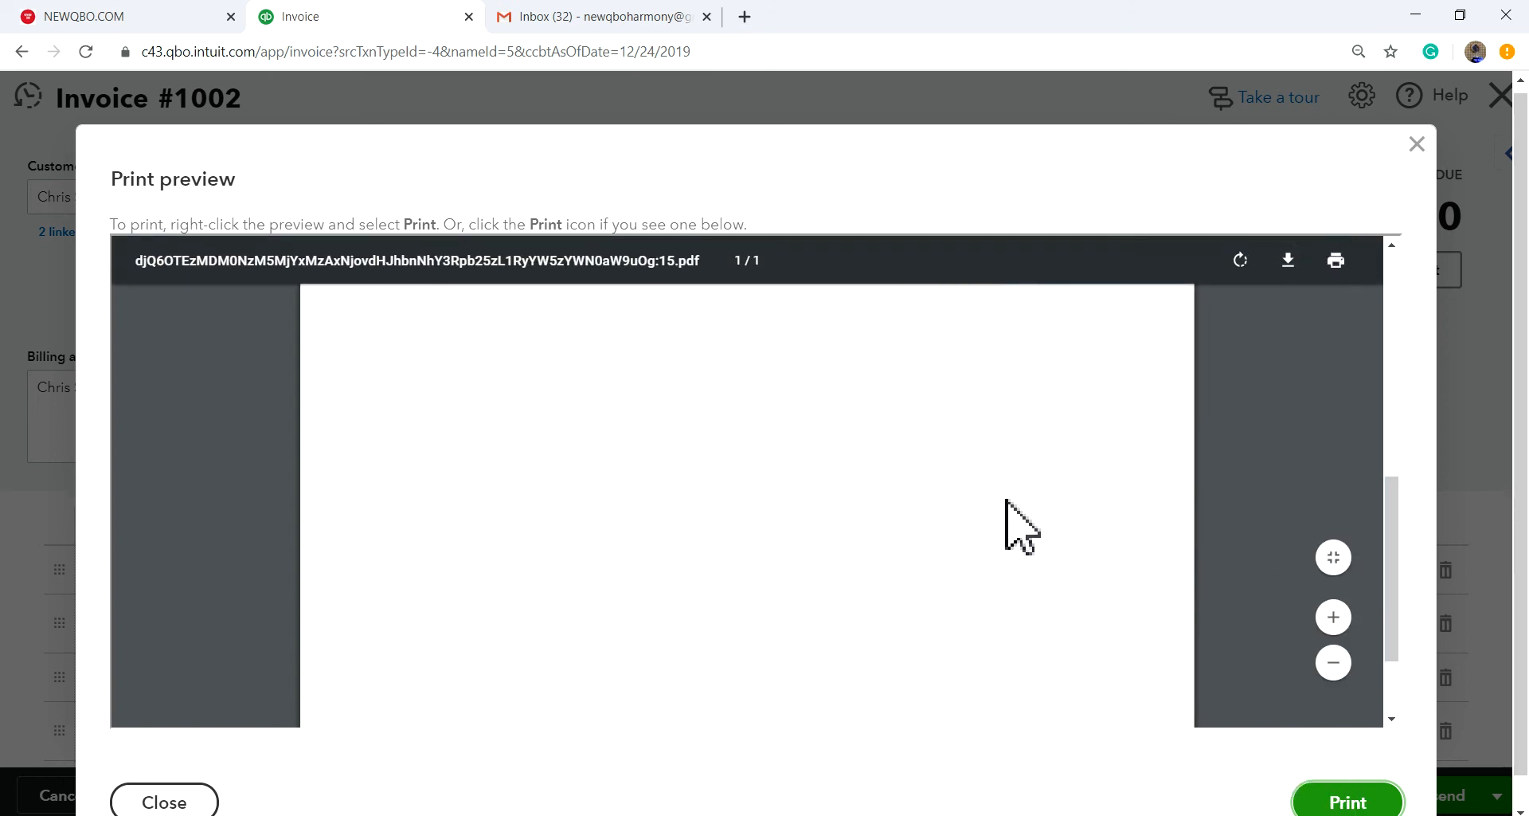
scroll(1035, 478, up, 5)
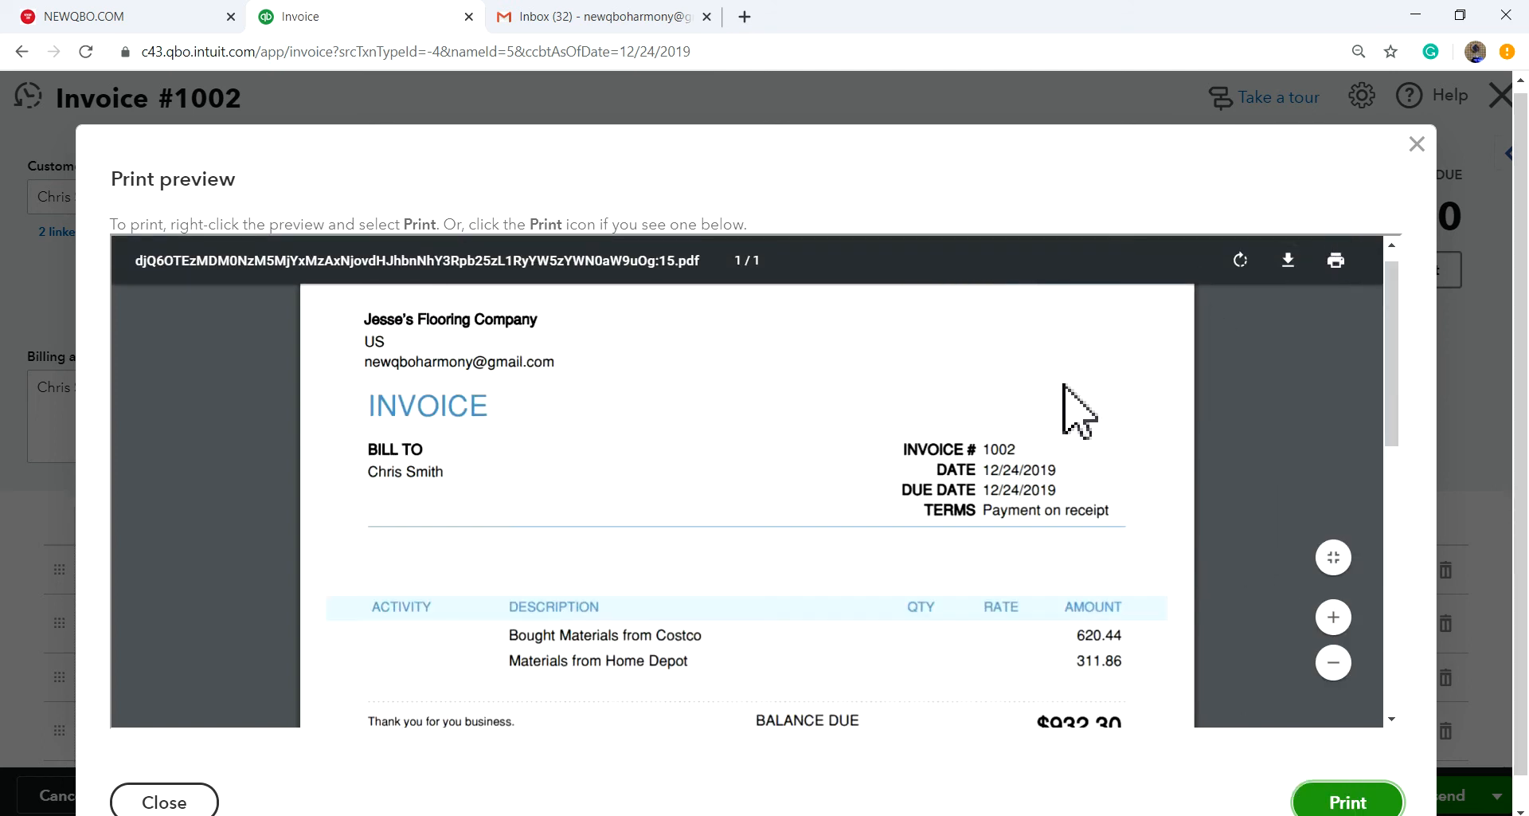
click(1417, 143)
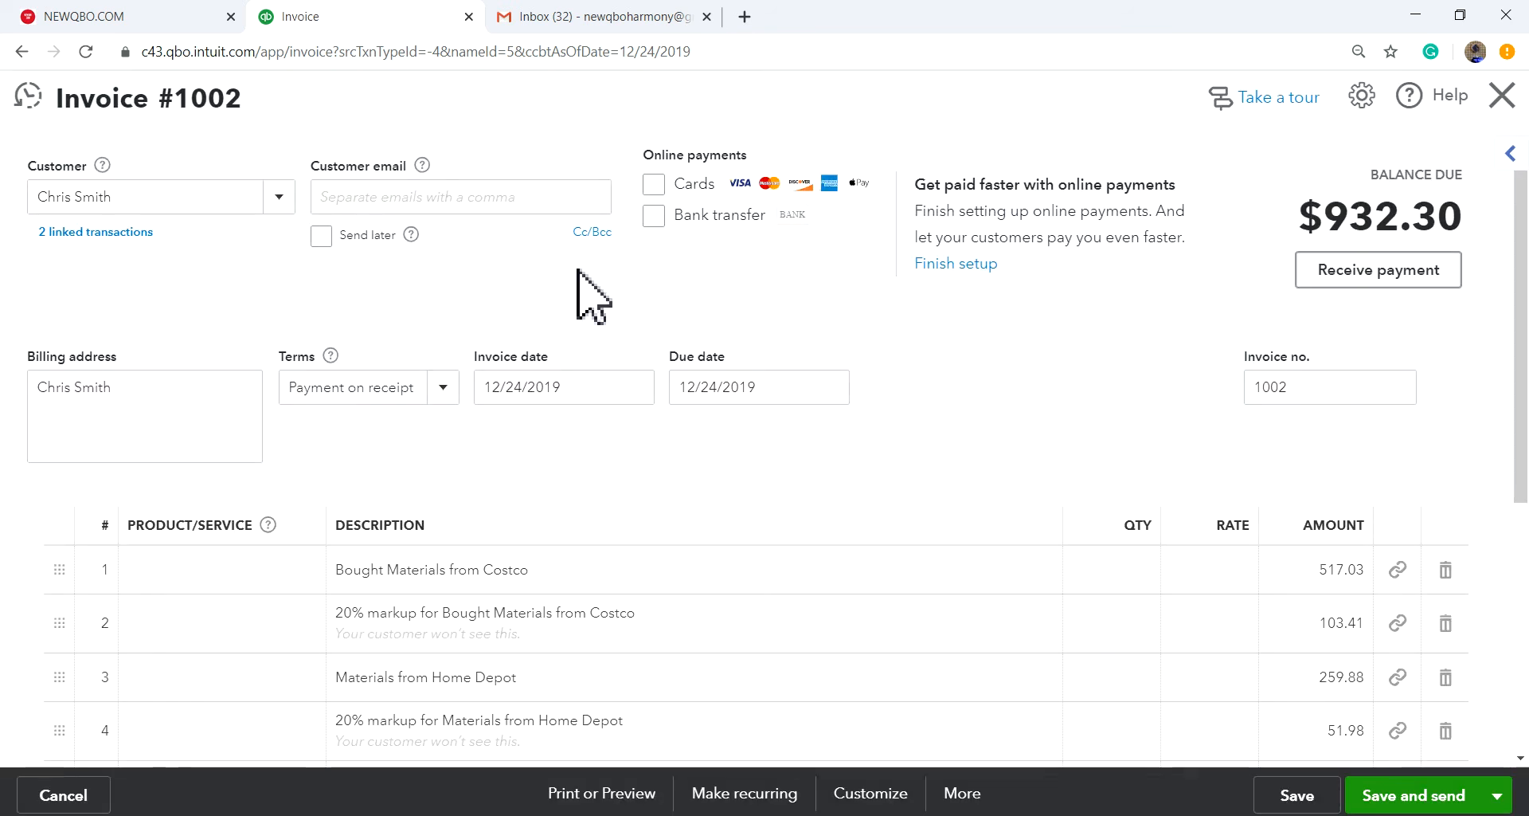
- Enter the customer's email address on the invoice and review its line items and message
click(487, 198)
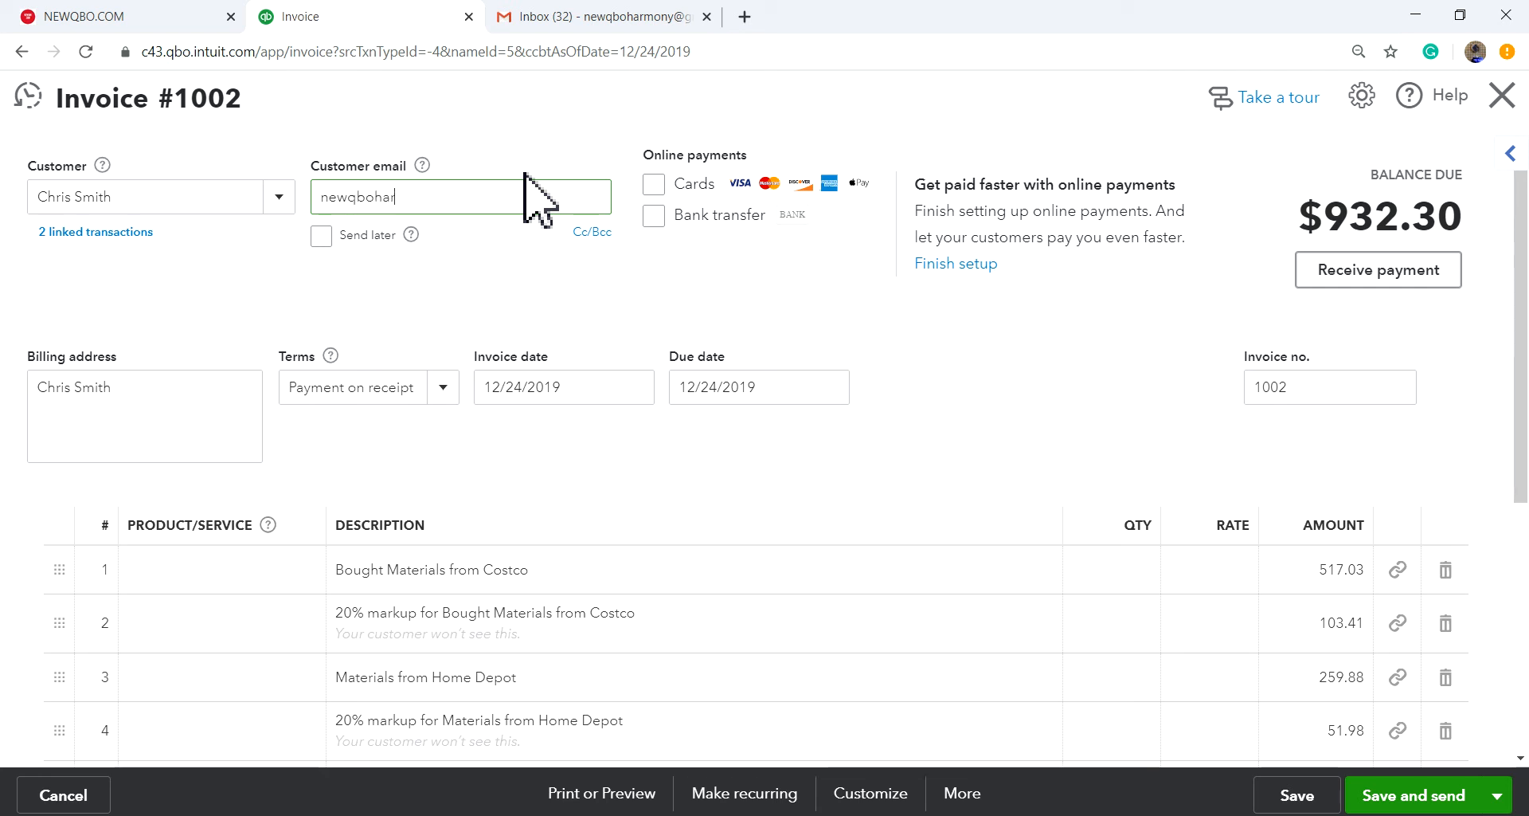
text(@gmail.com)
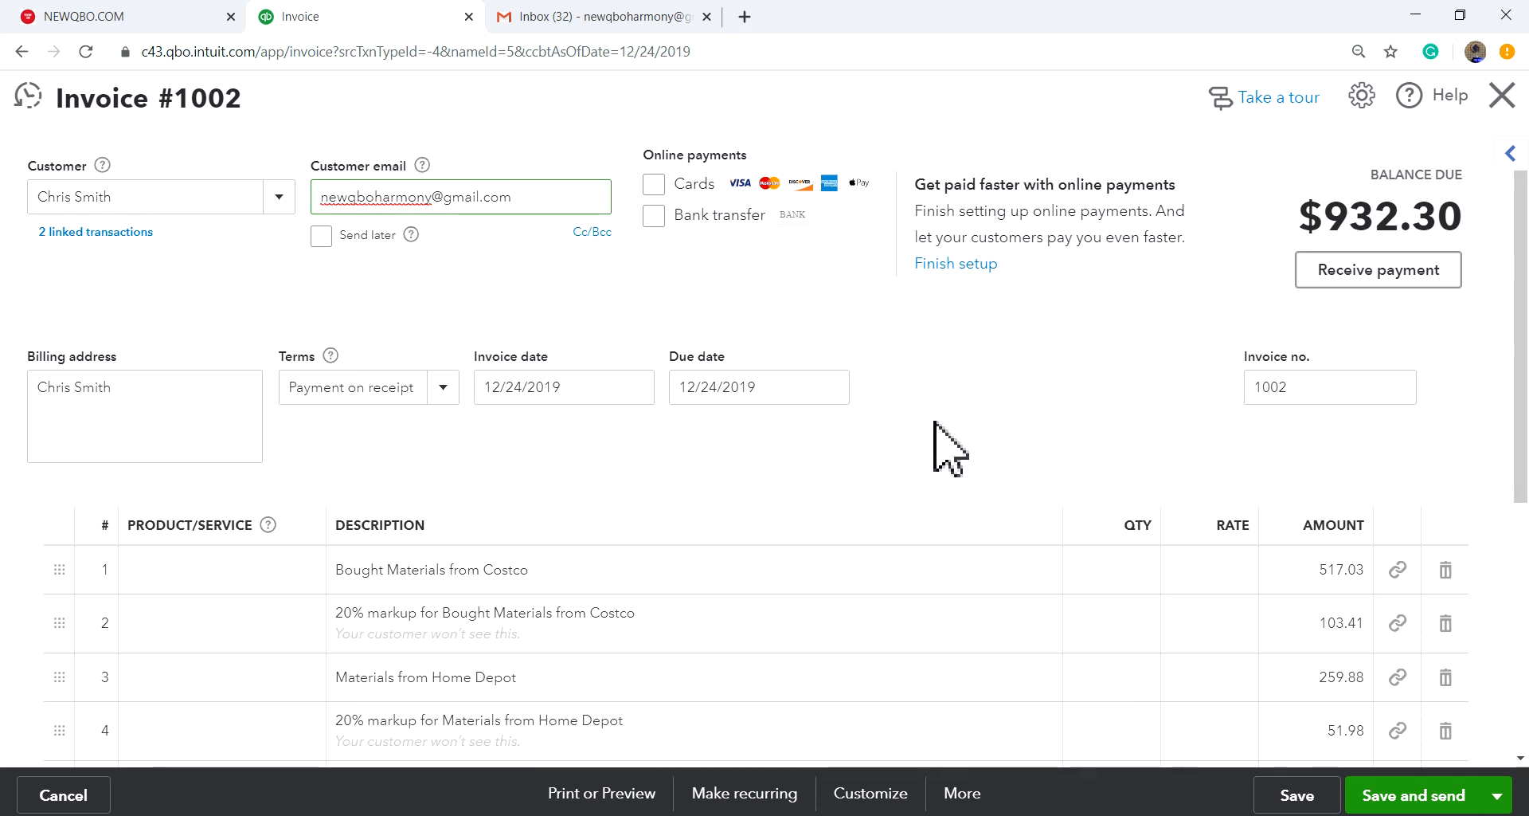
scroll(944, 470, down, 4)
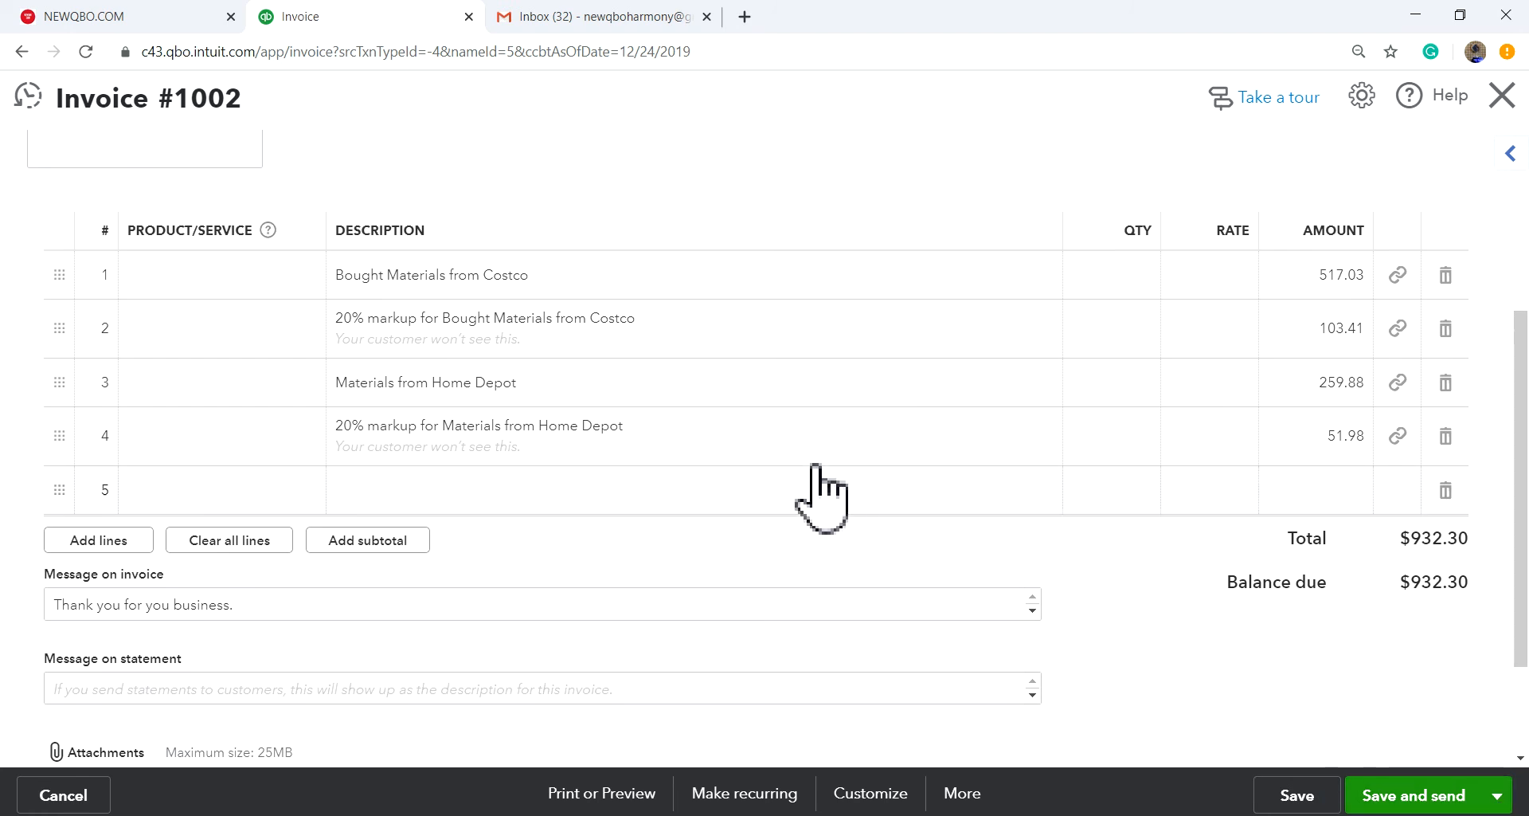
scroll(819, 495, up, 4)
scroll(1112, 558, down, 5)
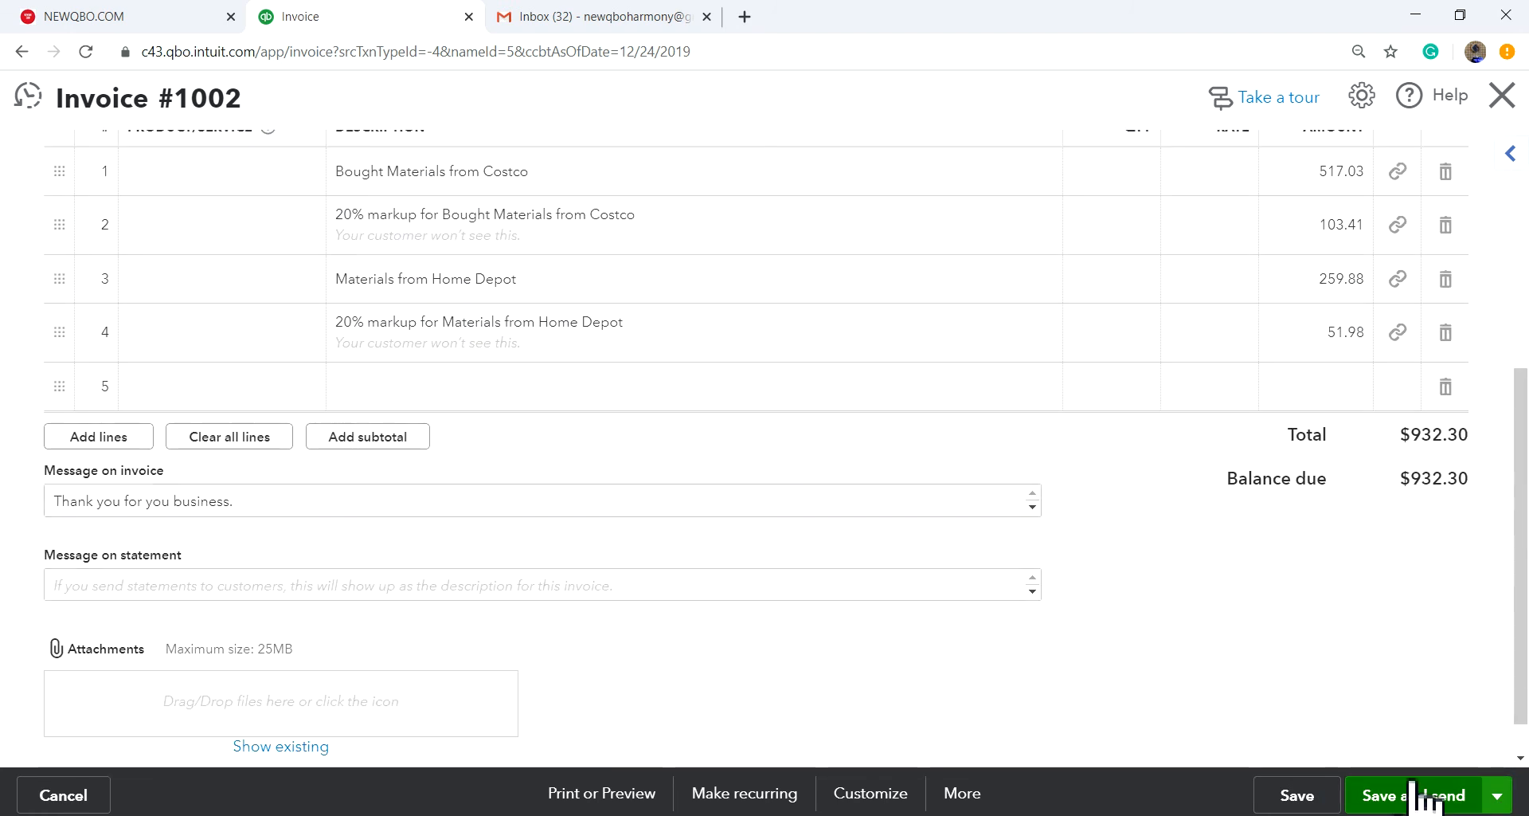
- Save the invoice, accepting the change to the linked transaction, and email it to the customer with the default subject and message
click(1503, 799)
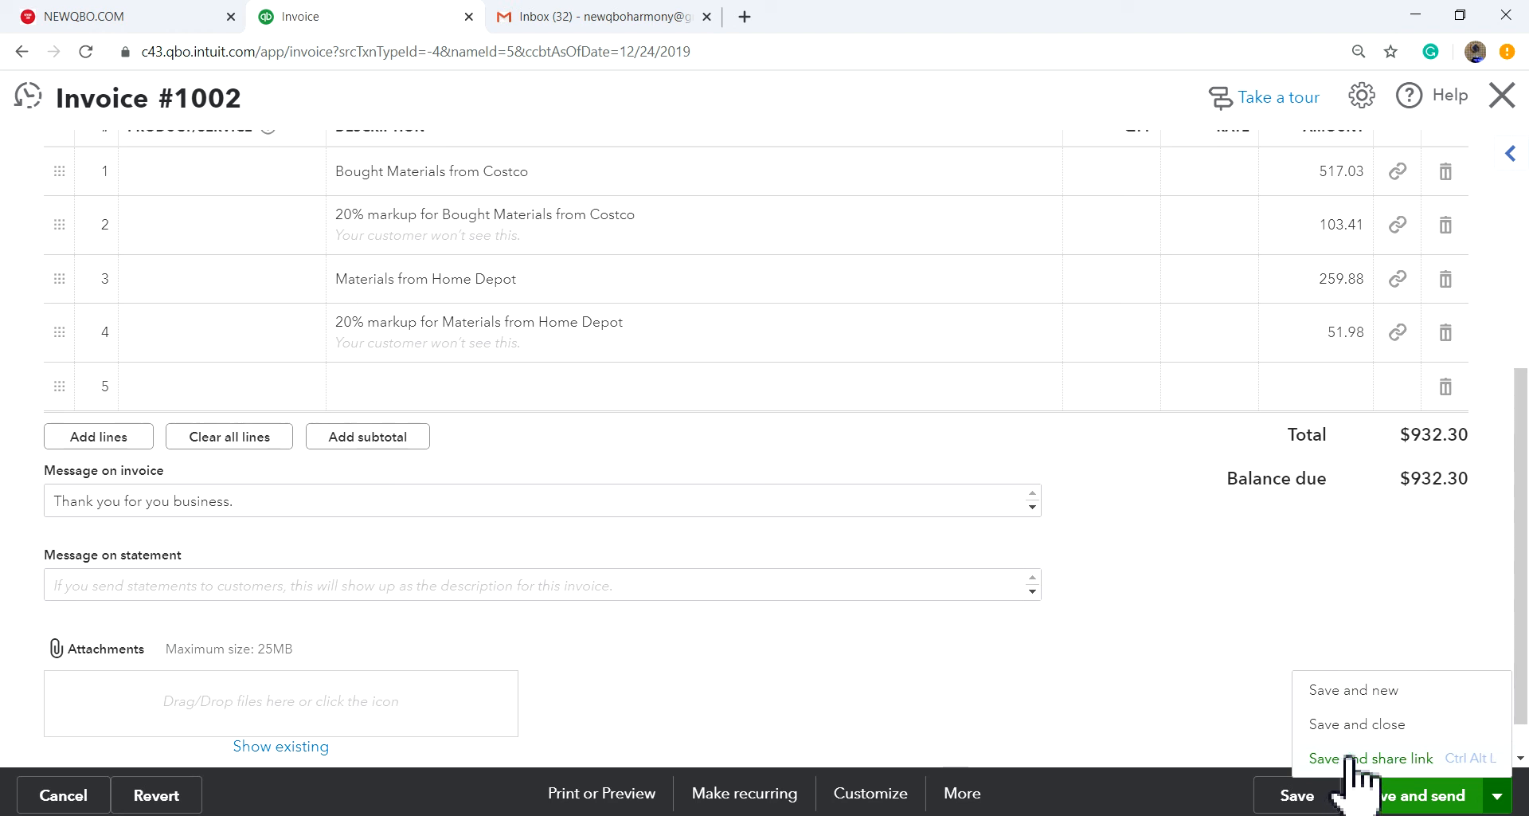
click(1398, 804)
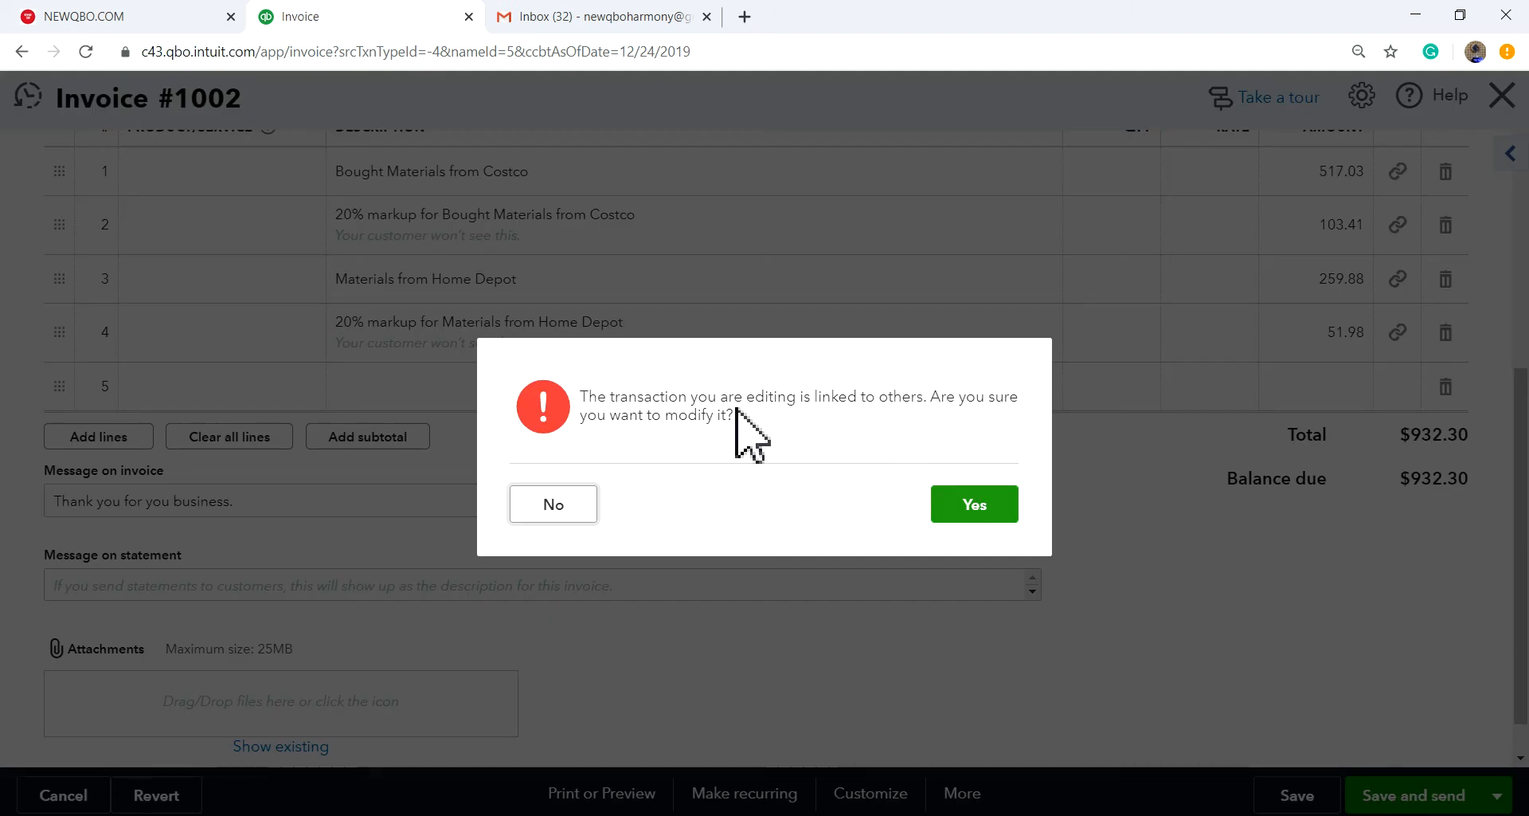
click(988, 514)
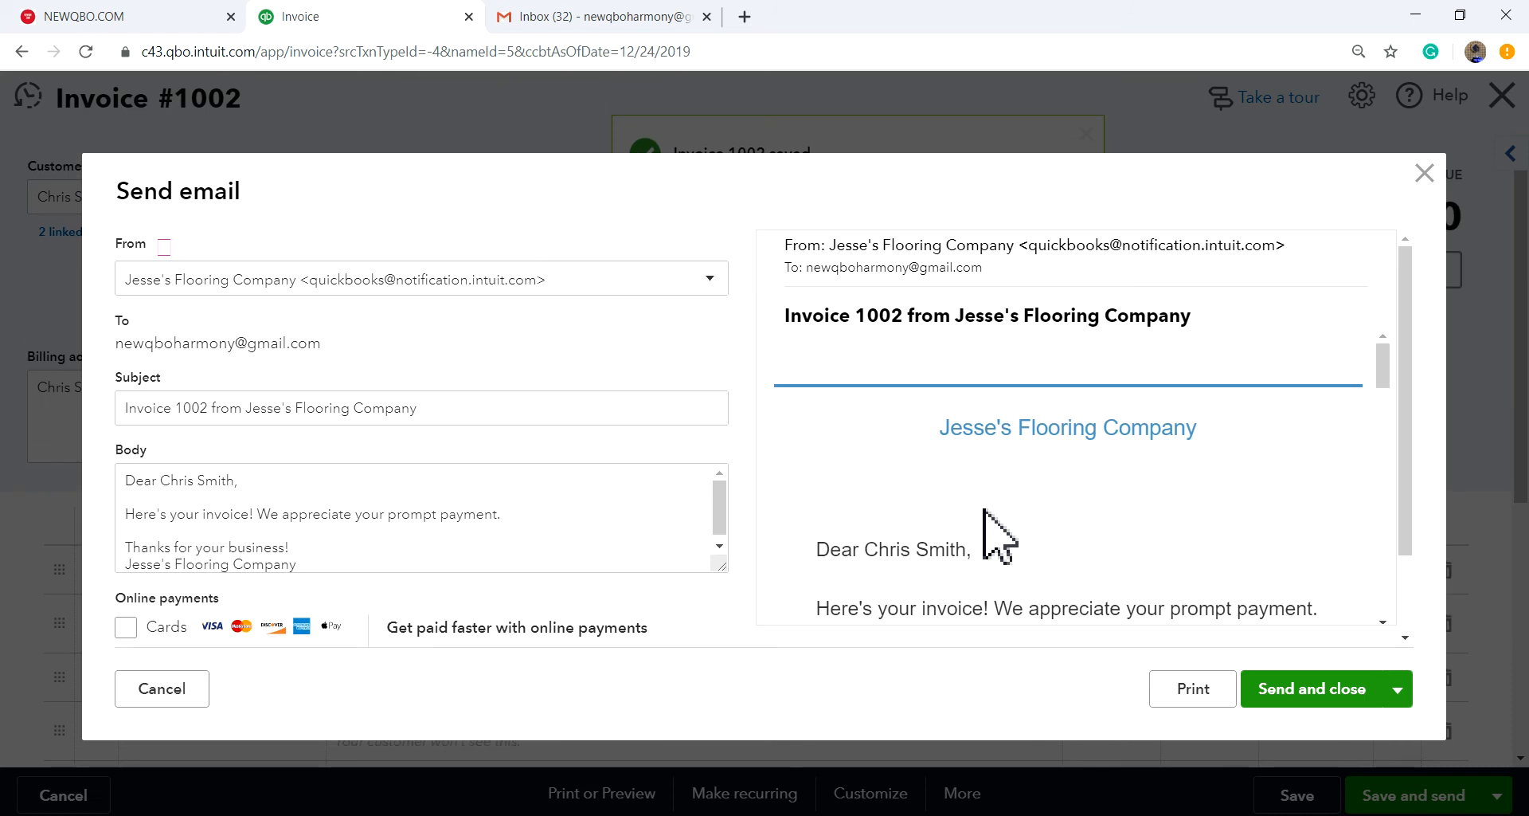
scroll(819, 392, down, 15)
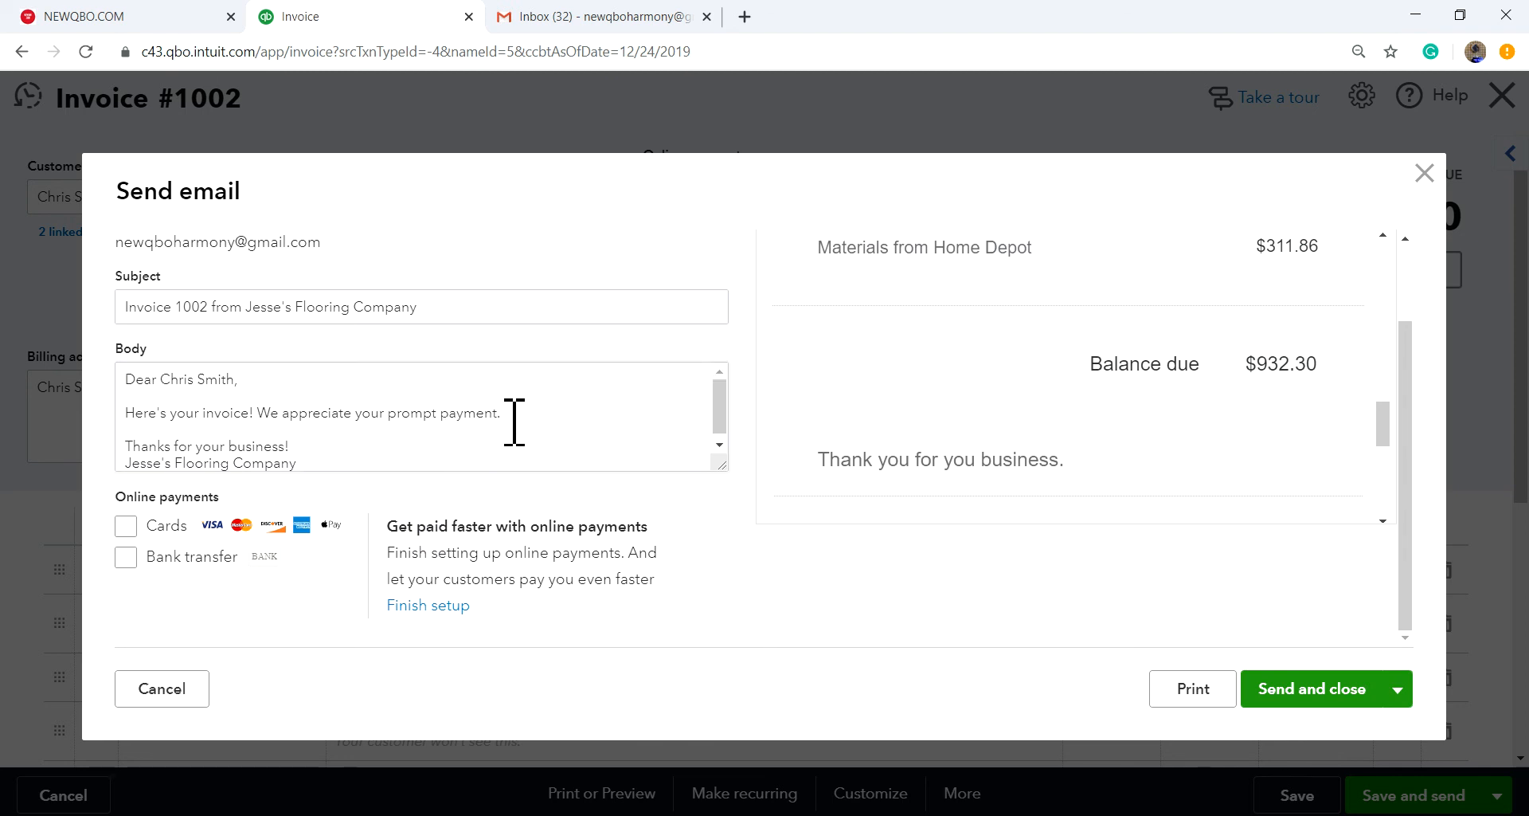
scroll(539, 423, down, 1)
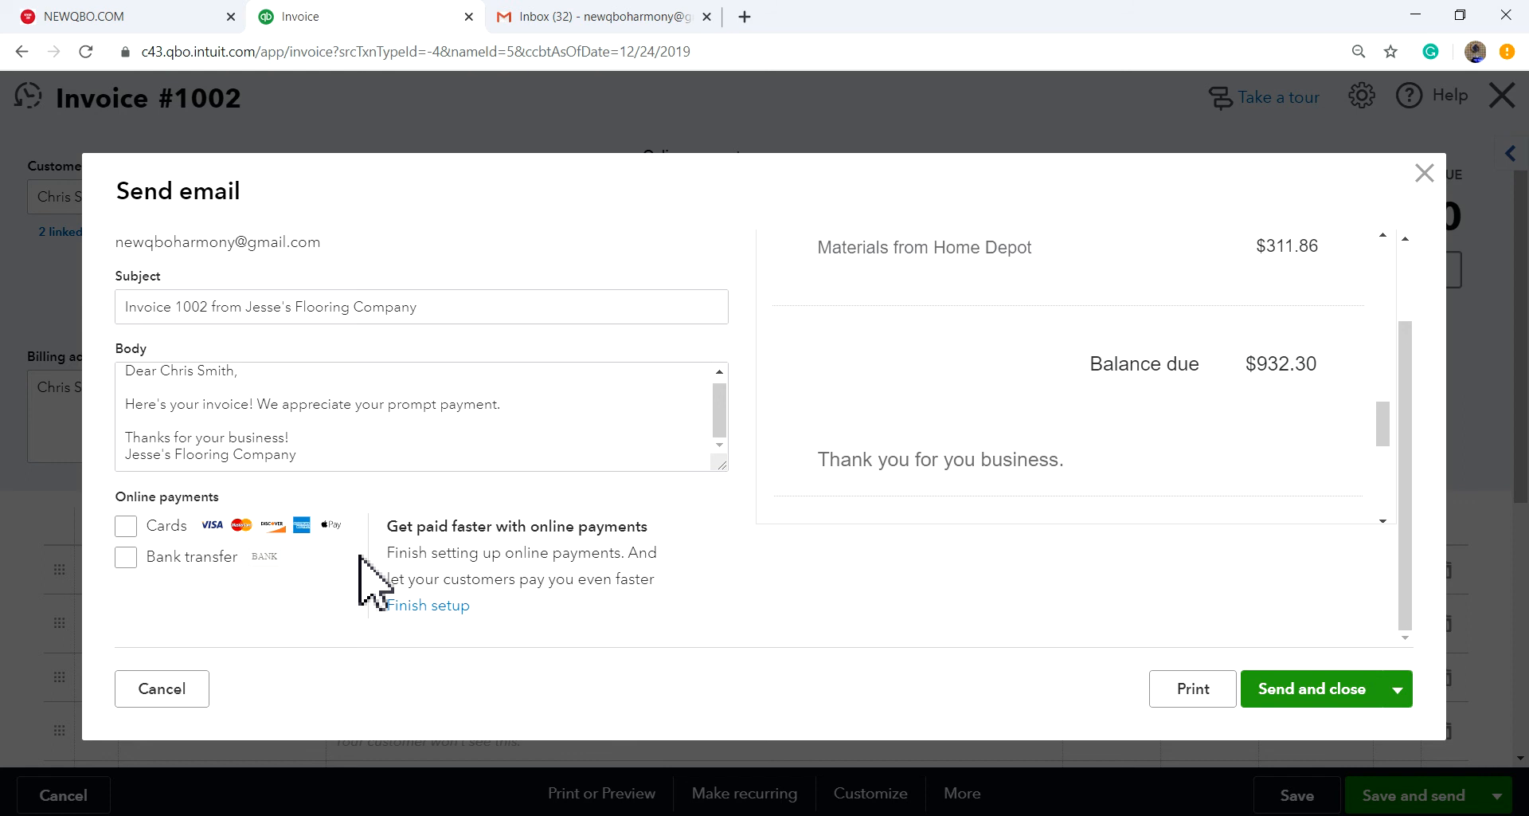
click(1306, 690)
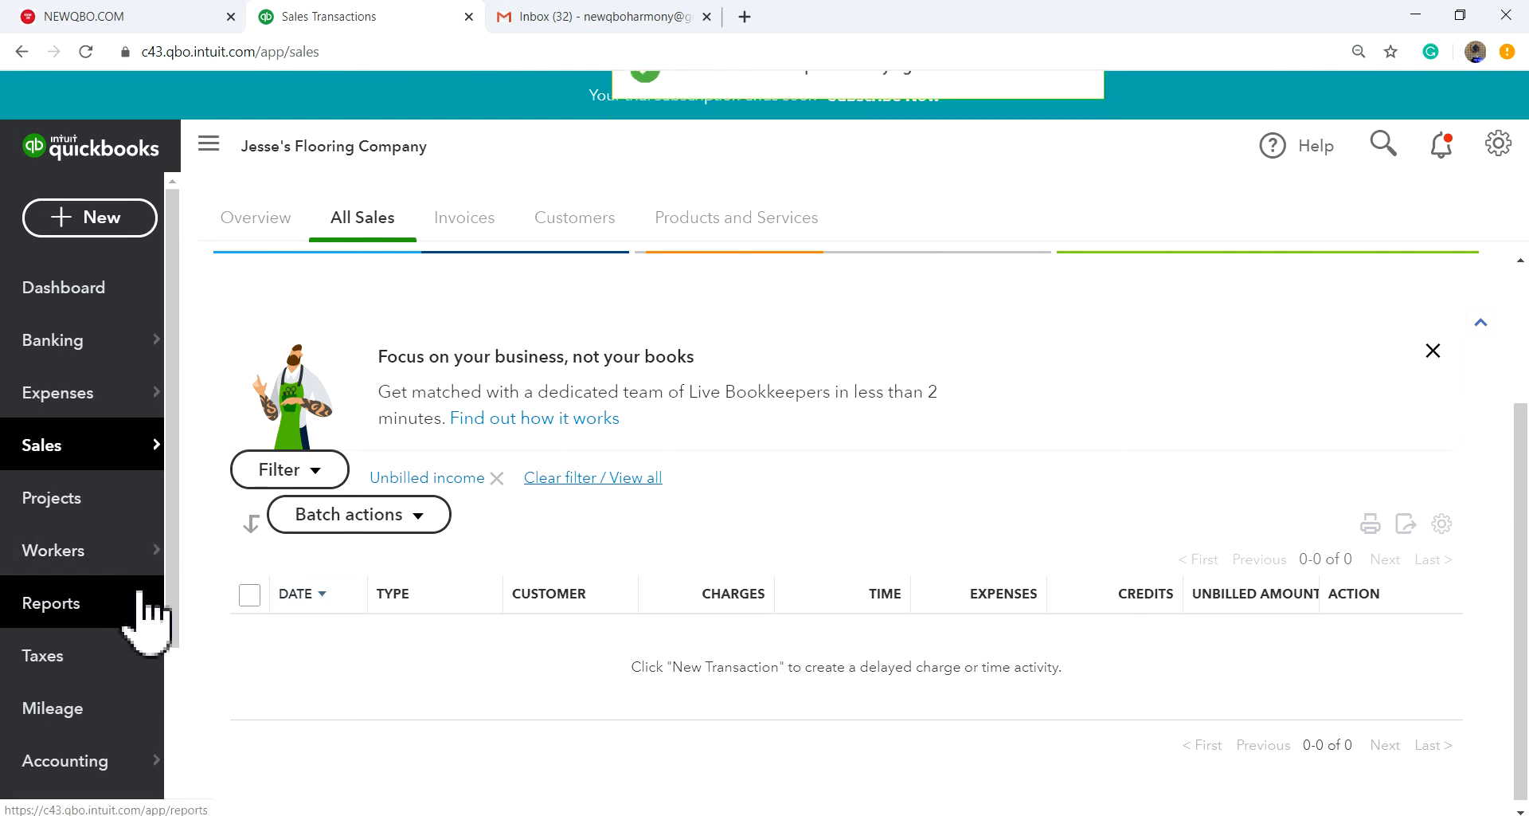
- Open the Profit and Loss report from the favorite reports and examine its income, markup, cost of sales and net income lines
scroll(144, 617, down, 3)
mouse_move(145, 567)
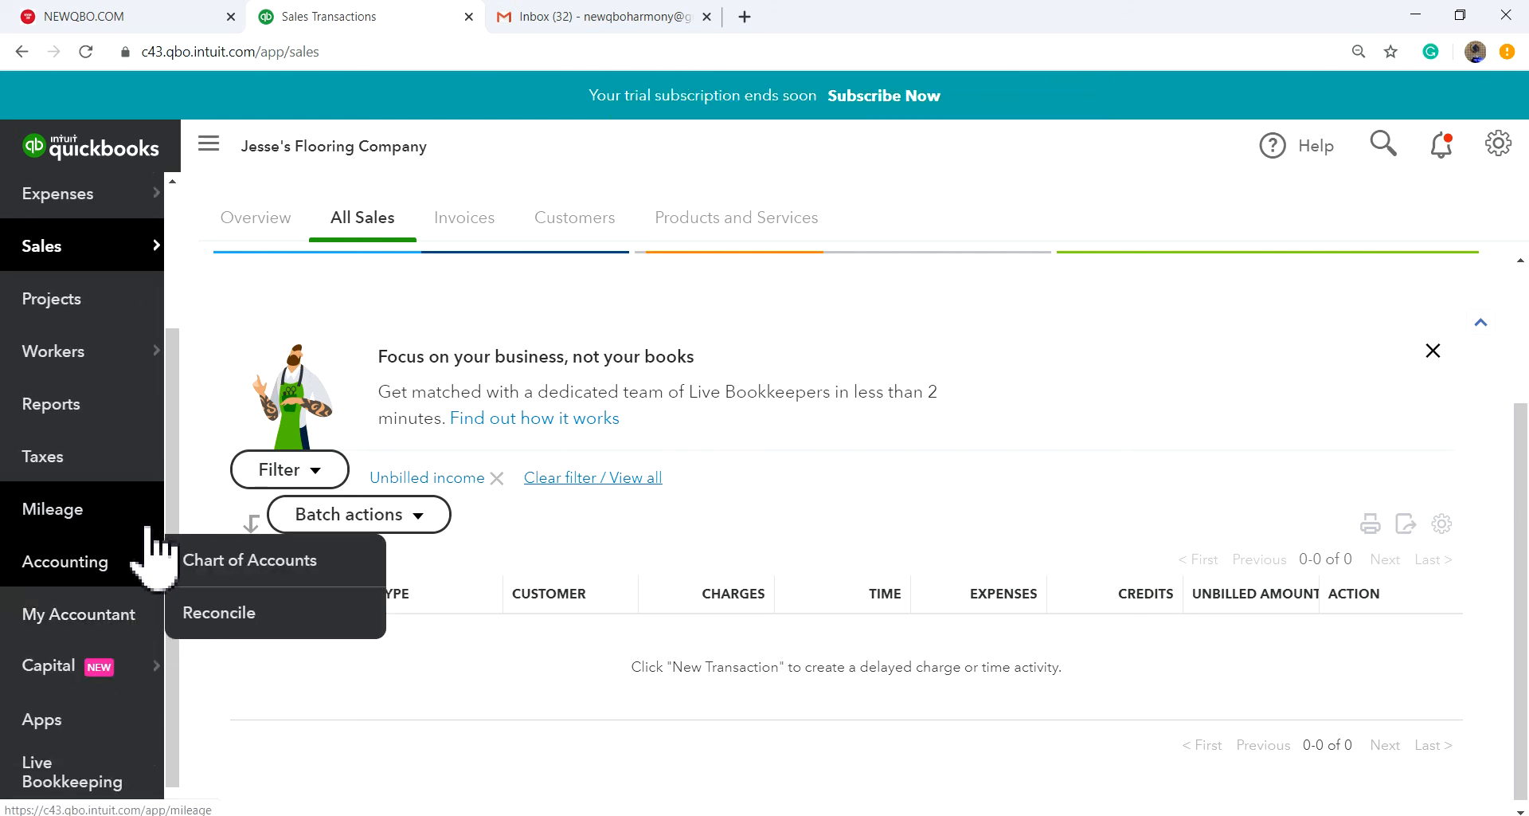
scroll(123, 693, down, 1)
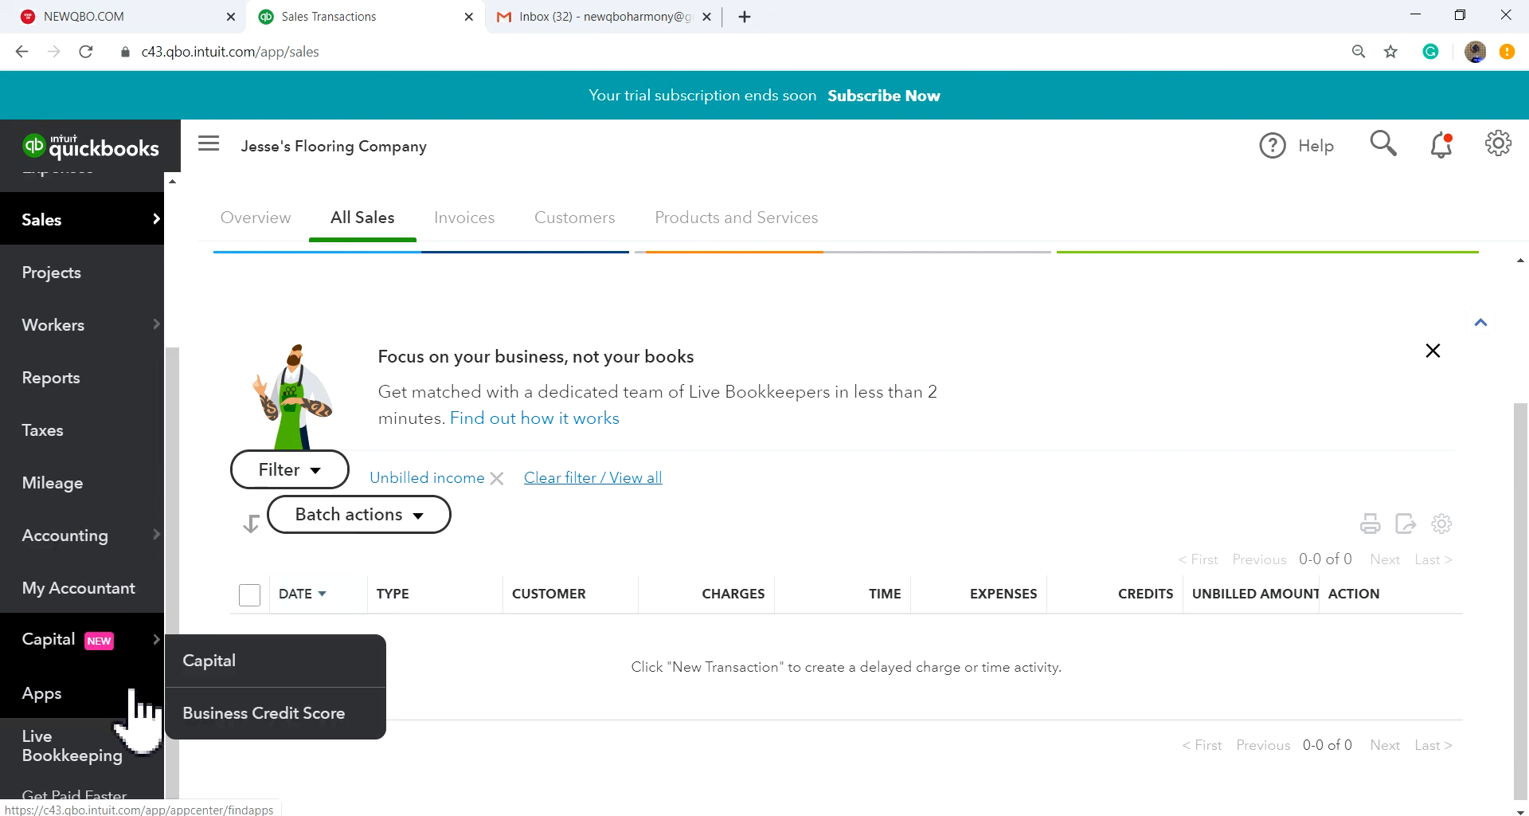
scroll(71, 550, up, 3)
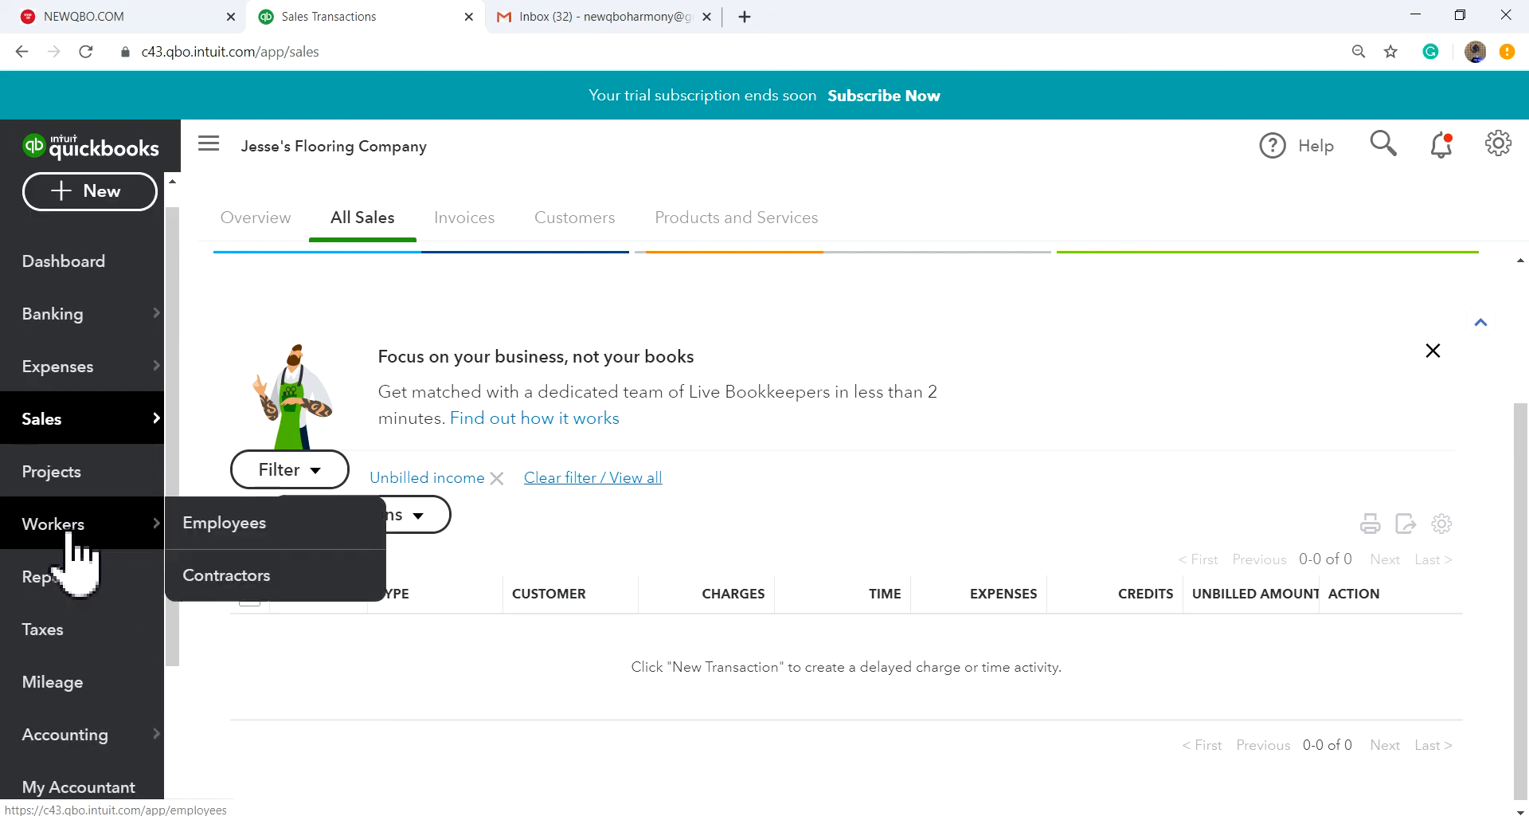
click(63, 580)
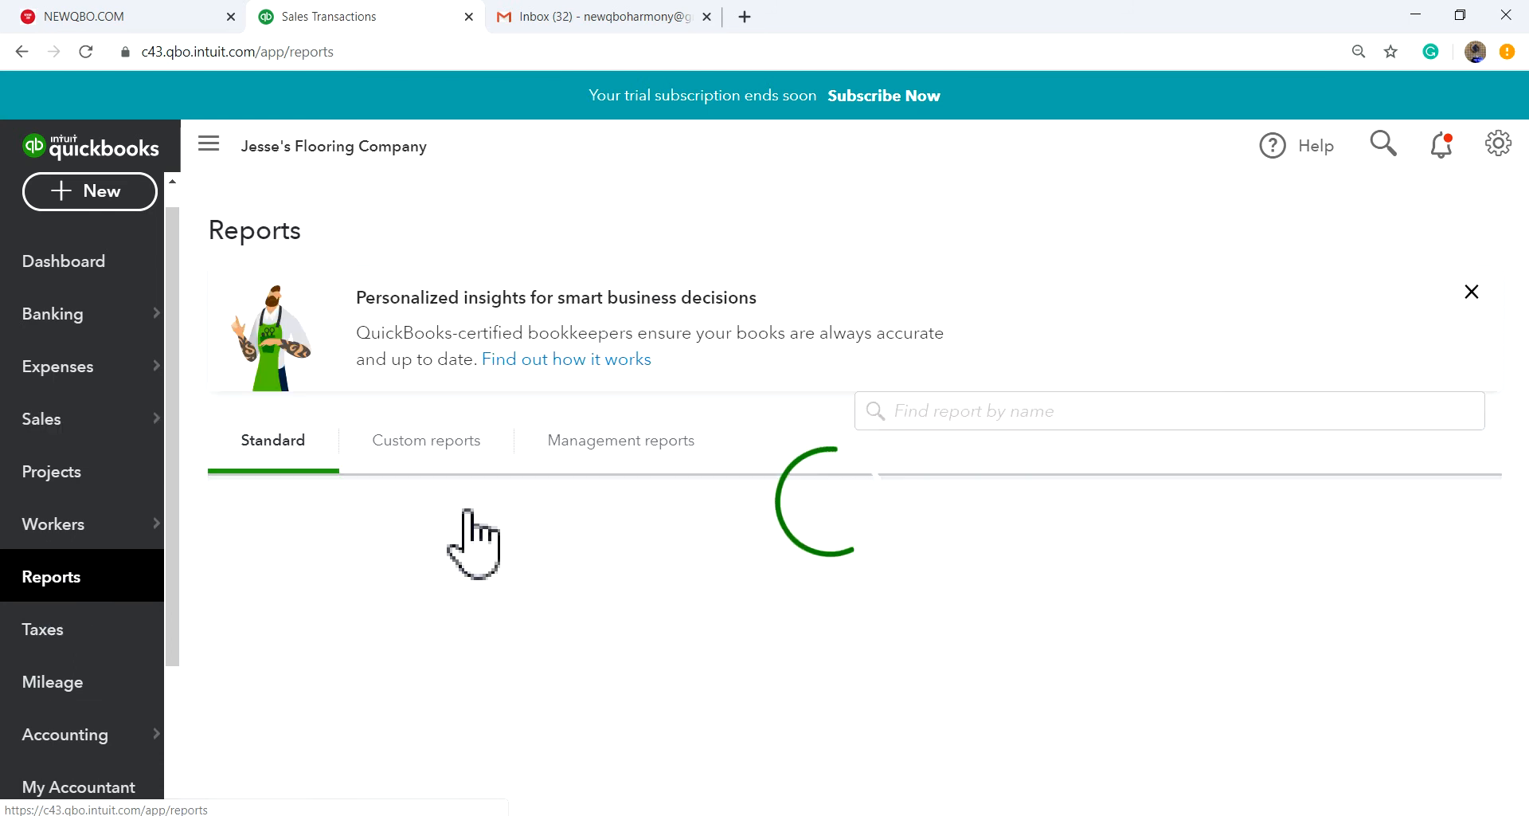
scroll(734, 547, down, 3)
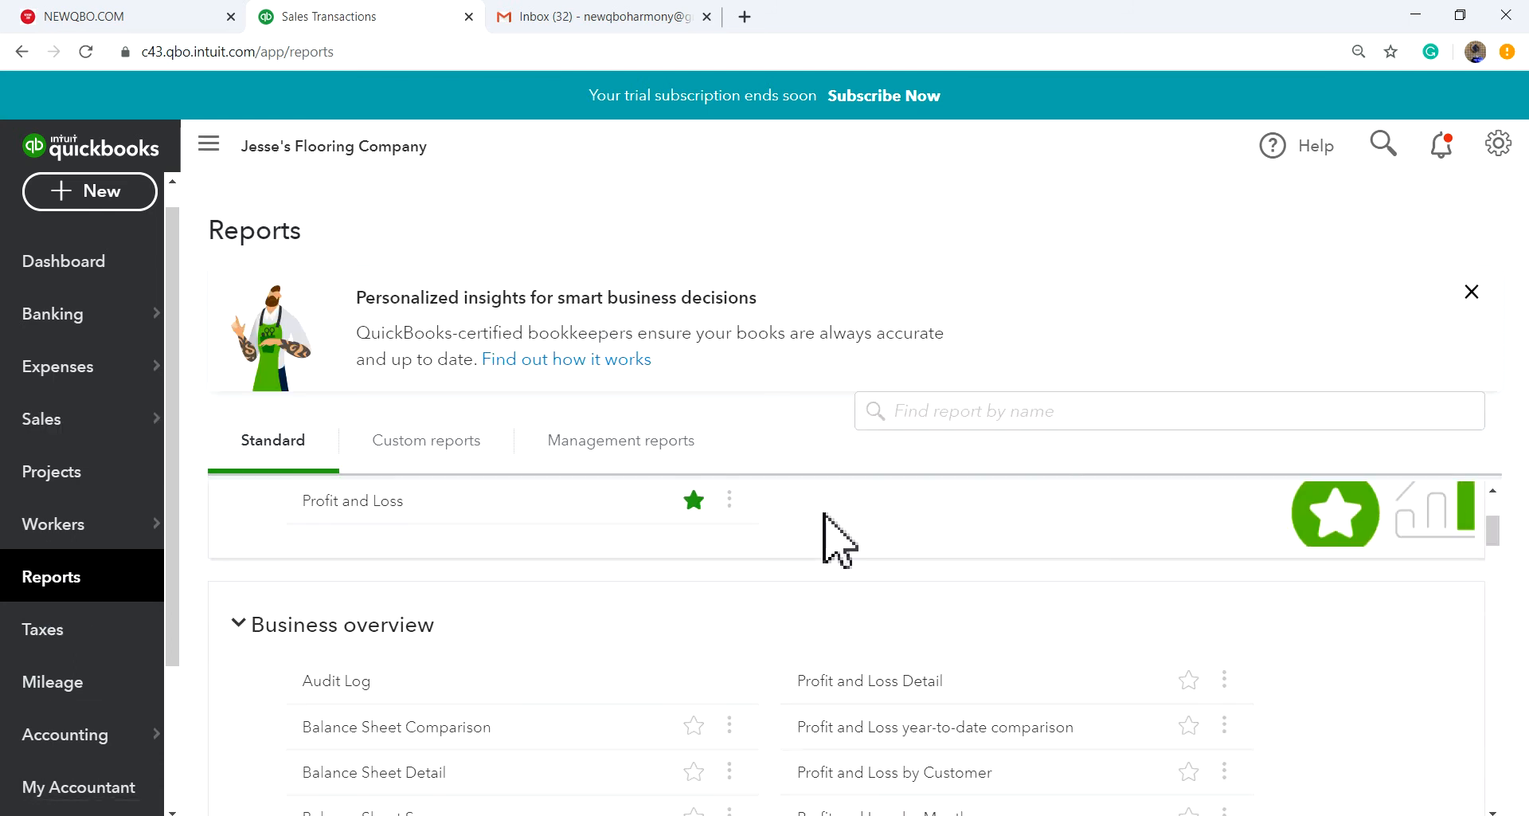
scroll(833, 532, up, 3)
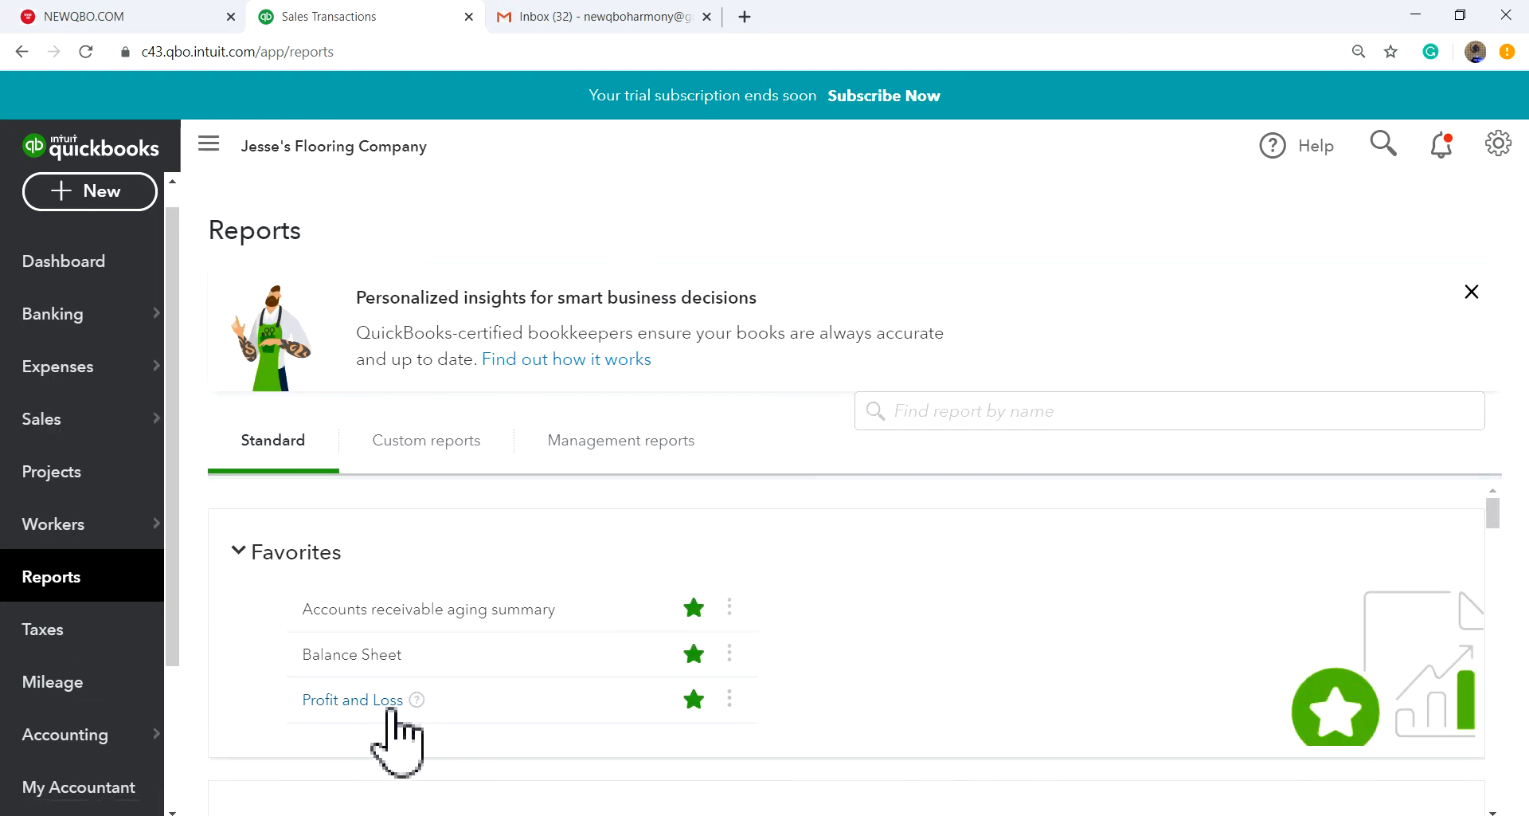
click(365, 720)
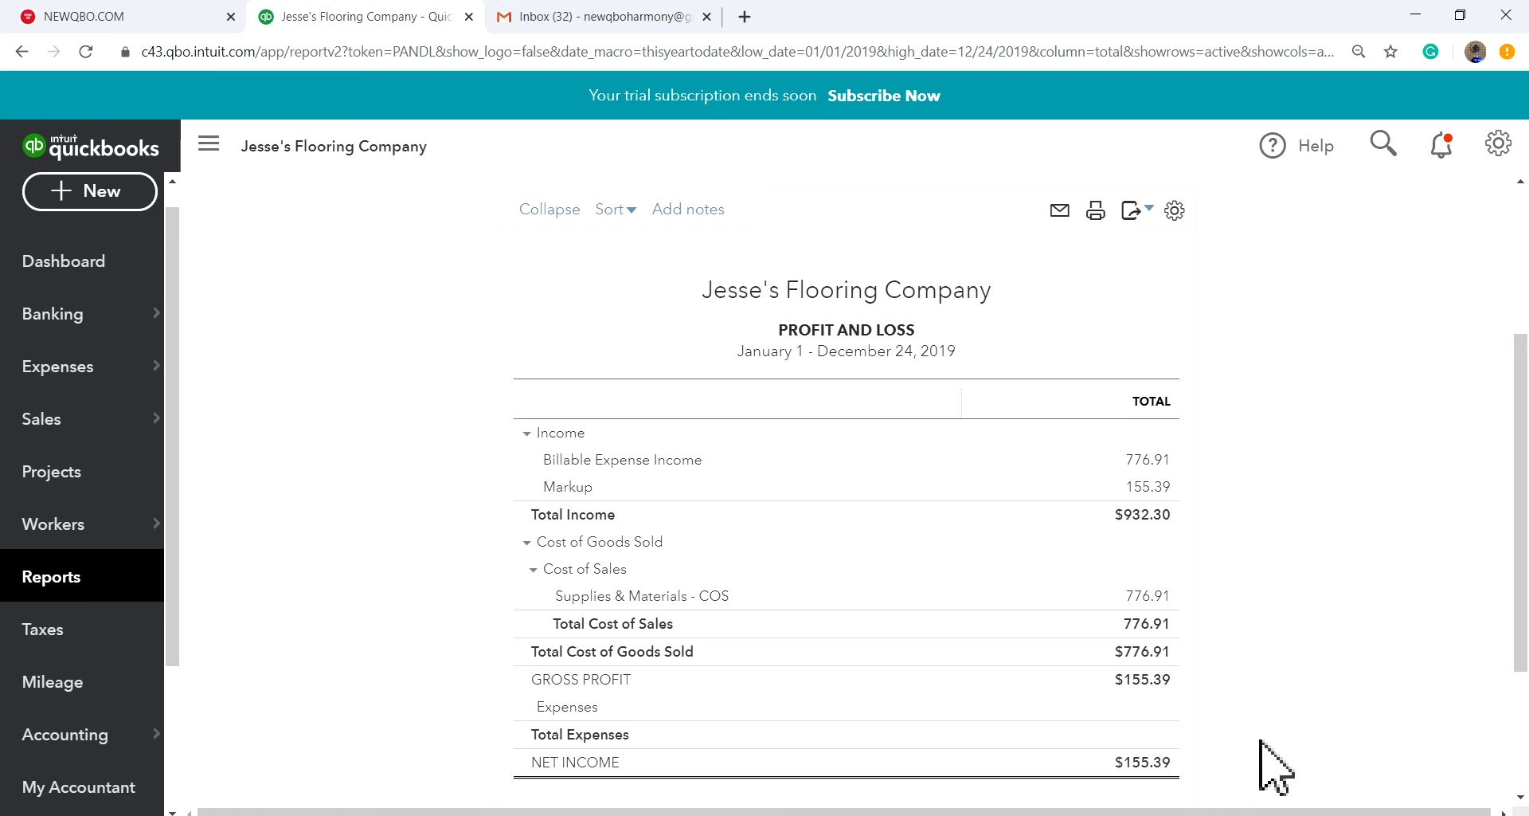
scroll(1263, 701, down, 2)
scroll(1275, 717, up, 2)
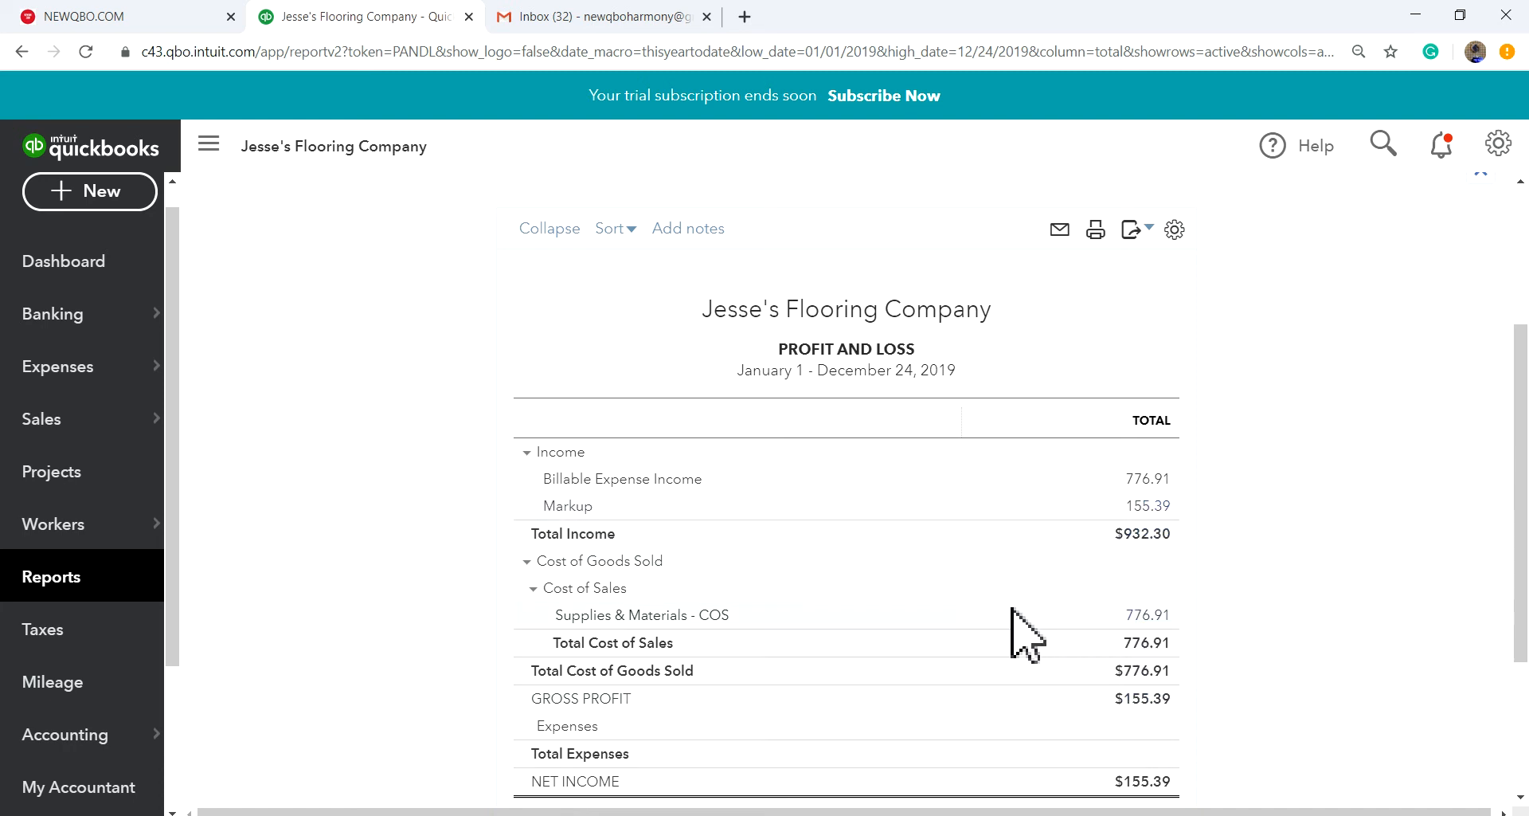
- Display the Profit and Loss report's columns by Customers and rerun the report
scroll(924, 617, up, 3)
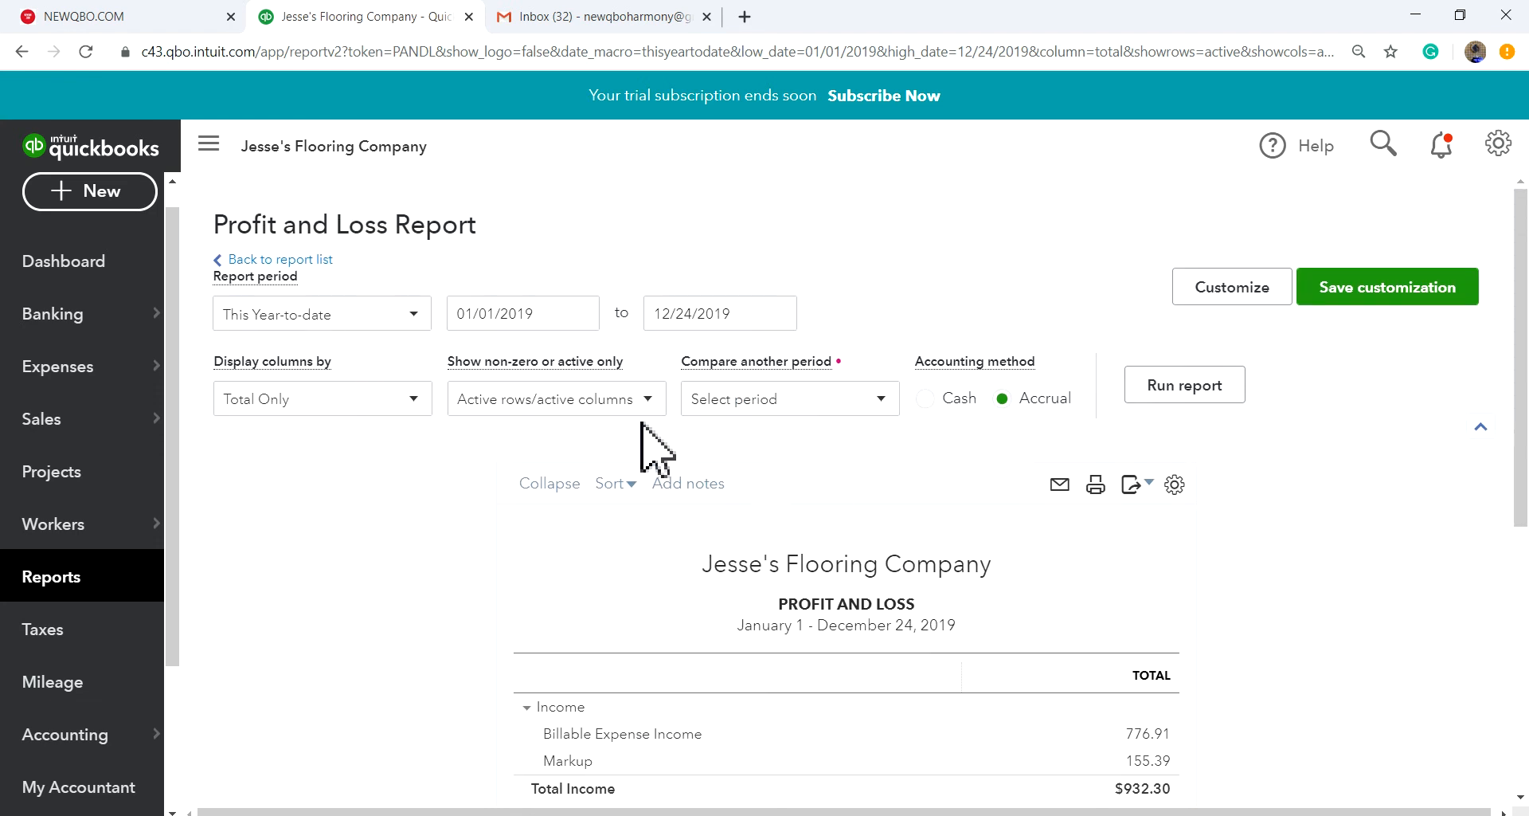
click(412, 400)
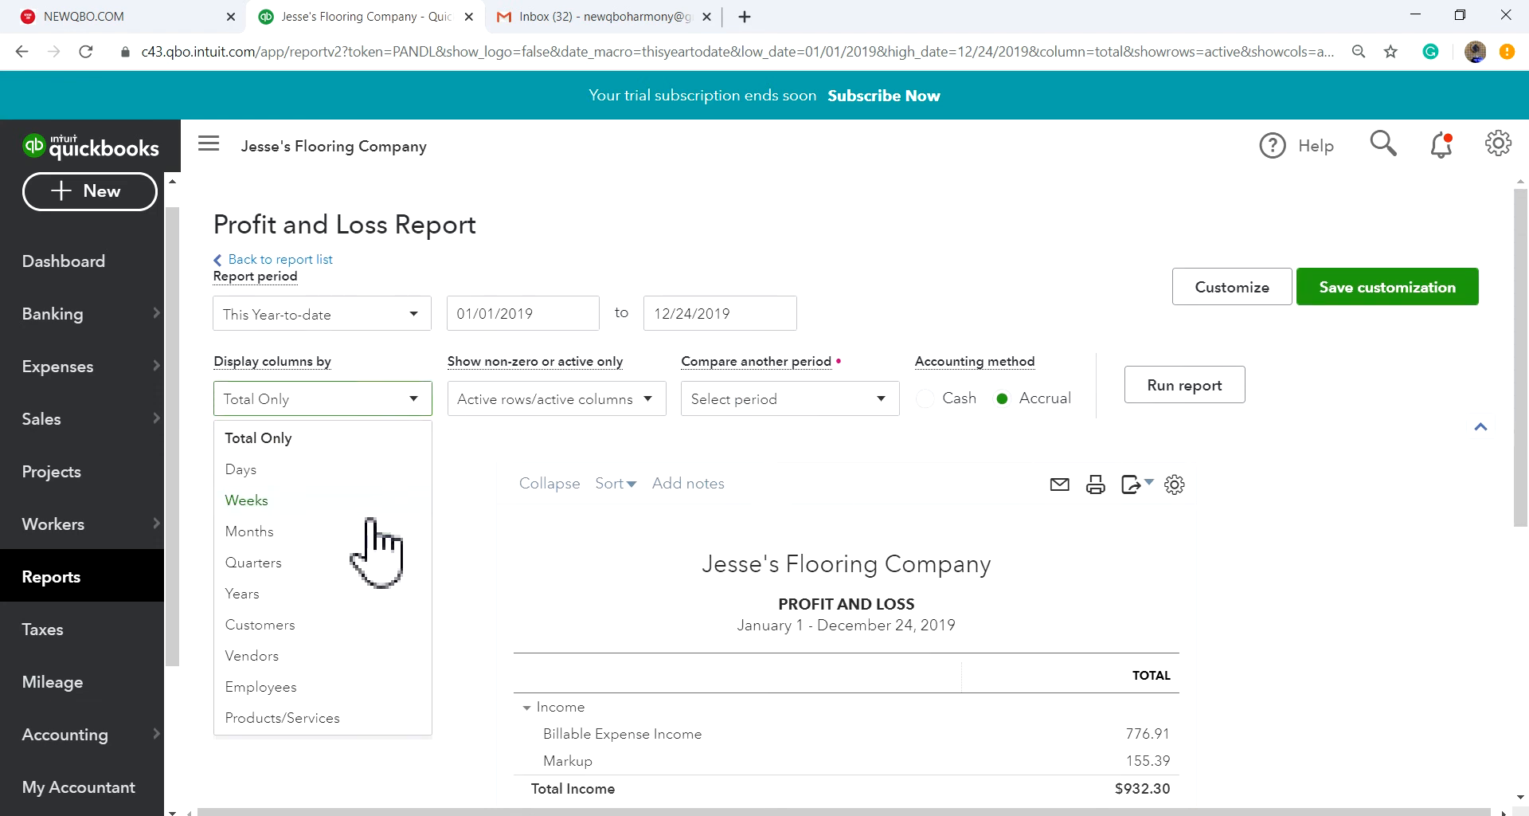
click(261, 625)
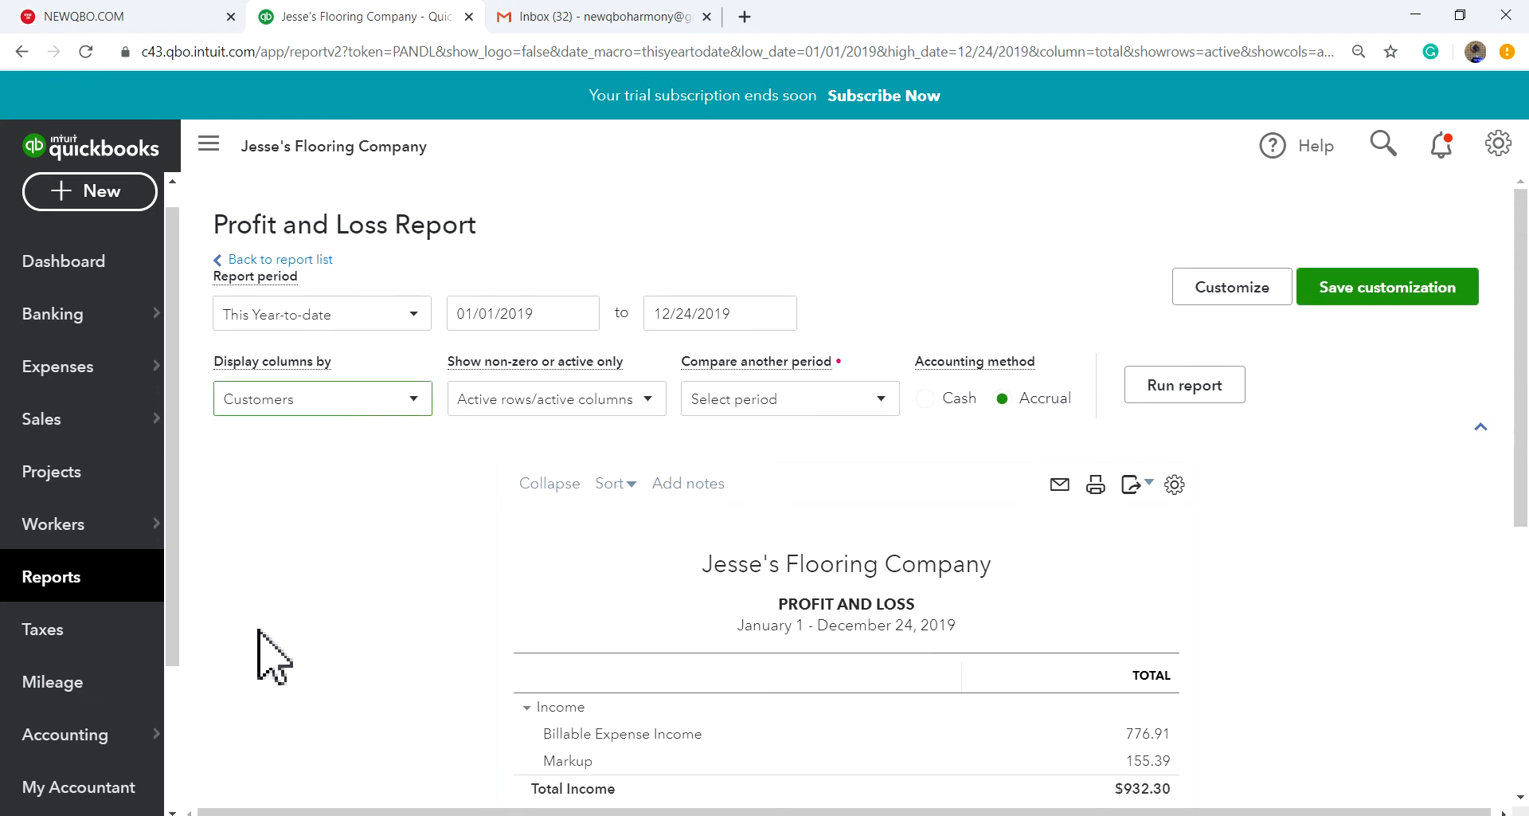
click(1195, 386)
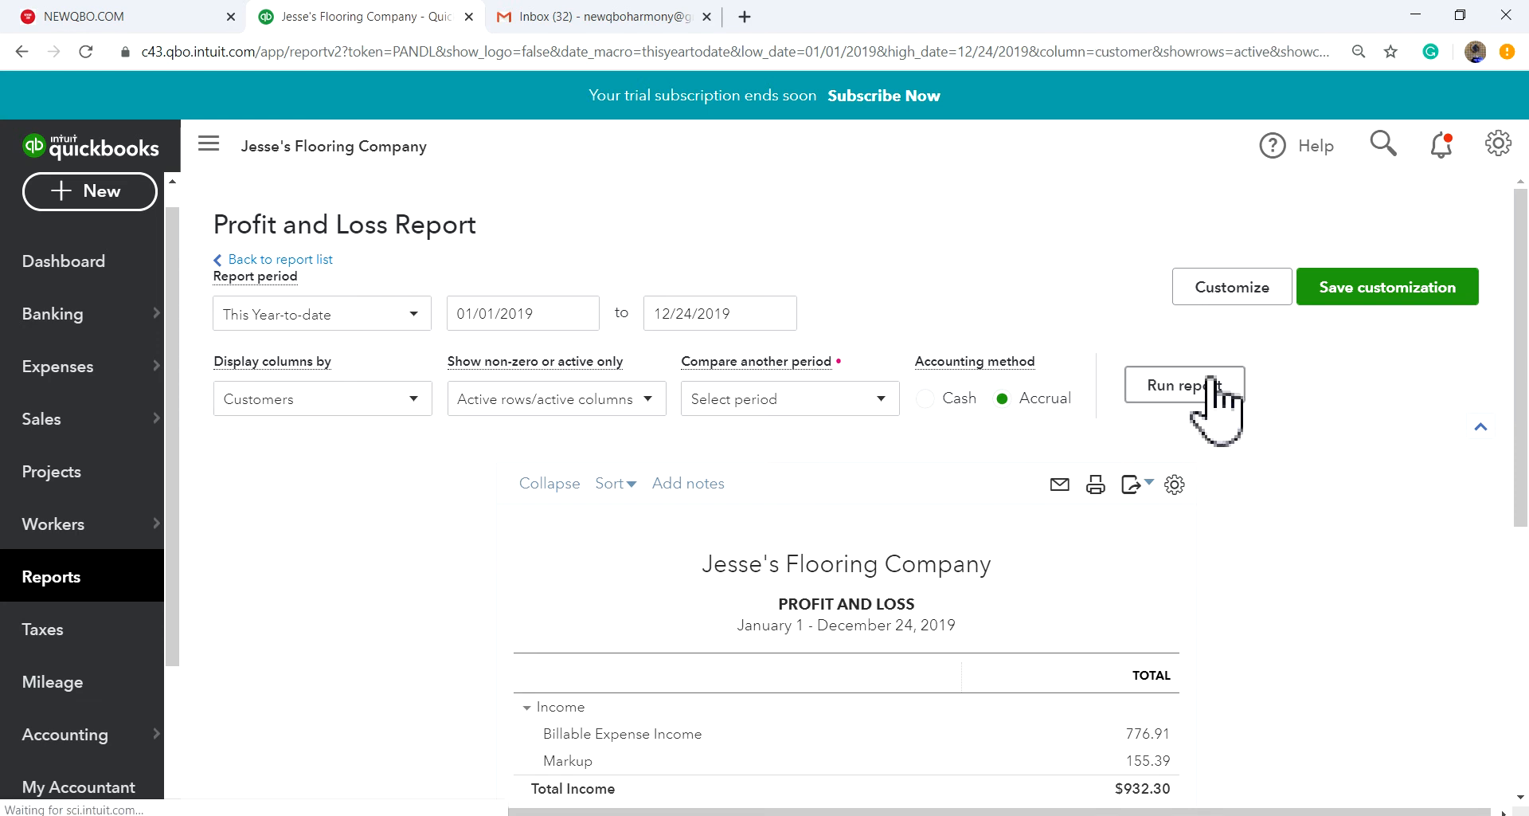
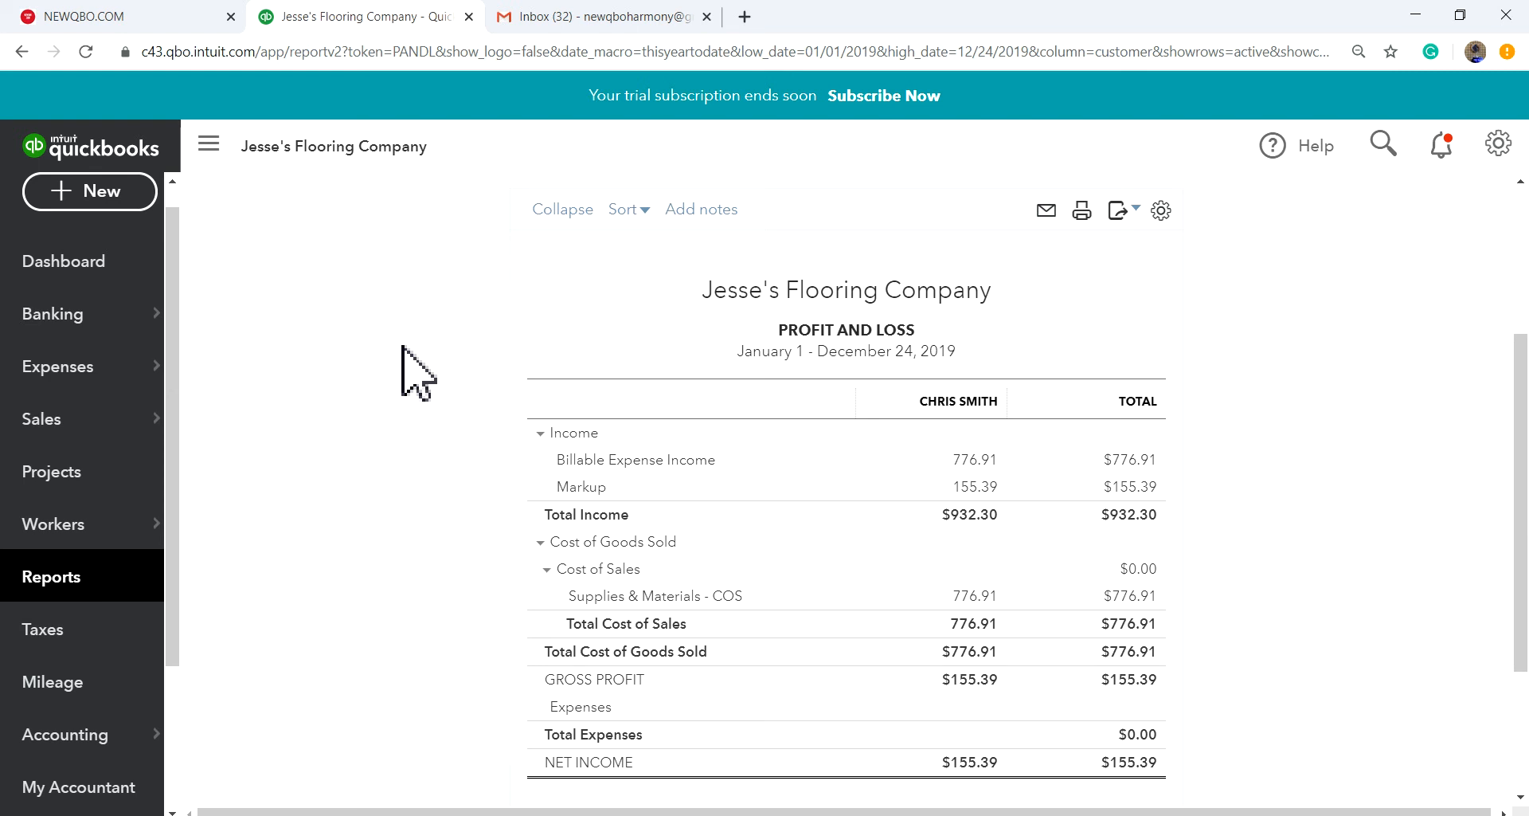
- Examine the customer's billable expense income, markup, cost of goods sold and net income in the Profit and Loss report
scroll(403, 350, down, 3)
scroll(402, 350, up, 5)
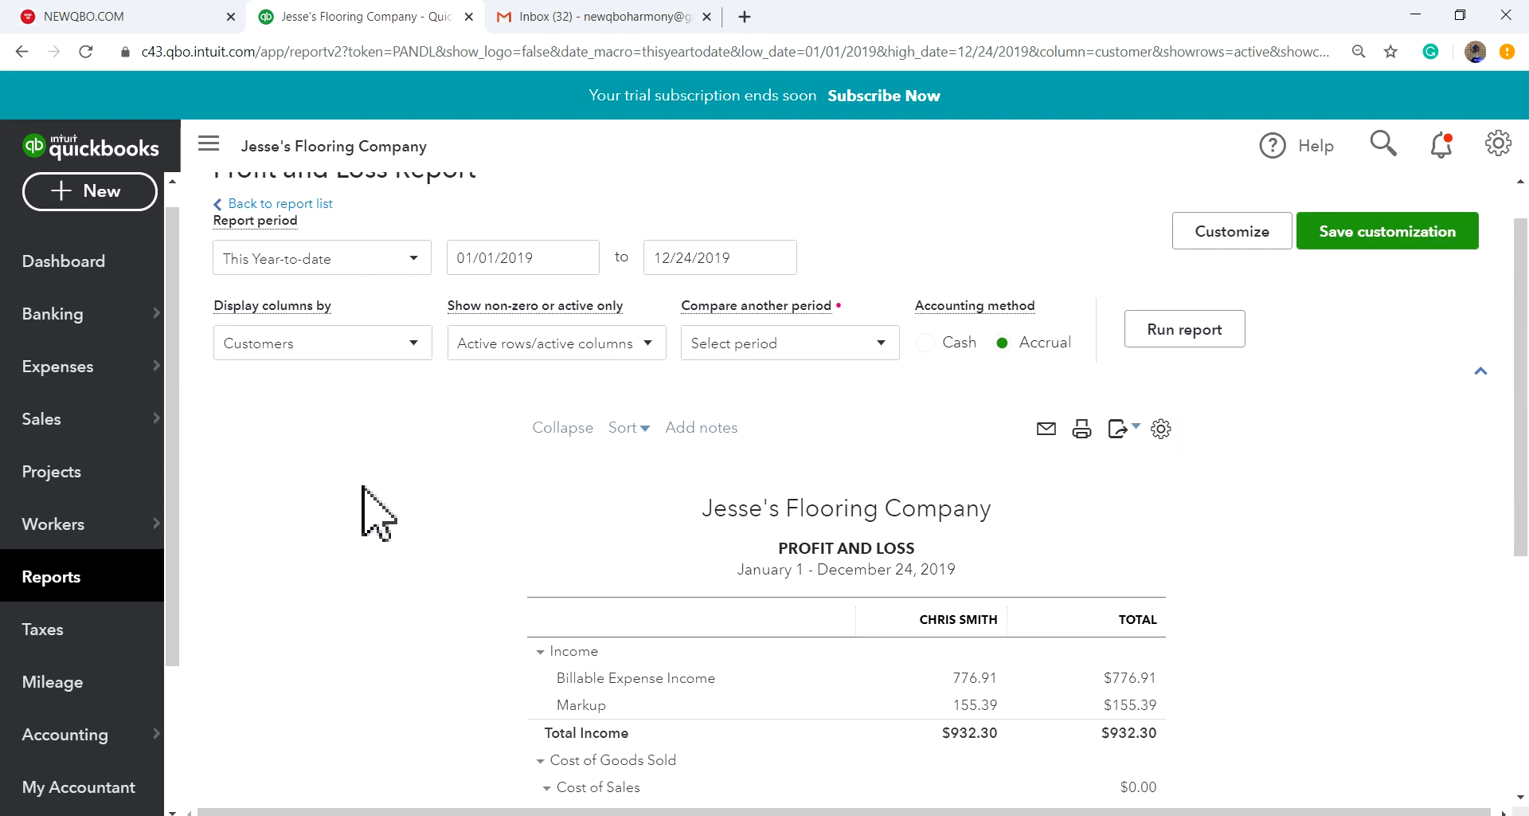
scroll(362, 497, up, 1)
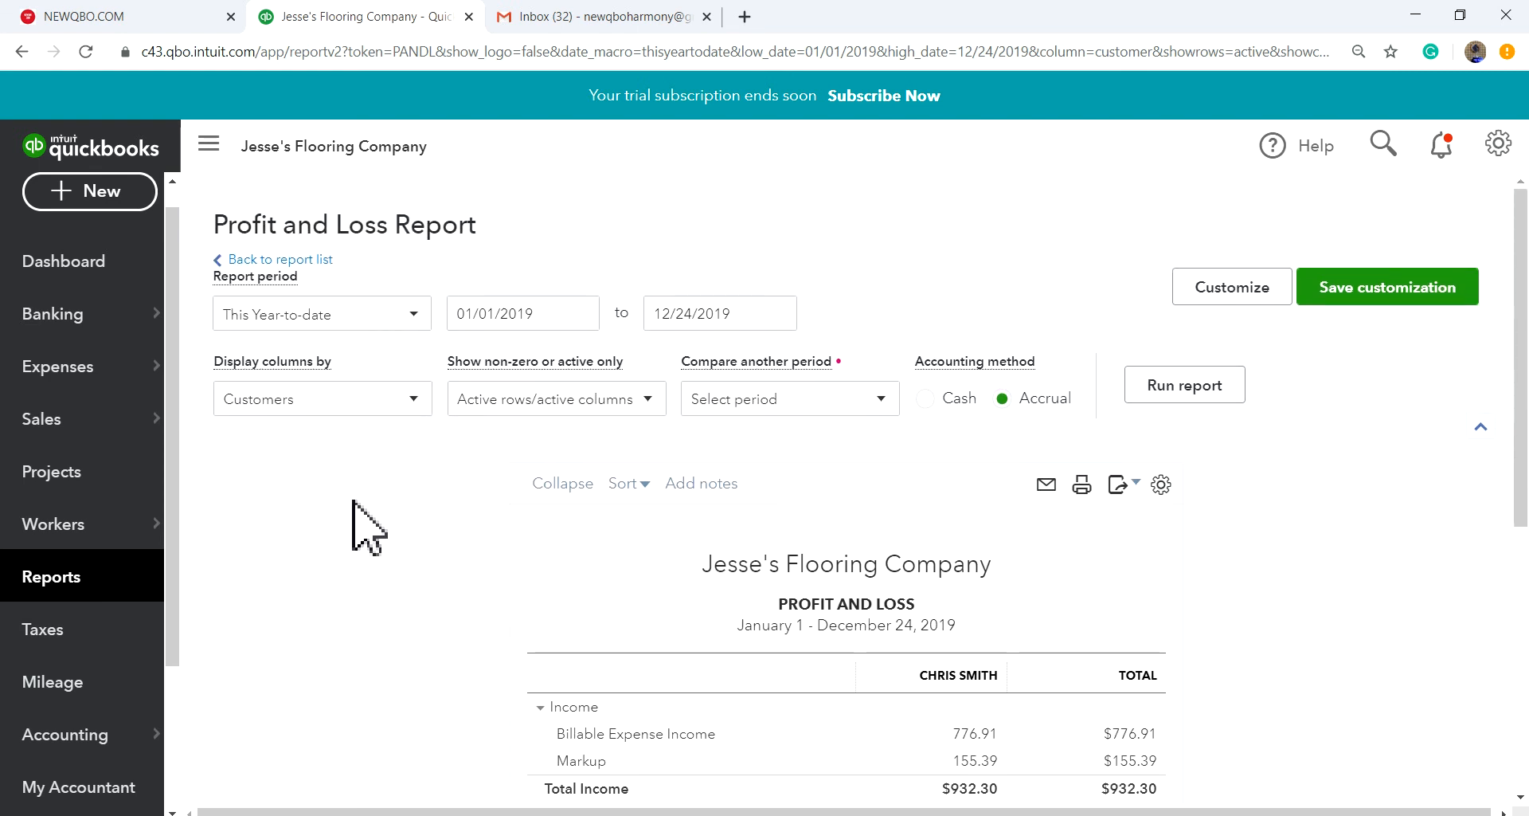
scroll(358, 500, down, 5)
scroll(356, 503, up, 5)
scroll(362, 526, down, 3)
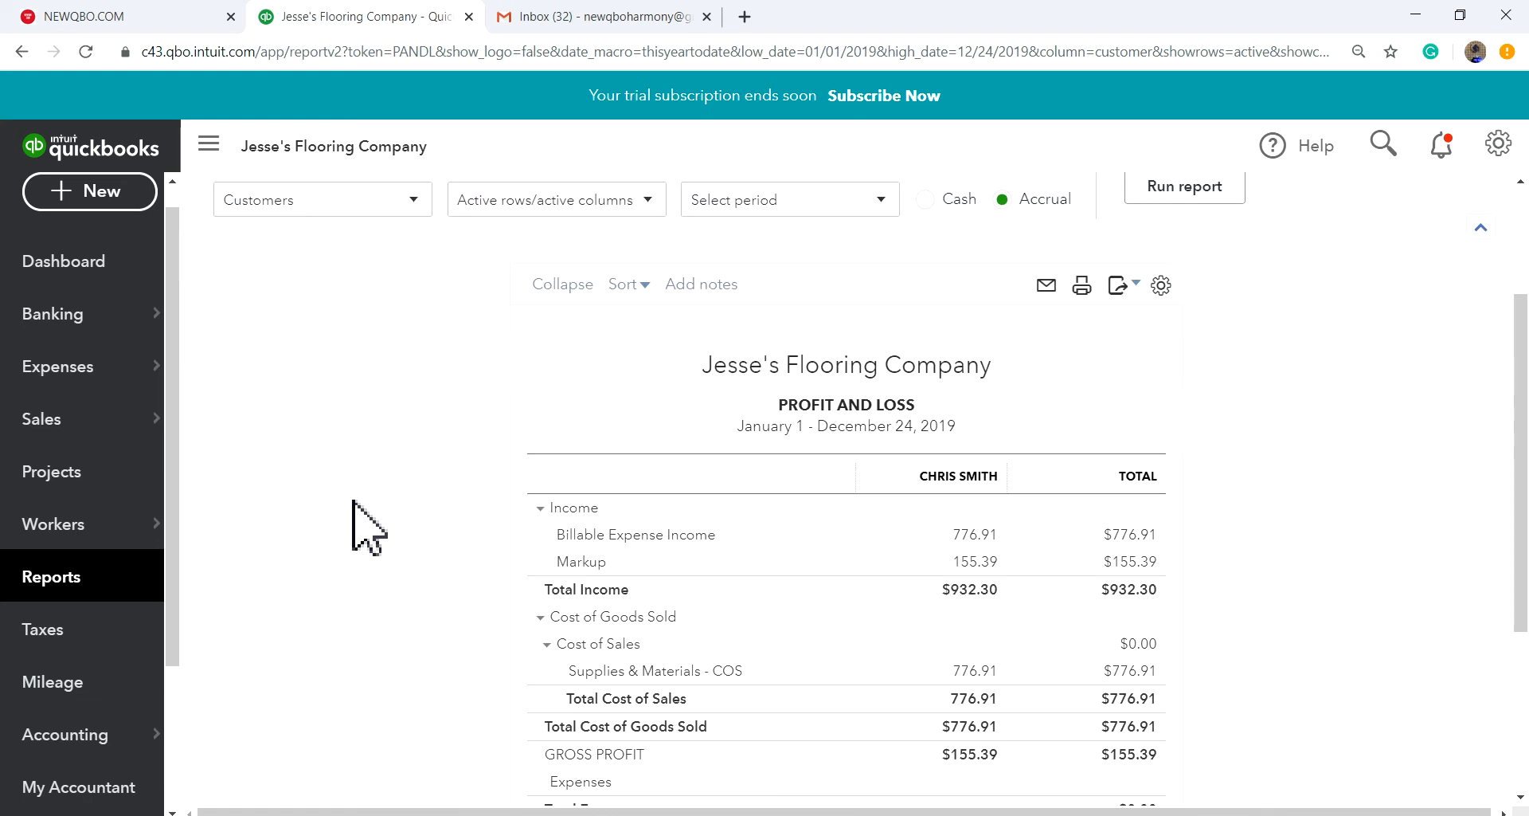
scroll(354, 510, up, 1)
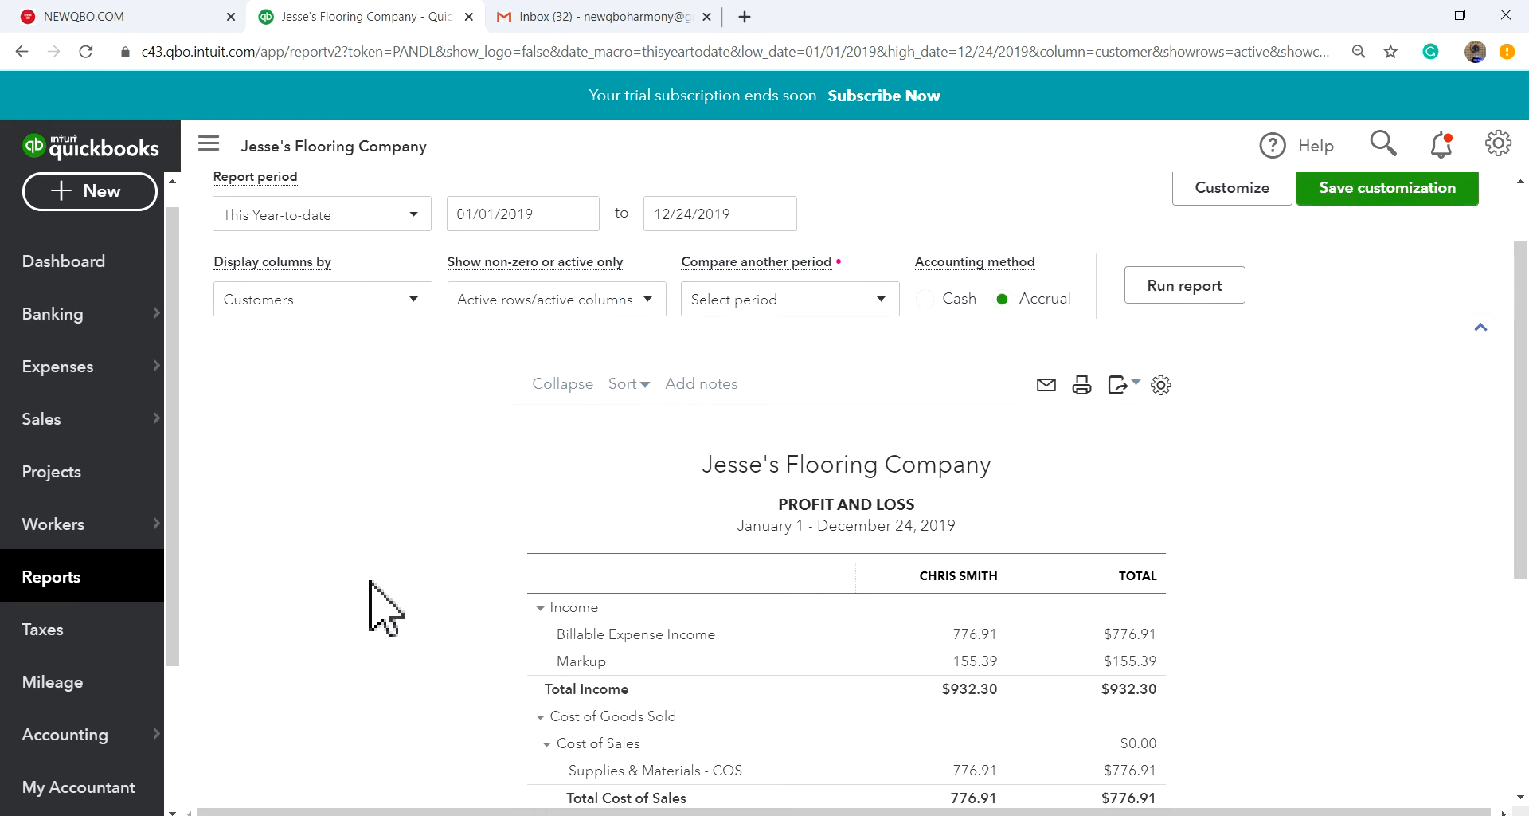
scroll(164, 446, up, 1)
scroll(286, 486, up, 1)
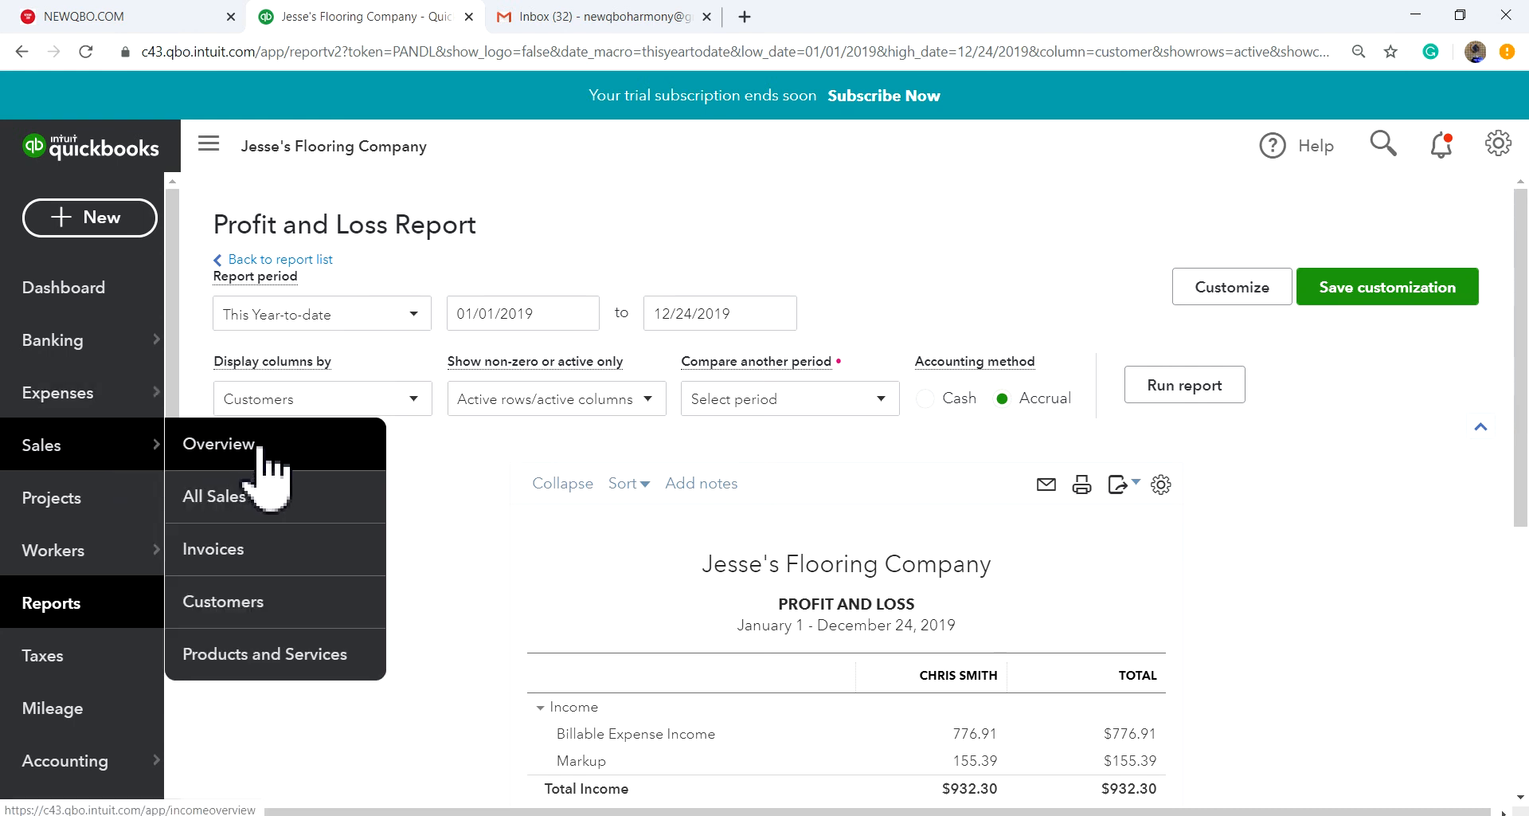
mouse_move(41, 460)
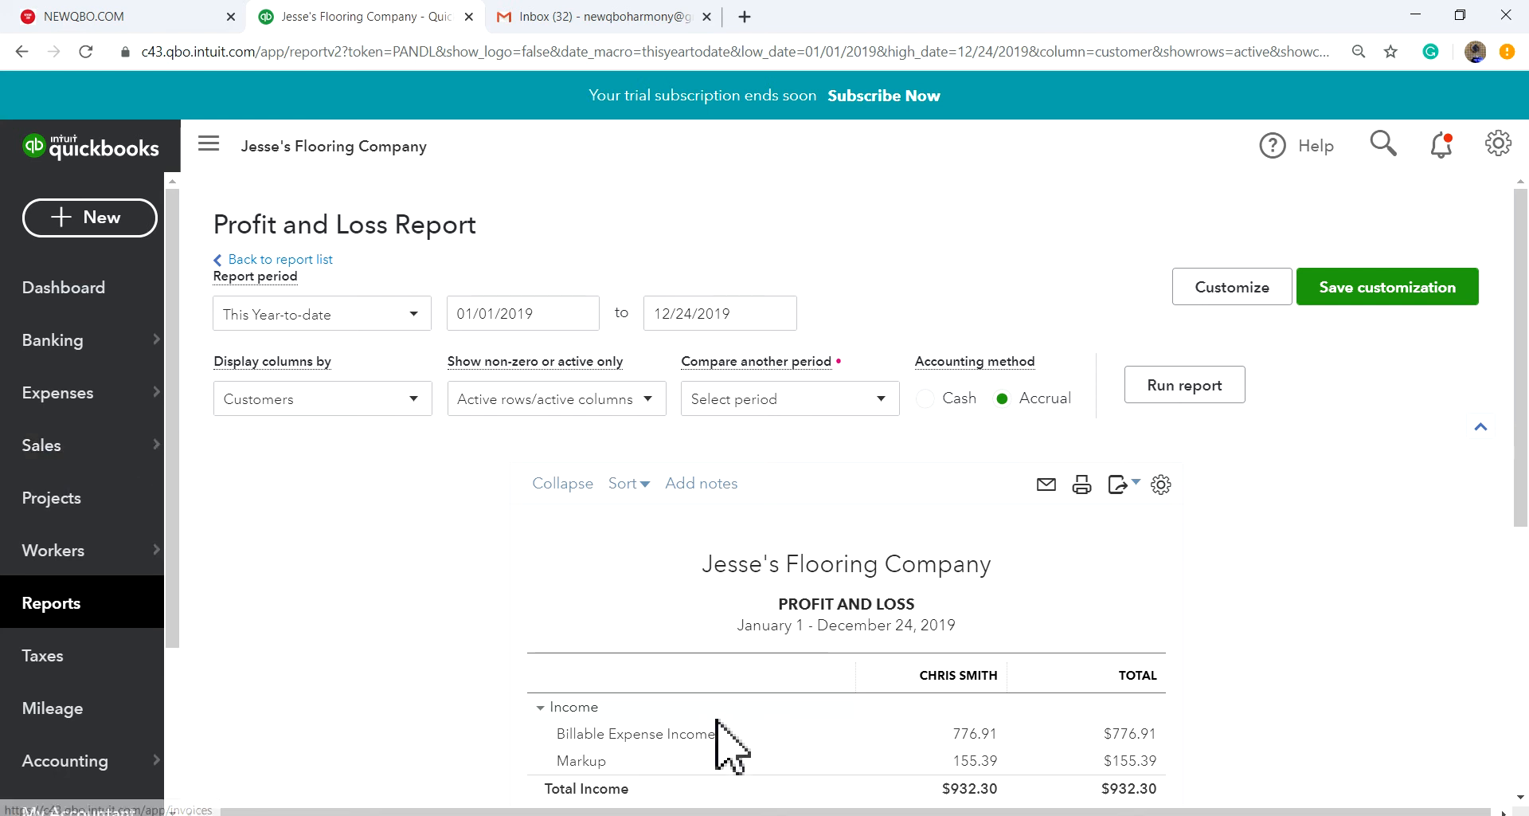
scroll(939, 792, down, 5)
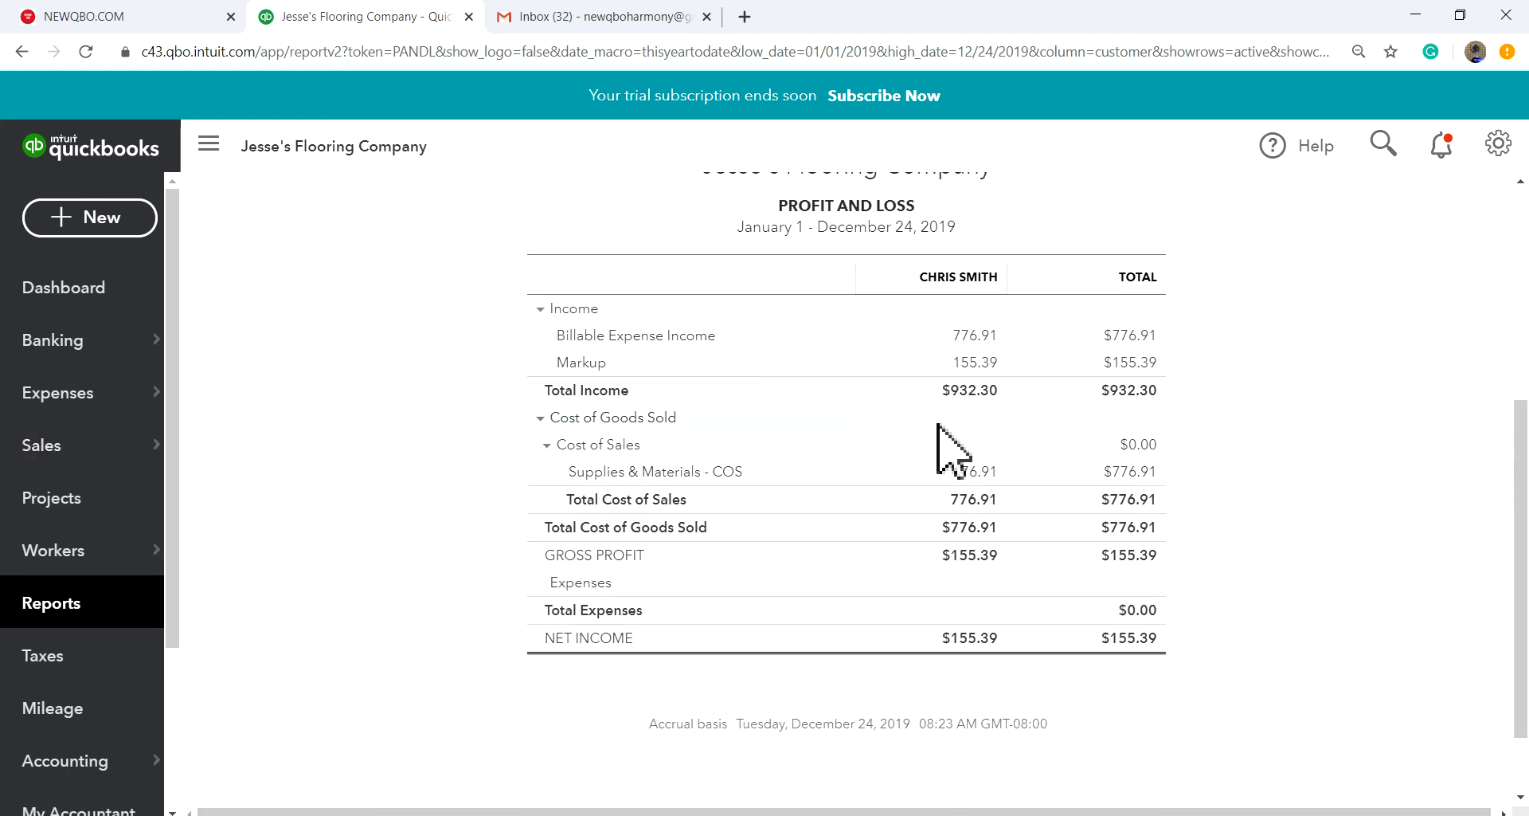
scroll(287, 466, up, 1)
scroll(287, 465, up, 2)
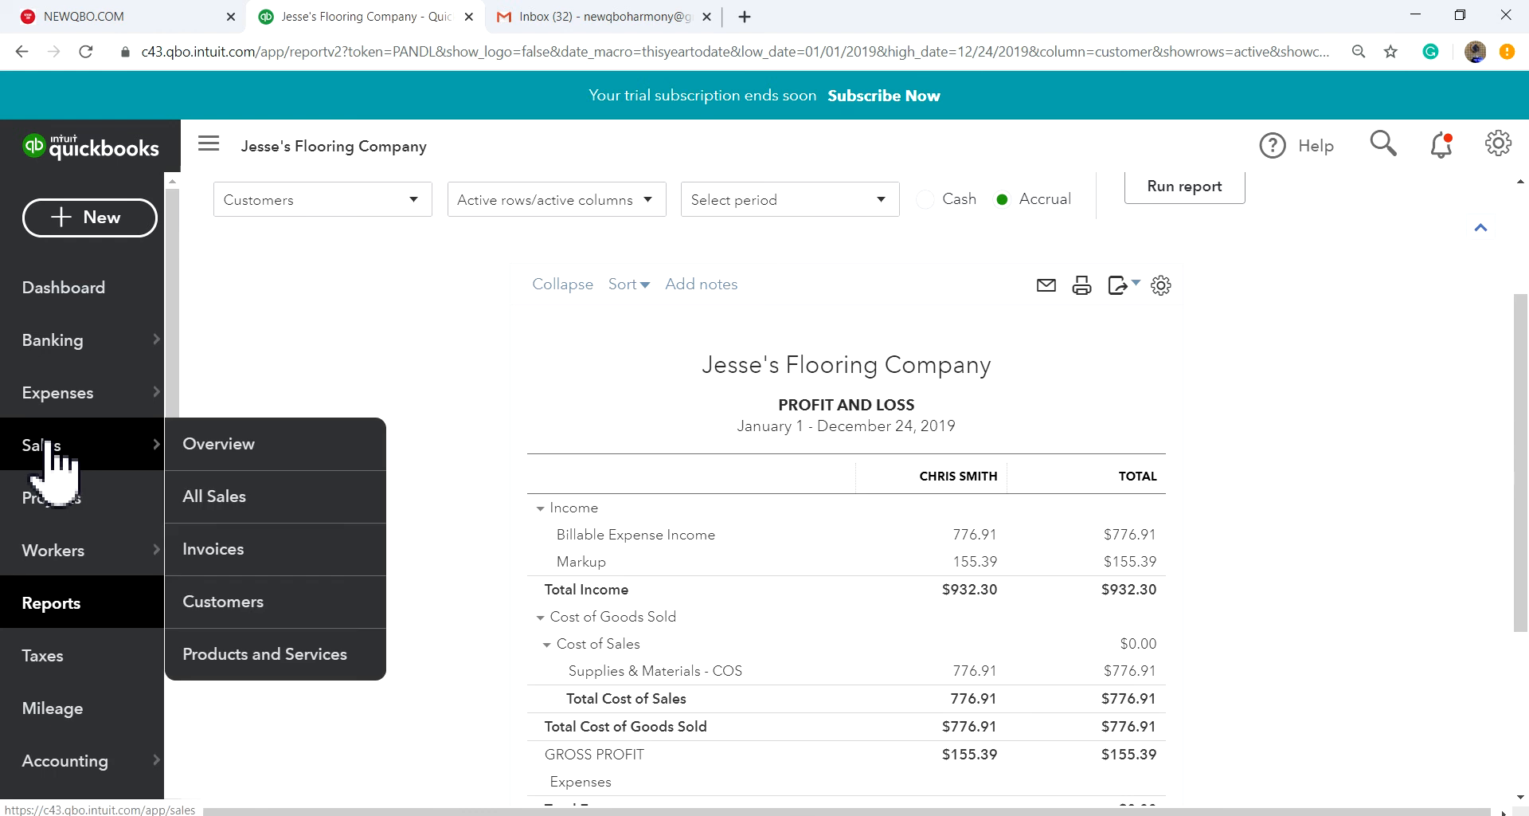
- View the invoices list, start a new invoice and select the existing customer for it
click(223, 557)
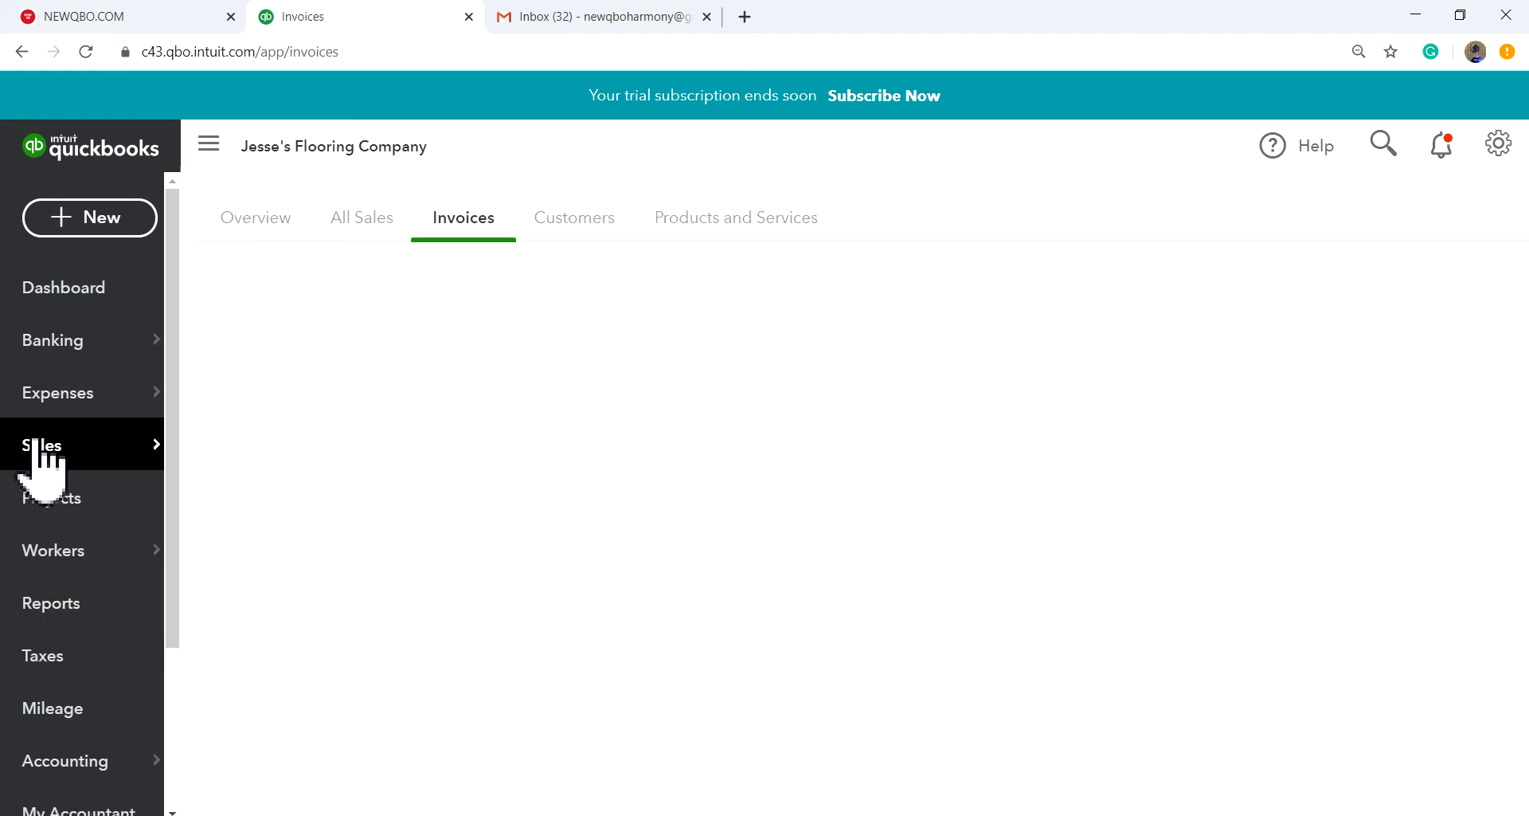
mouse_move(61, 451)
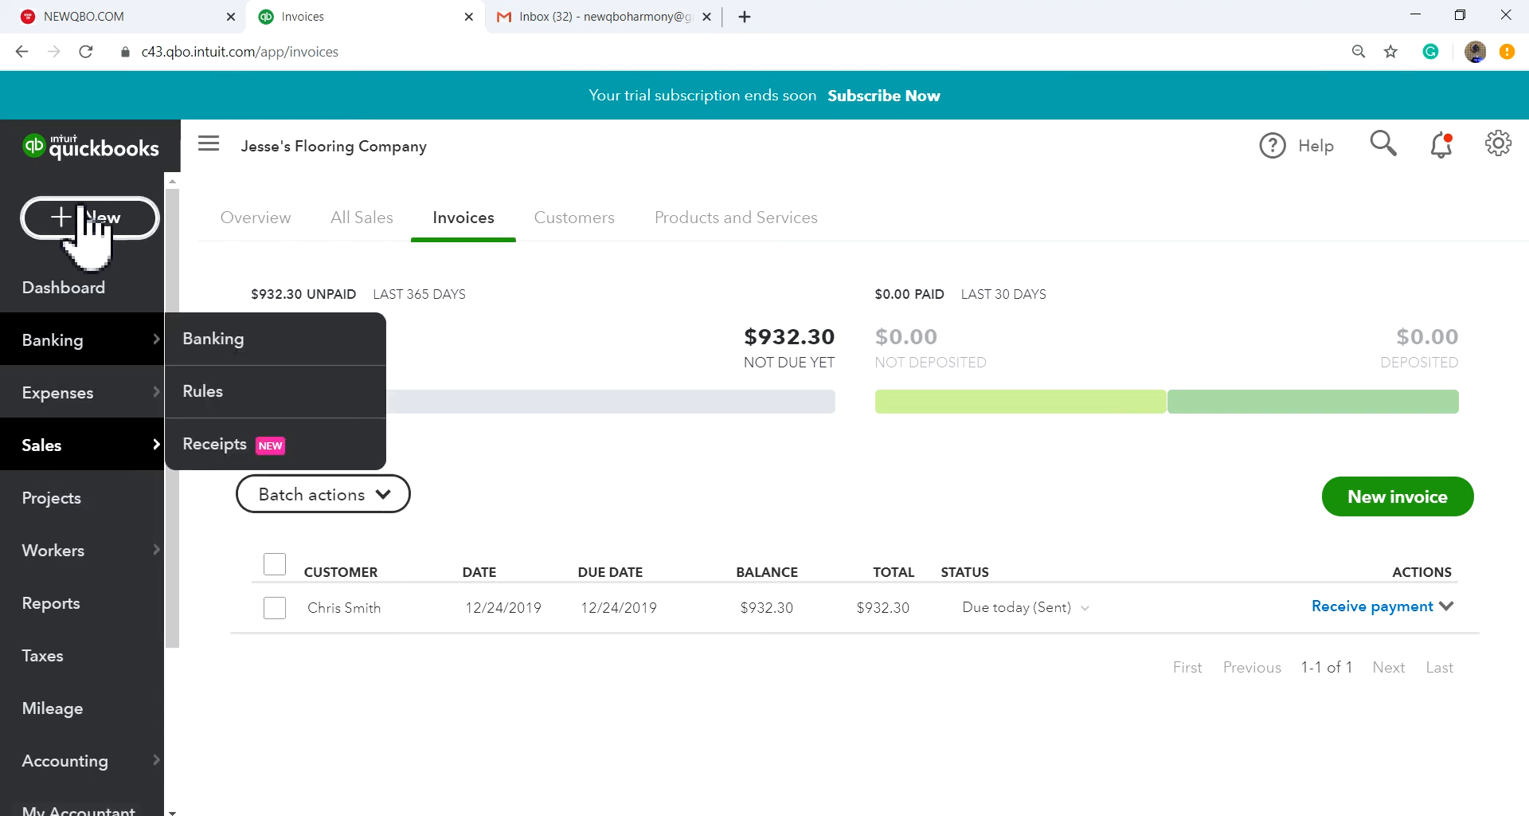
click(100, 231)
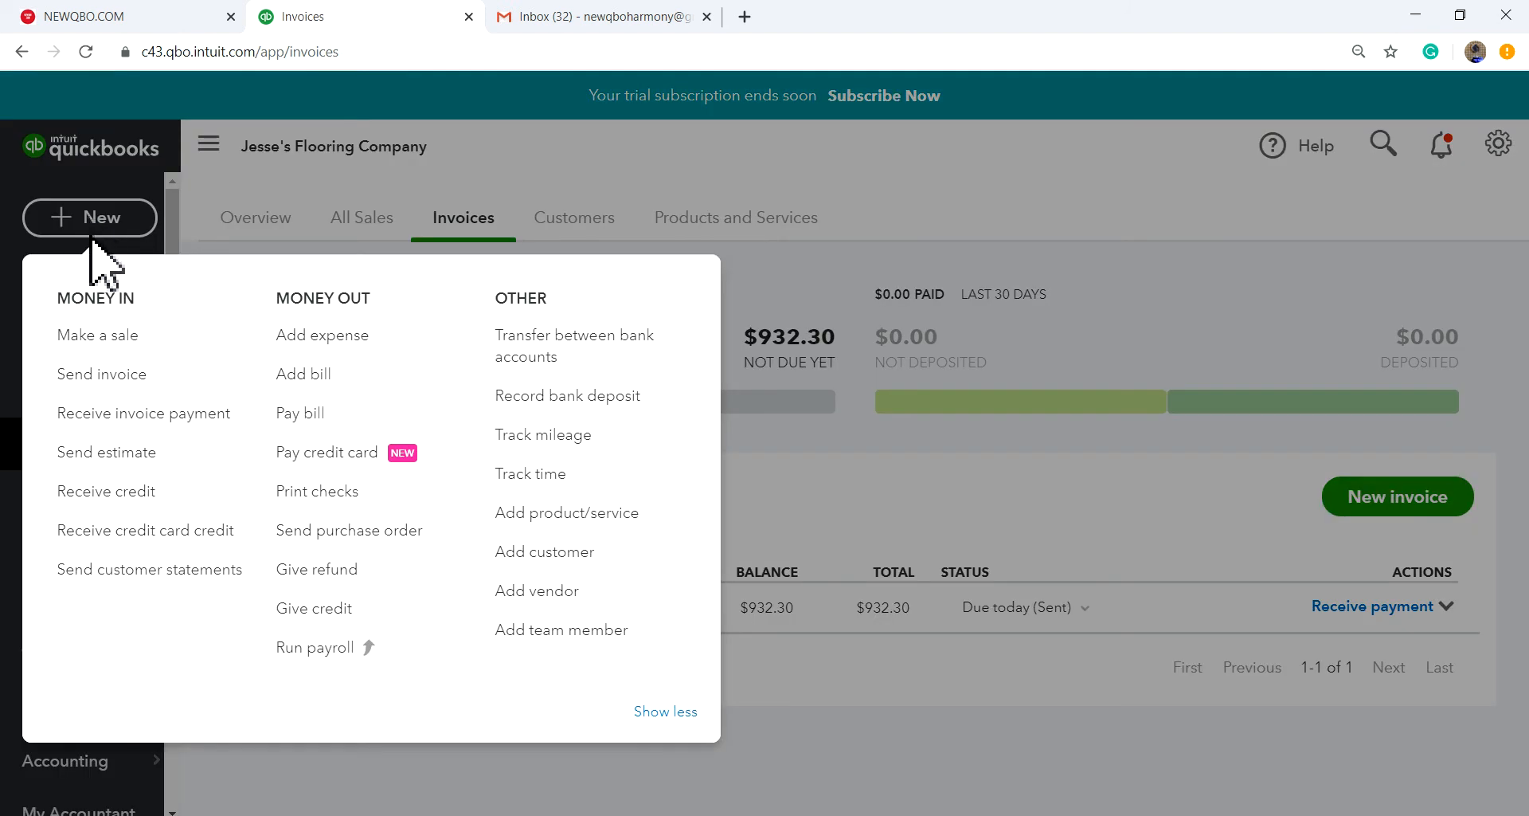
click(102, 374)
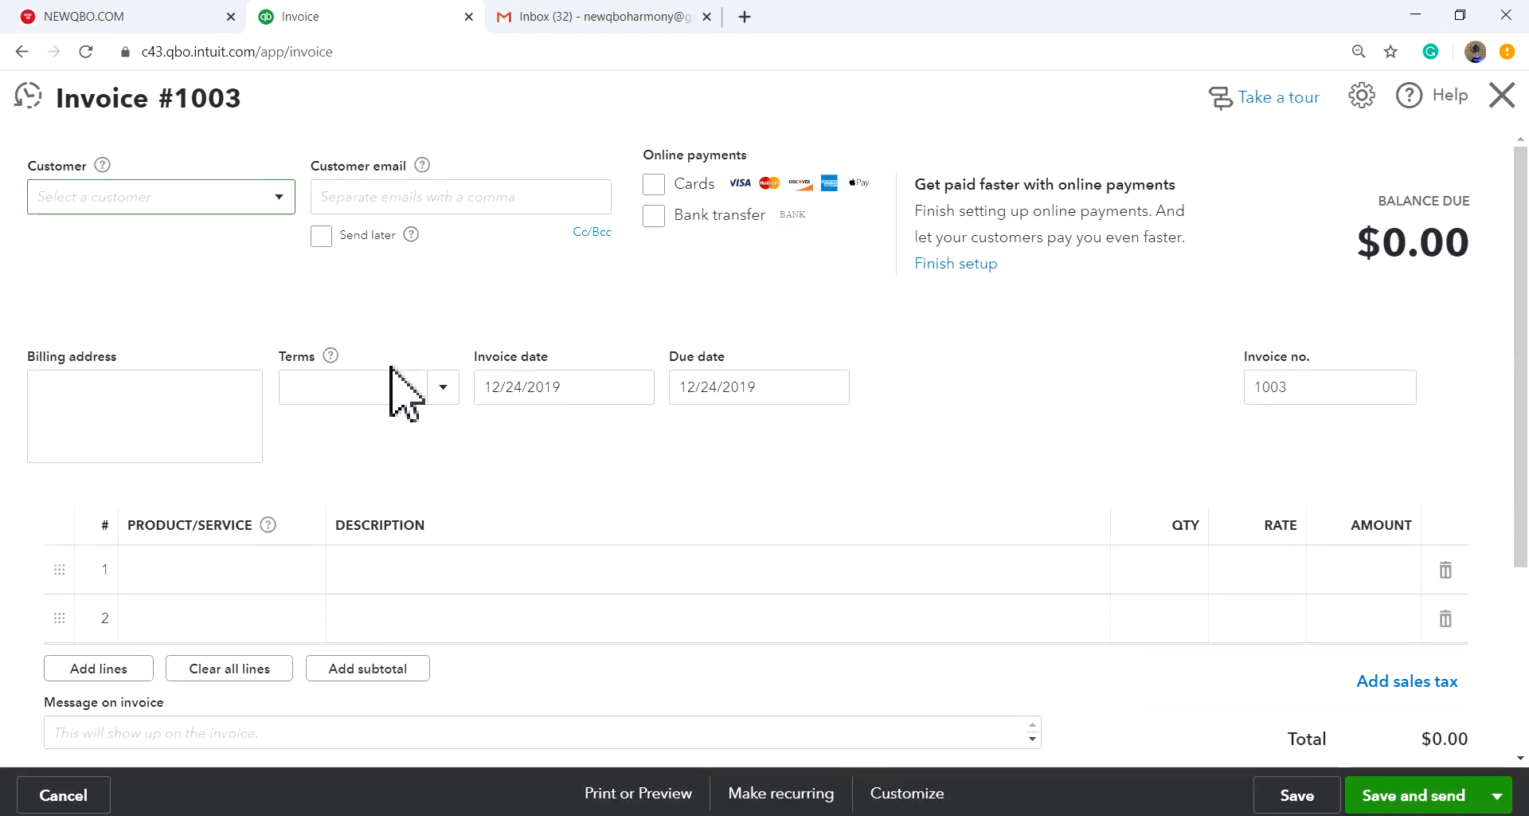
click(280, 197)
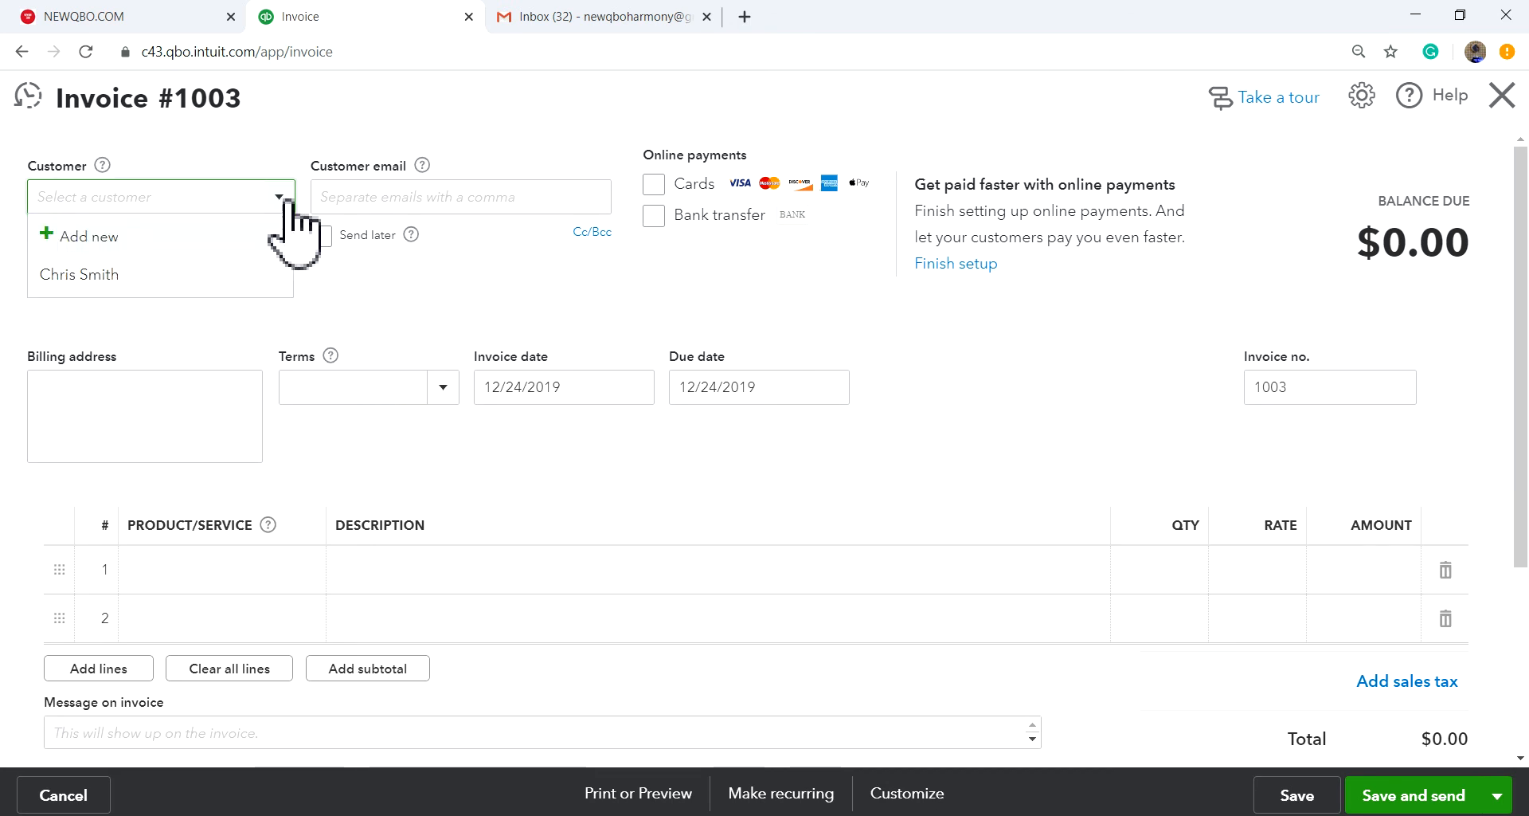
click(204, 274)
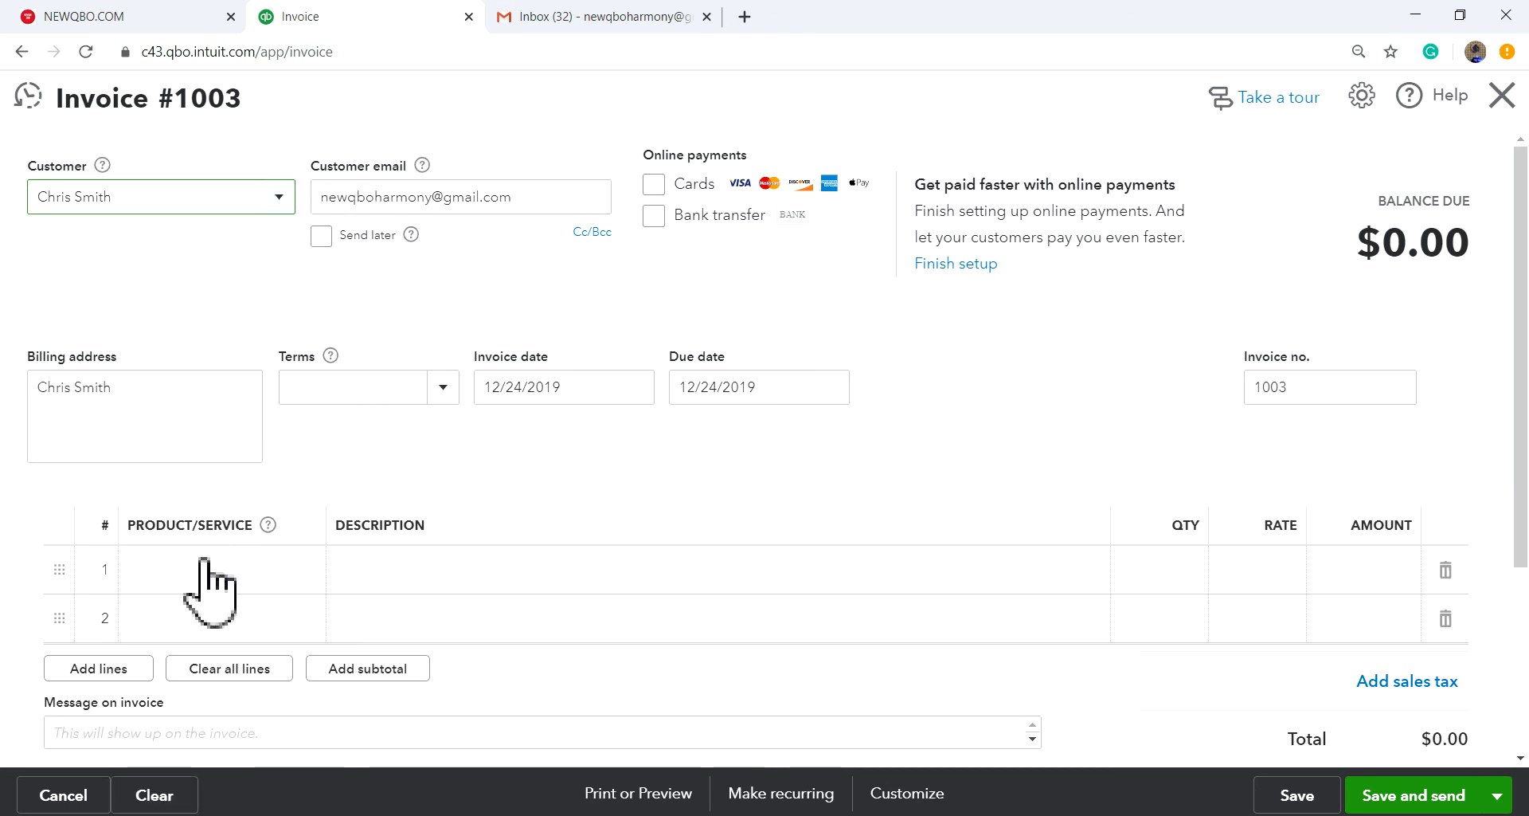
- Add an Hours line to the new invoice with a rate of 1,000.00
click(247, 572)
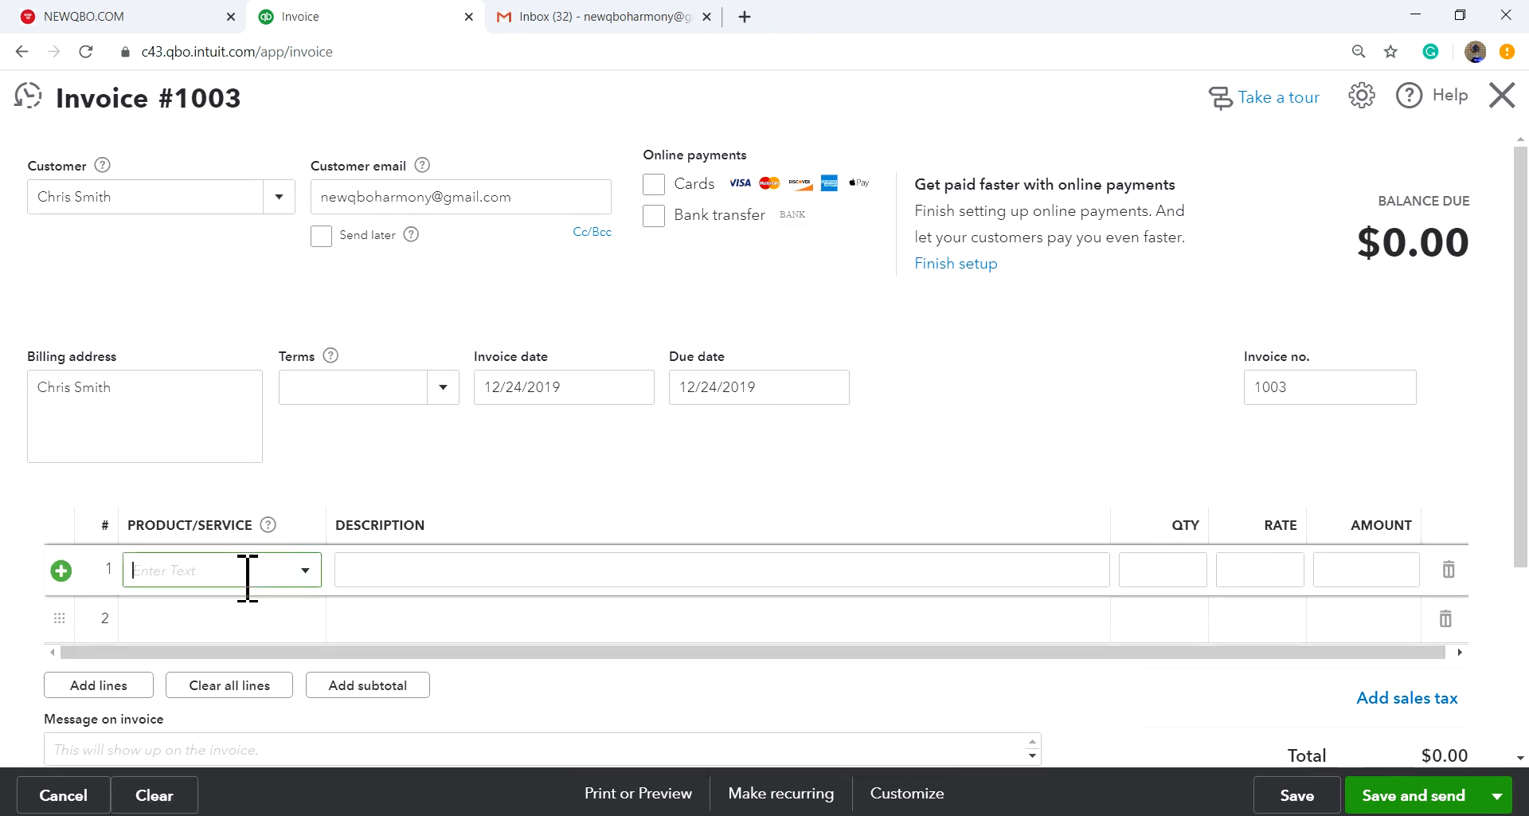
click(306, 571)
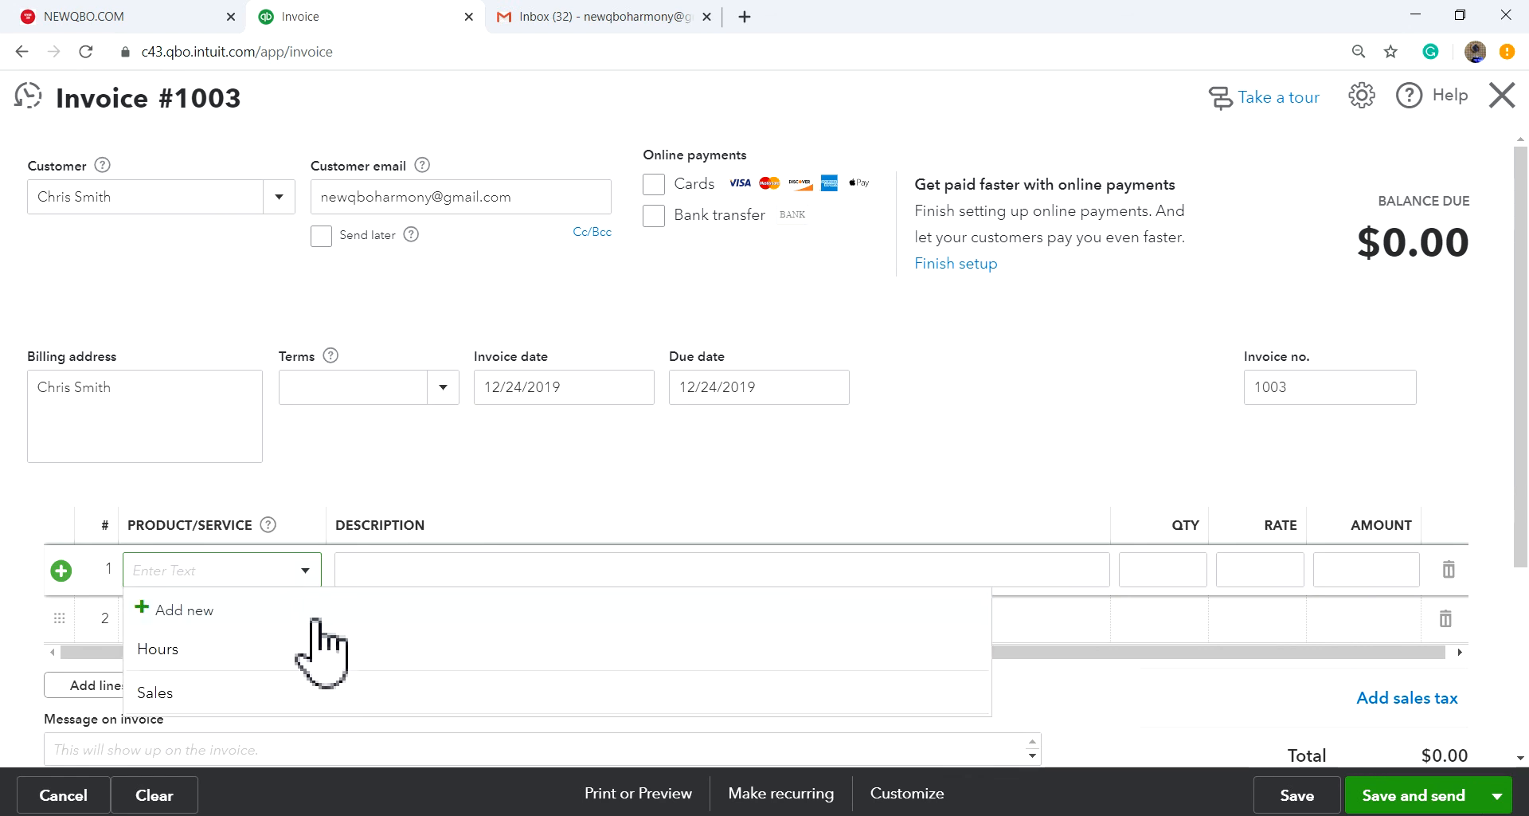
click(197, 658)
scroll(557, 614, down, 1)
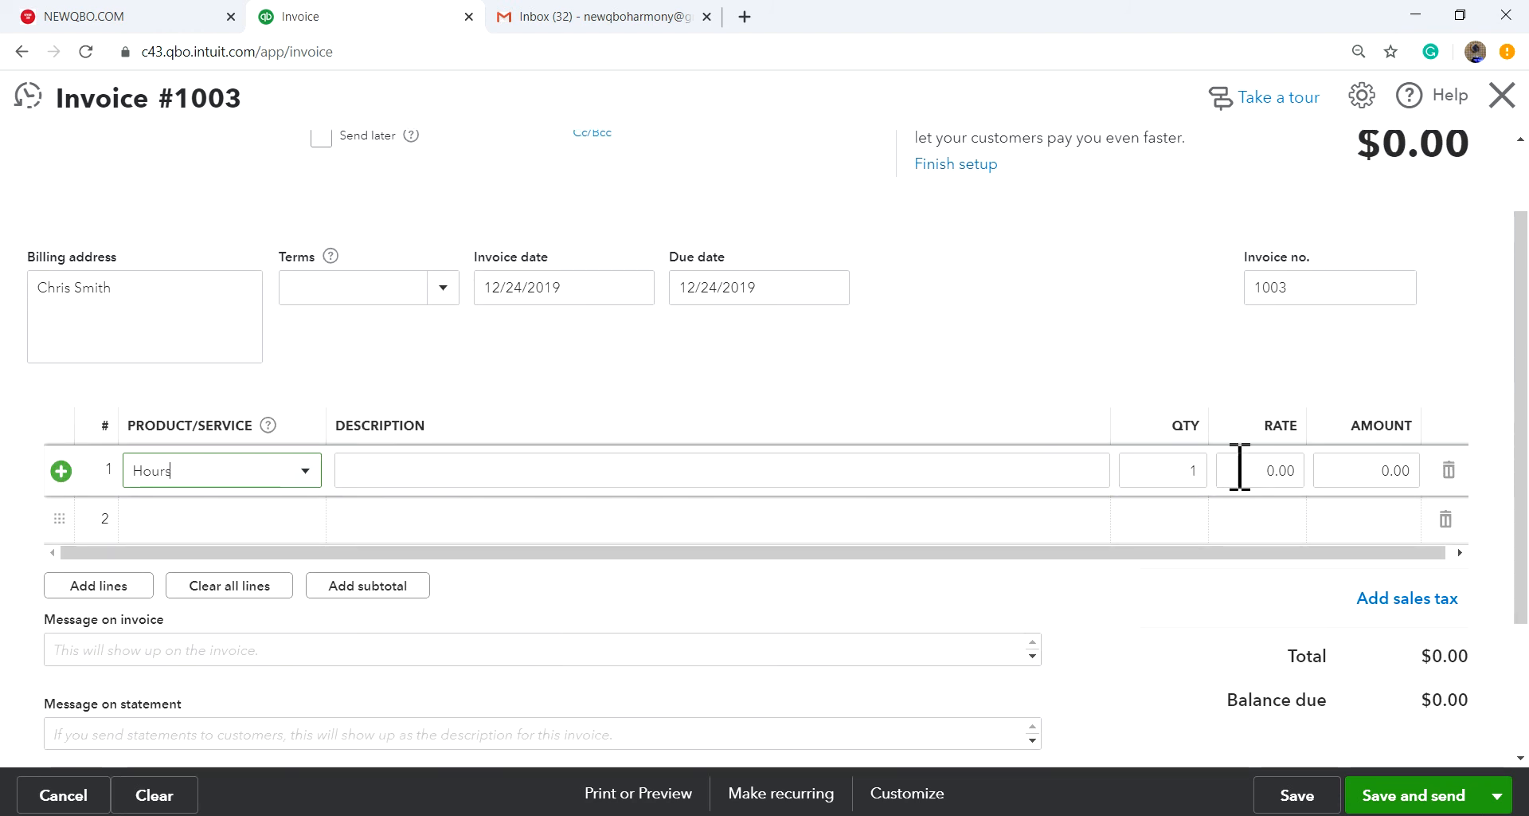
click(1309, 475)
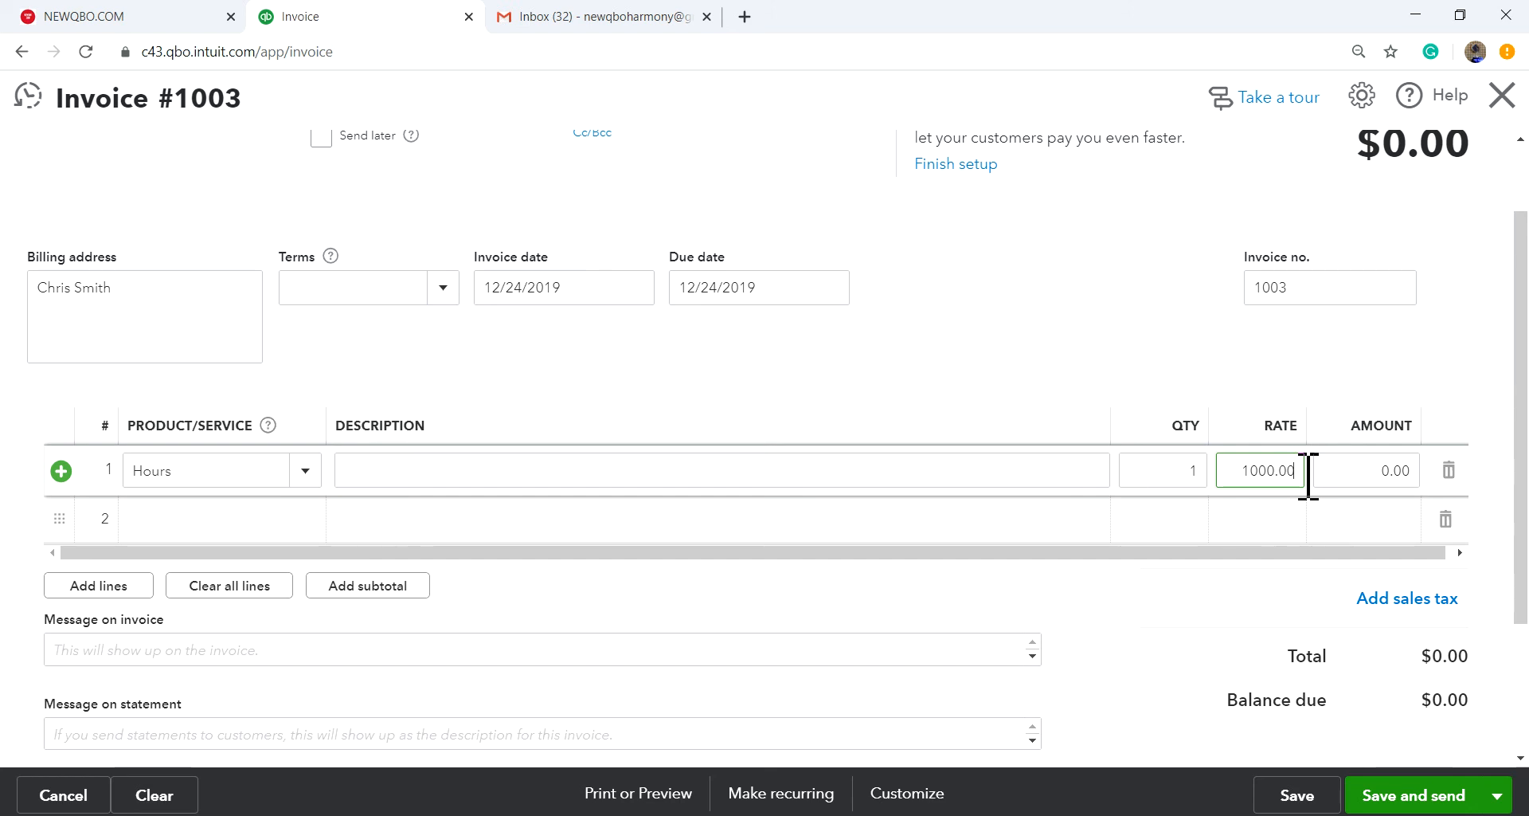
key(Tab)
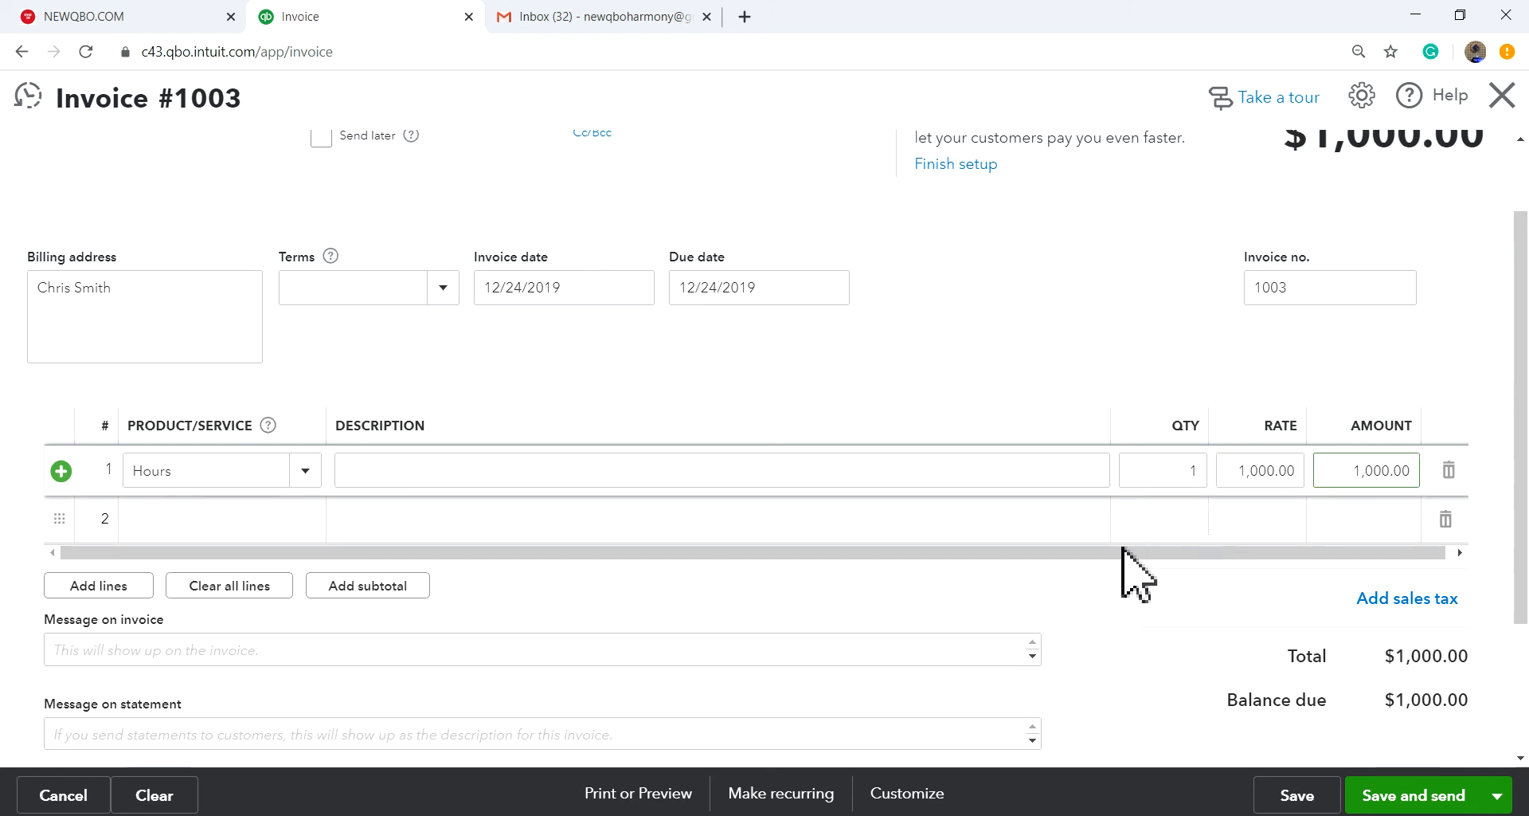
- Close the new invoice with the 1,000.00 Hours line without saving it
scroll(1048, 381, up, 2)
scroll(1063, 410, down, 4)
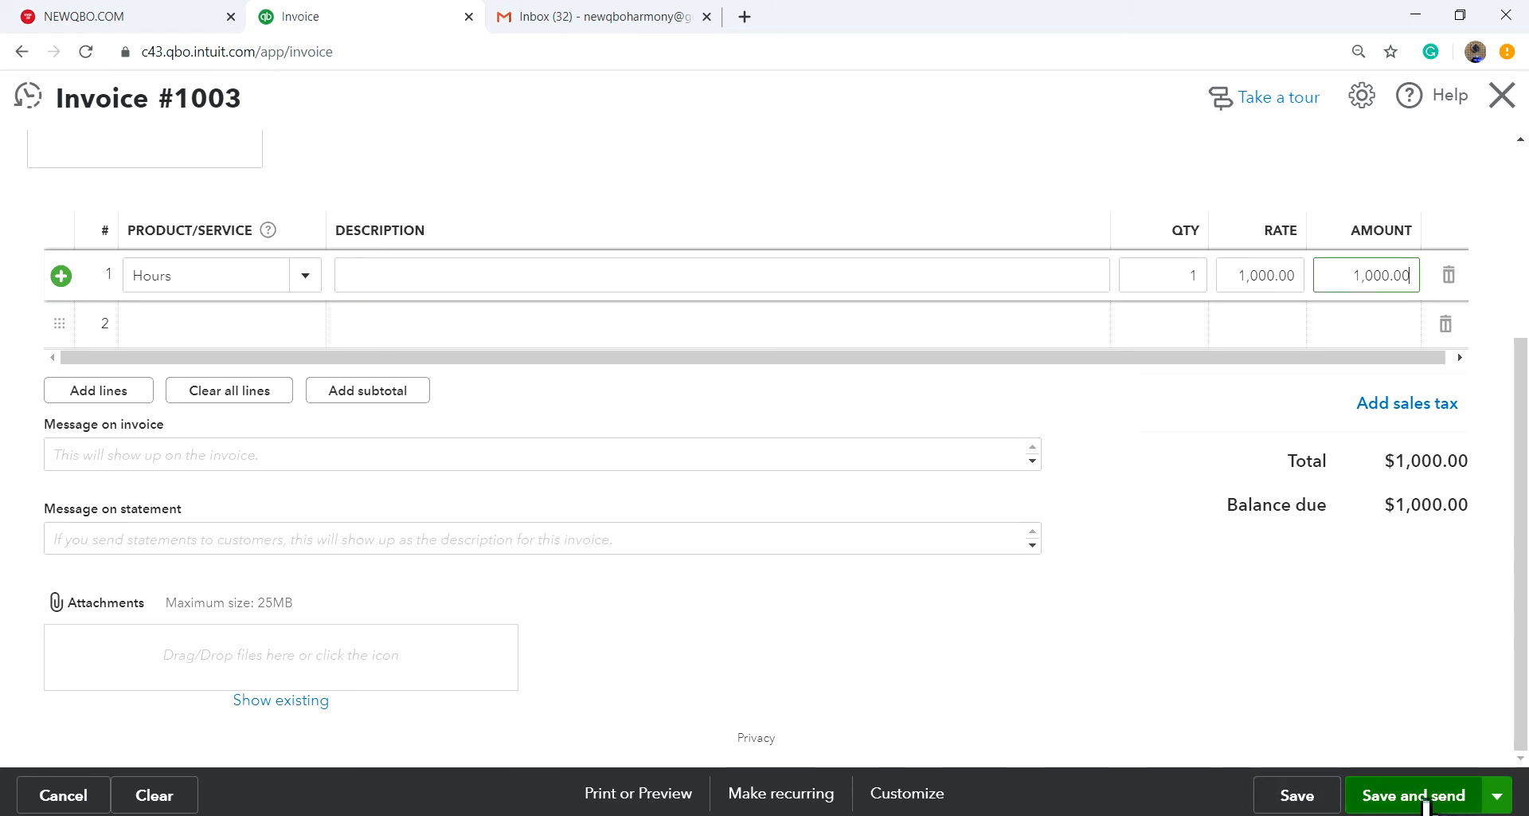
scroll(1259, 693, up, 4)
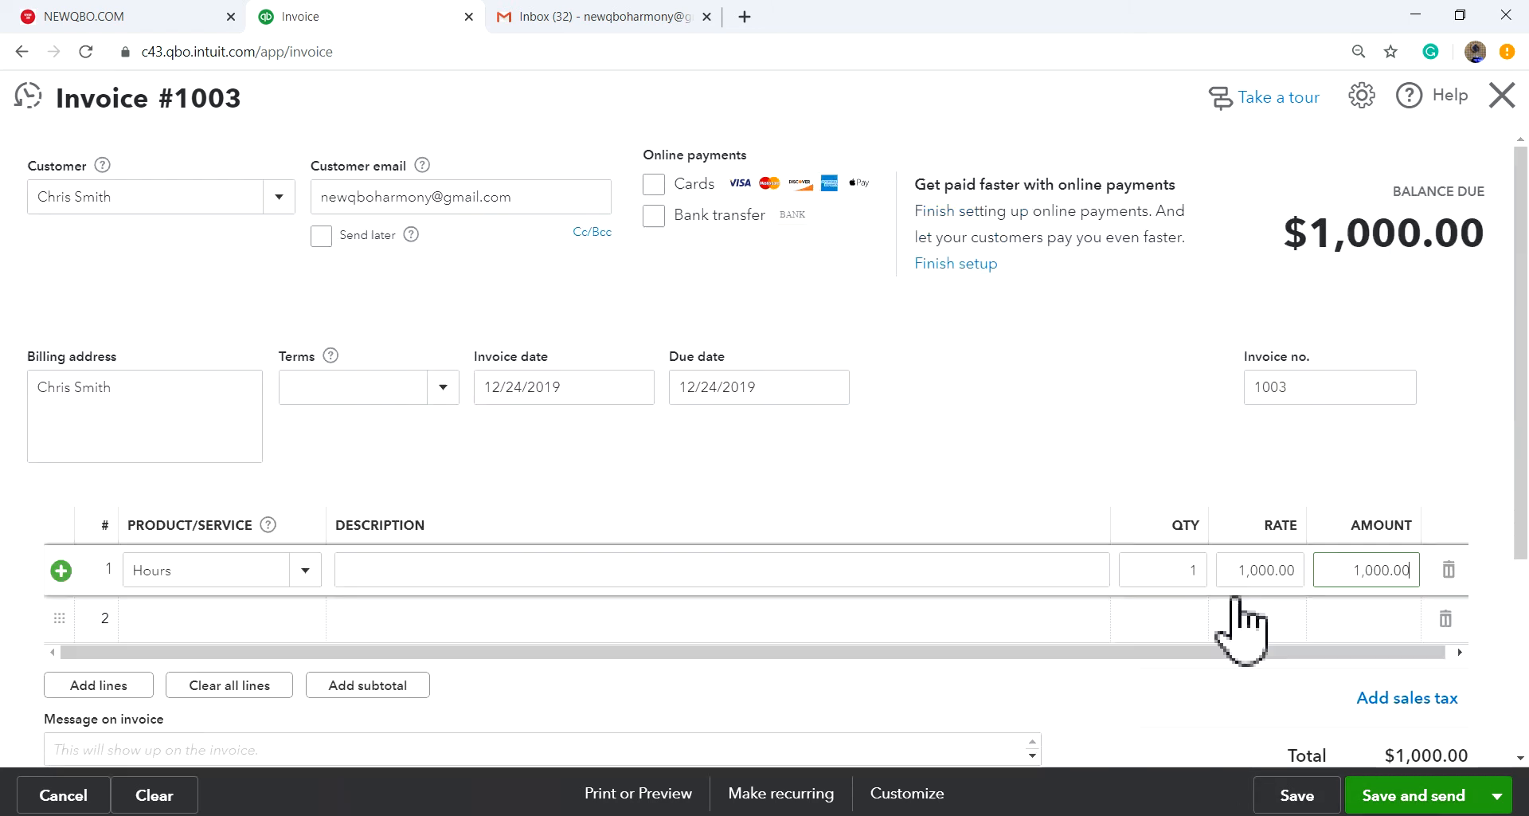
click(1502, 95)
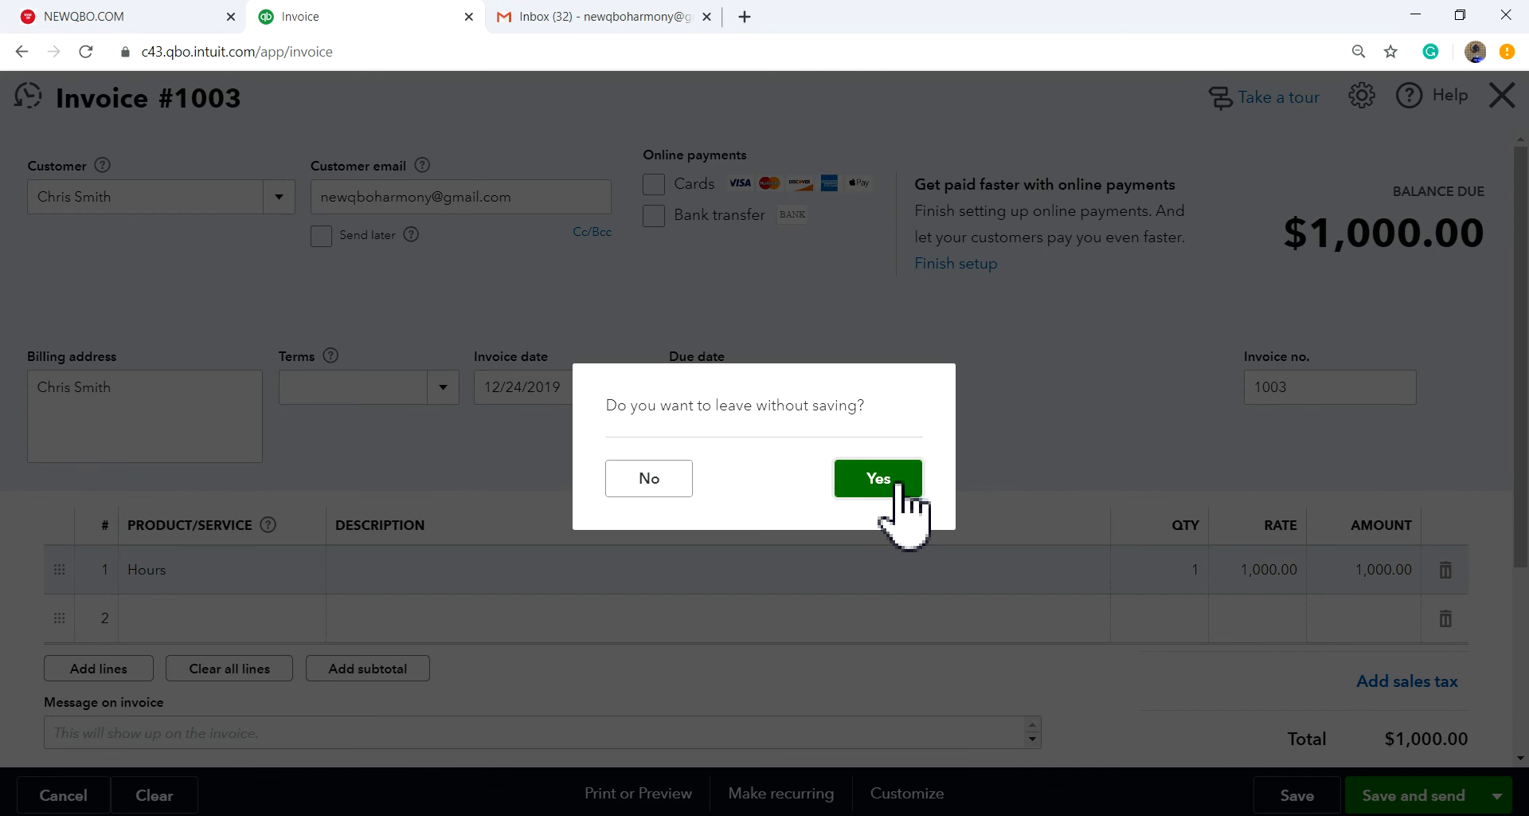
click(896, 482)
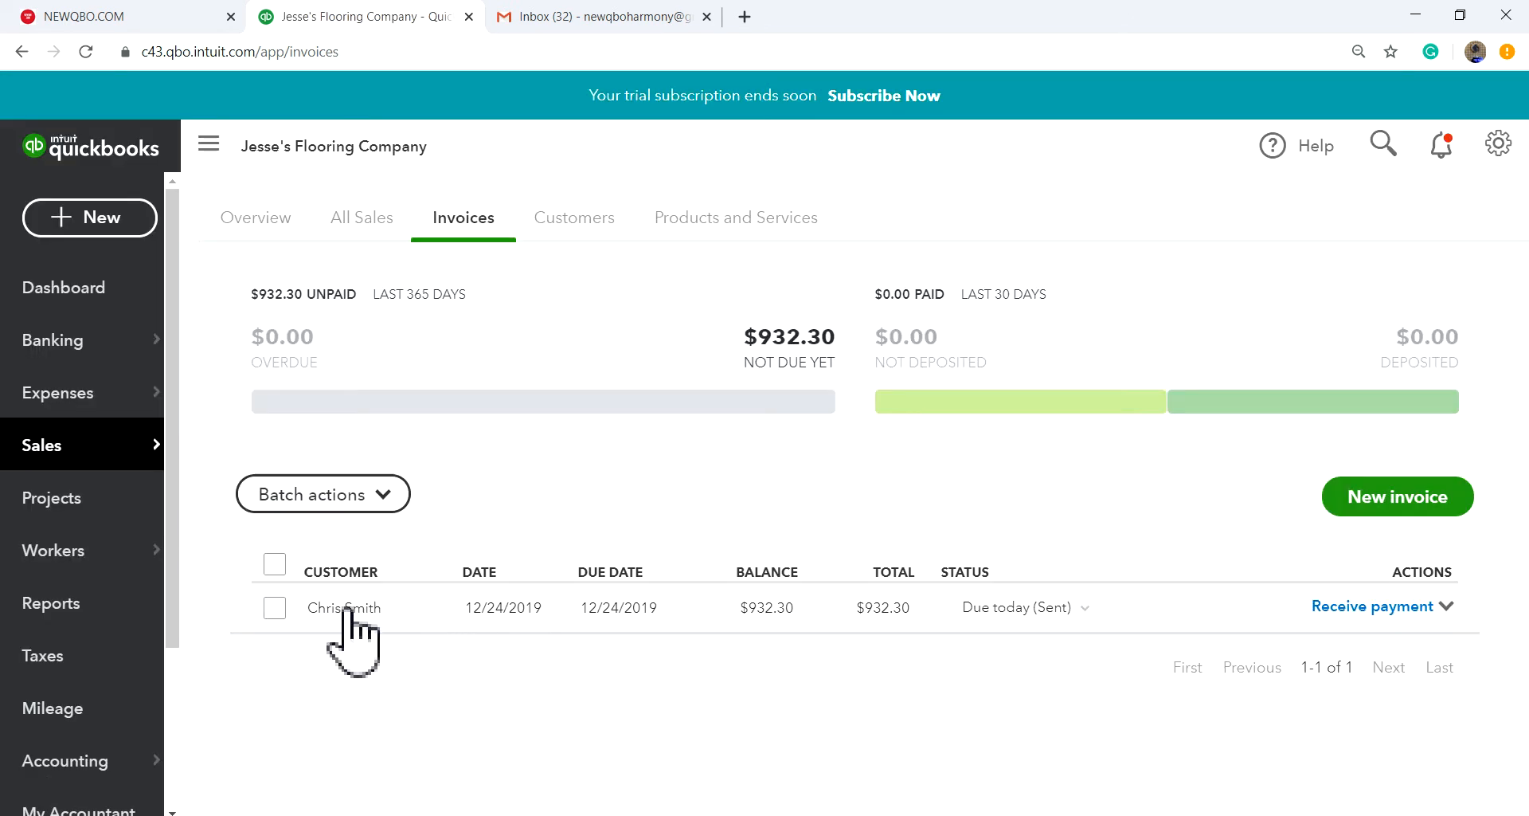
- Open the customer's existing invoice from the invoices list and add more blank lines to it
click(347, 610)
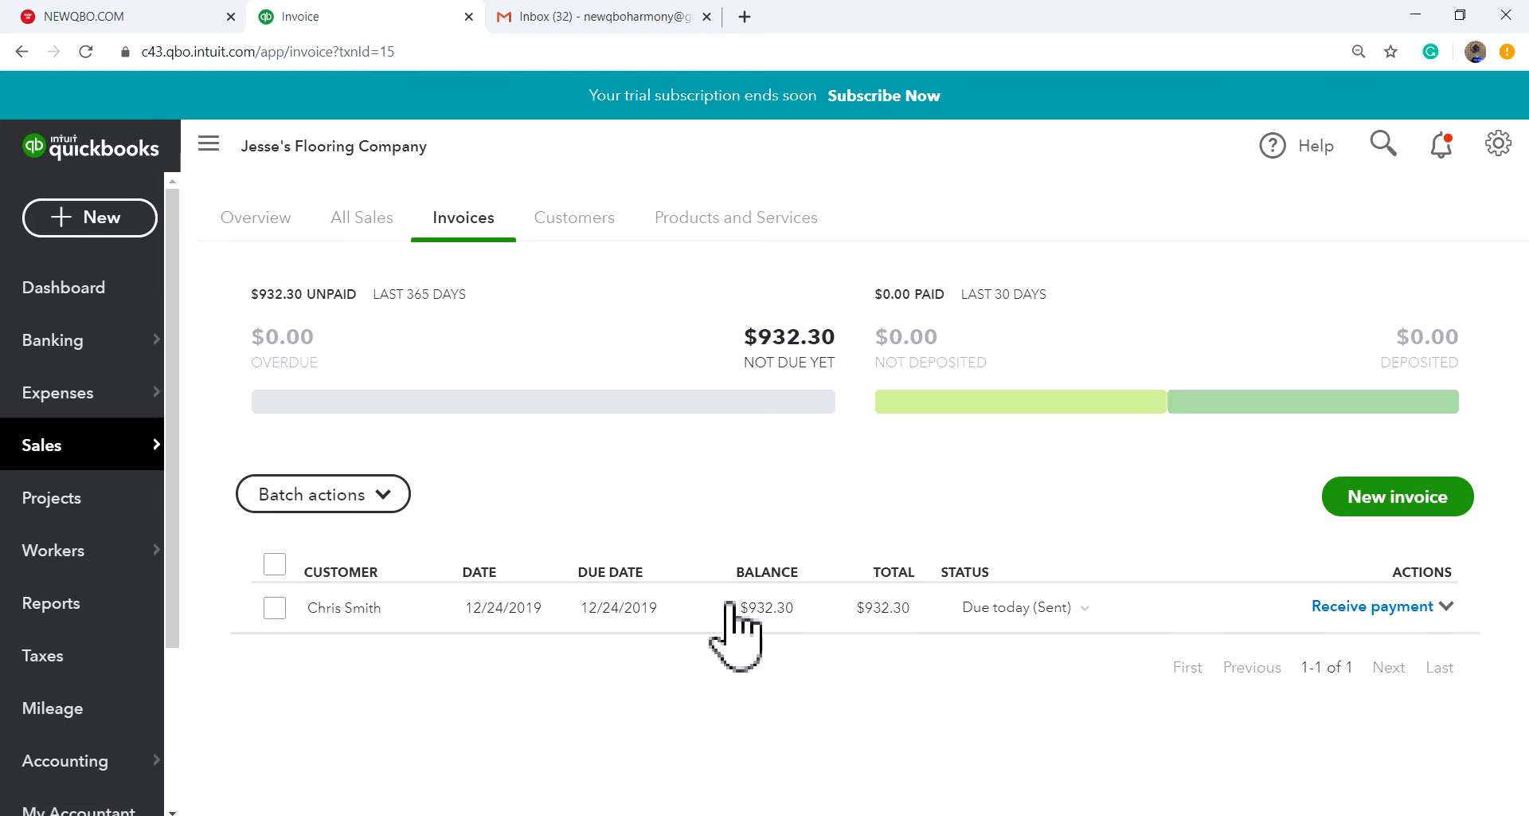
scroll(917, 541, down, 1)
scroll(924, 566, down, 3)
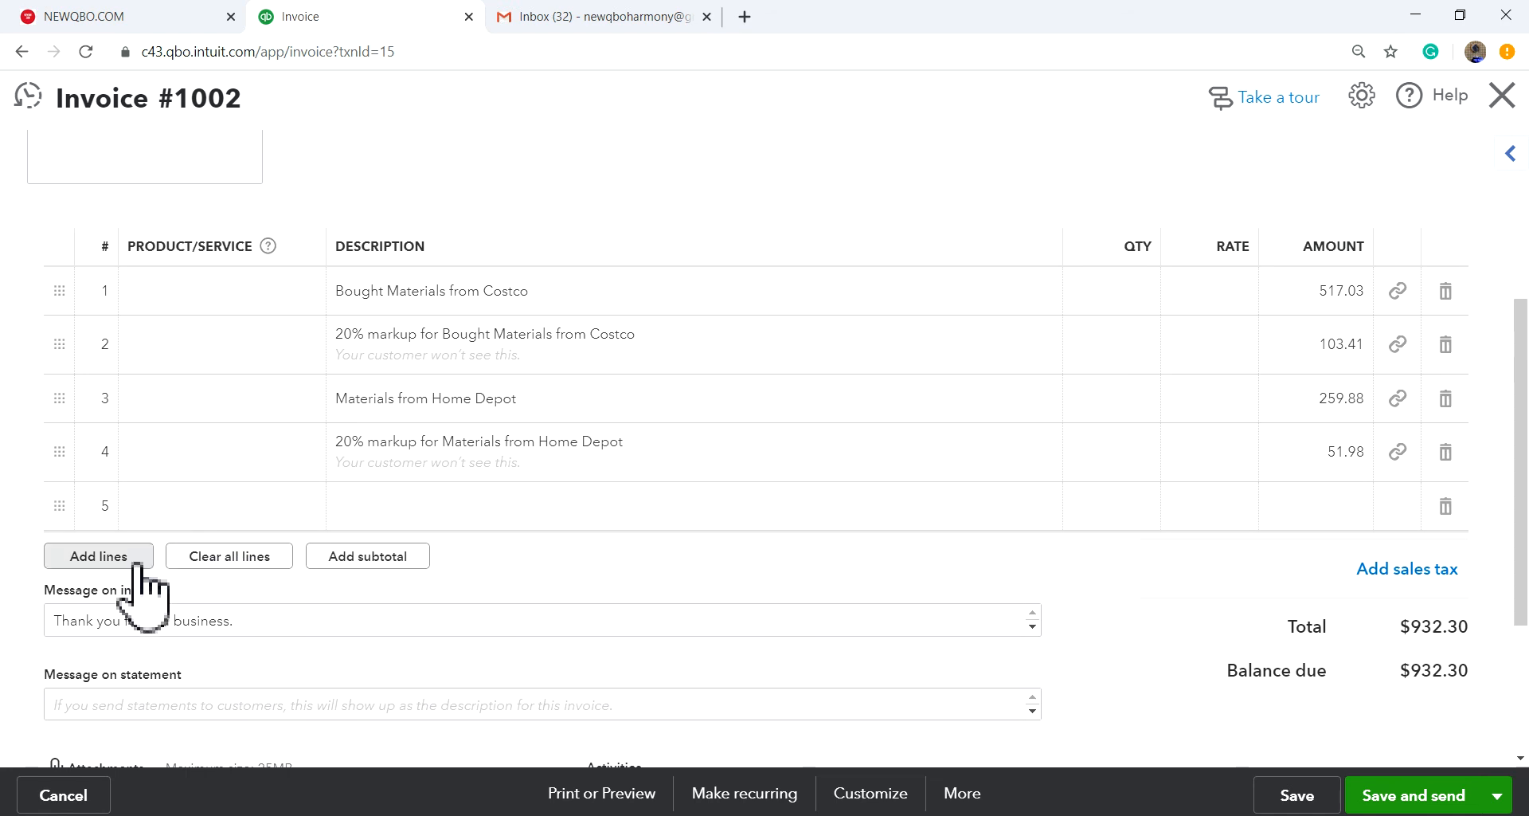
click(105, 561)
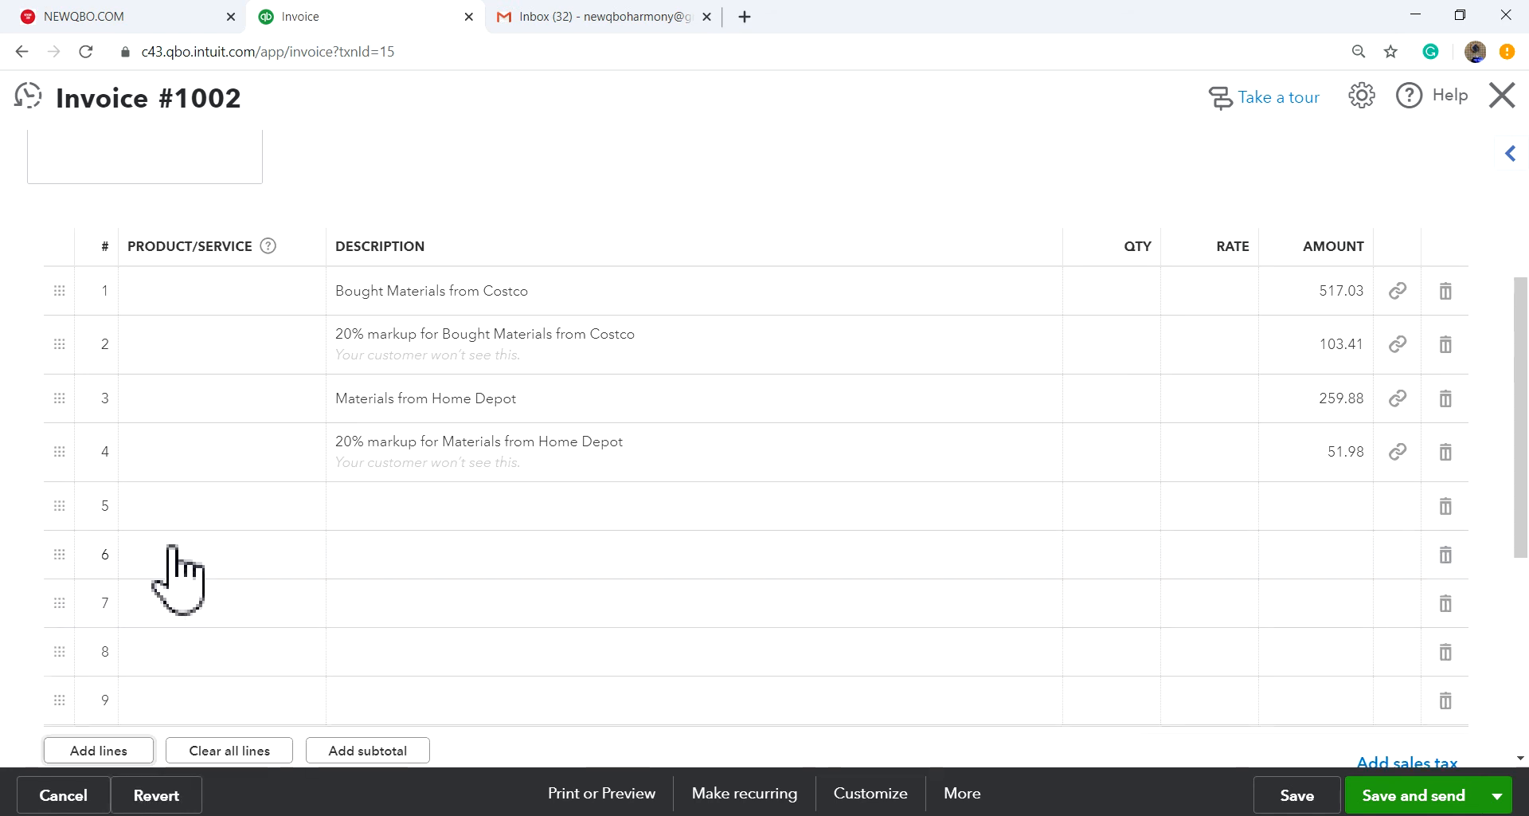
- Select Hours as the product/service on line 6 of the invoice and describe it as Labor
click(221, 560)
text(Hours)
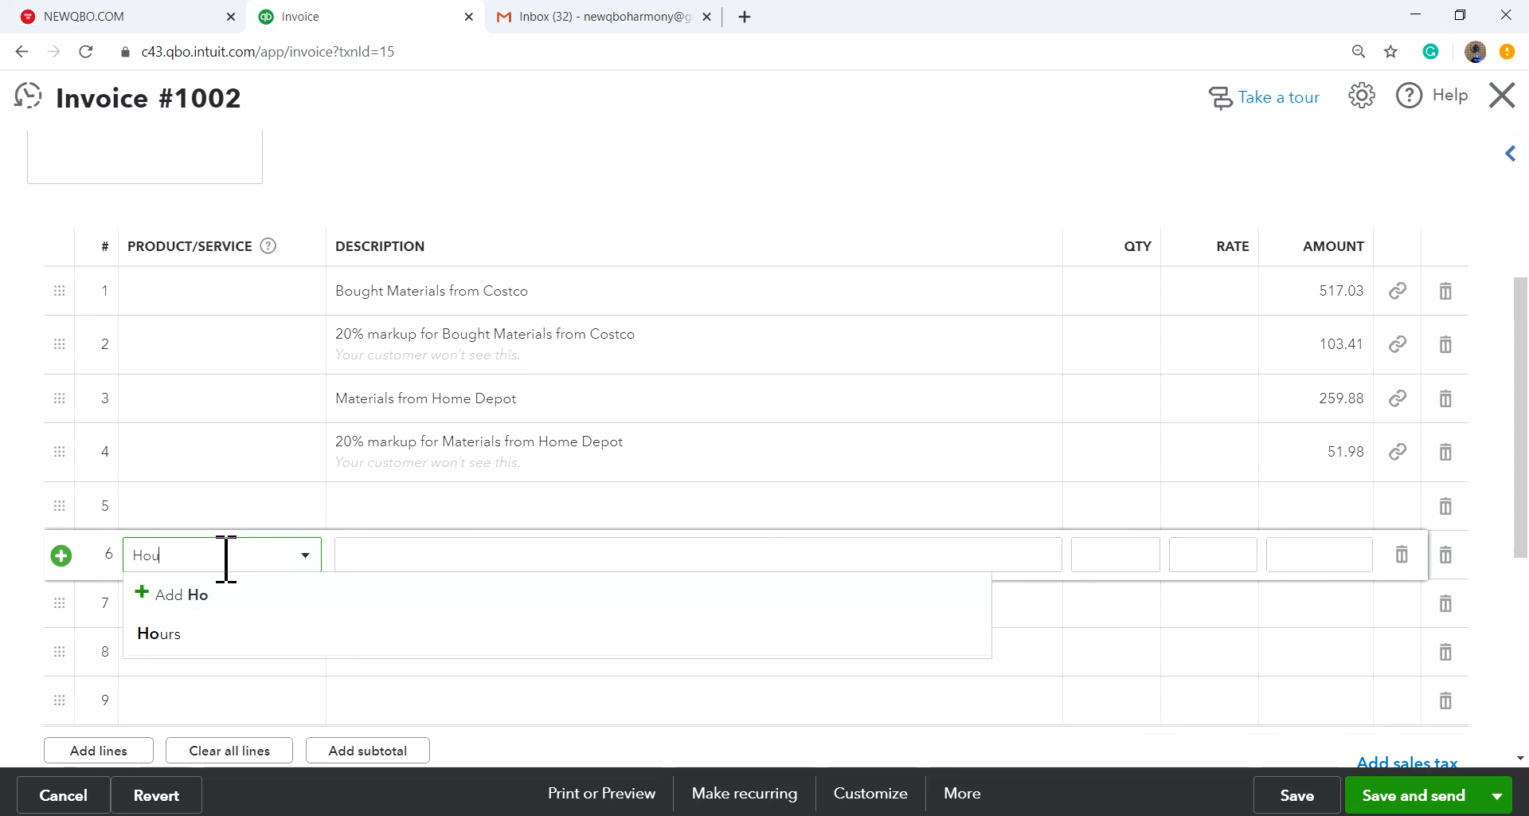
click(188, 634)
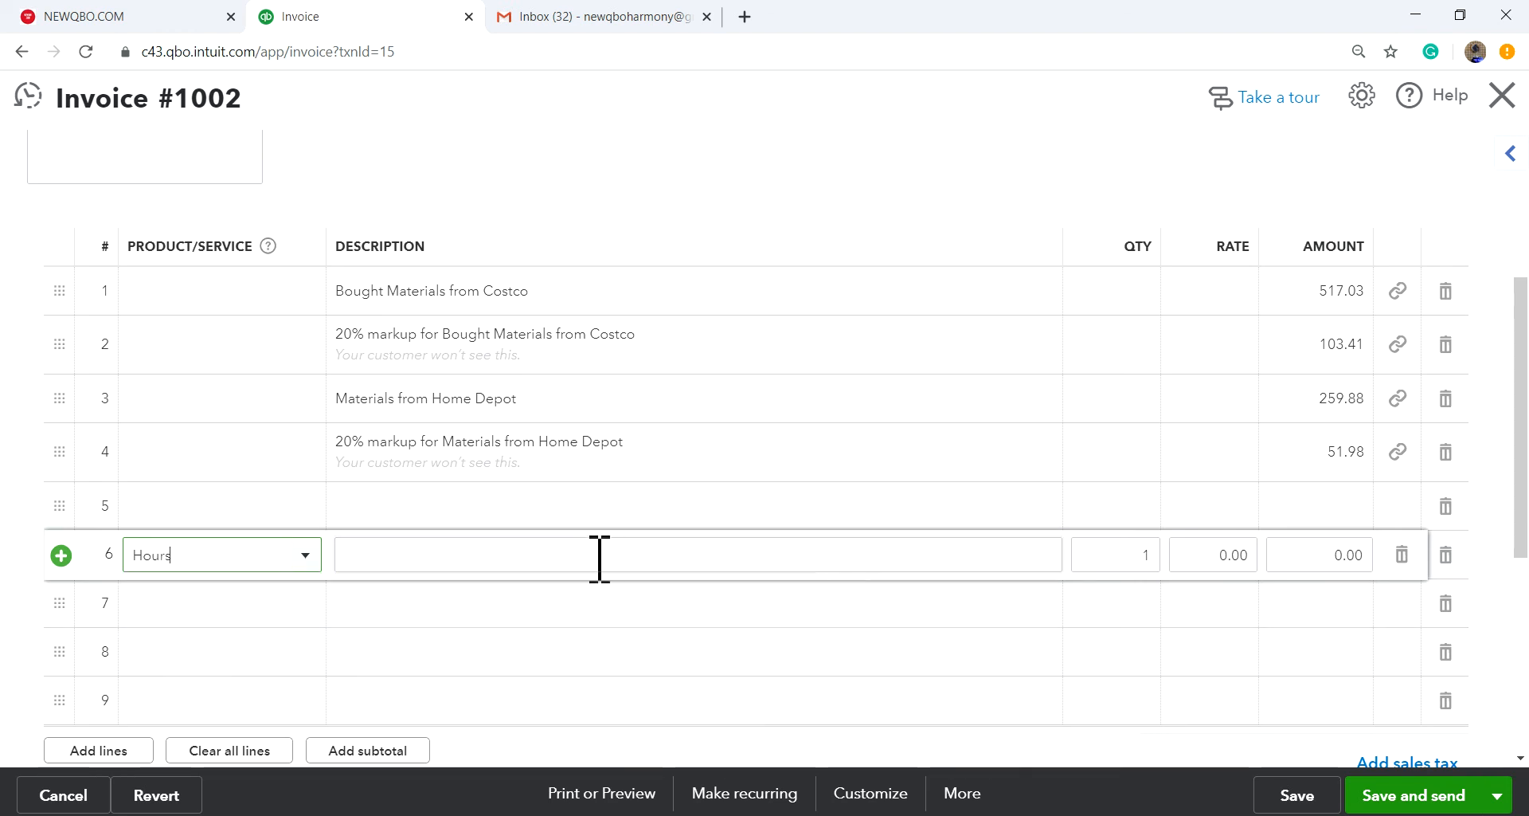
click(541, 559)
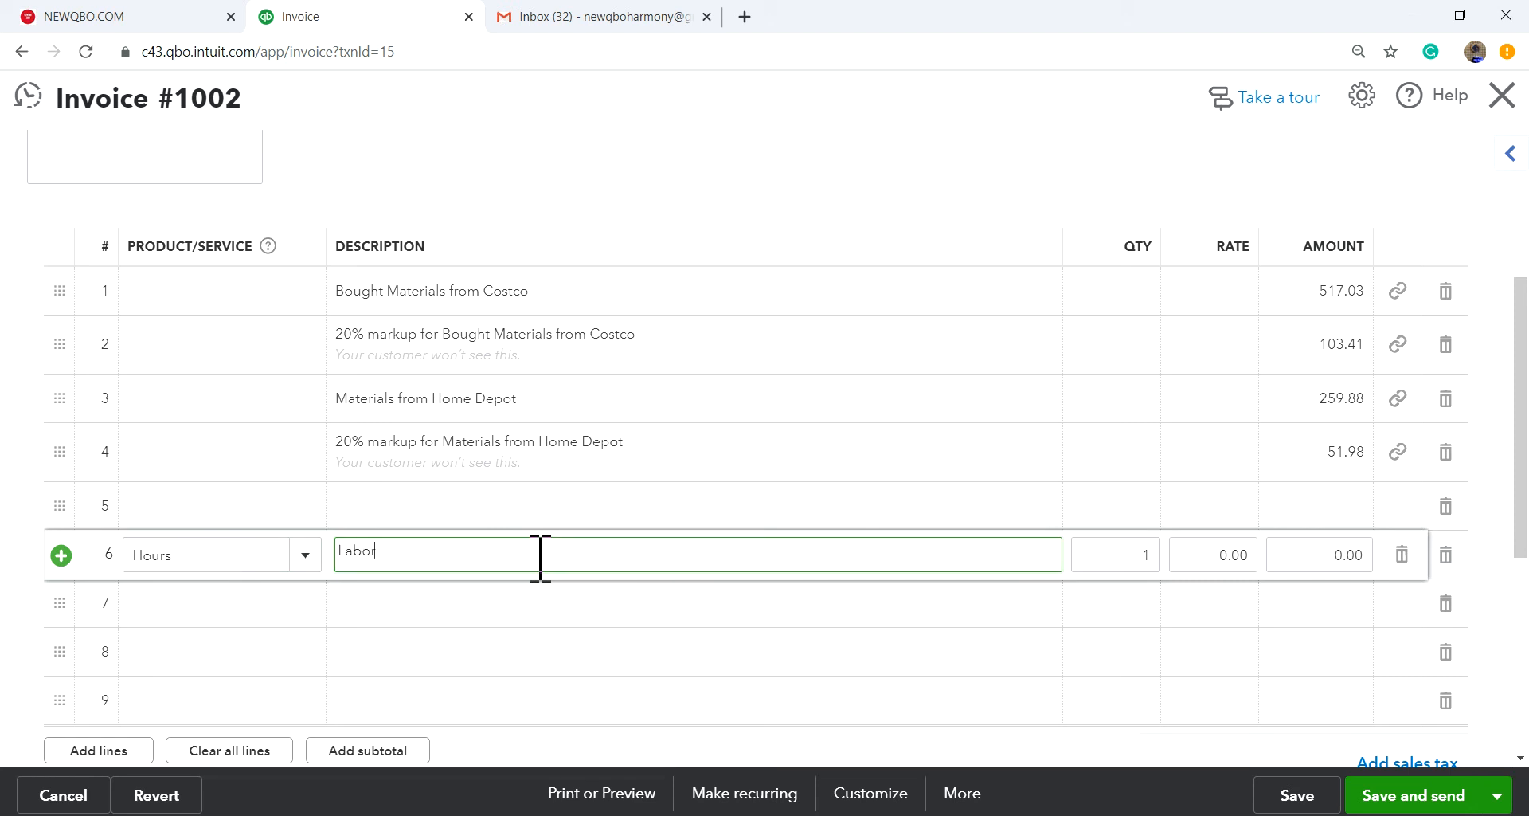
click(305, 556)
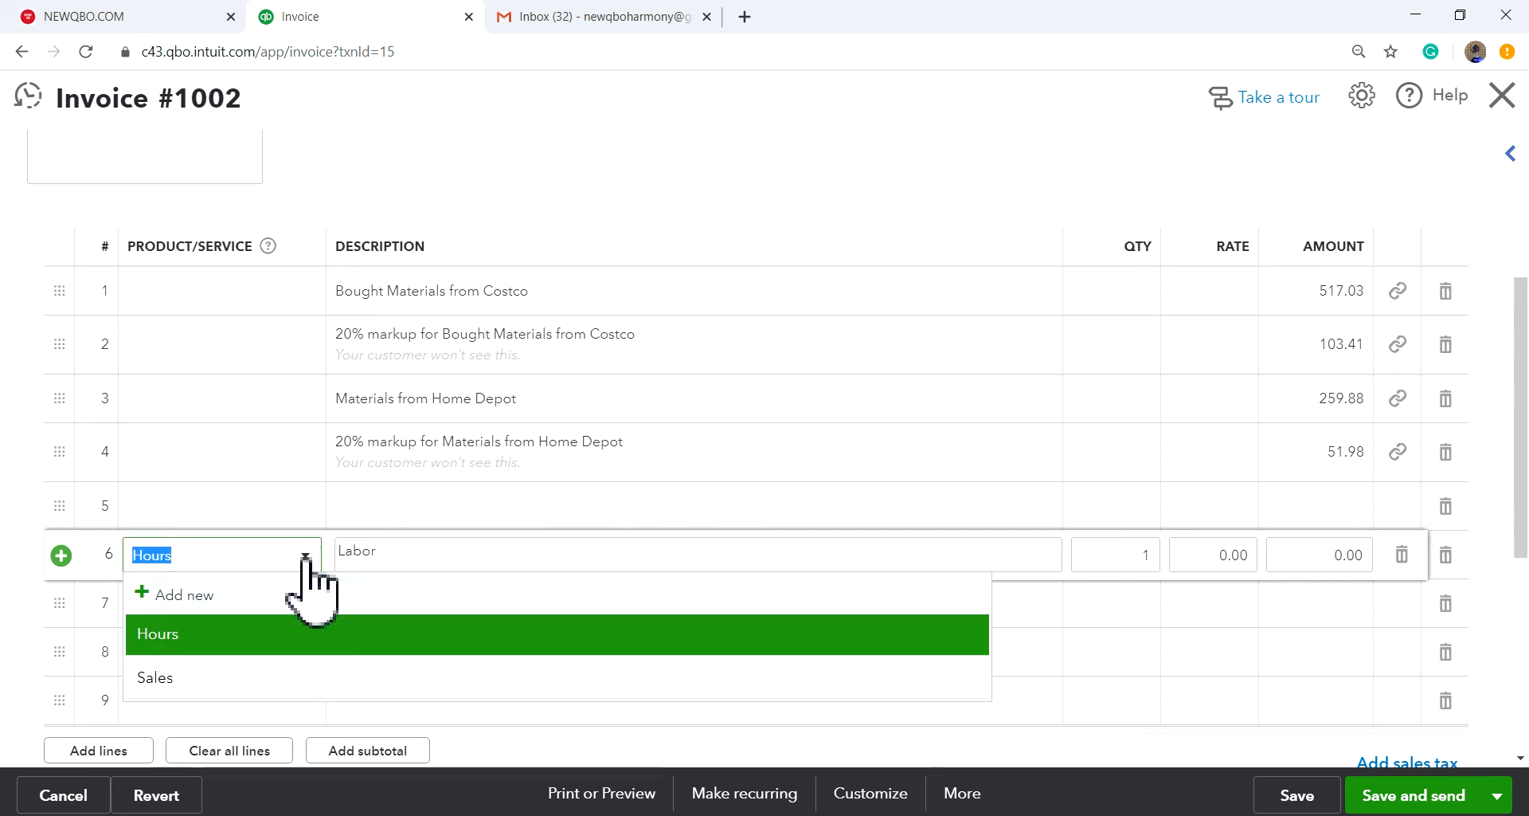
click(198, 677)
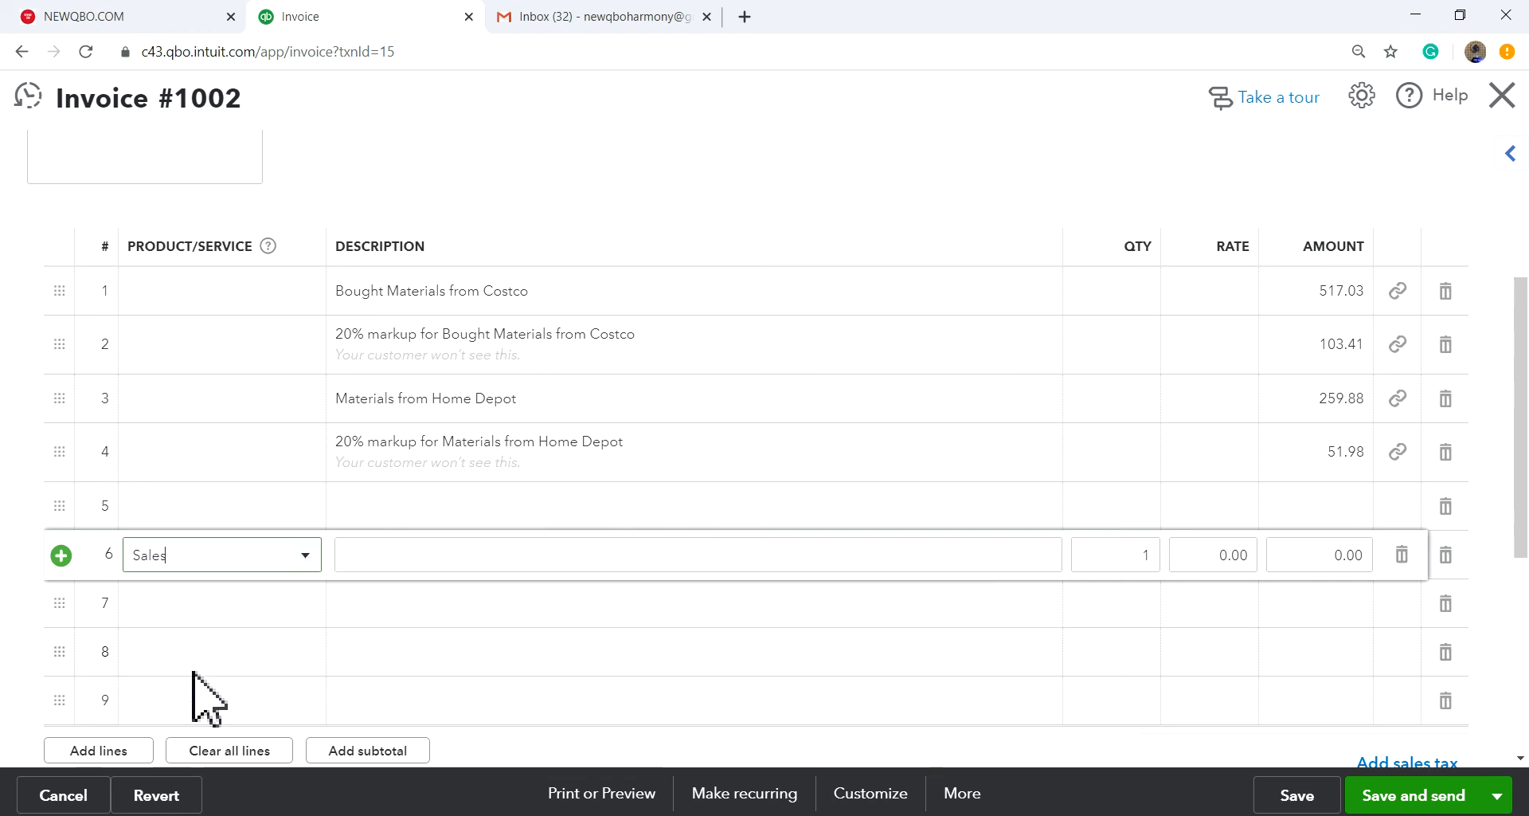
click(305, 555)
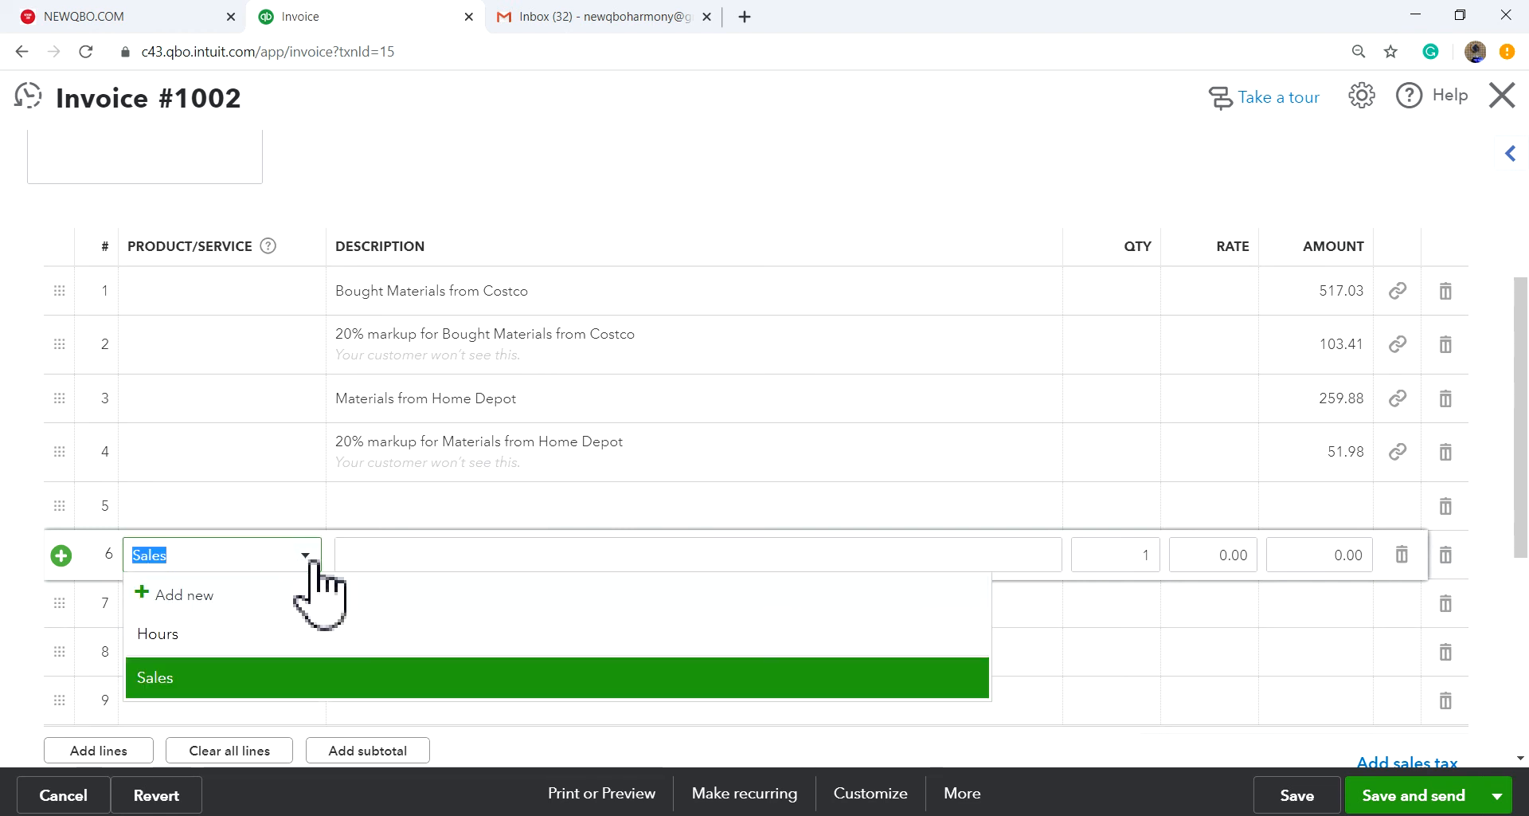
click(209, 633)
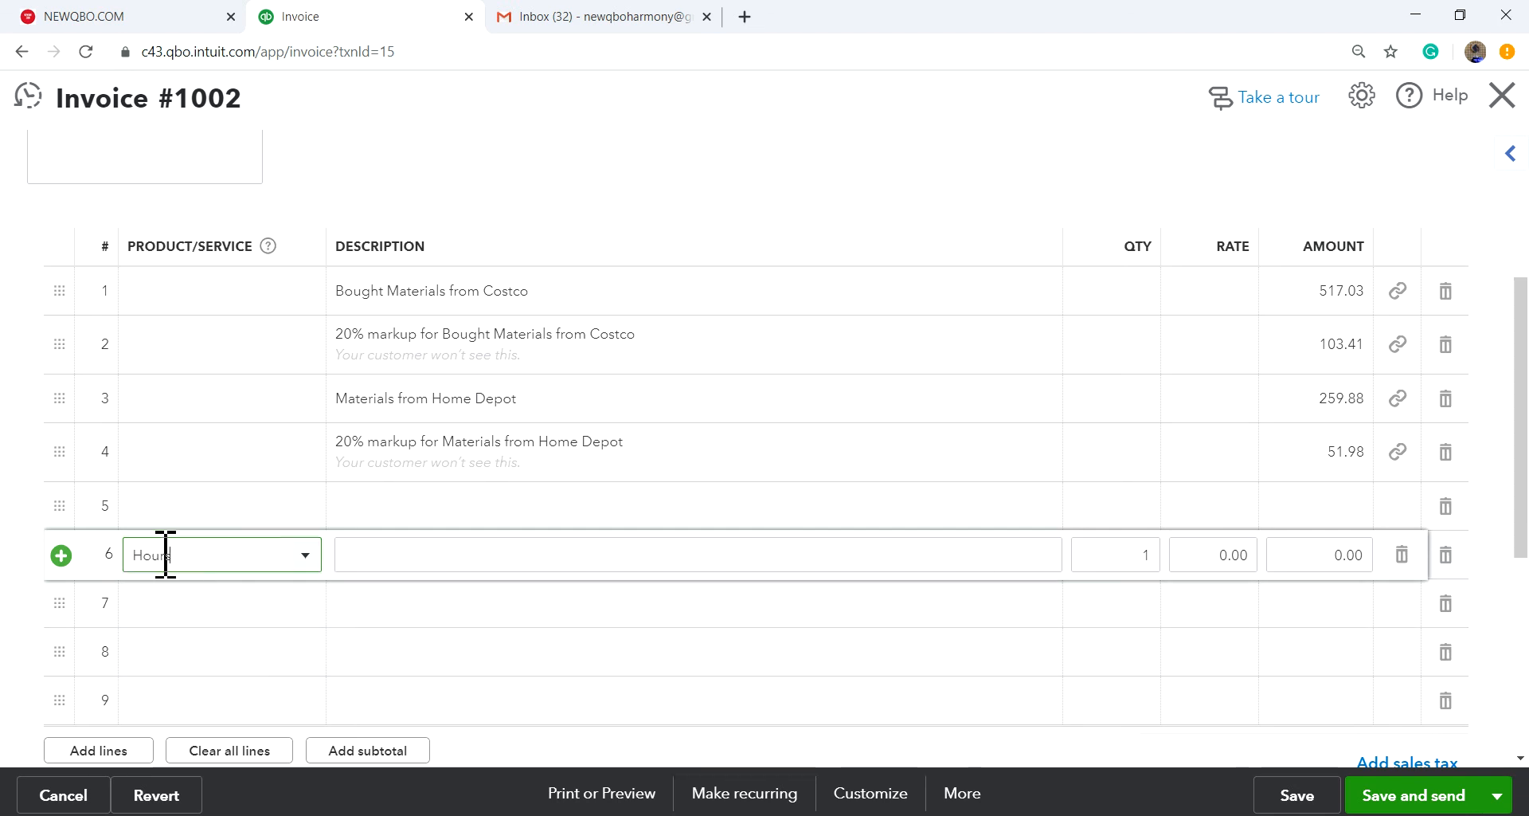
- Enter Labor as the description of the Hours line and set its rate to 700.00
click(413, 564)
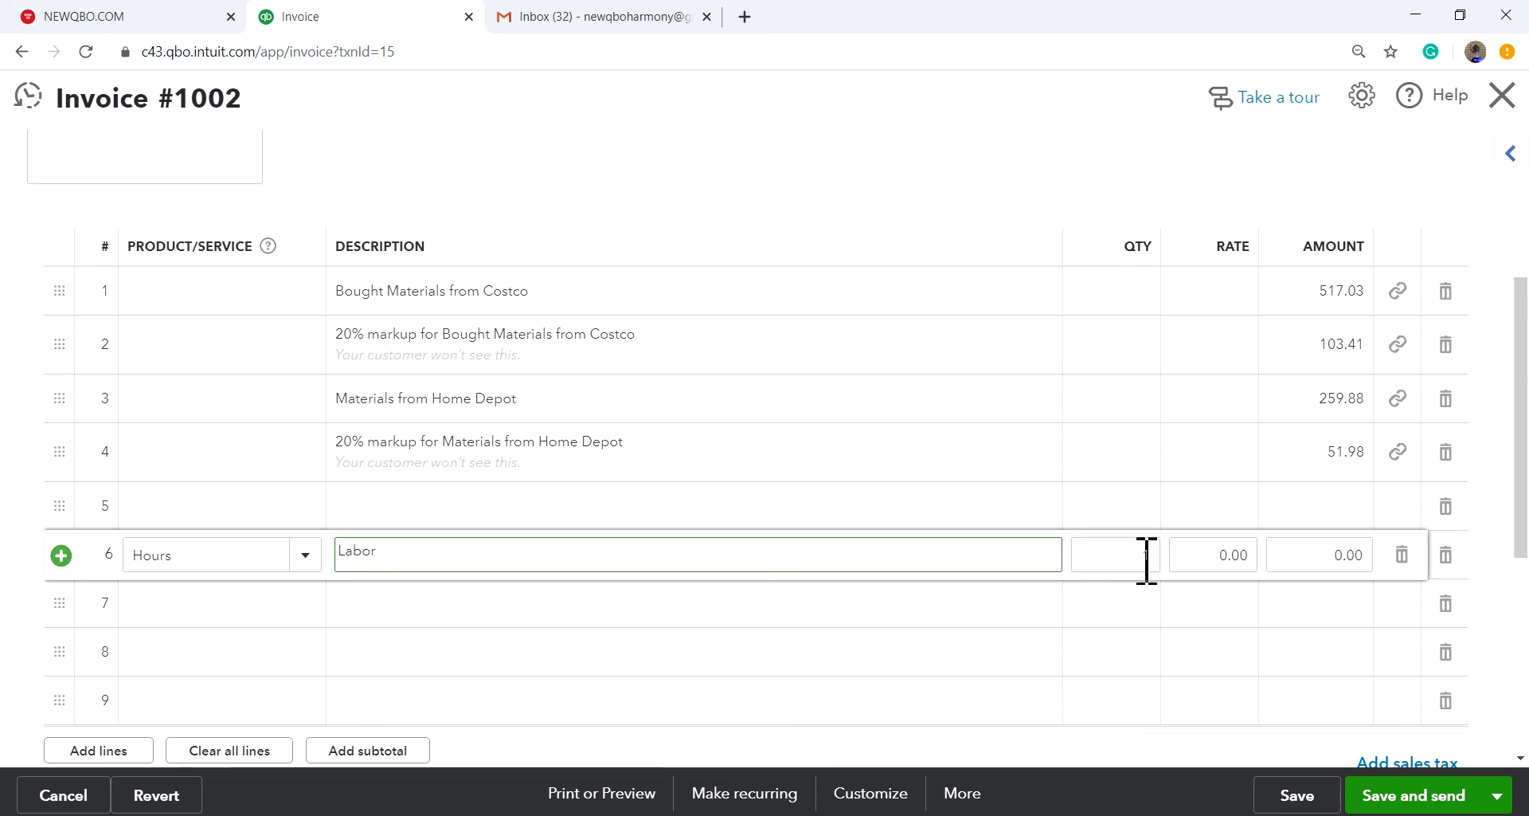
click(1226, 555)
text(700.0)
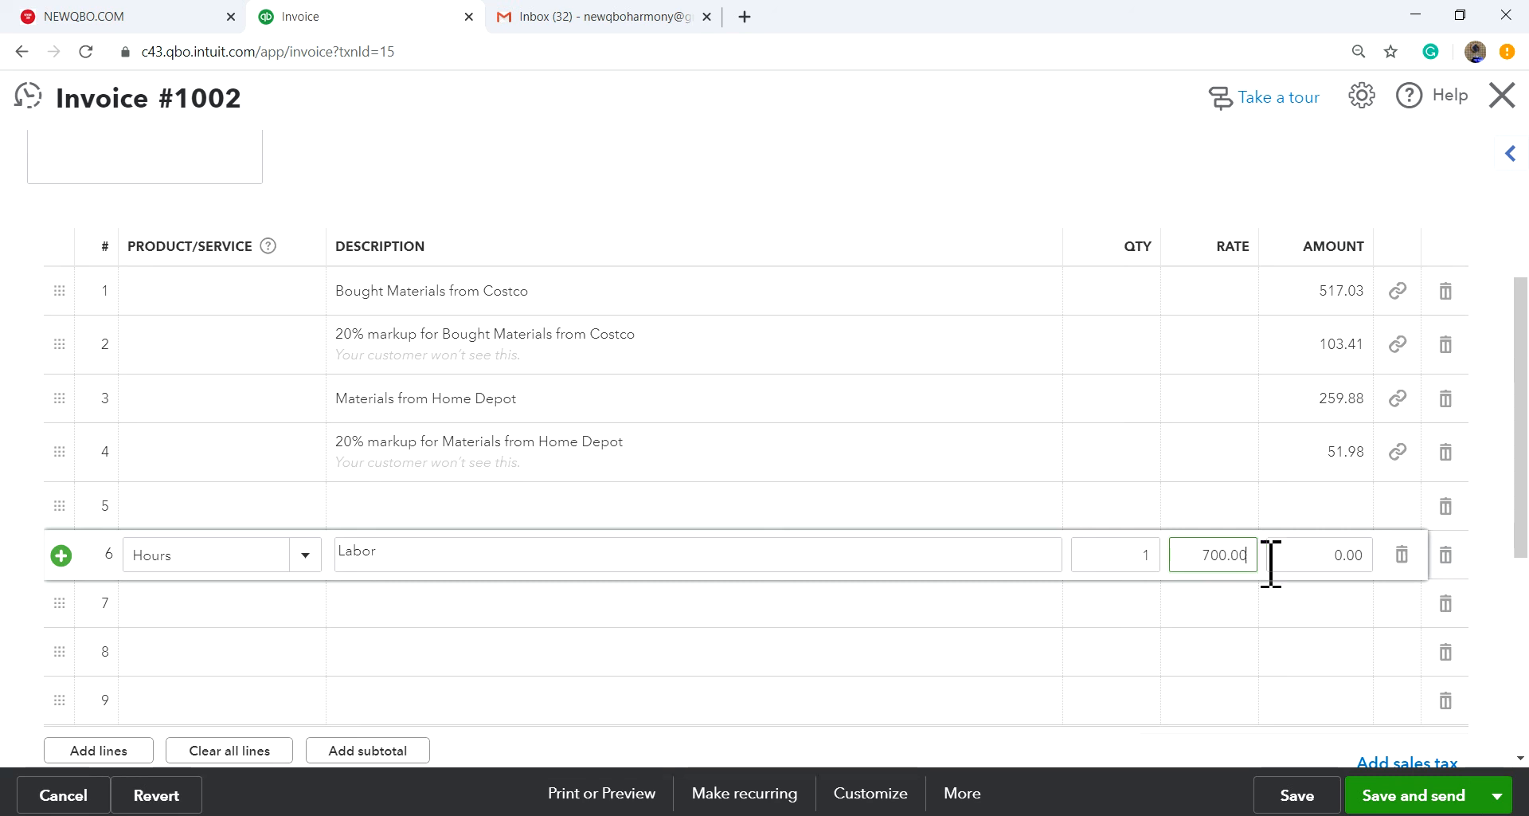
click(1318, 614)
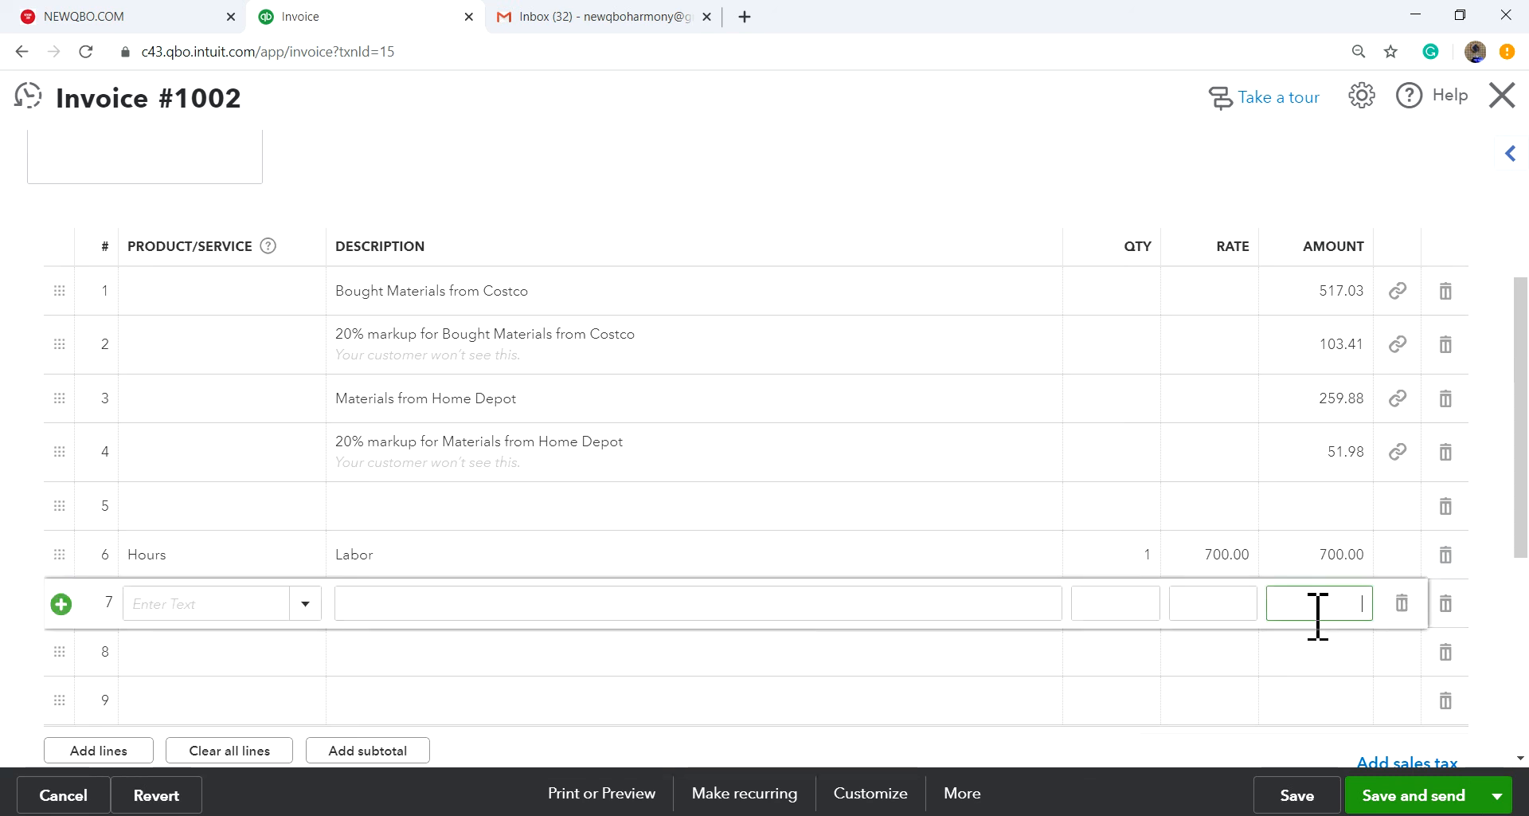
- Save the updated invoice, accepting the change to the linked transaction, and close it
scroll(1155, 672, down, 4)
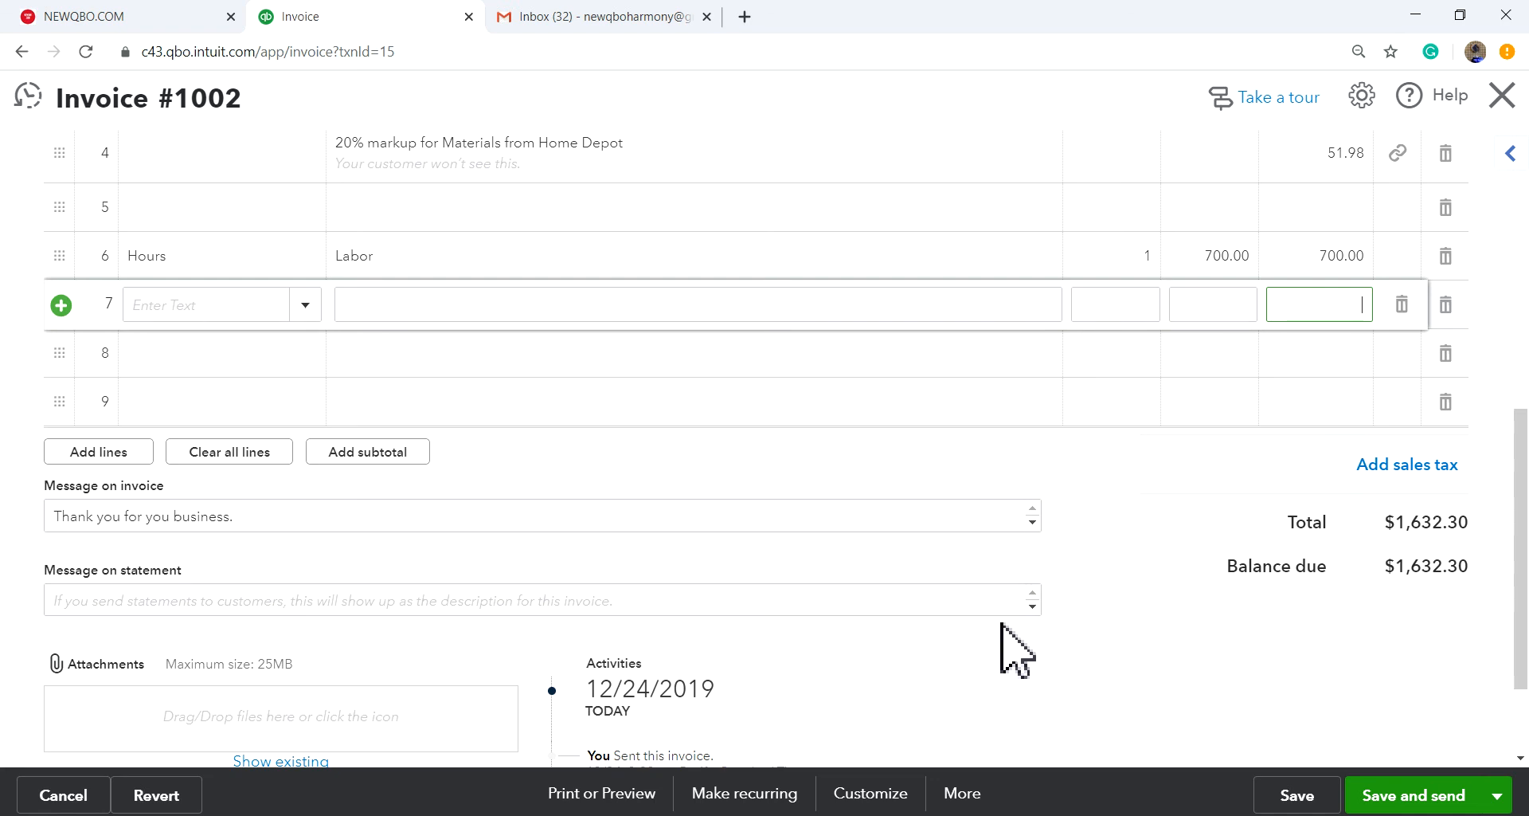
click(1297, 795)
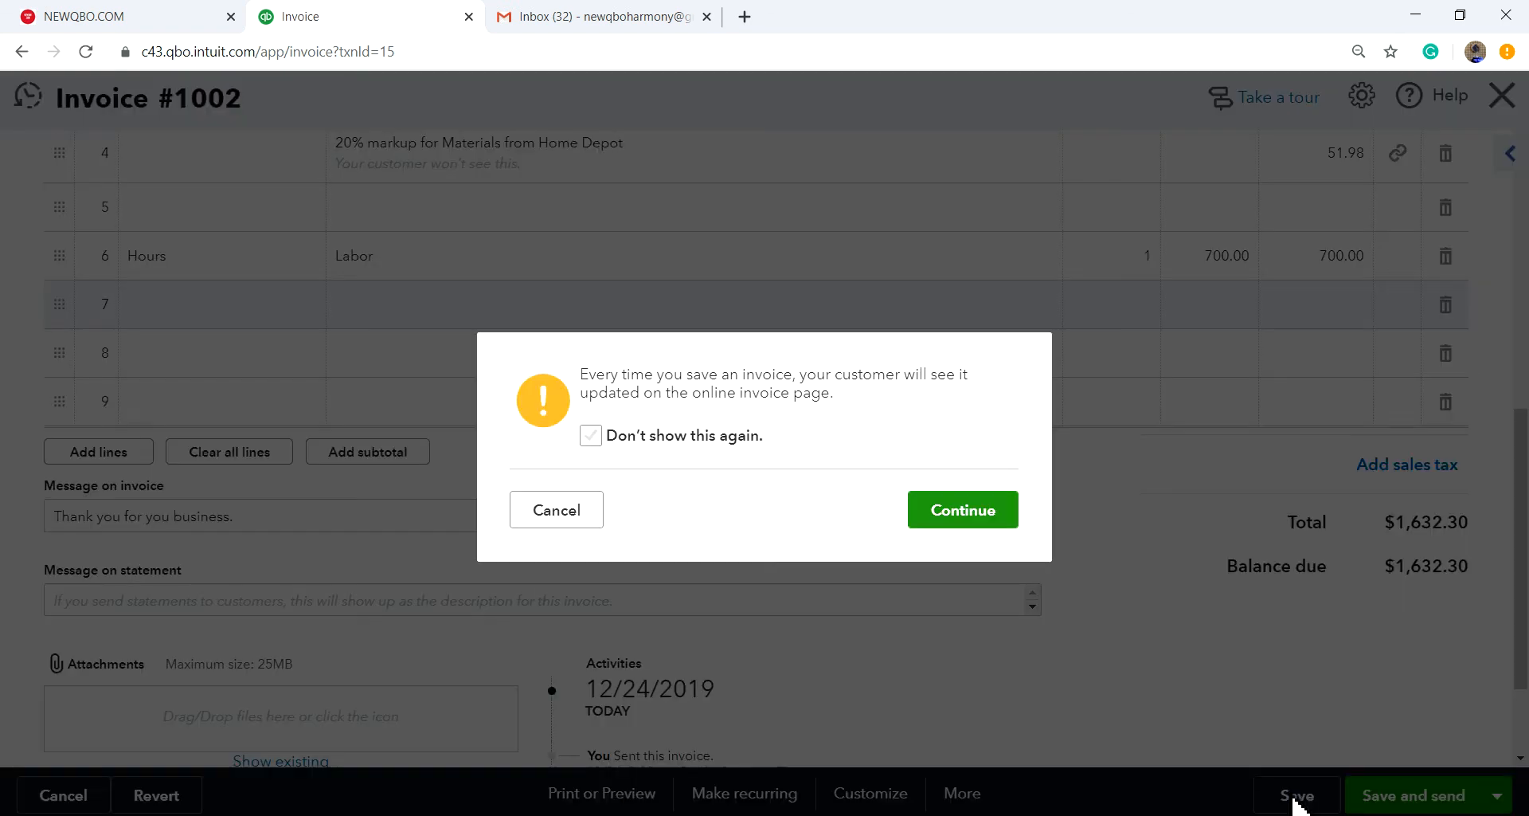
click(977, 513)
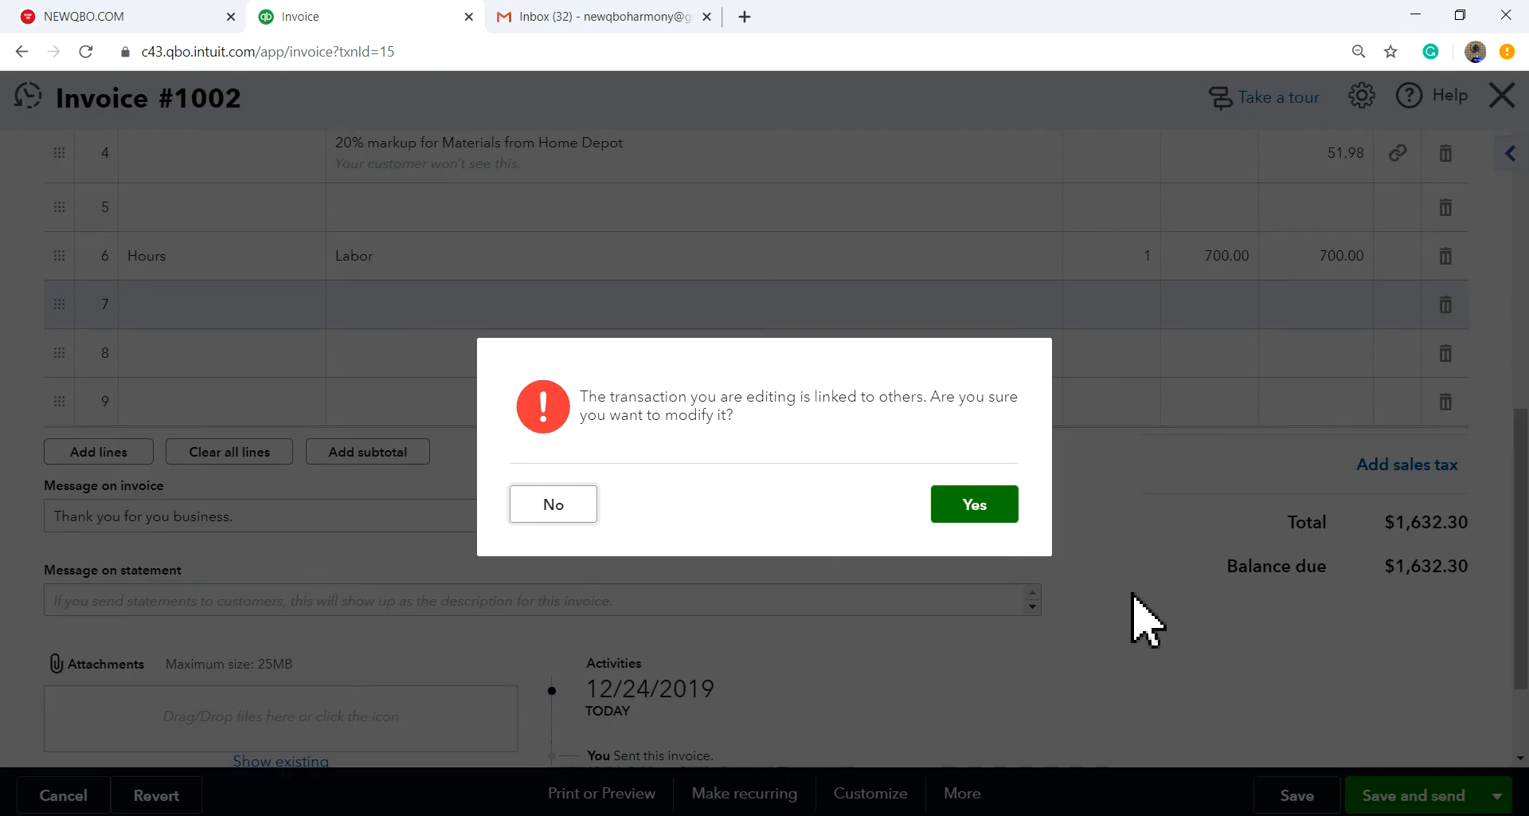
click(1000, 512)
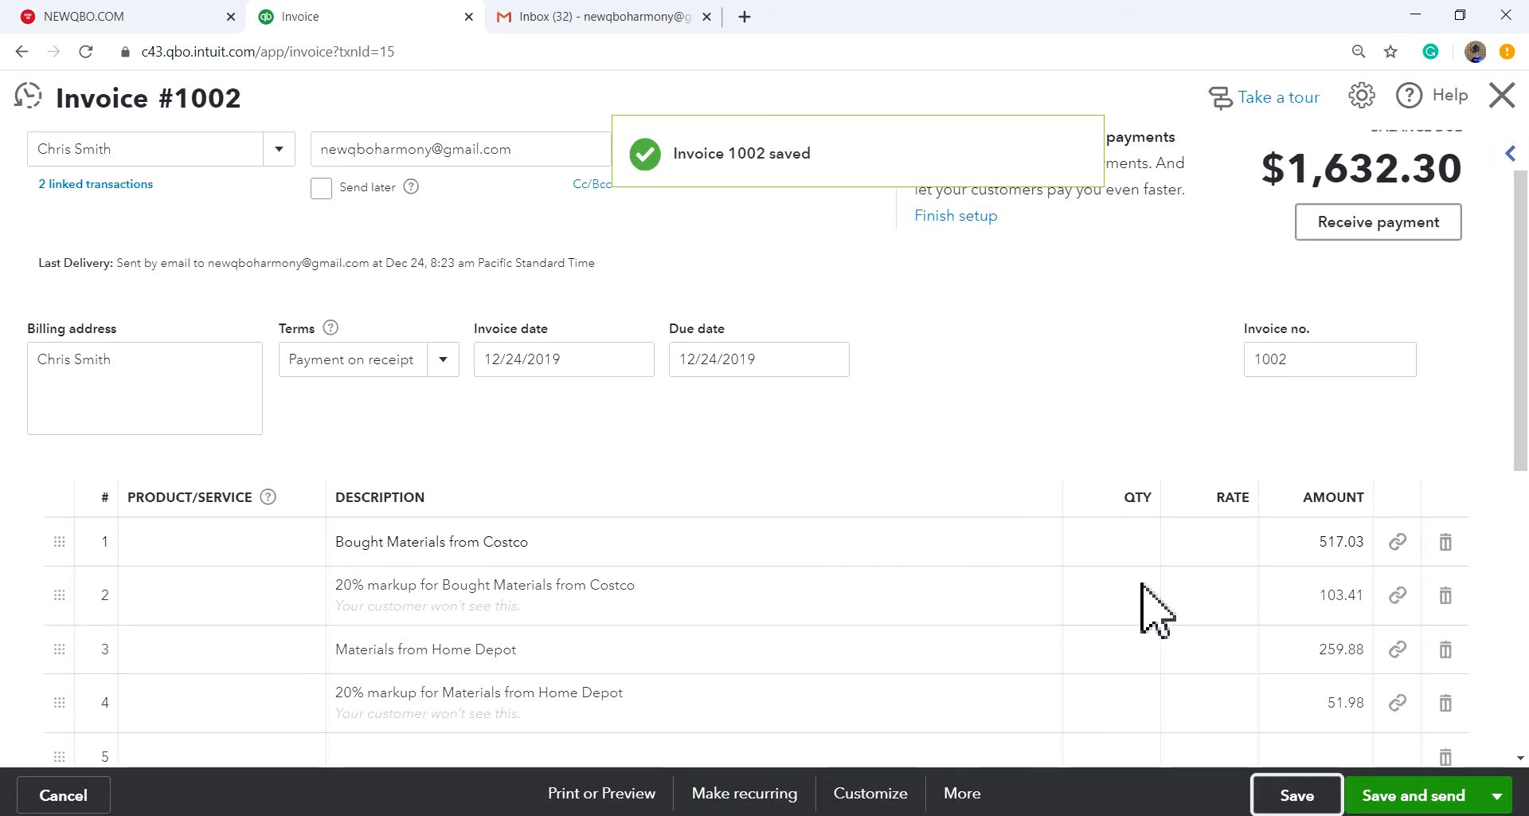
scroll(1075, 597, down, 8)
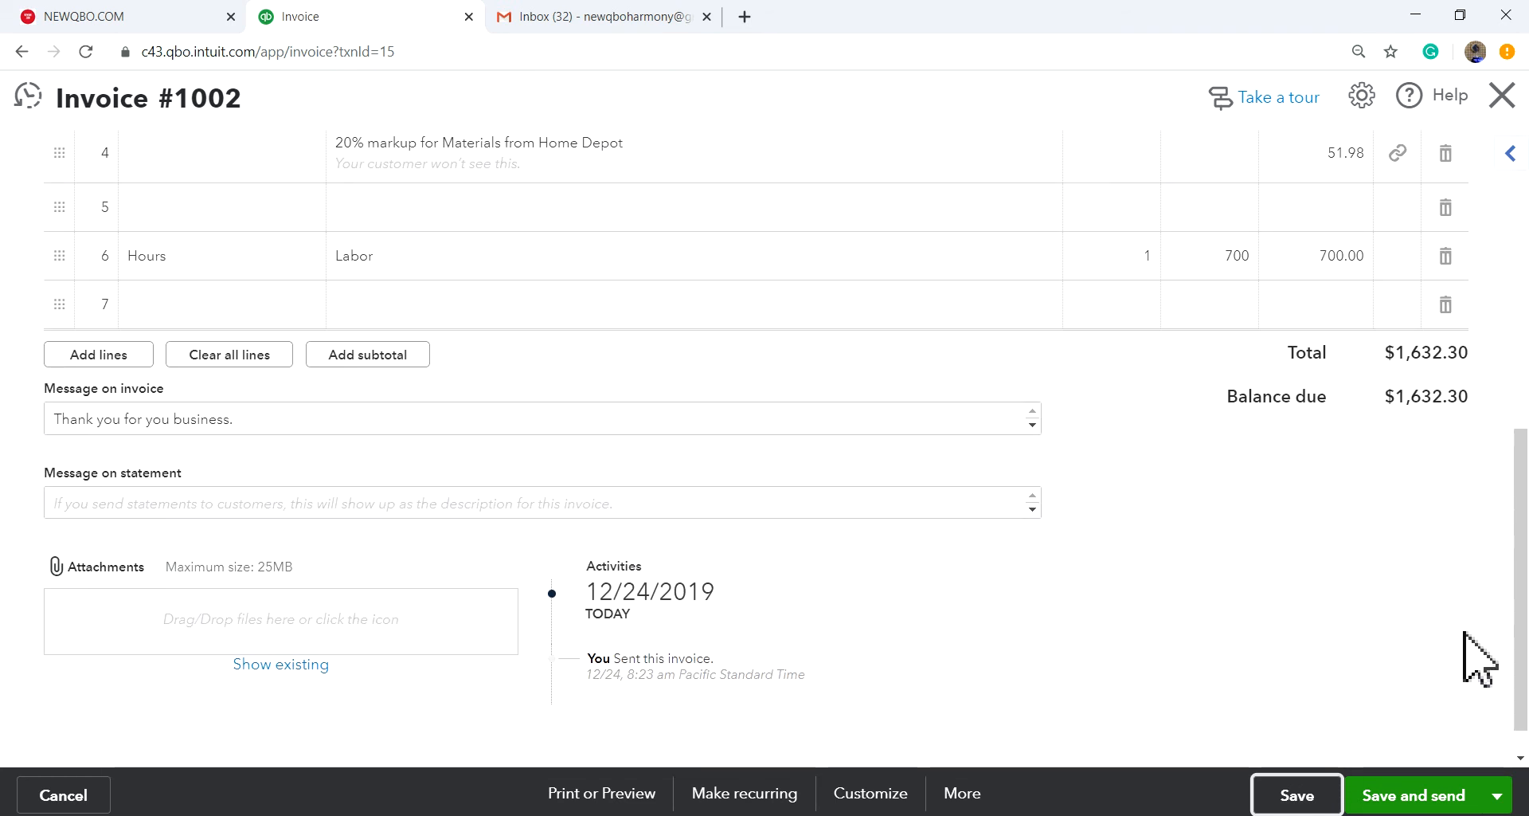
scroll(1482, 386, up, 6)
click(1503, 96)
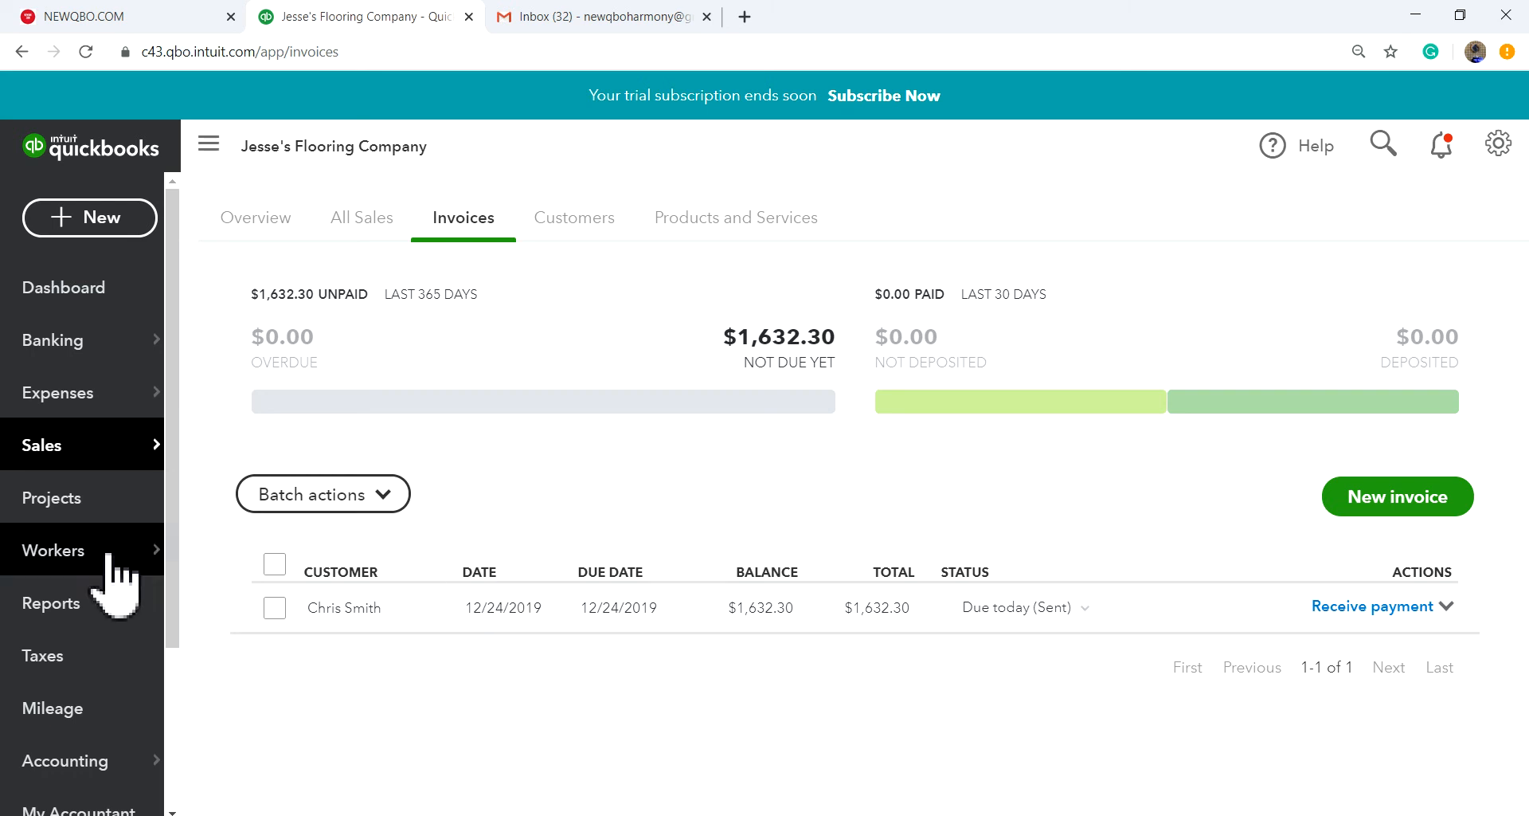
- Open the Profit and Loss report from the favorite reports
click(67, 610)
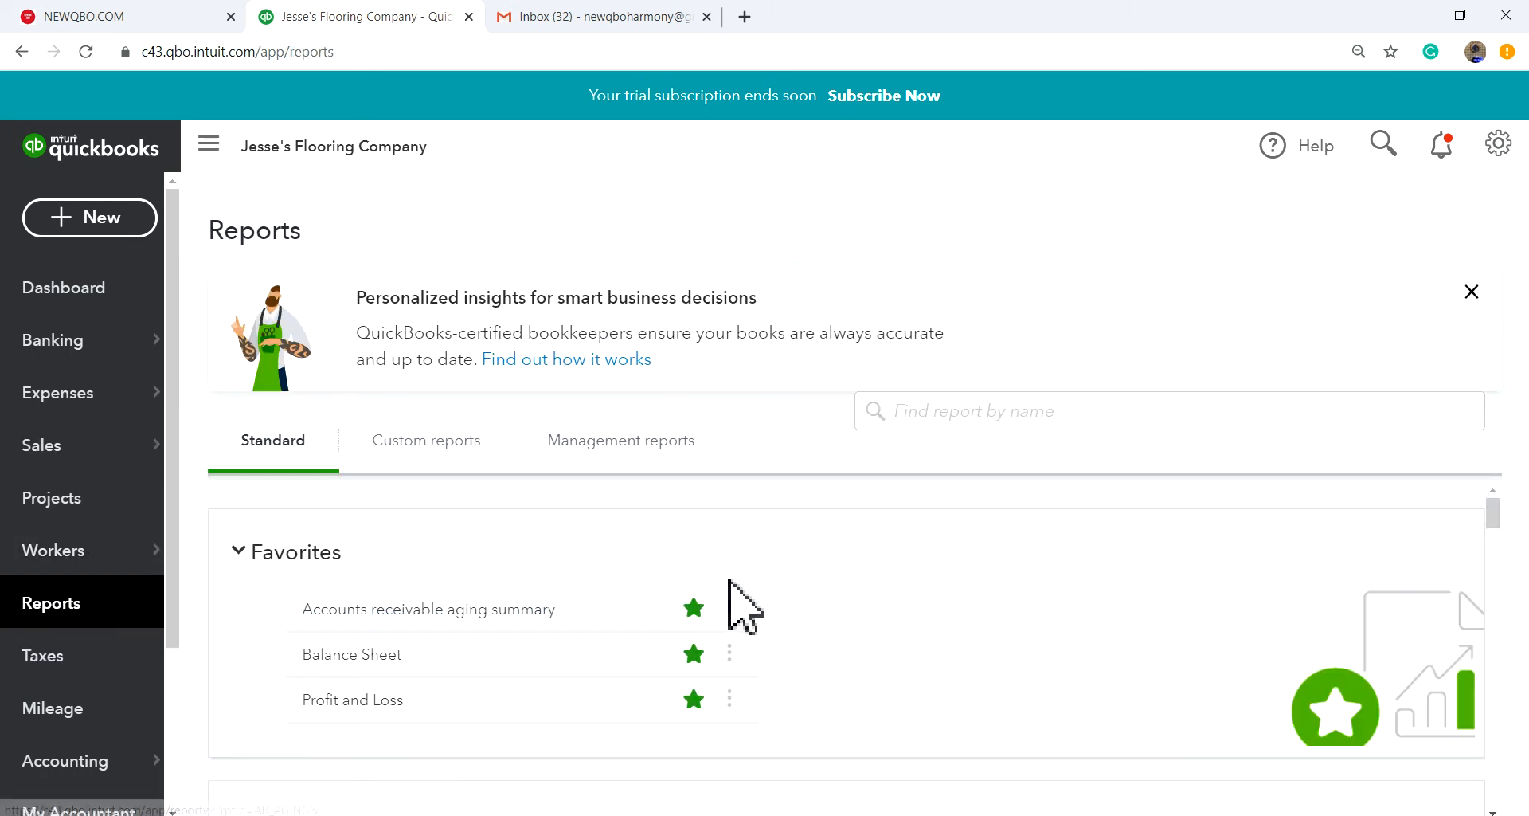
scroll(307, 638, down, 5)
scroll(288, 637, up, 5)
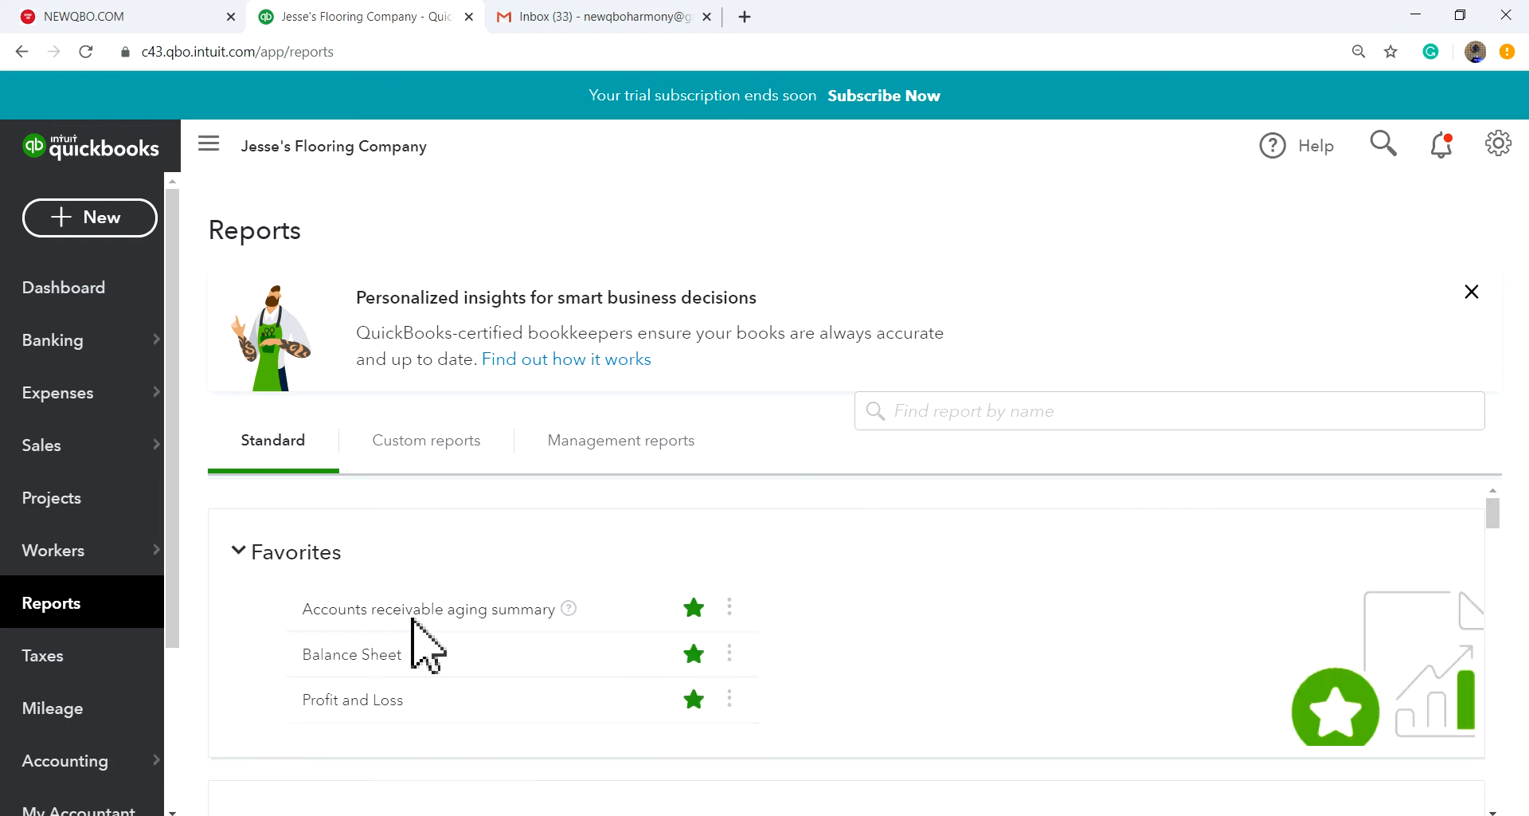
click(396, 701)
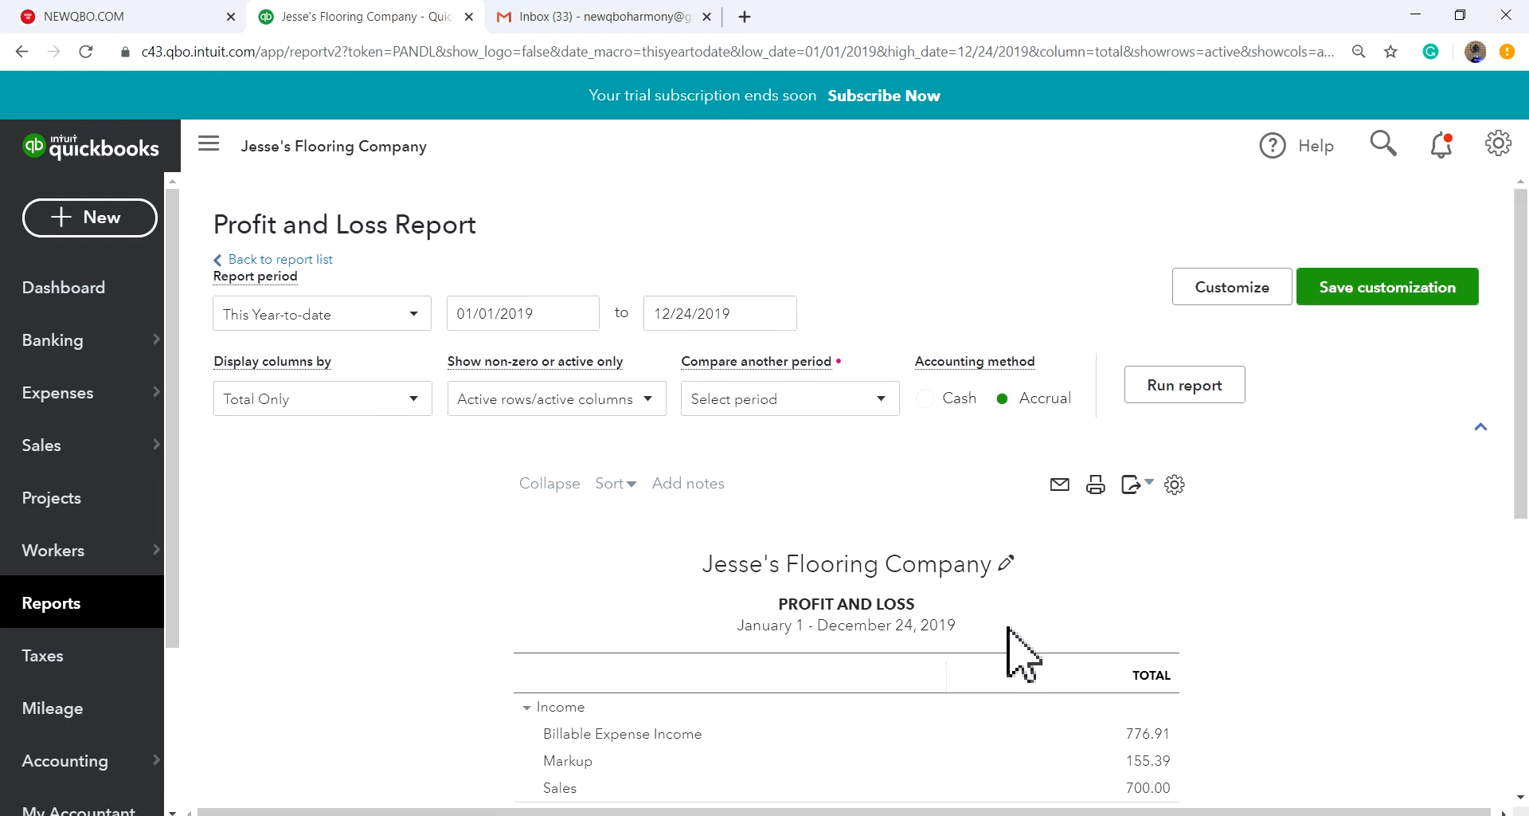
- Break the Profit and Loss report down by Customers, rerun it, and review the customer's income, costs and net income
scroll(383, 376, down, 3)
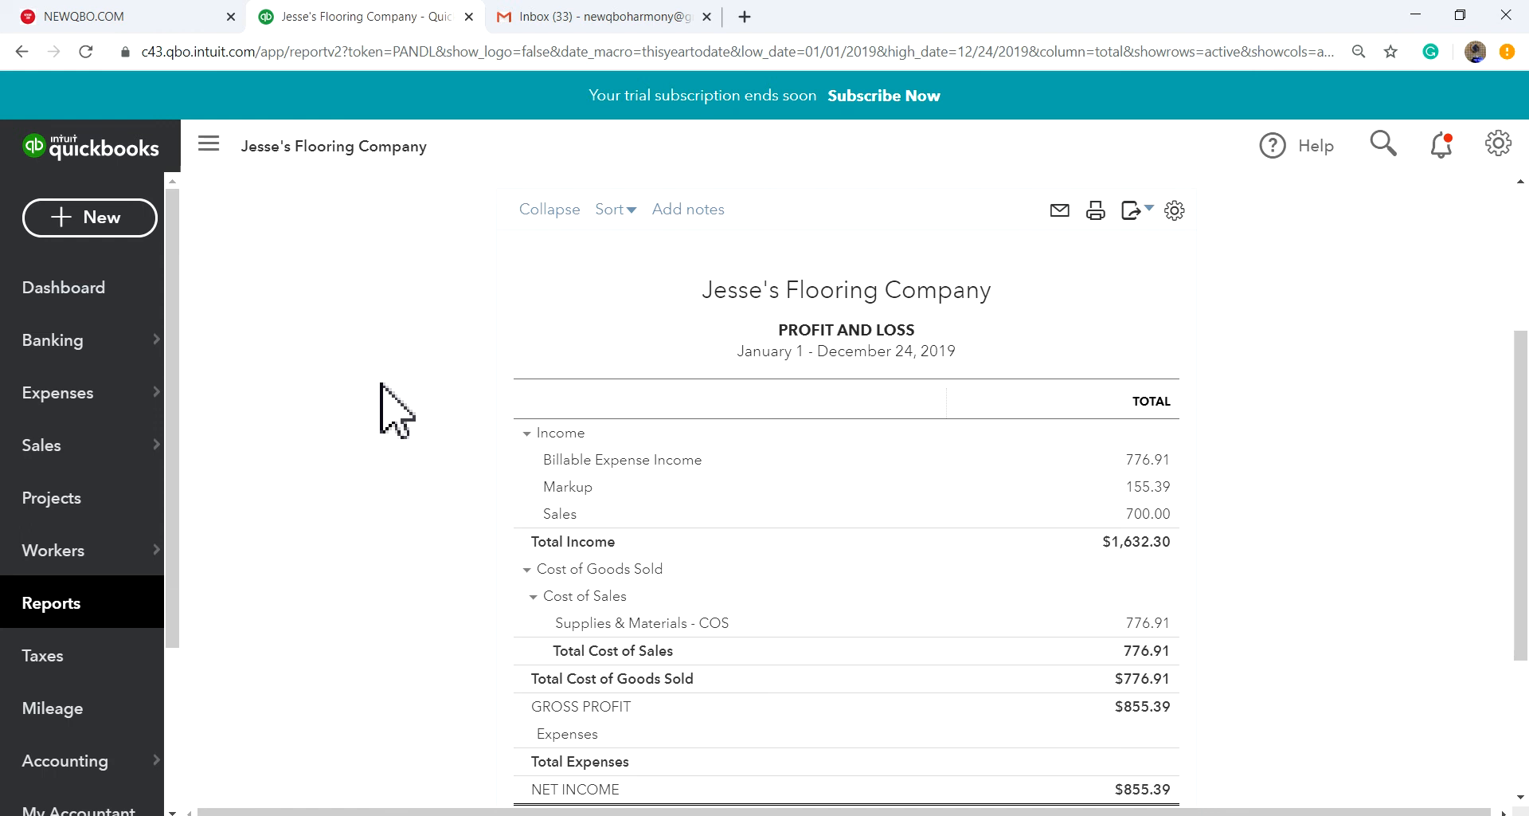
scroll(390, 402, up, 3)
click(387, 400)
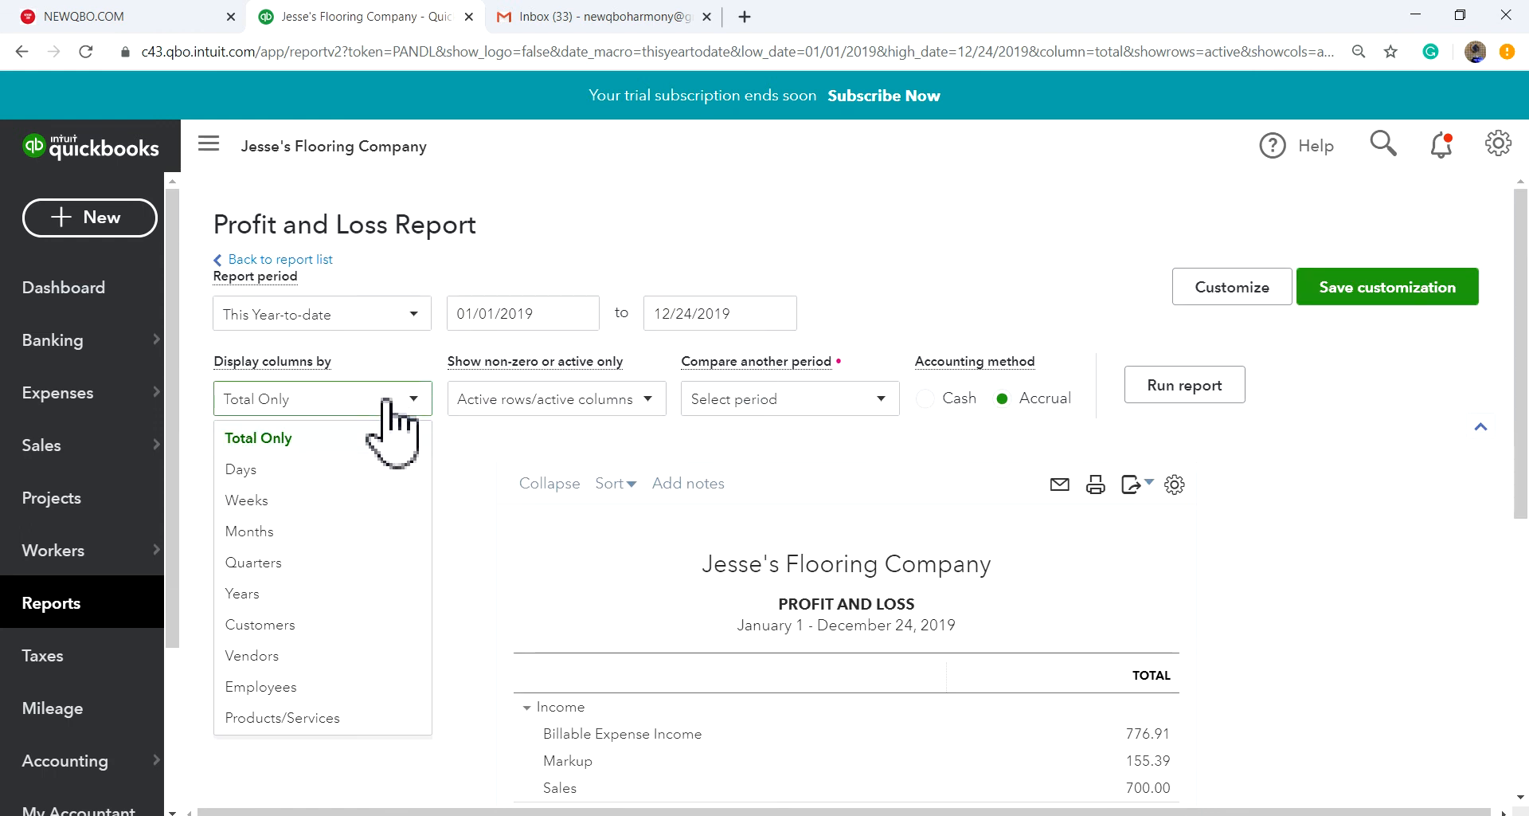
click(303, 624)
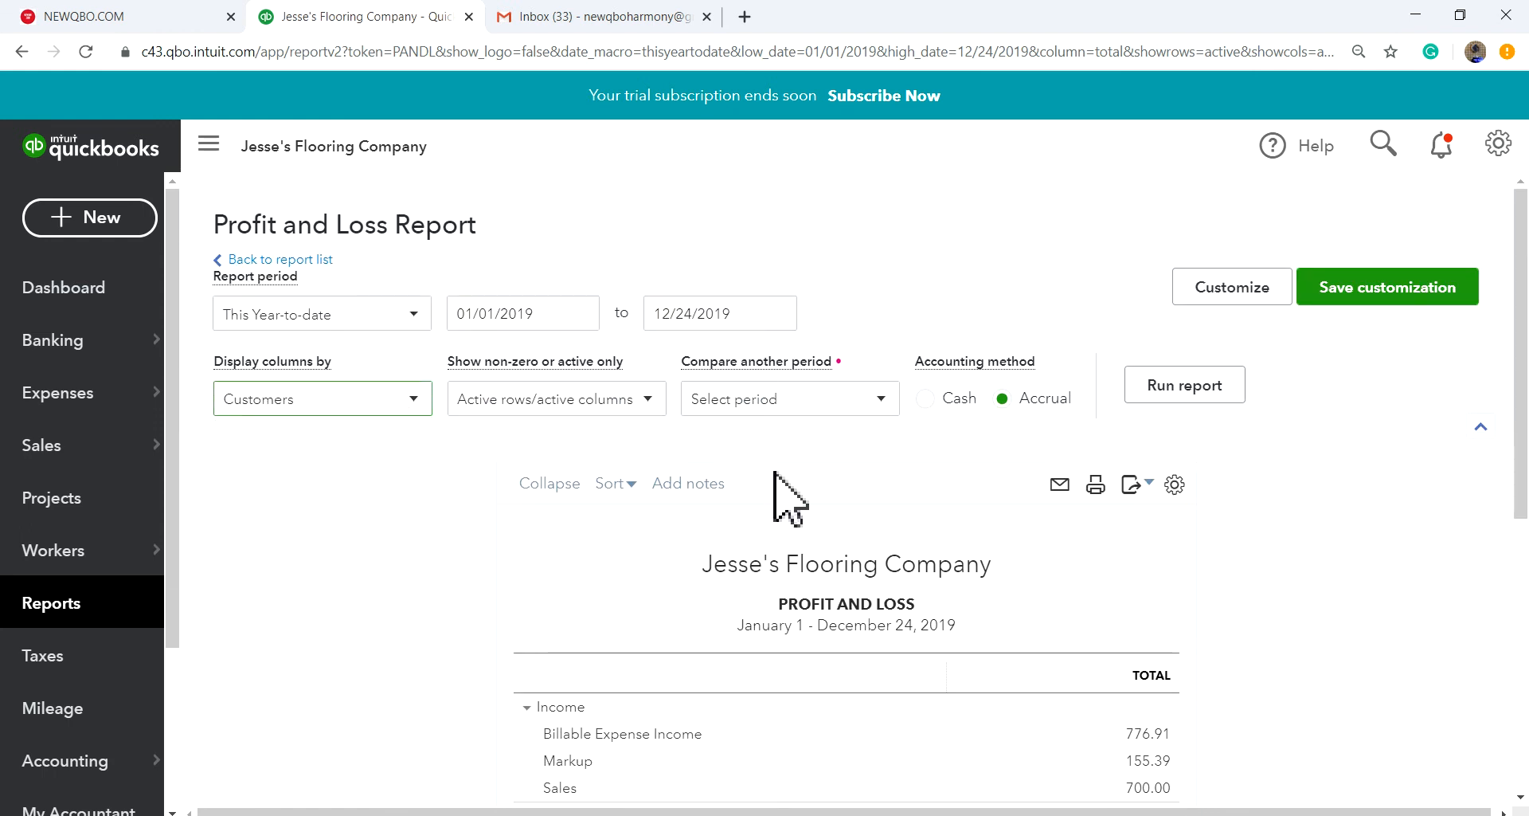
click(1171, 382)
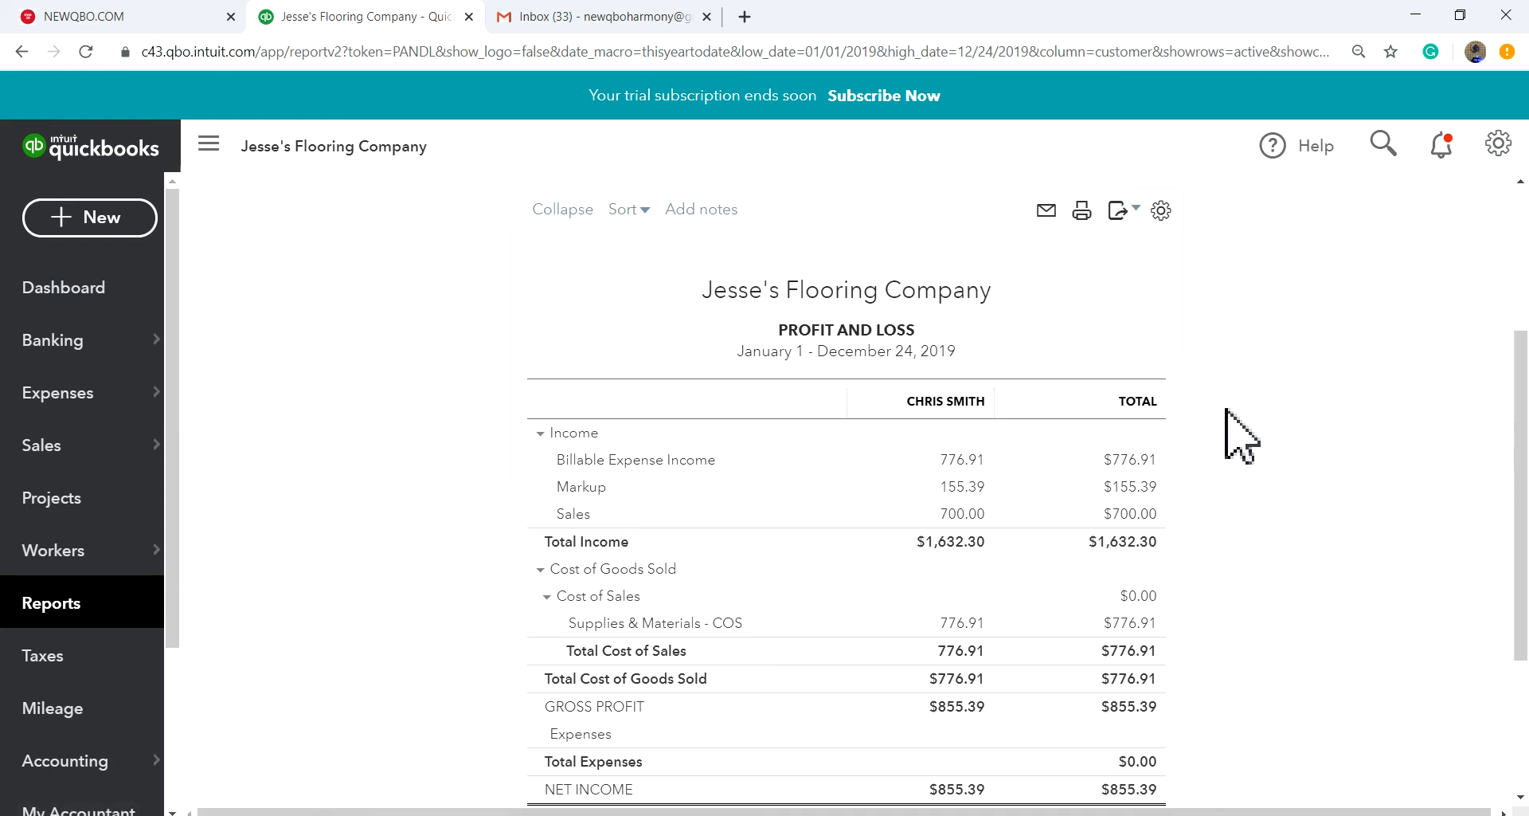
scroll(1279, 474, down, 3)
scroll(1277, 471, up, 2)
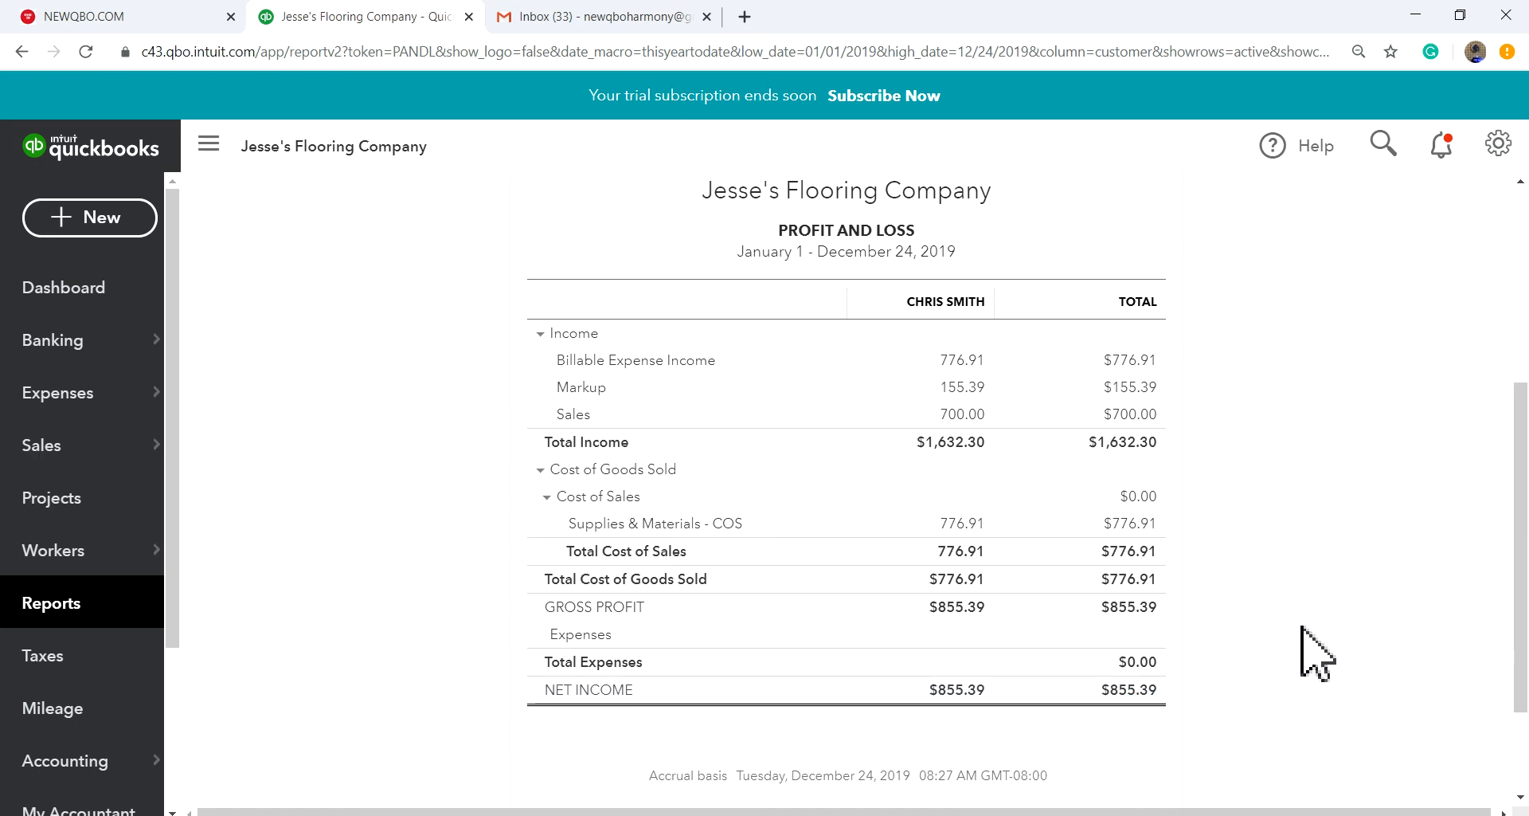
scroll(462, 390, up, 3)
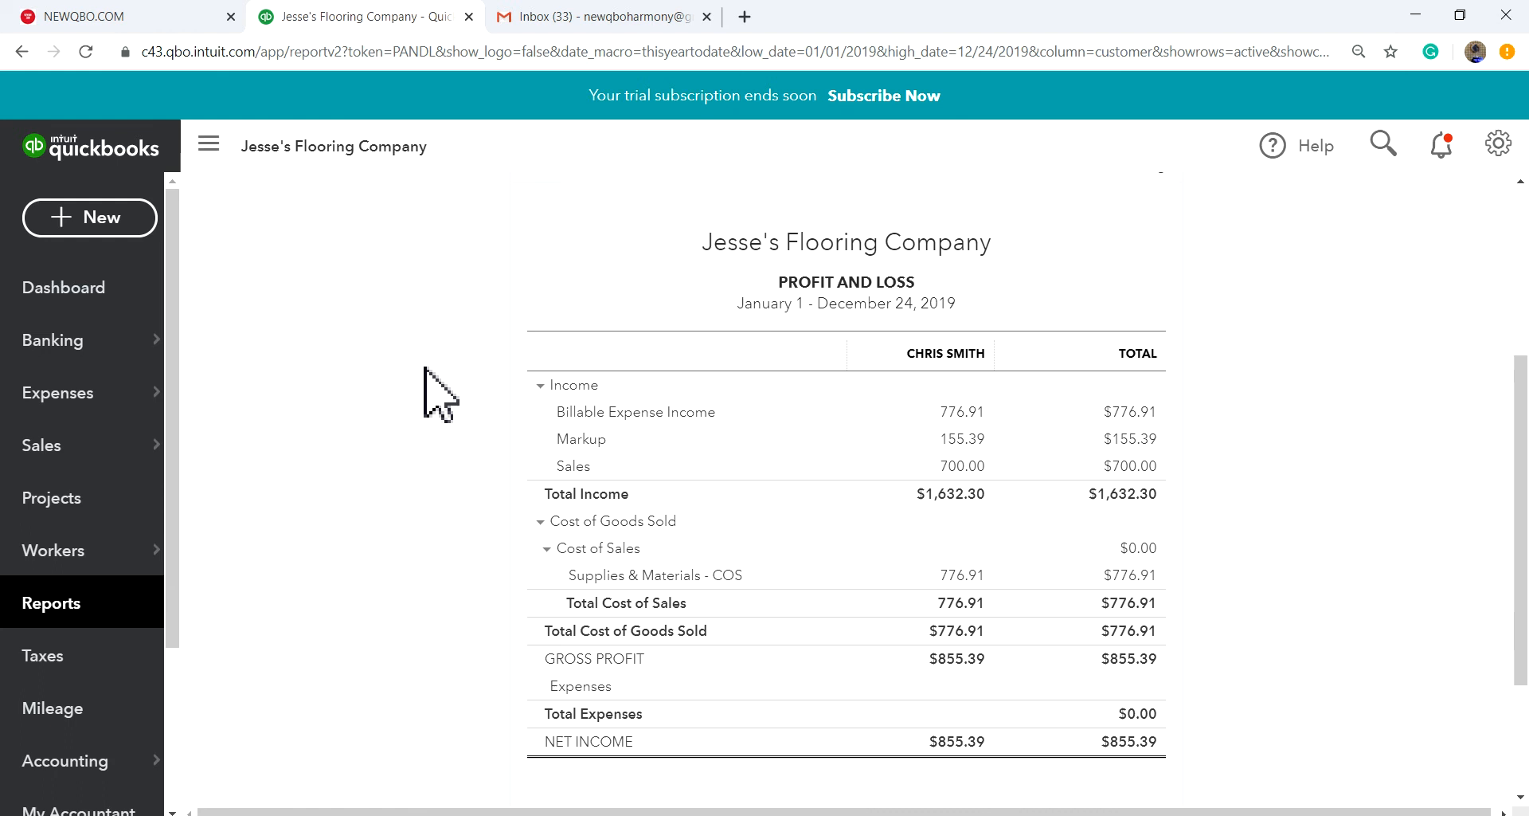
- Open the Banking page, where bank accounts are connected and transactions uploaded
mouse_move(68, 342)
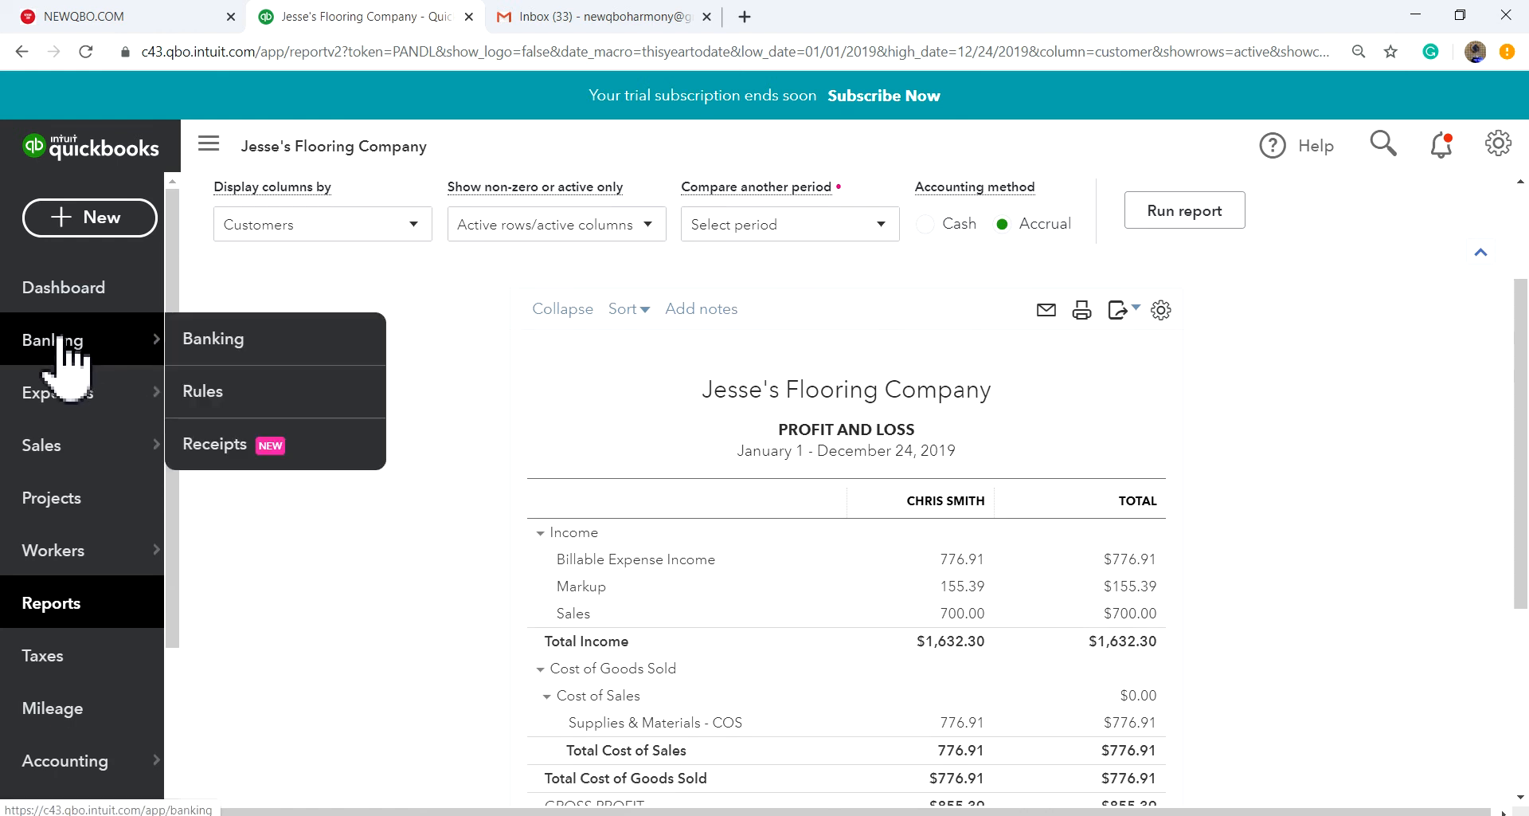
click(214, 339)
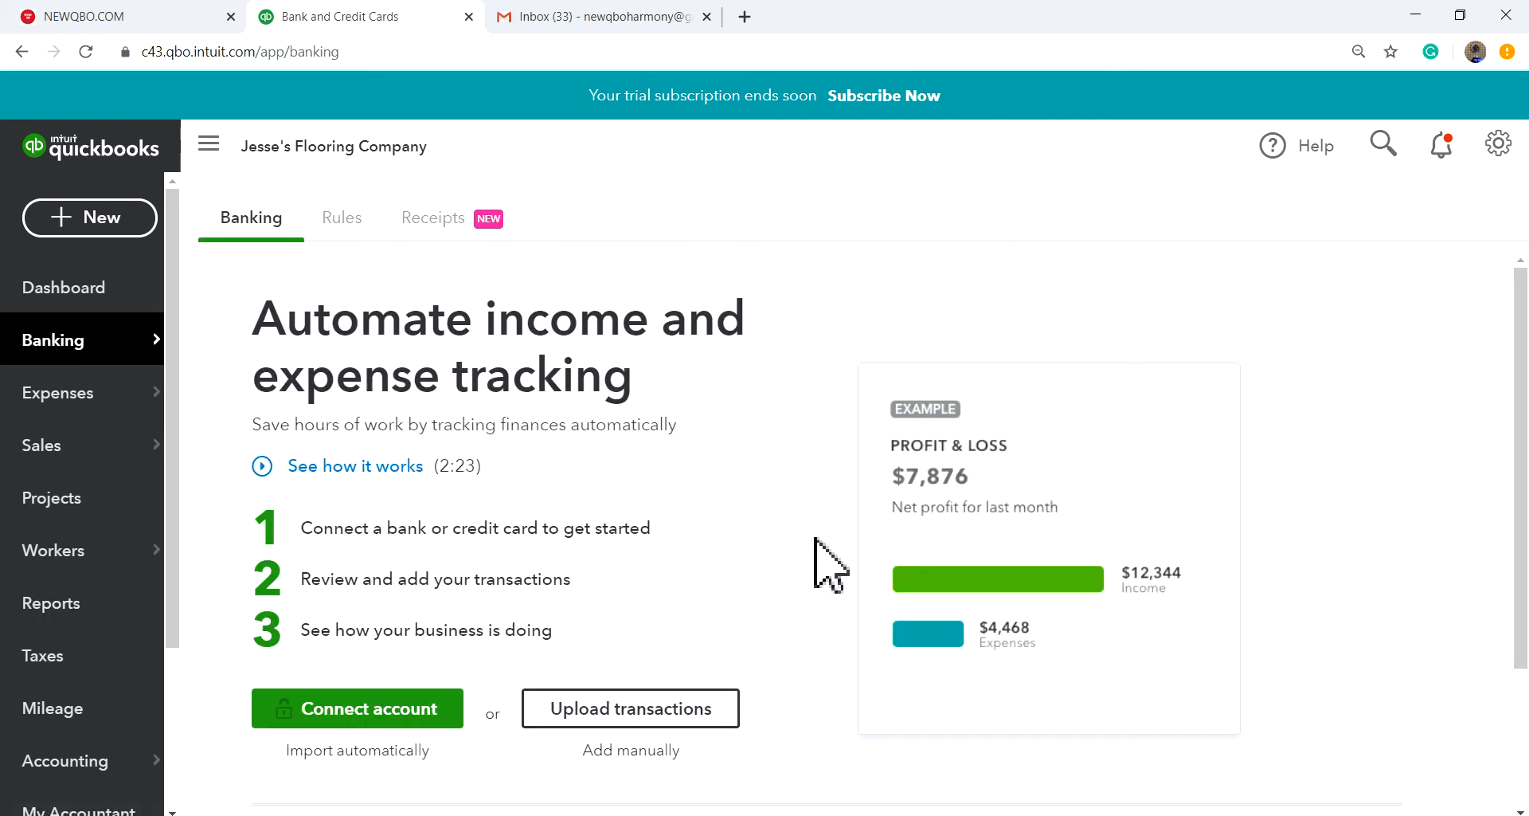
mouse_move(77, 341)
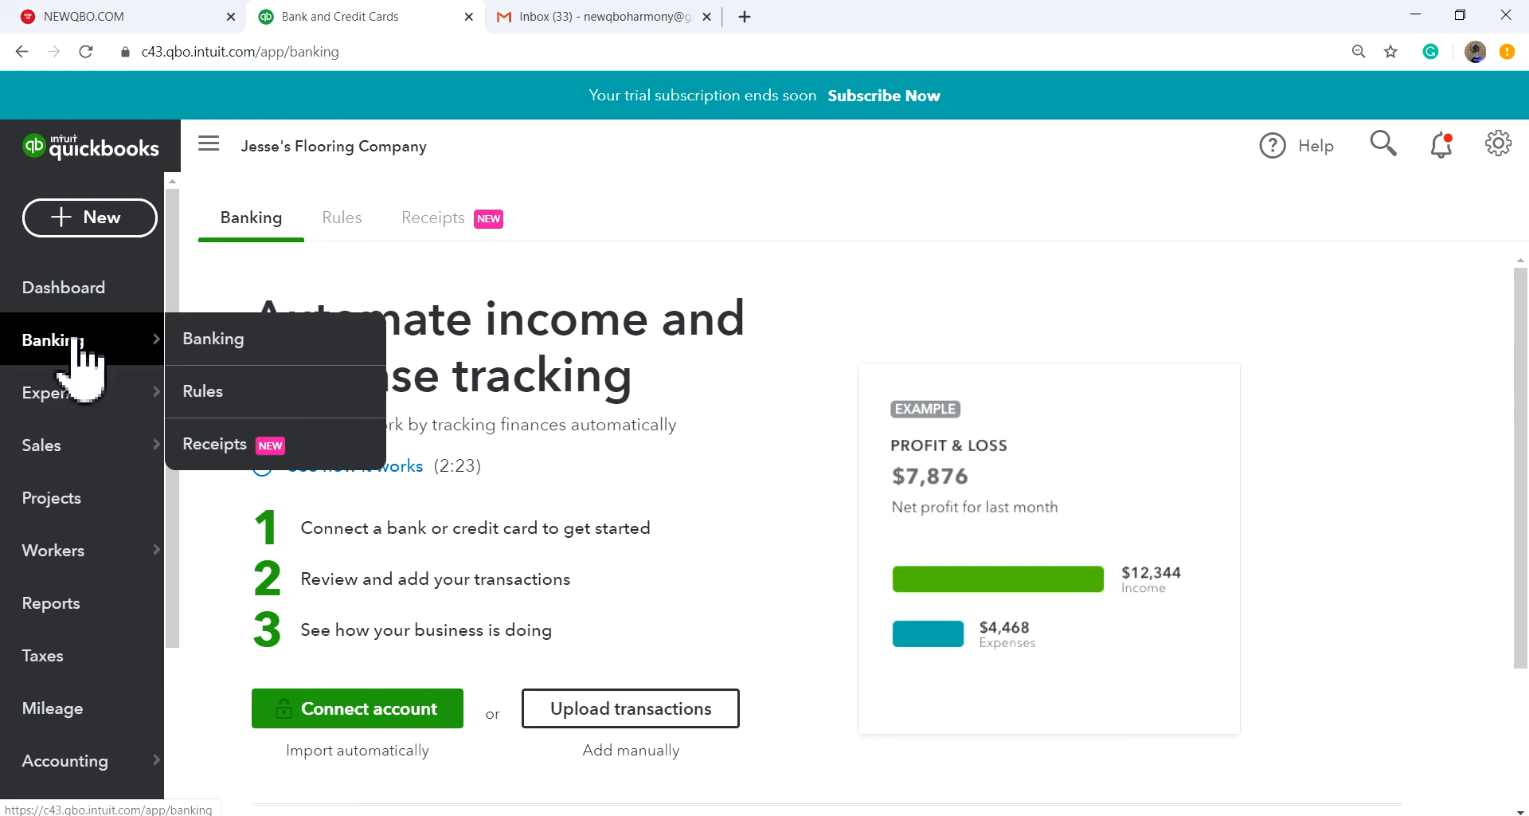
- Open the Receipts page under Banking, register the account's email for receipt forwarding, and dismiss the confirmation
click(444, 218)
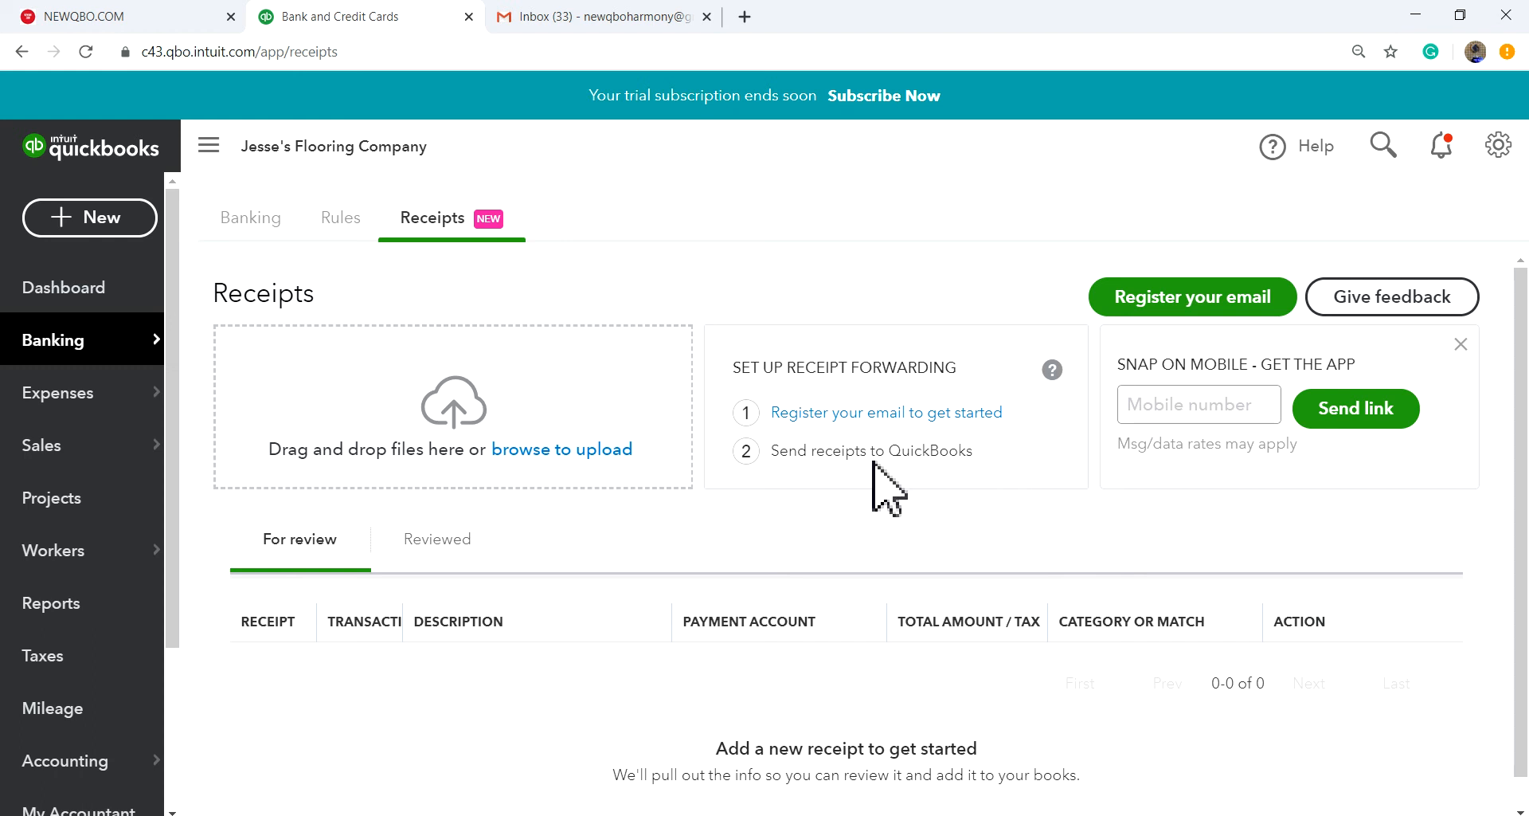
click(1155, 304)
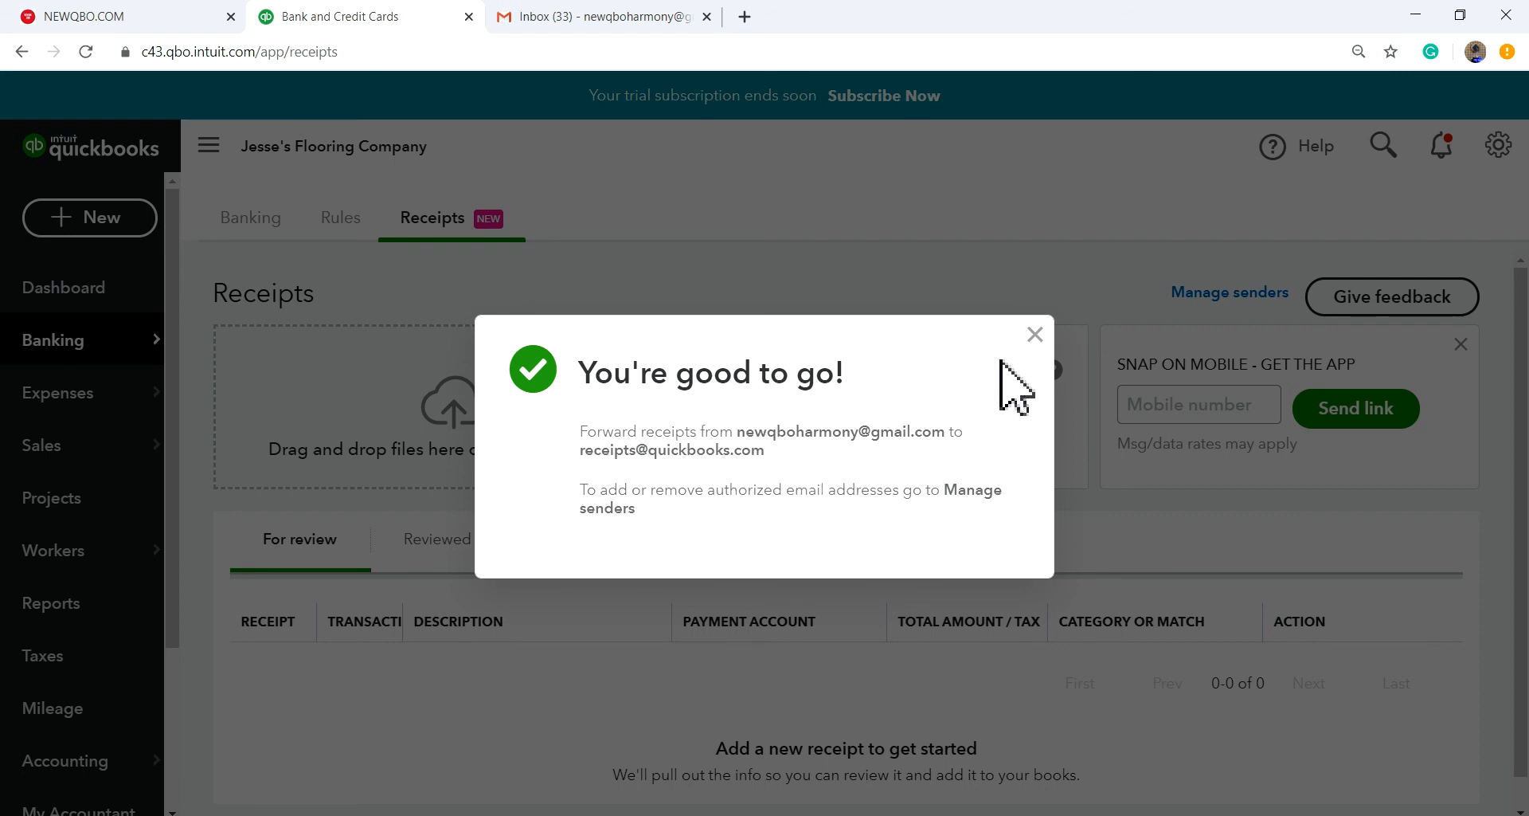
click(1035, 335)
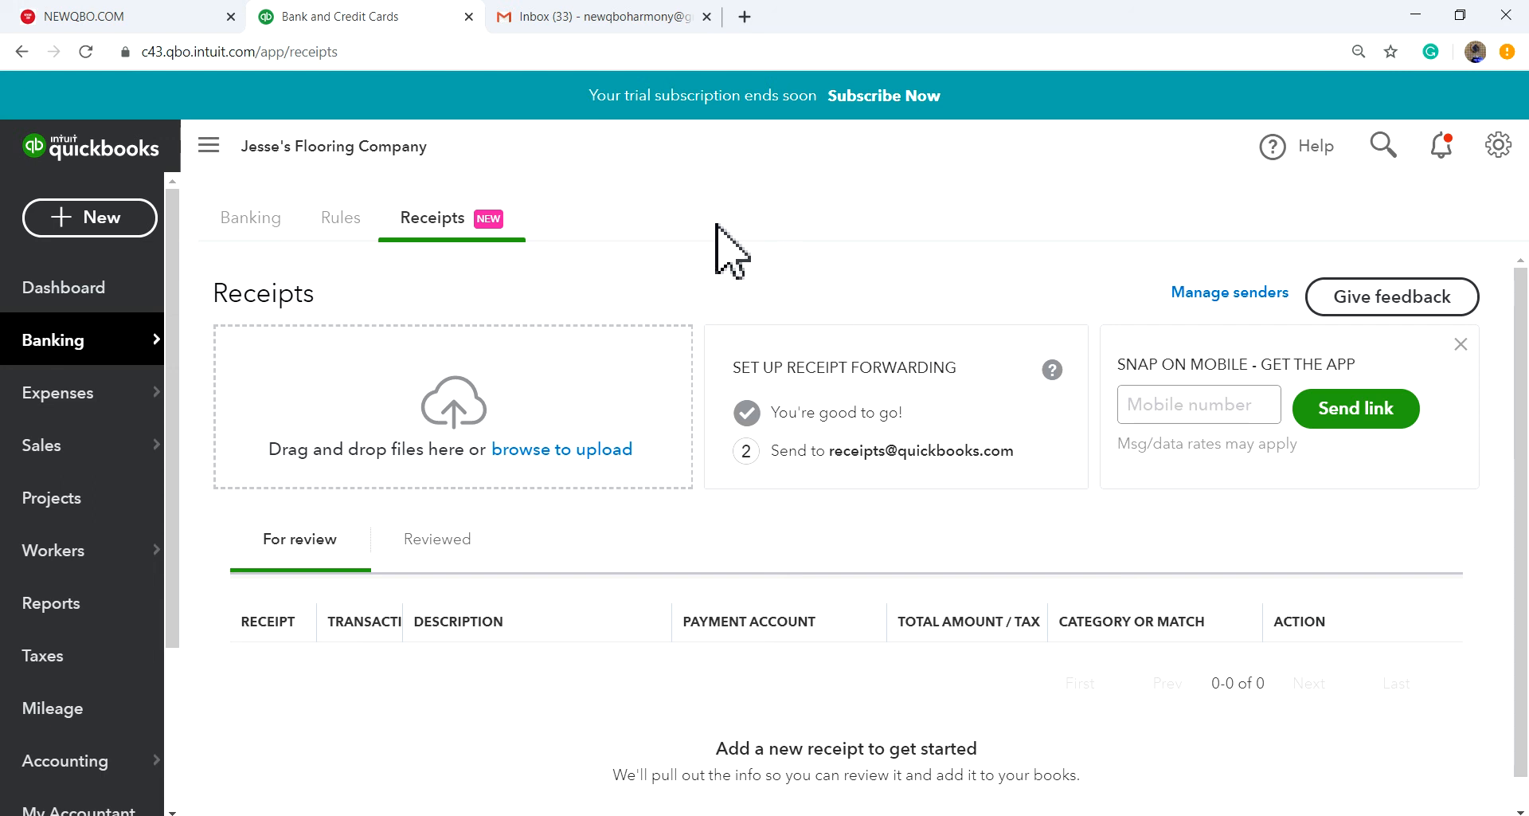
- Switch to the Gmail inbox and open the Invoice 1002 email to review its due date, line items and balance due
click(572, 22)
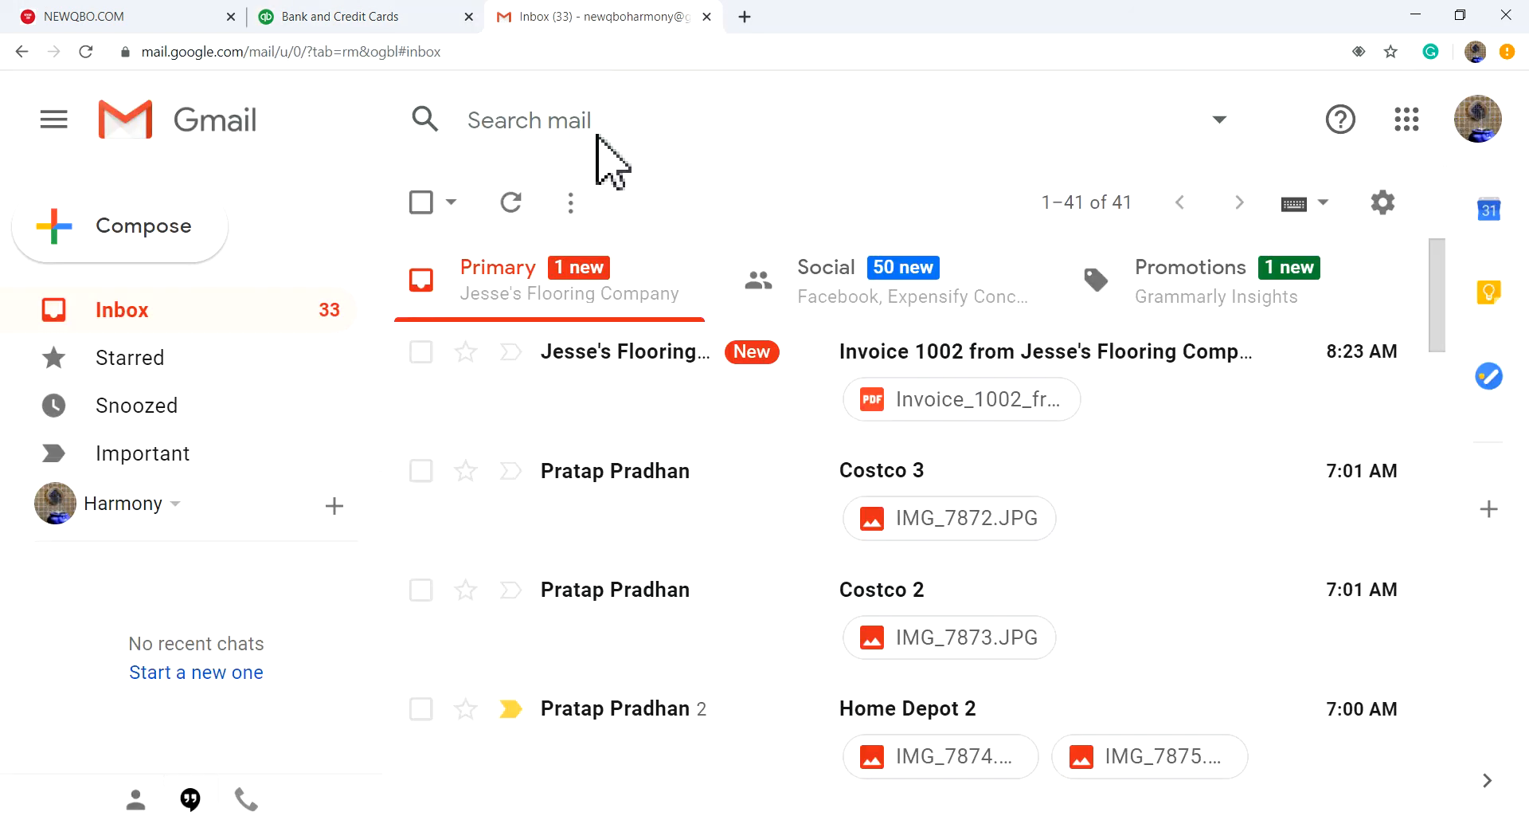
scroll(666, 460, down, 1)
scroll(673, 414, up, 1)
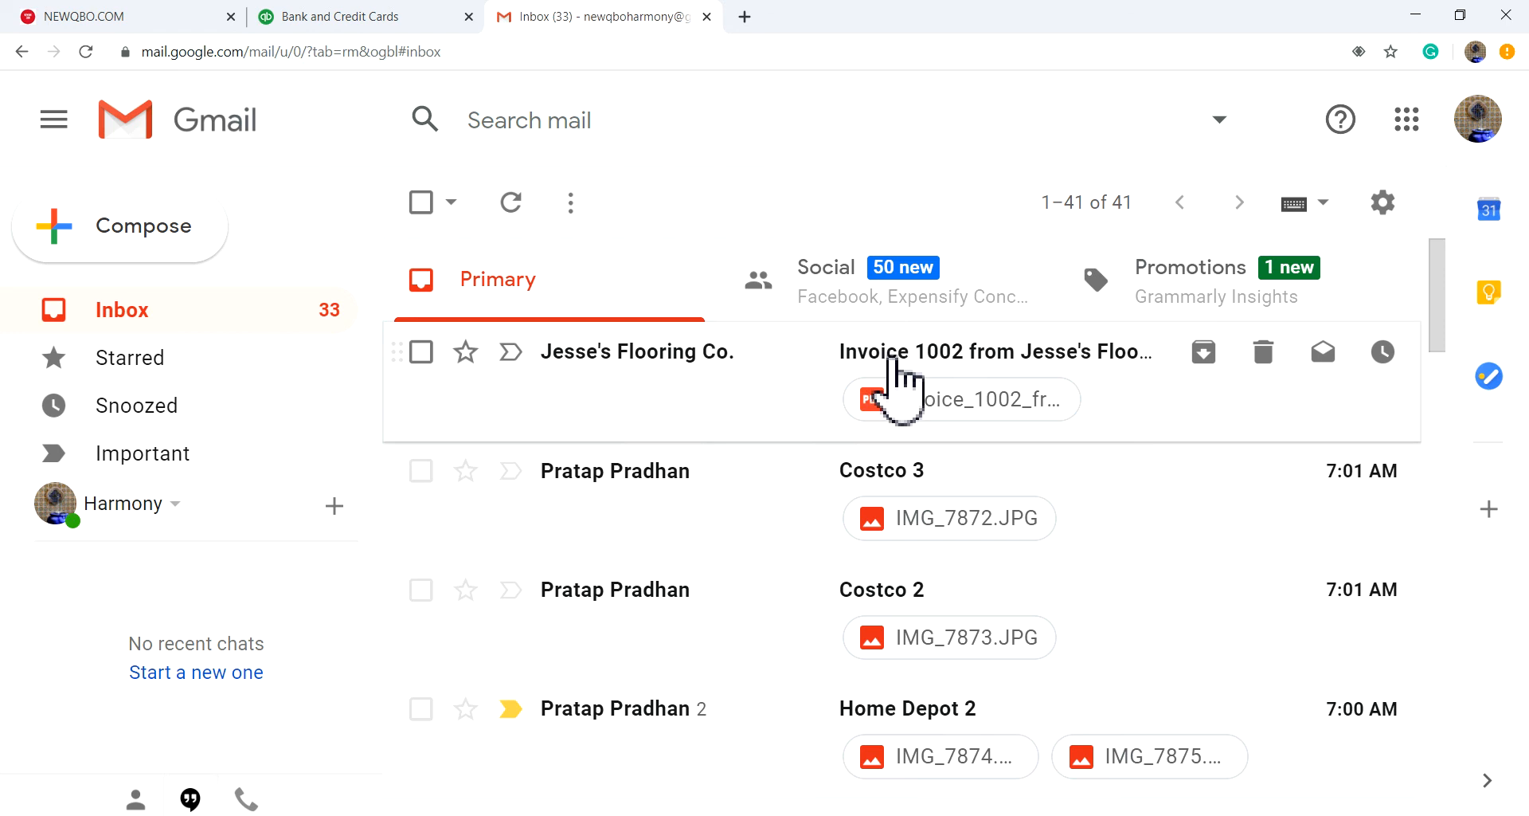
click(890, 361)
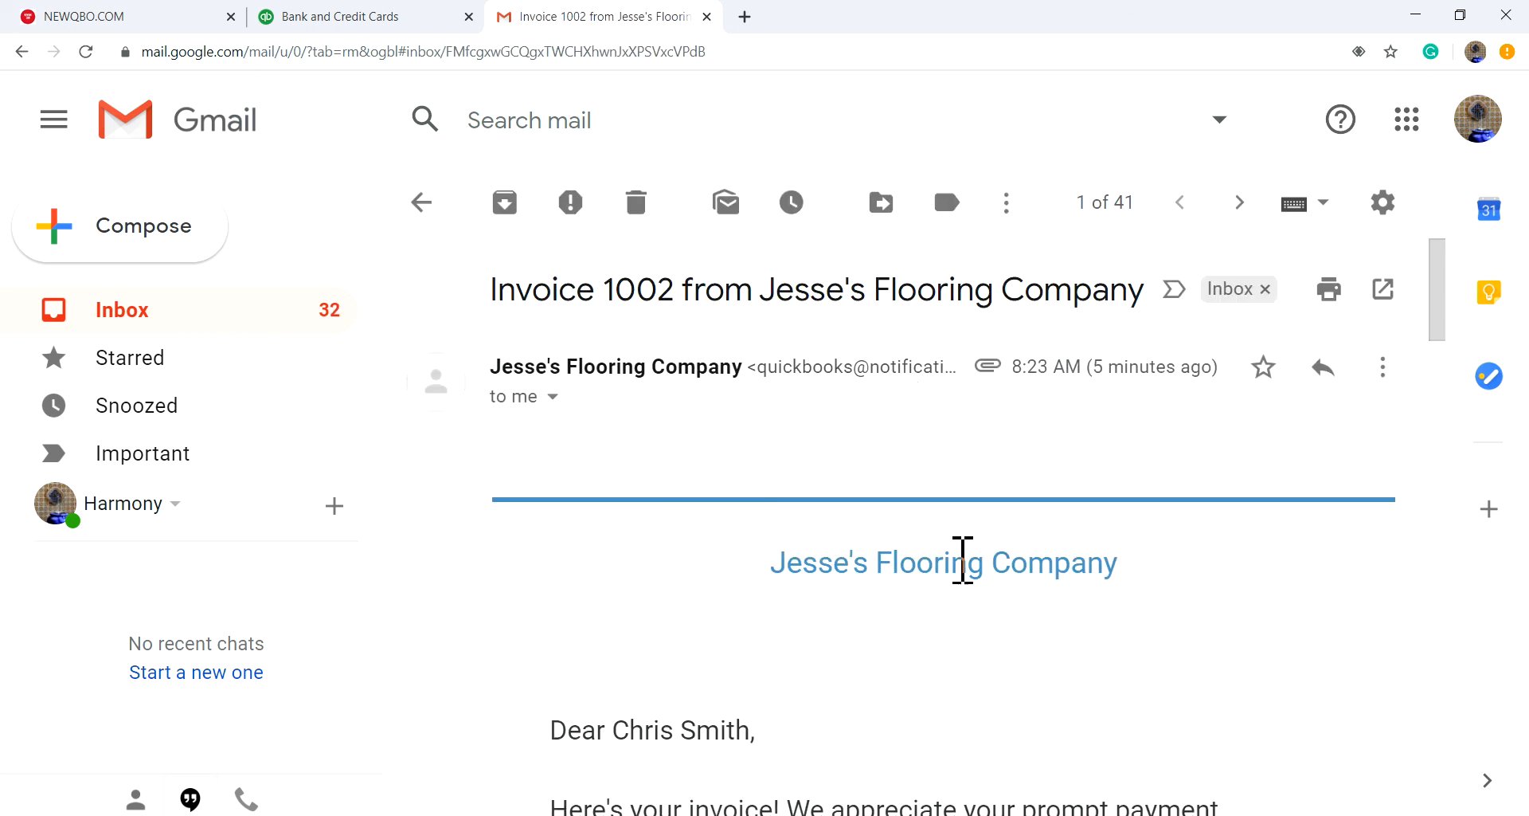
scroll(1116, 605, down, 3)
scroll(1144, 574, down, 10)
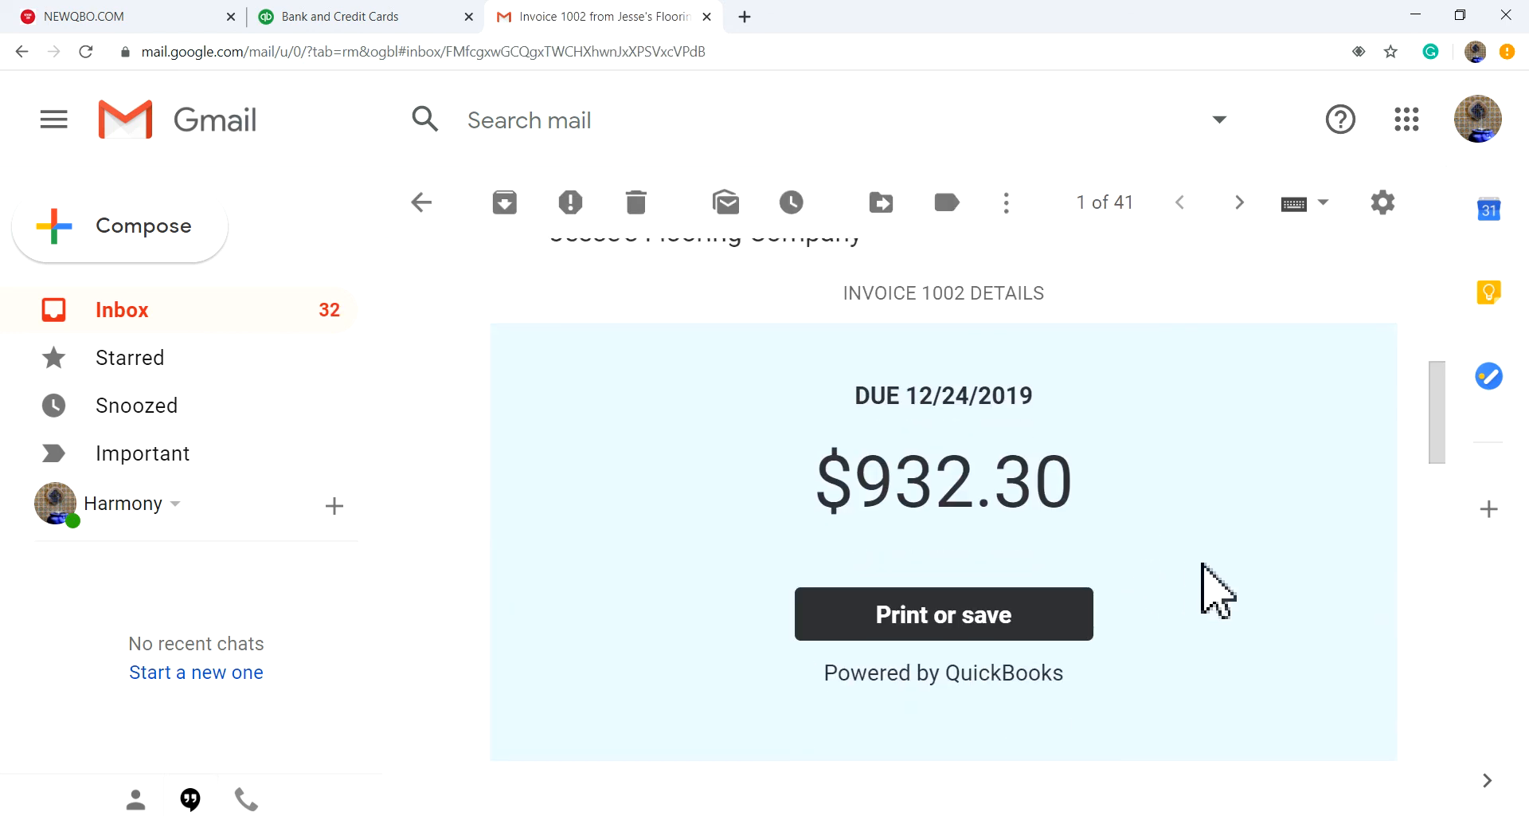
scroll(1202, 587, down, 4)
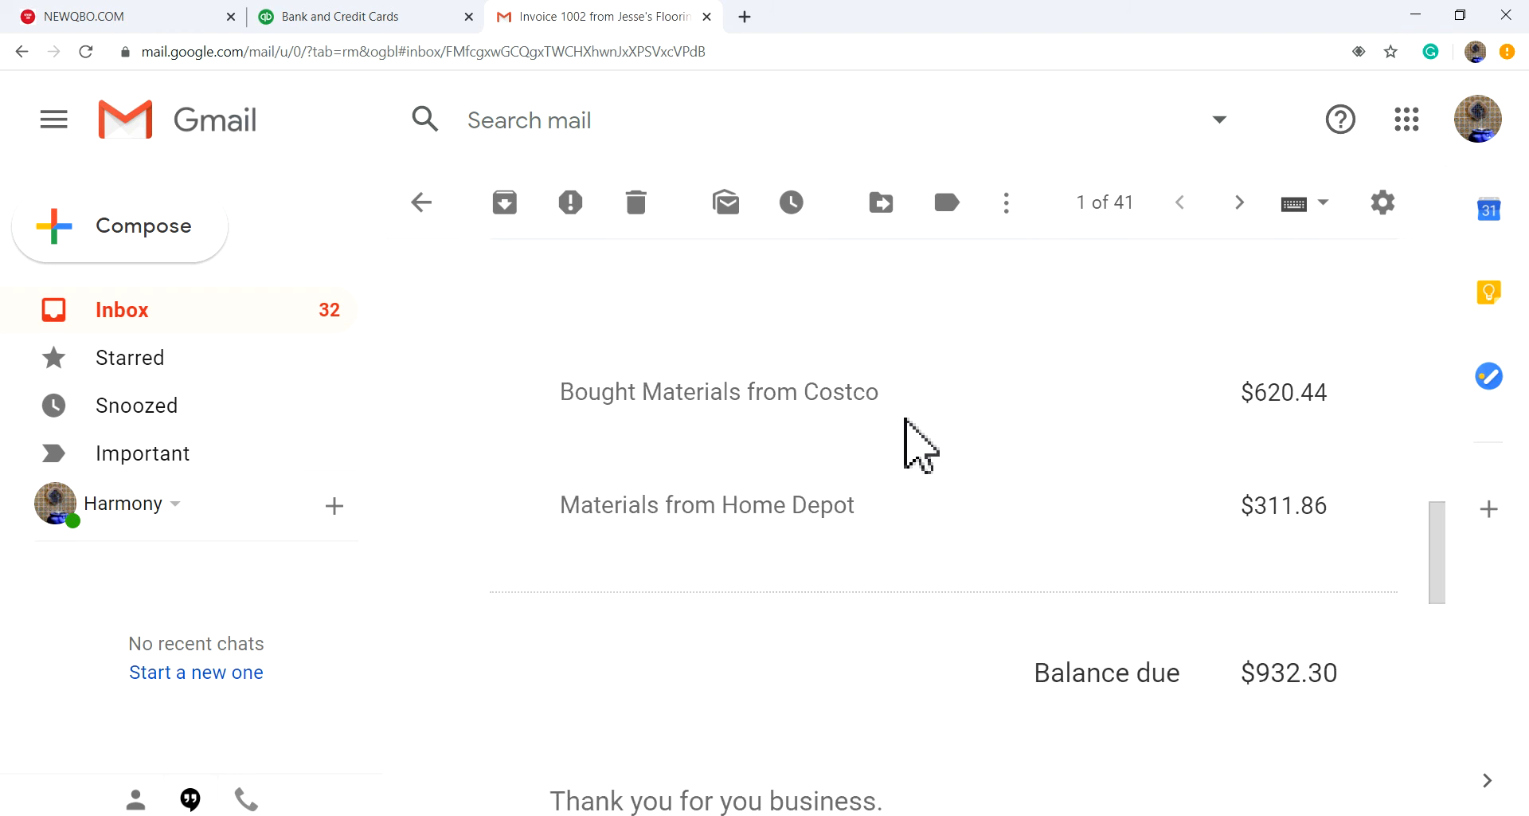
scroll(916, 458, up, 1)
scroll(916, 458, down, 2)
scroll(671, 464, up, 8)
scroll(671, 465, up, 5)
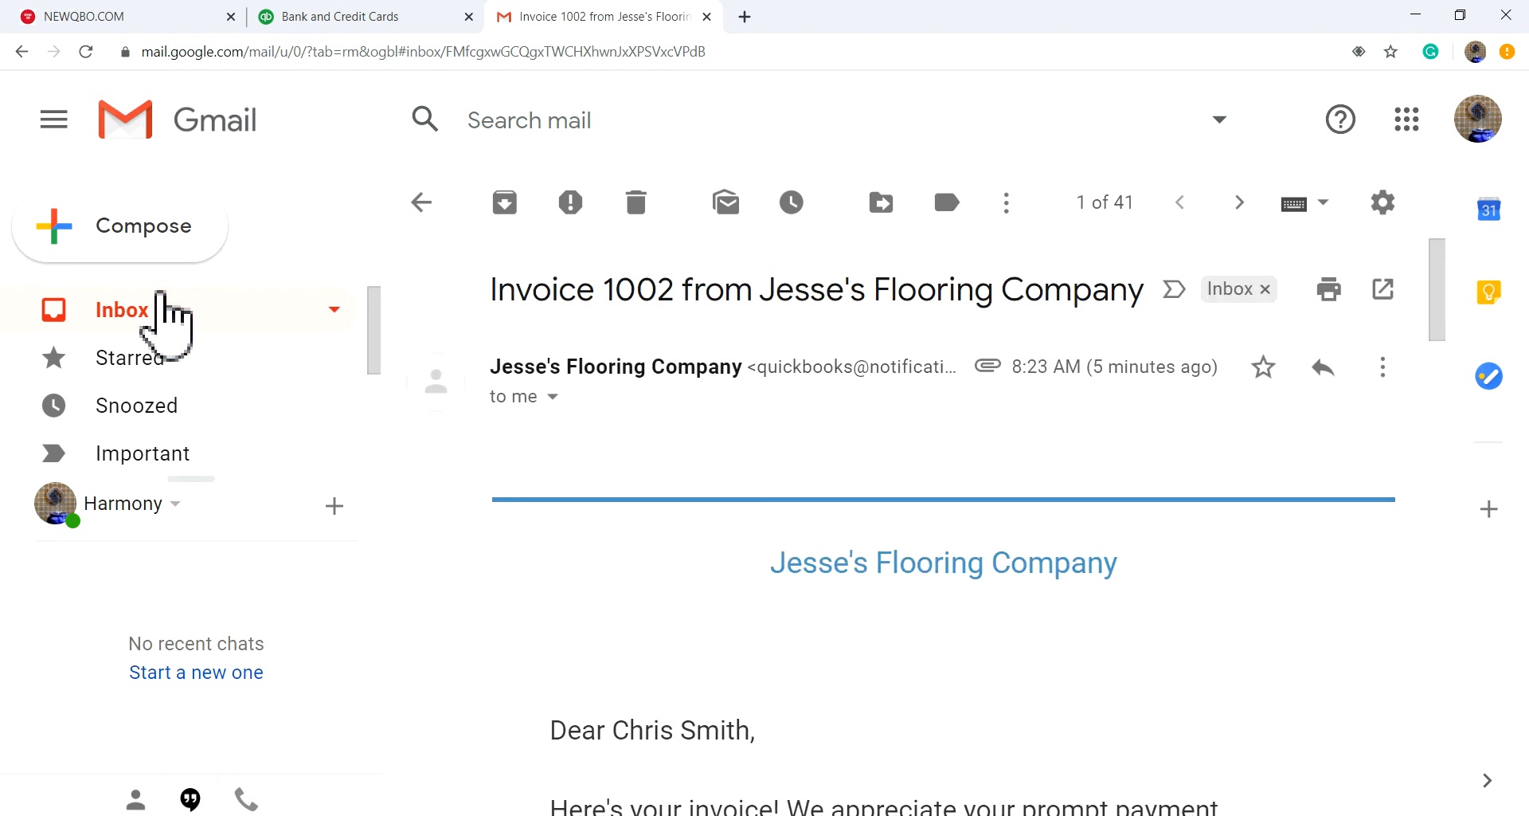
- Return to the inbox, open the Costco 3 email and start forwarding it with its receipt image
click(147, 319)
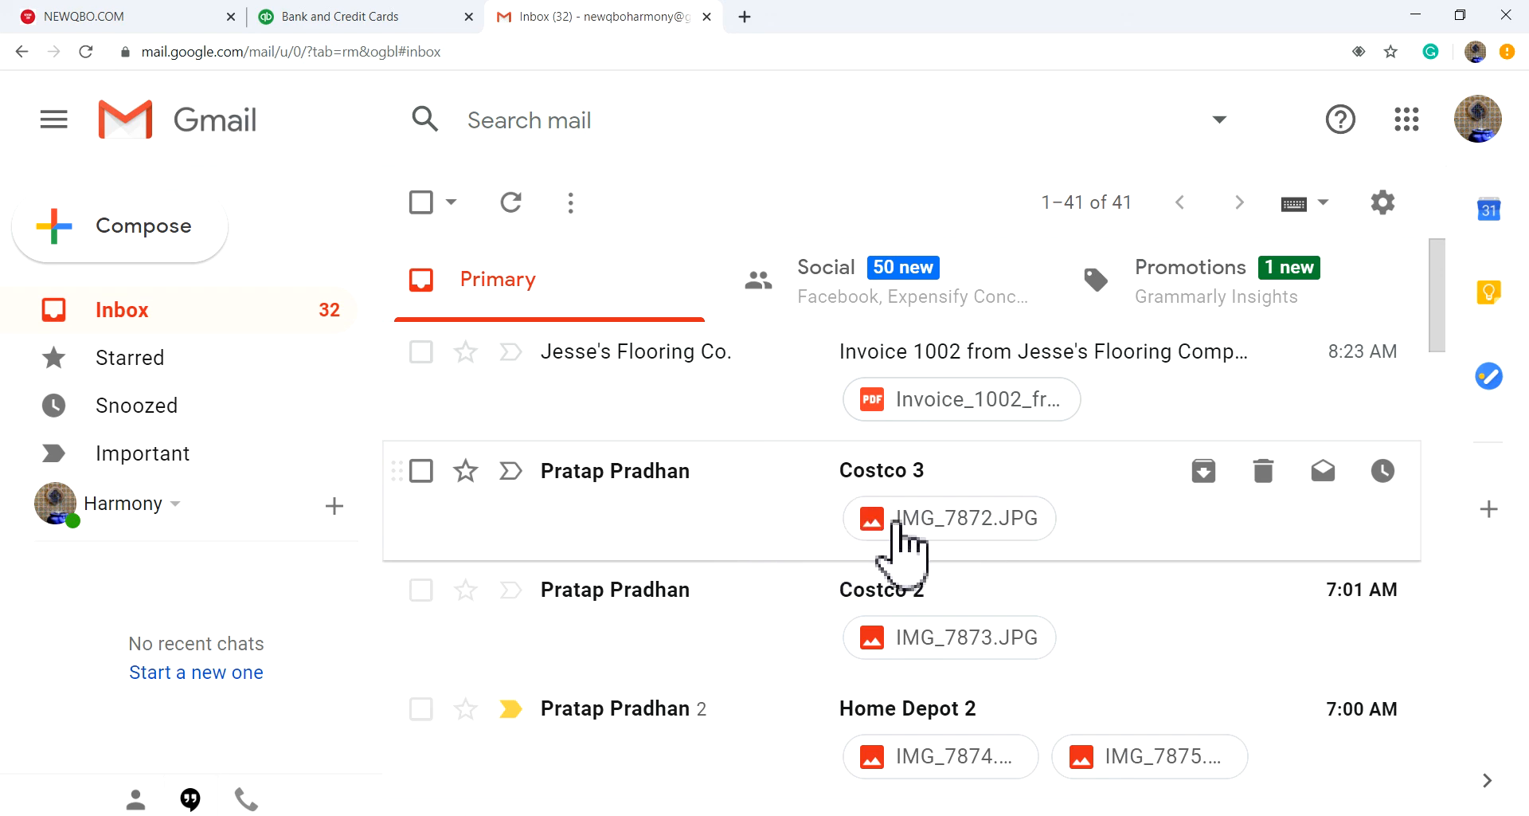
click(635, 476)
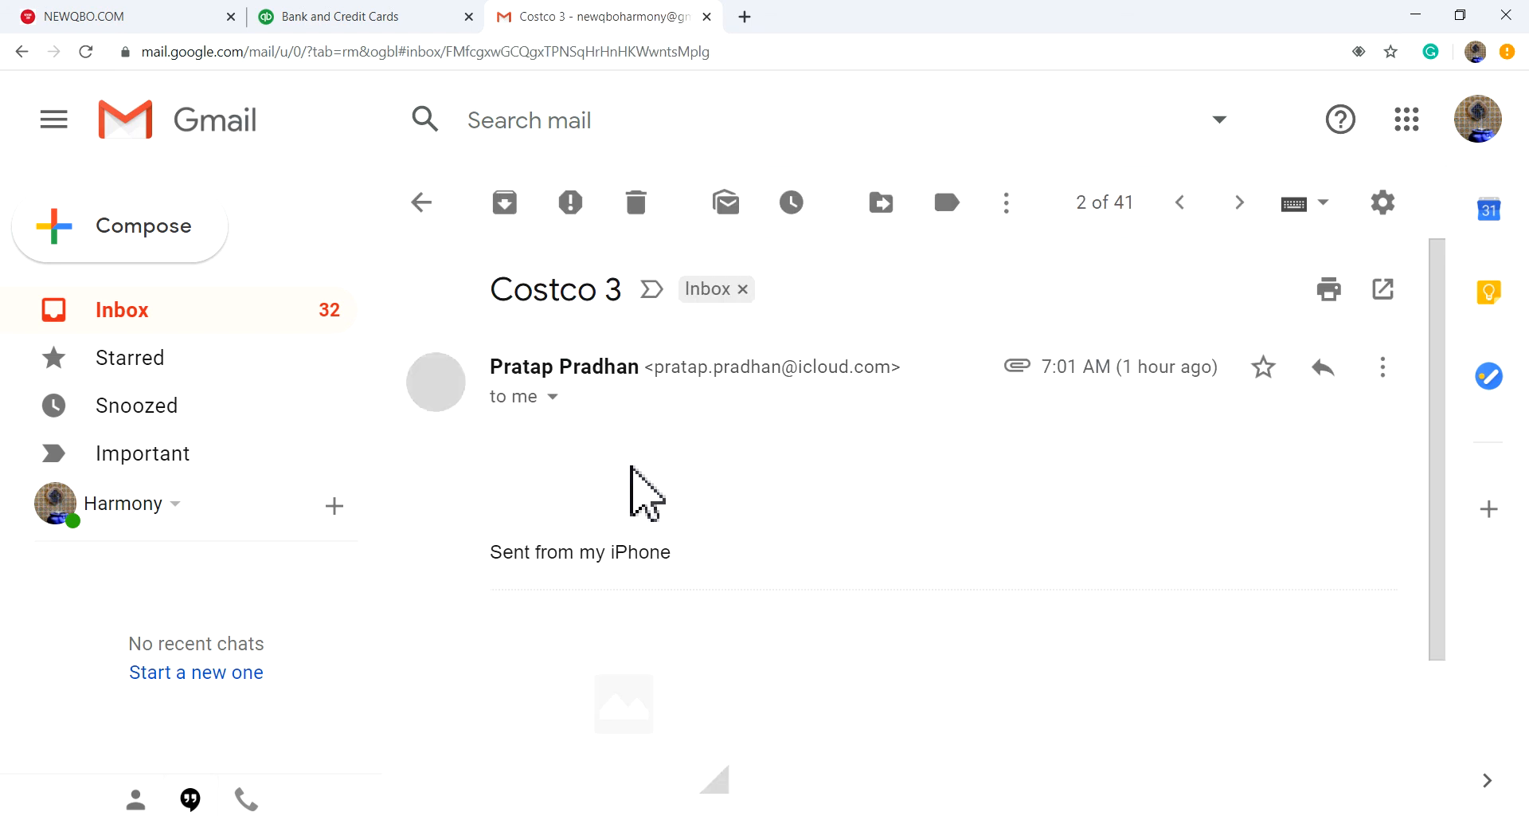
scroll(718, 494, down, 1)
scroll(729, 511, down, 2)
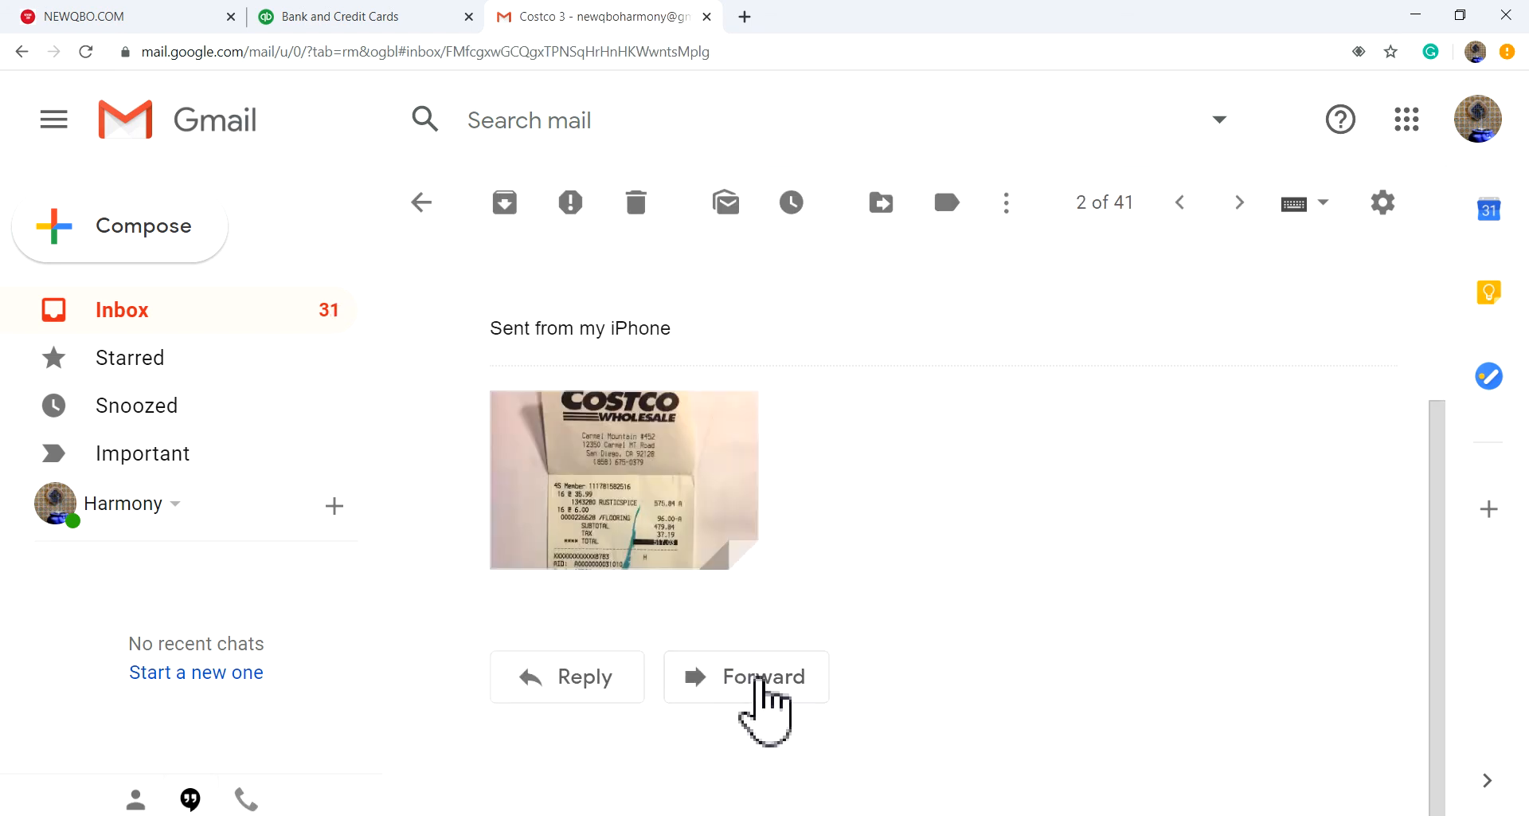
click(759, 679)
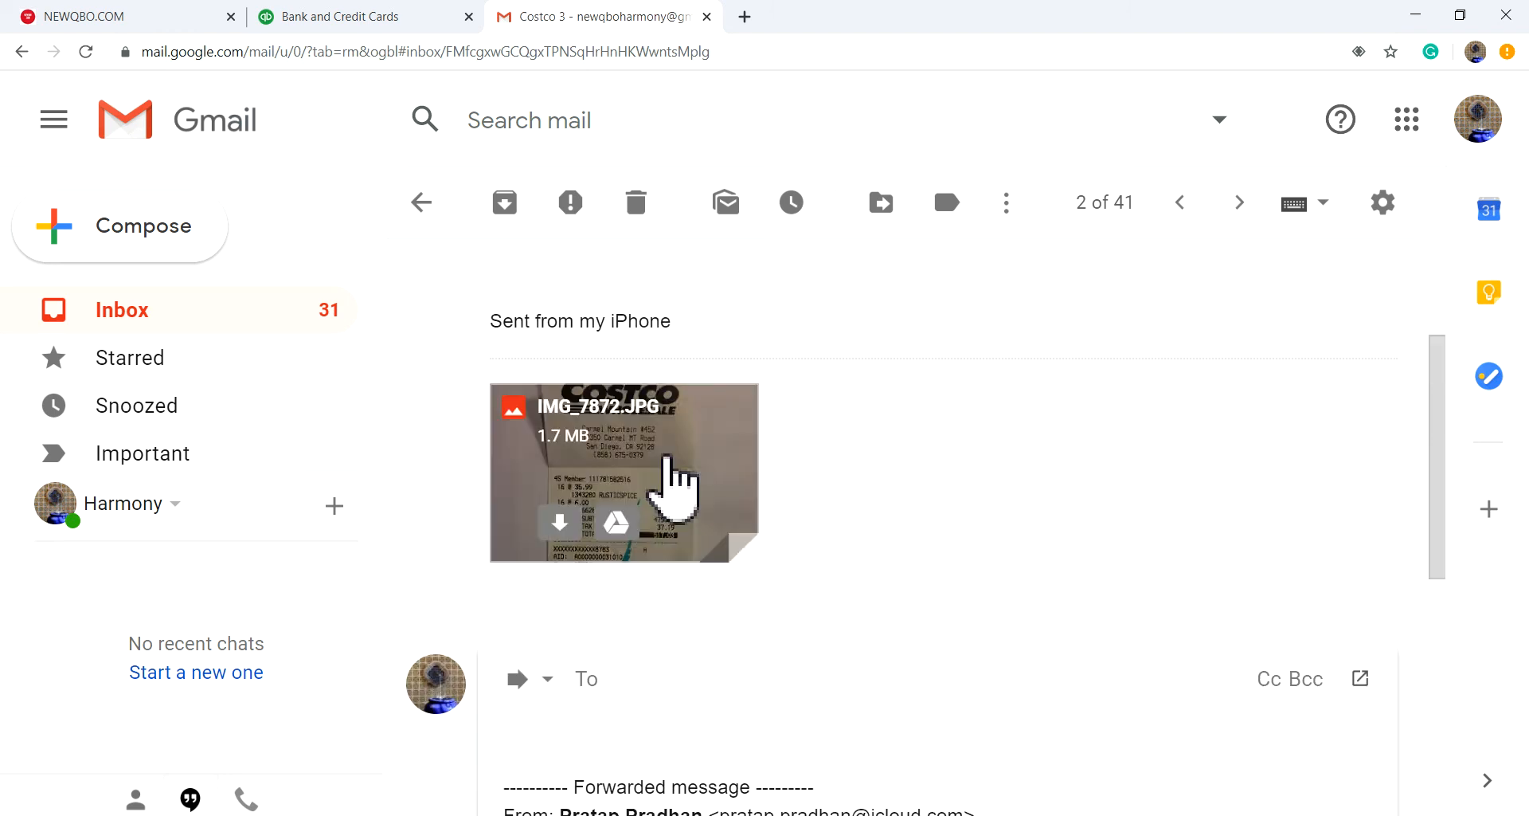
scroll(583, 303, up, 3)
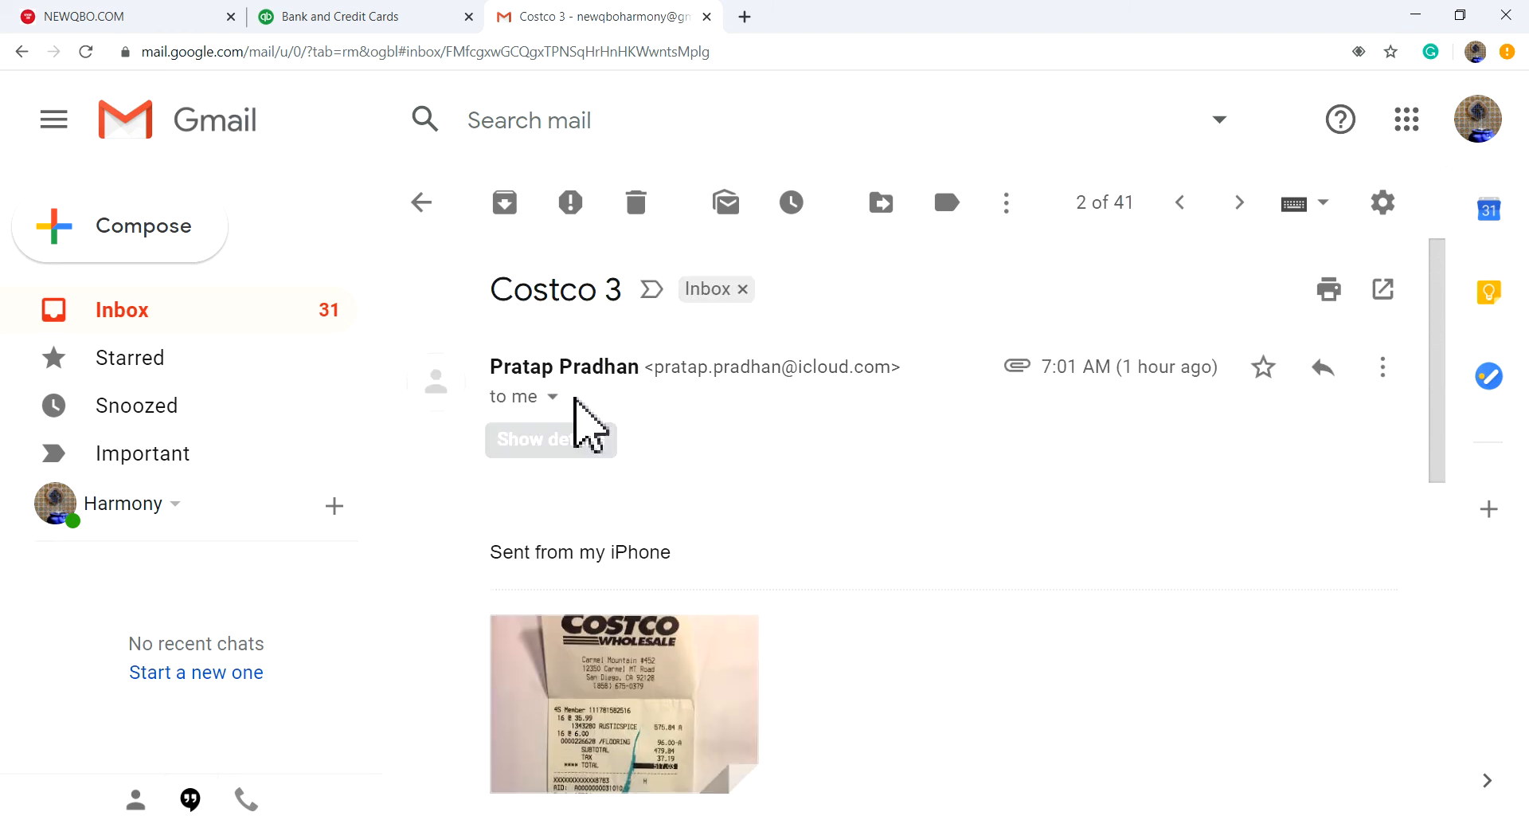
scroll(582, 406, down, 1)
scroll(584, 404, down, 3)
scroll(595, 391, up, 3)
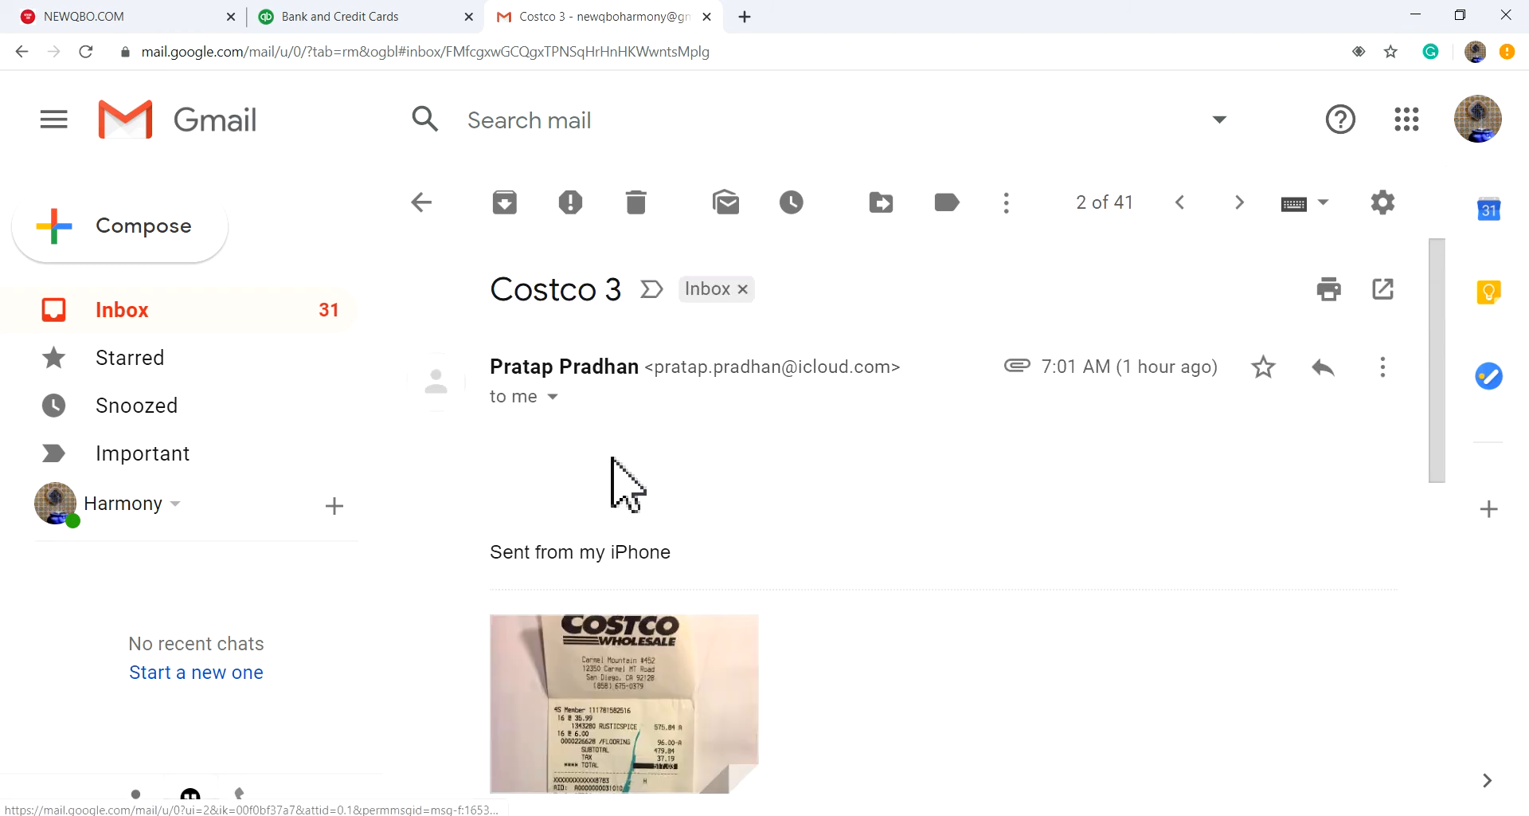
- Address the Costco 3 forward to the QuickBooks receipts address, send it, and return to the inbox
scroll(614, 459, down, 5)
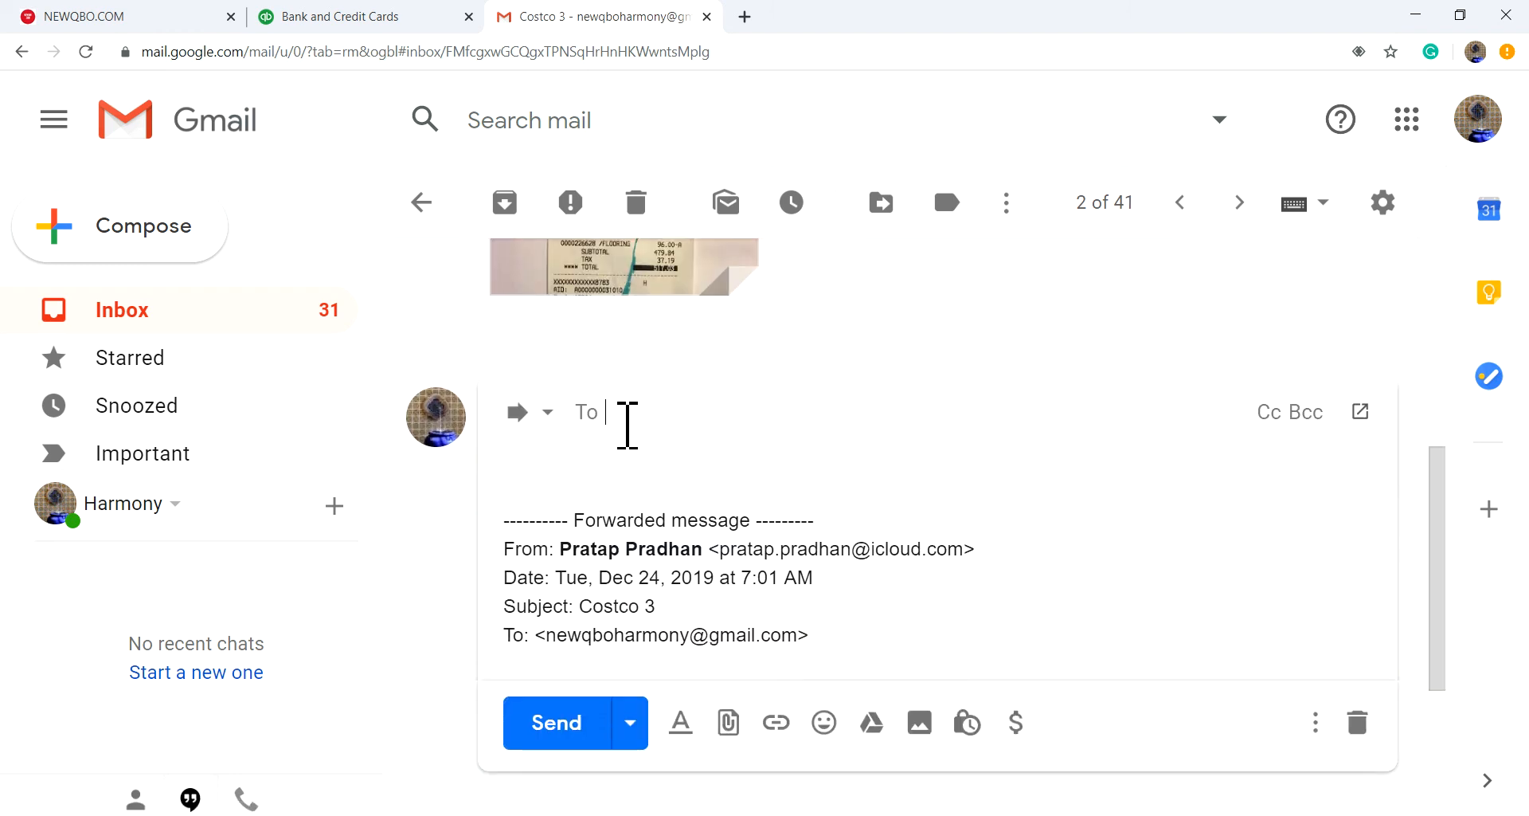
text(rec)
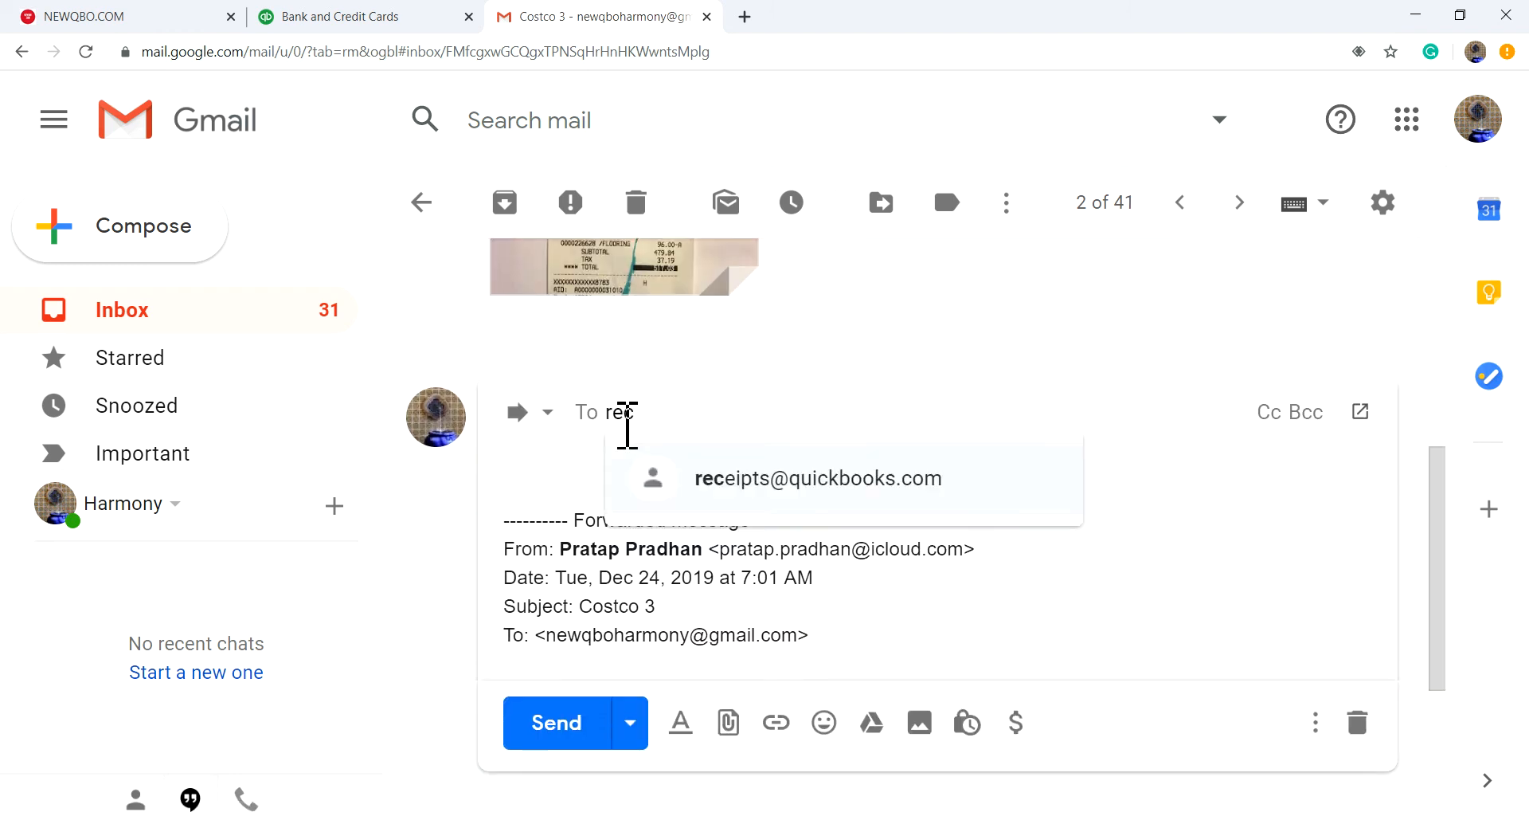
mouse_move(773, 490)
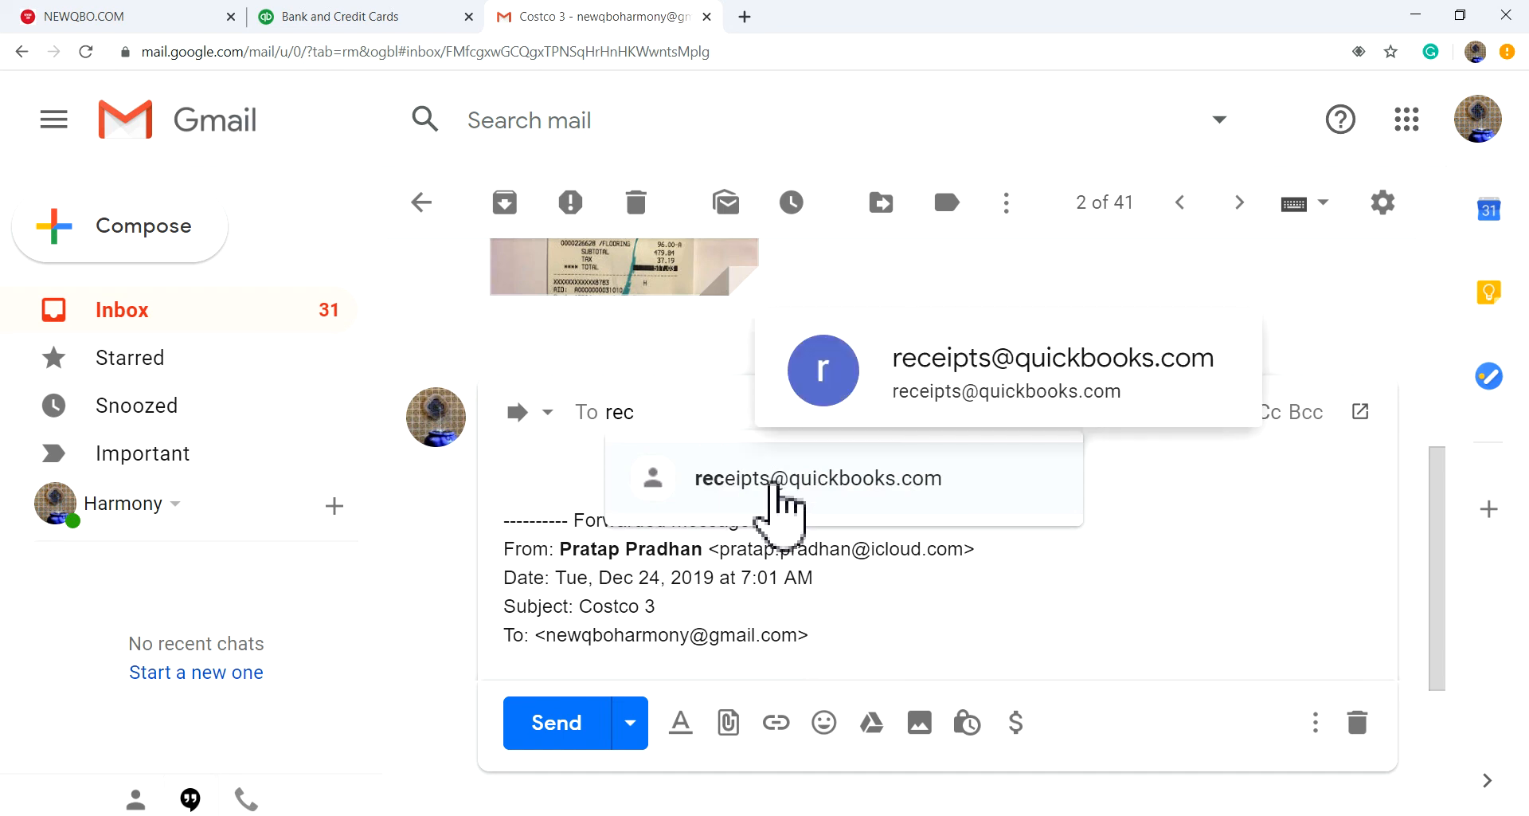
click(777, 486)
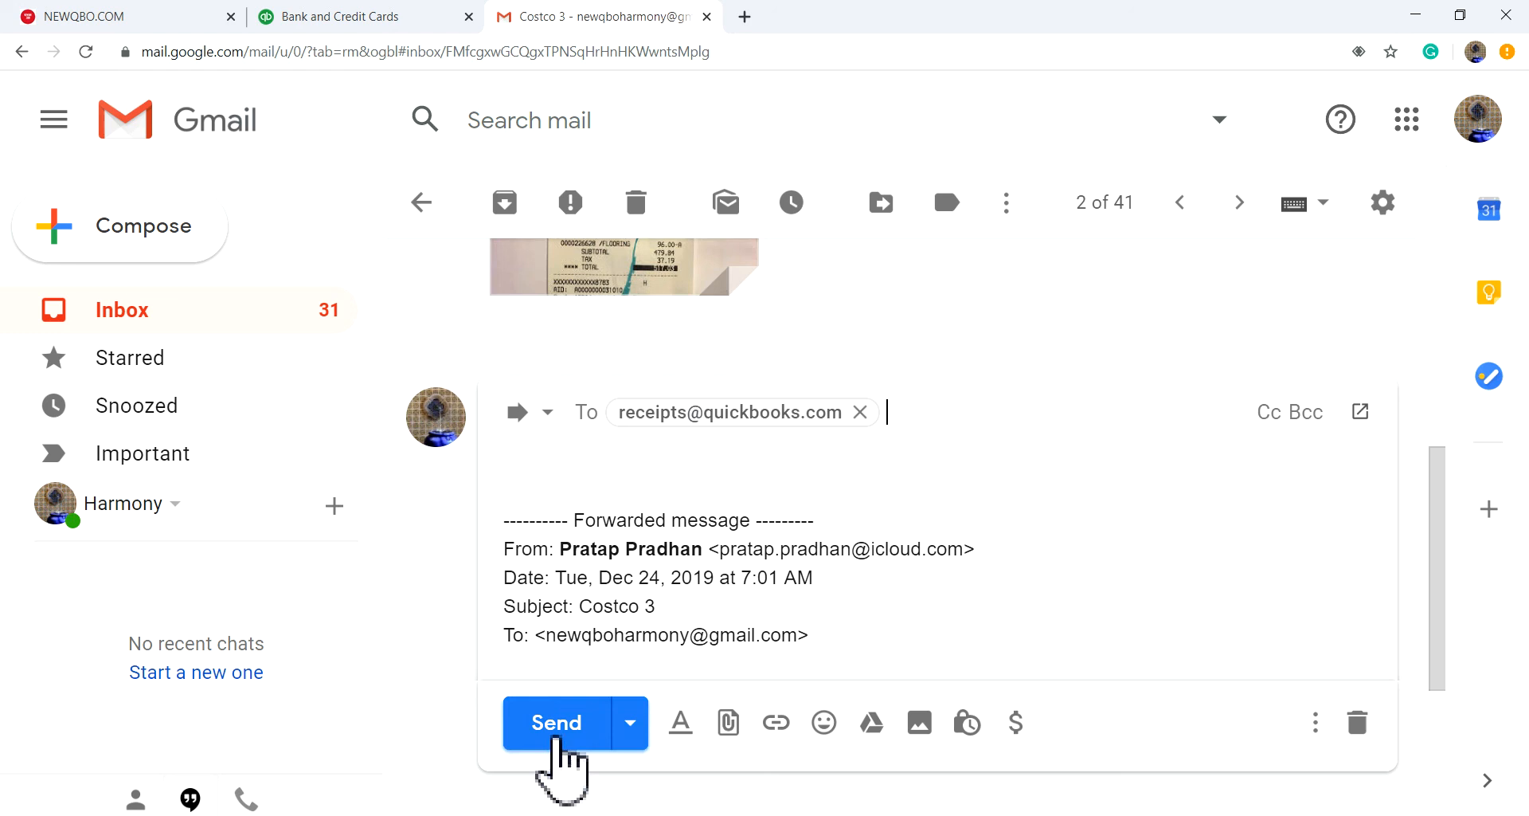
click(555, 737)
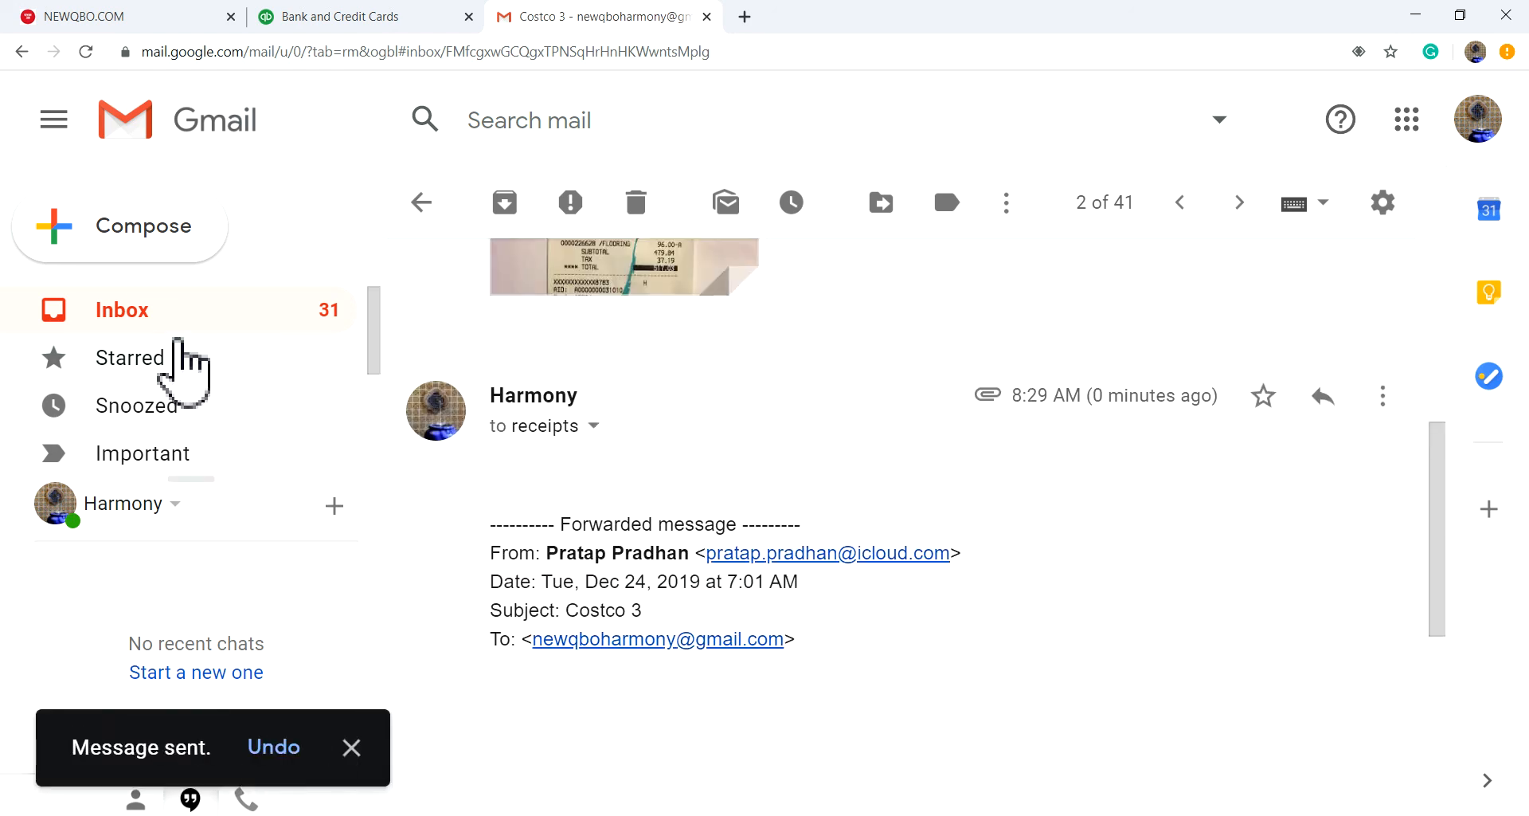
click(142, 316)
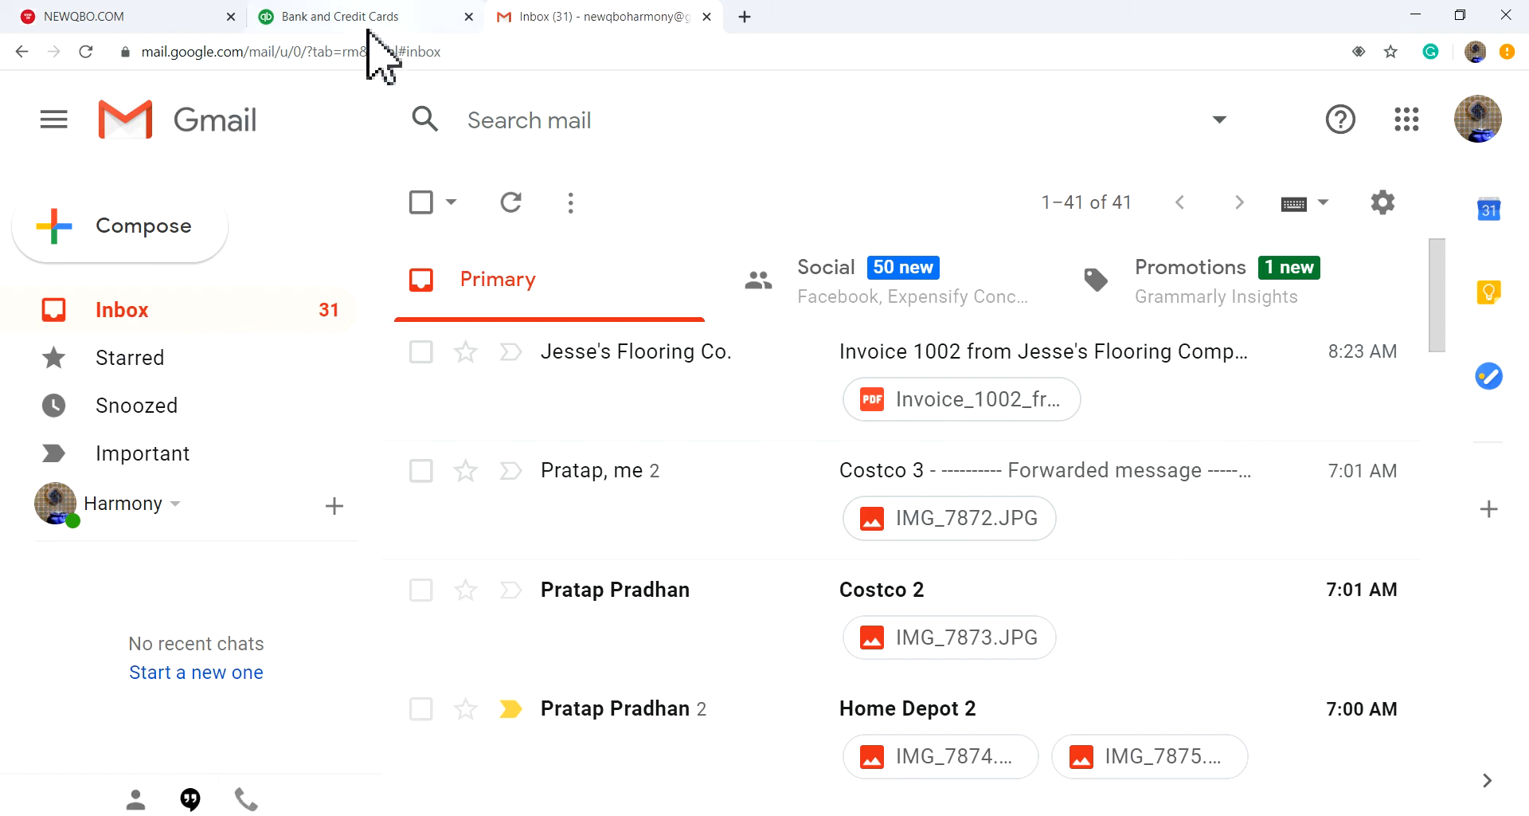
- Switch to QuickBooks and reopen the Receipts page through the Dashboard to check the For review list for the forwarded receipt
click(348, 17)
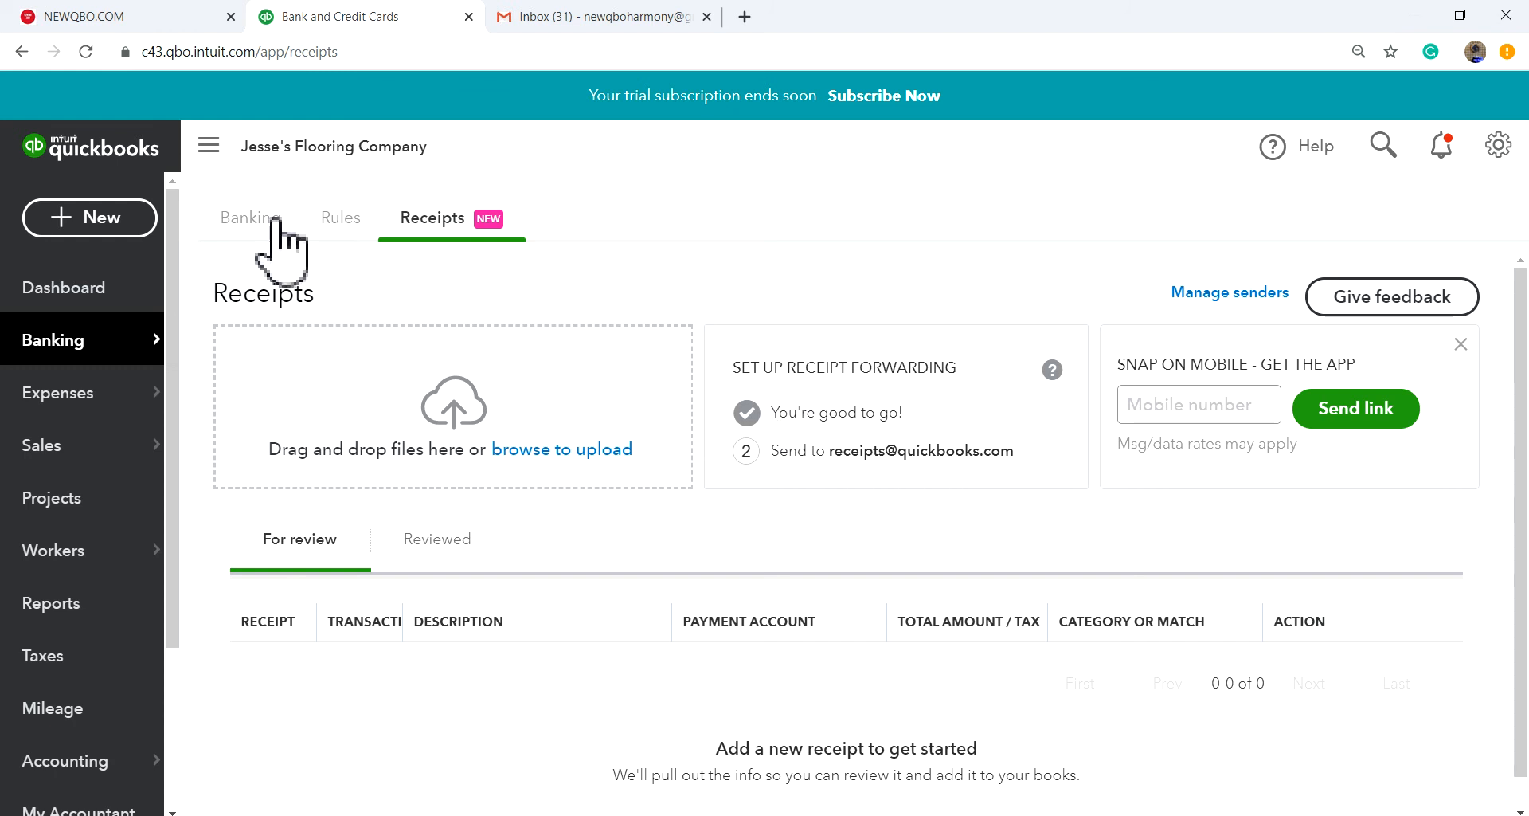
click(76, 291)
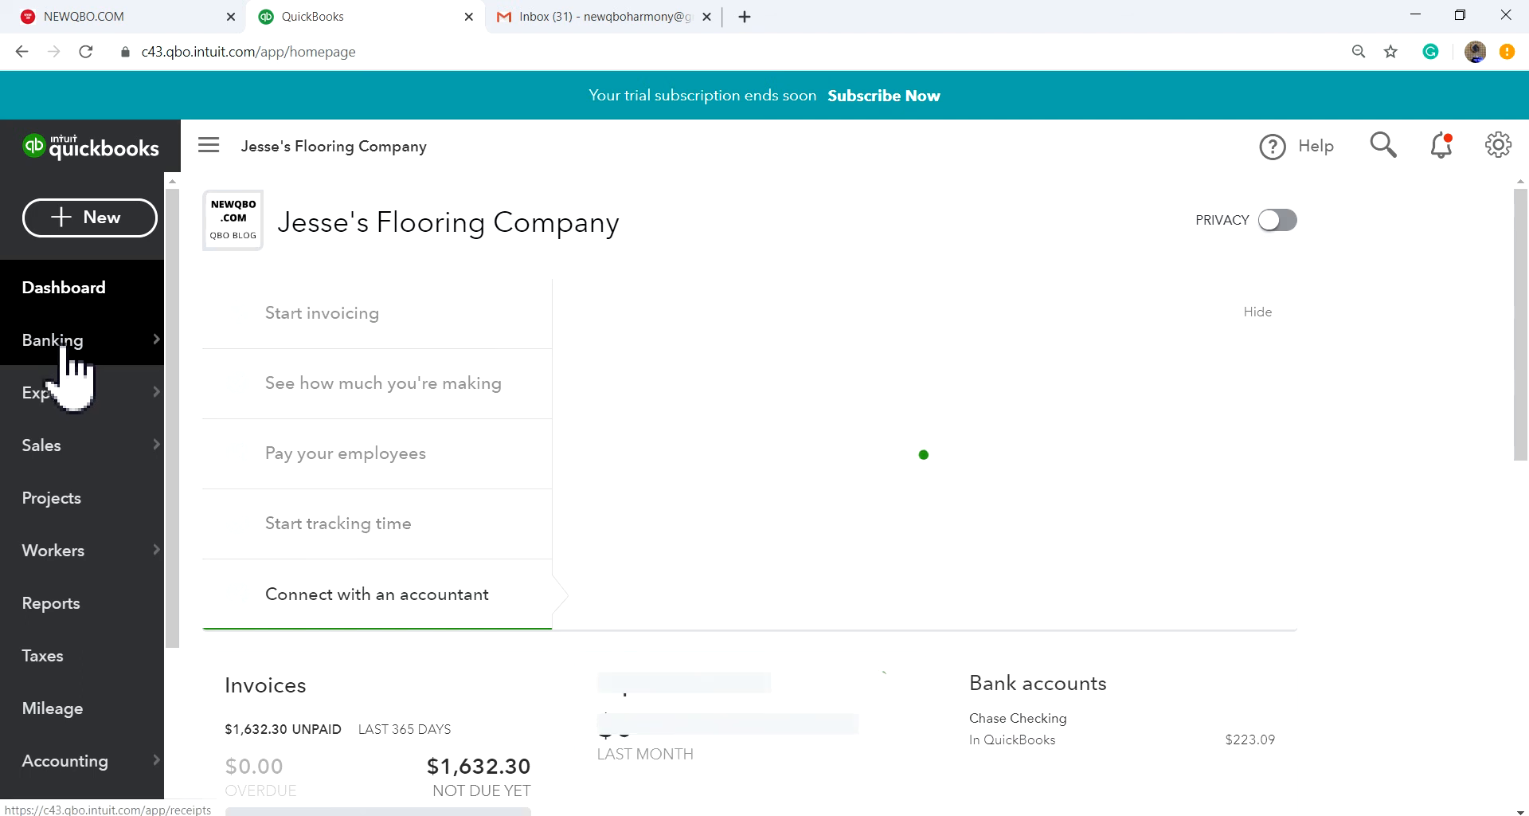
mouse_move(64, 350)
click(230, 446)
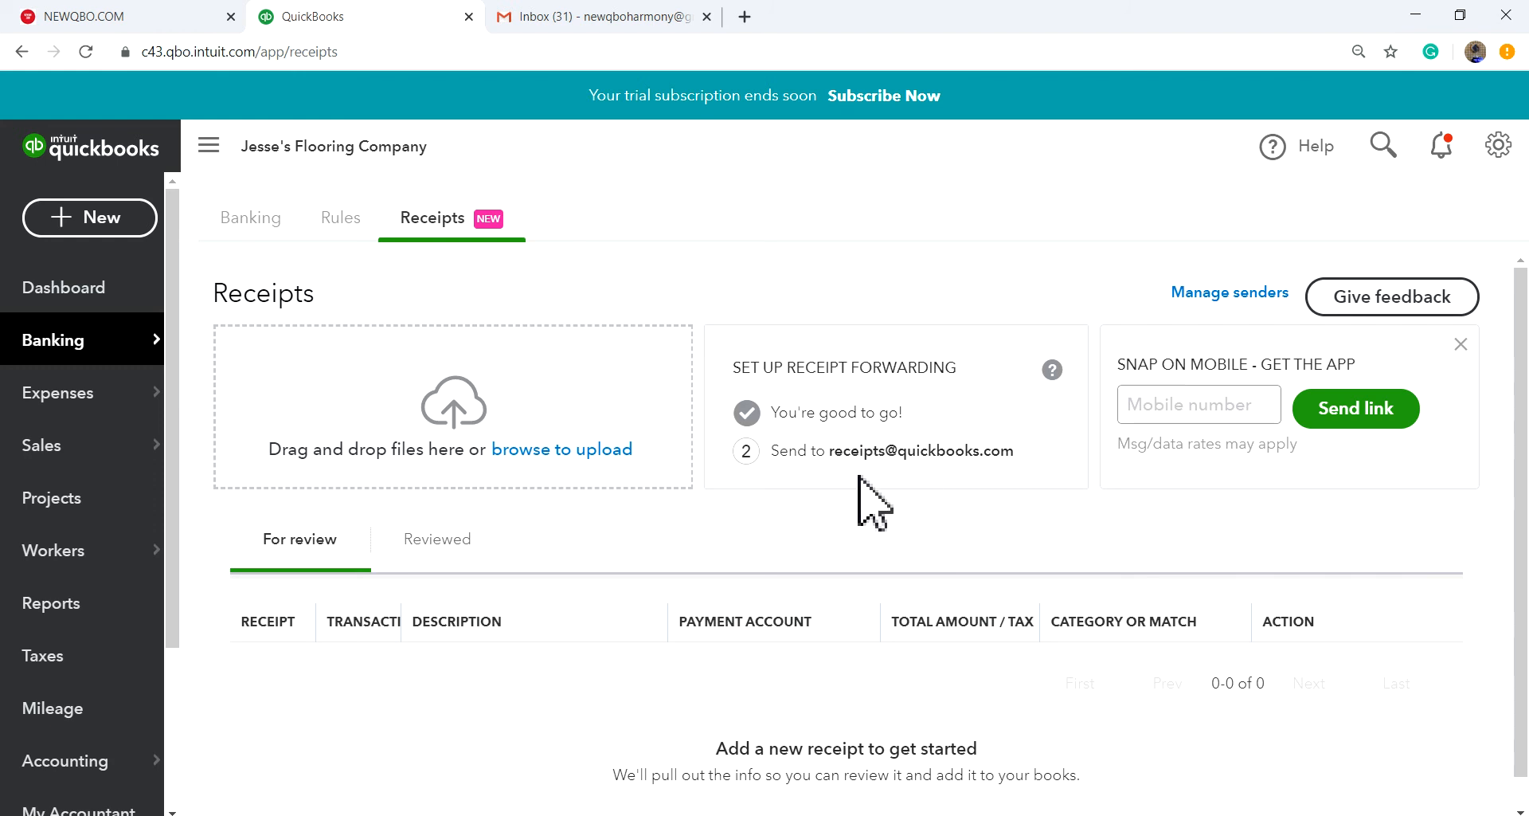
scroll(805, 589, down, 1)
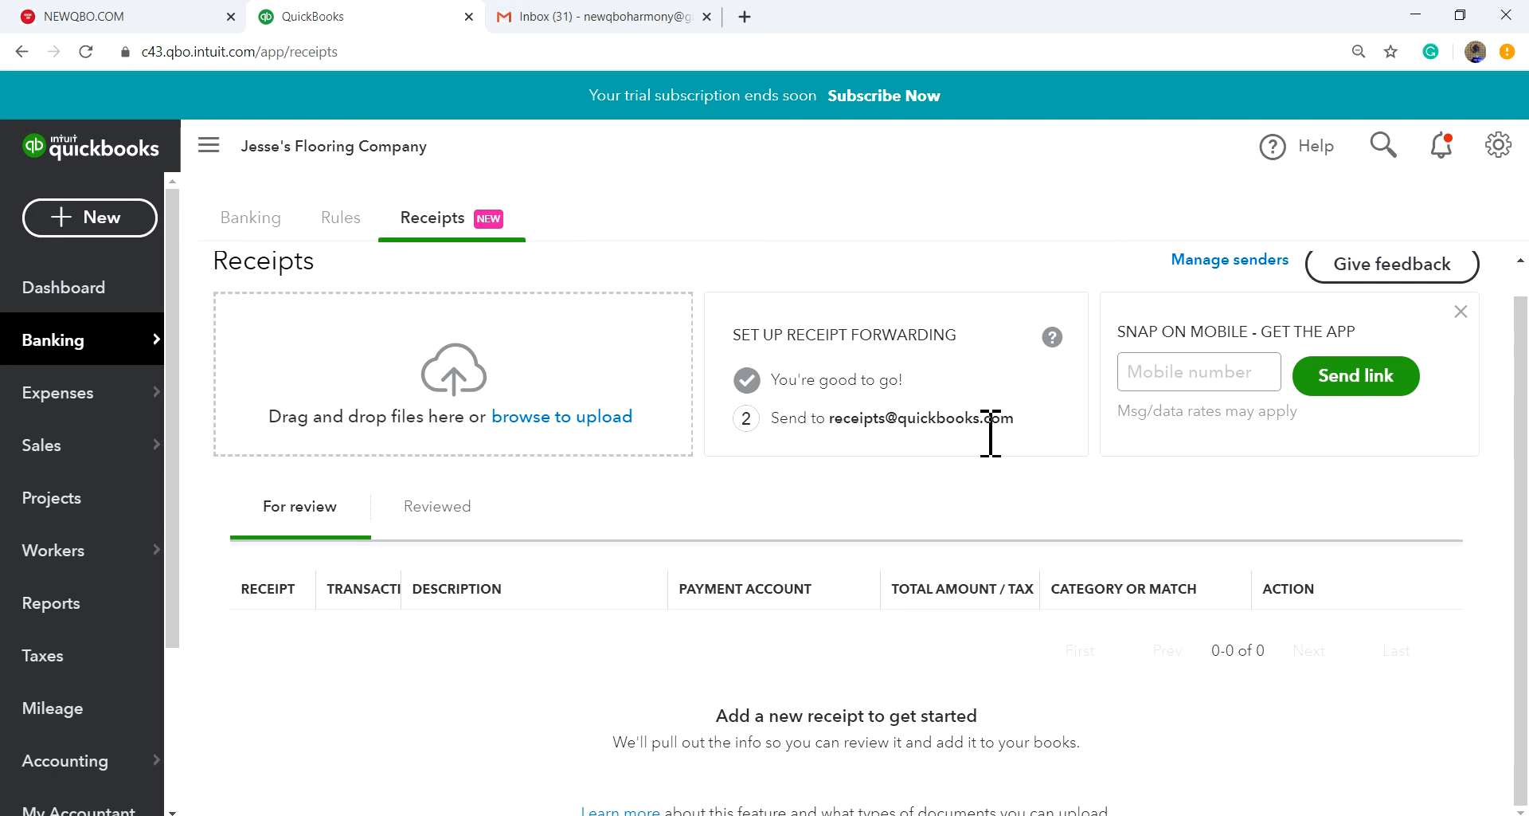
- Switch to Gmail, open the Costco 2 email and forward it to the QuickBooks receipts address
click(533, 15)
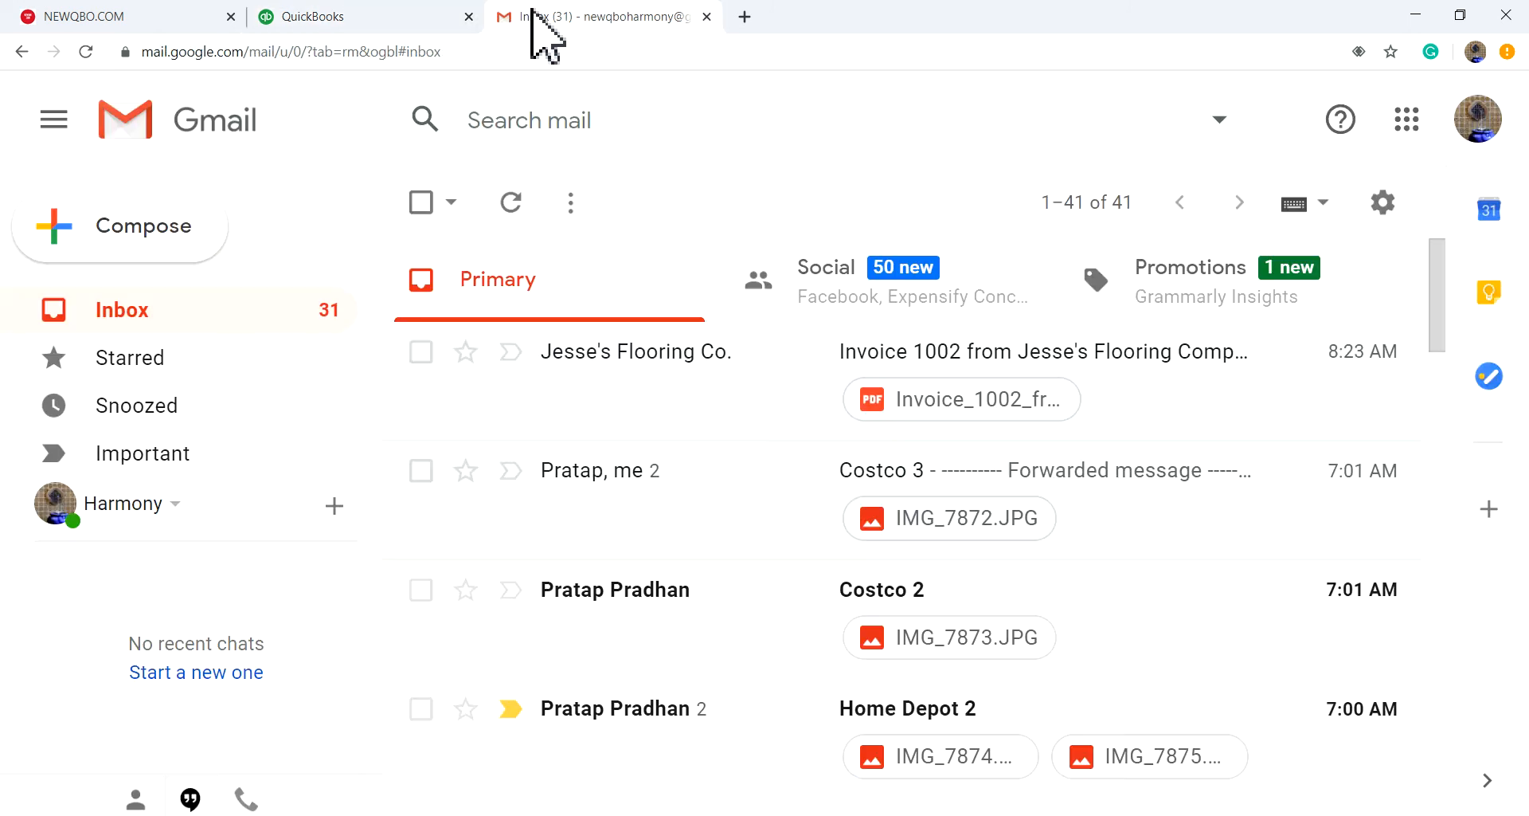
scroll(731, 504, down, 3)
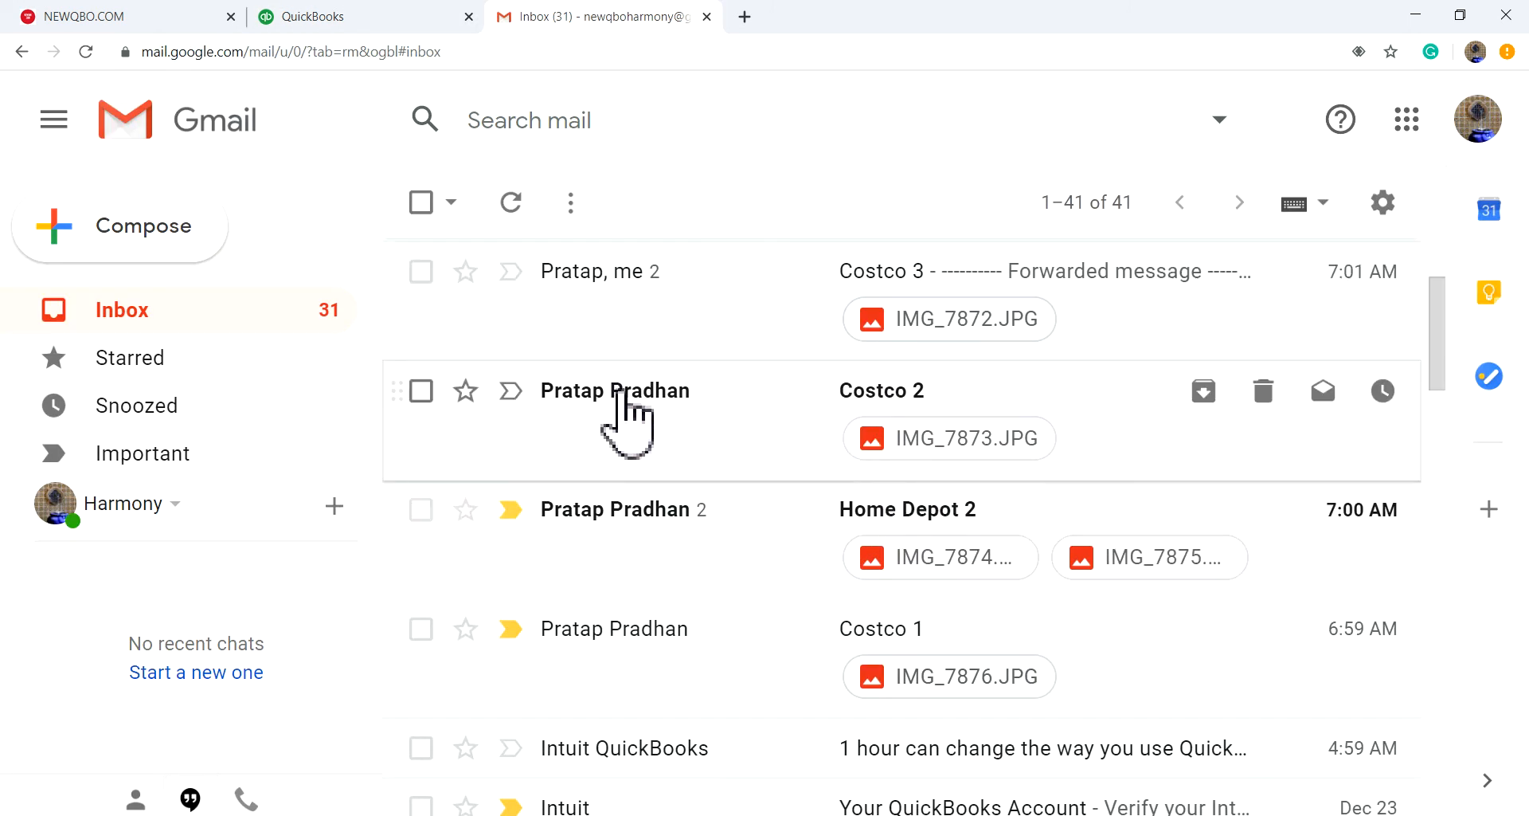
click(620, 390)
scroll(672, 478, down, 3)
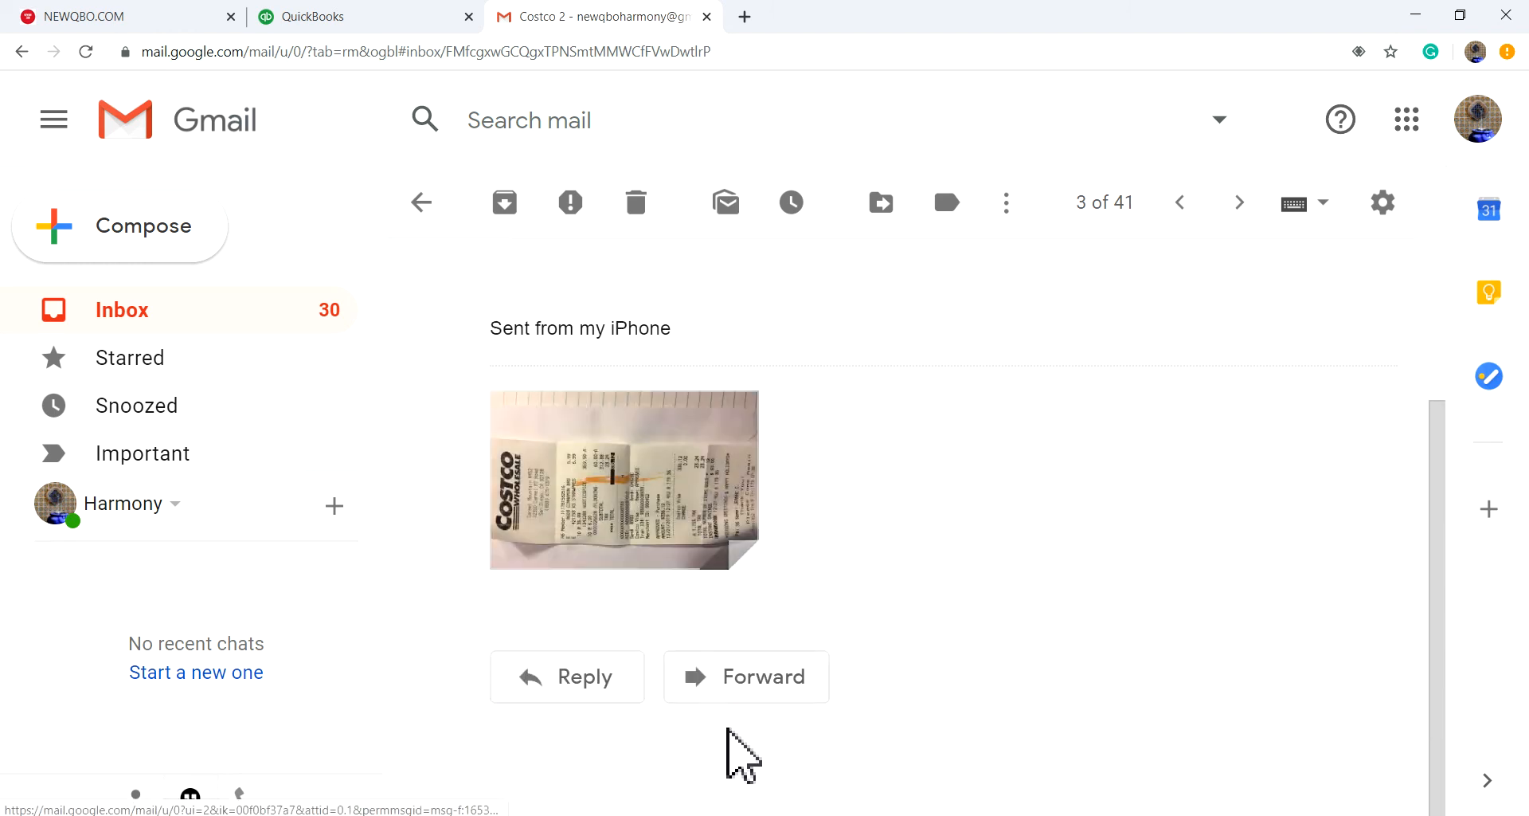
click(762, 686)
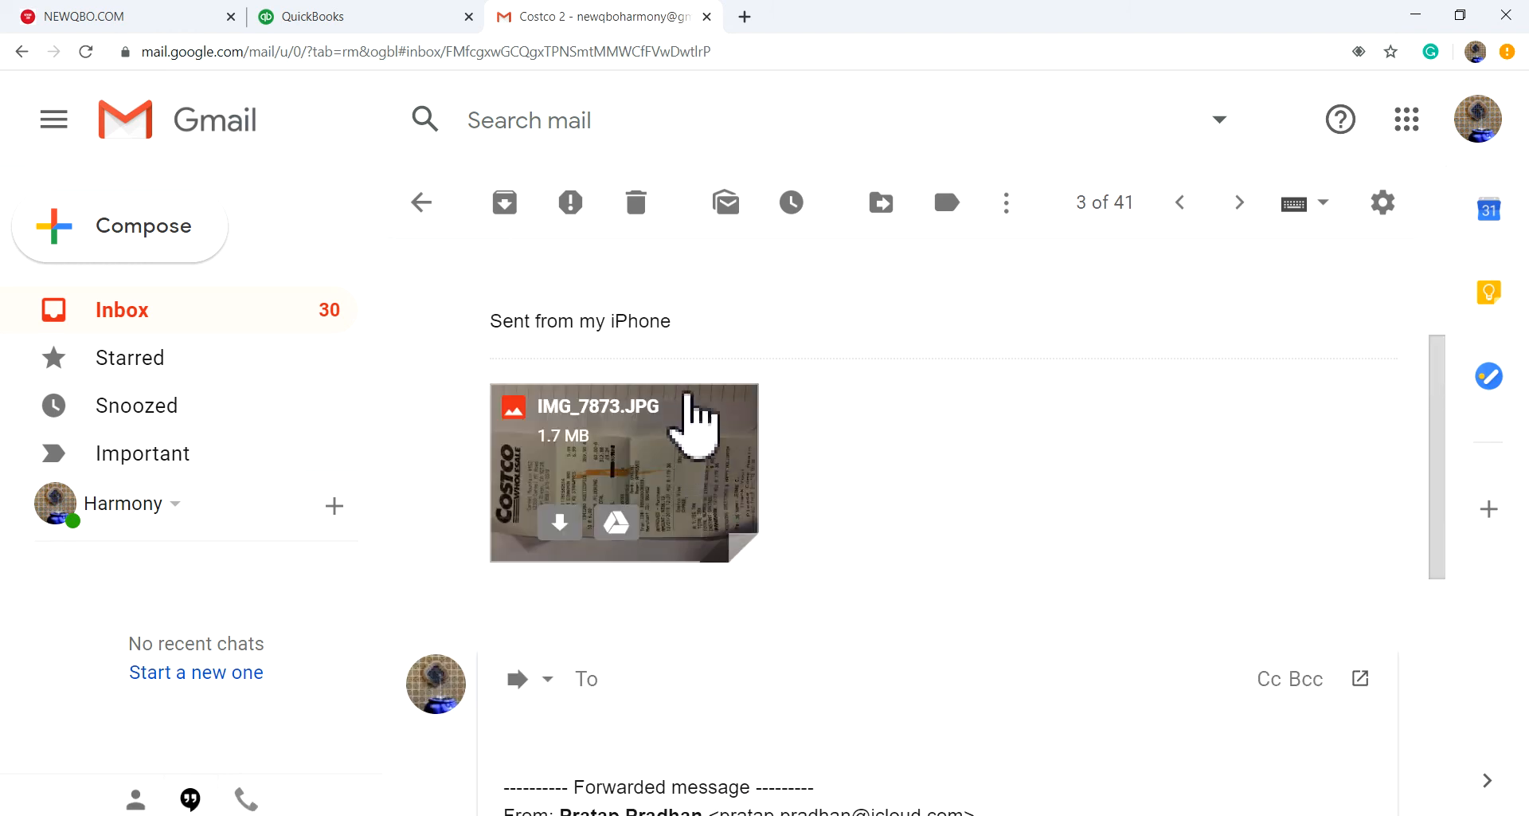
text(re)
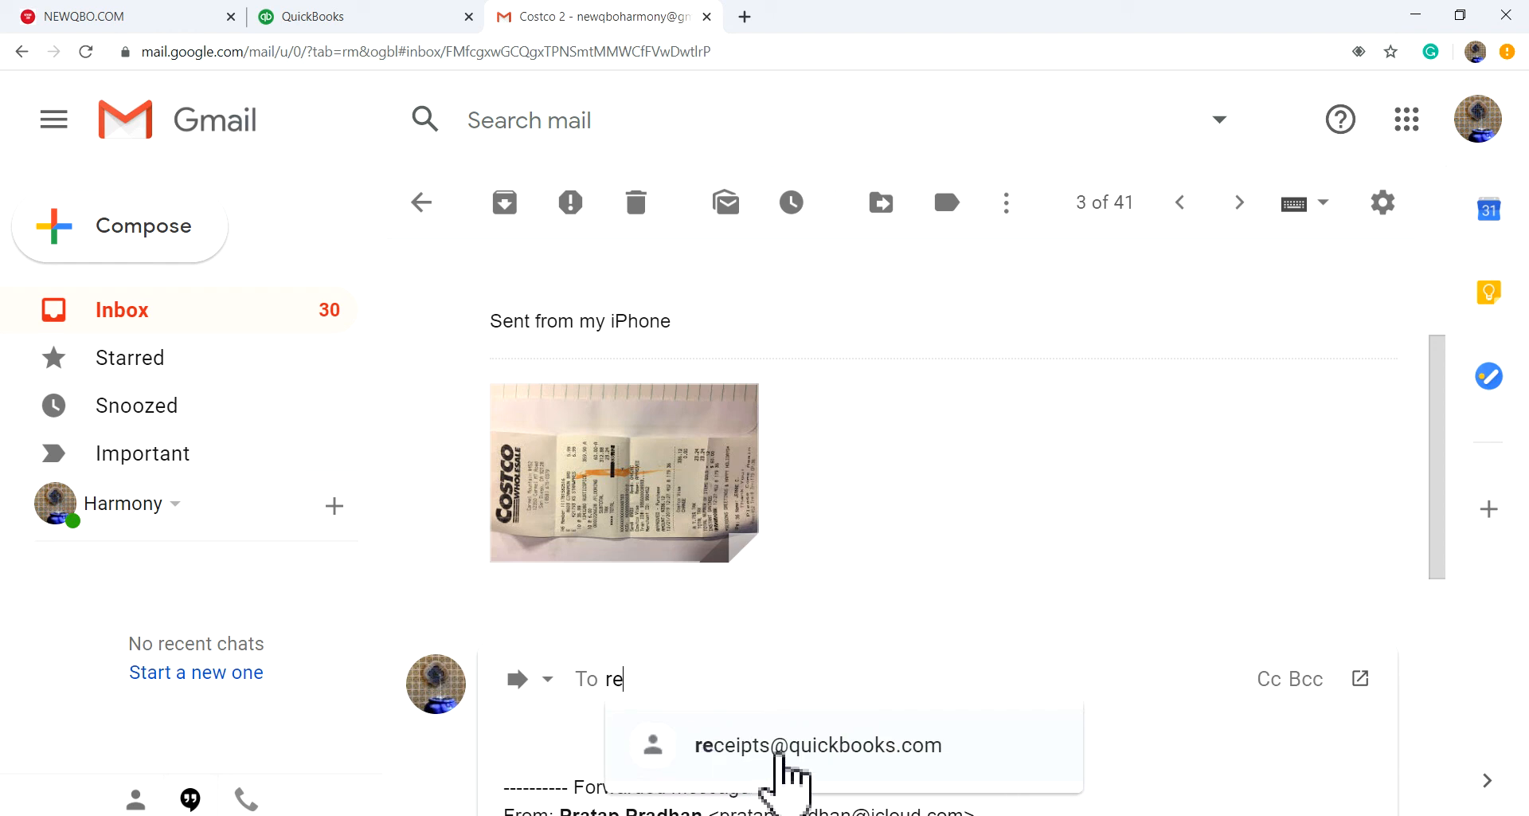
click(785, 753)
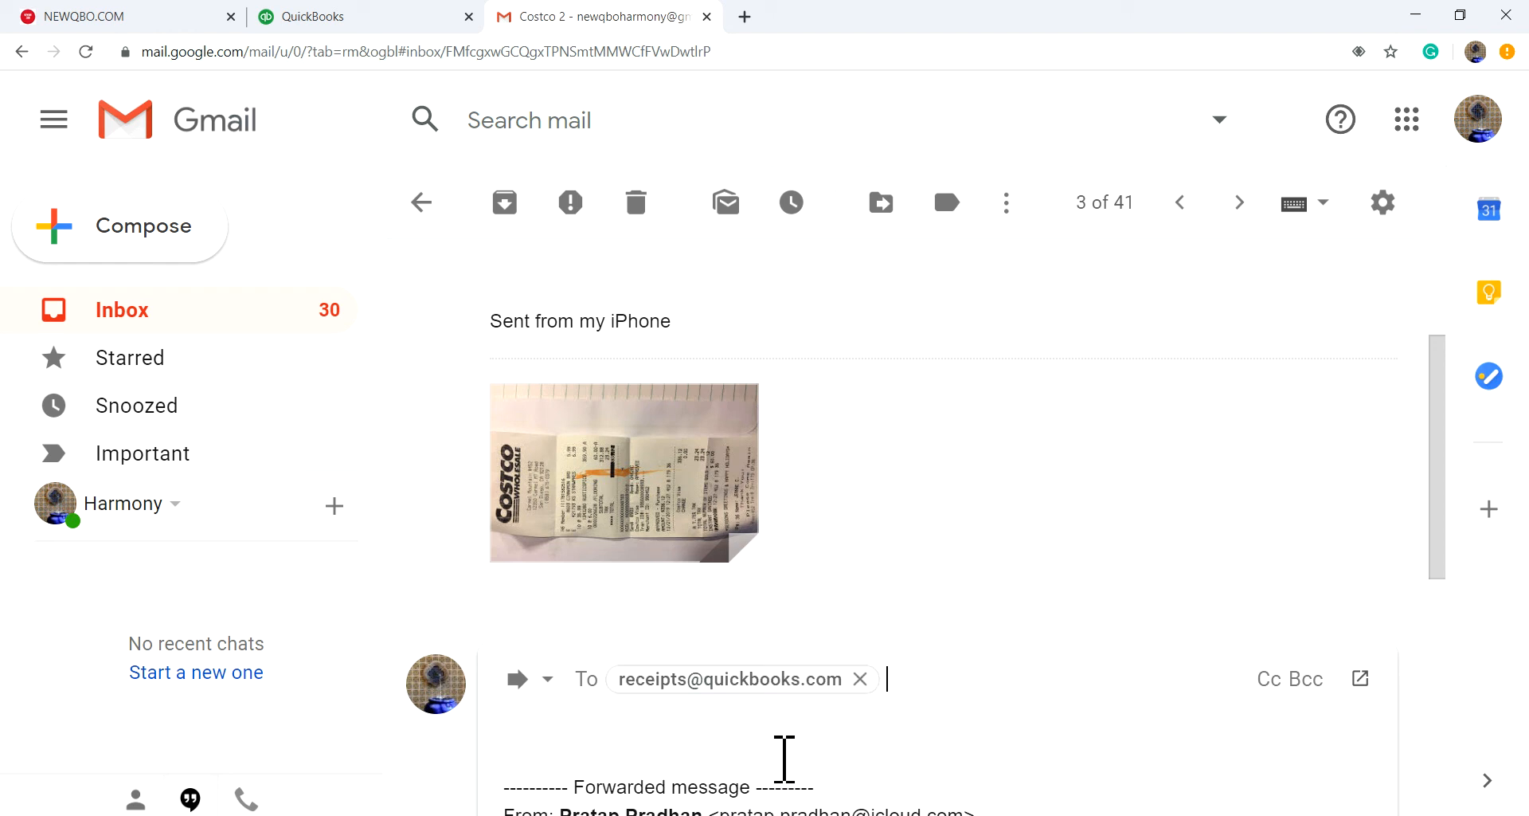
scroll(789, 733, down, 4)
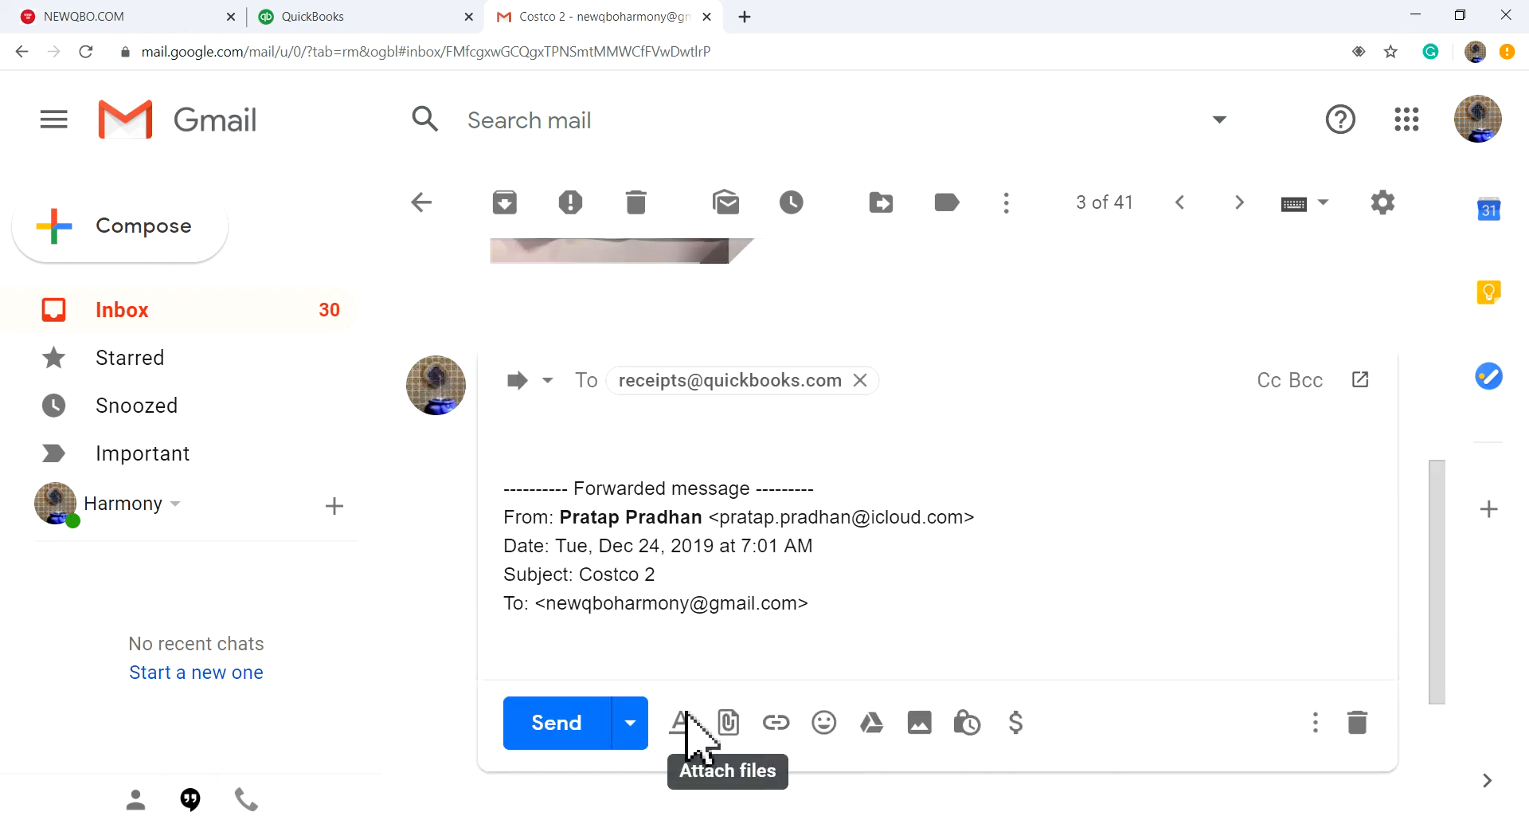
click(560, 727)
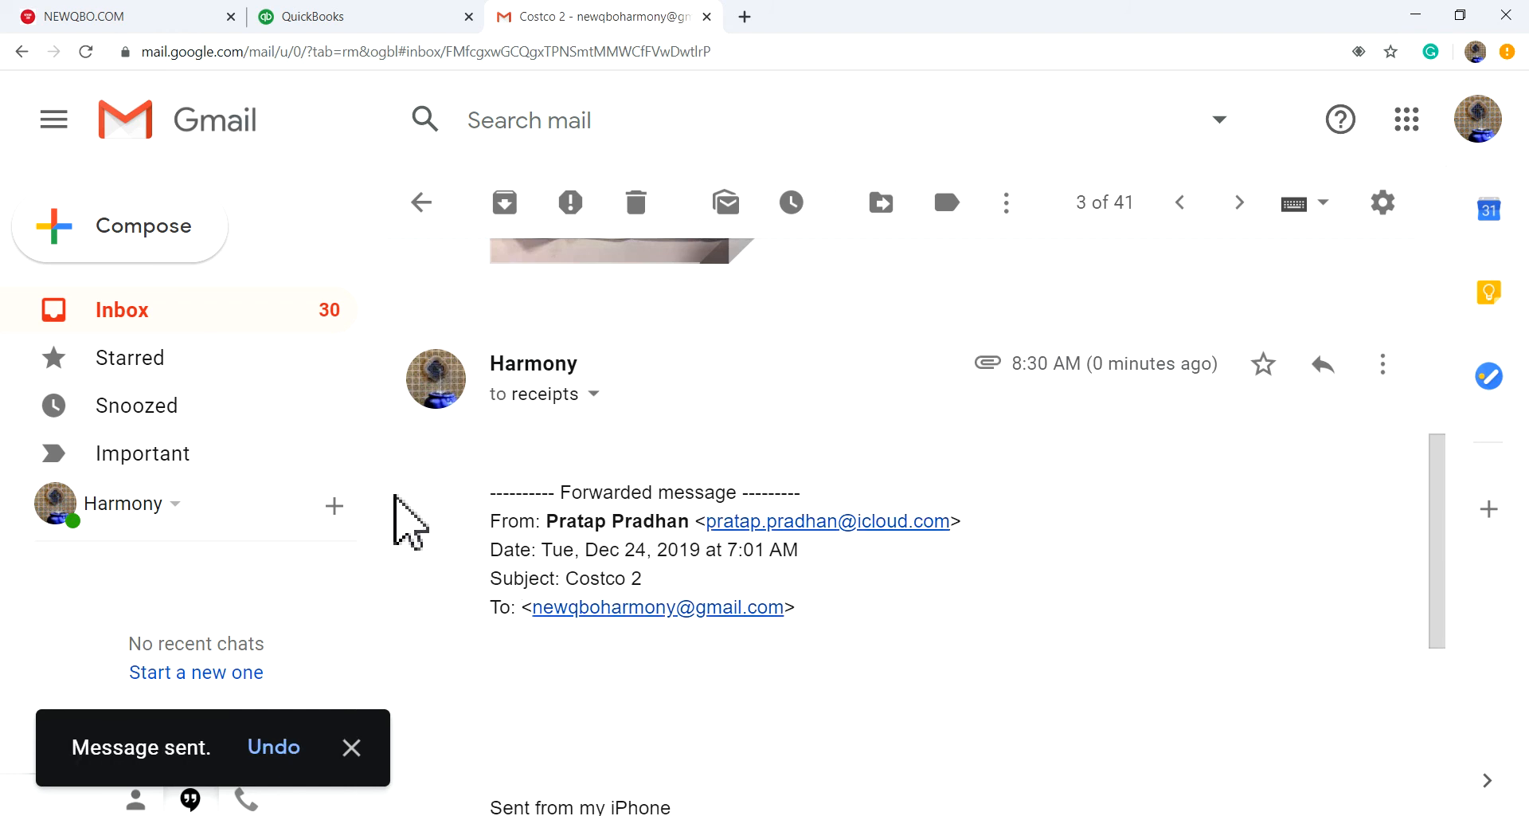
- Switch back to QuickBooks and reload the Receipts page to update the For review list
click(332, 11)
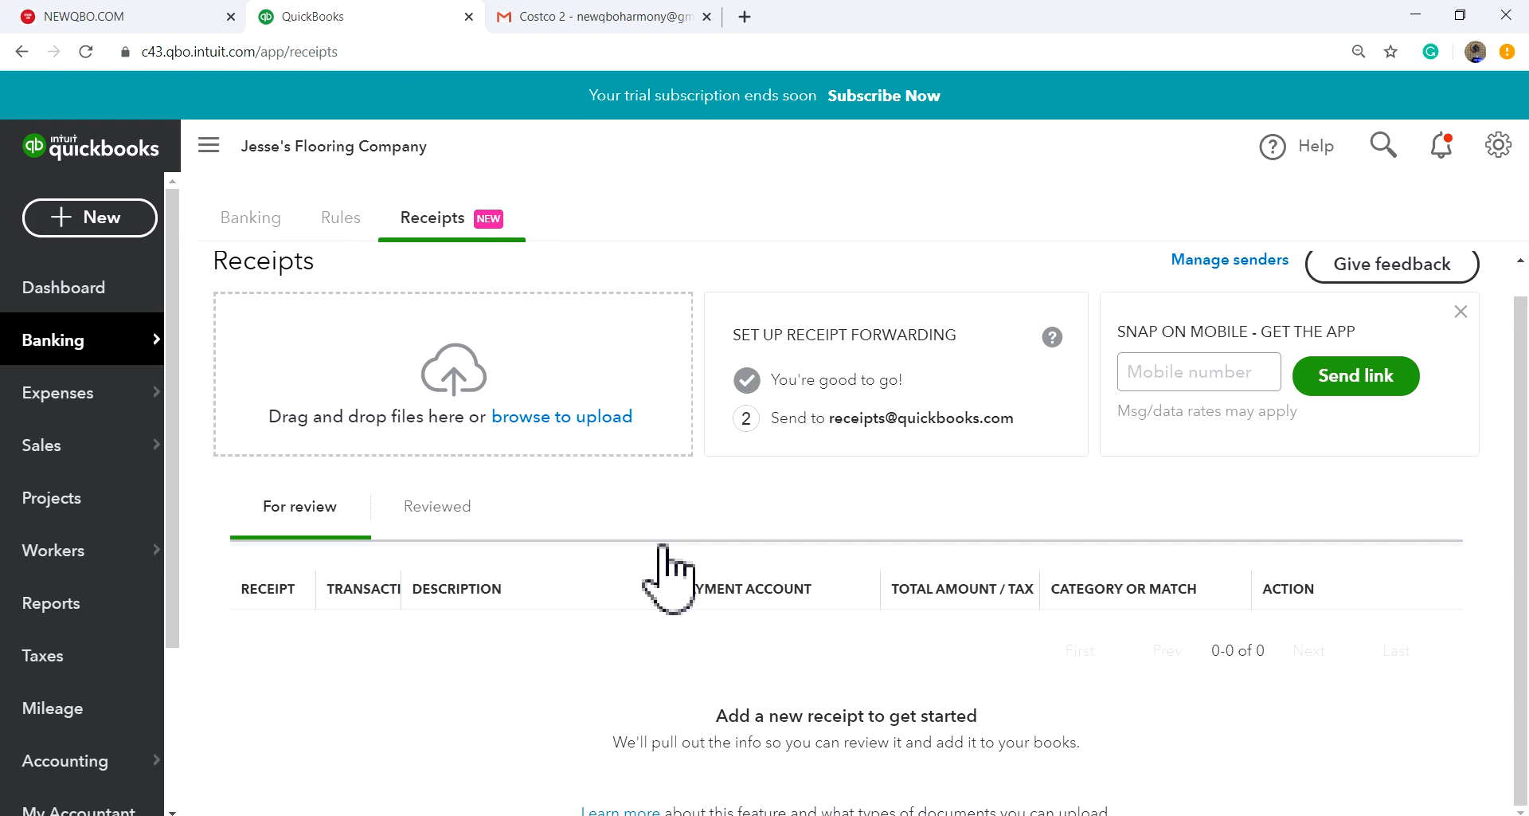
click(85, 51)
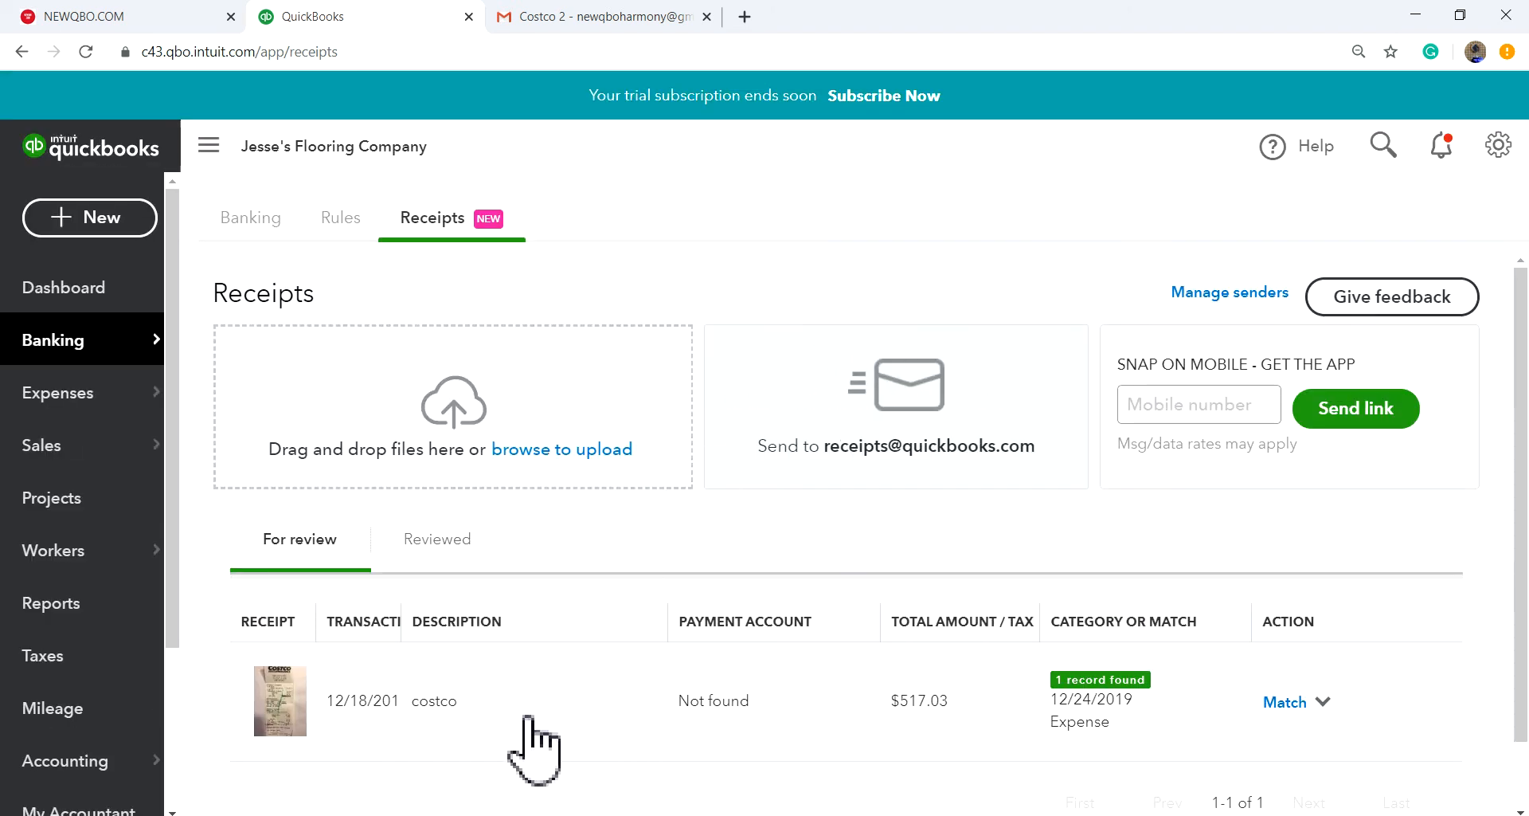
- Match the $517.03 Costco receipt to its found expense record and show the reviewed receipts
scroll(593, 695, down, 1)
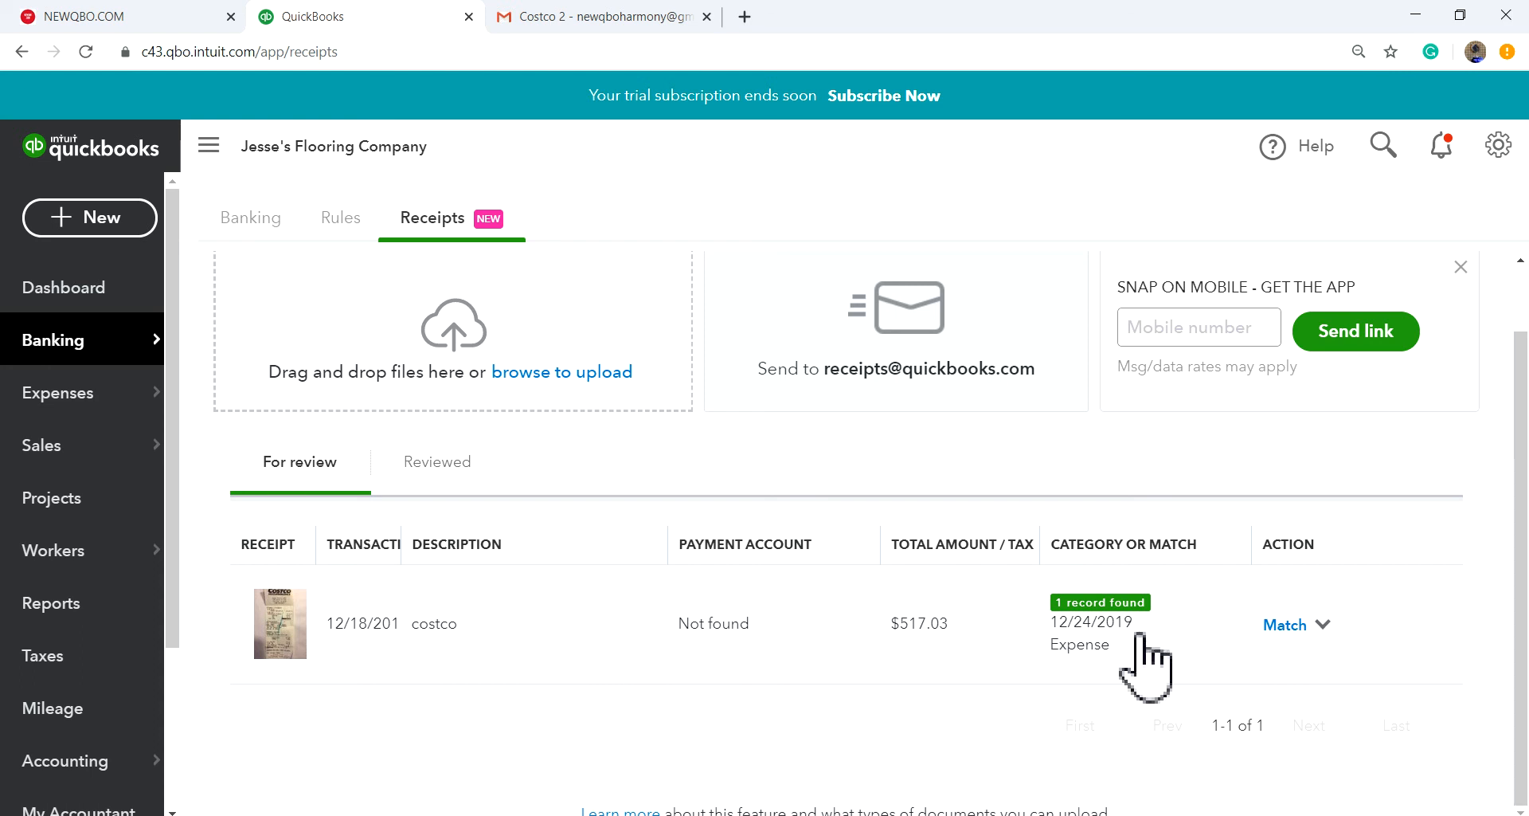
click(1286, 626)
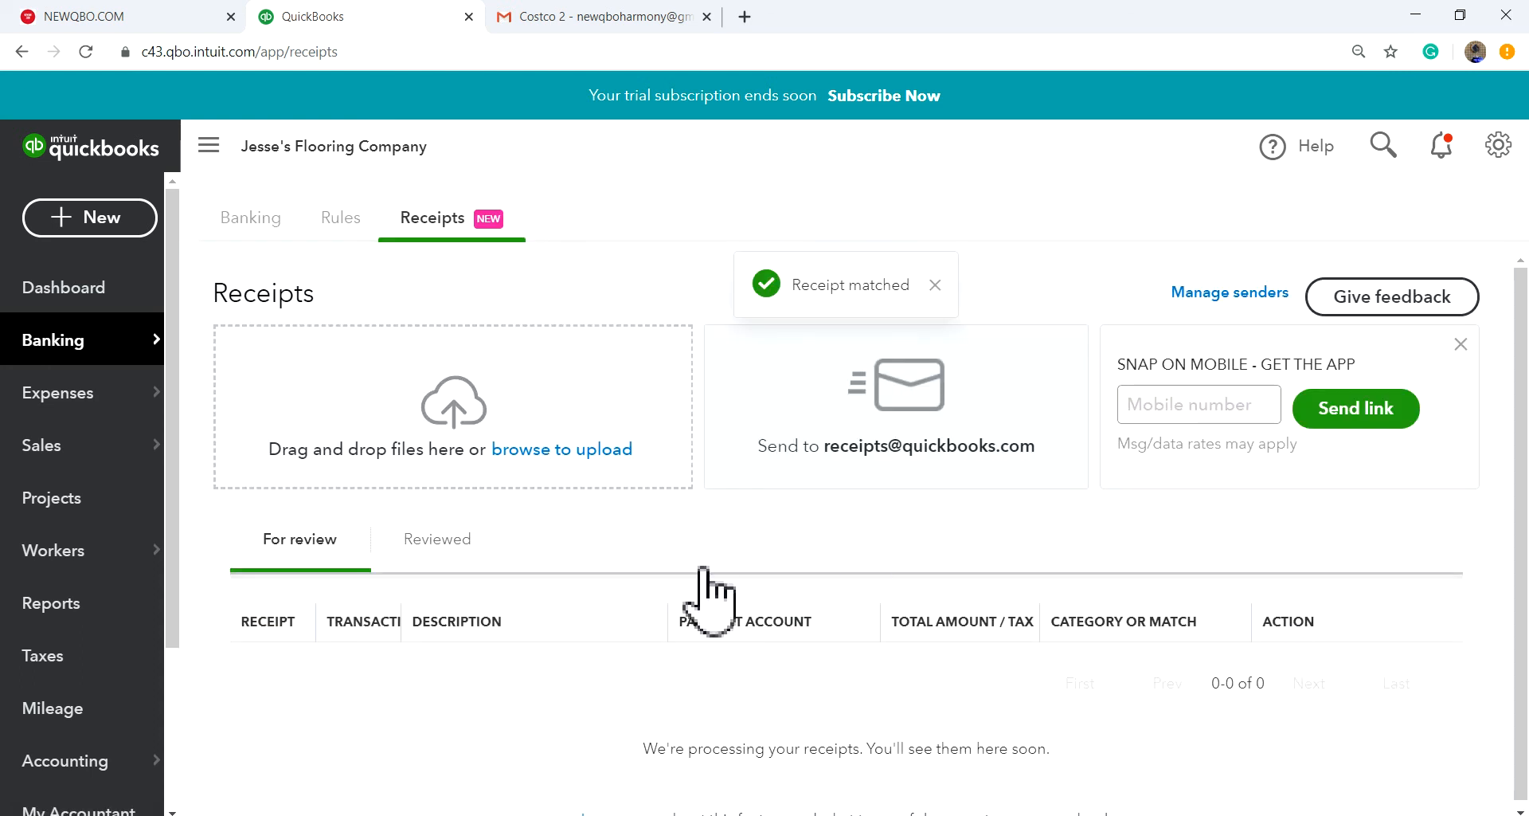
click(438, 550)
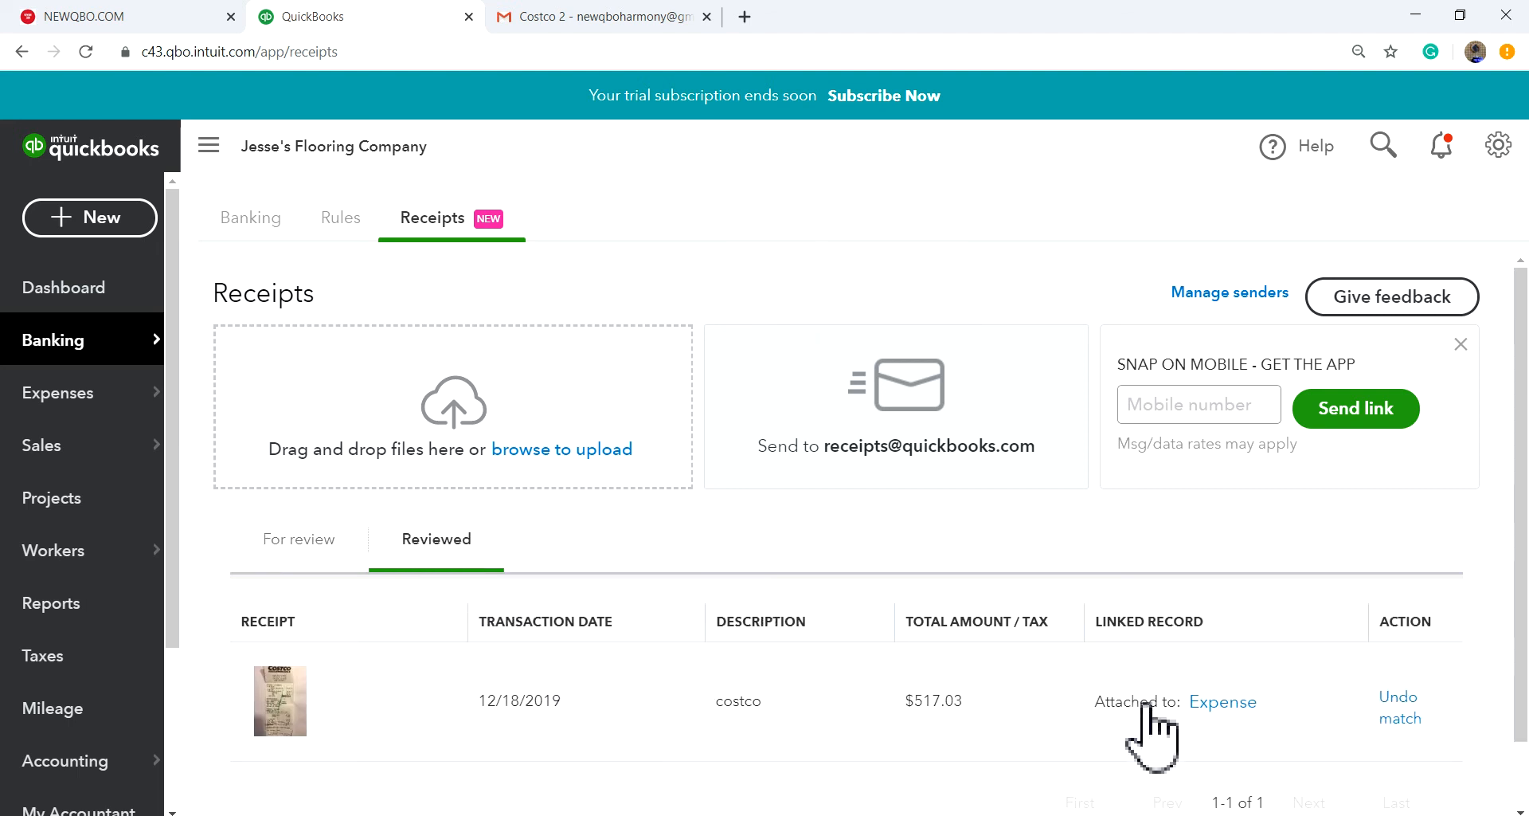
- Open the expense linked to the reviewed Costco receipt, inspect its category line and attached receipt image, and close it
click(1219, 707)
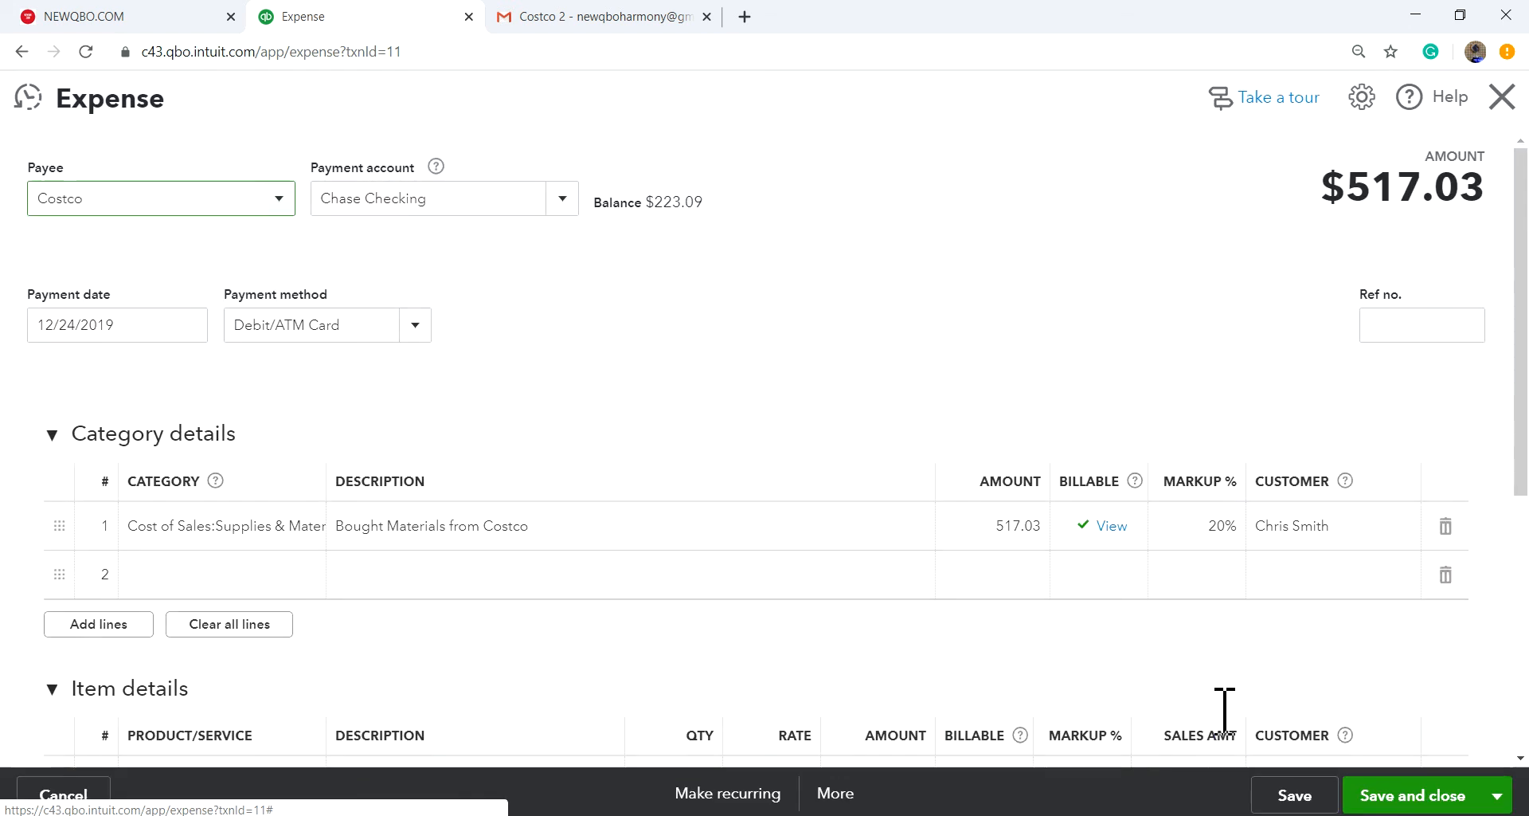
scroll(757, 488, down, 5)
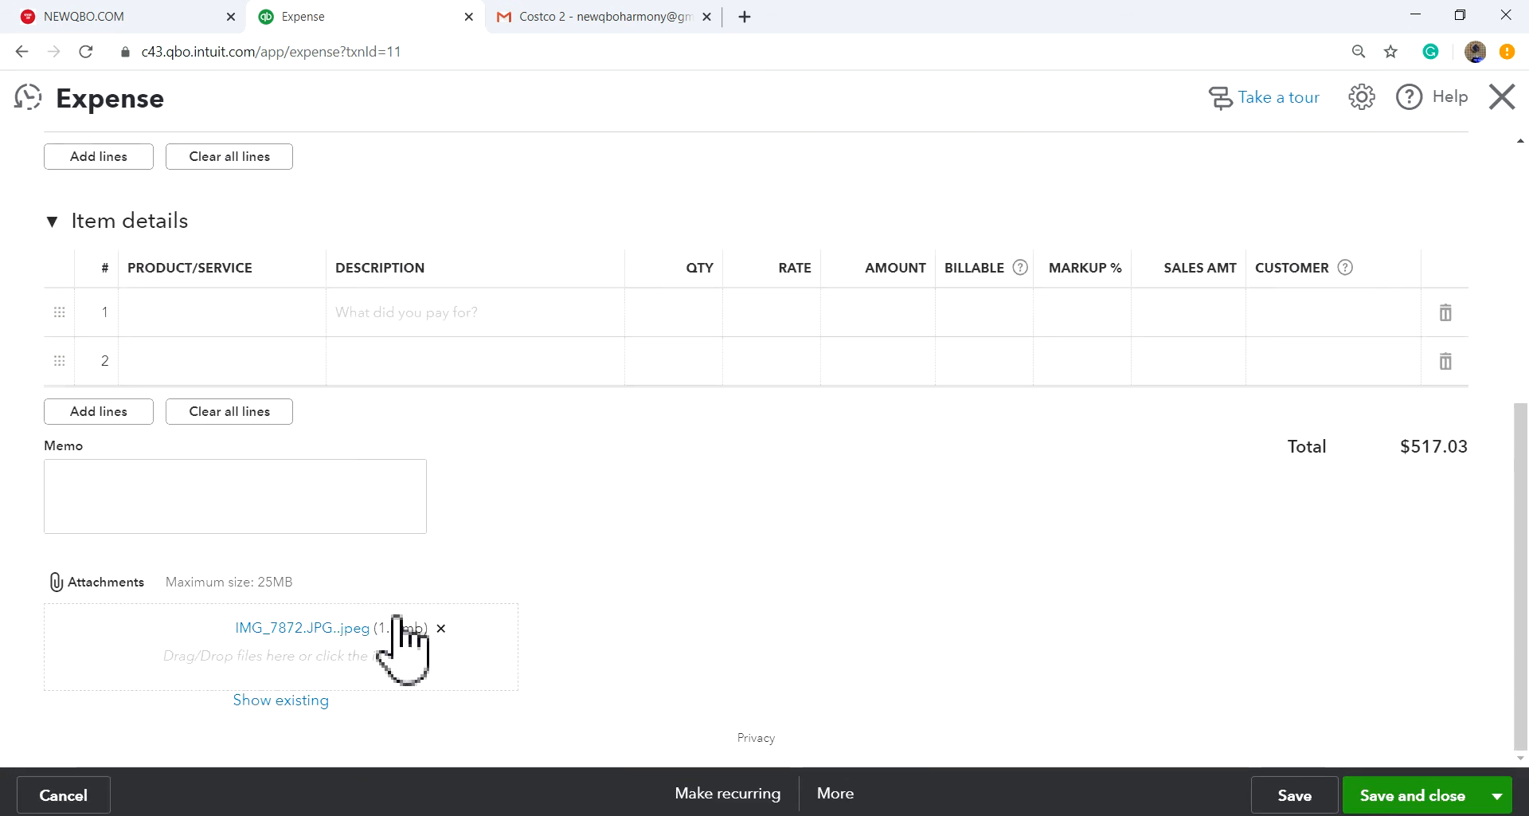
scroll(777, 577, up, 5)
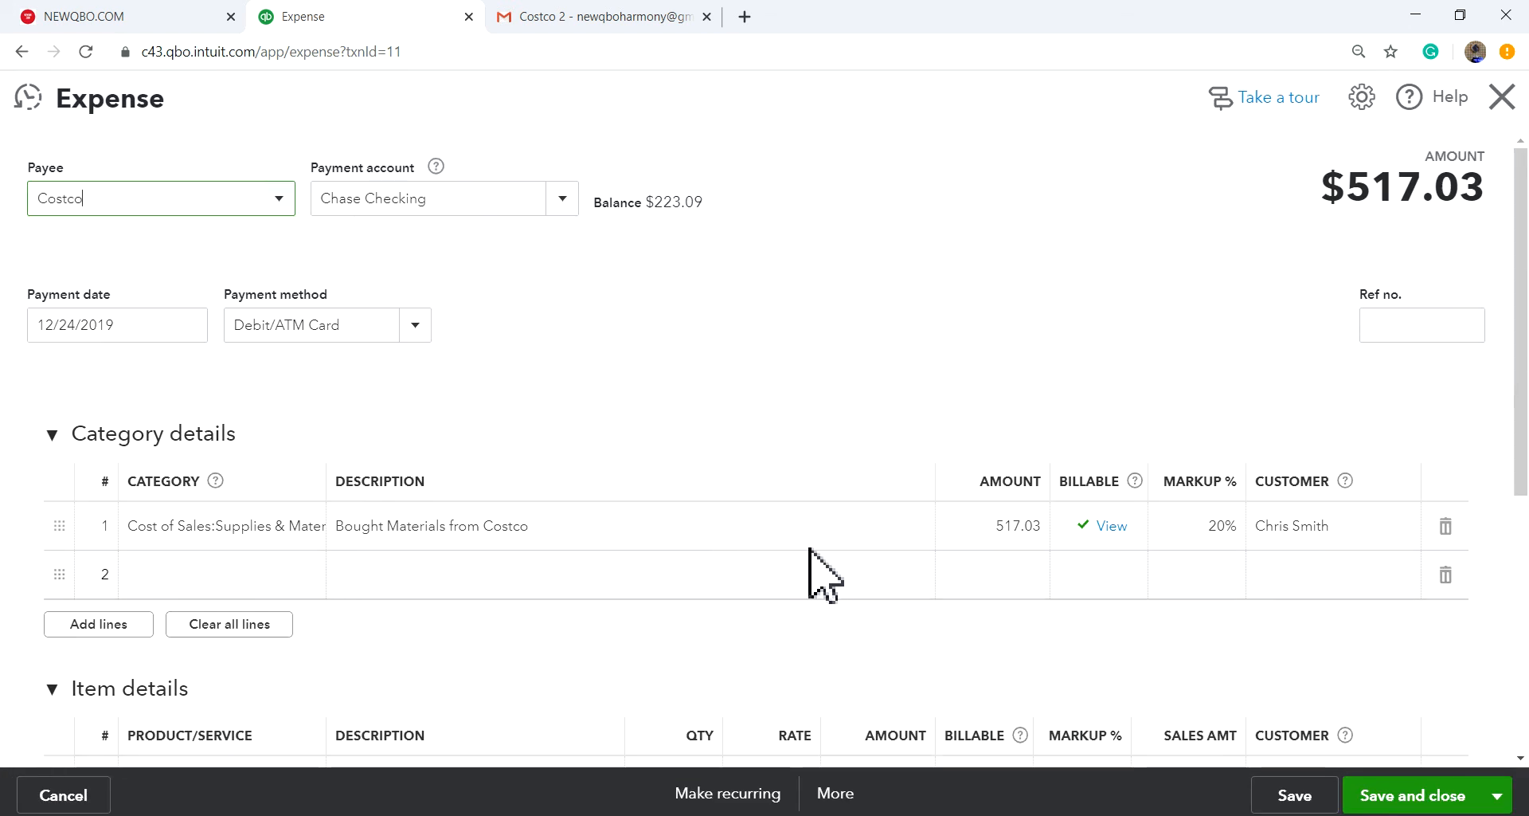
scroll(626, 605, down, 3)
scroll(629, 590, down, 2)
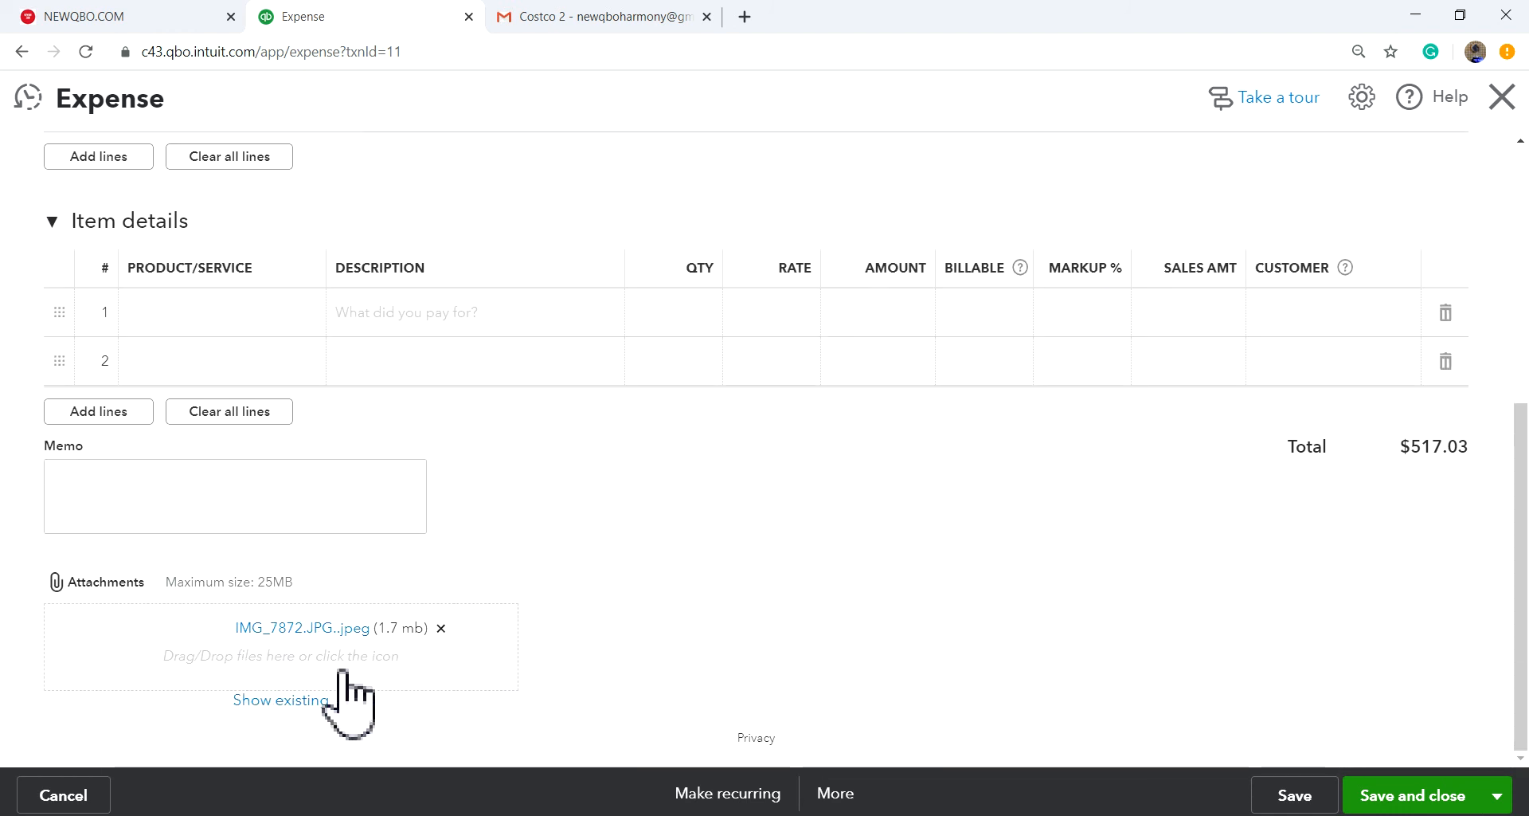
scroll(748, 661, up, 5)
scroll(717, 678, down, 5)
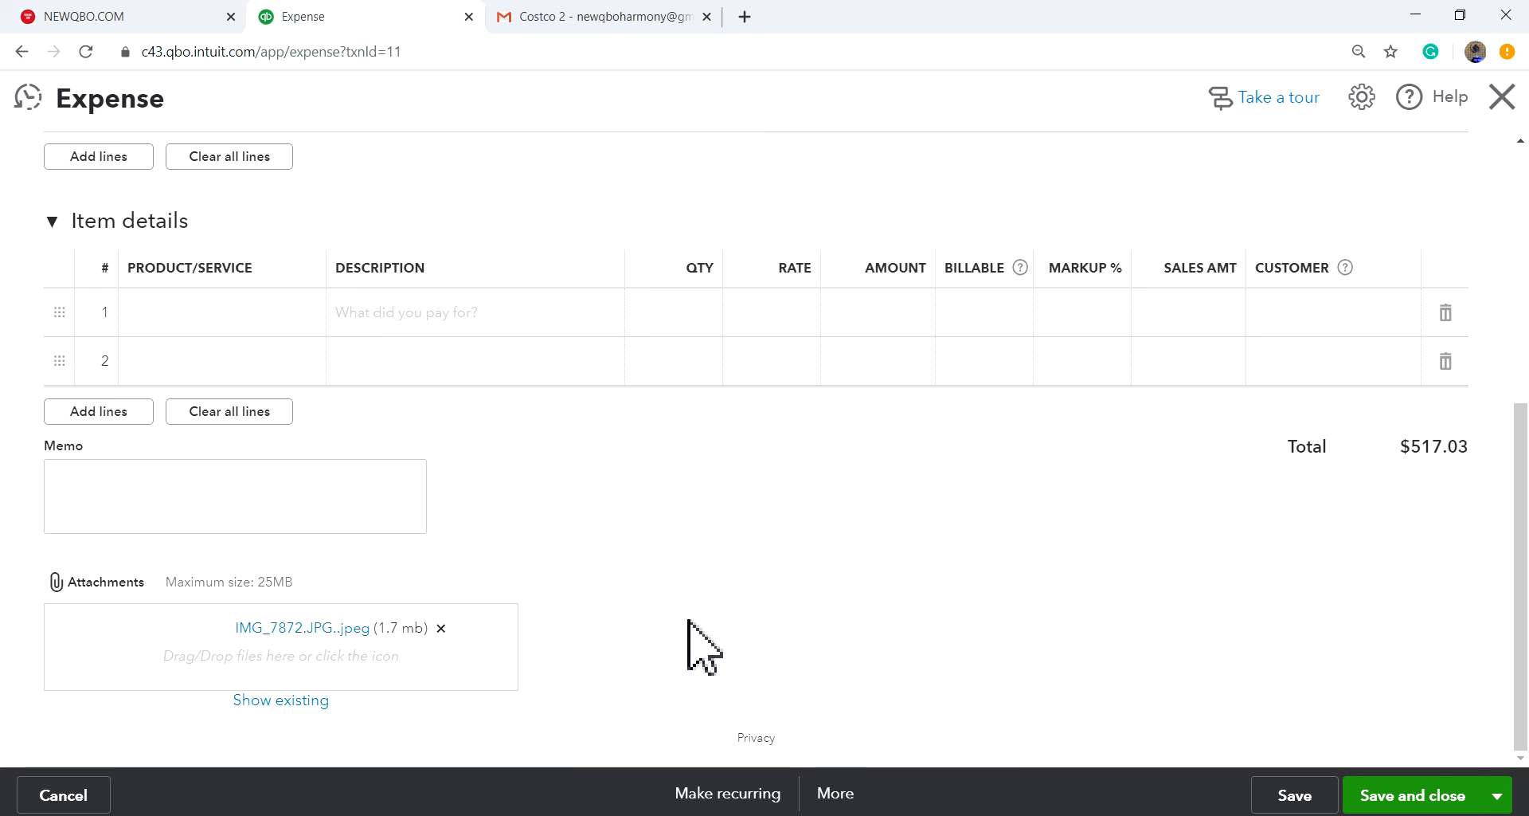
scroll(781, 423, up, 5)
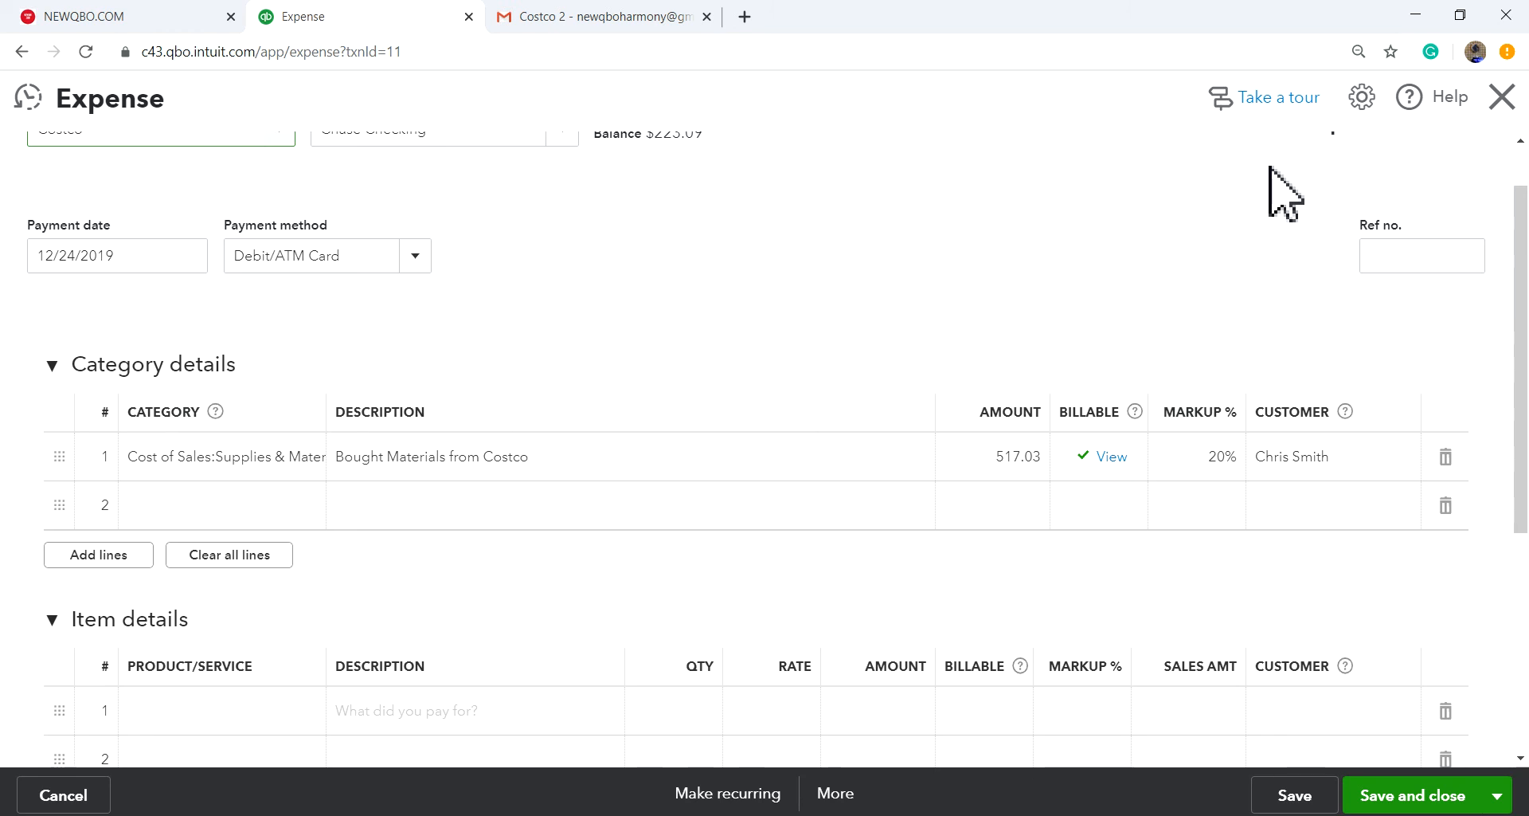
click(1502, 97)
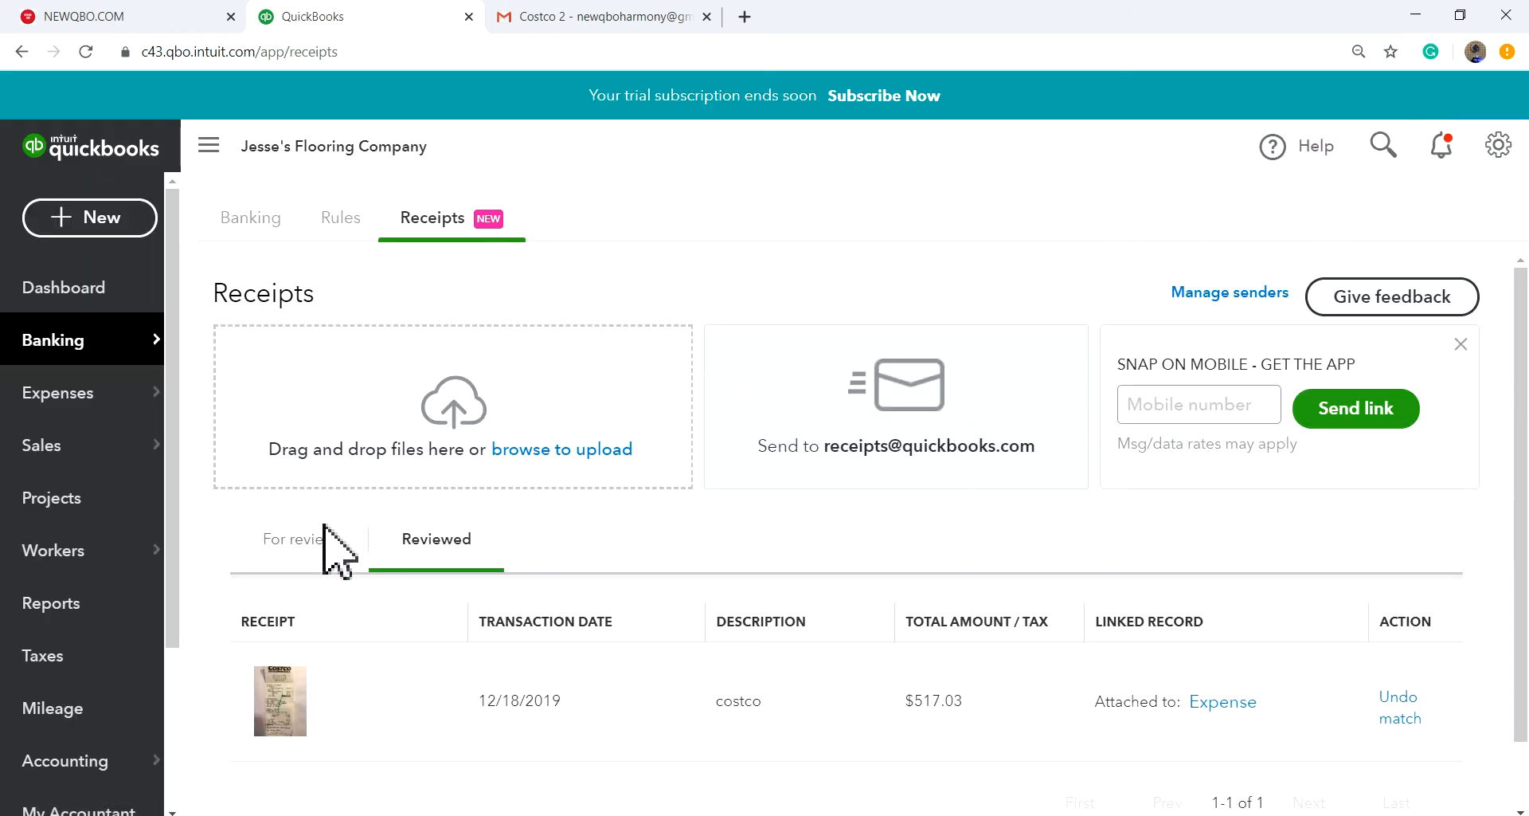
- Reload the receipts awaiting review and compare them with the Reviewed list
click(301, 544)
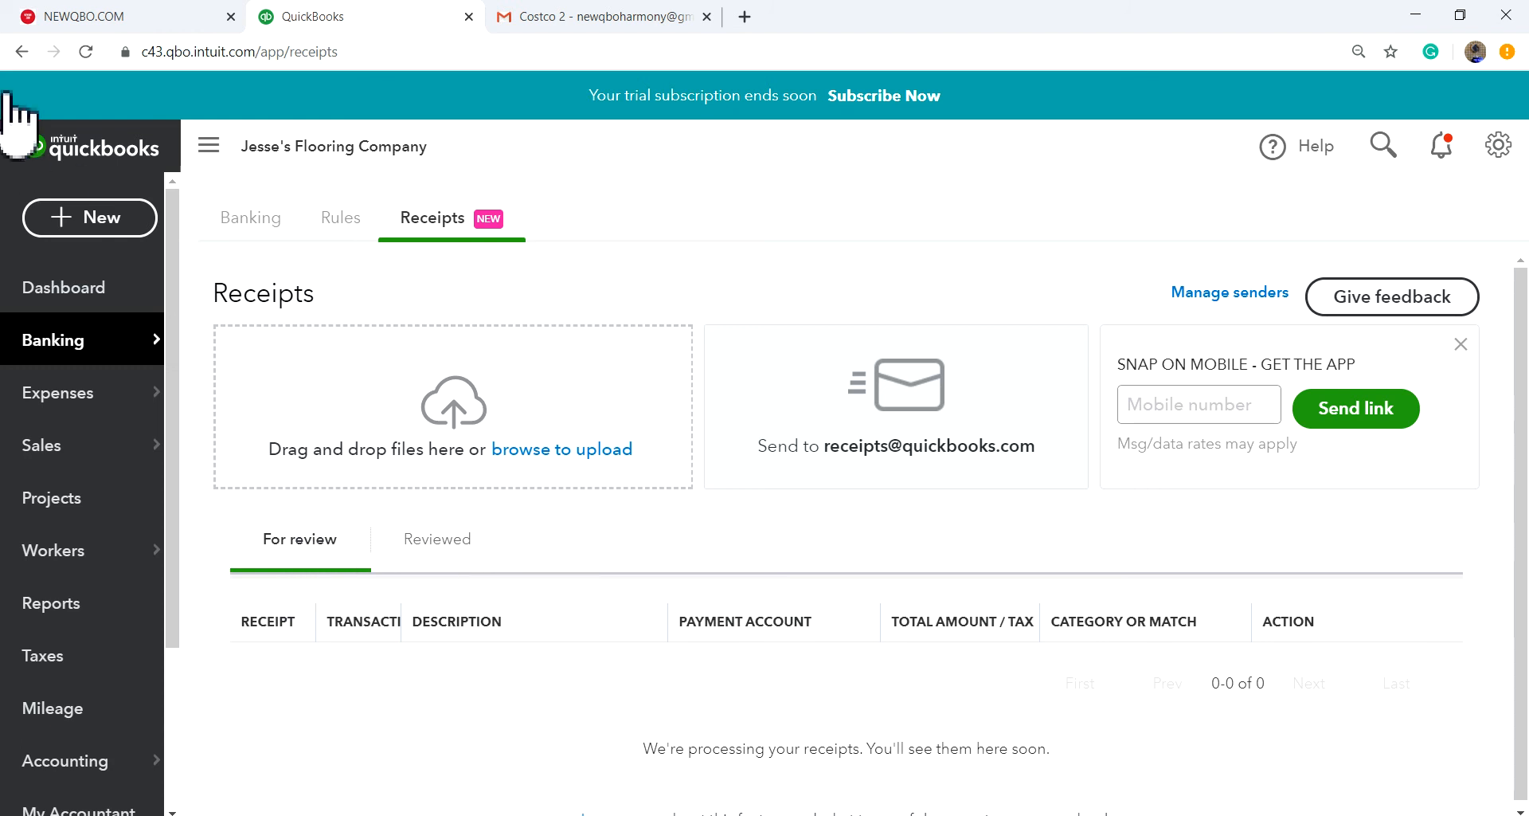
click(84, 53)
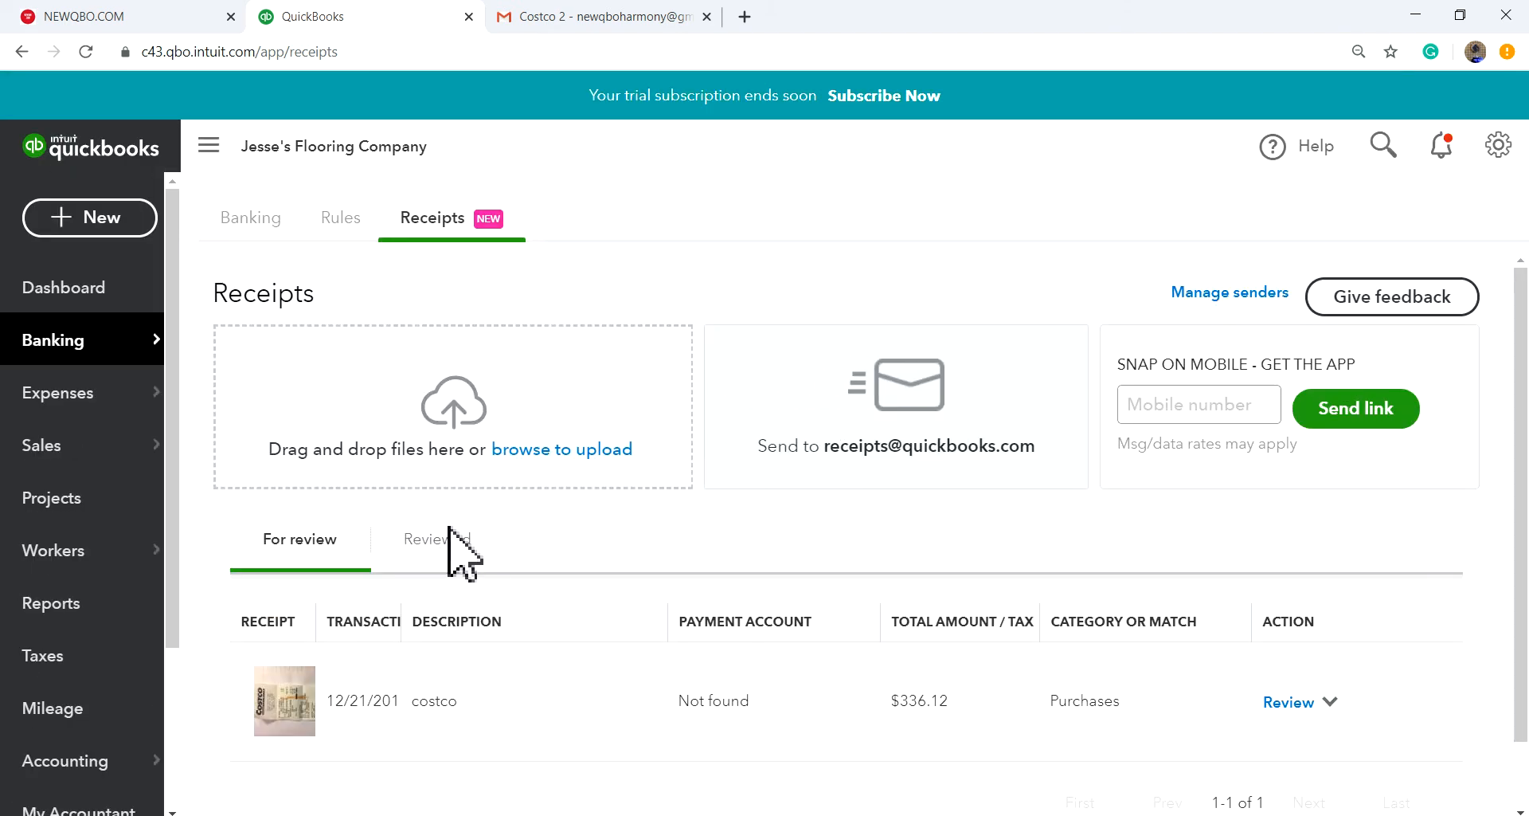
click(438, 542)
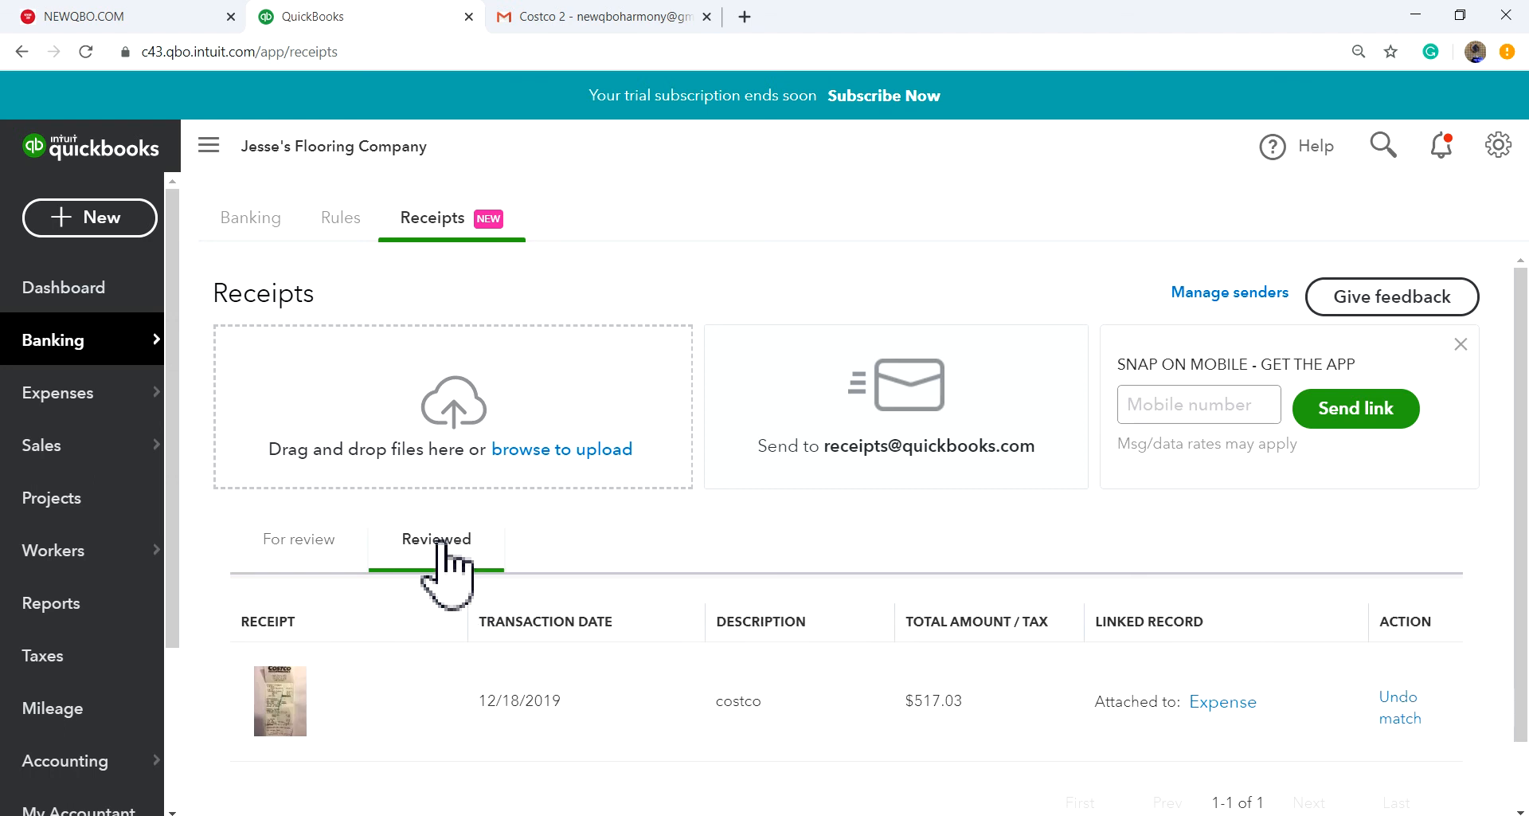
double_click(316, 548)
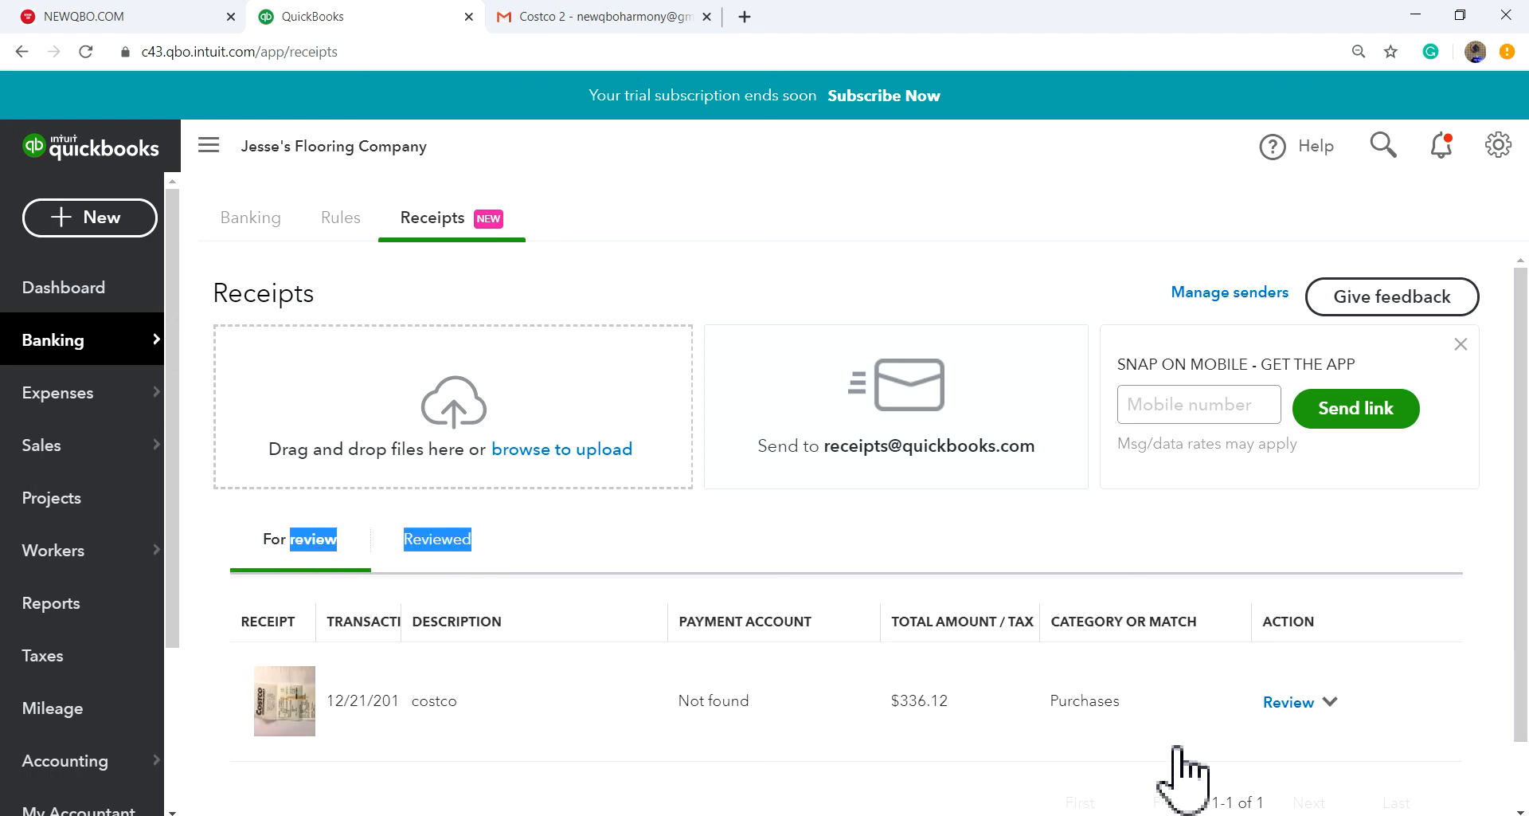
scroll(1056, 685, down, 1)
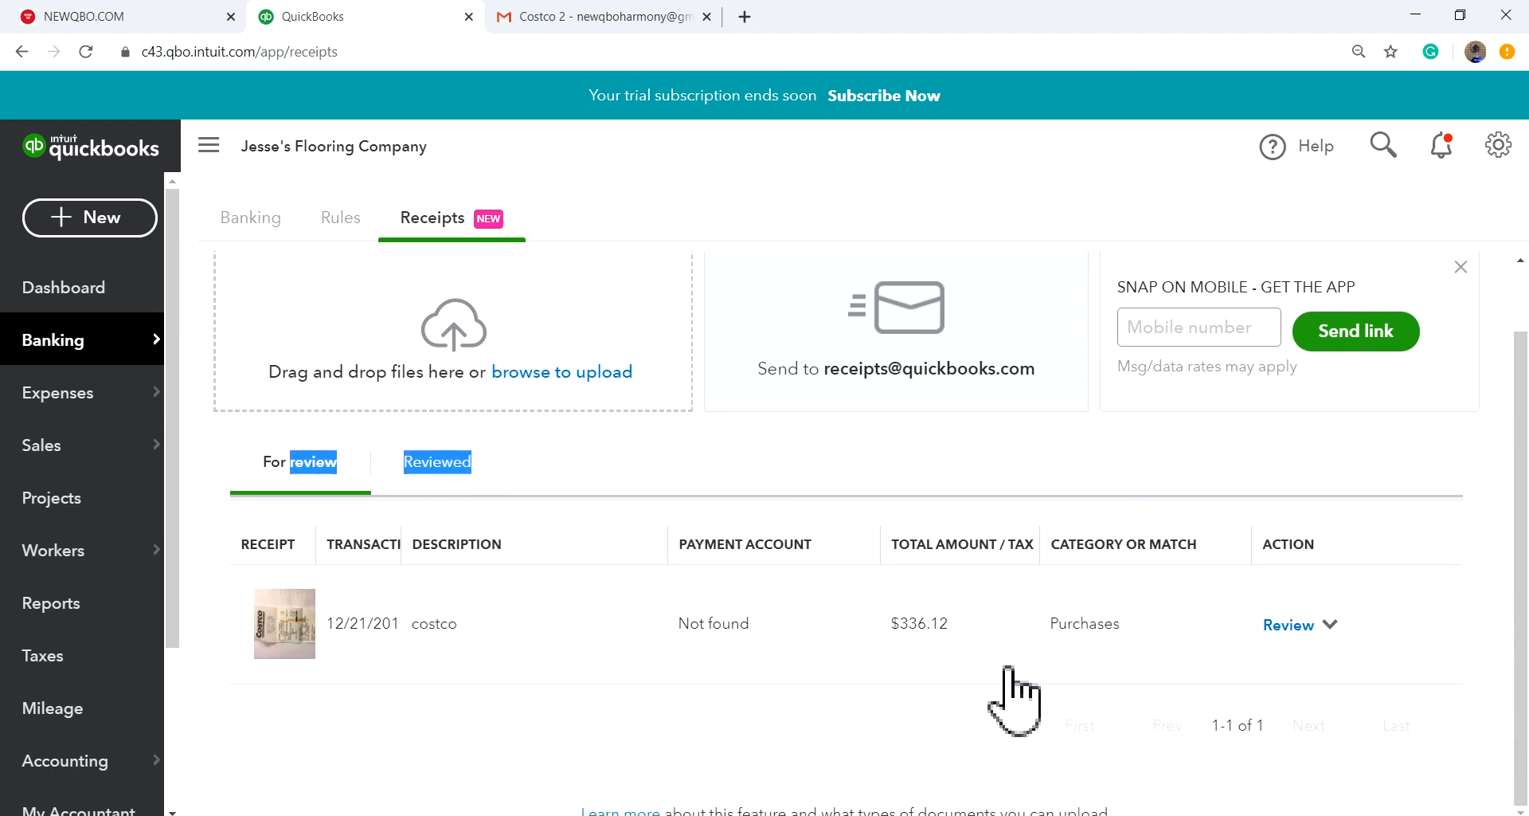
- Open the $336.12 Costco receipt for review and set the payee to Costco and the bank account to Chase Checking
click(1287, 624)
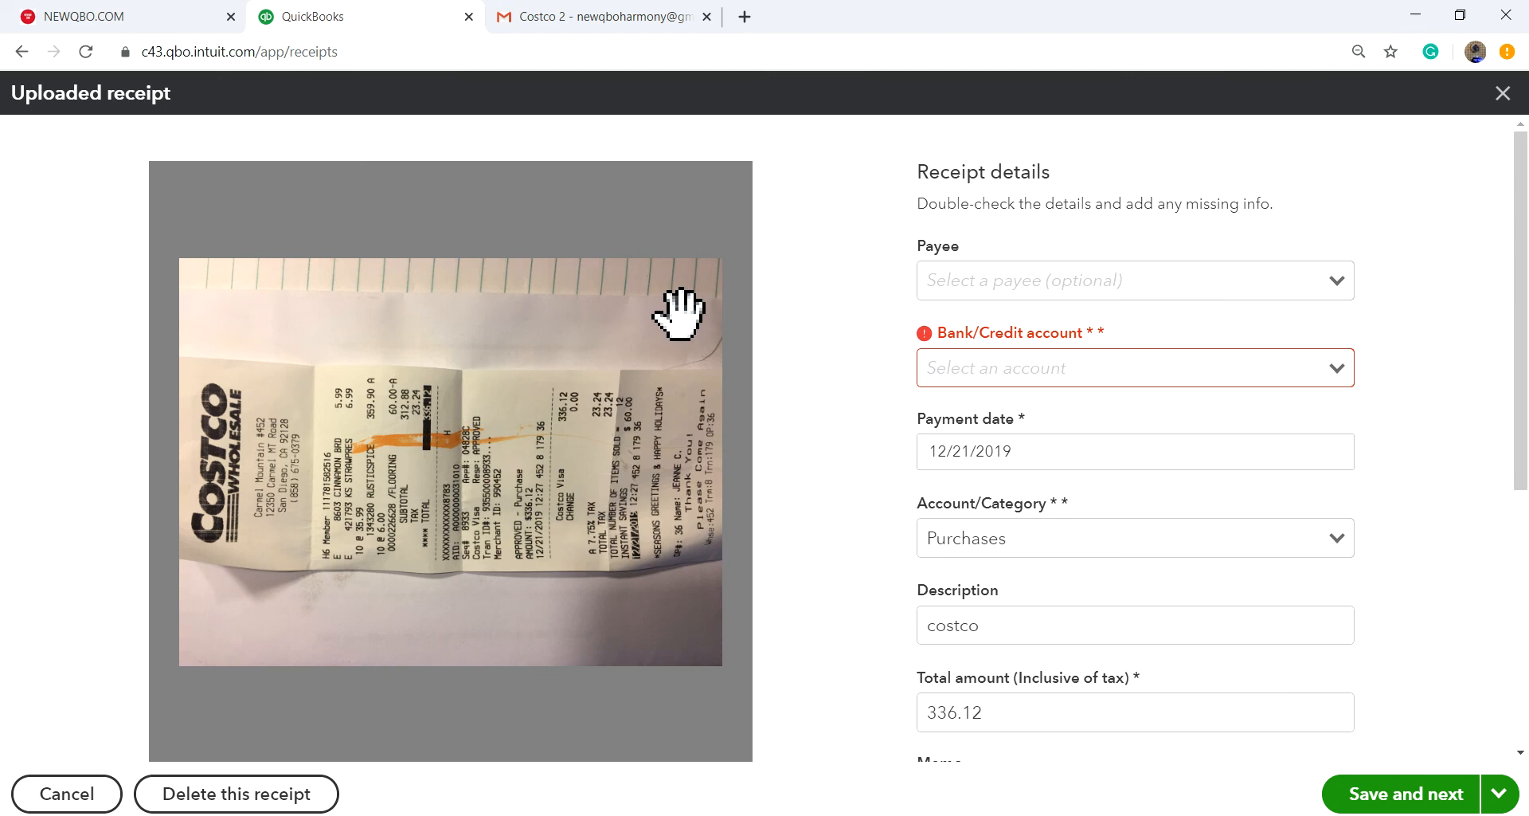
click(1339, 283)
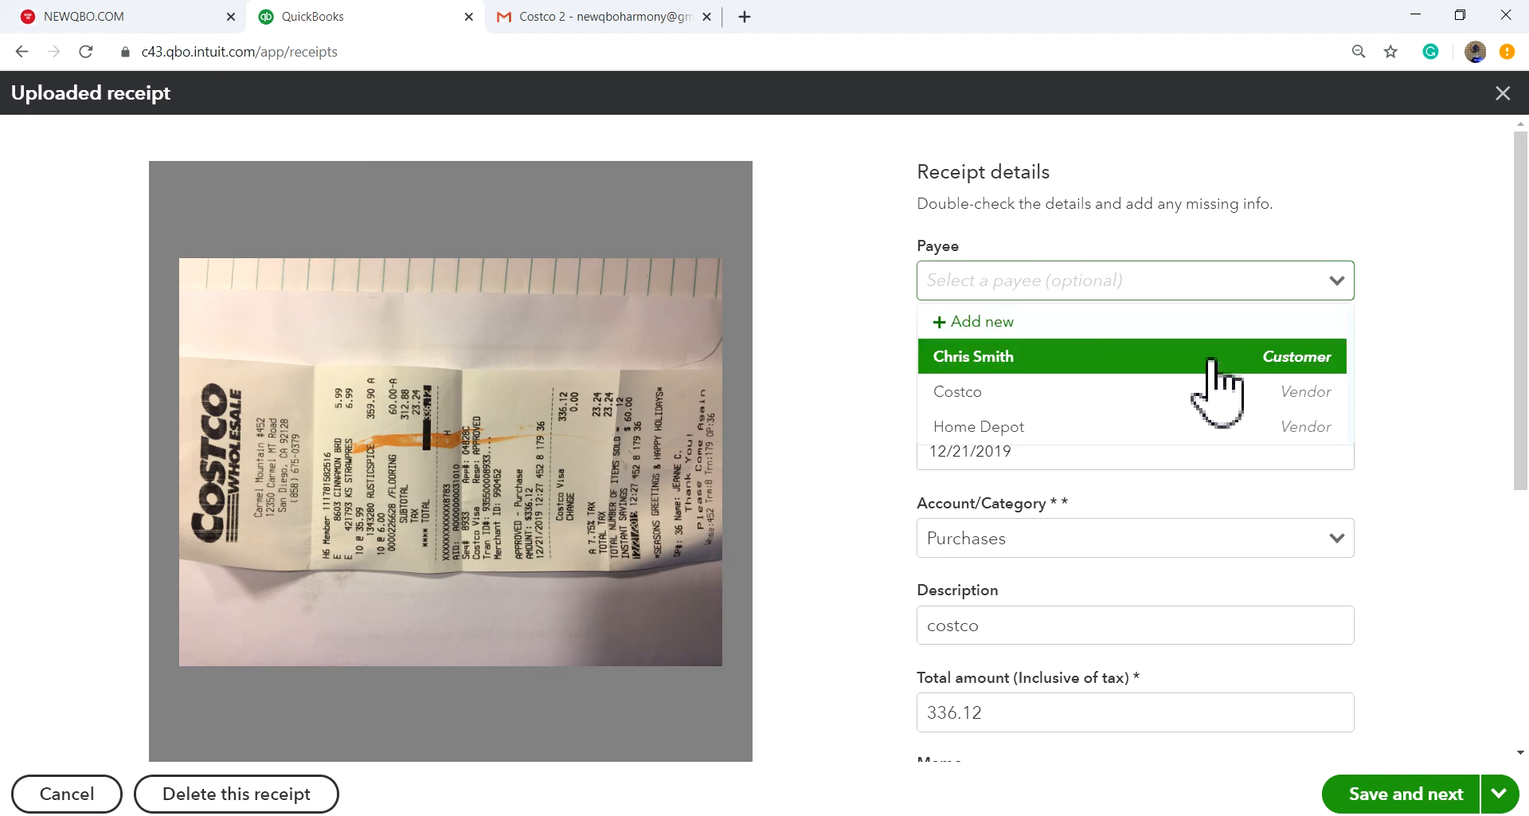
click(1209, 391)
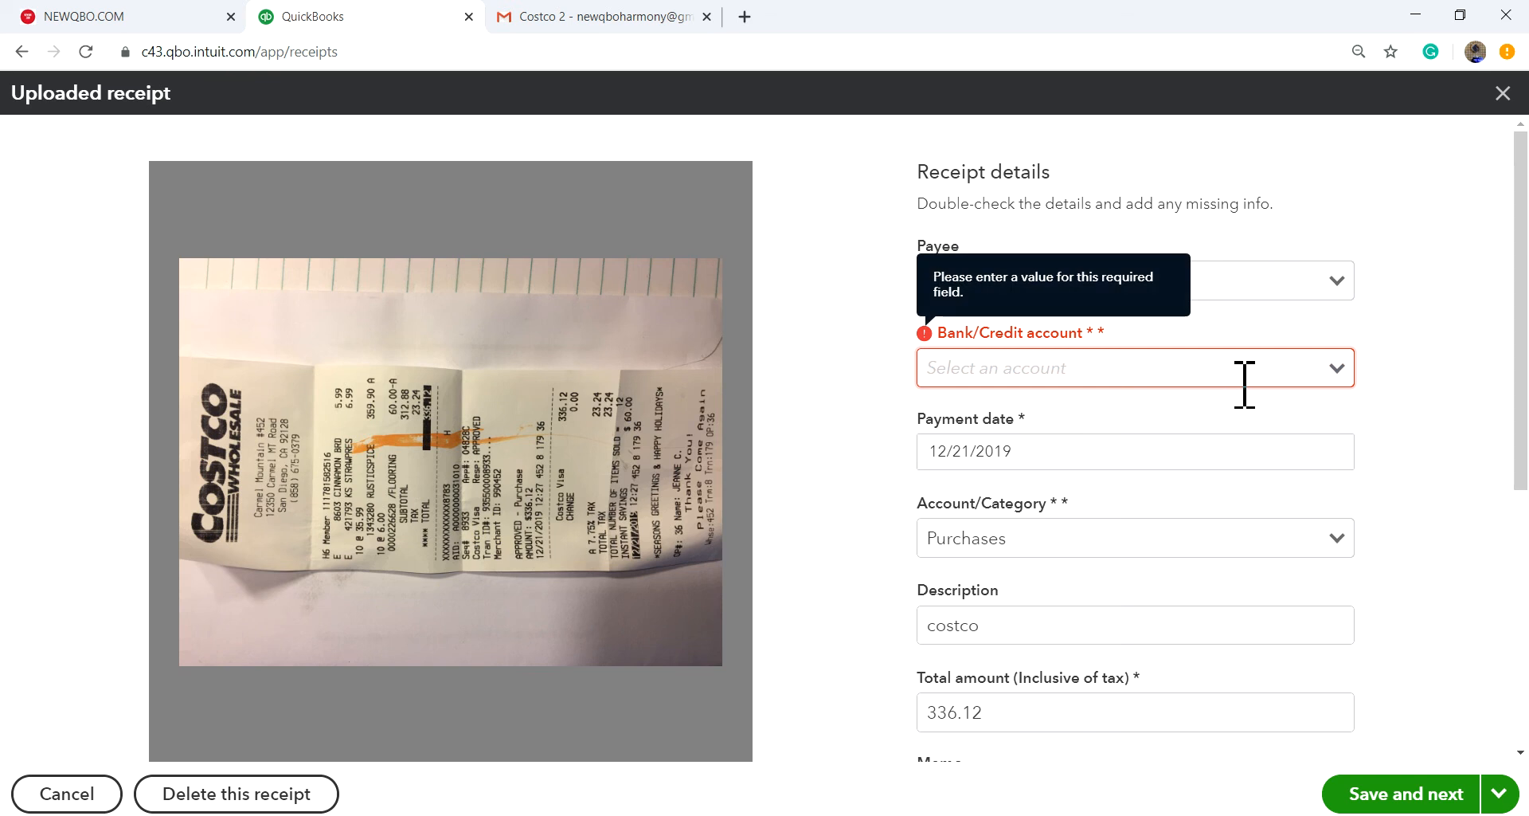
click(1339, 372)
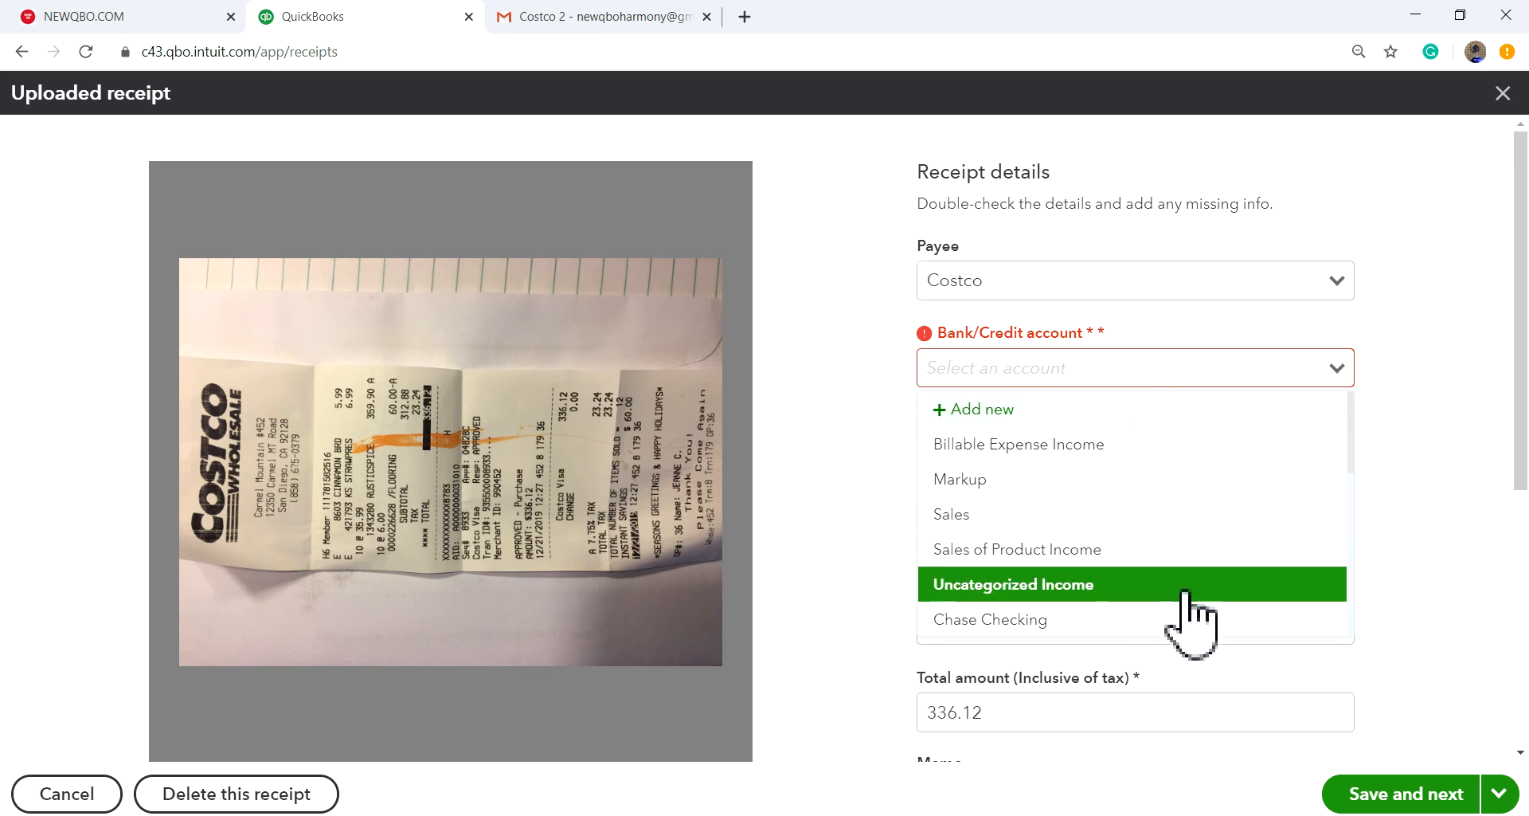
click(1186, 619)
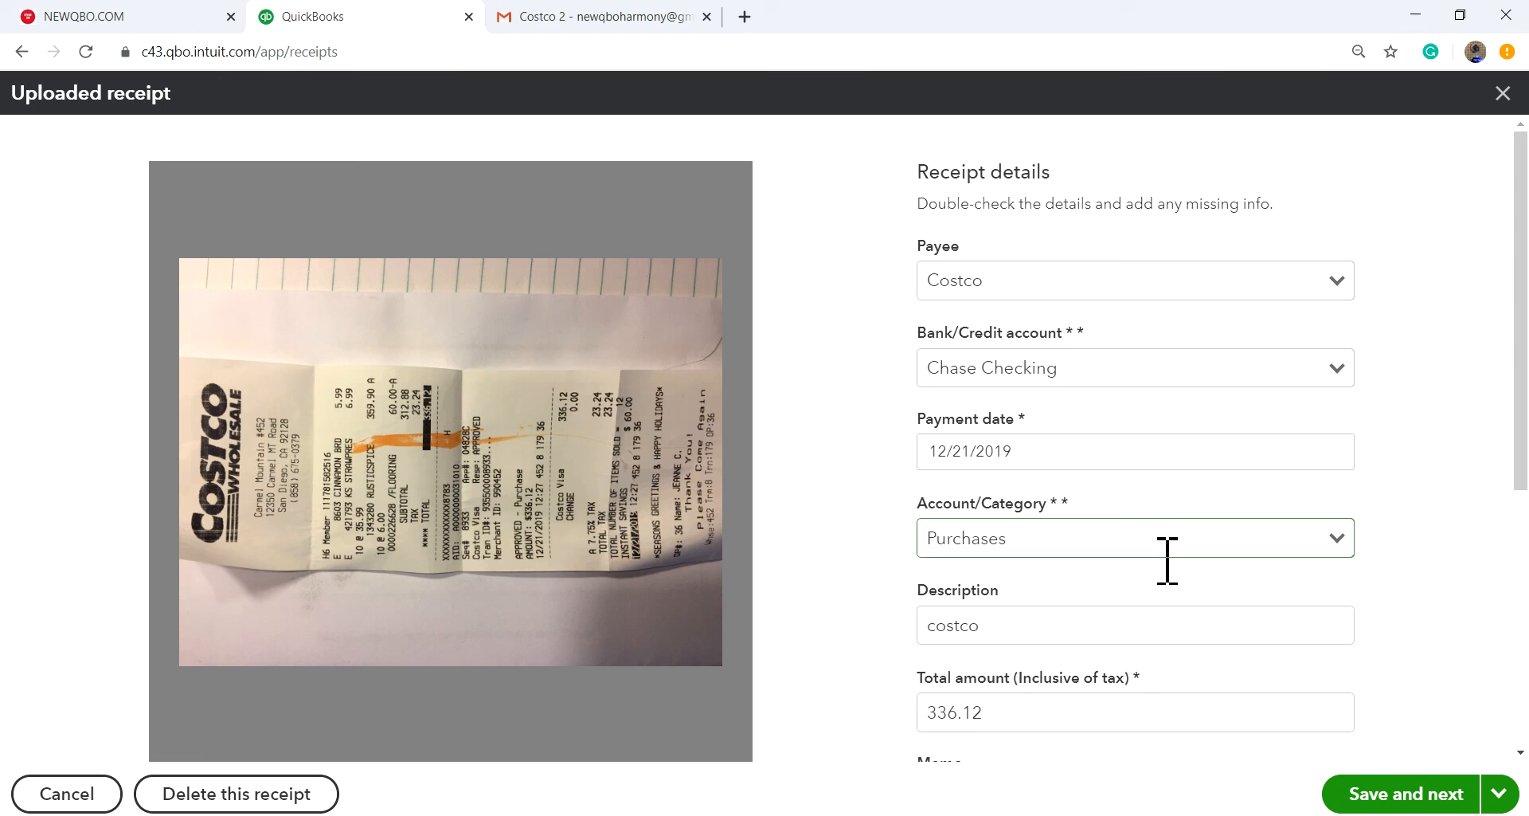
- Set the receipt's account category to Supplies & Materials - COS under Cost of Sales
click(1342, 538)
scroll(1235, 673, down, 4)
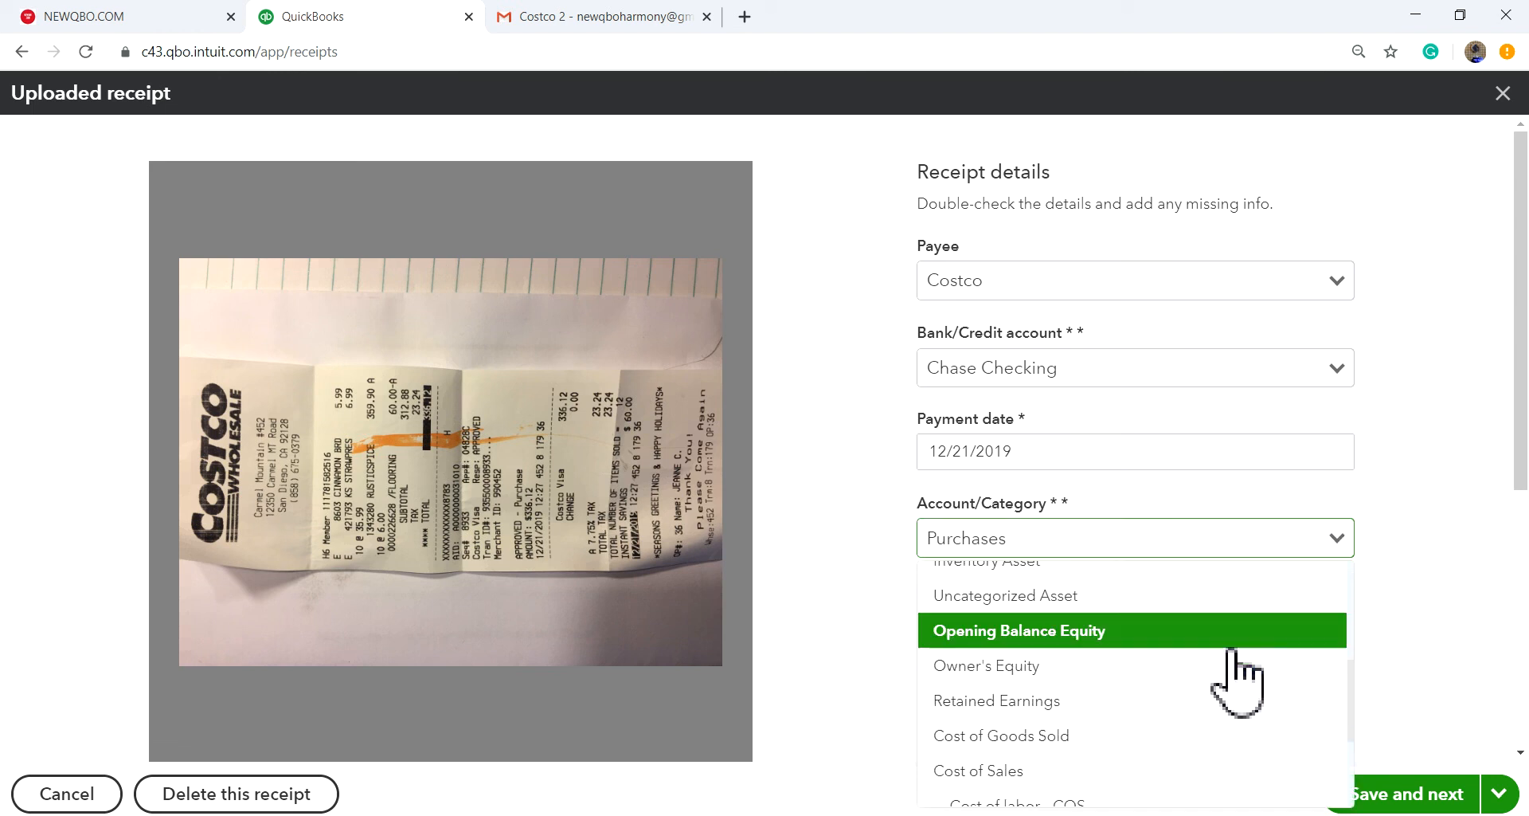
scroll(1235, 669, down, 3)
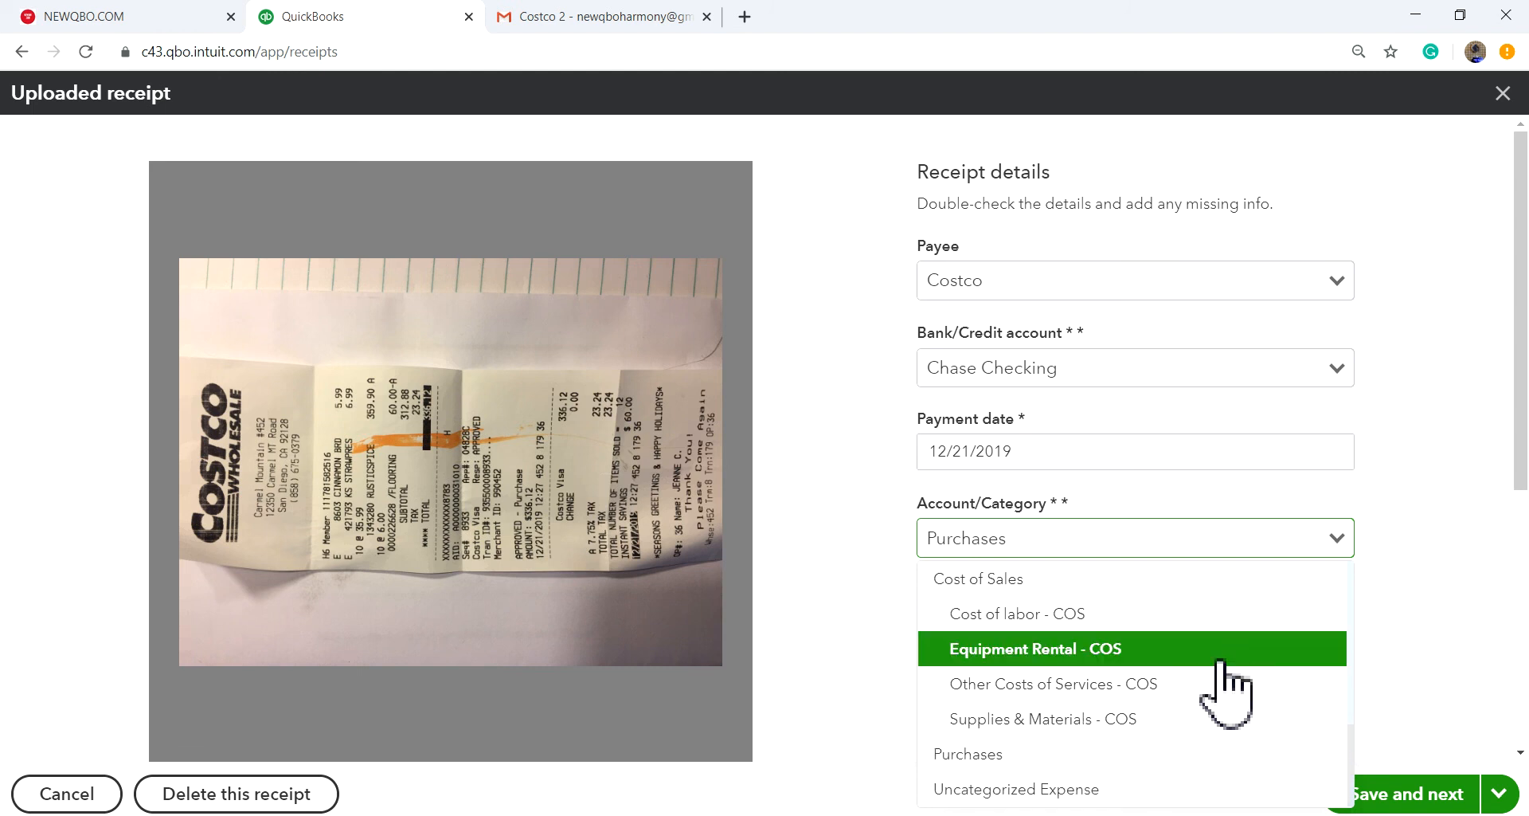
click(1174, 721)
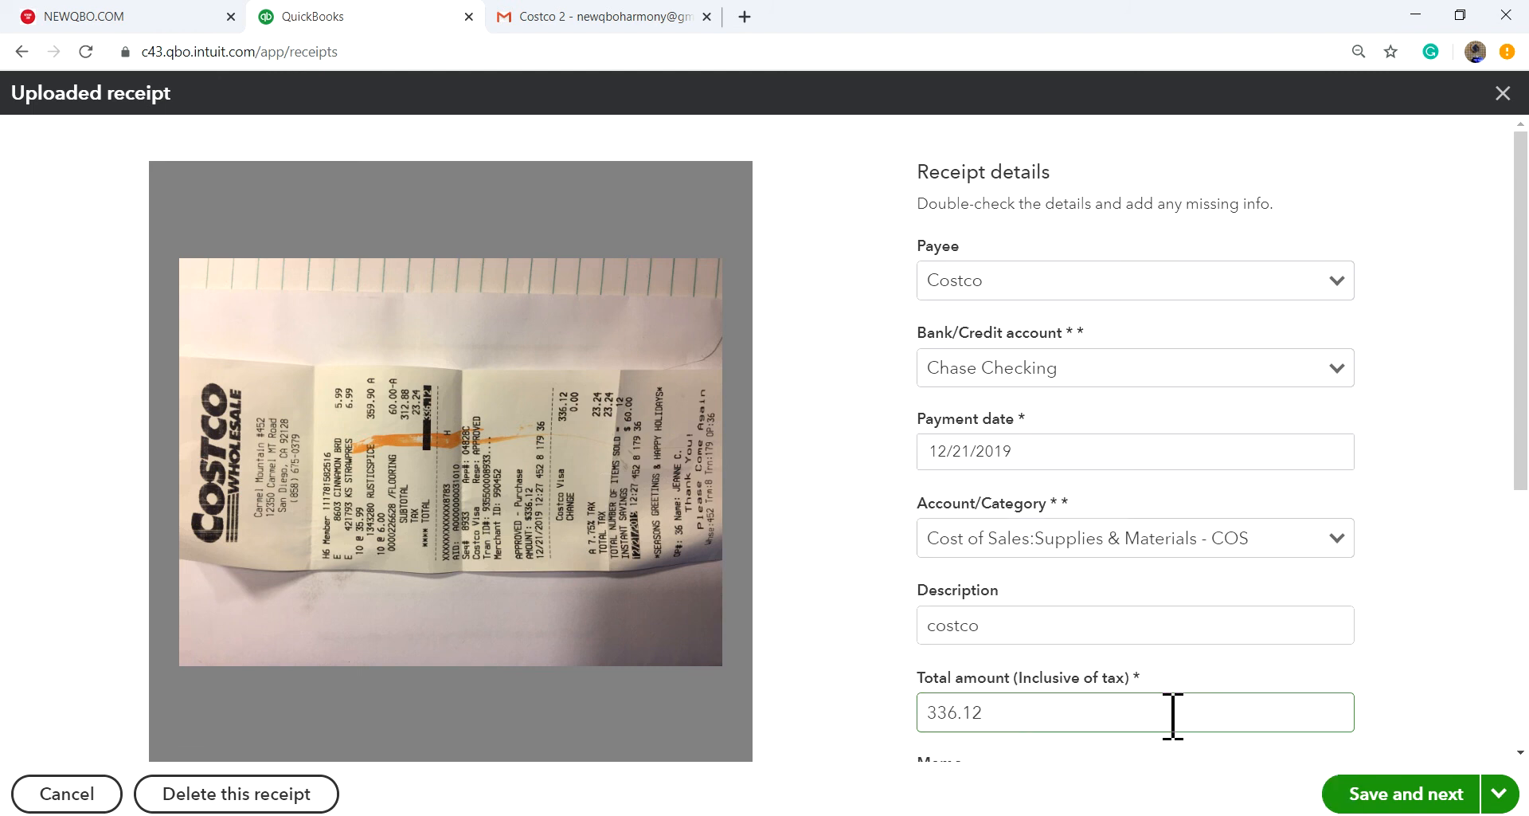
- Make the receipt's expense and items billable and assign them to the existing customer
scroll(1415, 640, down, 4)
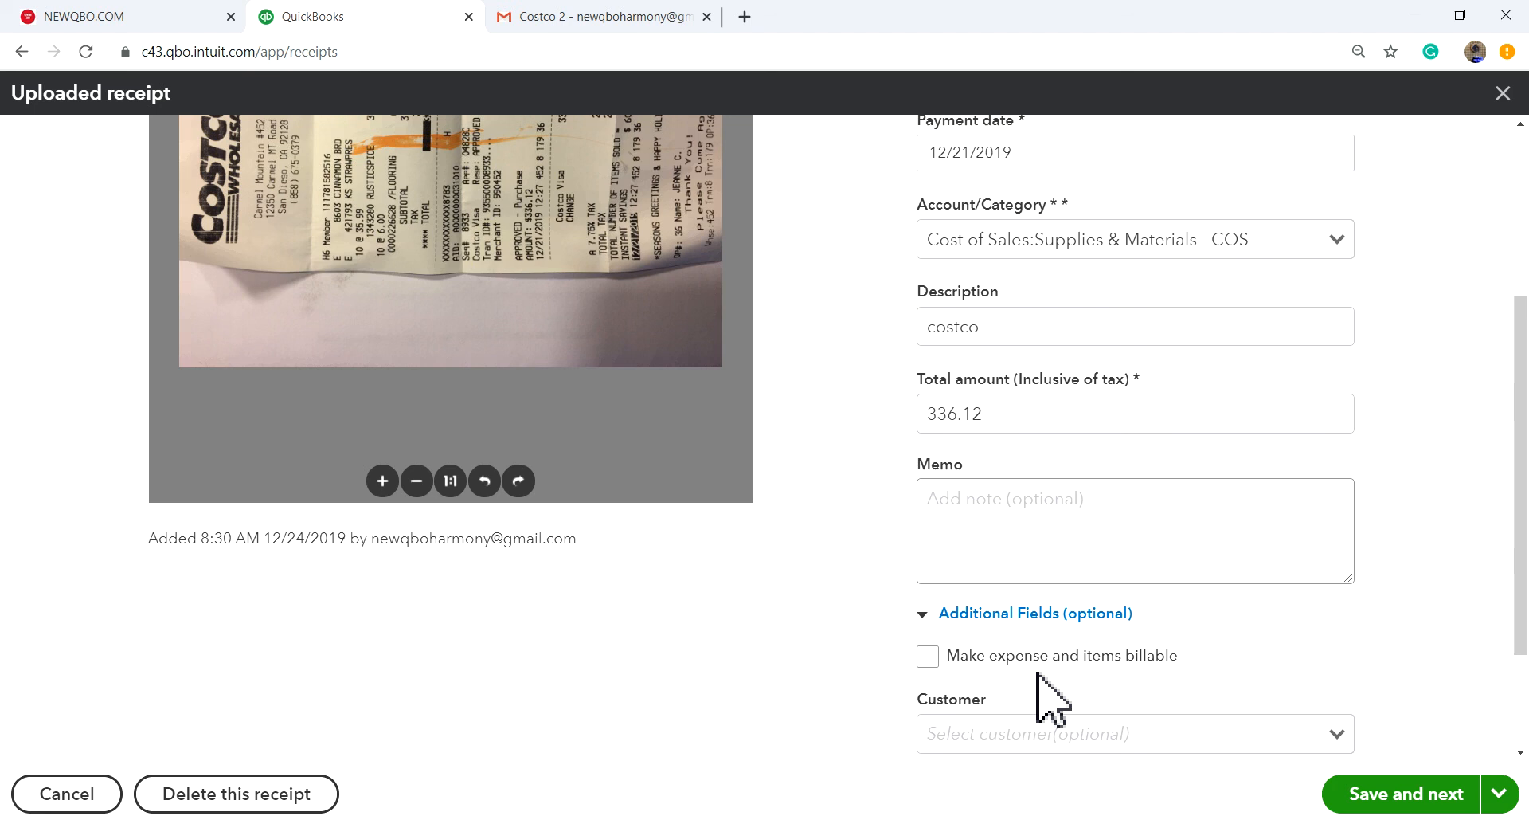
click(929, 659)
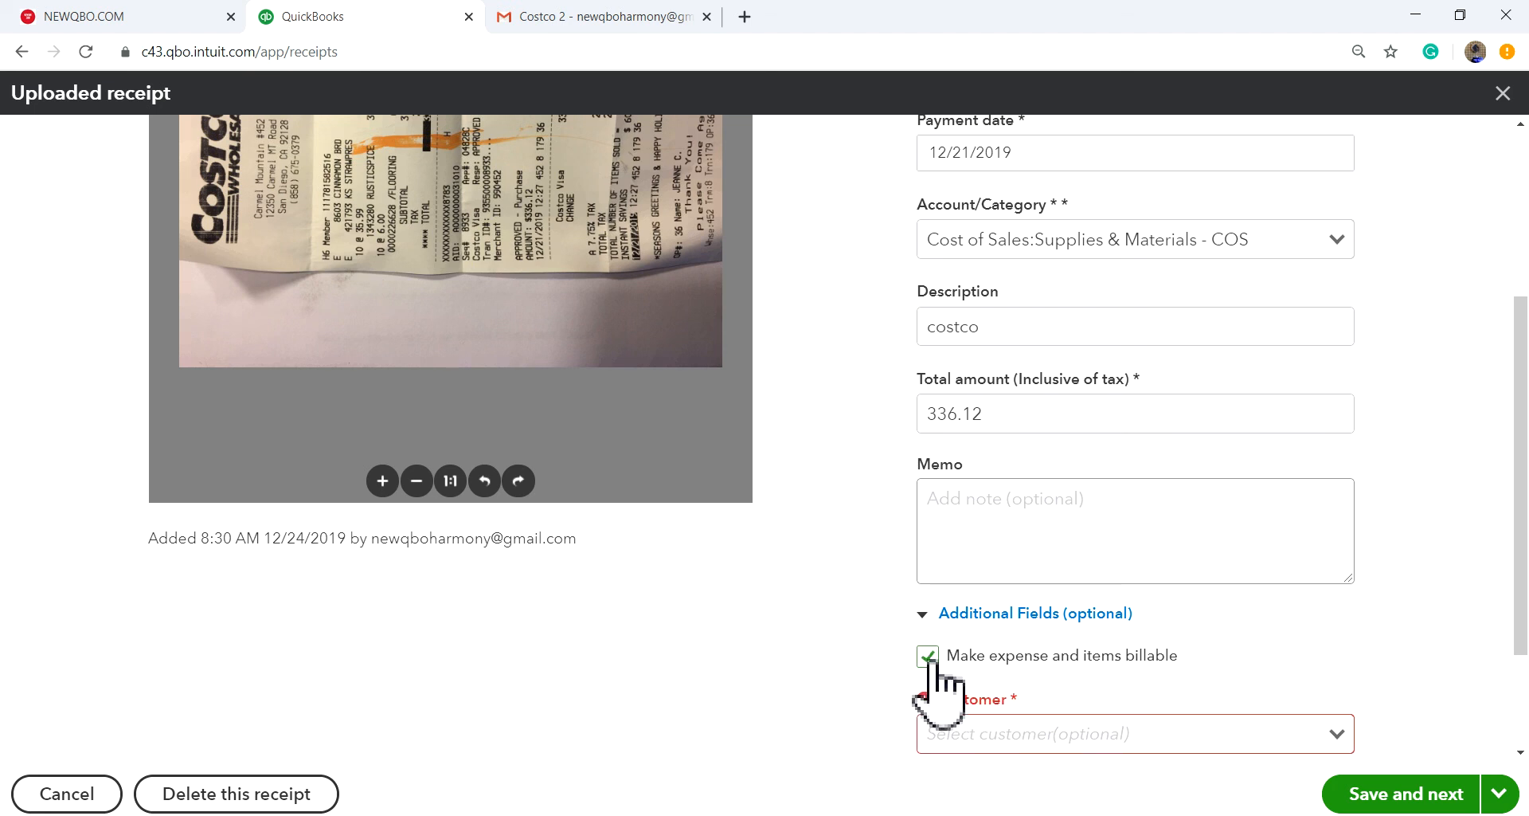
scroll(1202, 690, down, 2)
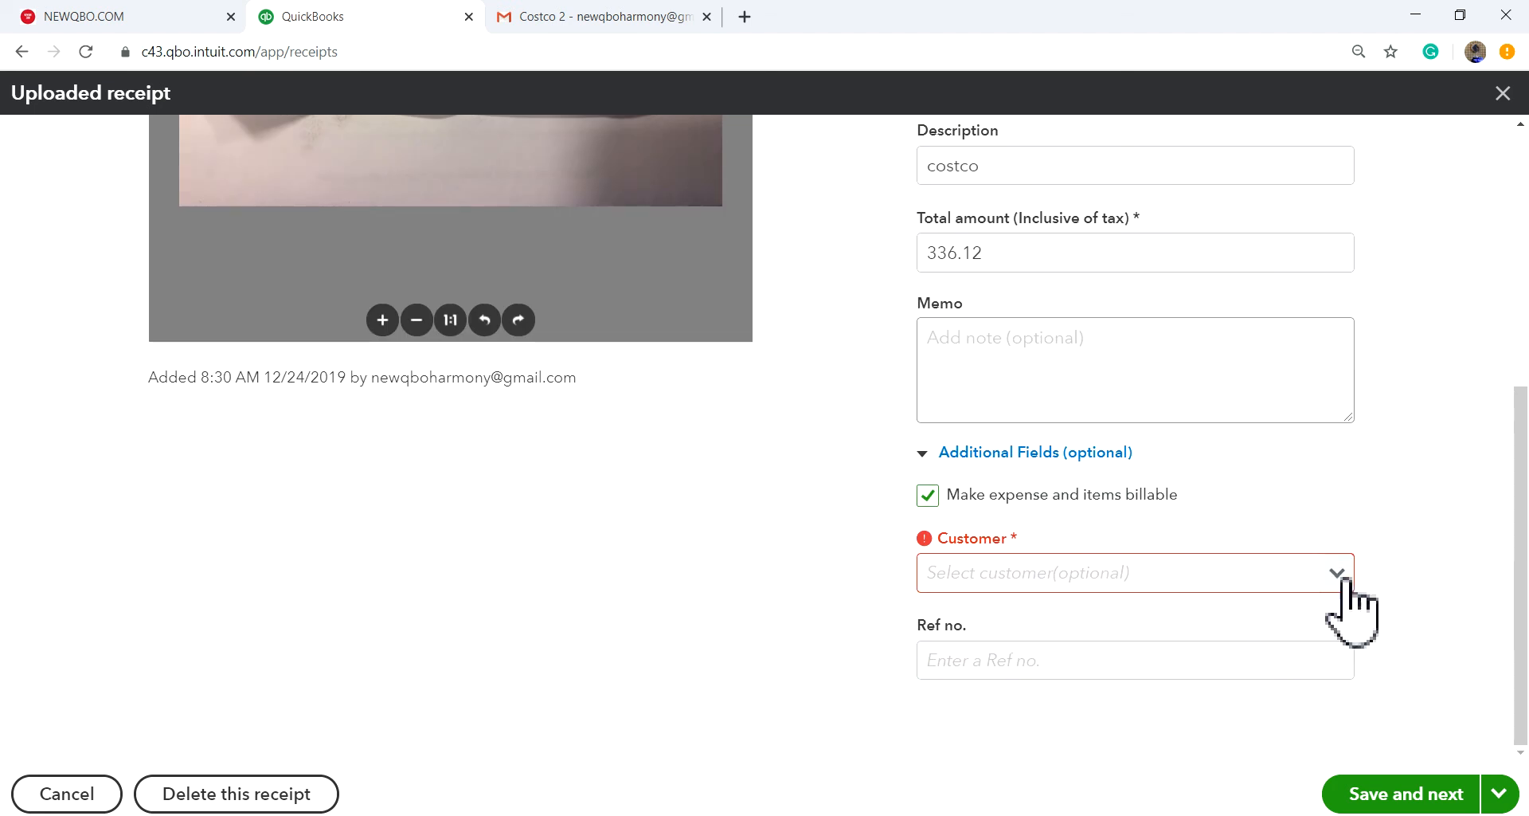
click(1338, 574)
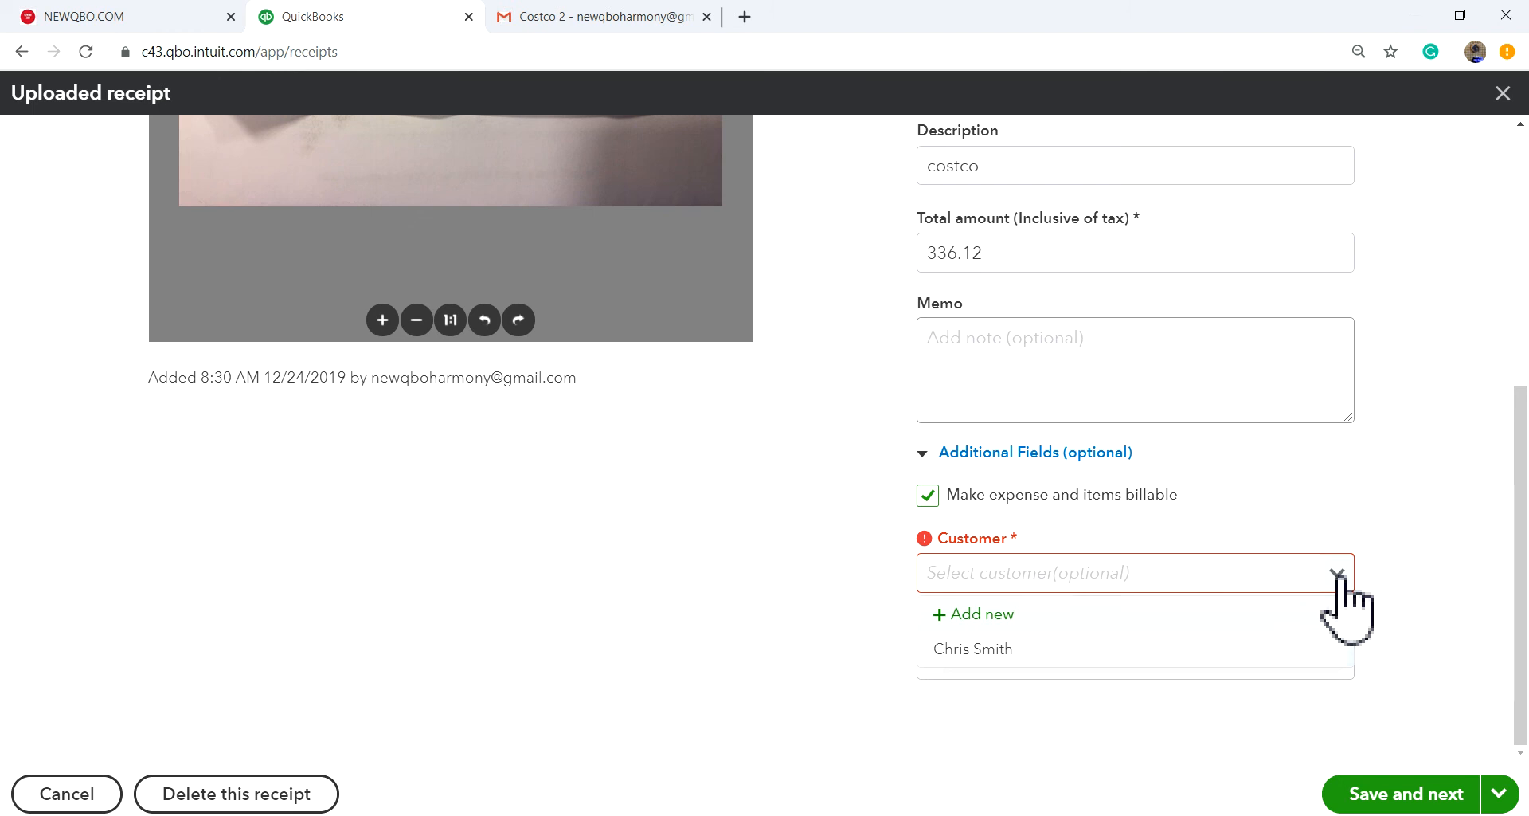
click(1140, 649)
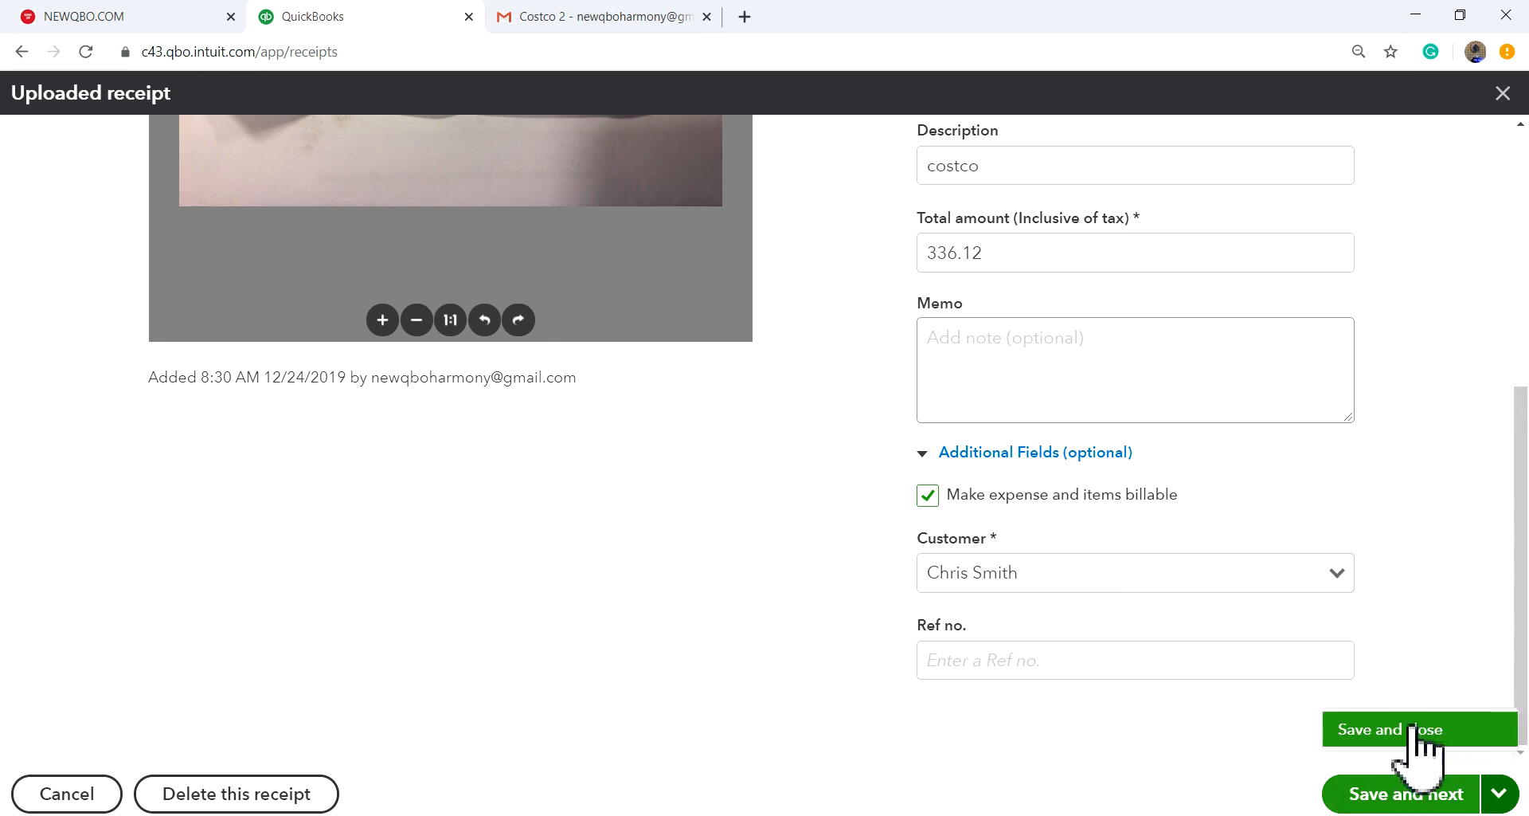
- Save and close the receipt details and create an expense from the reviewed Costco receipt
click(1418, 731)
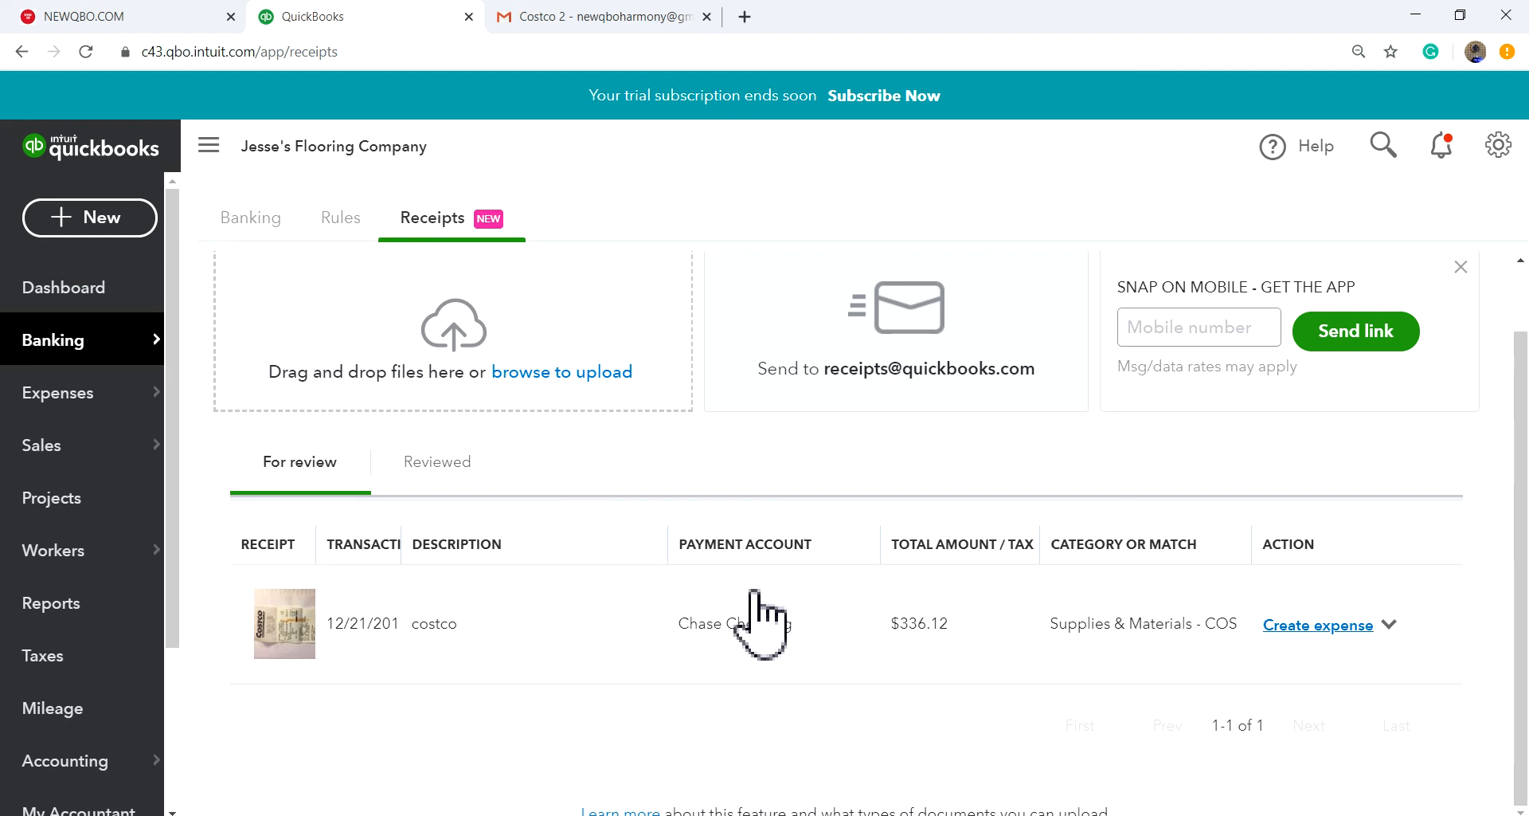
click(1298, 626)
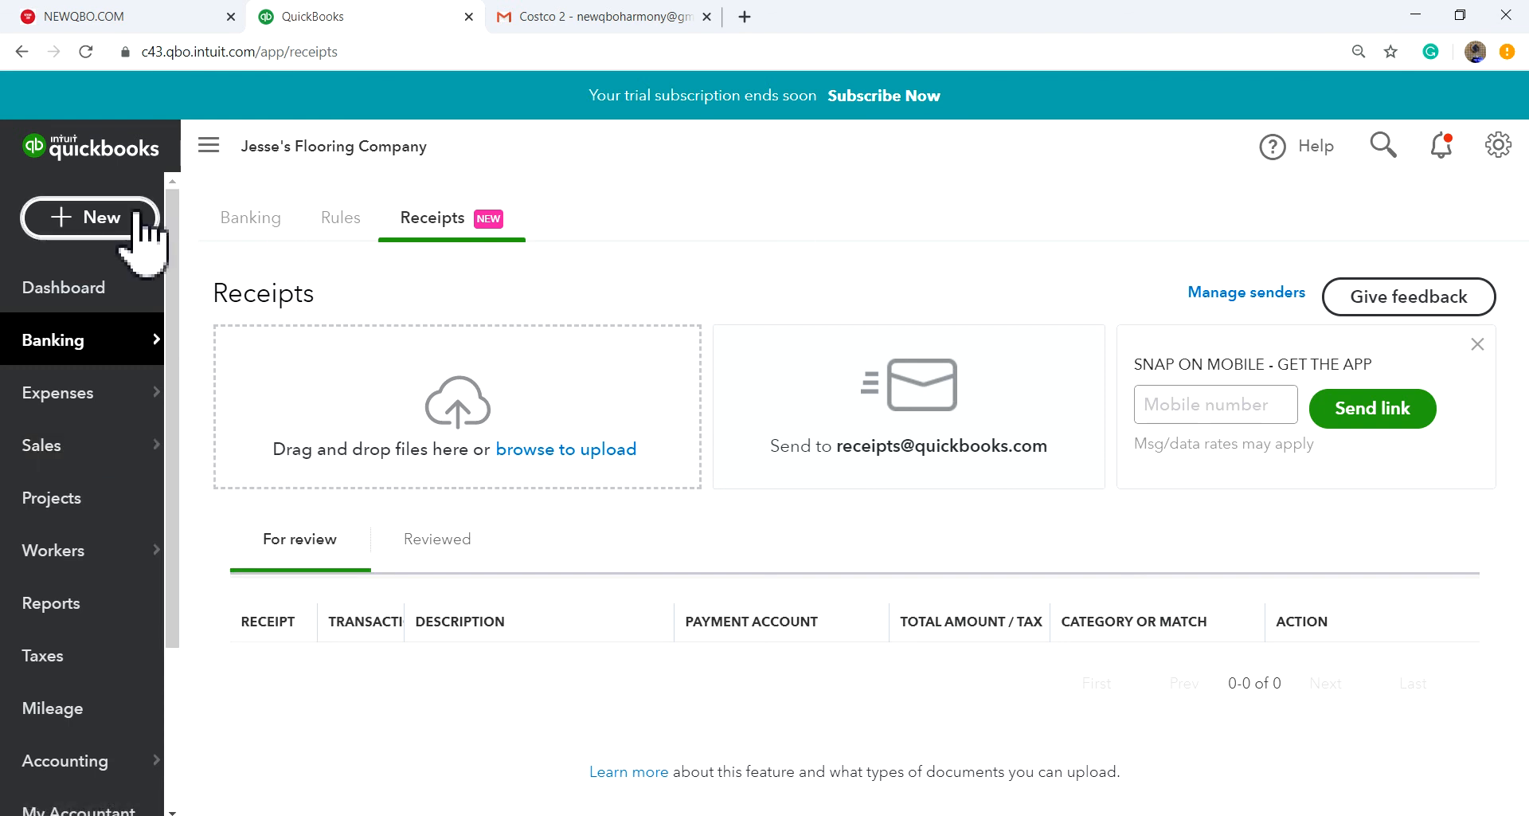
- Open the $336.12 Costco expense dated 12/21/2019 from the recent expenses
click(85, 218)
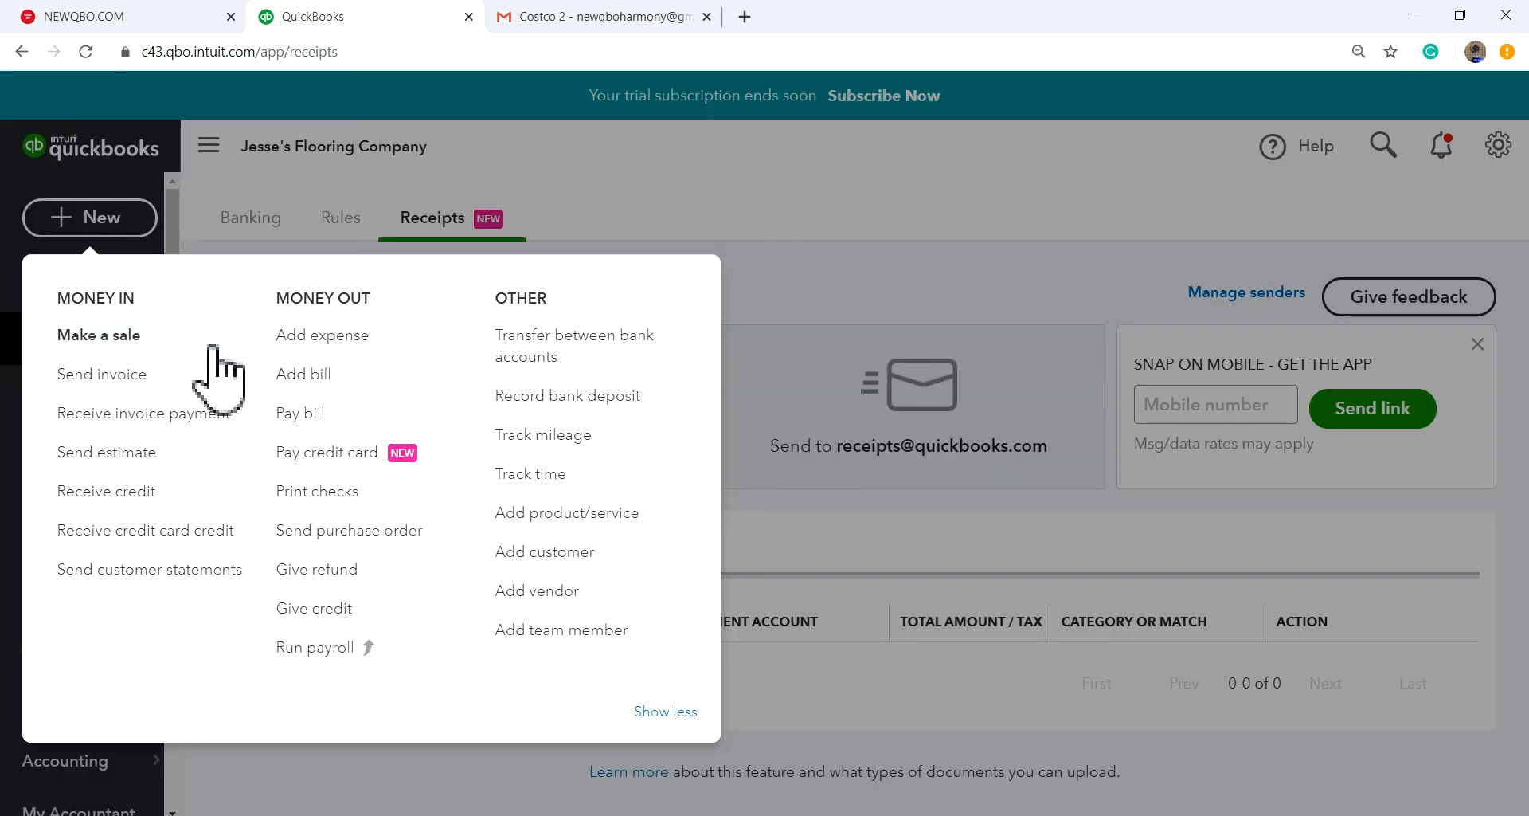
click(301, 334)
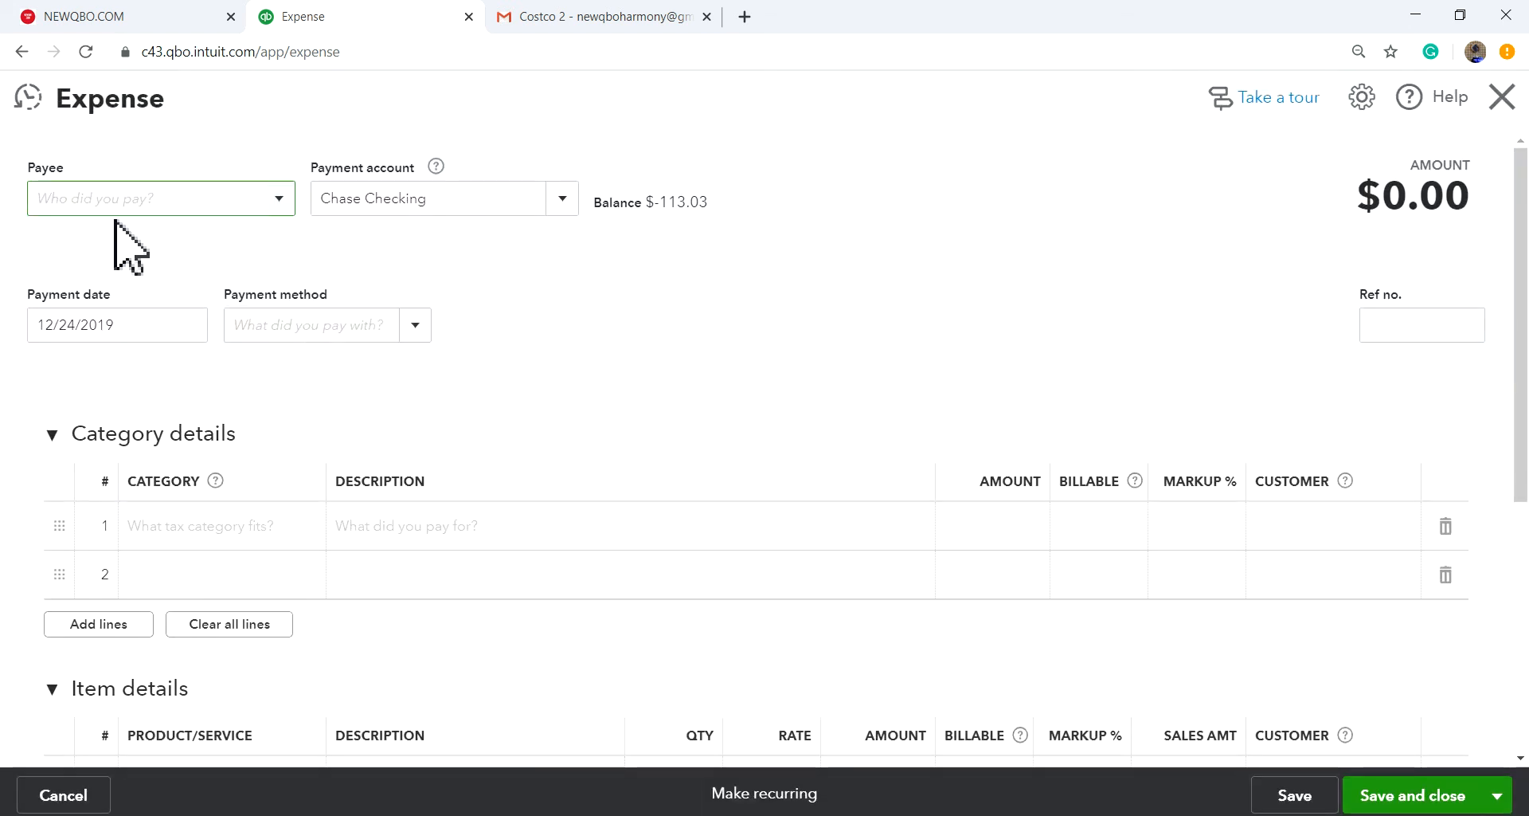
click(32, 108)
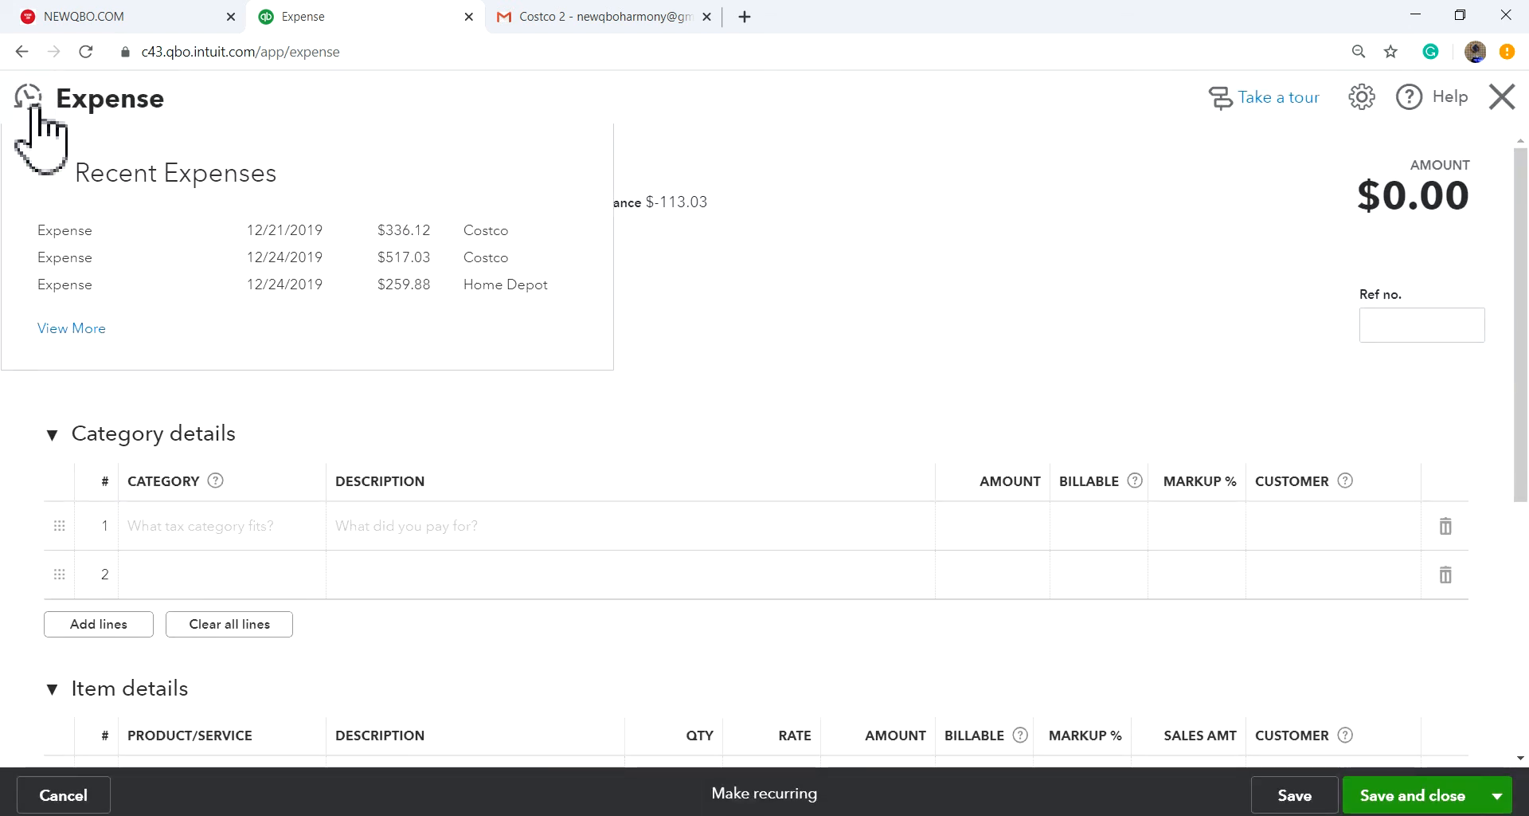
click(233, 238)
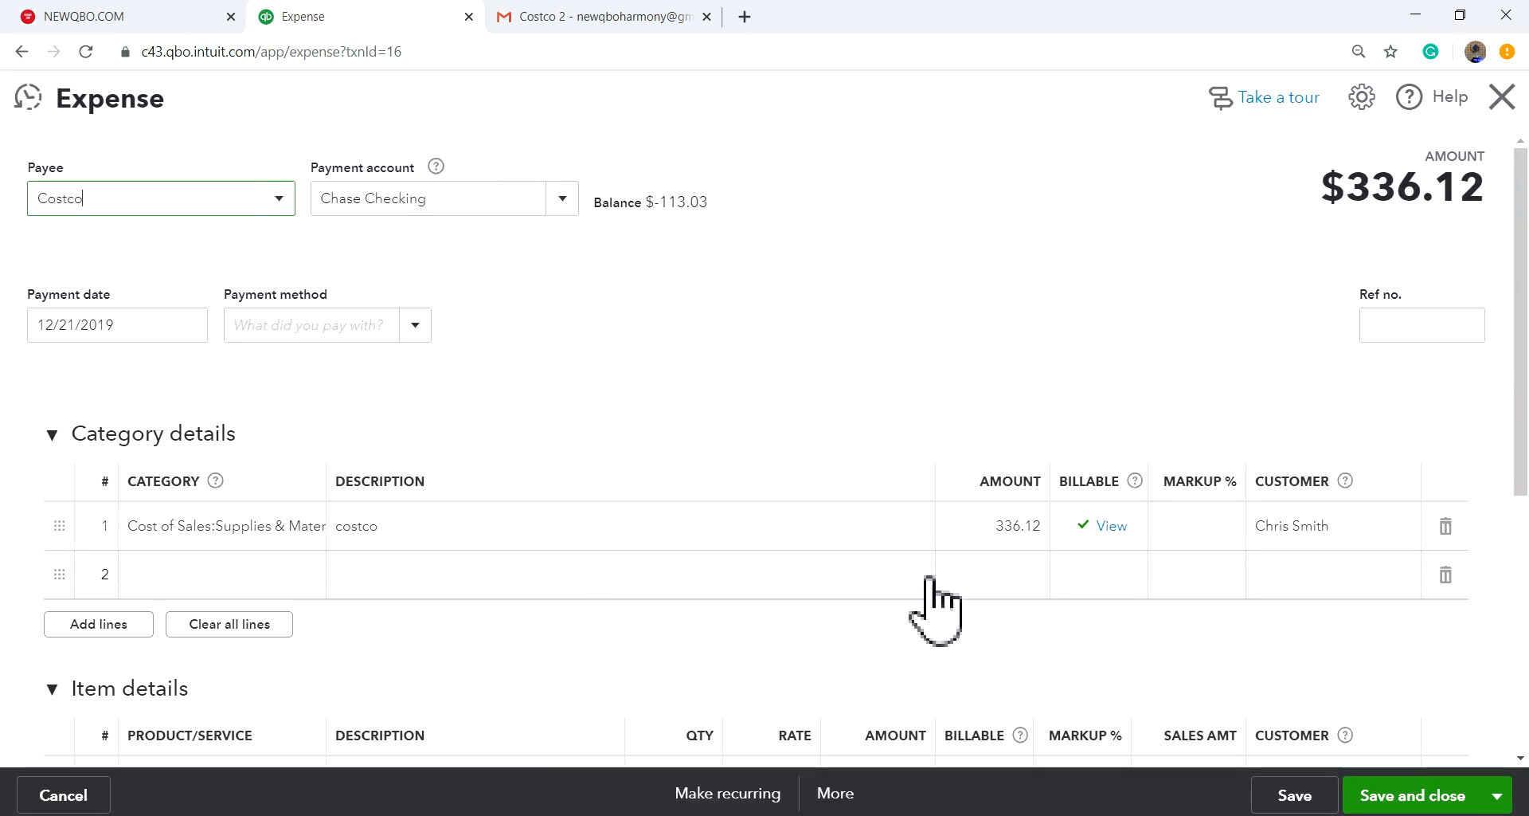
- Set a 20% markup on the Costco expense's billable category line, and save and close the expense
click(1203, 527)
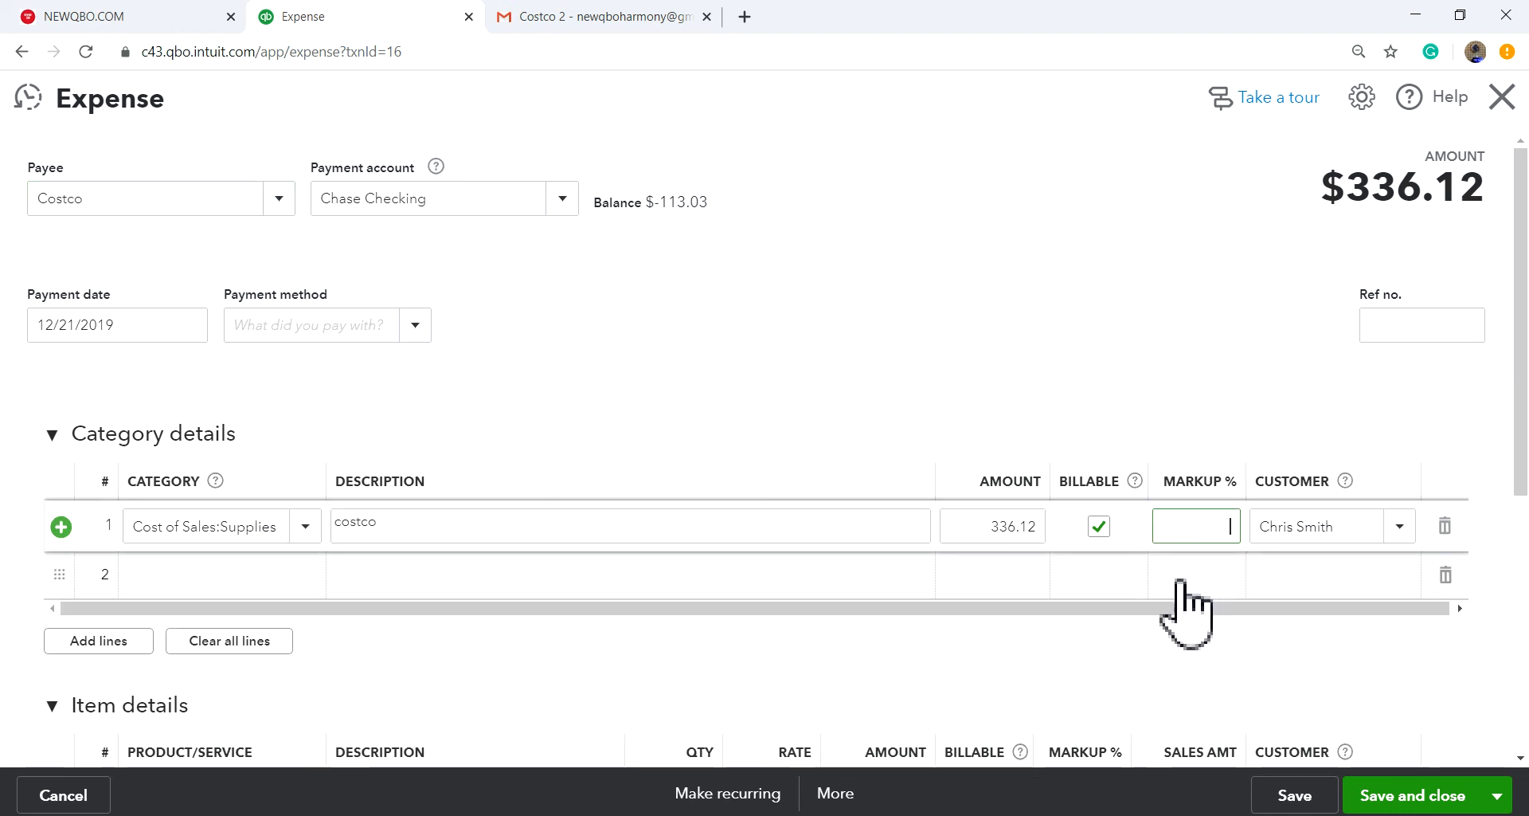
text(20)
click(1089, 291)
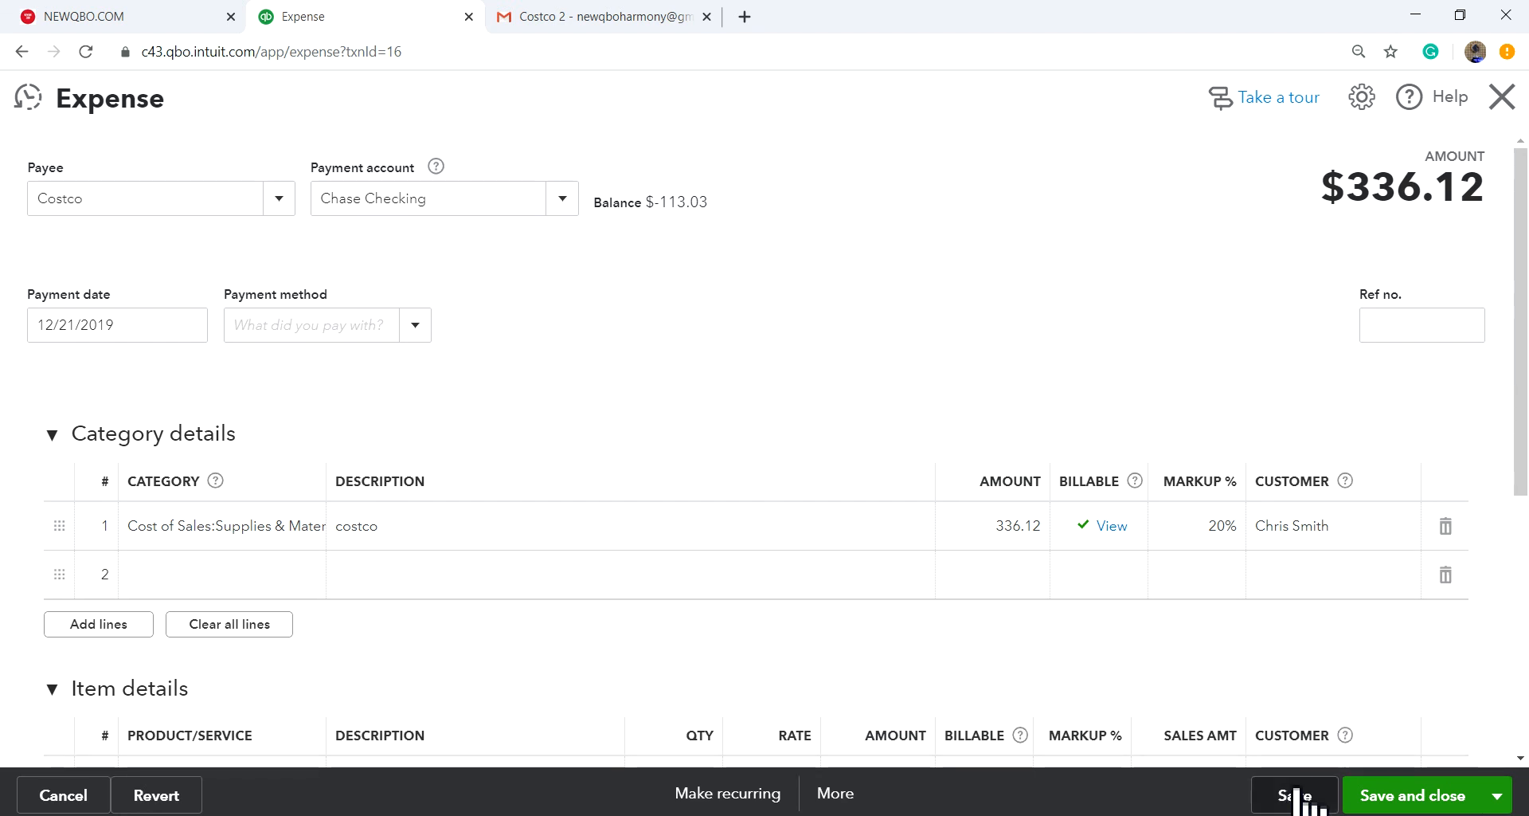
click(1409, 797)
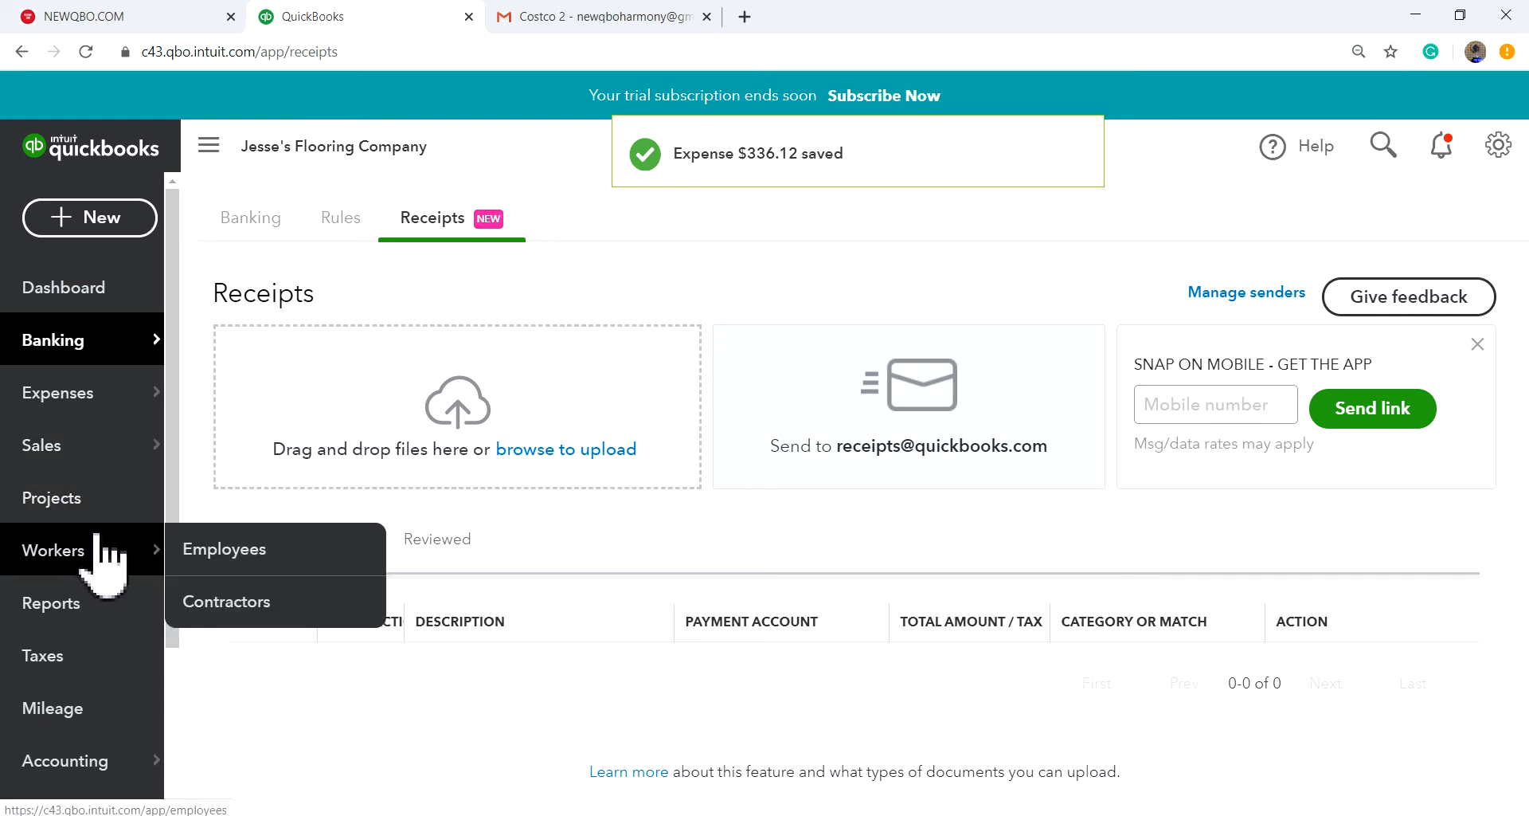
- Filter the sales transactions to unbilled activity and create an invoice from the customer's unbilled expenses
mouse_move(63, 447)
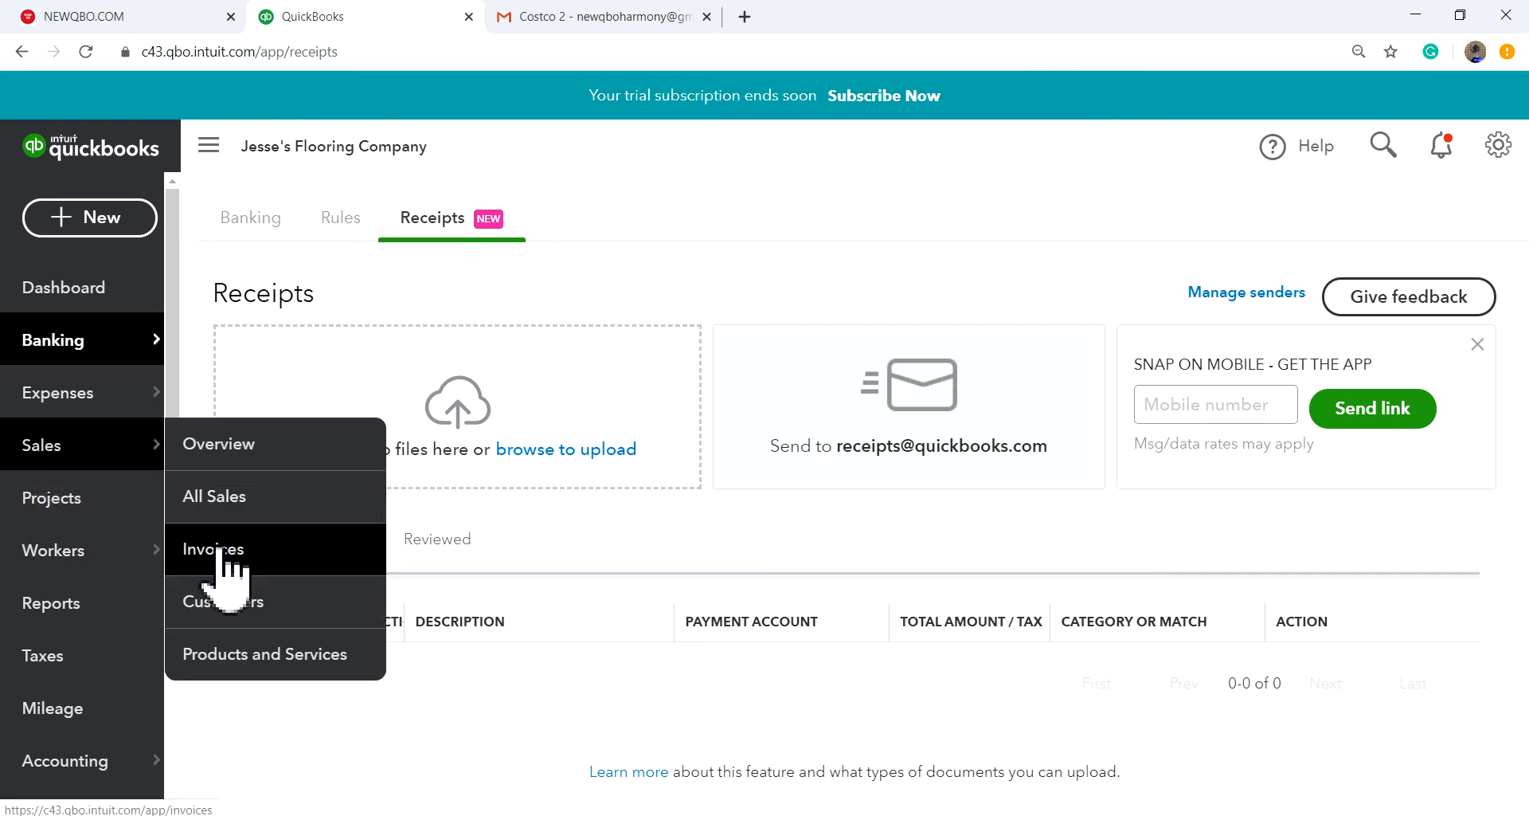
click(217, 500)
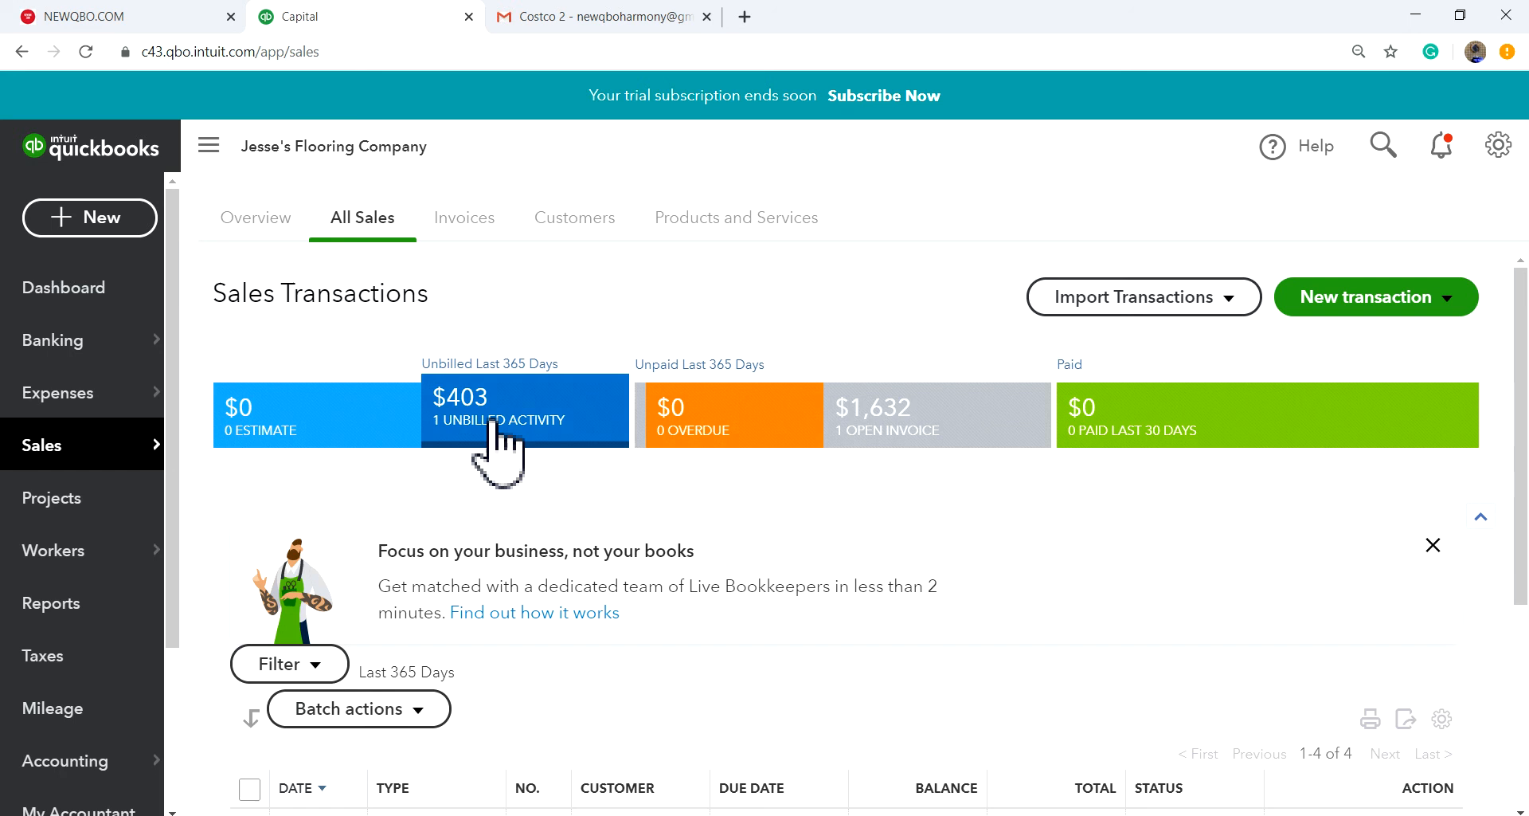
click(498, 430)
scroll(1240, 648, down, 3)
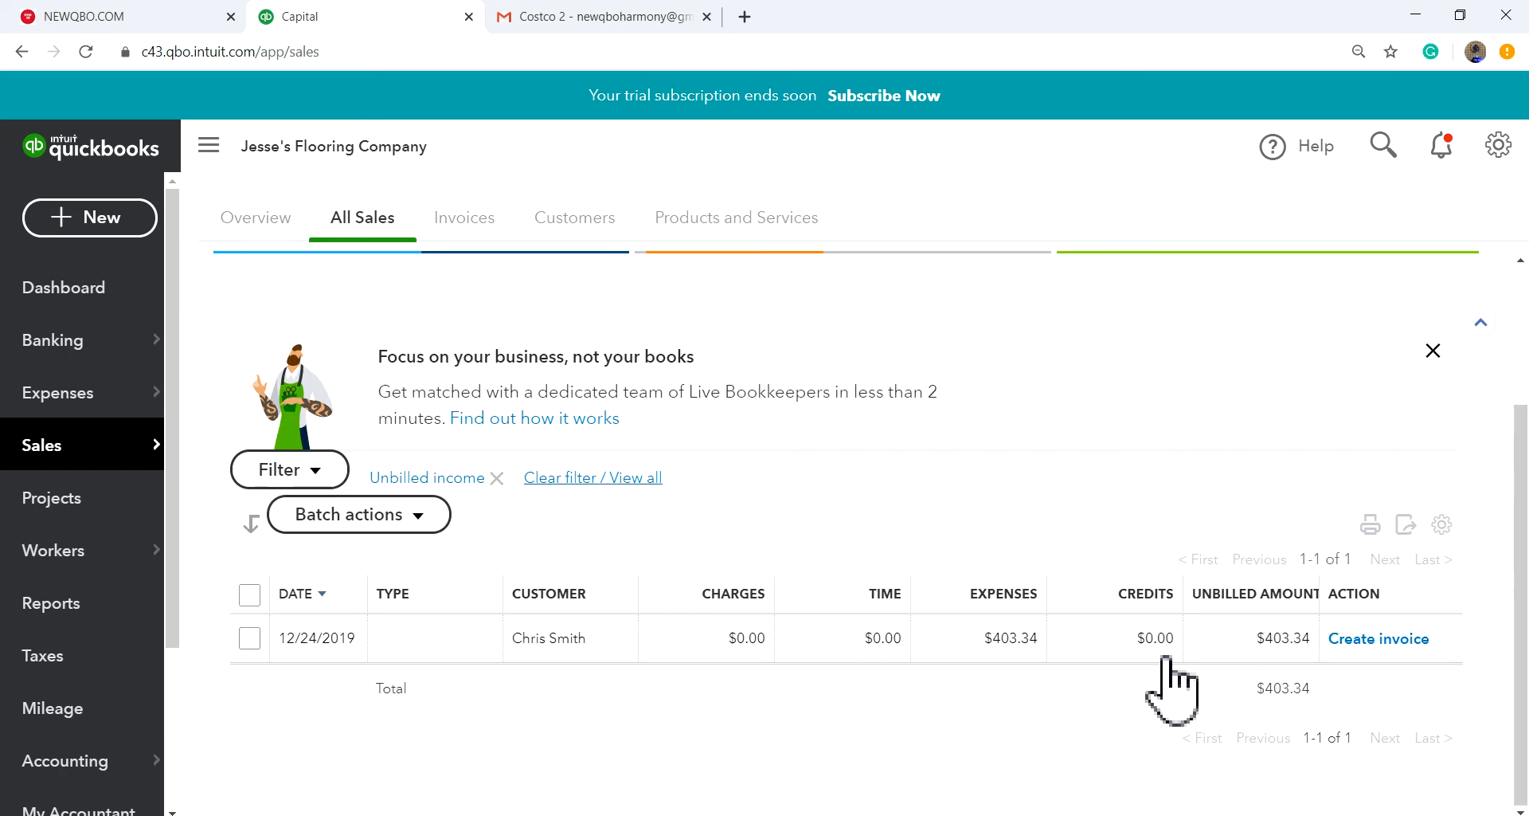
click(1367, 642)
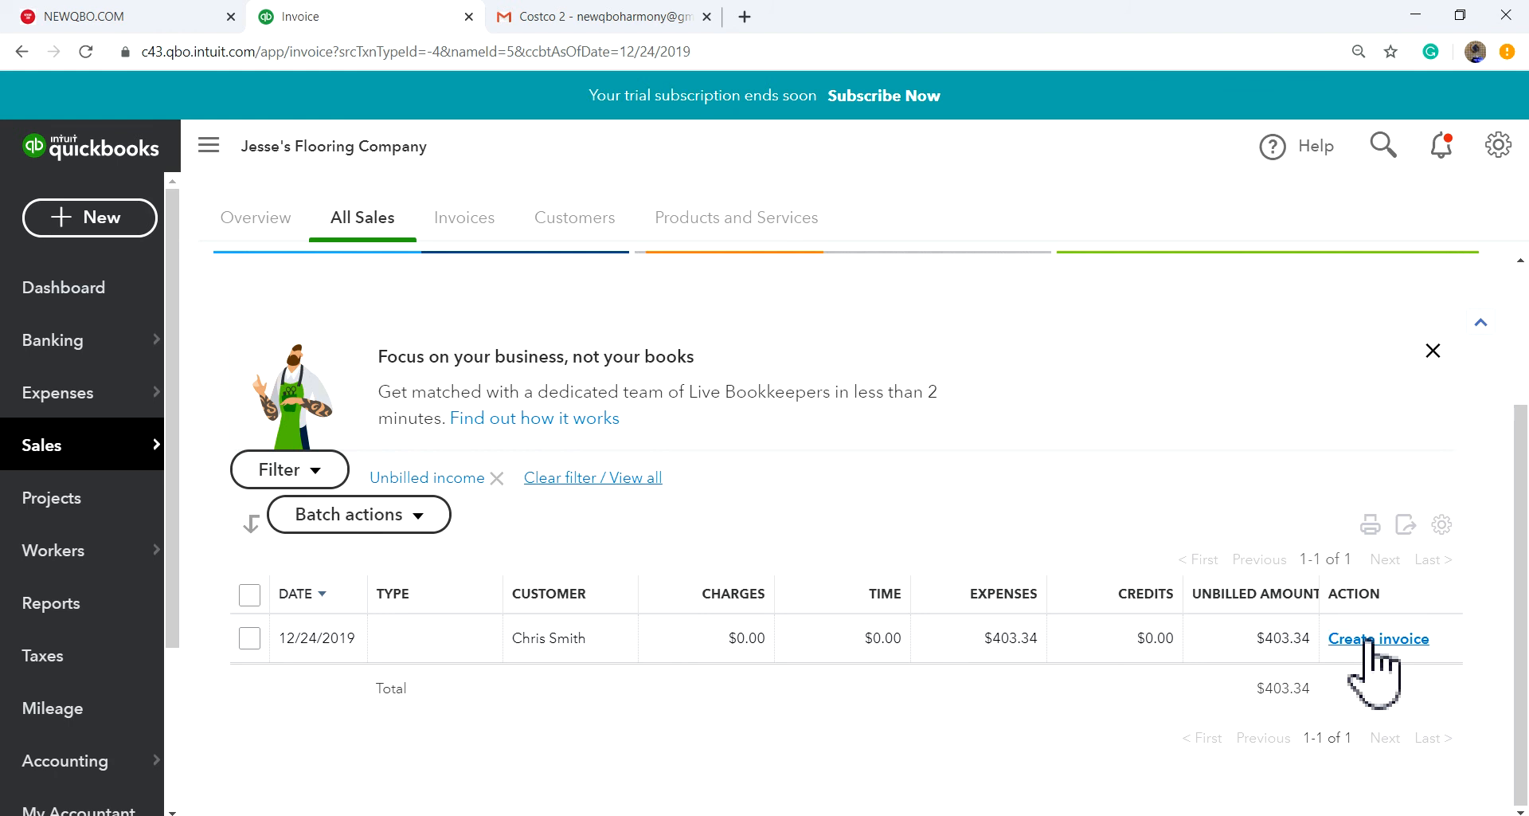
- Add an Hours line to the invoice with a quantity of 20 and a rate of 25
scroll(701, 625, down, 3)
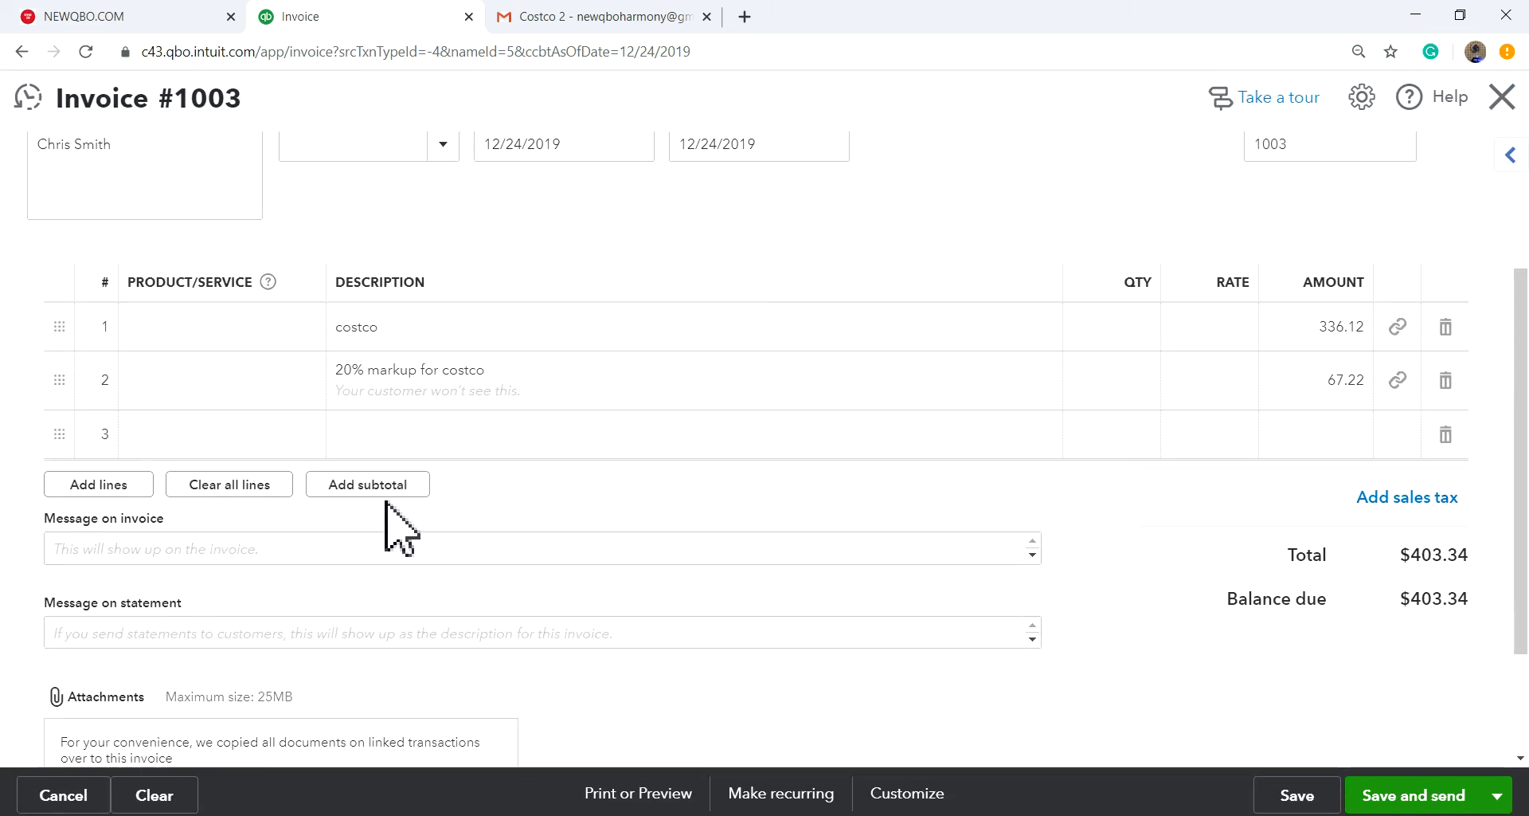
click(229, 437)
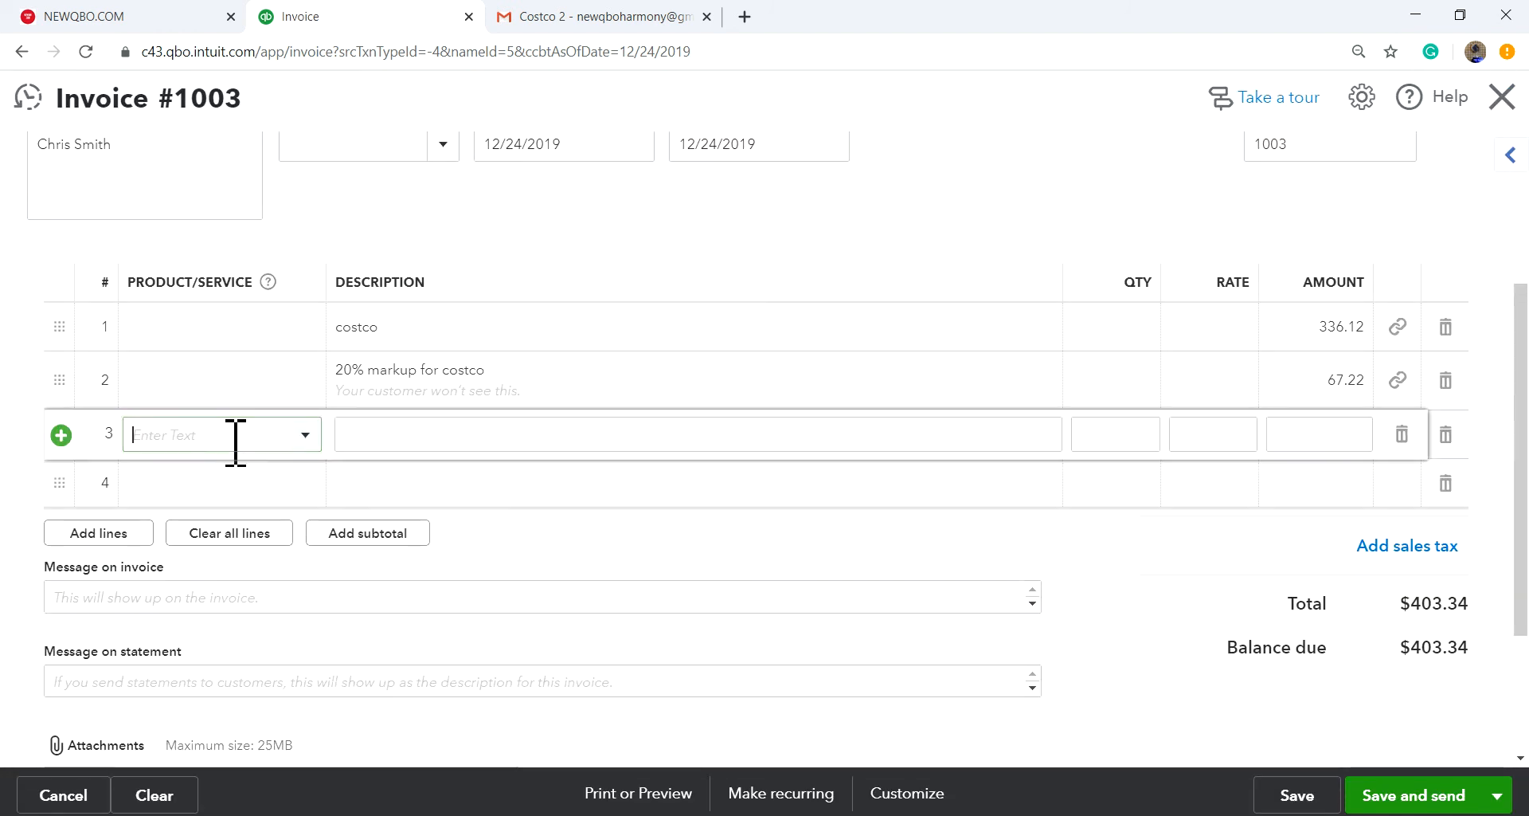
click(321, 434)
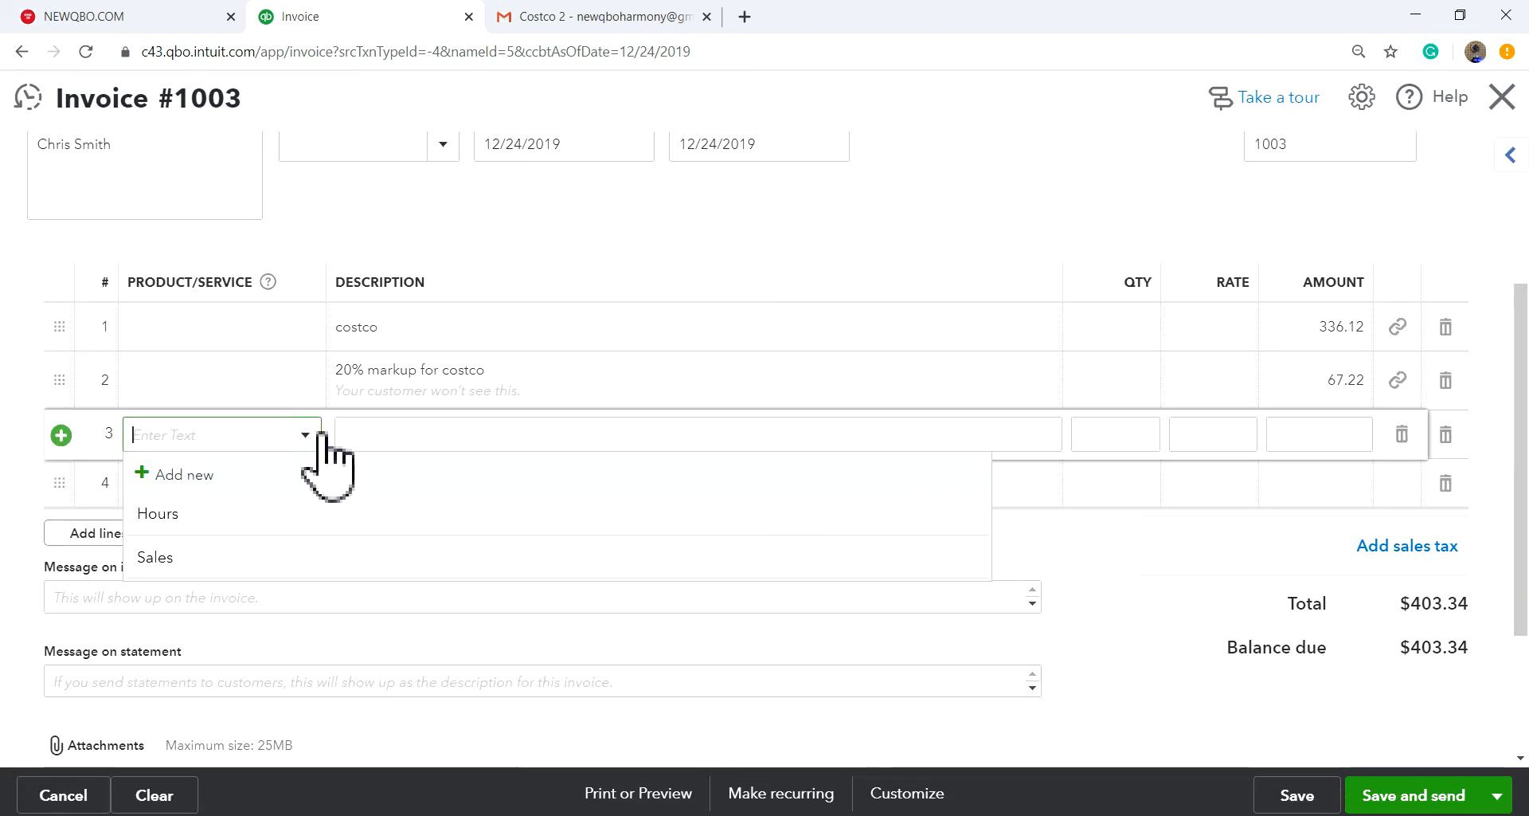
click(254, 515)
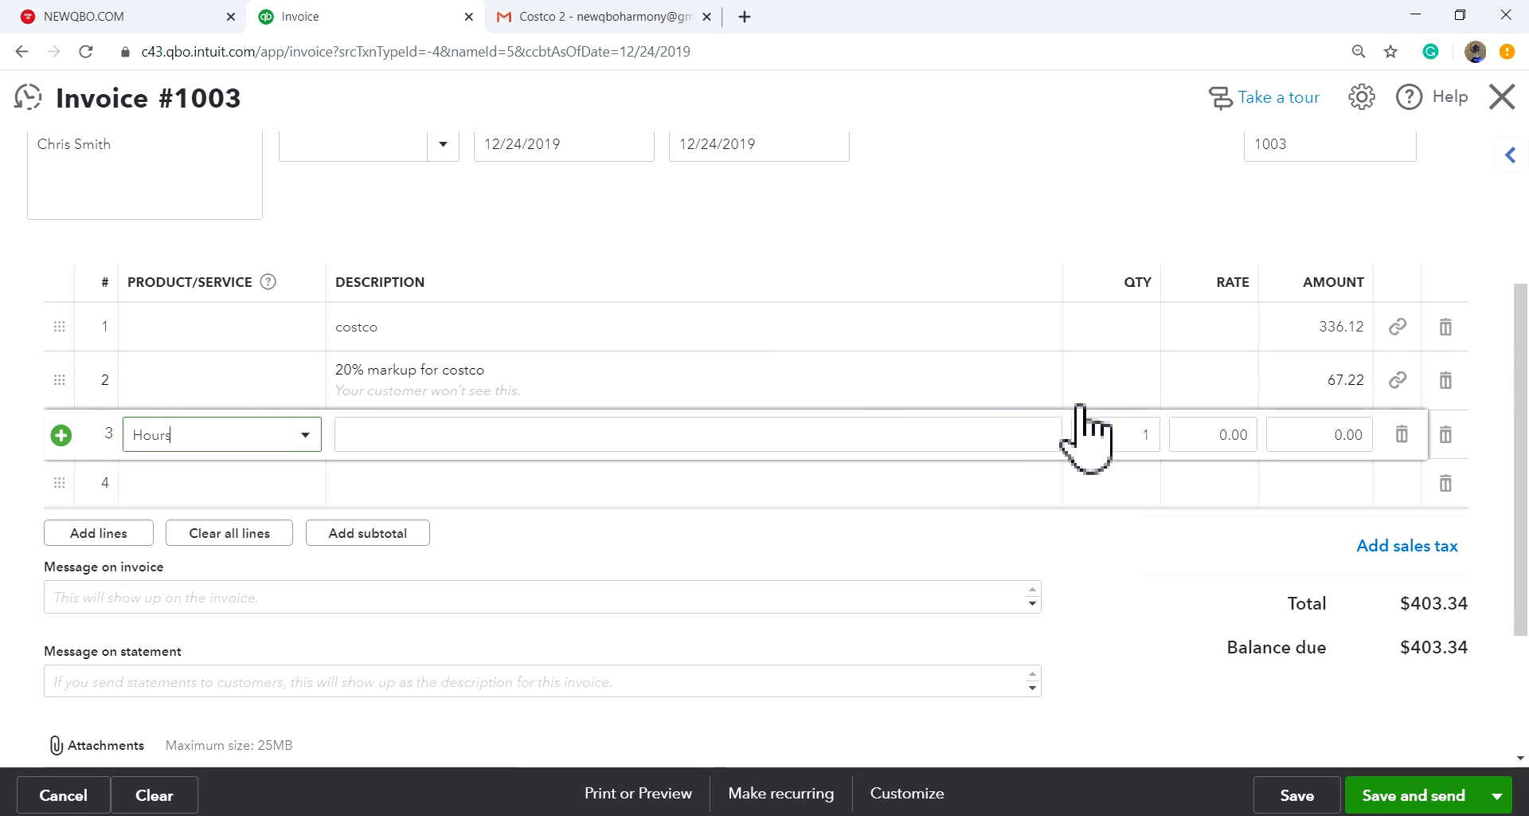
click(1377, 439)
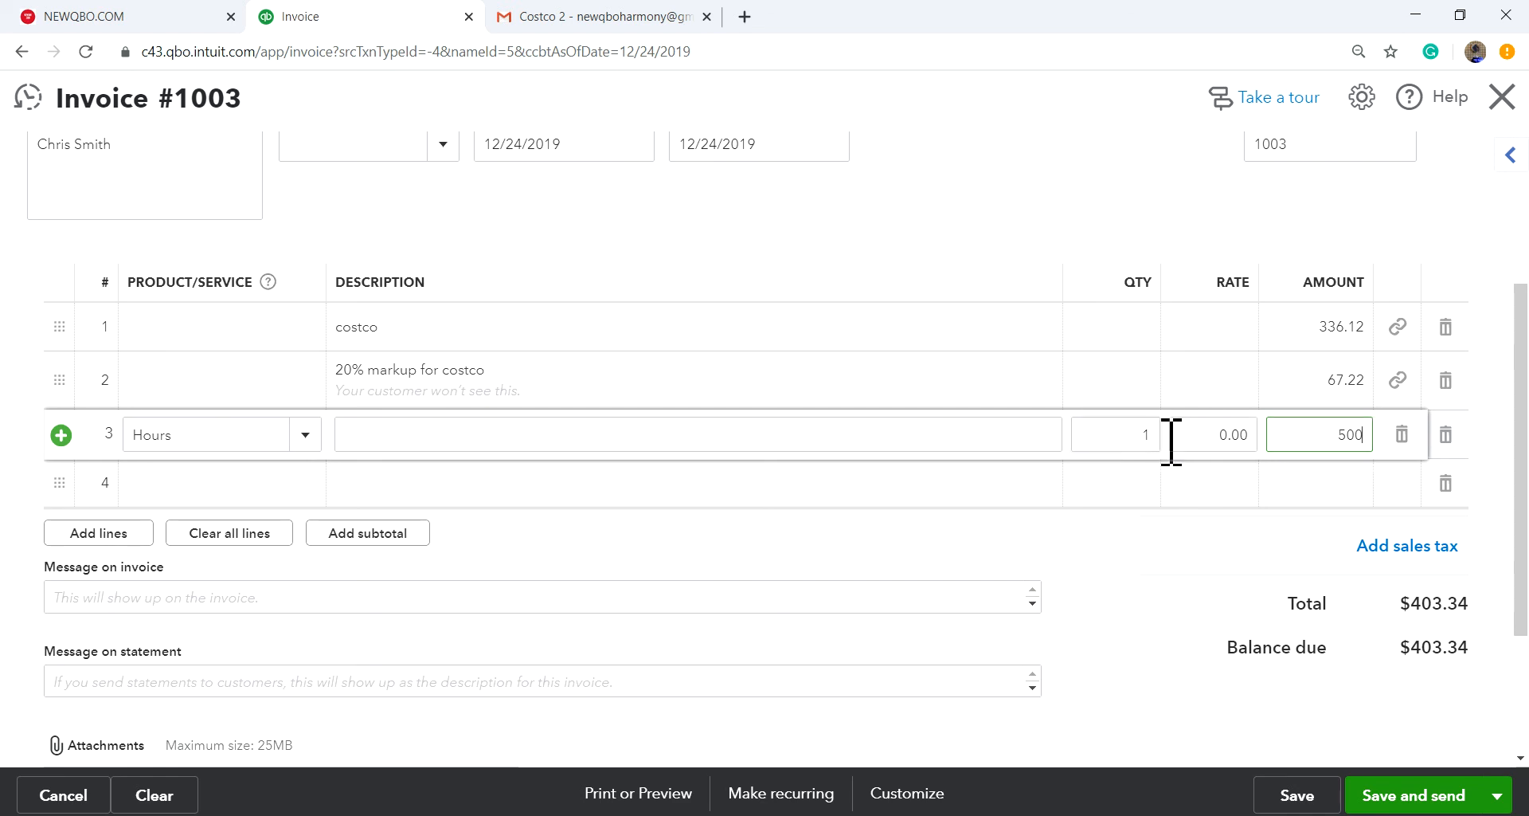
click(1165, 438)
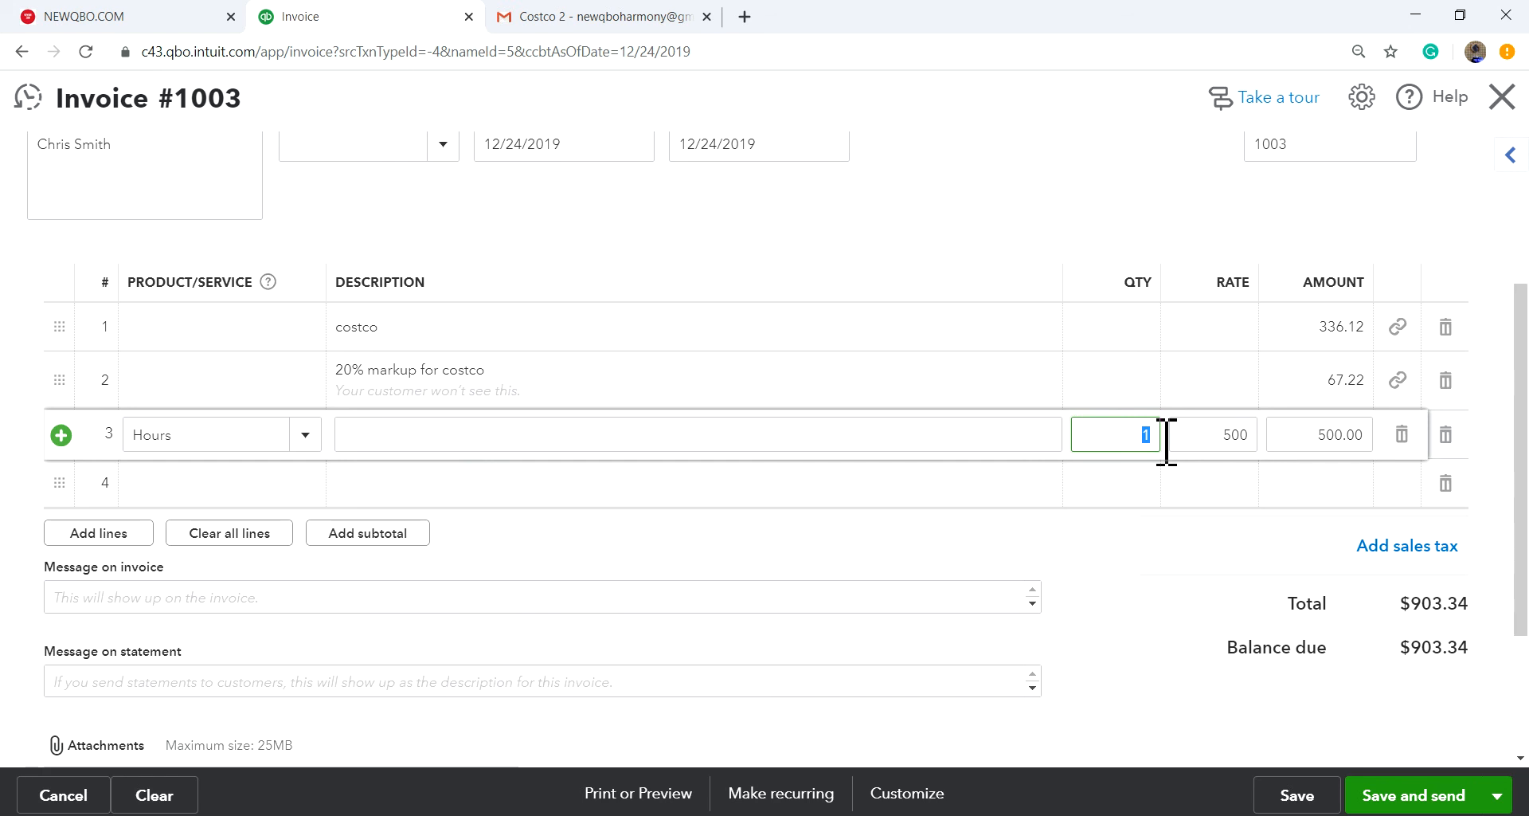
click(1261, 438)
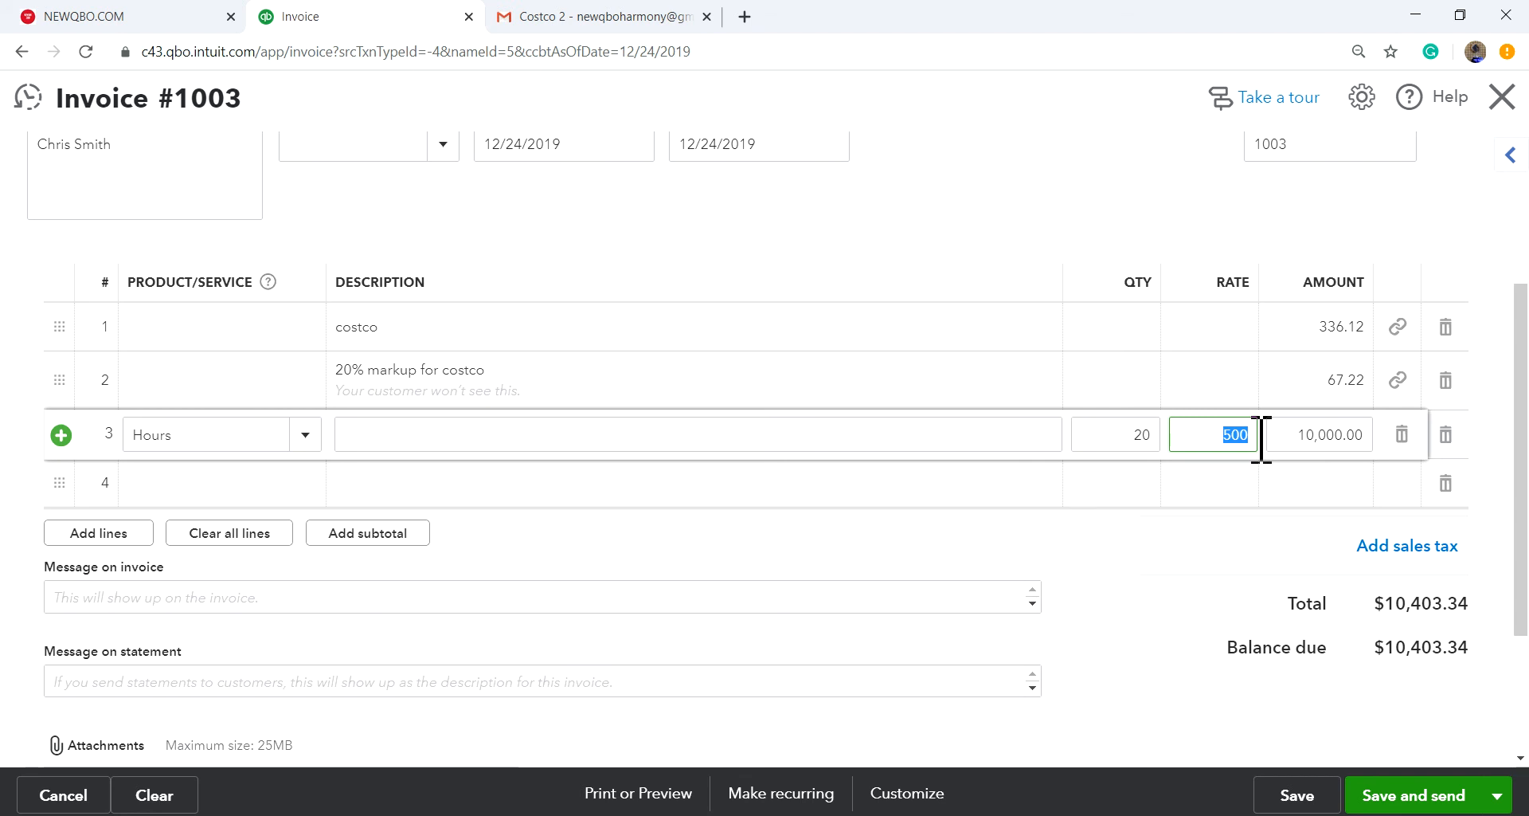
click(1035, 146)
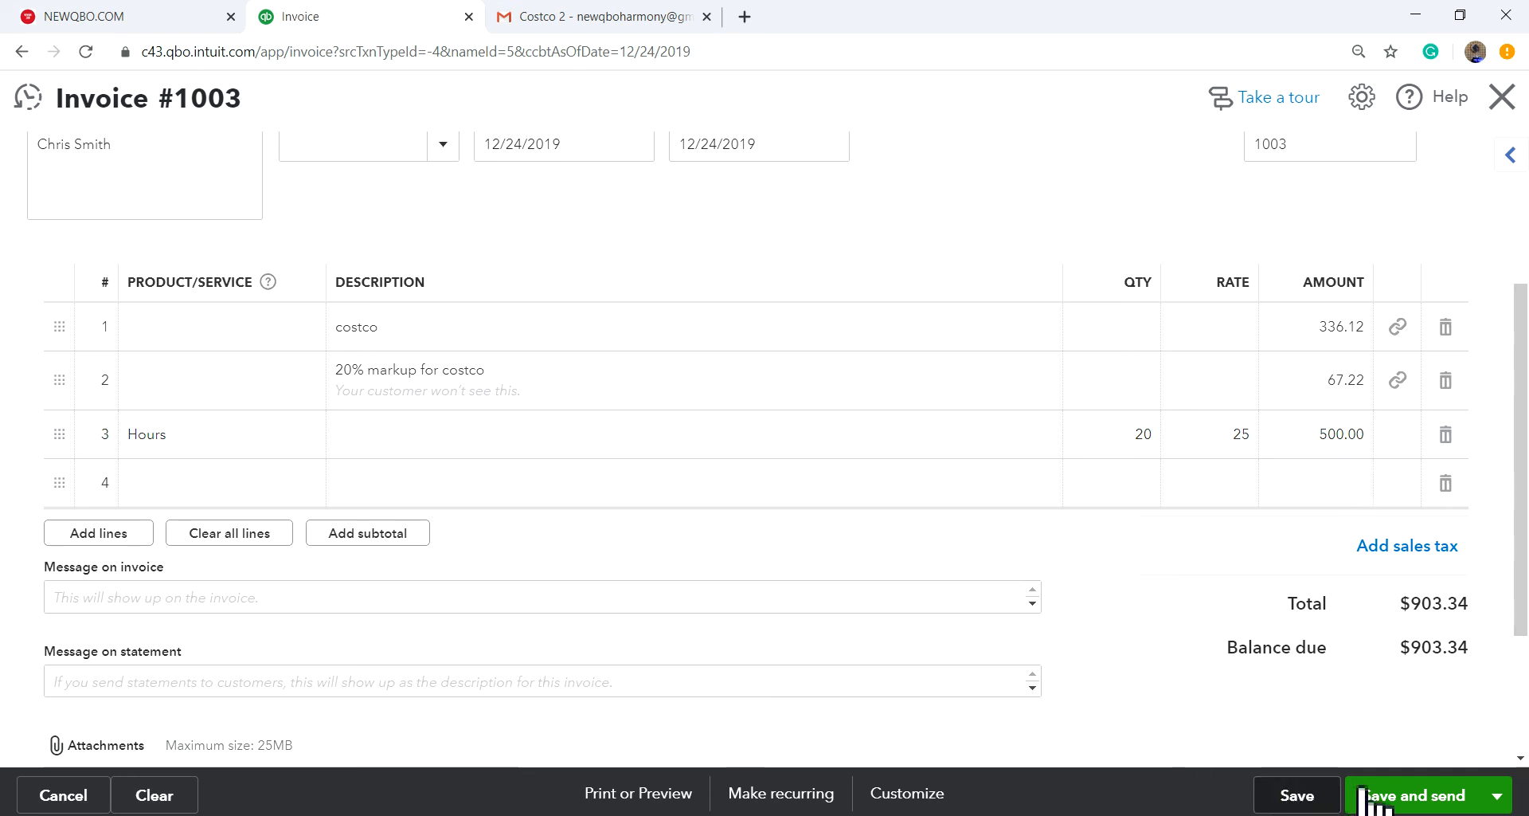
- Review the completed invoice, save it, and email it to the customer with the default subject and message
scroll(876, 489, up, 4)
scroll(991, 557, down, 5)
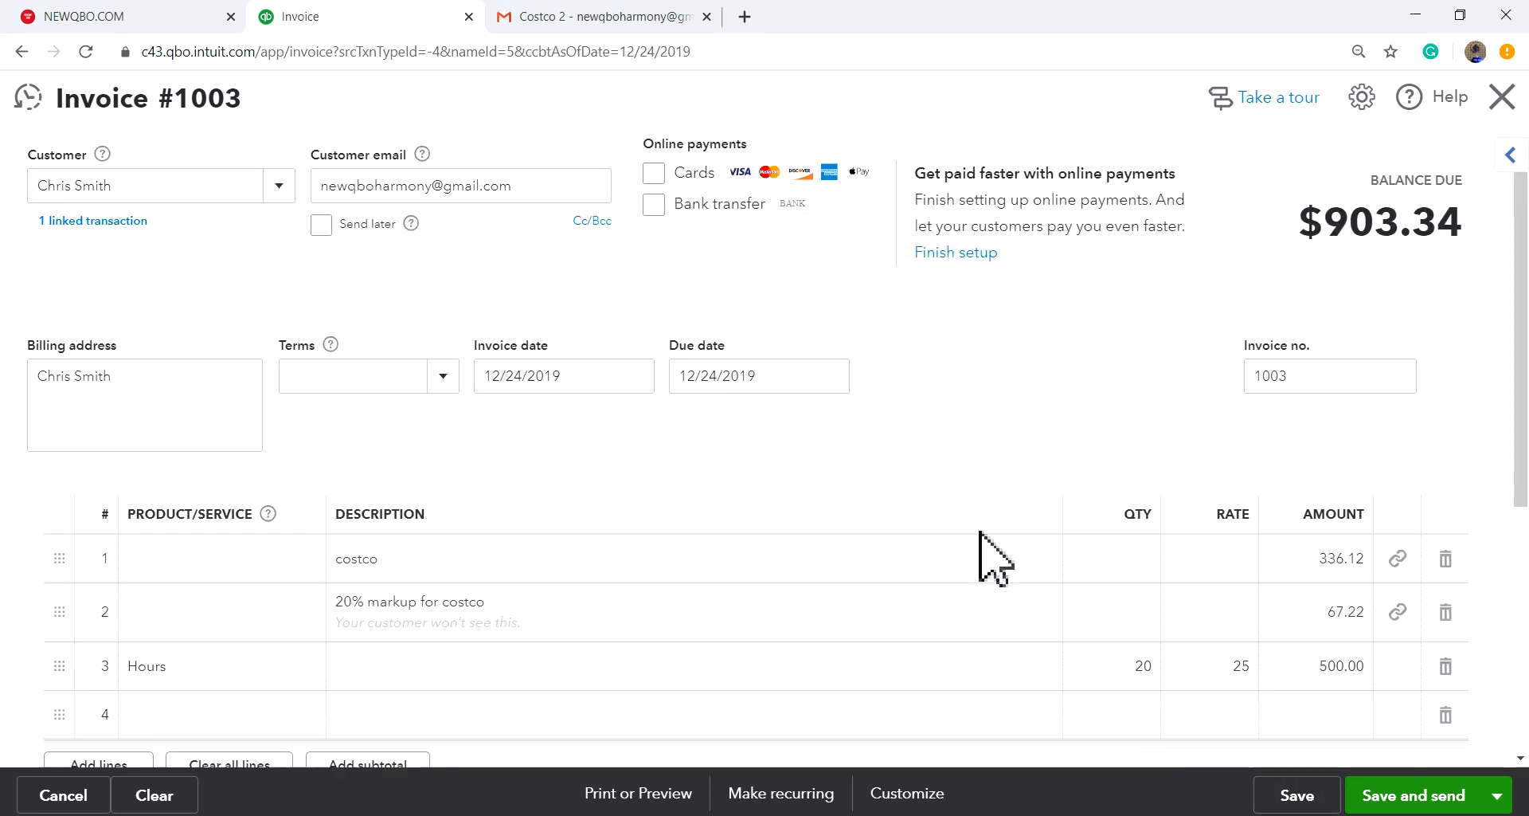
scroll(1096, 613, down, 1)
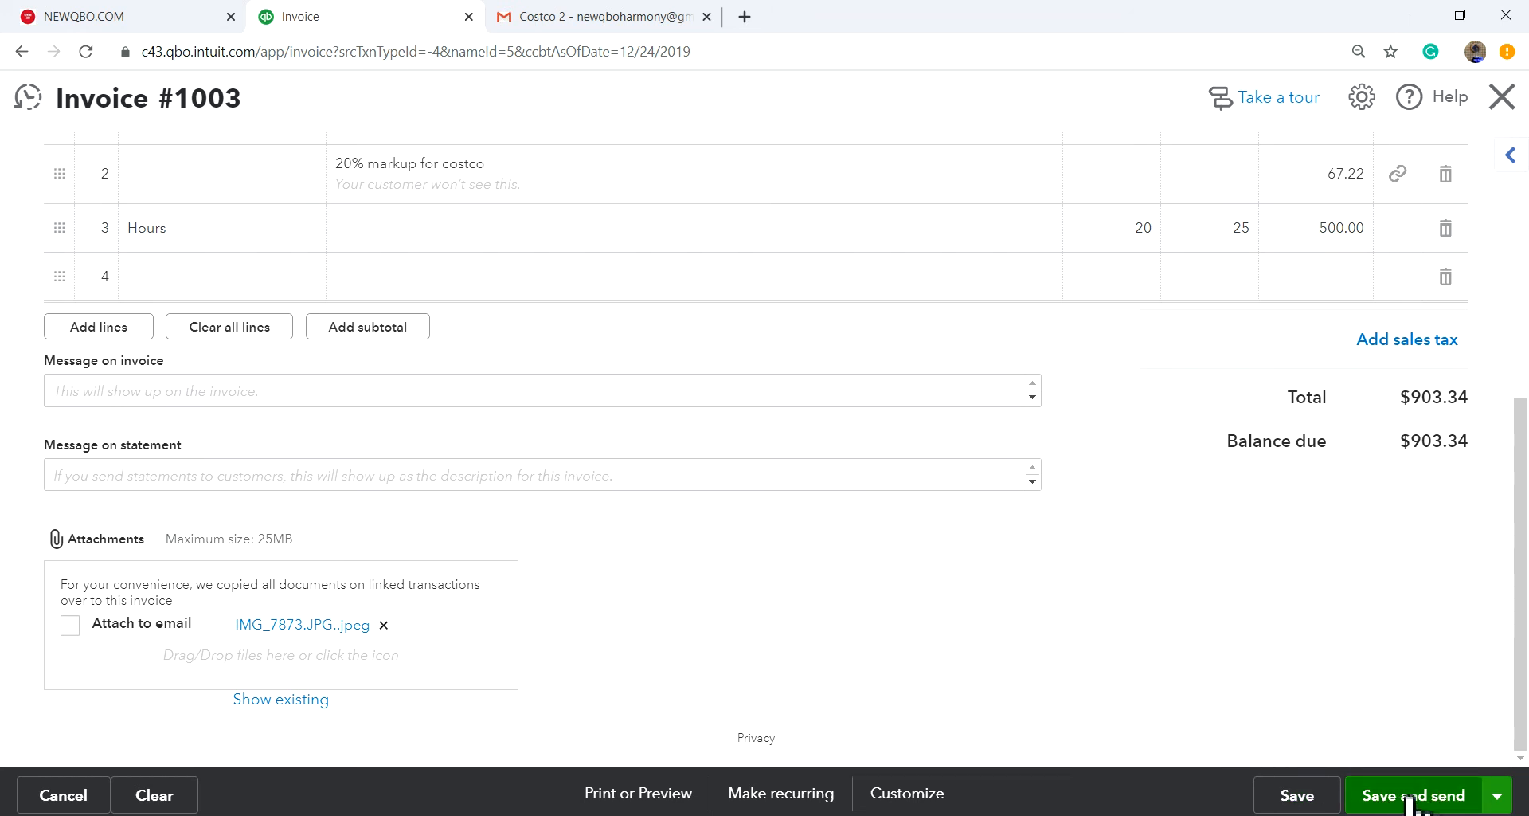
click(1497, 796)
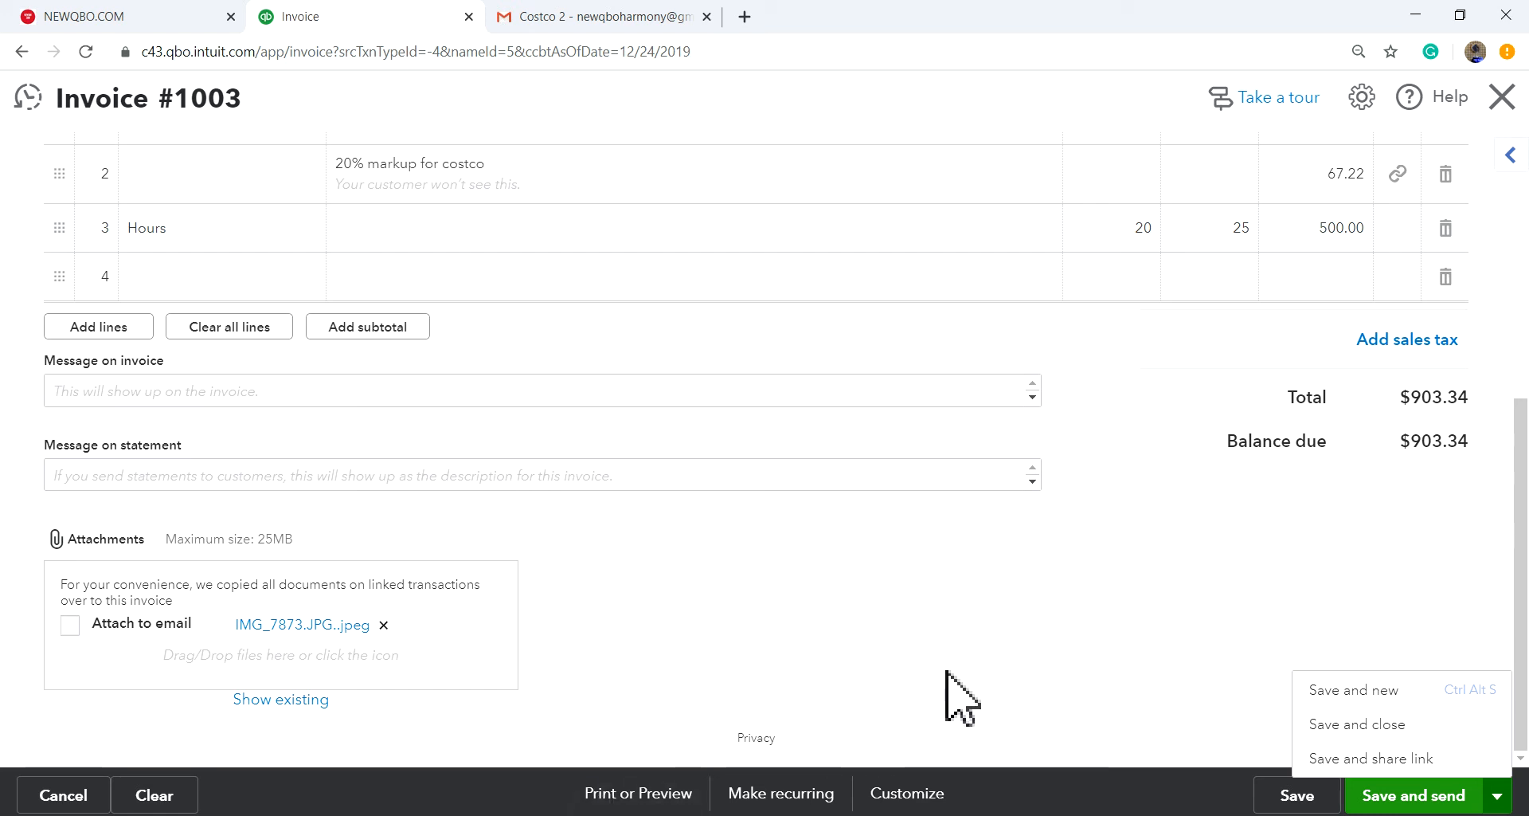
click(1400, 806)
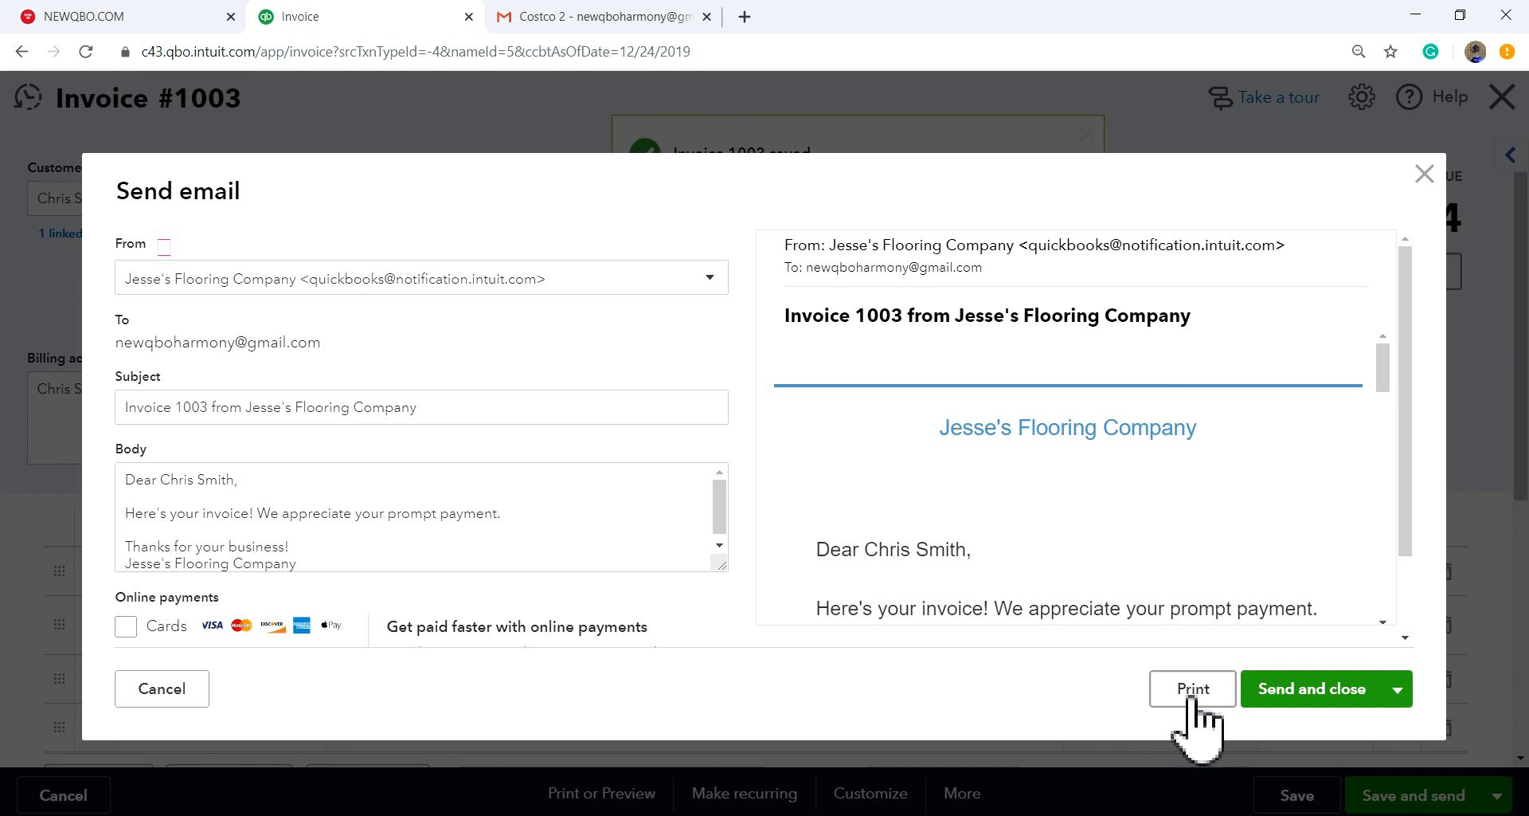
click(1298, 696)
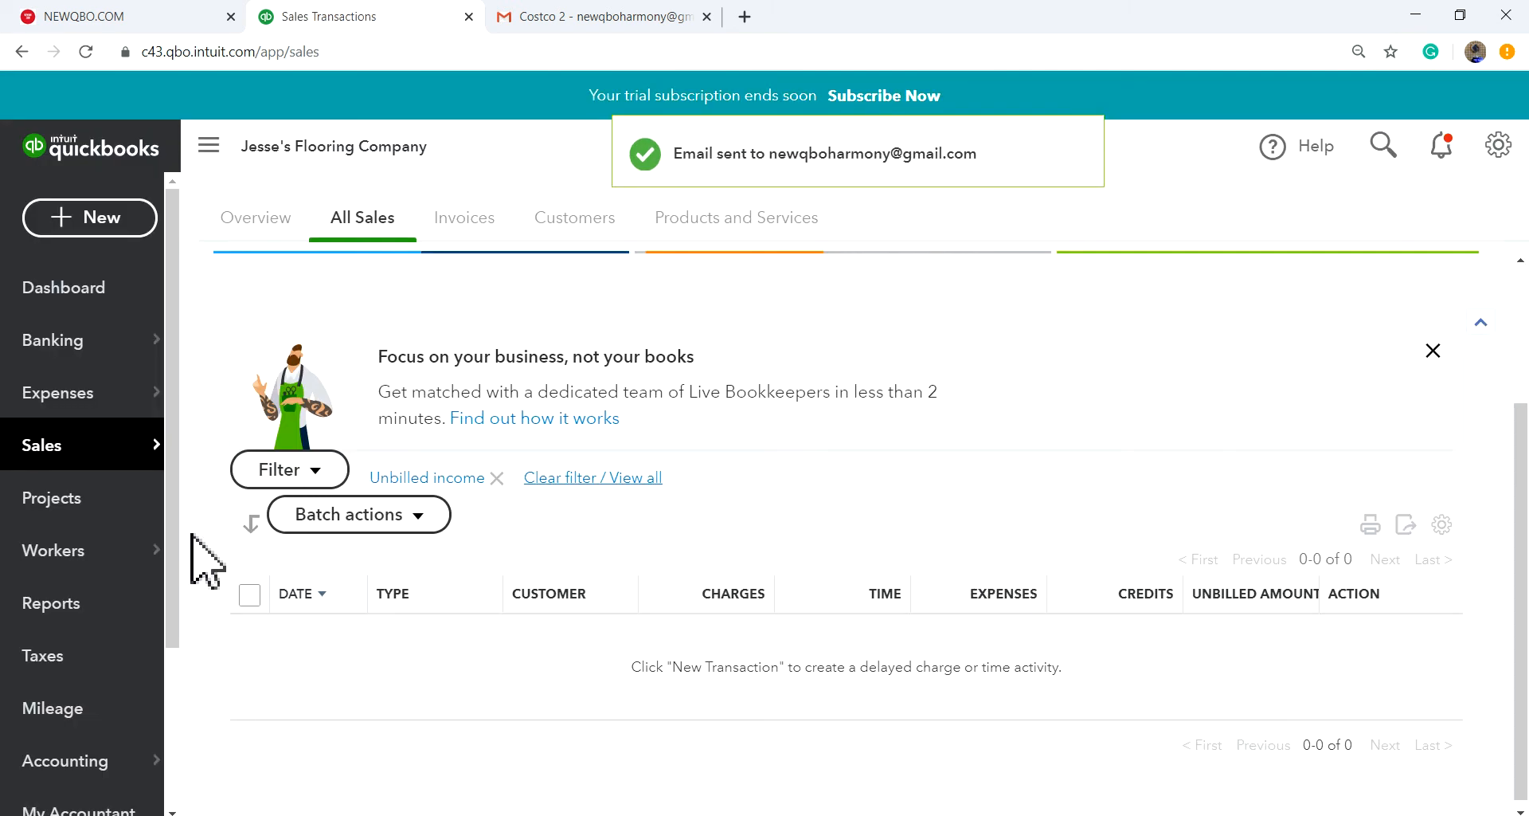
- Open the standard Profit and Loss report
scroll(50, 564, down, 3)
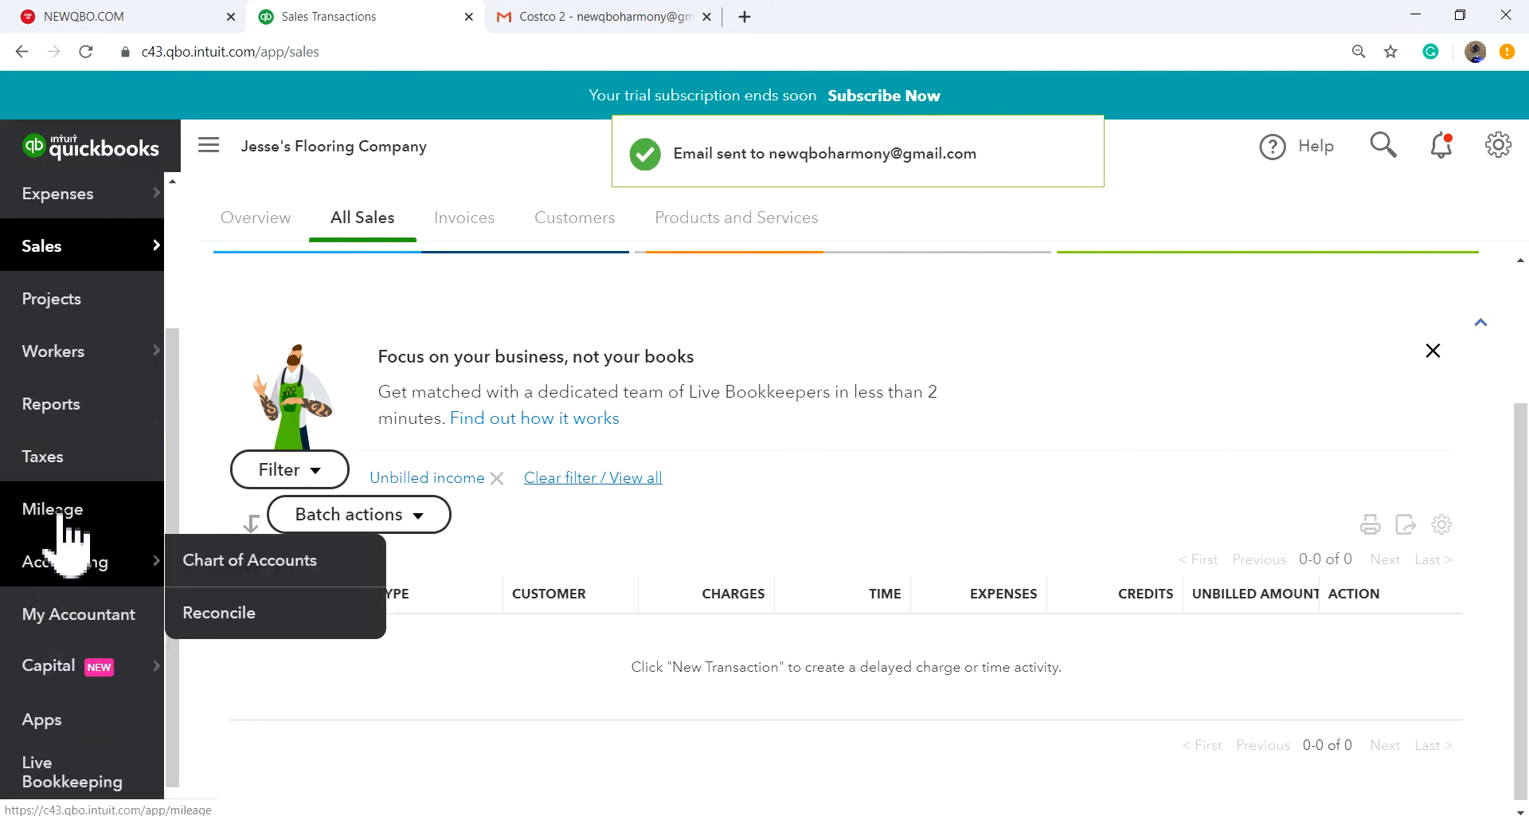
click(63, 430)
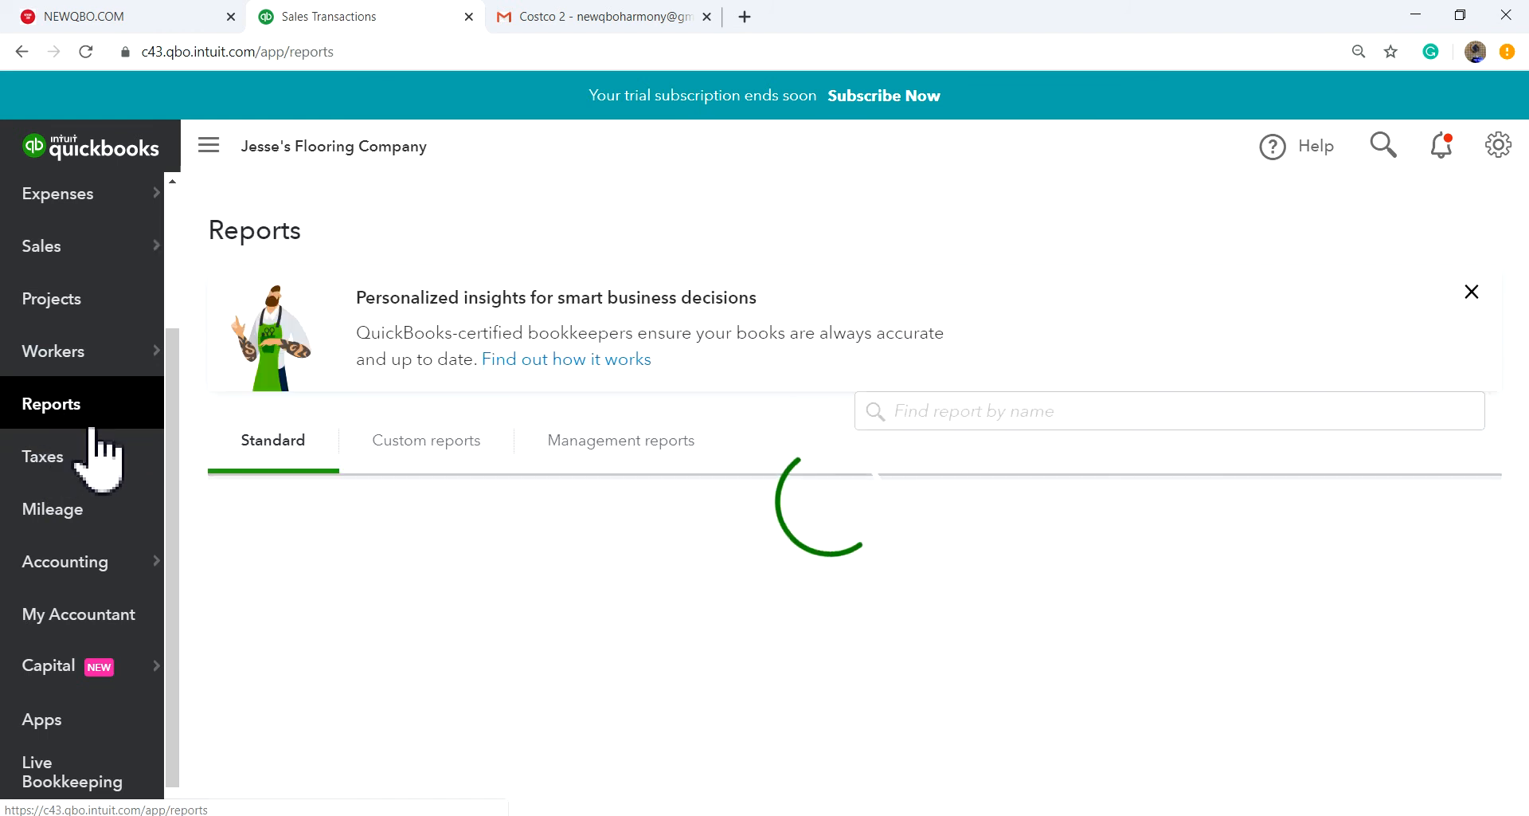
scroll(485, 717, down, 3)
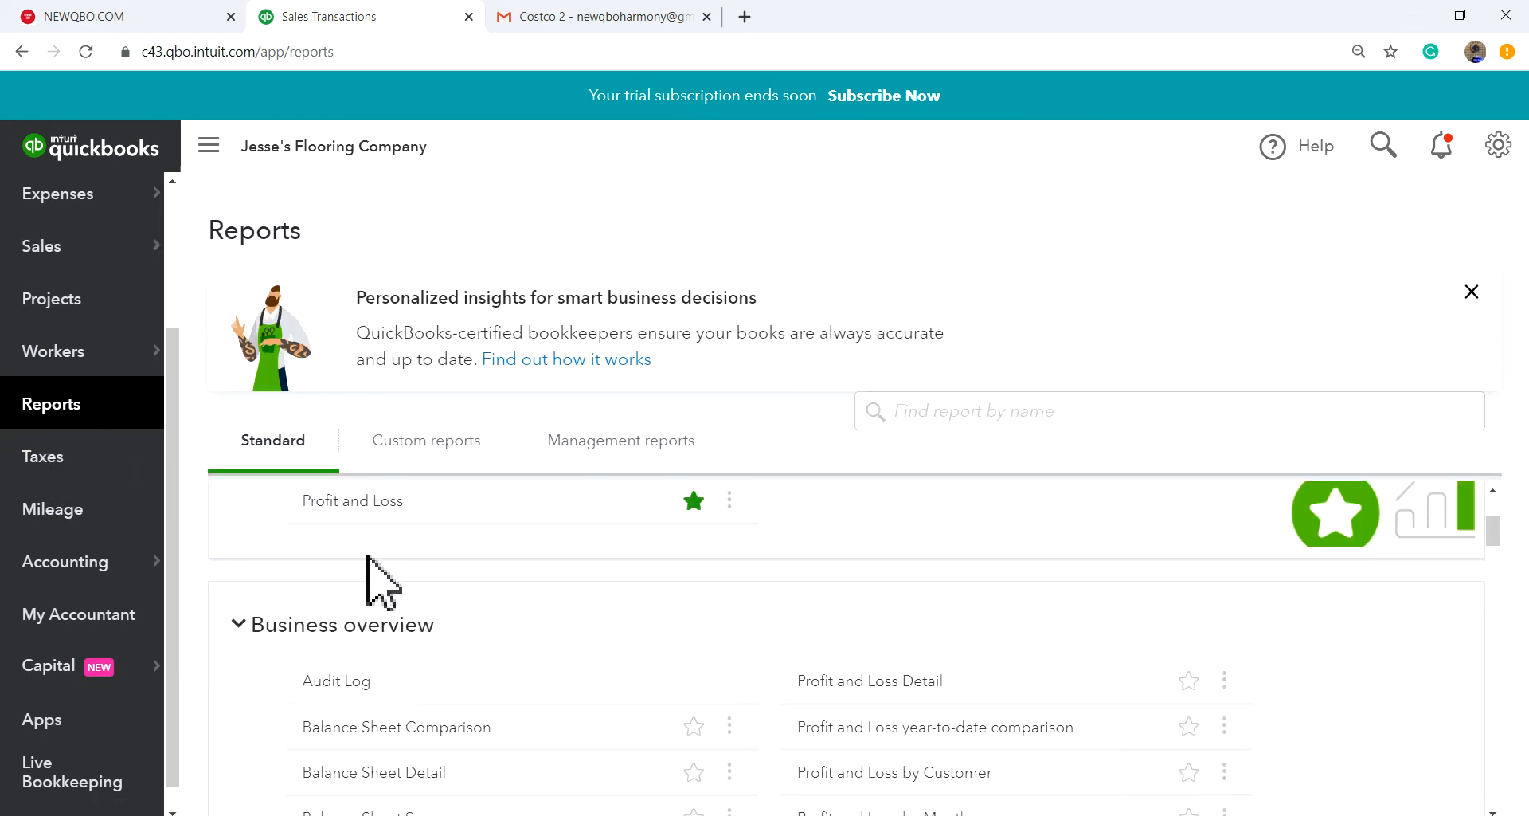
click(360, 502)
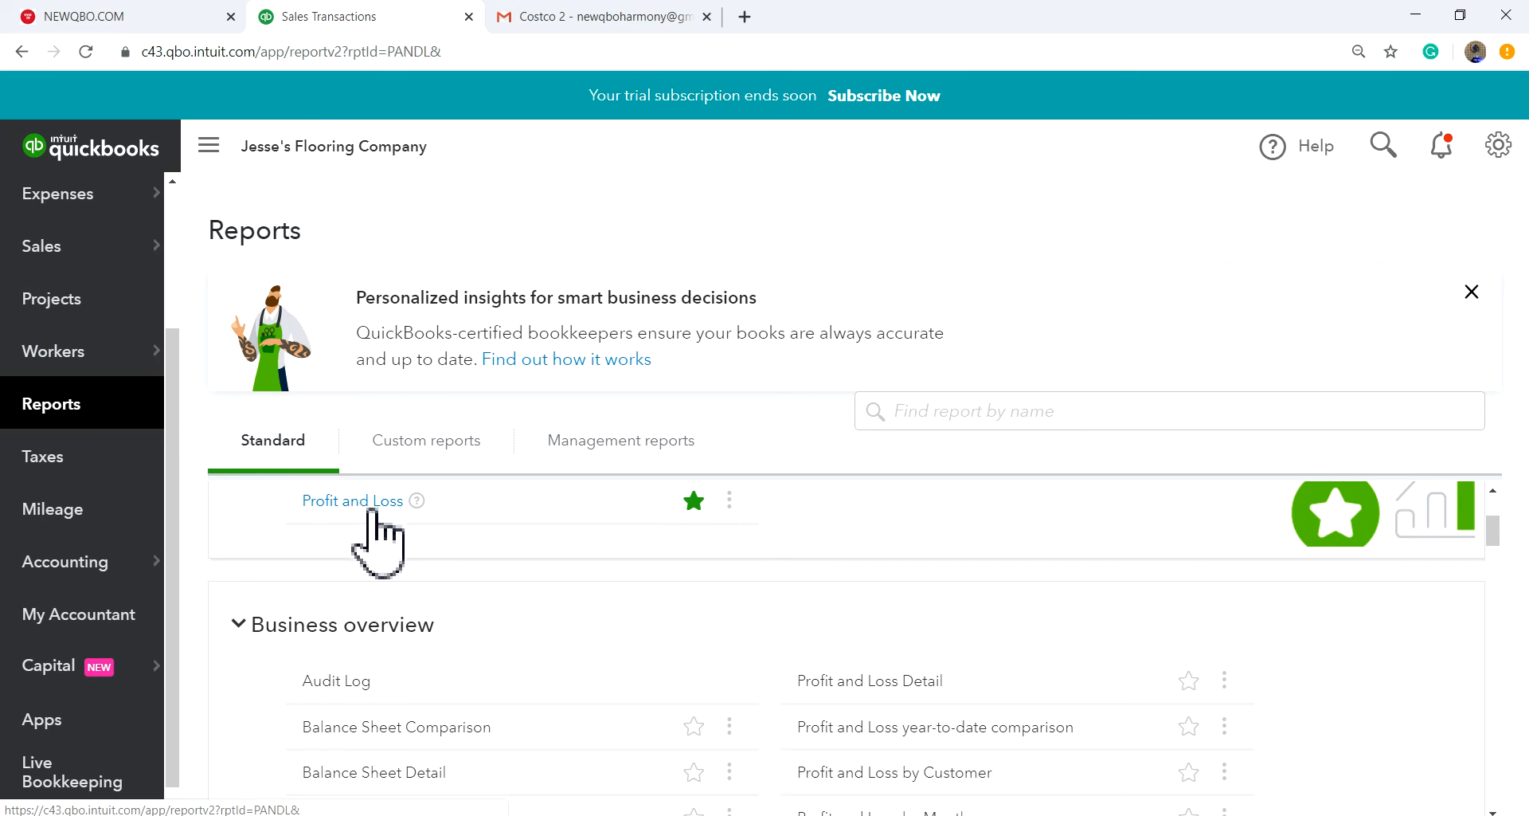
- Rerun the Profit and Loss report with columns displayed by Customers and examine the customer's income, costs and net income
scroll(980, 607, down, 4)
scroll(963, 615, up, 7)
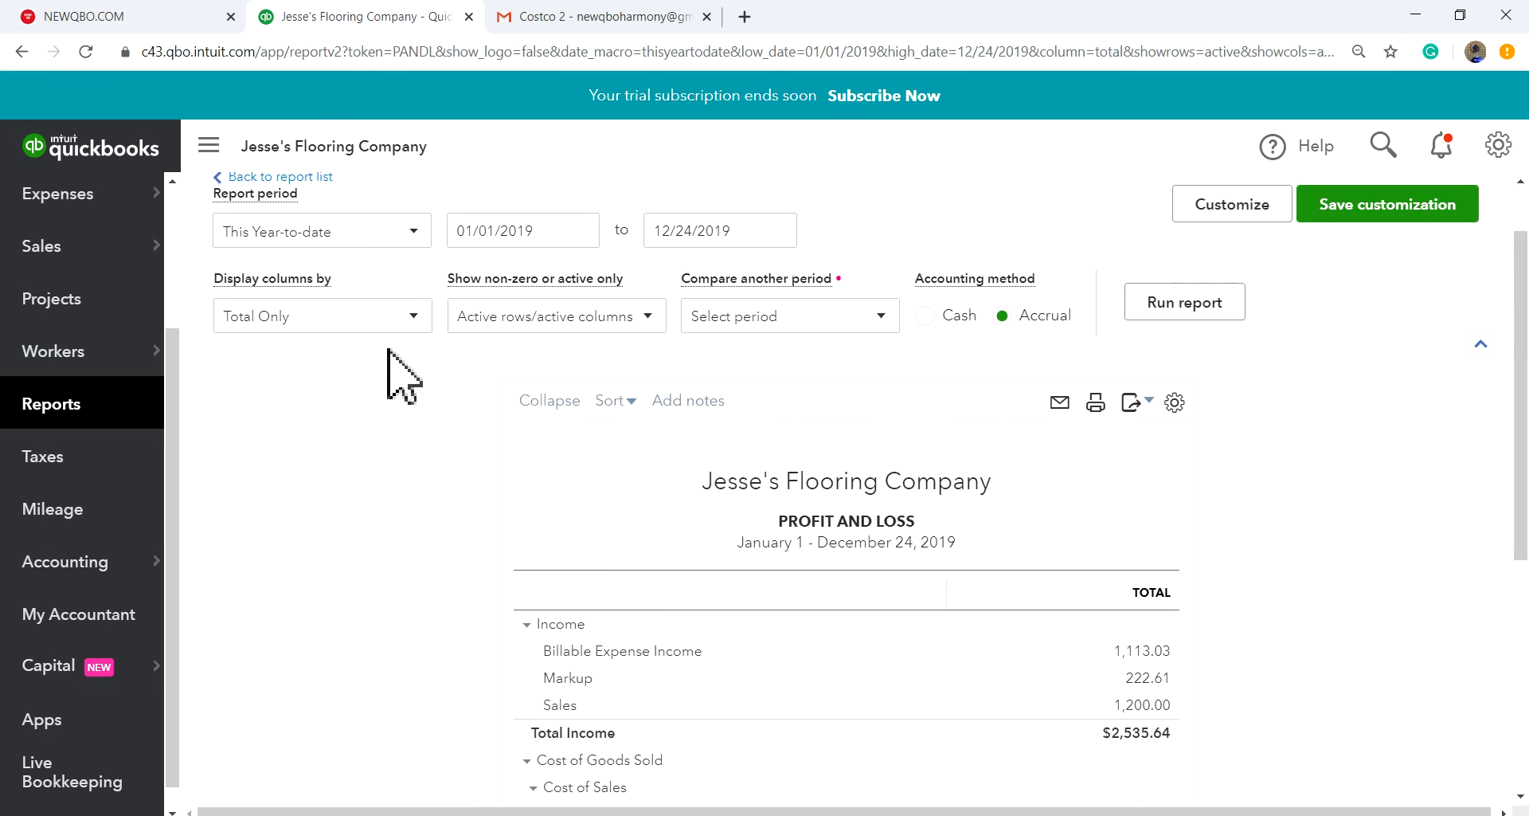
click(406, 318)
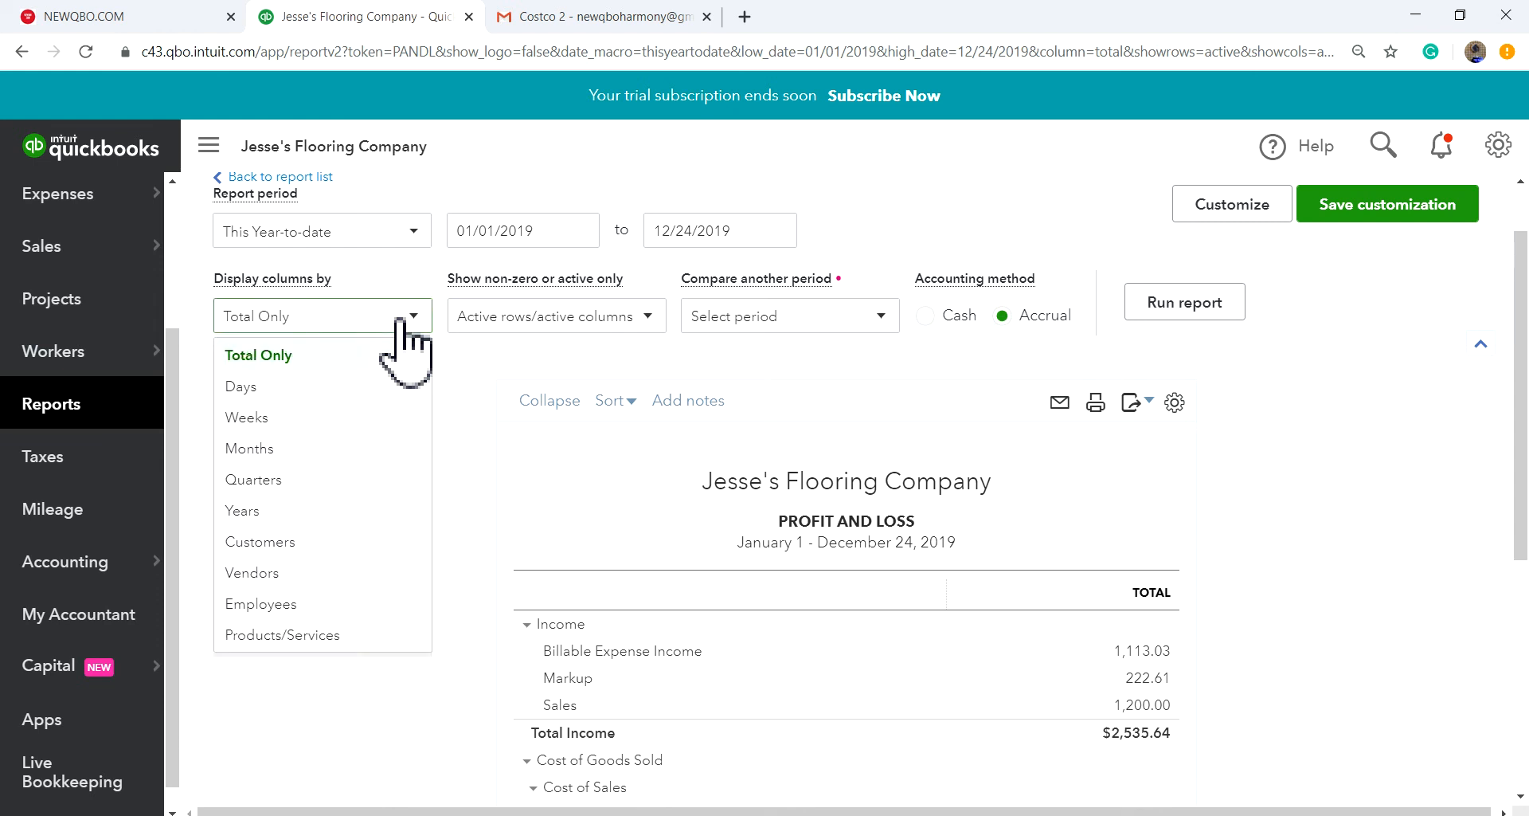
click(344, 547)
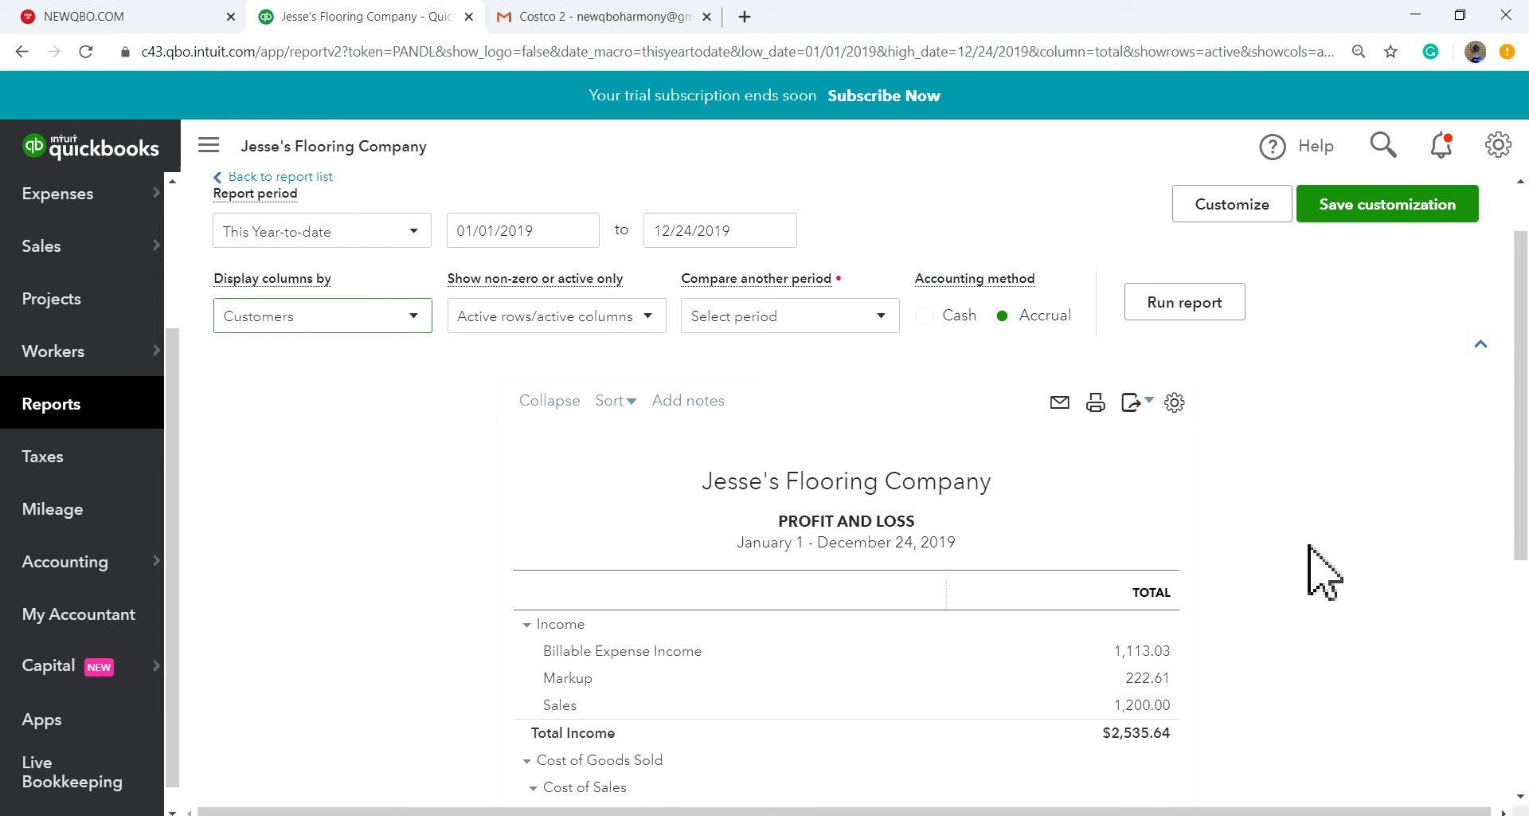
click(1187, 304)
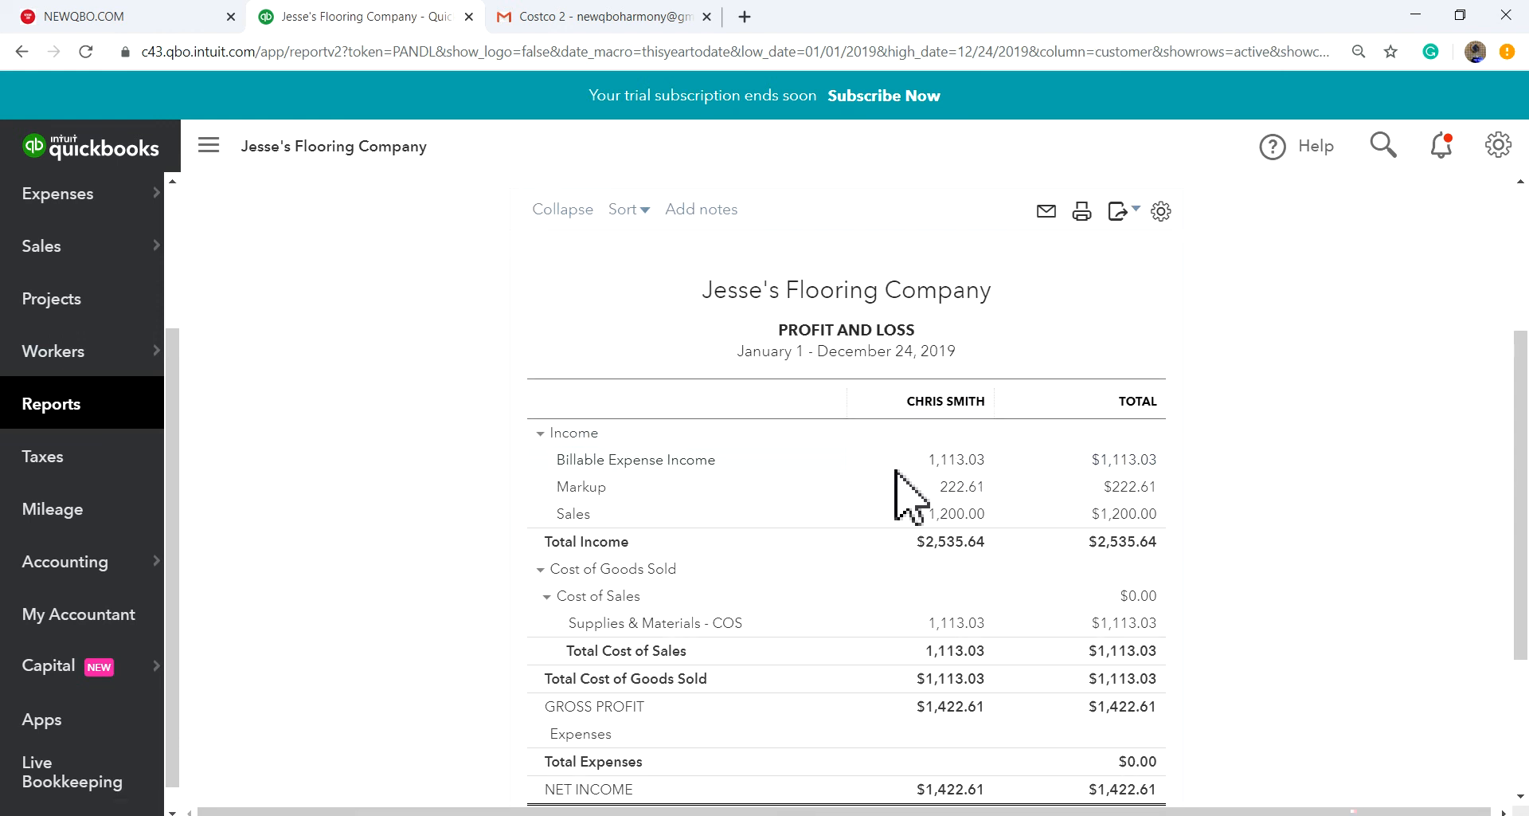
scroll(905, 478, down, 1)
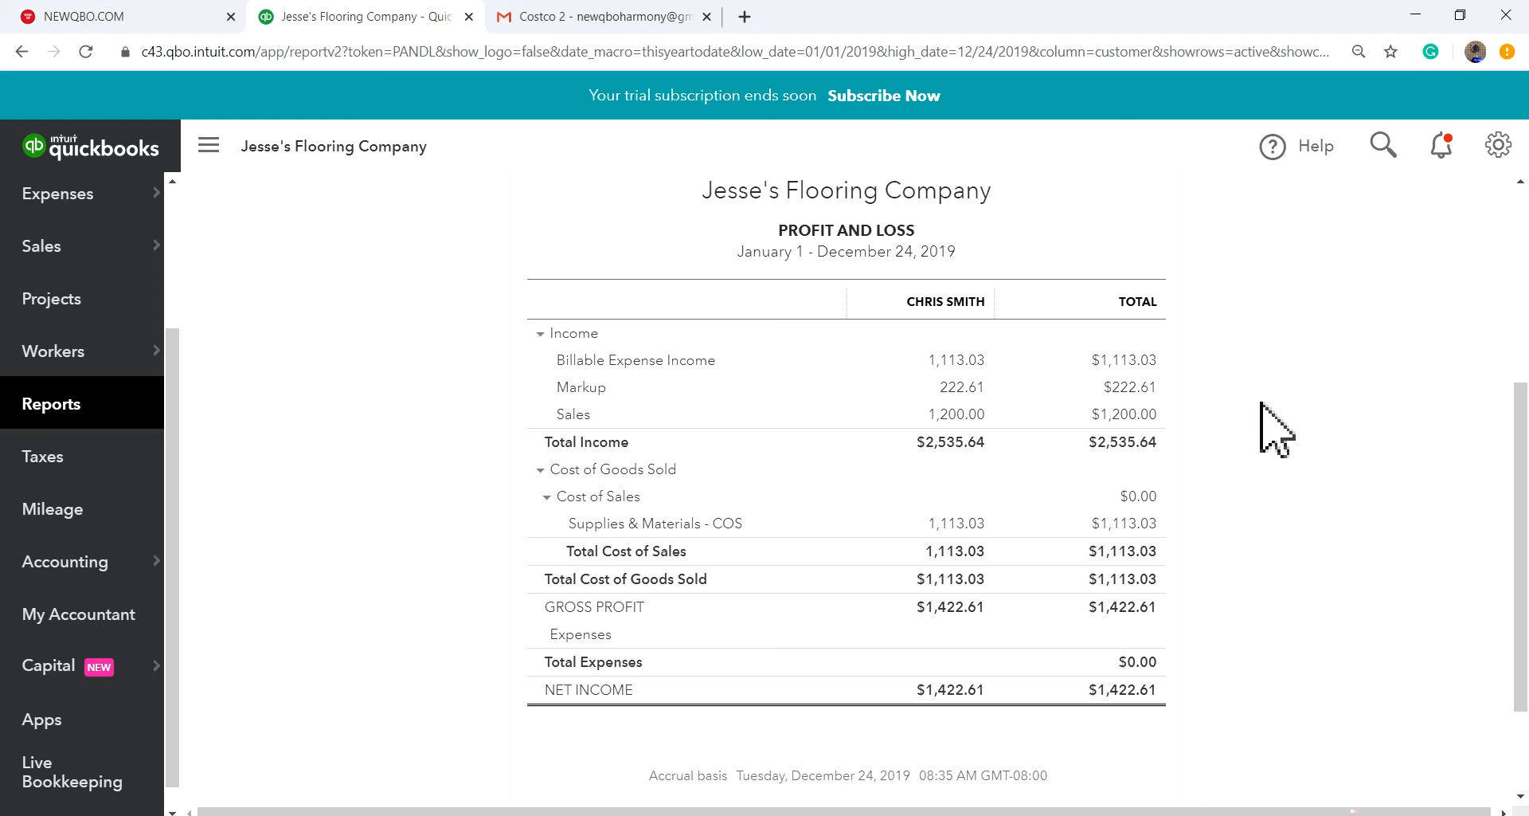
scroll(1291, 542, down, 2)
scroll(1014, 579, up, 2)
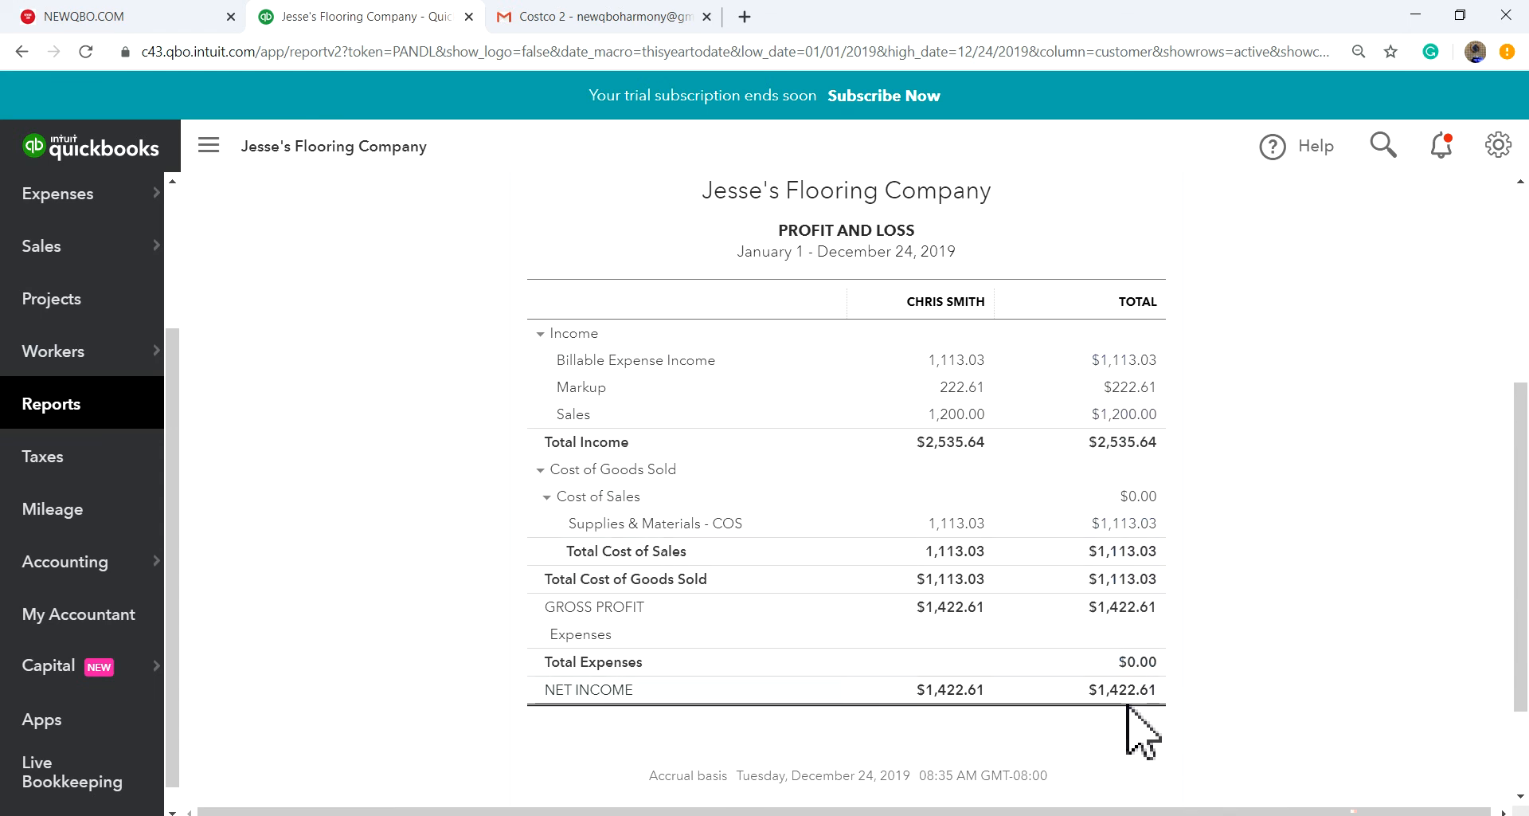
scroll(1271, 701, down, 1)
scroll(1269, 696, up, 2)
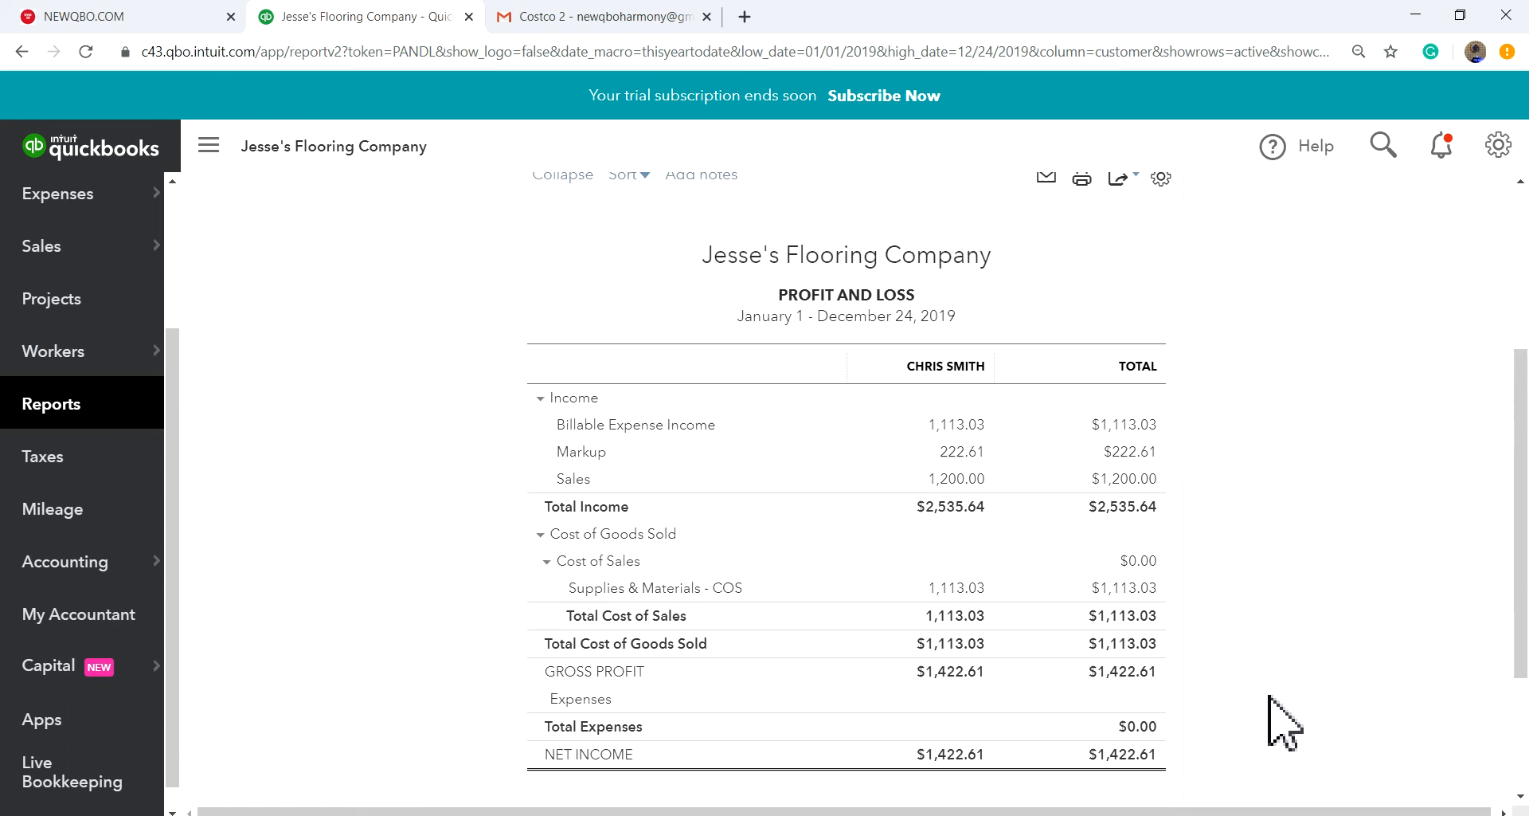
scroll(1270, 701, up, 3)
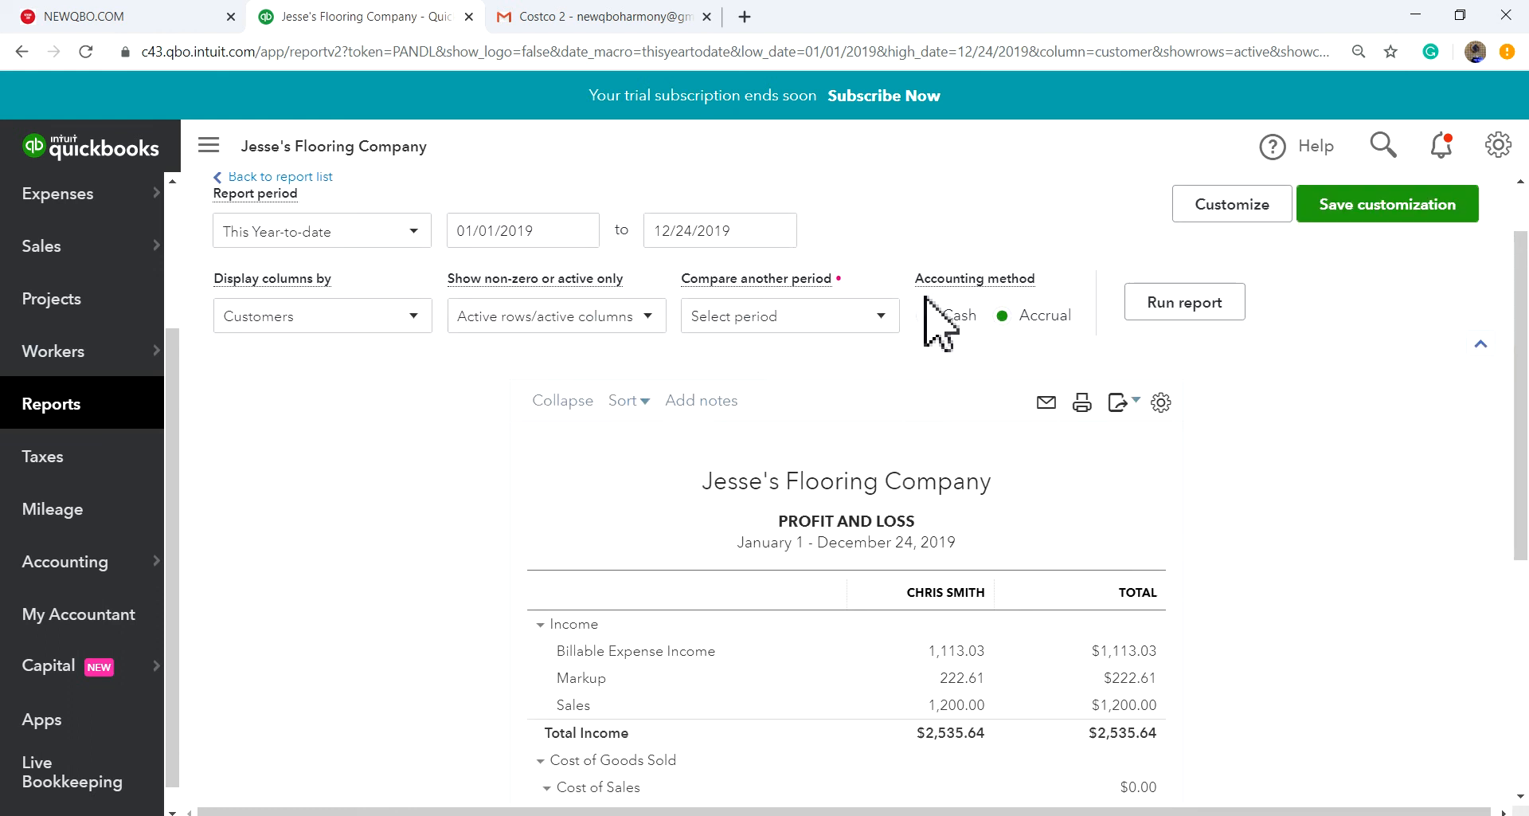
scroll(1163, 454, down, 4)
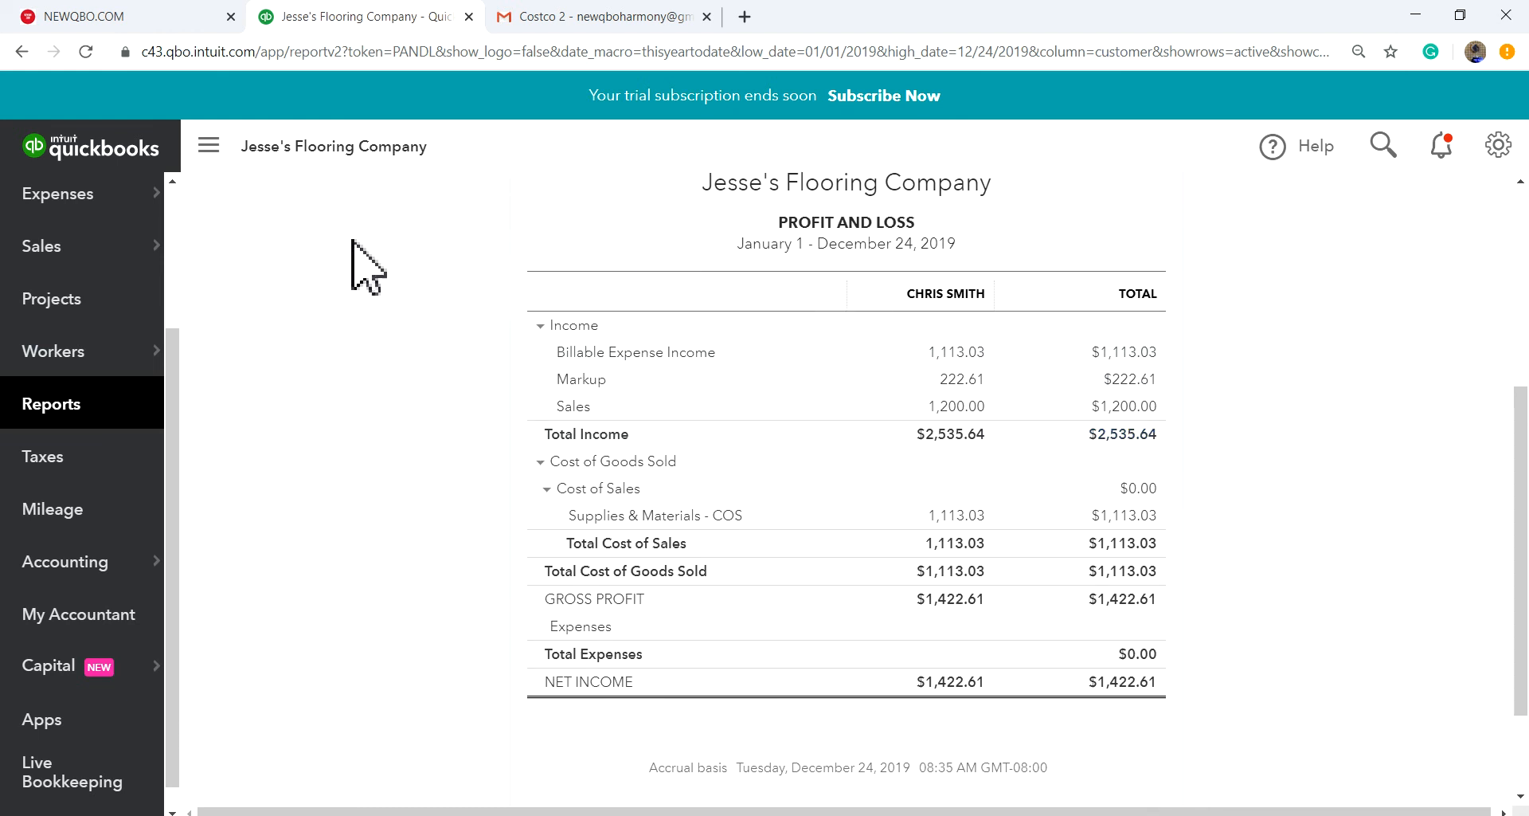
scroll(334, 279, up, 1)
- Switch to the open NEWQBO.COM website and view the selectable donation amounts, keeping $20.00
click(132, 16)
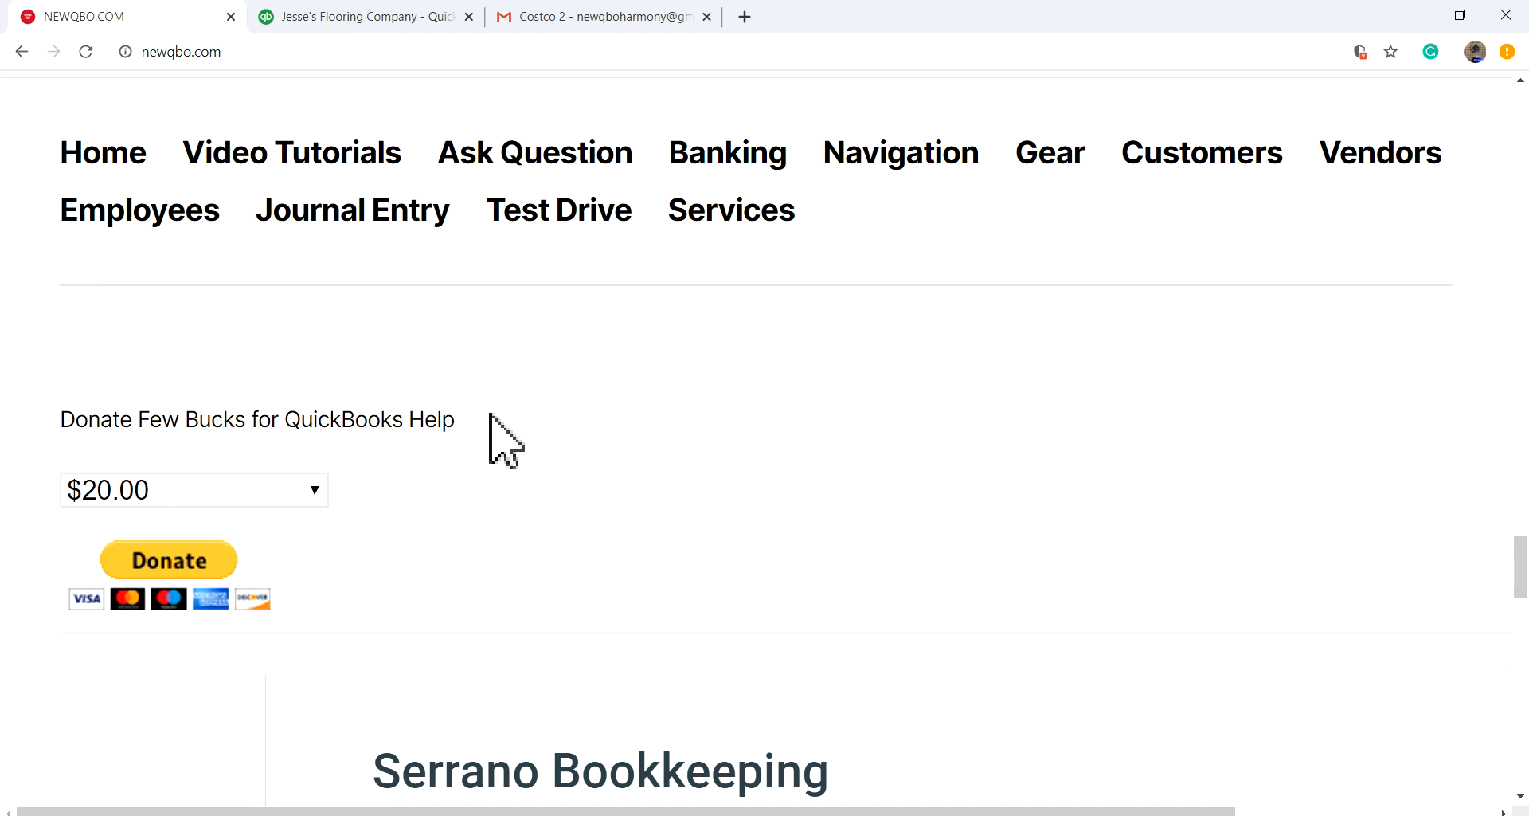
click(321, 490)
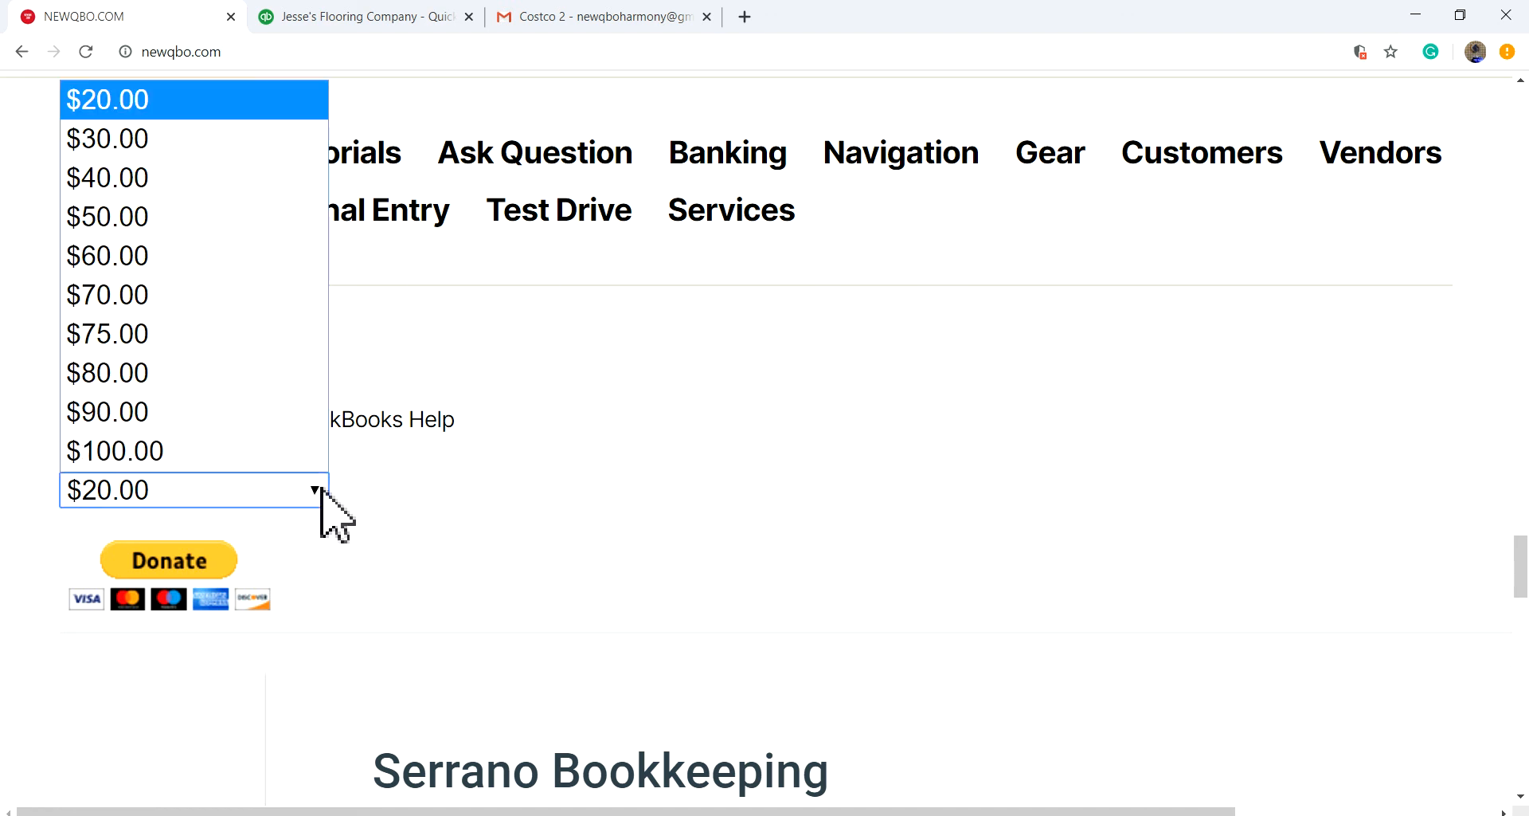
click(570, 537)
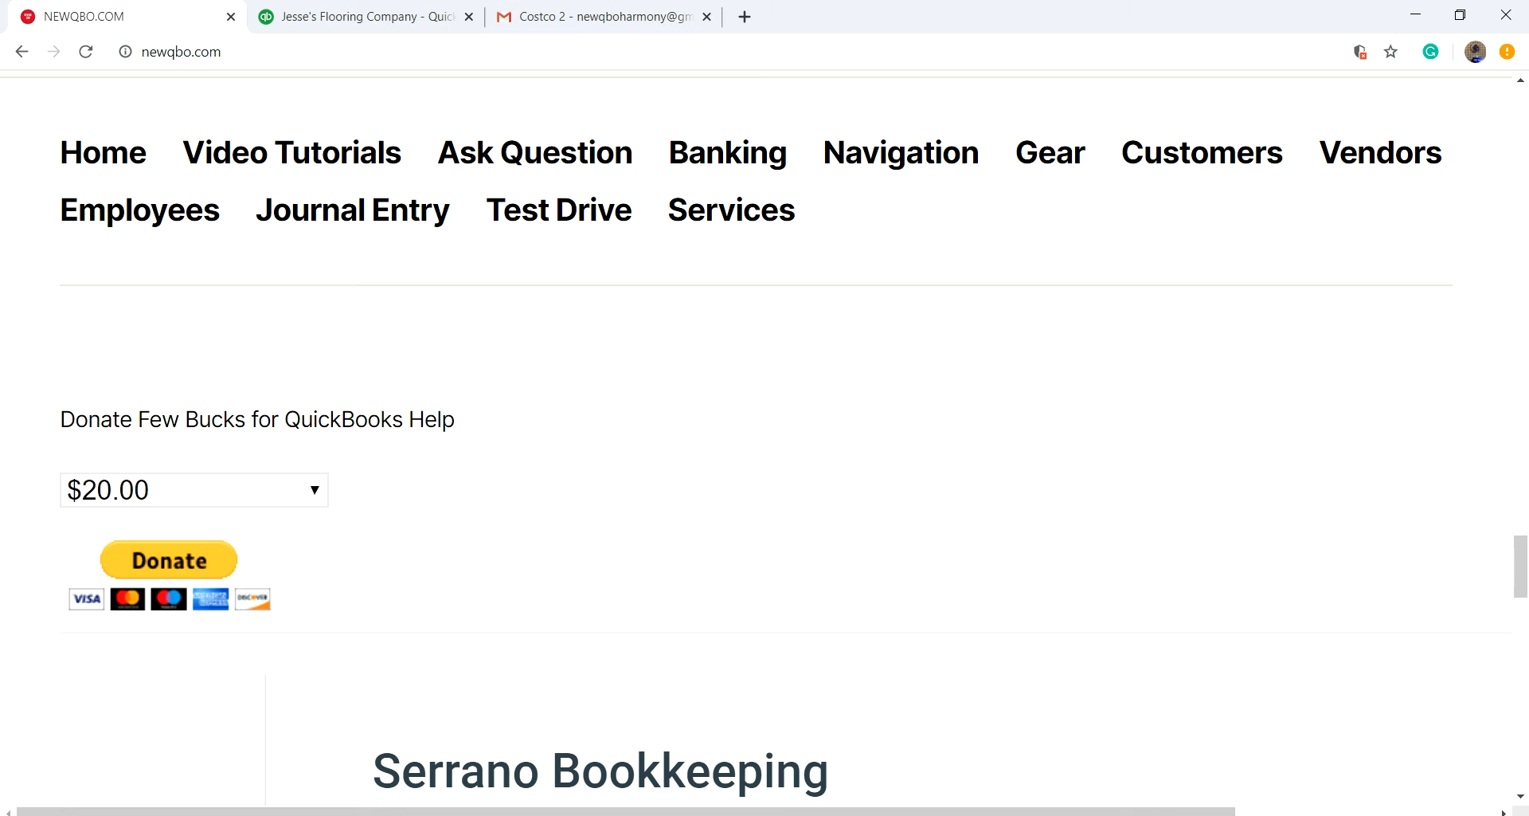
- Switch to the Billable Expenses presentation in Google Slides and display the second slide with the YouTube channel addresses
mouse_move(633, 812)
click(634, 776)
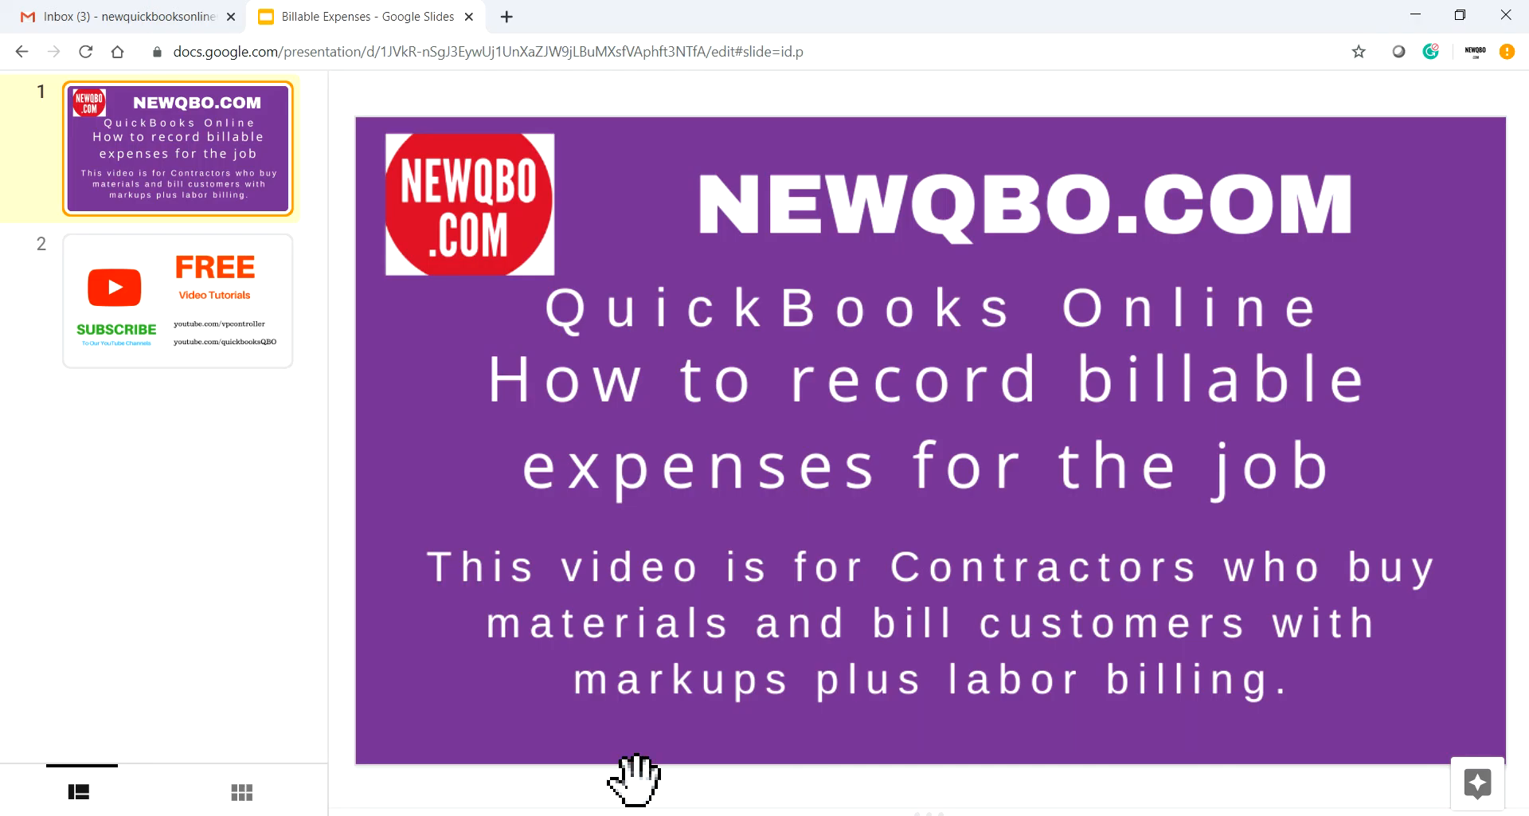
click(176, 324)
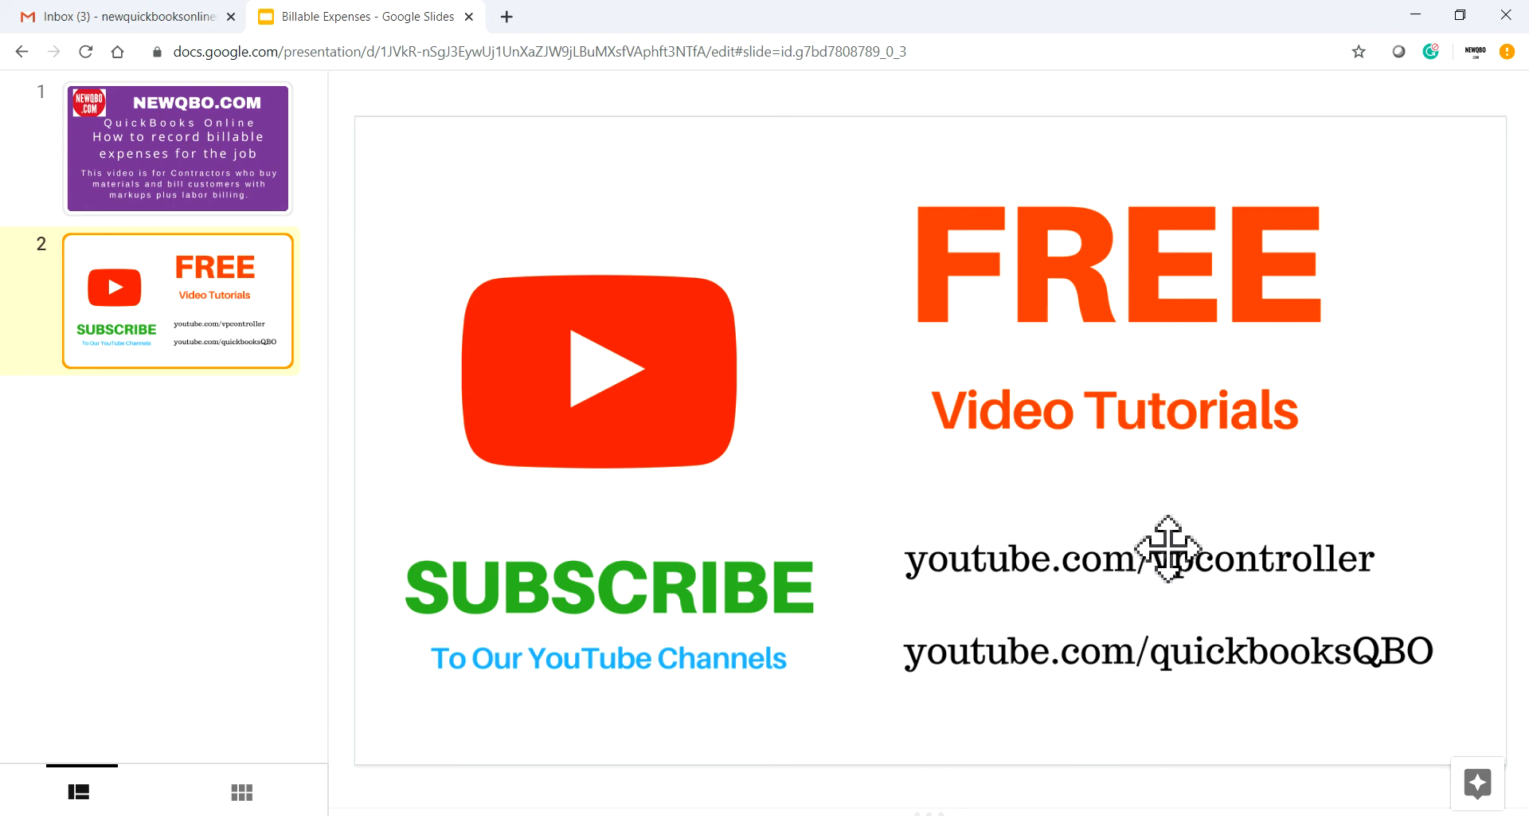
click(1287, 590)
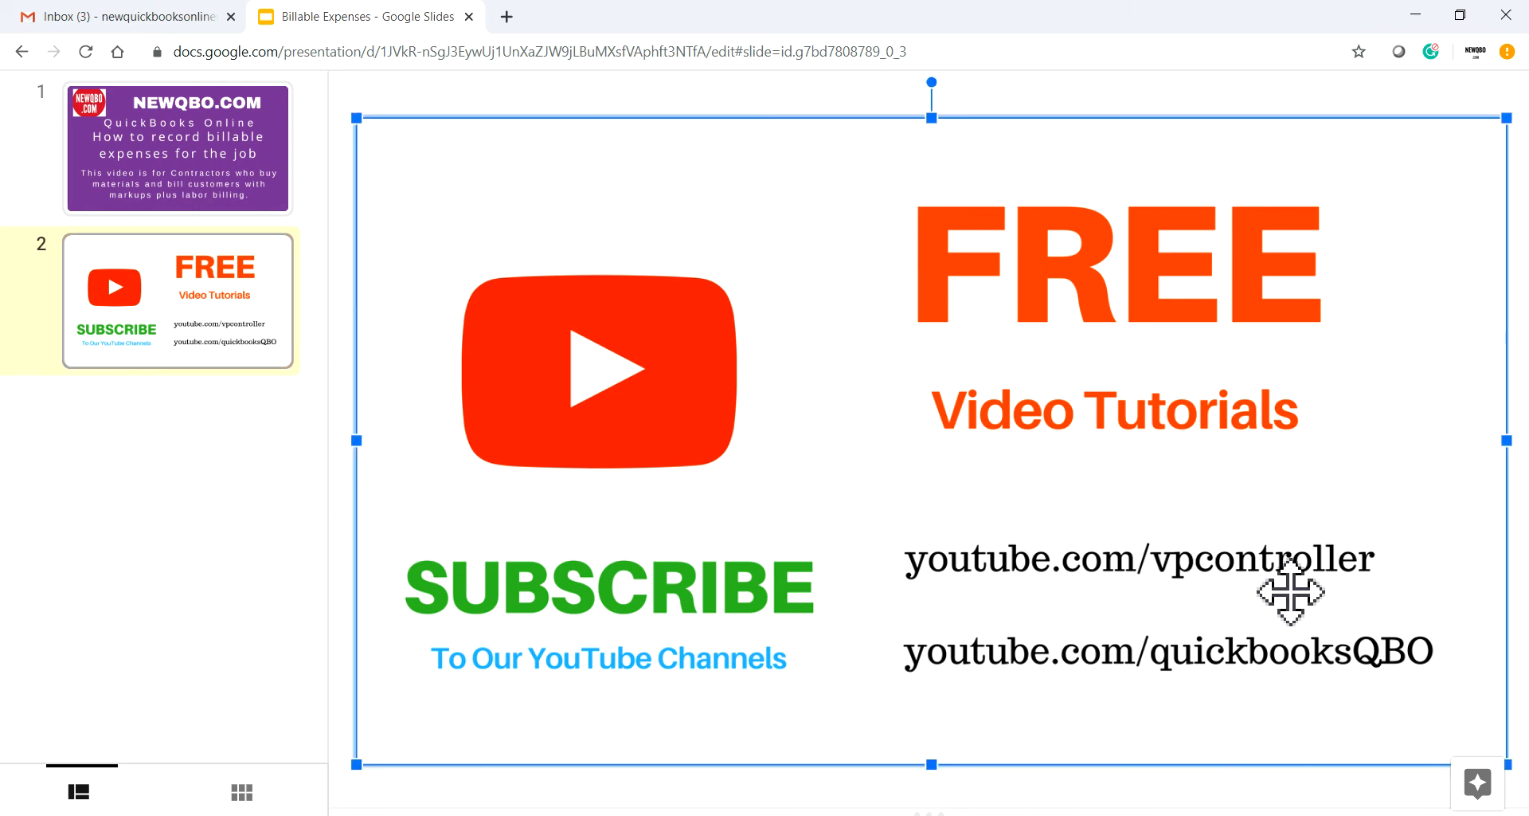
click(44, 540)
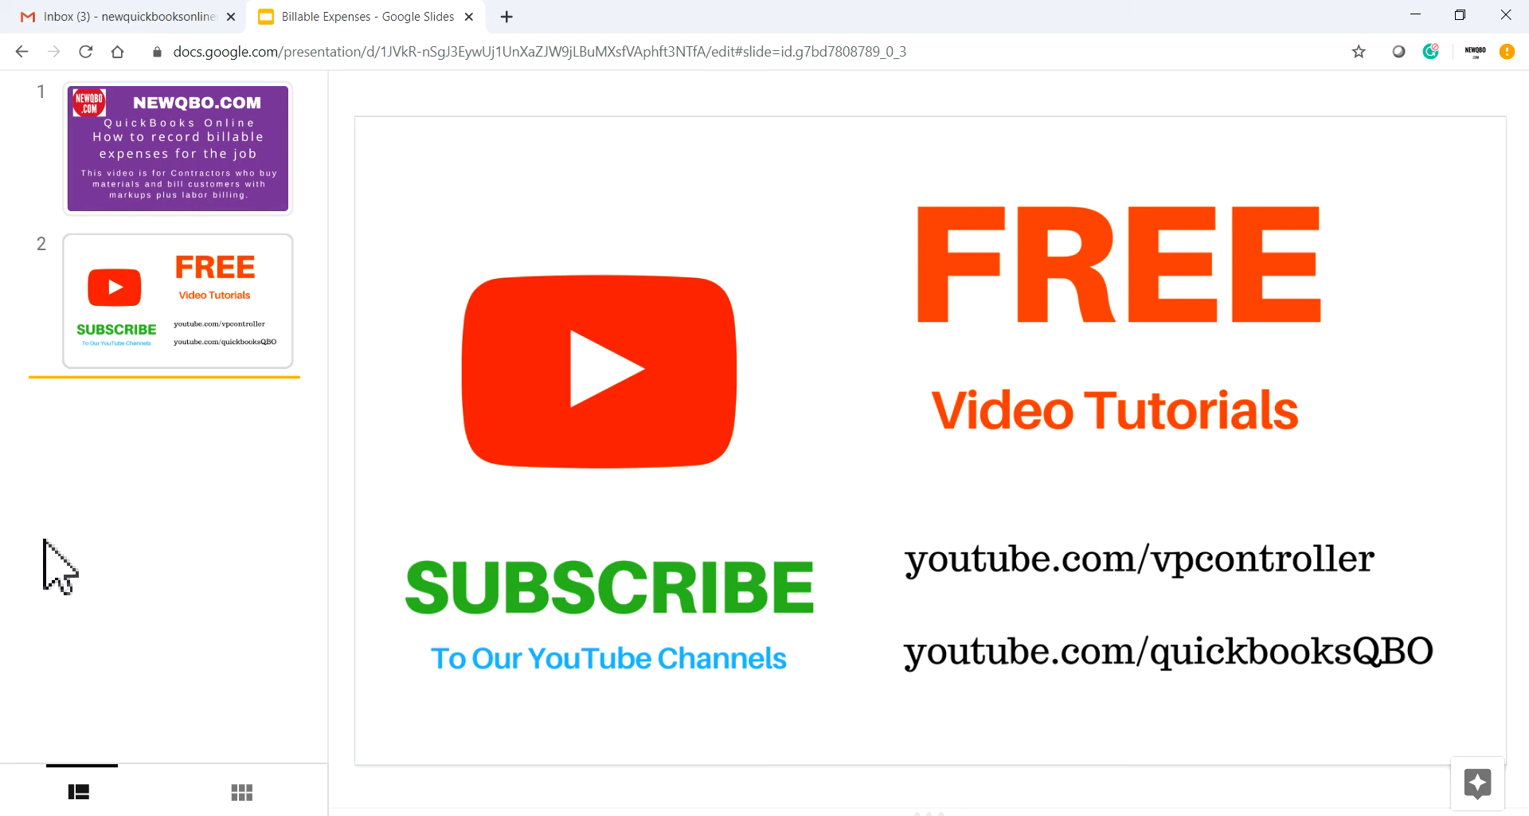